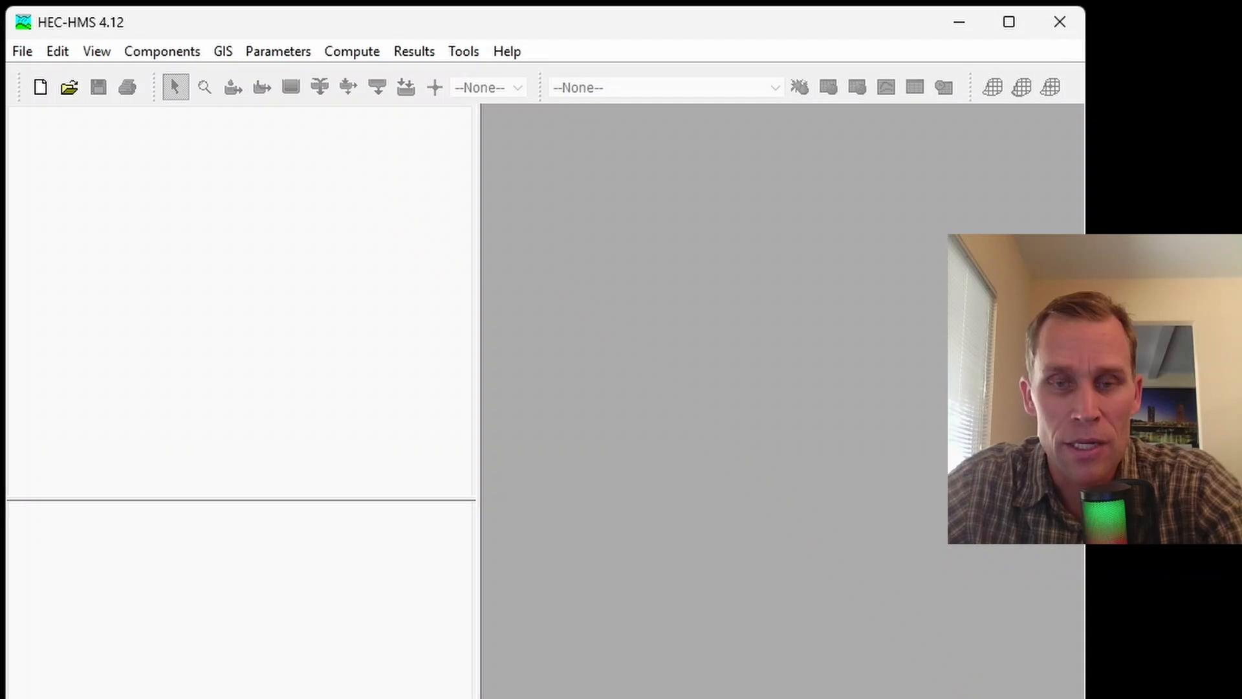
- Create a new project named exercise_08 in the "08 - Reservoir Using Outflow Curve" exercise folder, keeping U.S. Customary units
drag(1239, 103, 1129, 92)
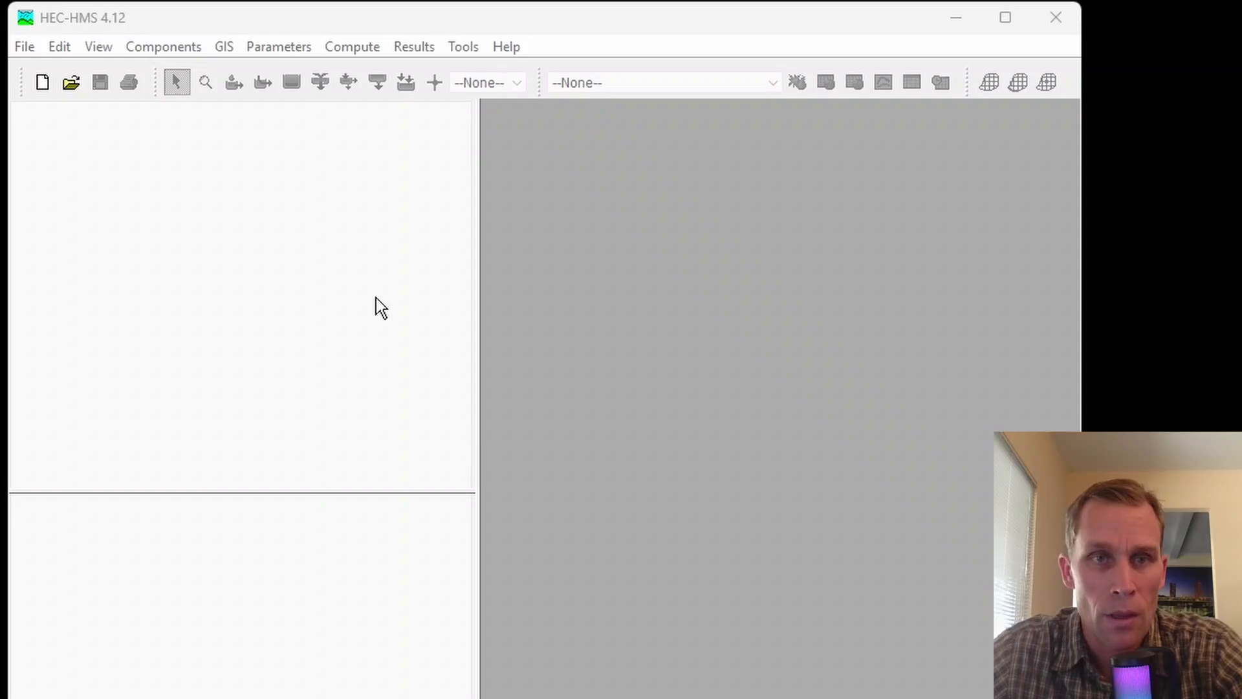
click(307, 17)
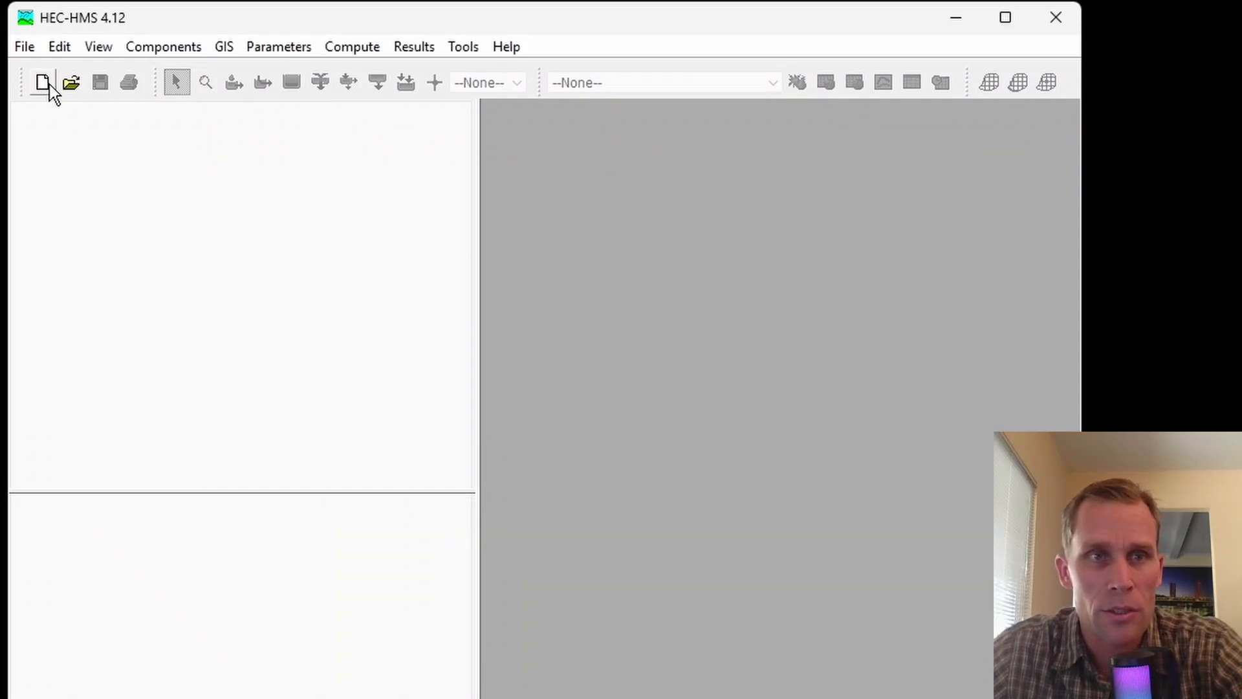
click(45, 84)
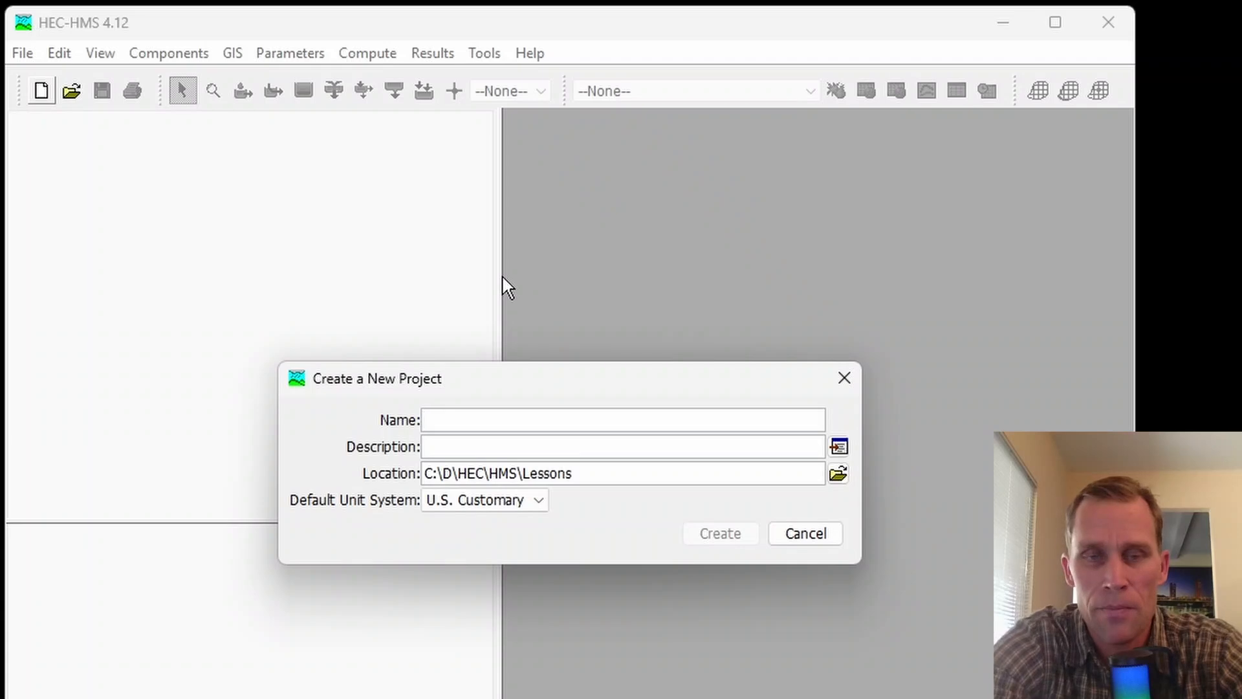
text(exercise_08)
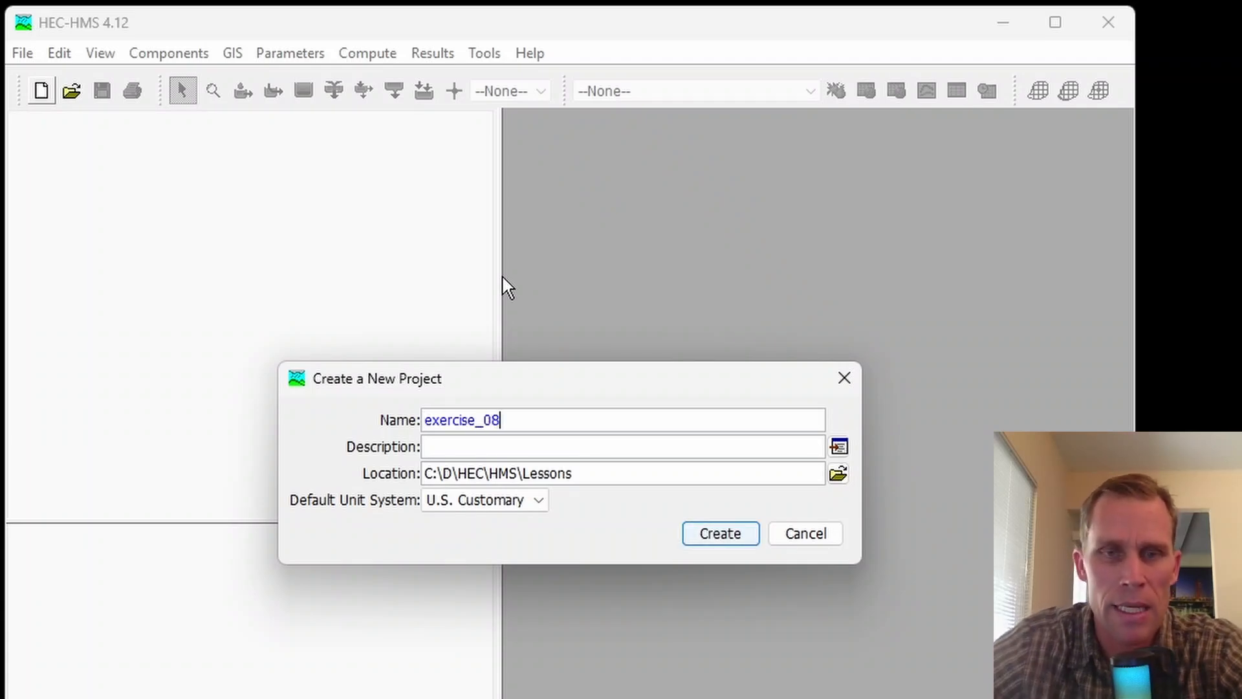
click(837, 474)
click(779, 269)
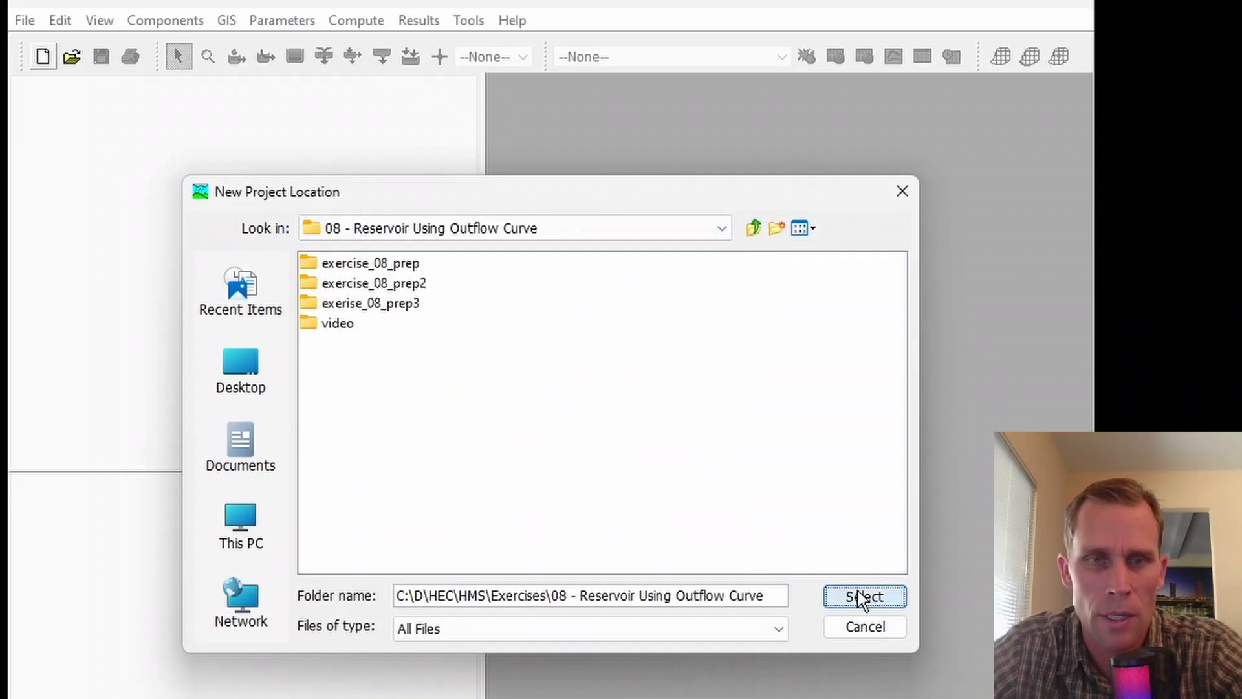
click(860, 594)
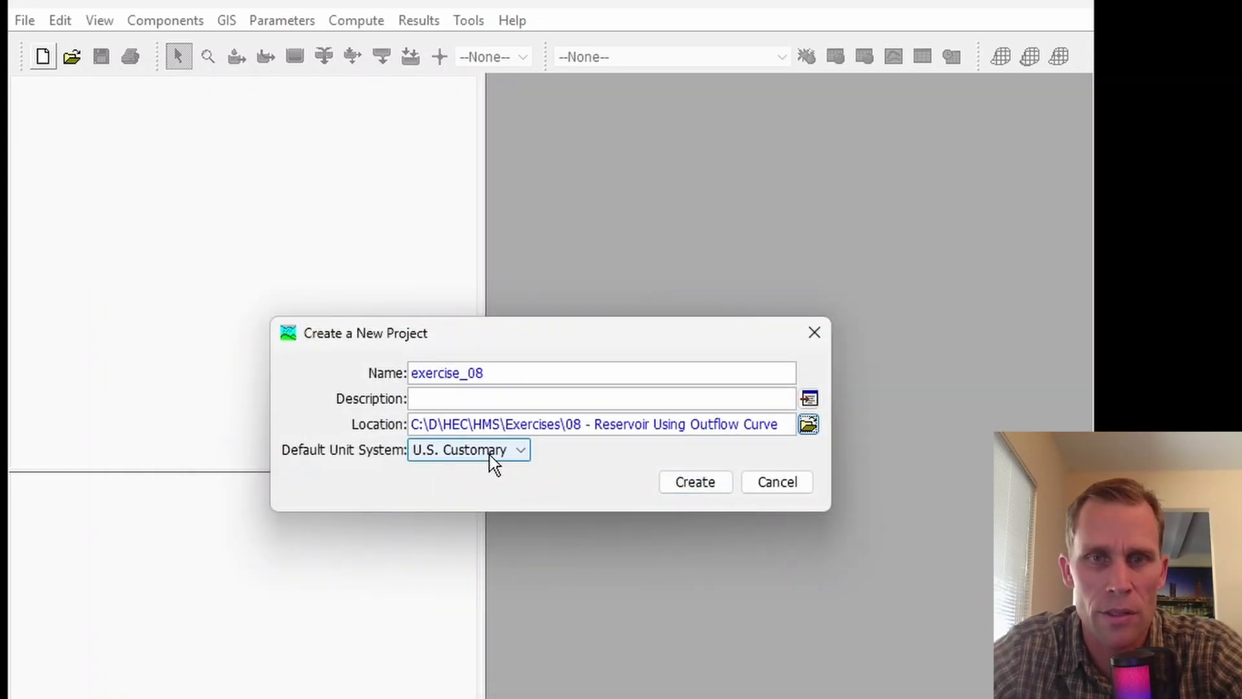
click(676, 487)
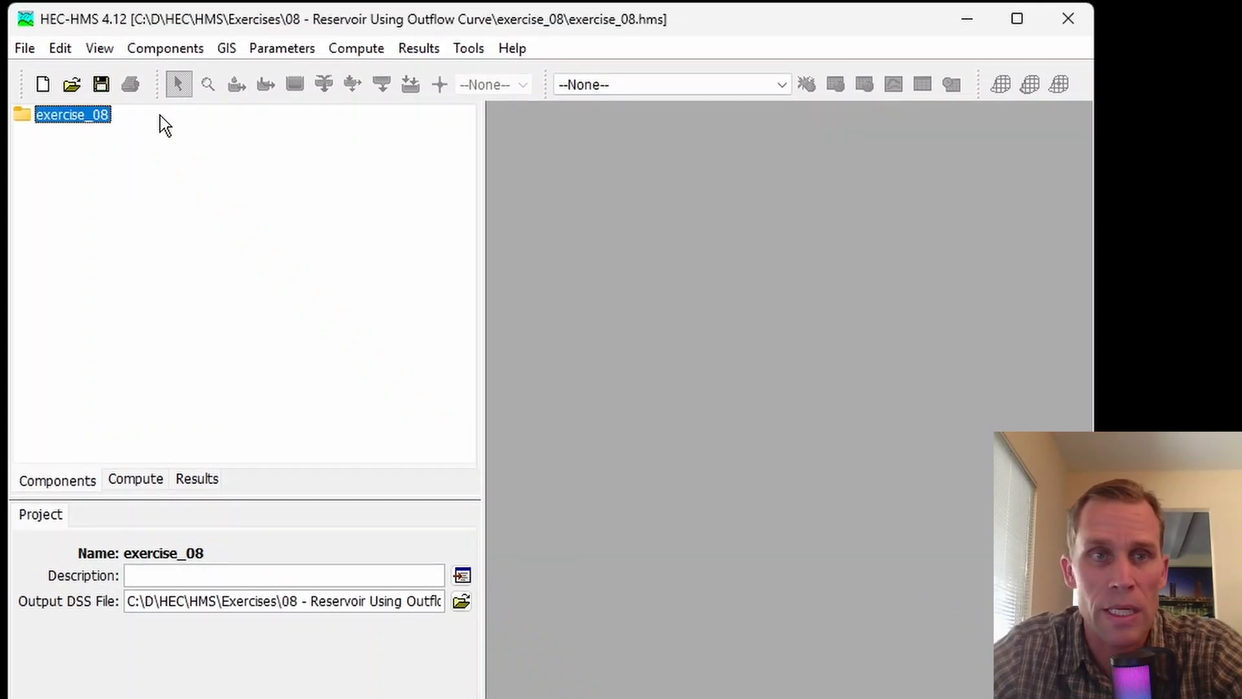
- Create a new basin model named Basin 1 and close the Basin Model Manager
click(194, 49)
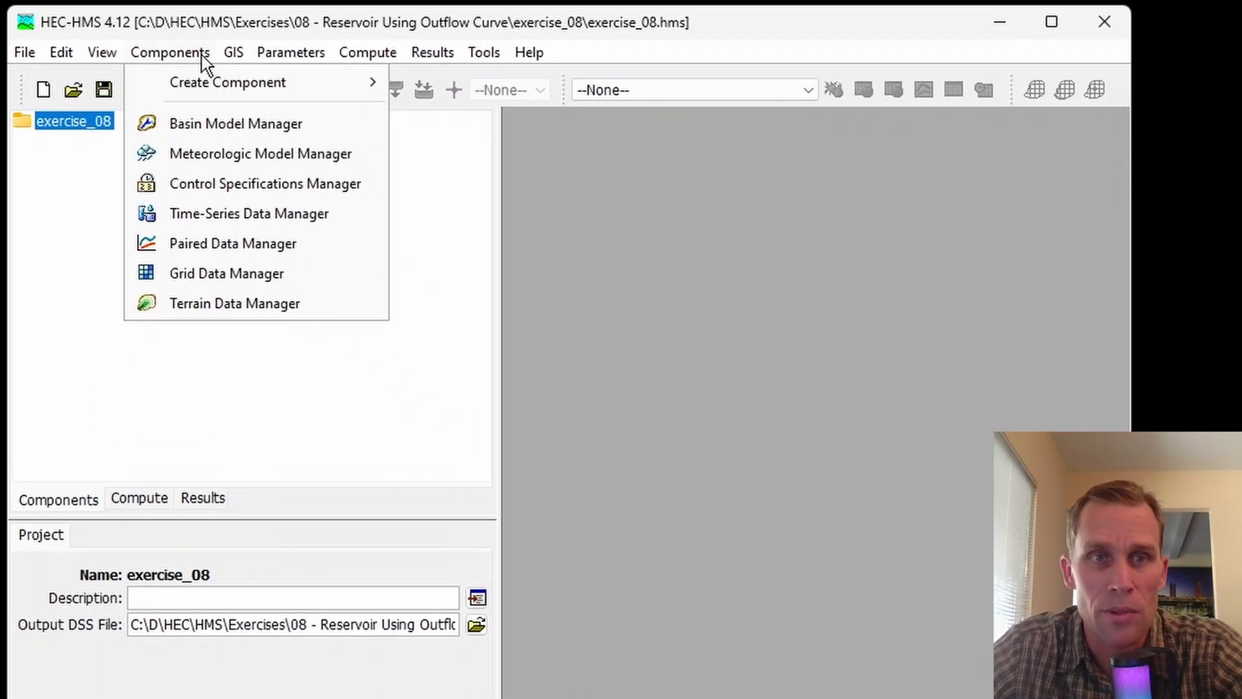
click(237, 125)
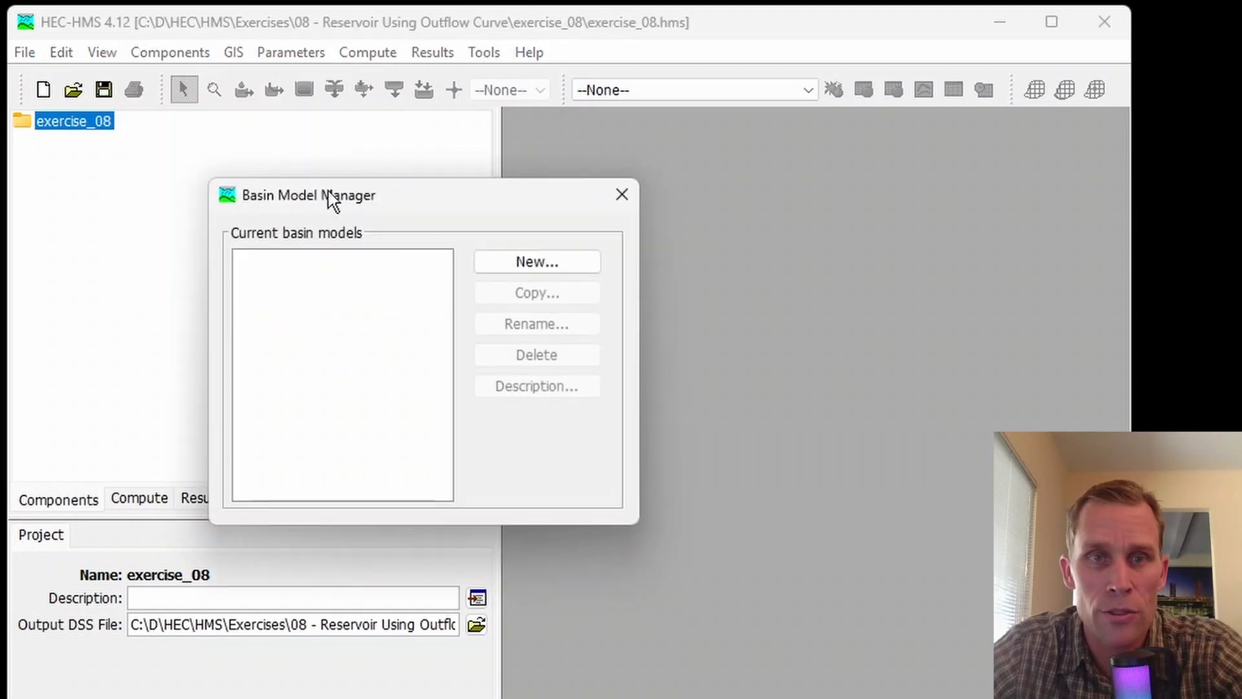
click(507, 269)
click(345, 338)
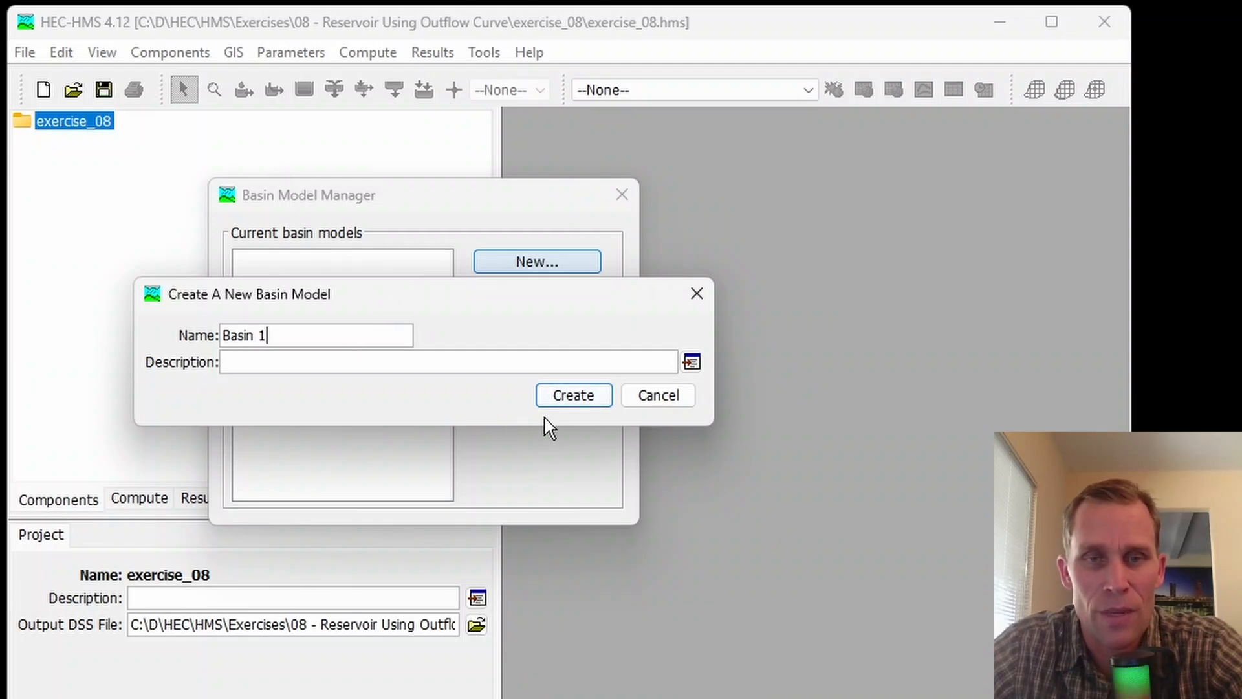
click(577, 414)
click(622, 195)
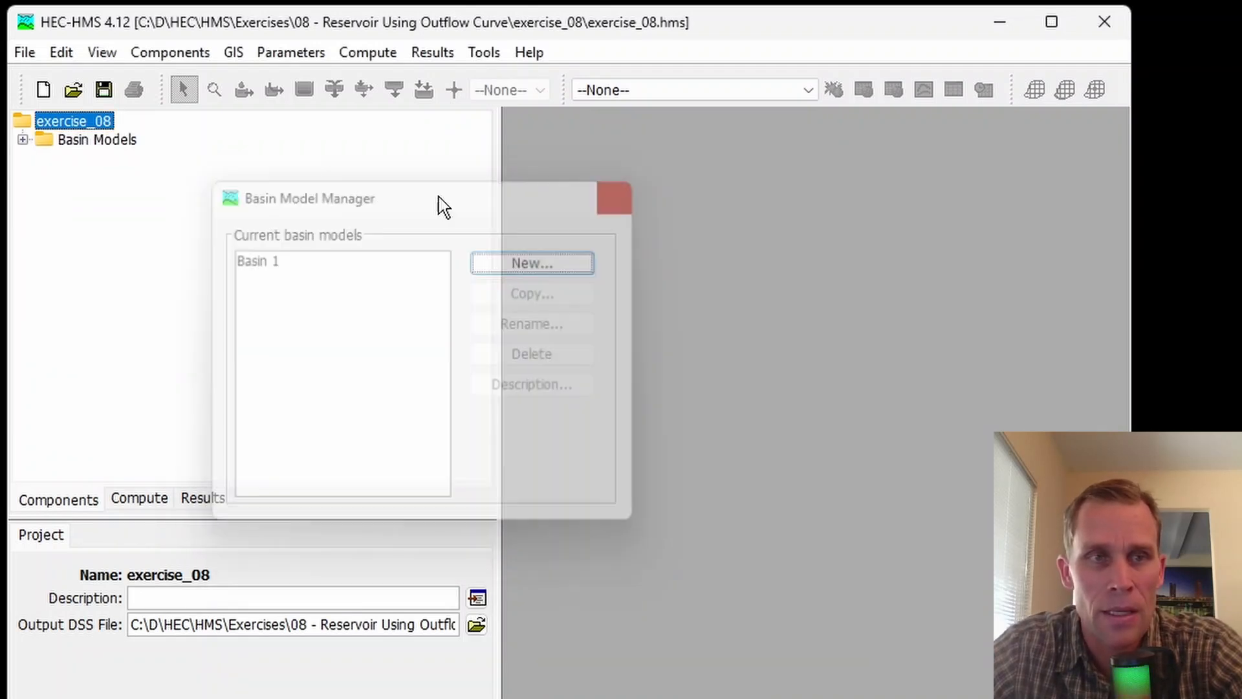
- Open the Basin 1 map, maximize it in the workspace and widen its area slightly
click(23, 140)
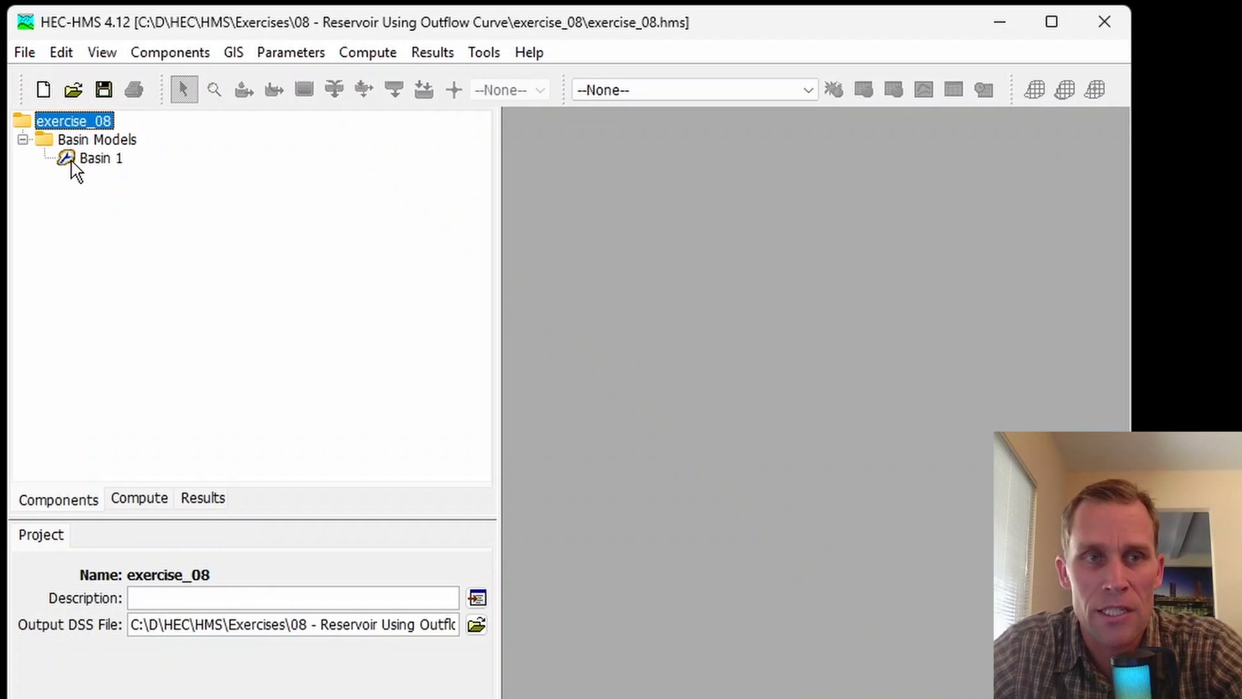
double_click(96, 159)
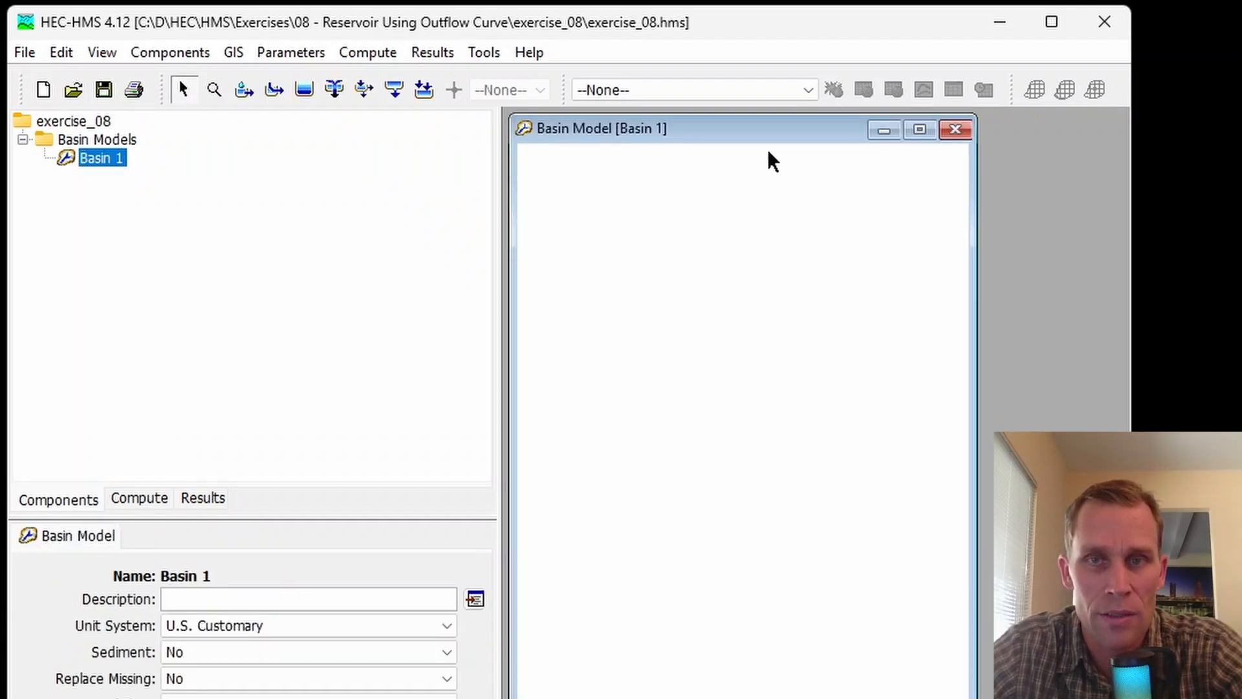
click(919, 129)
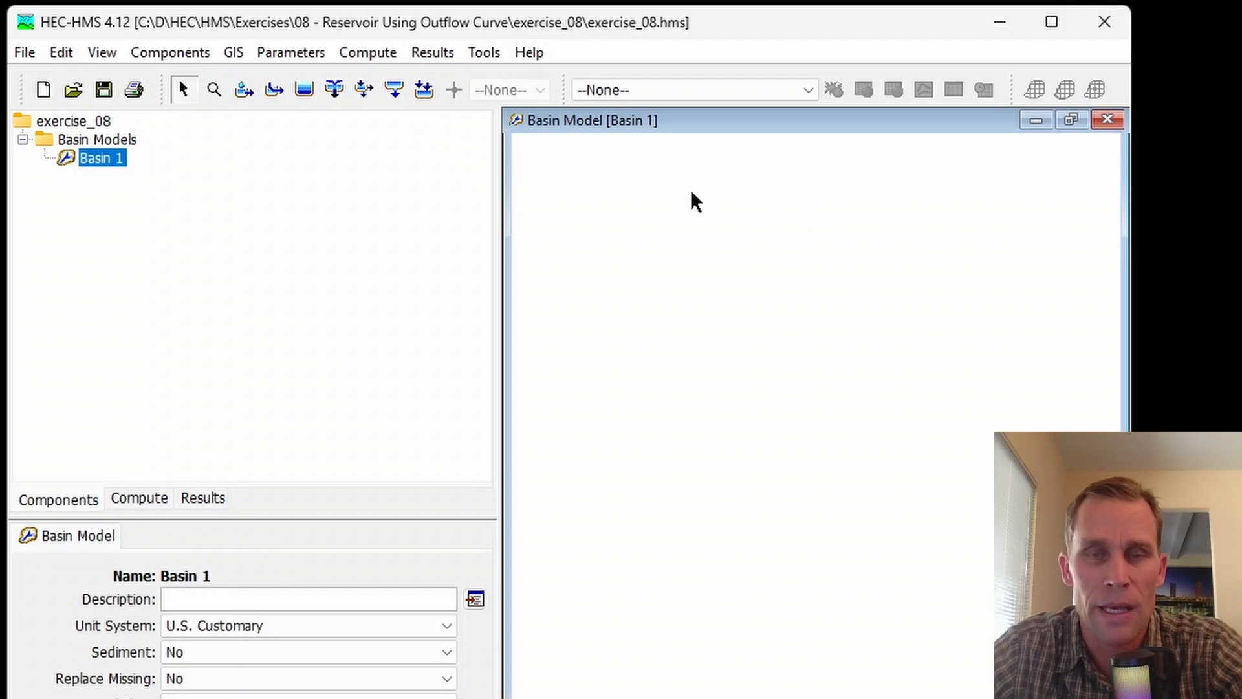
drag(499, 316, 488, 324)
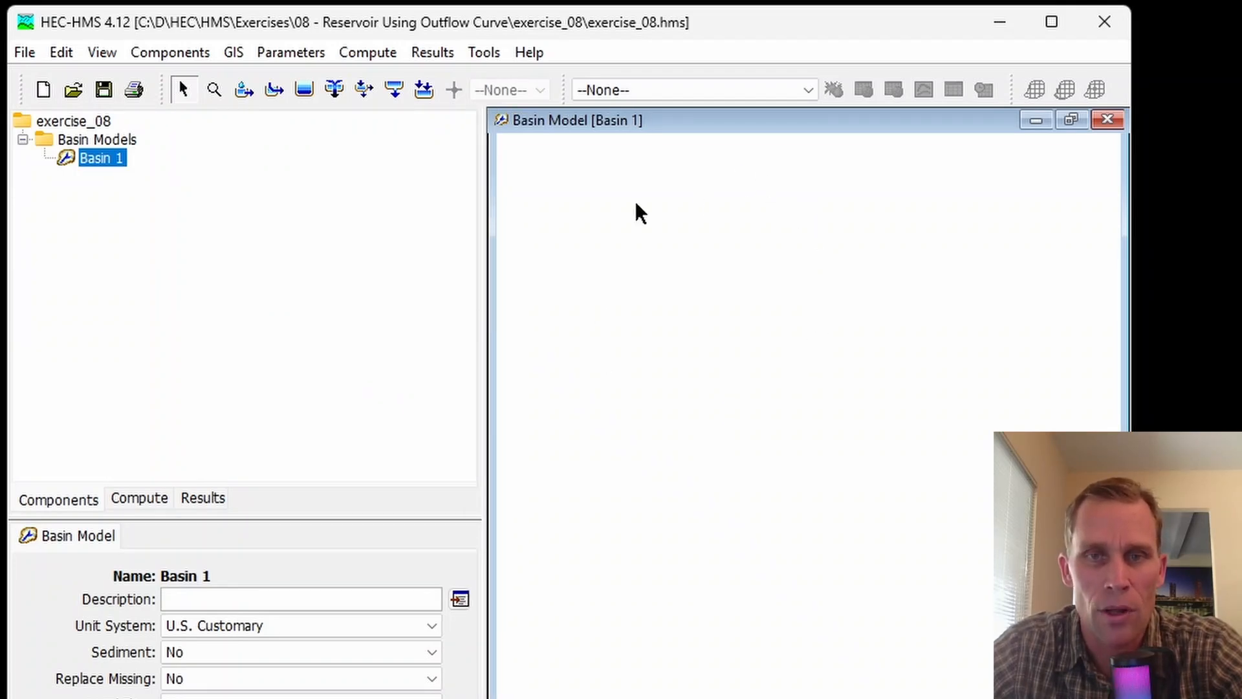
- Add a subbasin element named Subbasin-1 and position it in the upper part of the basin map
click(246, 90)
click(613, 189)
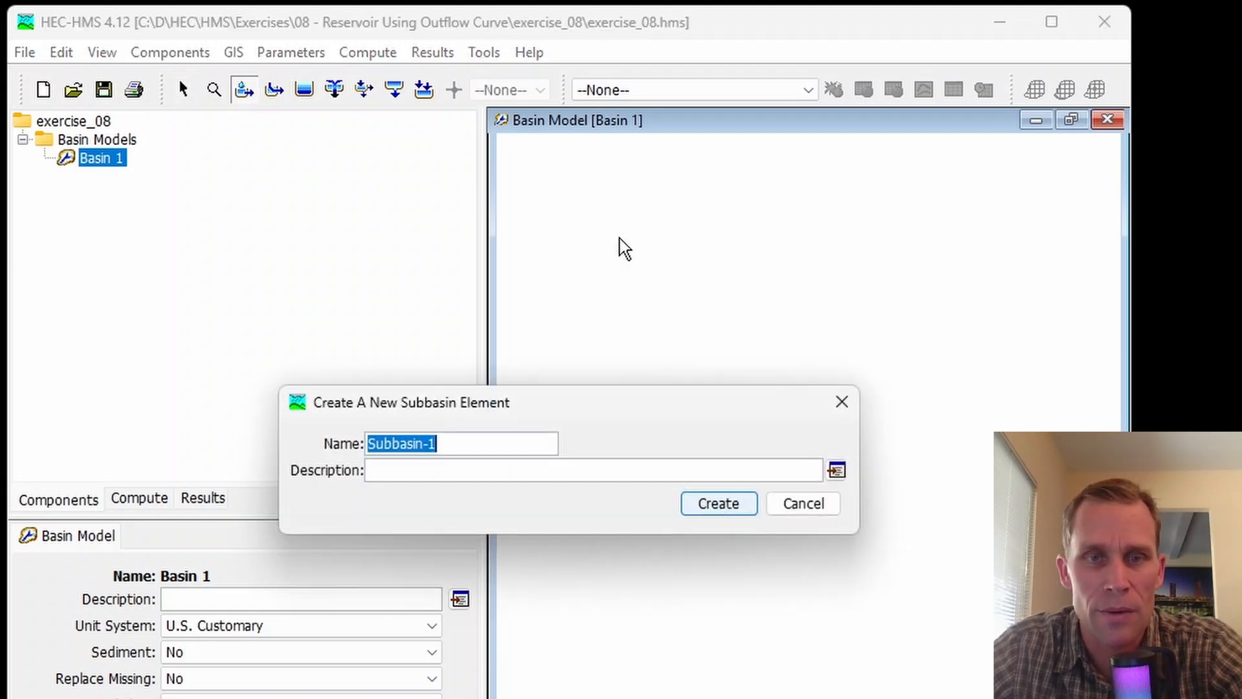
click(718, 507)
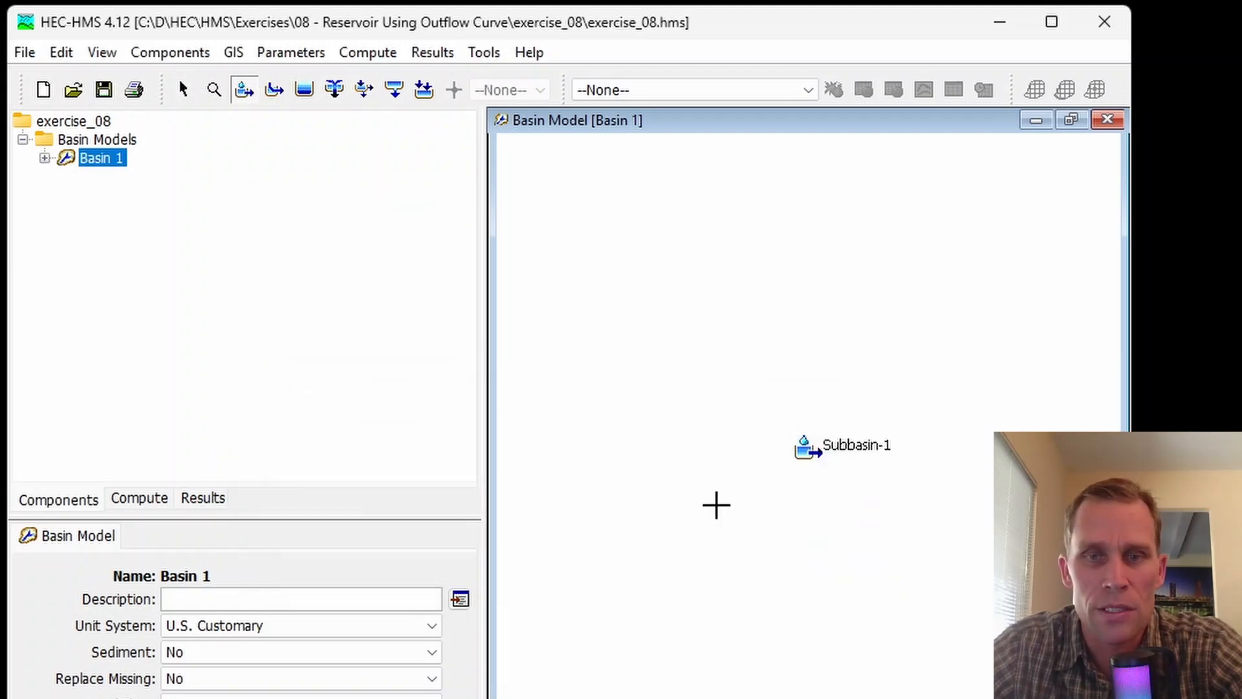
click(183, 90)
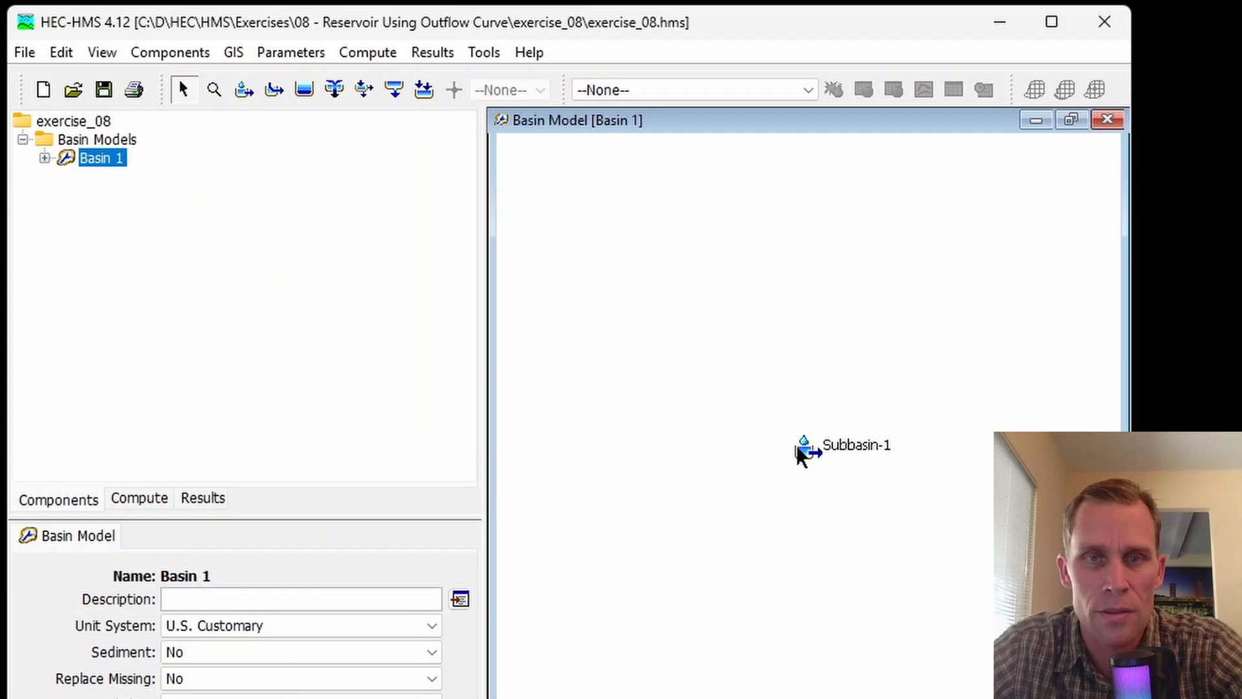
drag(800, 453, 615, 230)
- Place a reservoir element named Reservoir-1 directly below the subbasin on the basin map
click(301, 94)
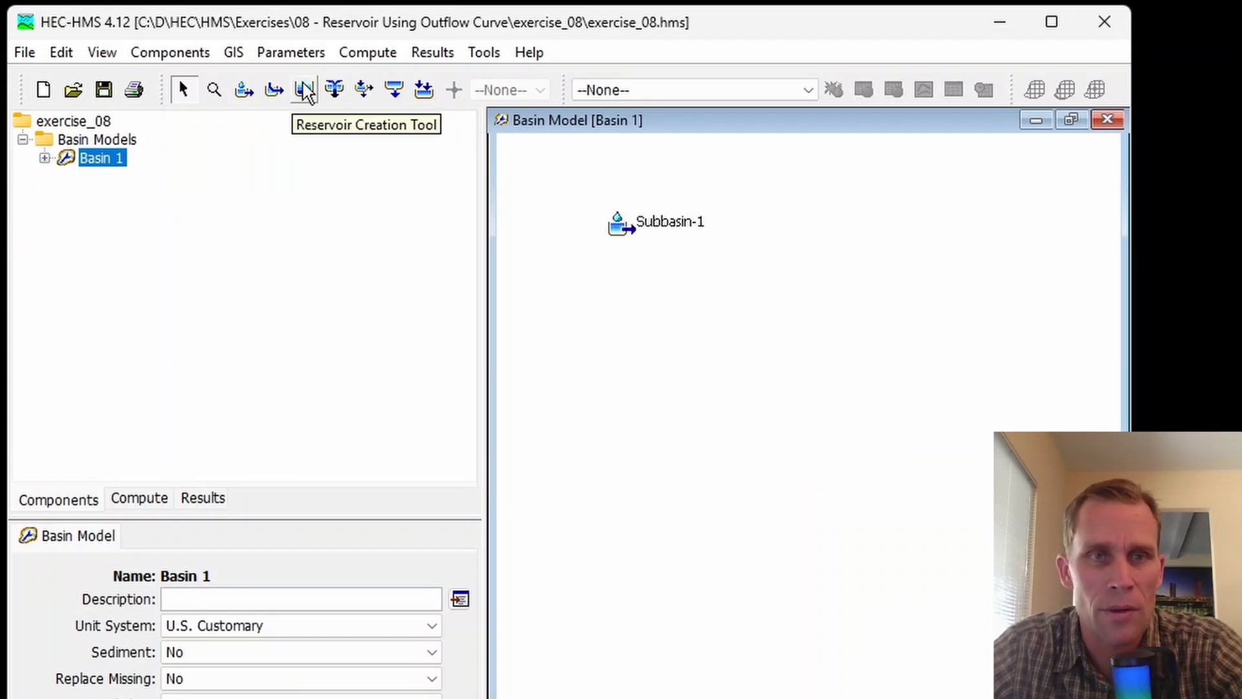
click(620, 364)
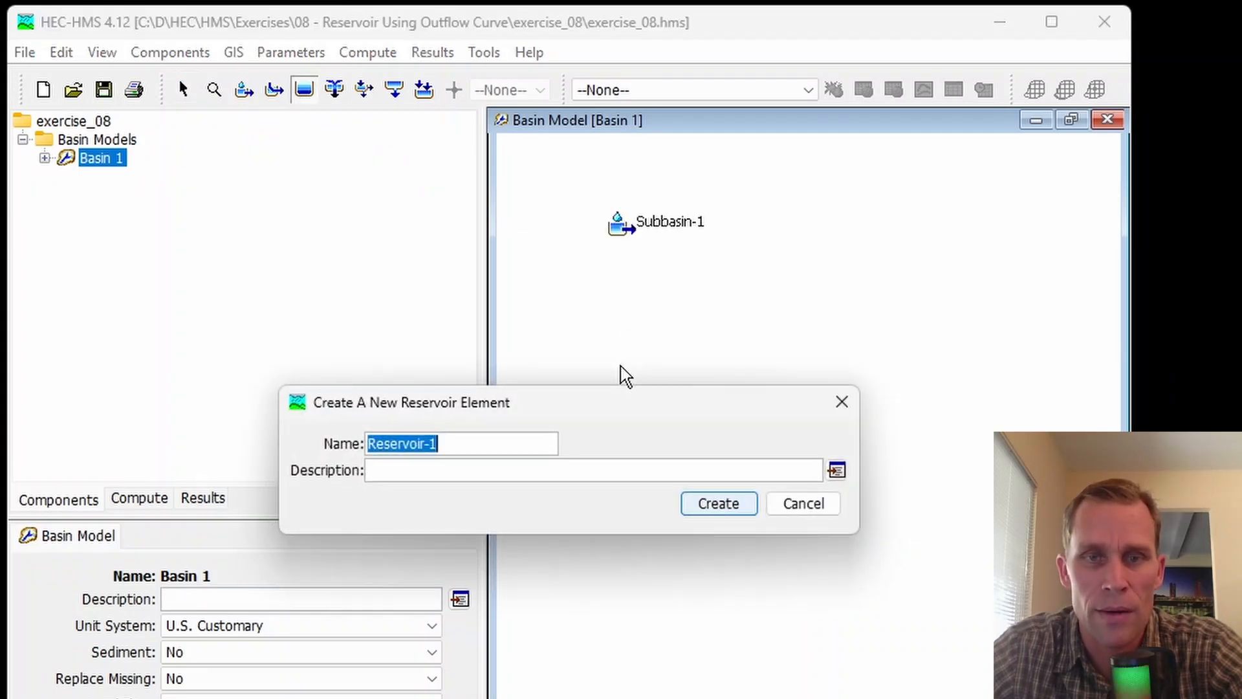
click(708, 508)
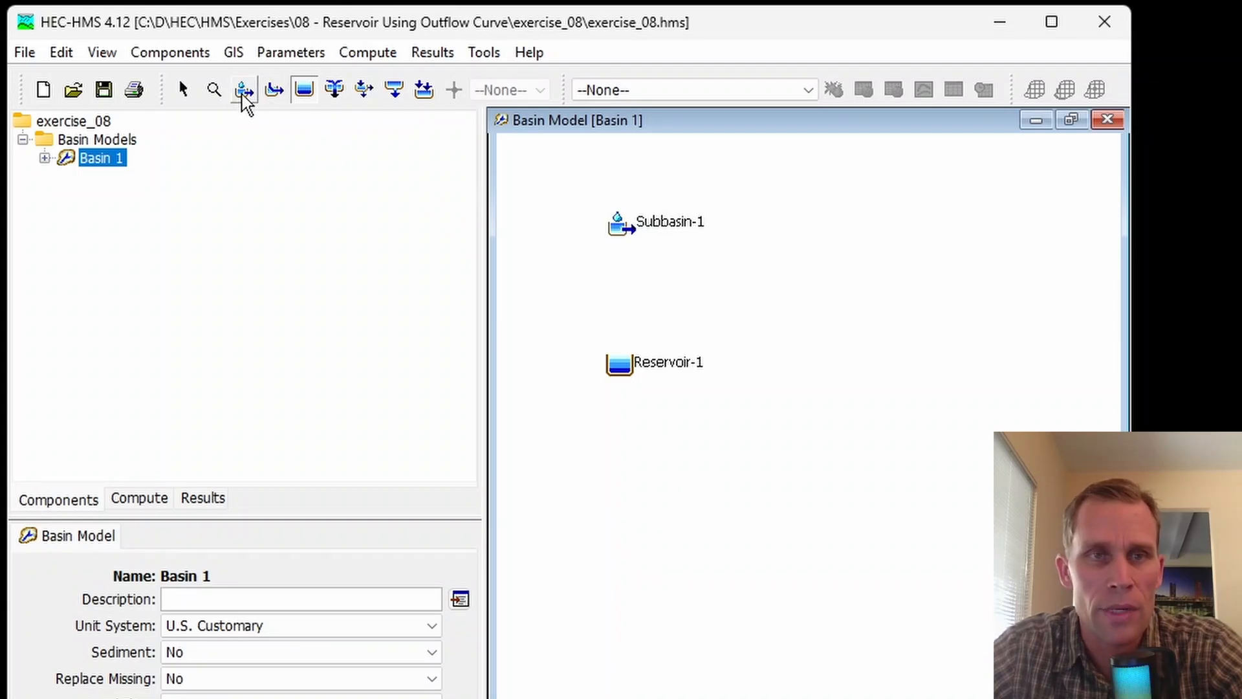
- Draw a vertical reach named Reach-1 below the reservoir and place a sink named Sink-1 beneath its lower end
click(273, 93)
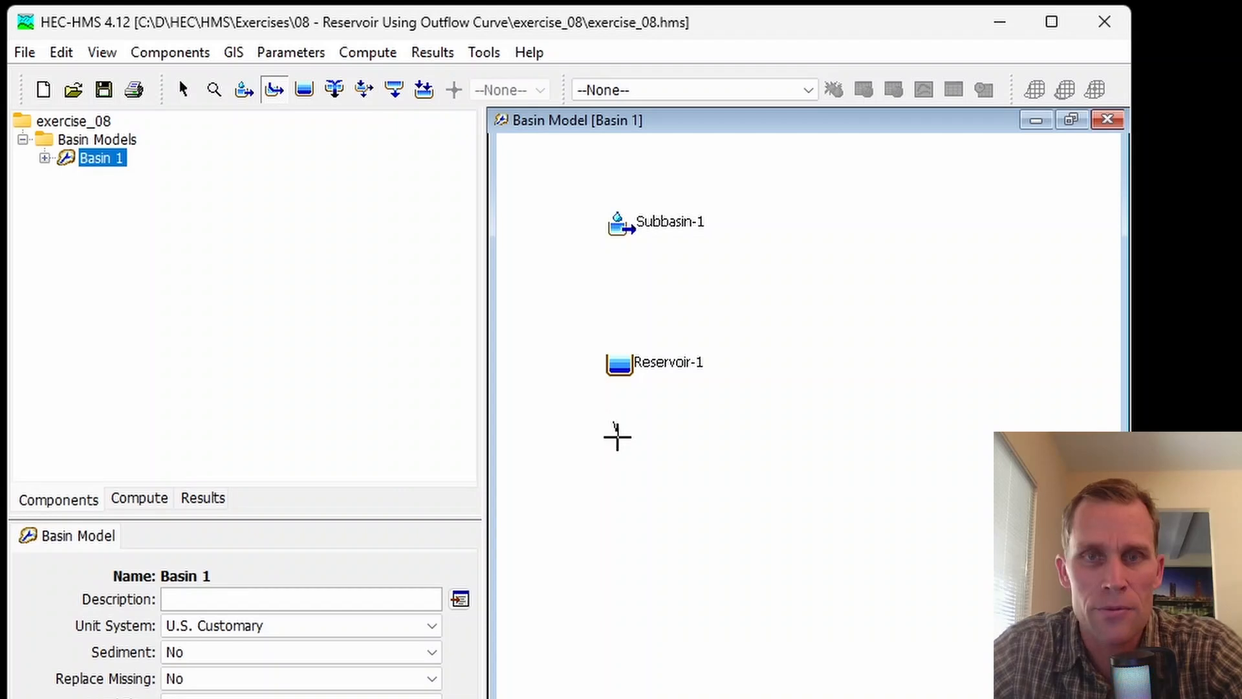
drag(617, 437, 617, 533)
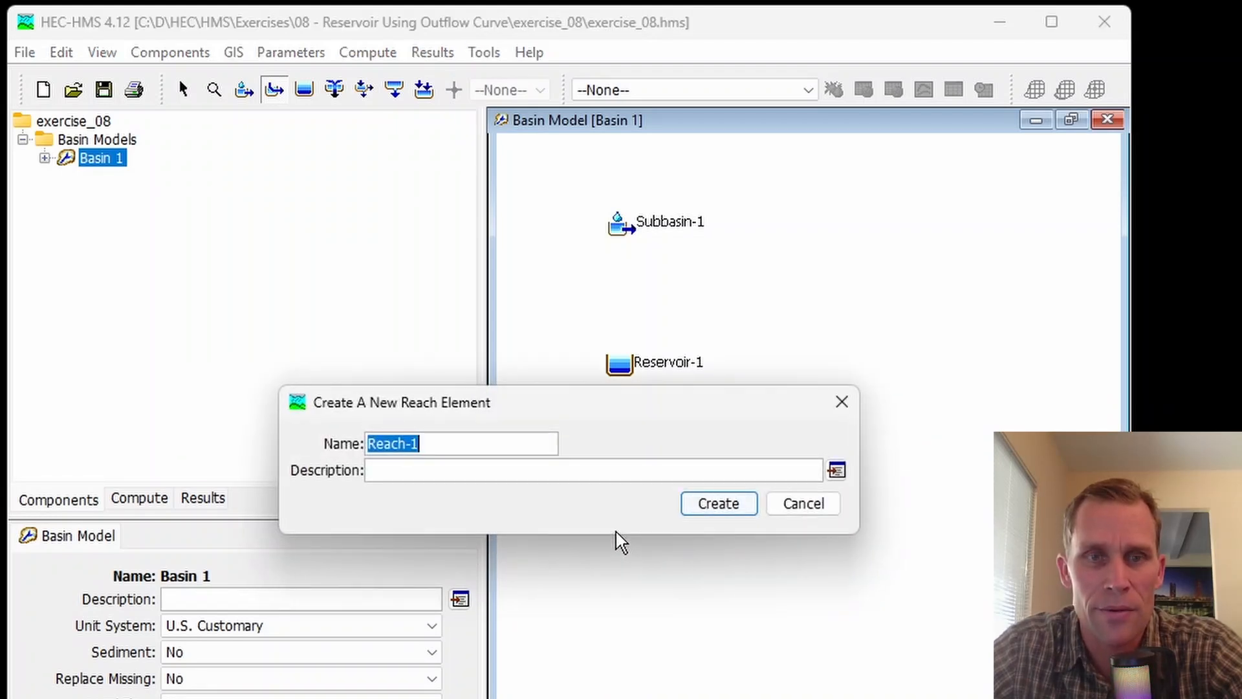
click(705, 506)
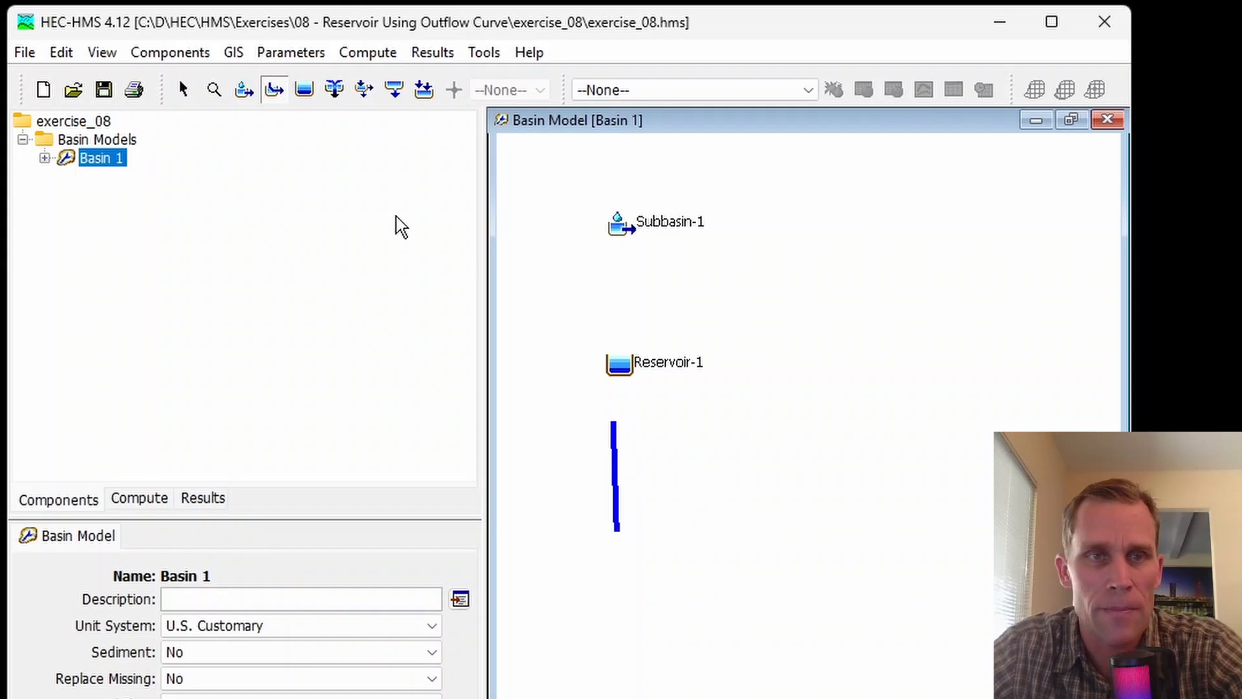
click(424, 91)
click(606, 575)
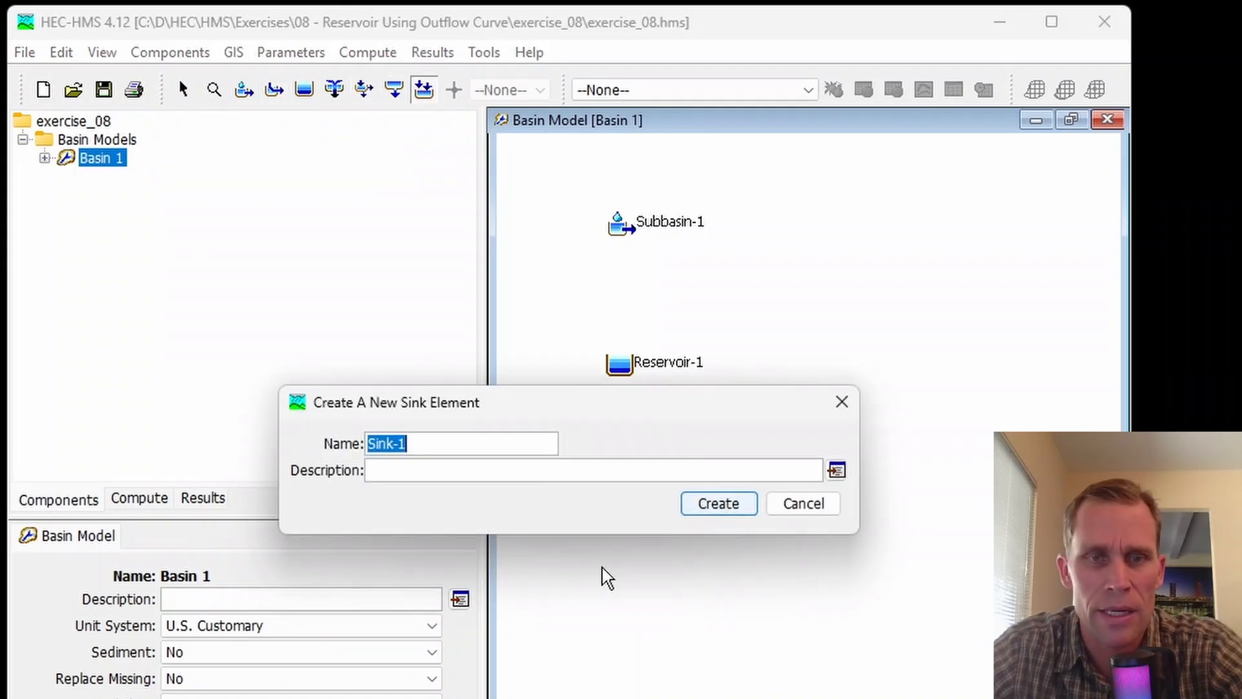
click(718, 506)
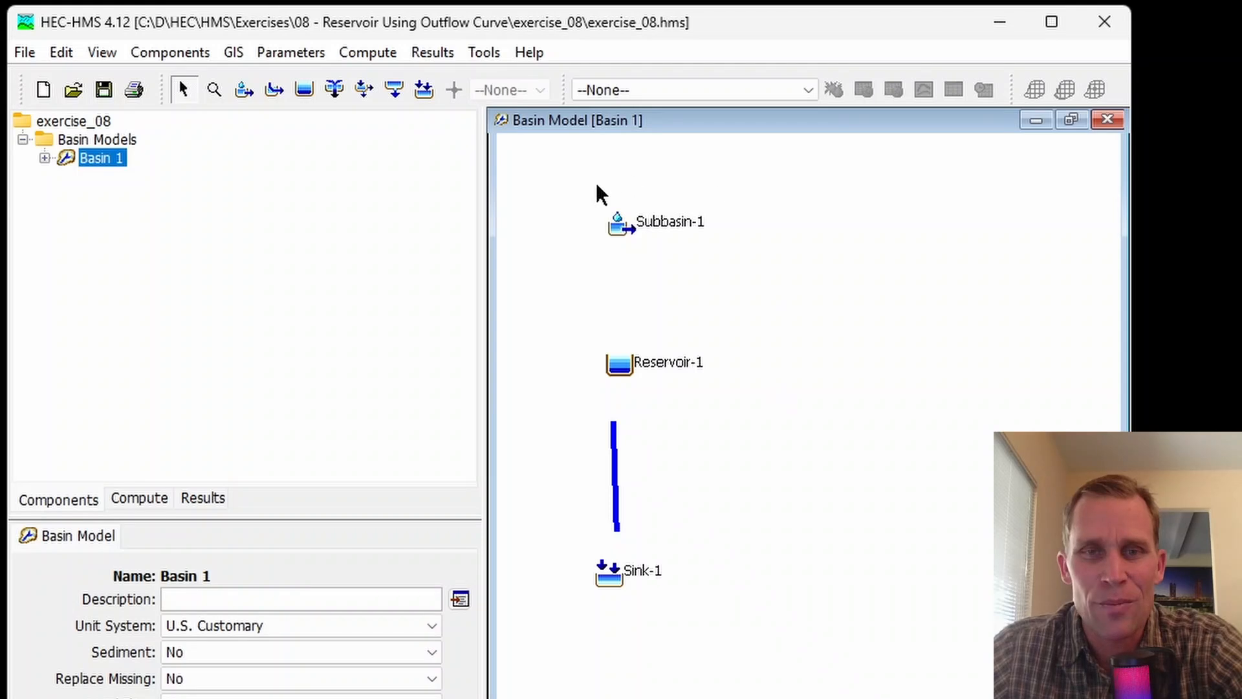
- Connect Subbasin-1 downstream to Reservoir-1 and move the reservoir slightly closer to the subbasin
click(622, 237)
right_click(624, 233)
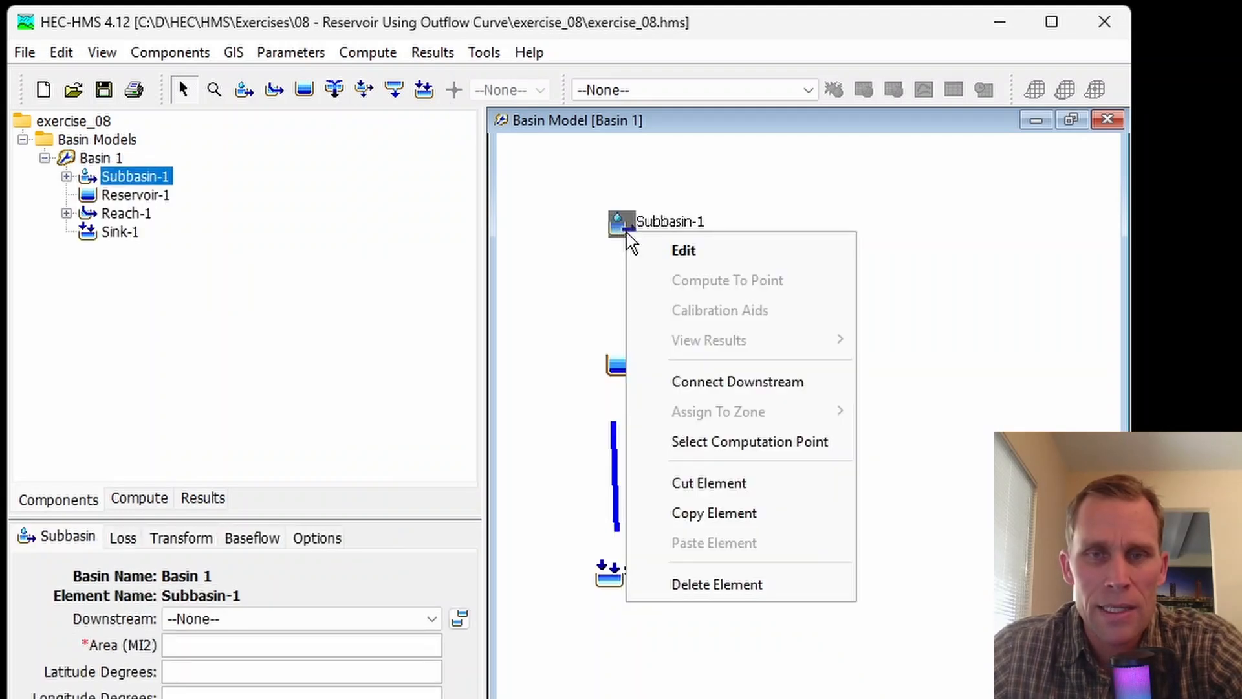
click(714, 381)
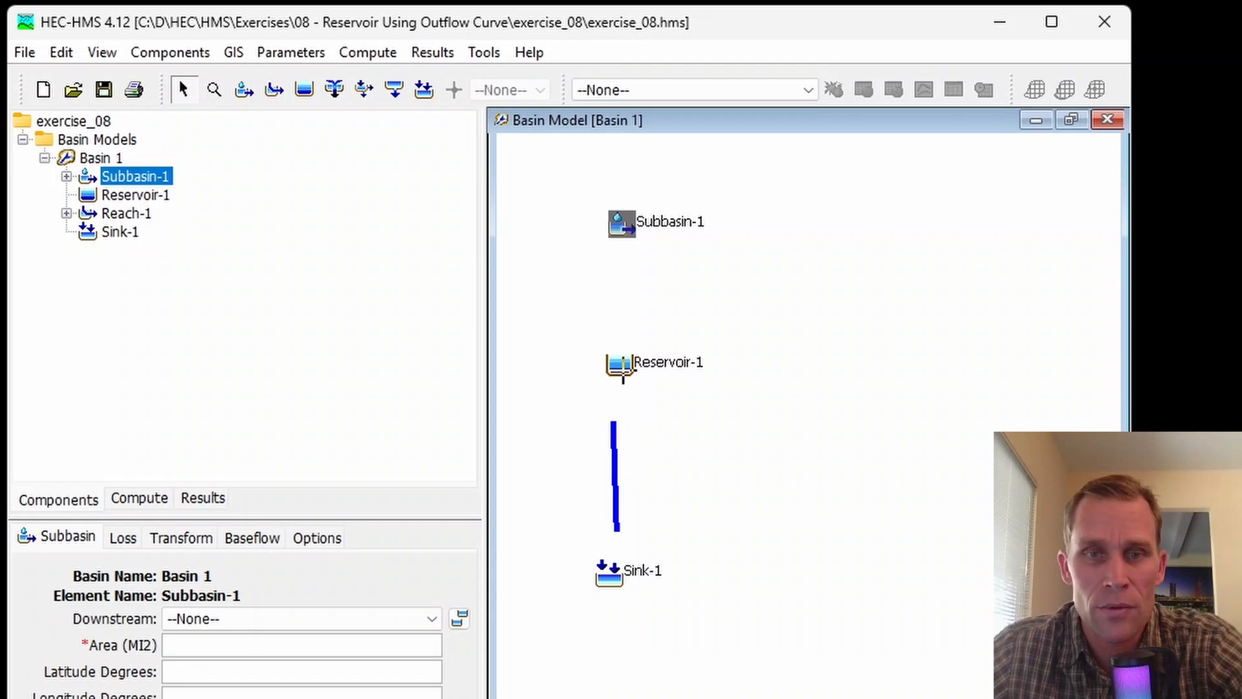
click(622, 366)
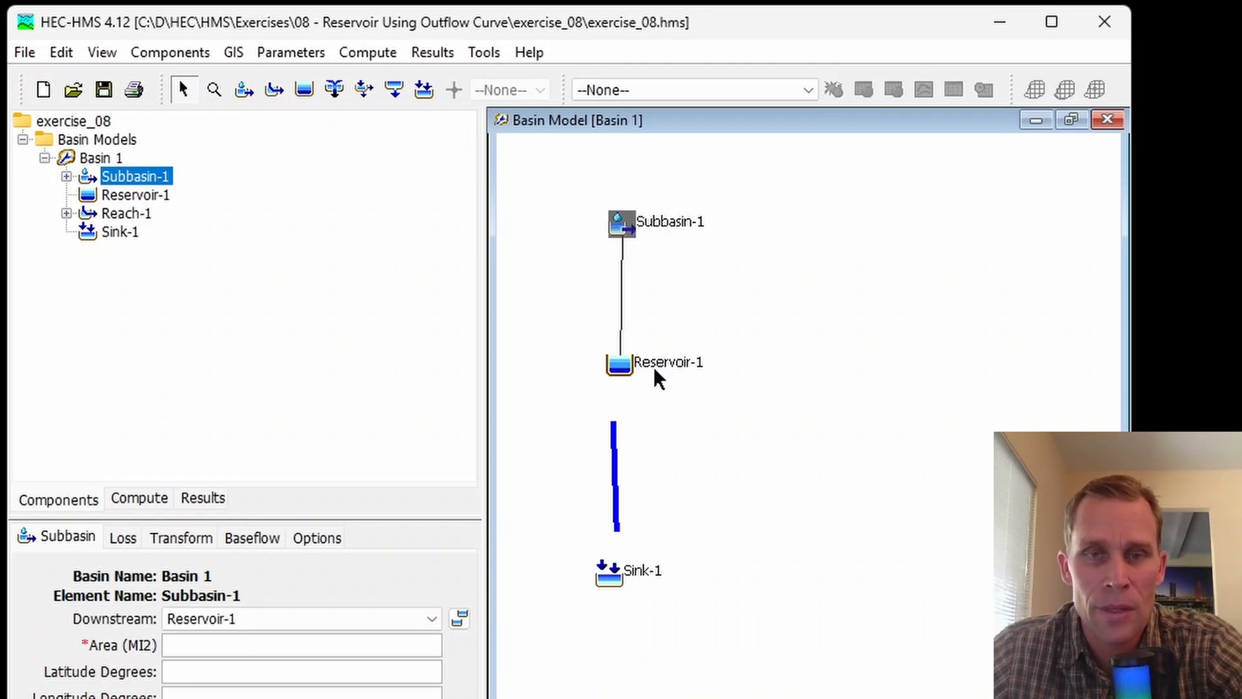
drag(627, 369, 603, 332)
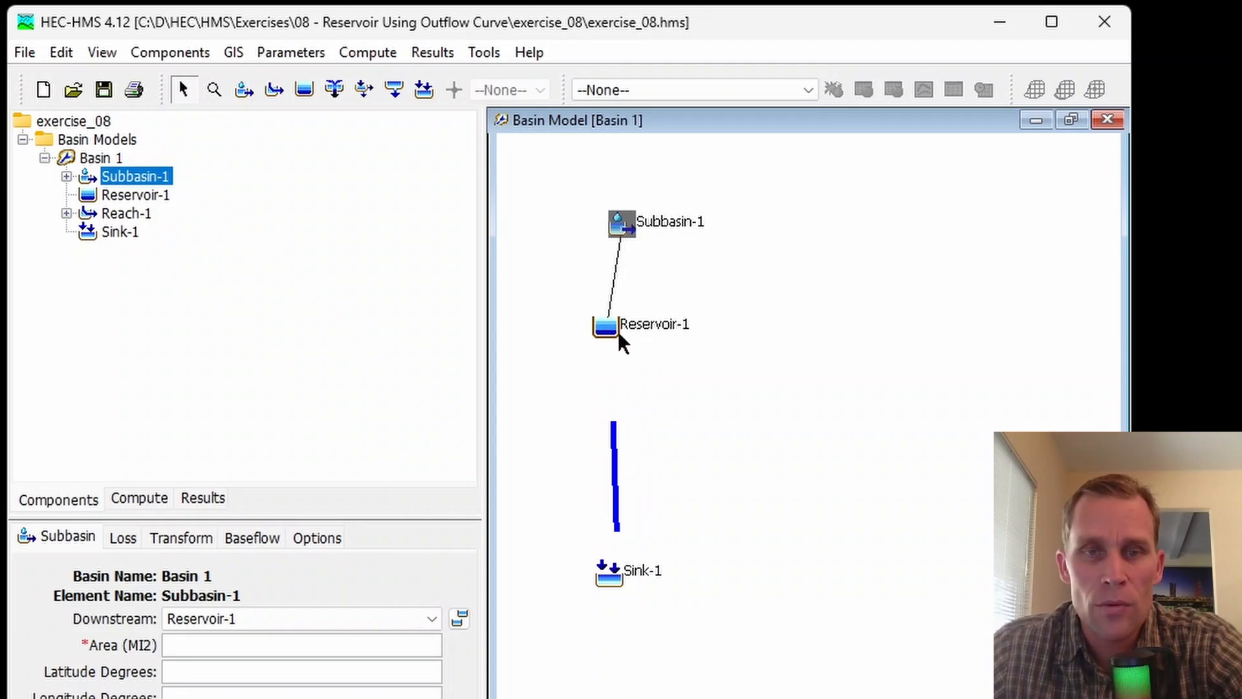
- Connect Reservoir-1 downstream to Reach-1
right_click(613, 339)
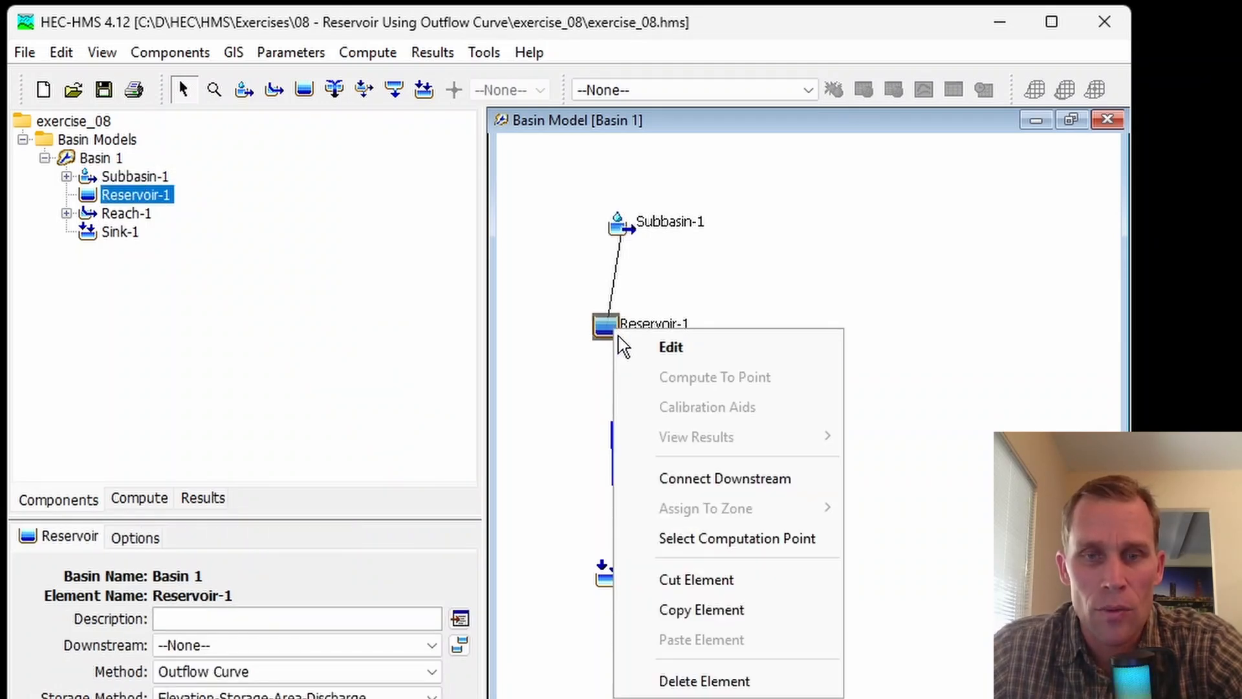
click(697, 479)
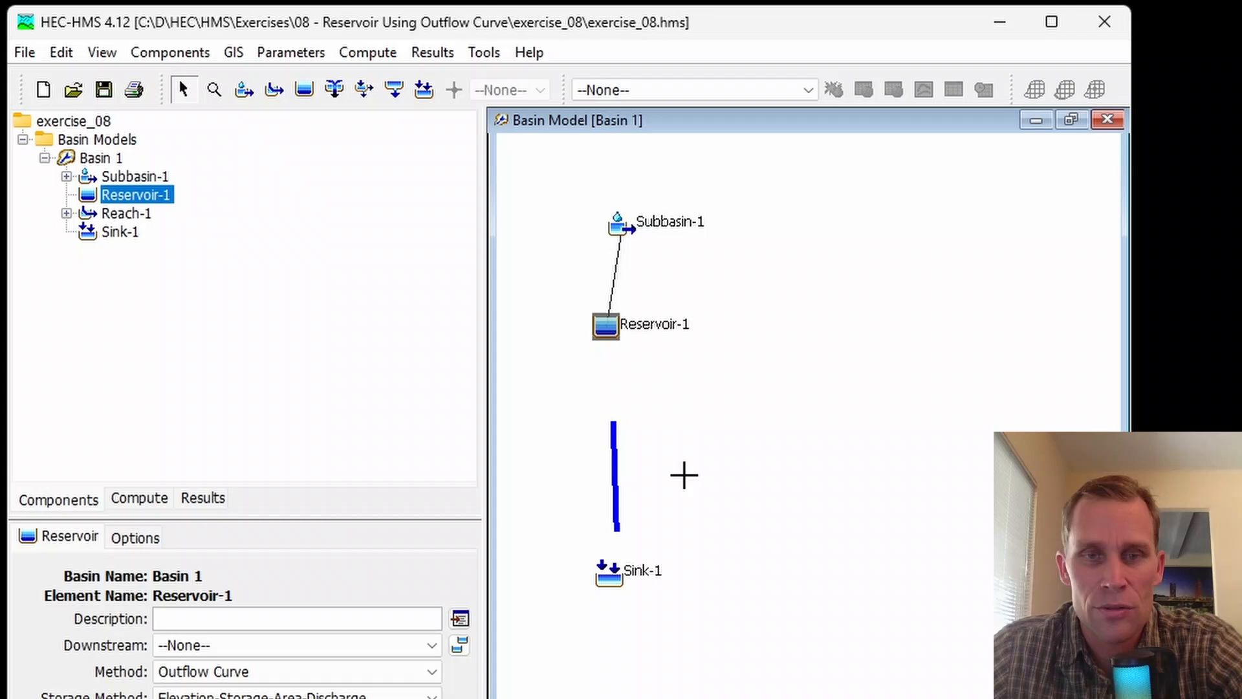
click(613, 447)
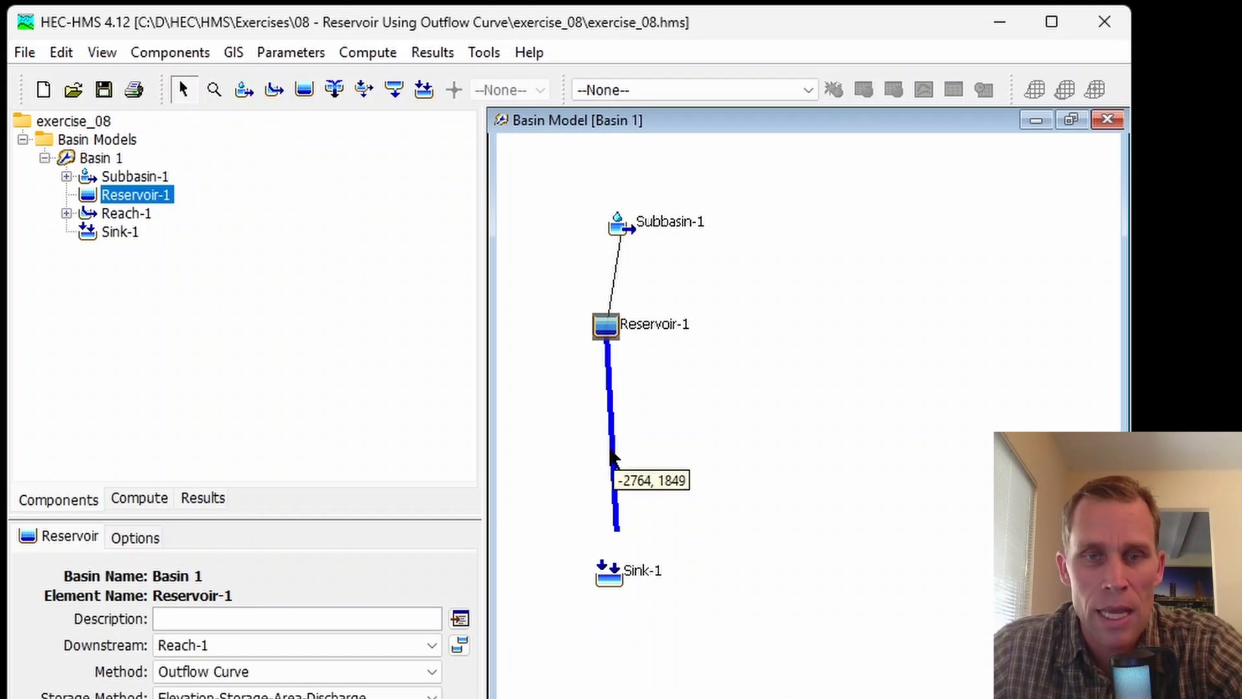
- Connect Reach-1 downstream to Sink-1
click(613, 458)
right_click(613, 454)
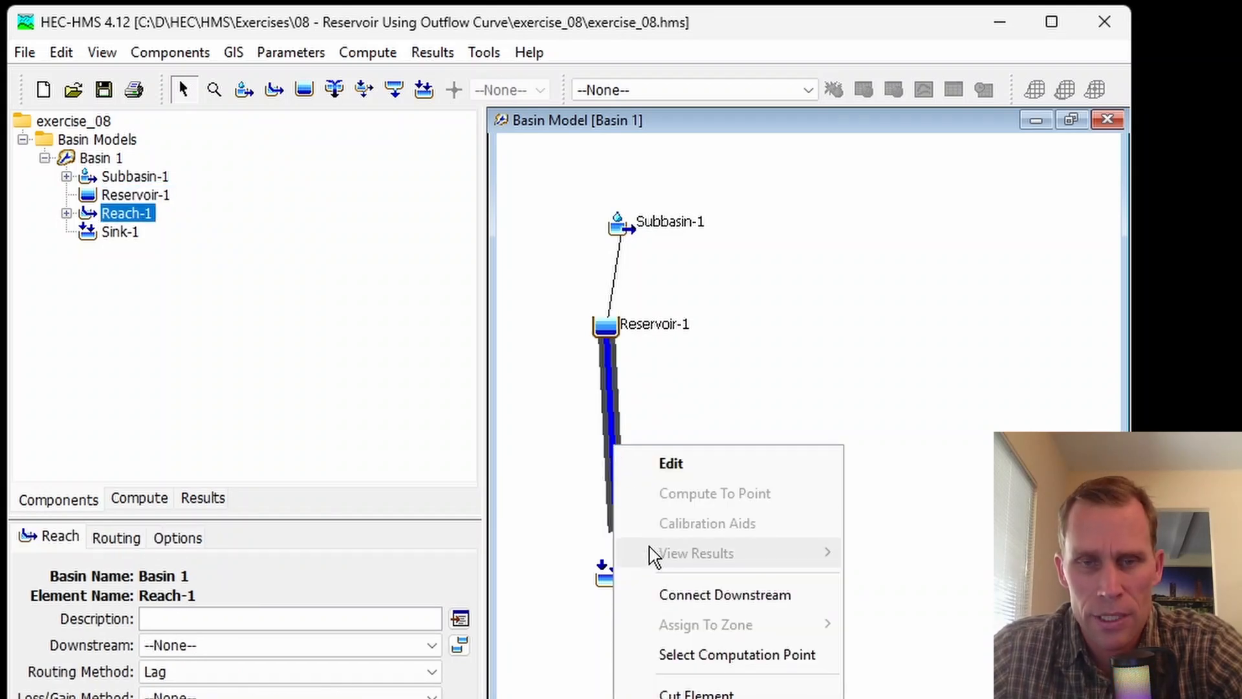
click(686, 594)
click(608, 573)
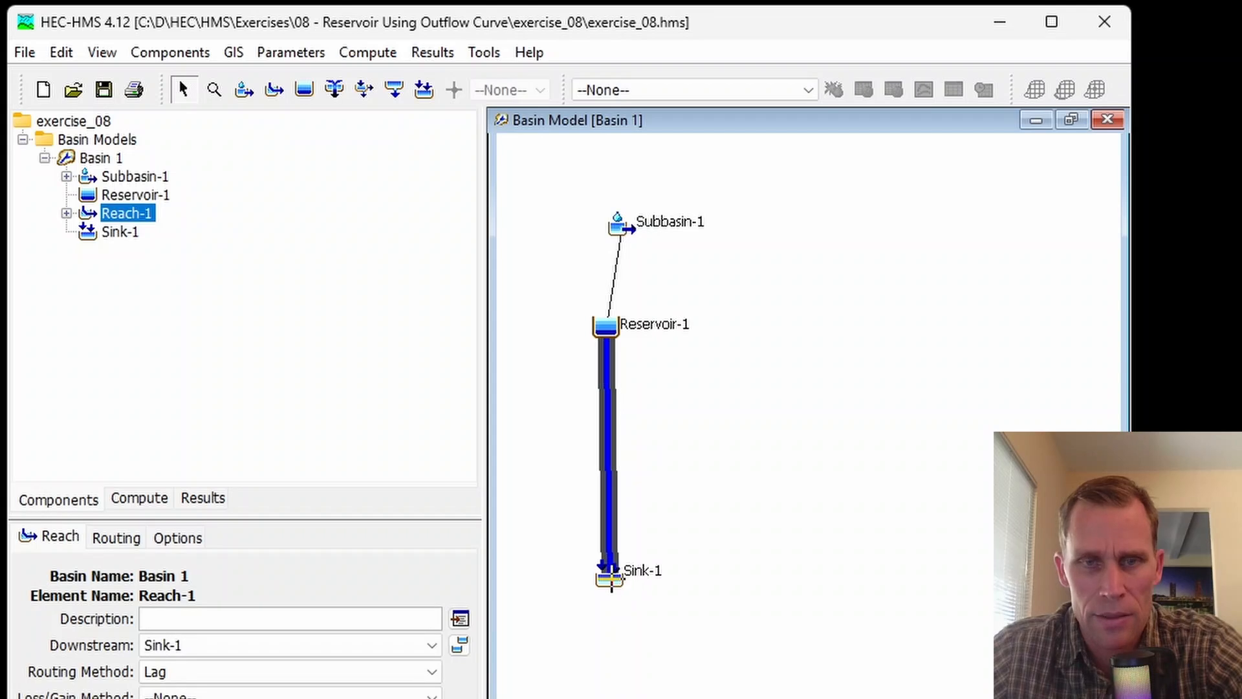
- Move Sink-1 slightly closer to the reservoir and set the area of Subbasin-1 to 80 MI2
drag(610, 577, 605, 532)
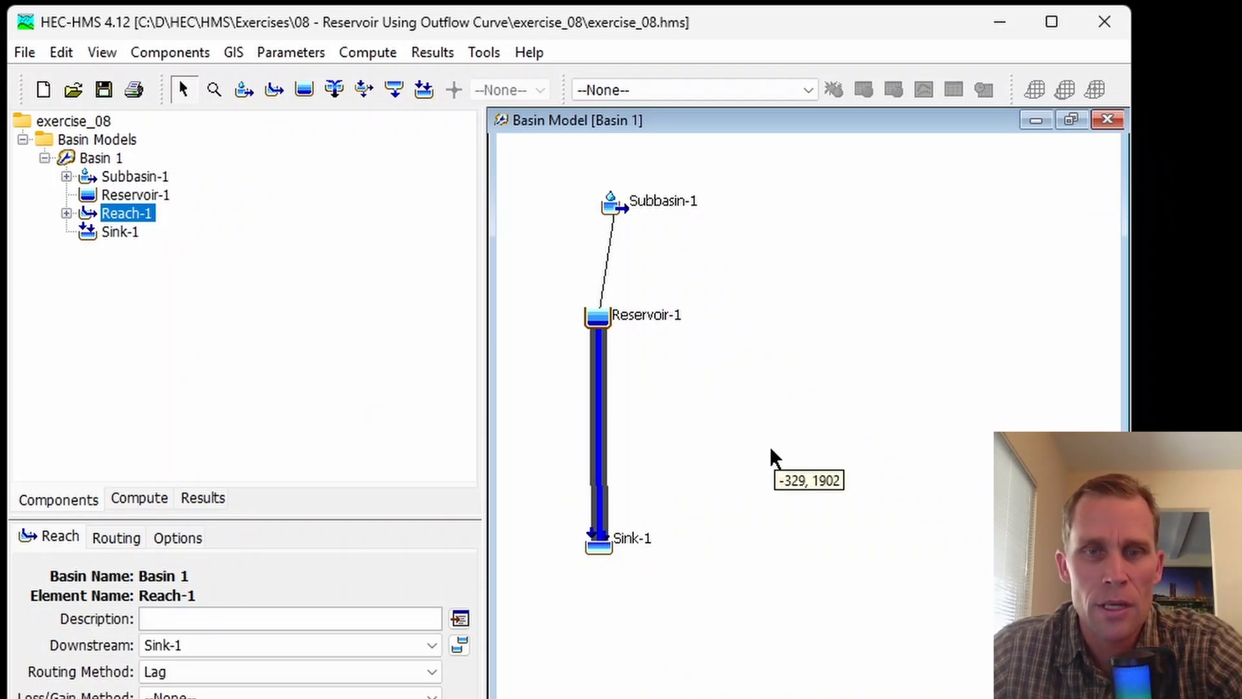
click(610, 208)
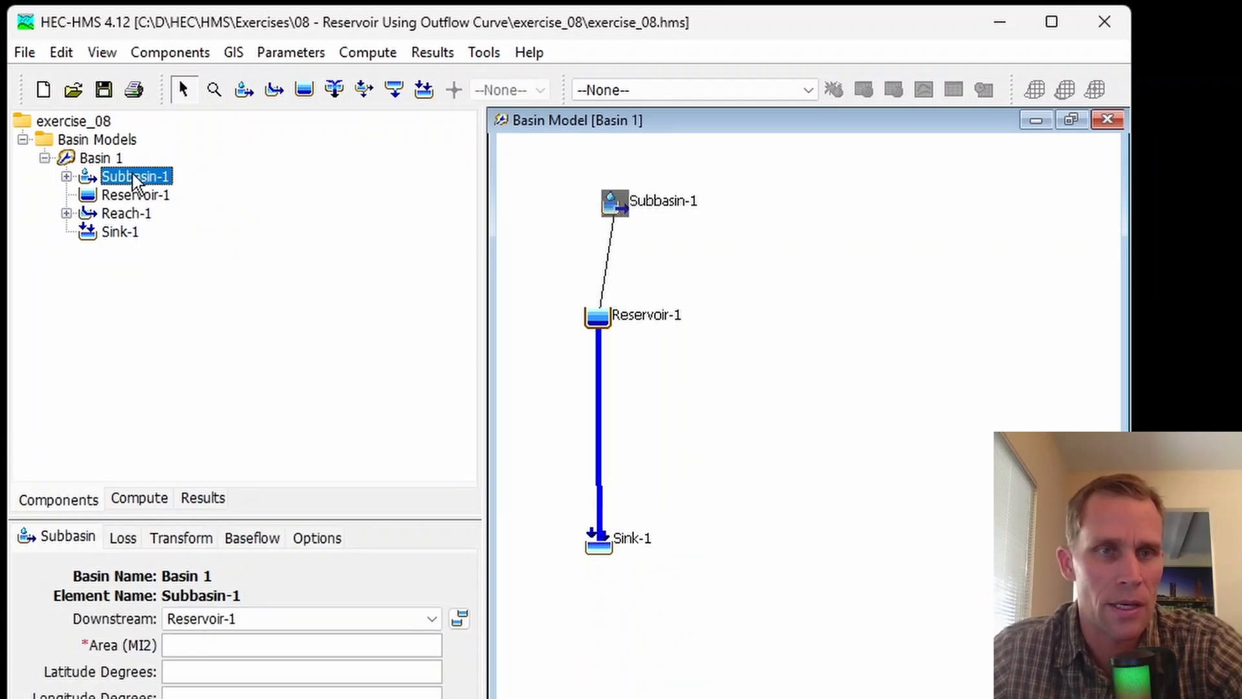
drag(247, 516, 258, 397)
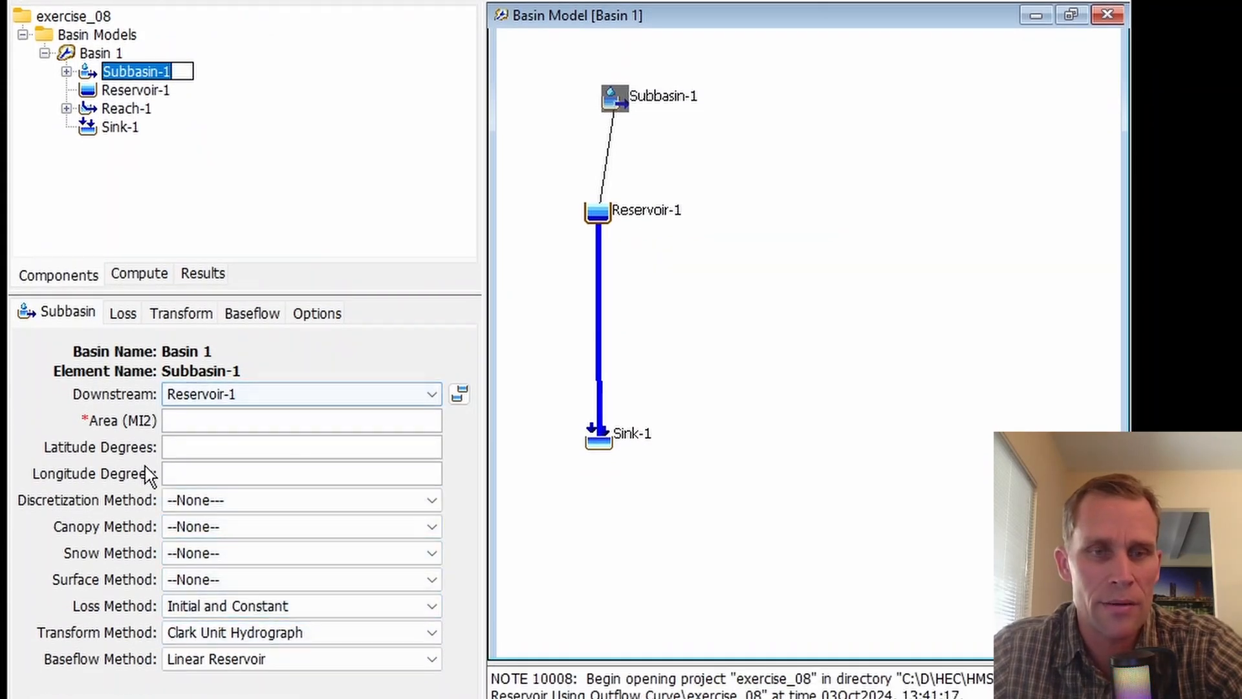
key(Escape)
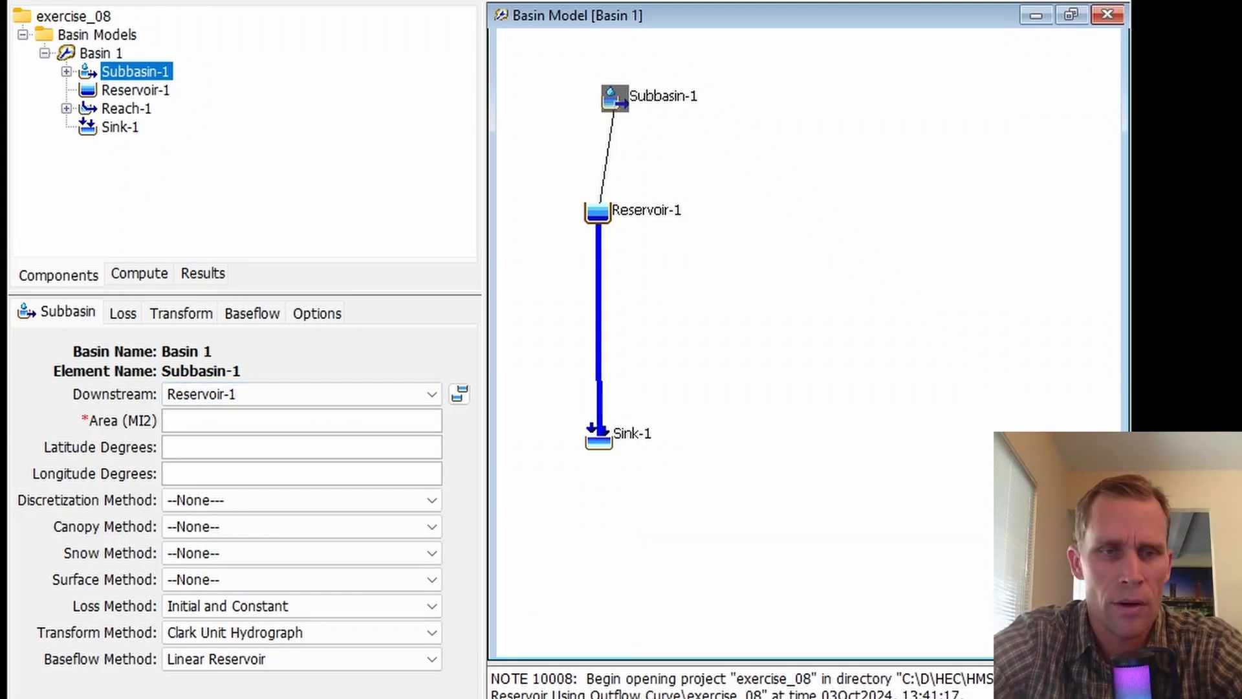
text(80)
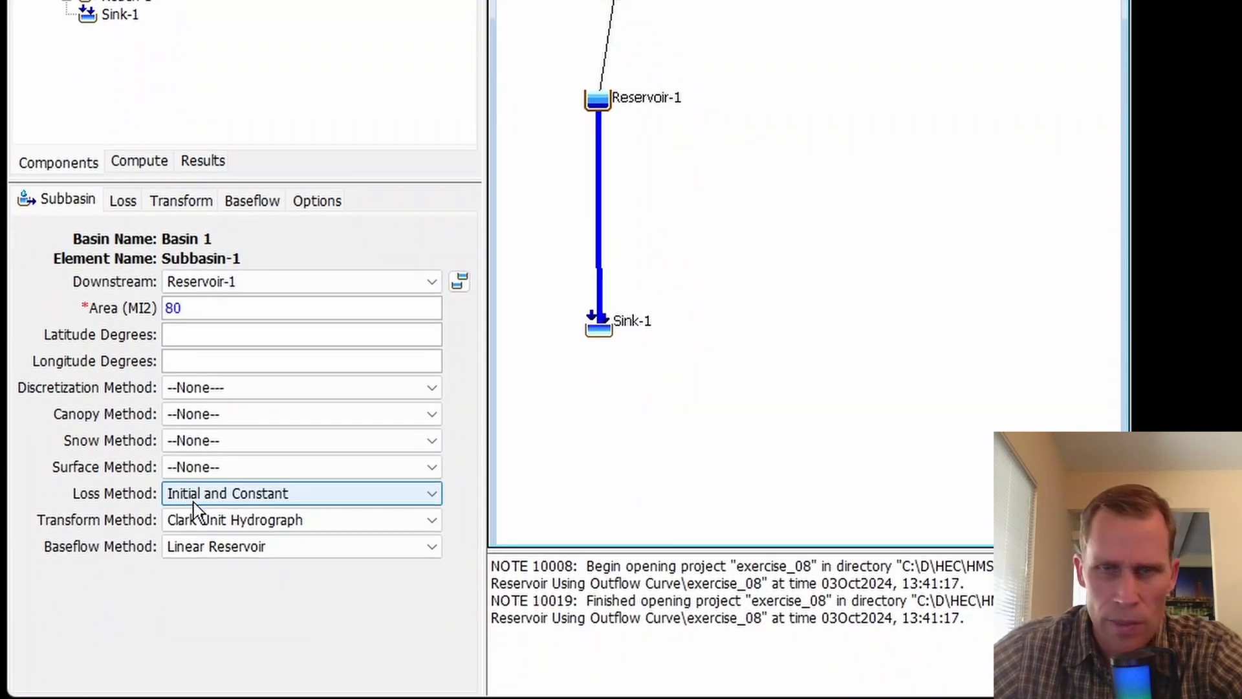
- Set Subbasin-1's transform method to Clark Unit Hydrograph and its baseflow method to None, and save the project
click(230, 522)
click(255, 540)
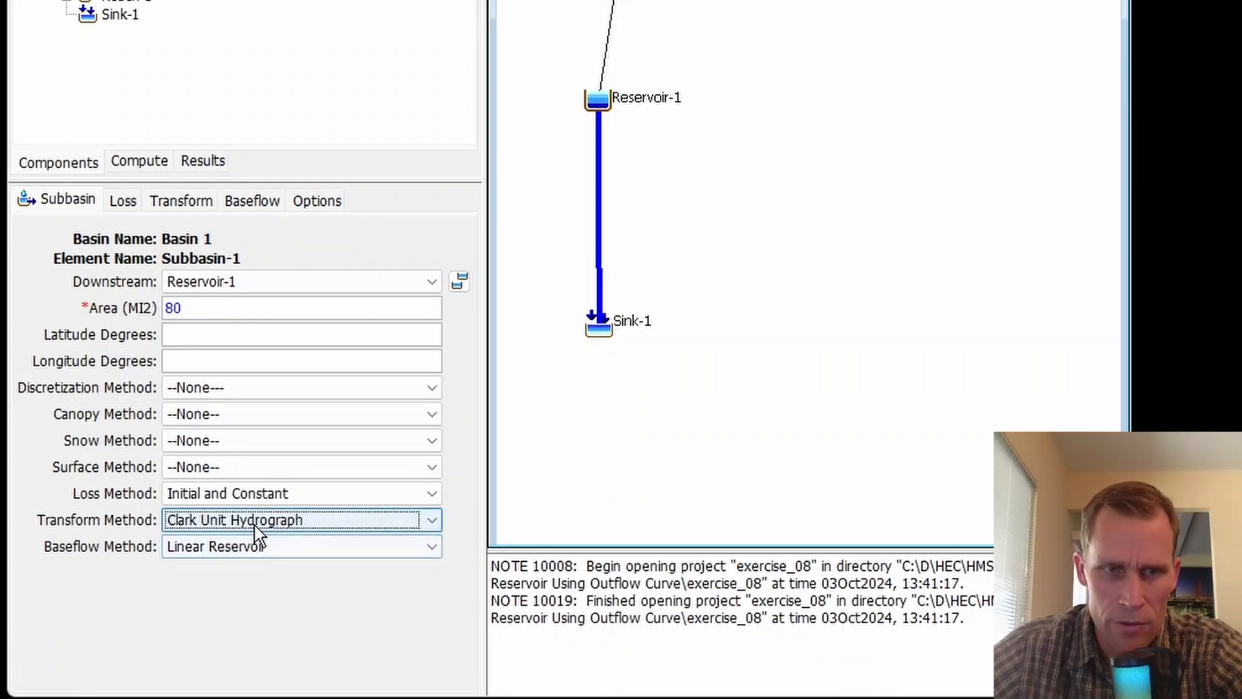
click(175, 554)
click(175, 566)
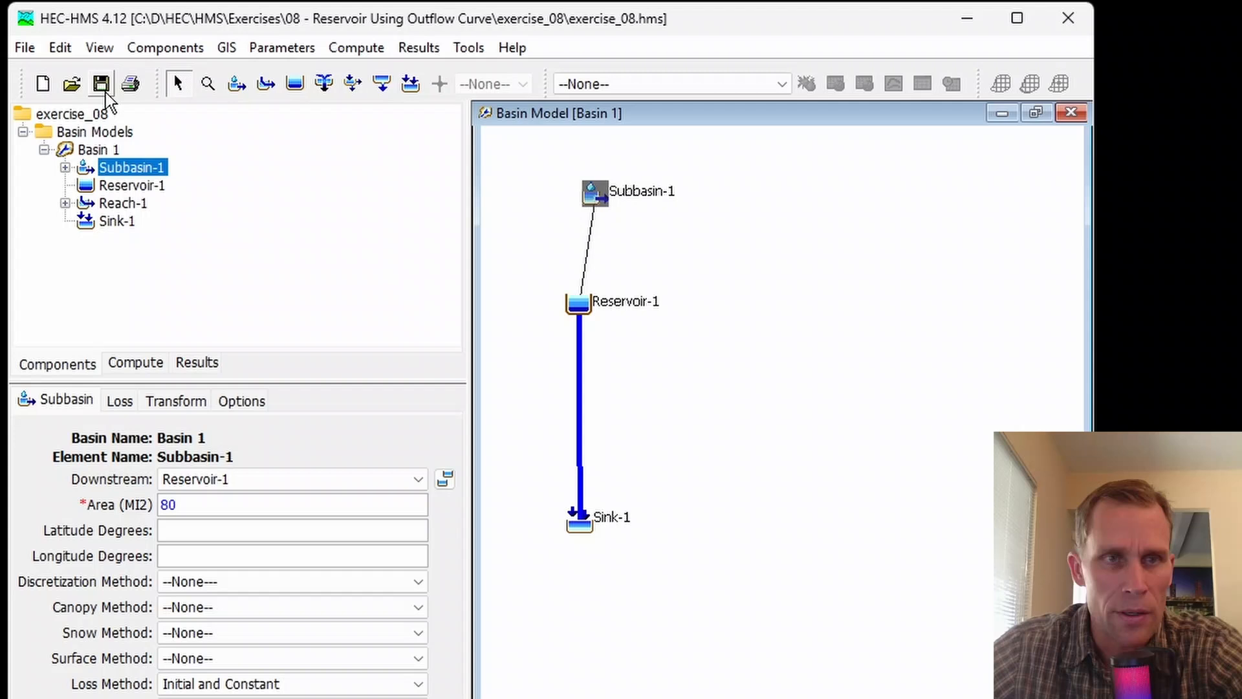
click(104, 91)
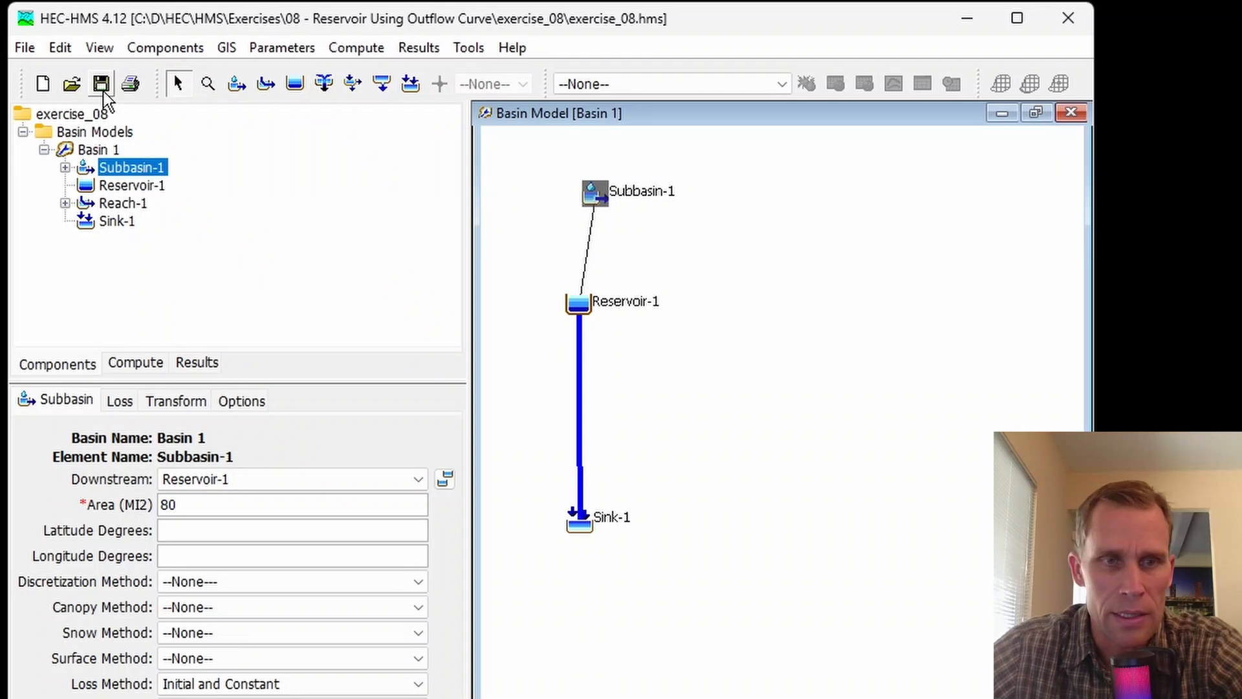
- Give Subbasin-1 an initial loss of 0.20 in, a constant rate of 0.30 in/hr and 10% impervious area, and save the project
click(75, 404)
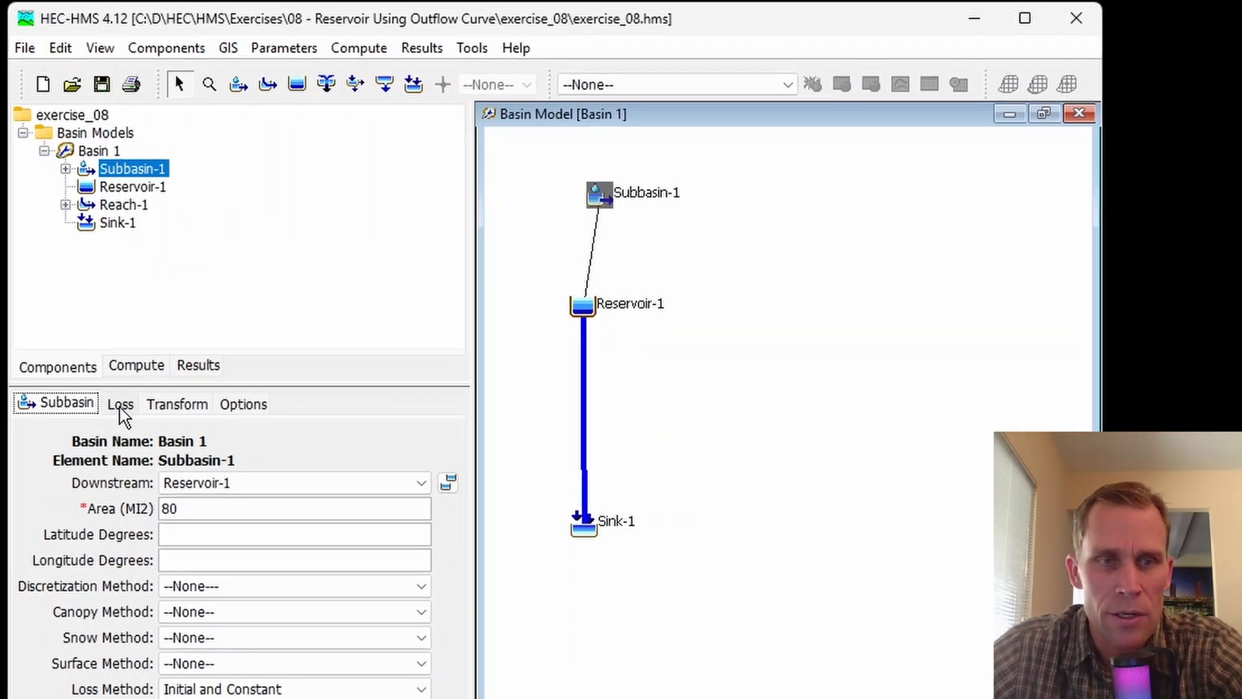
click(122, 403)
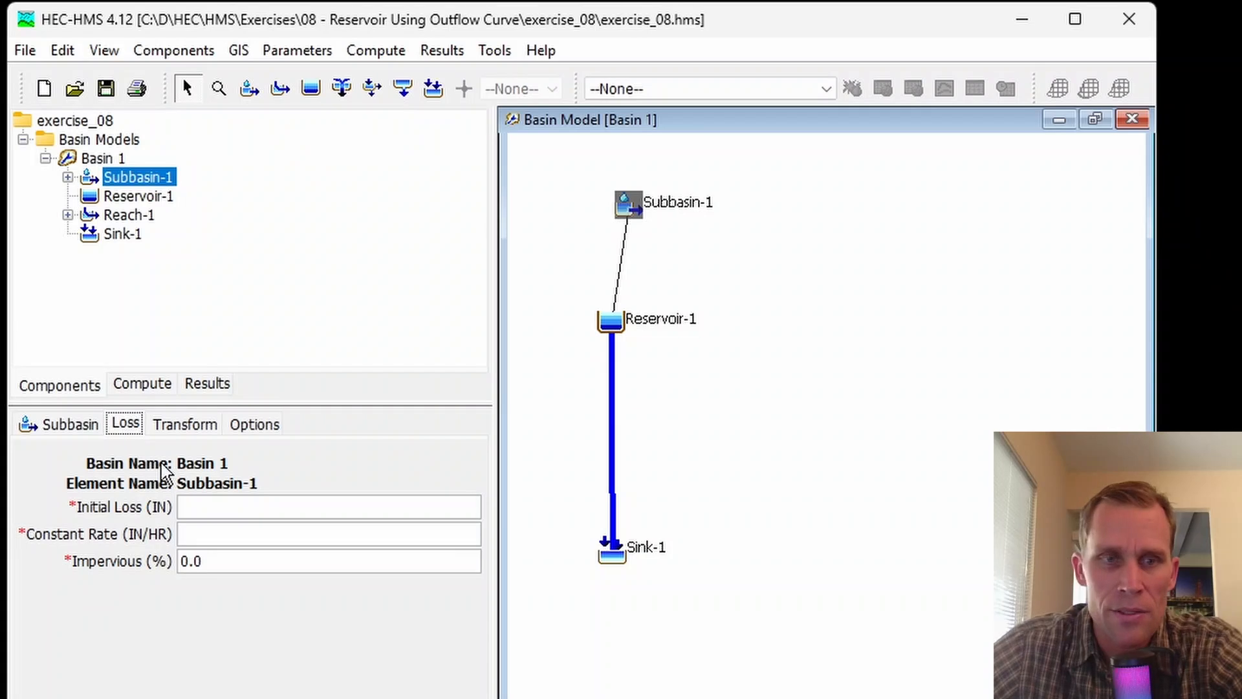
click(217, 506)
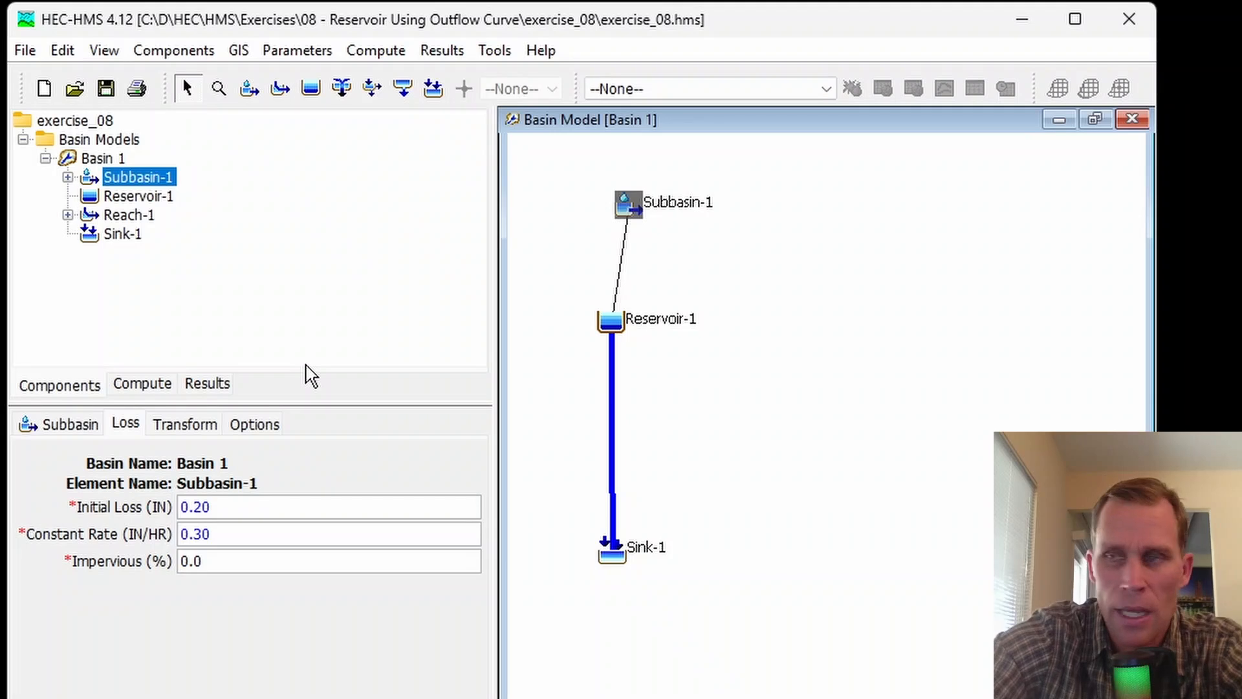
key(shift+Right)
key(shift+Right)
key(shift+Right)
text(10)
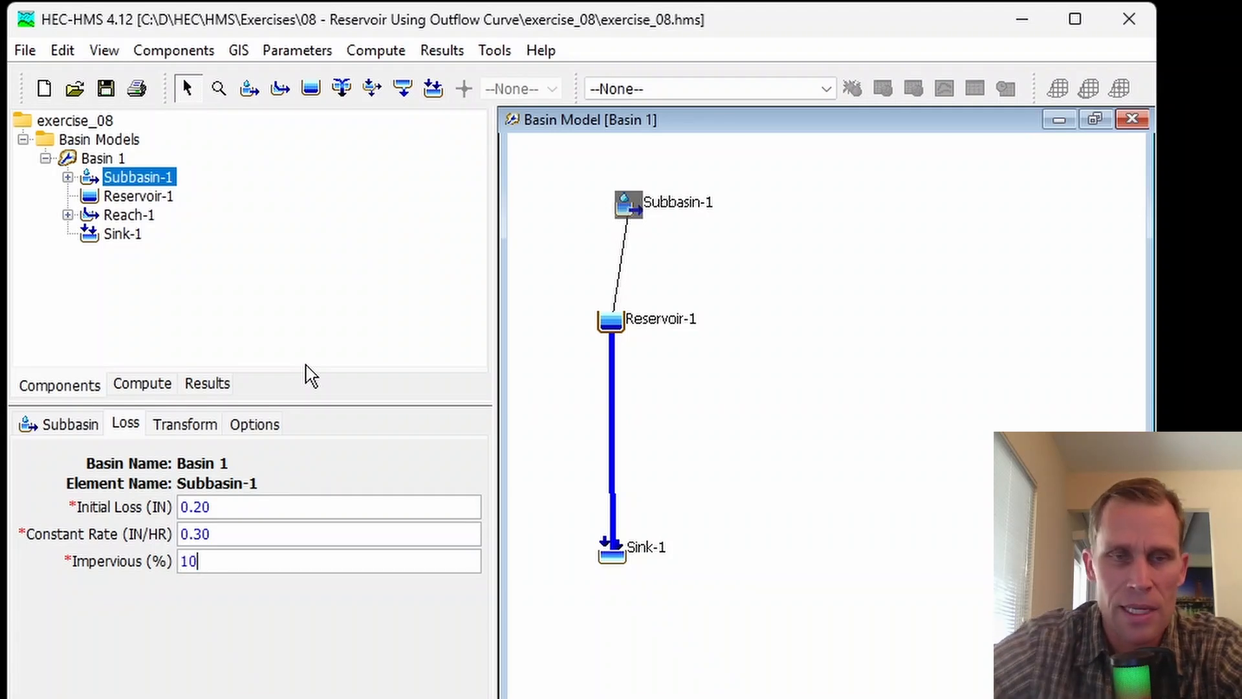
click(242, 535)
drag(242, 536, 166, 535)
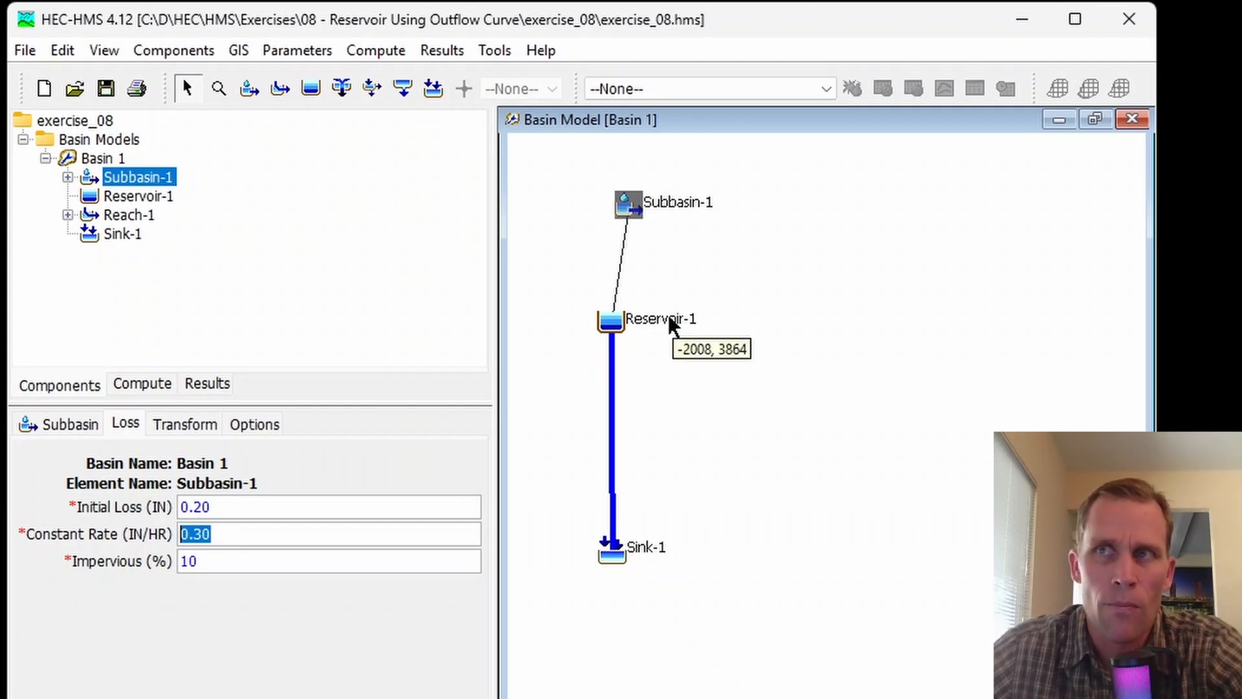
click(105, 89)
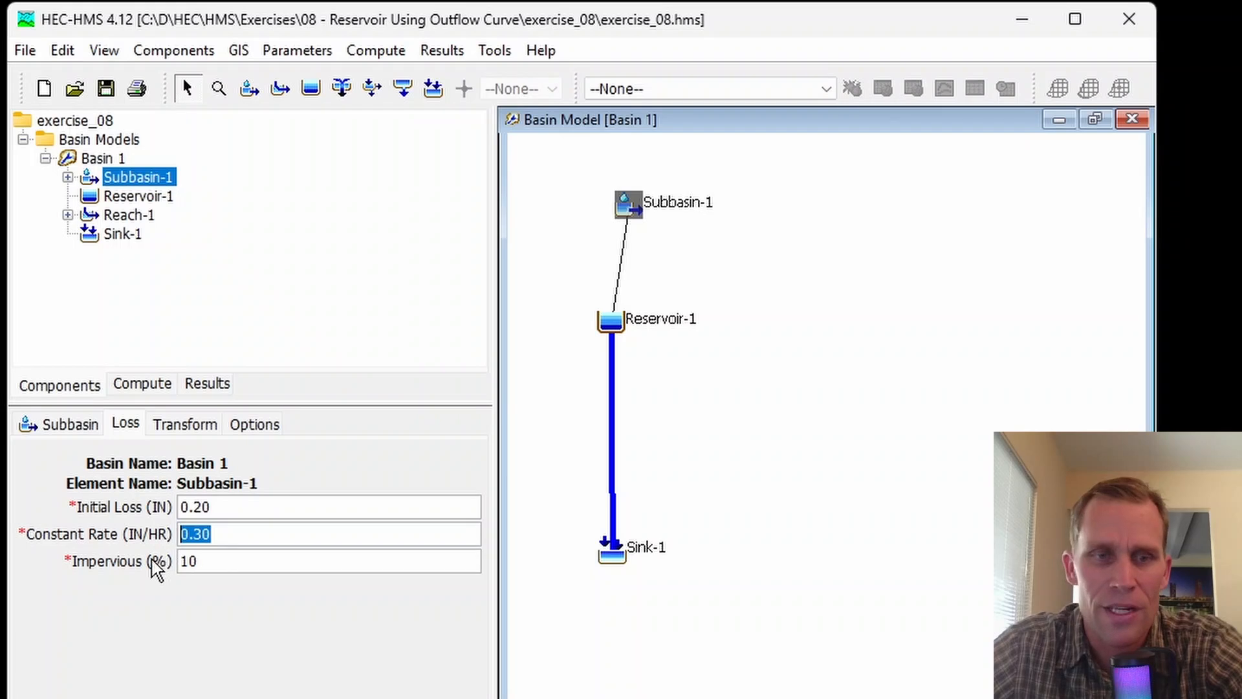
click(264, 535)
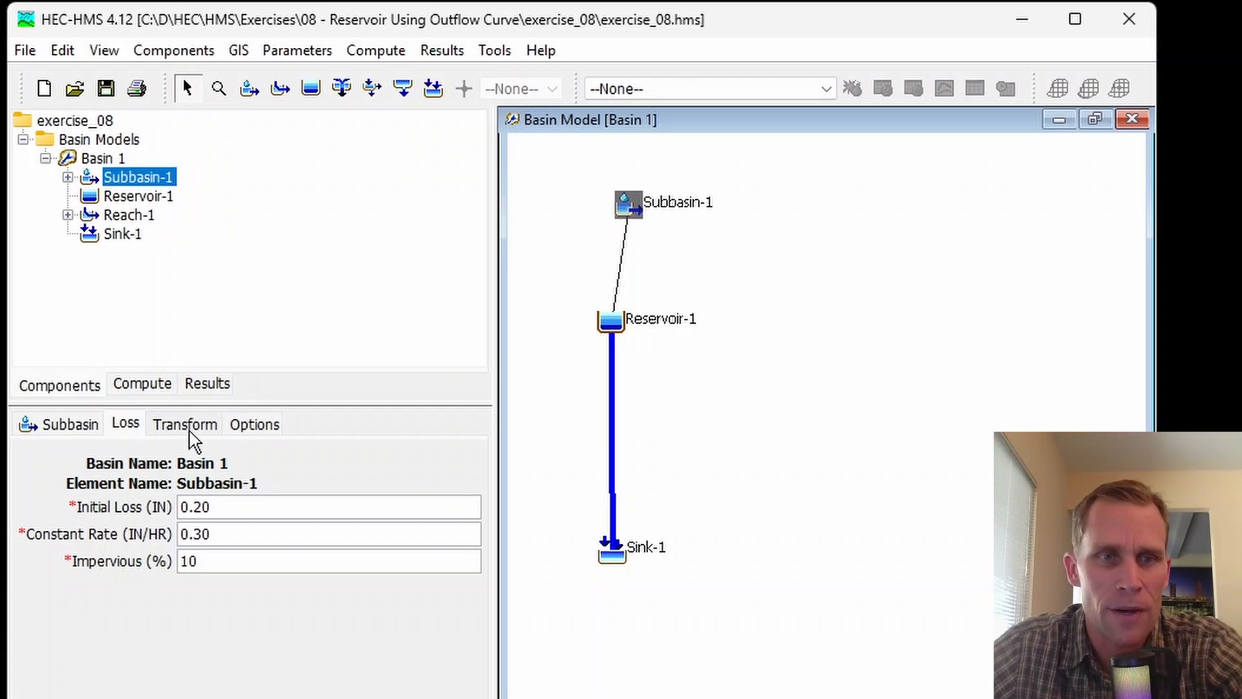
- Set Subbasin-1's transform to the Standard method with a 3-hour time of concentration and a storage coefficient of 1 hour, and save
click(191, 432)
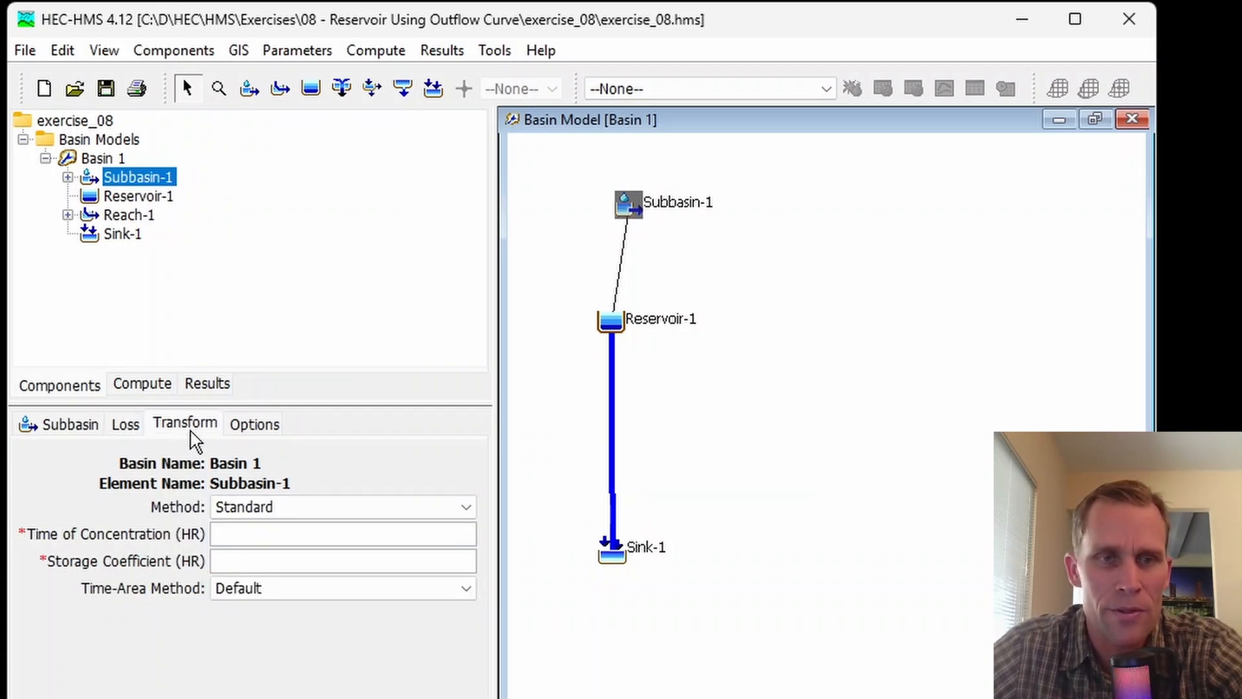
click(69, 428)
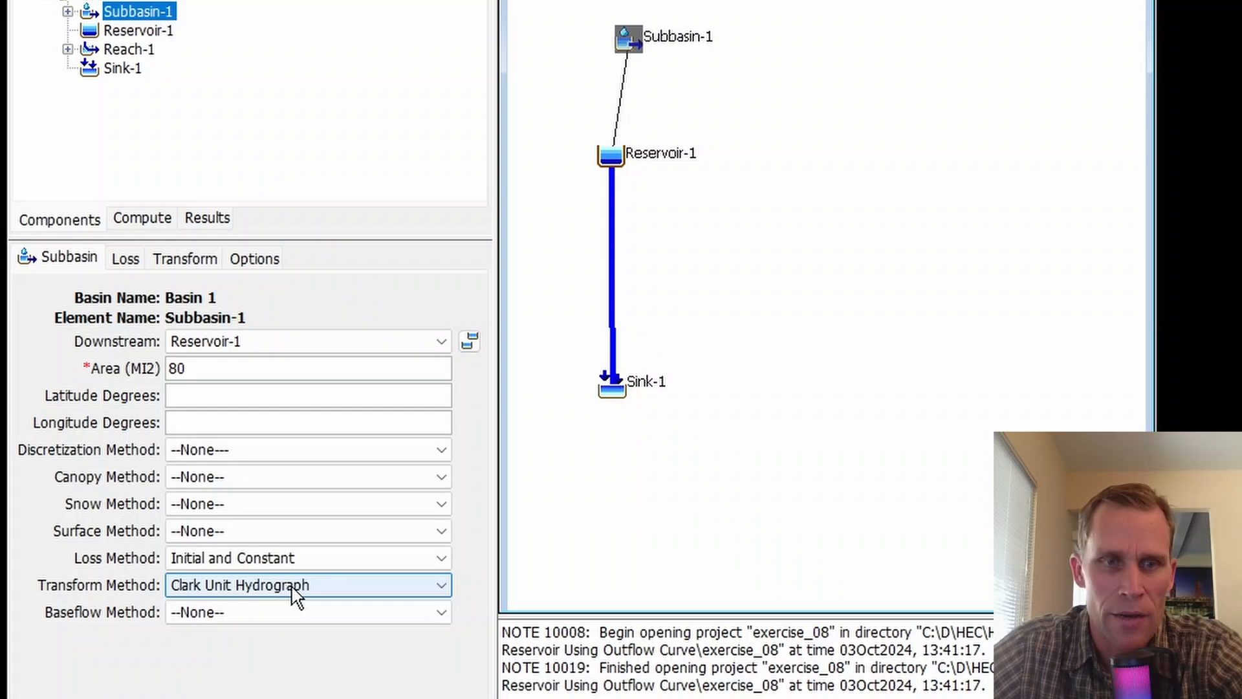
click(194, 265)
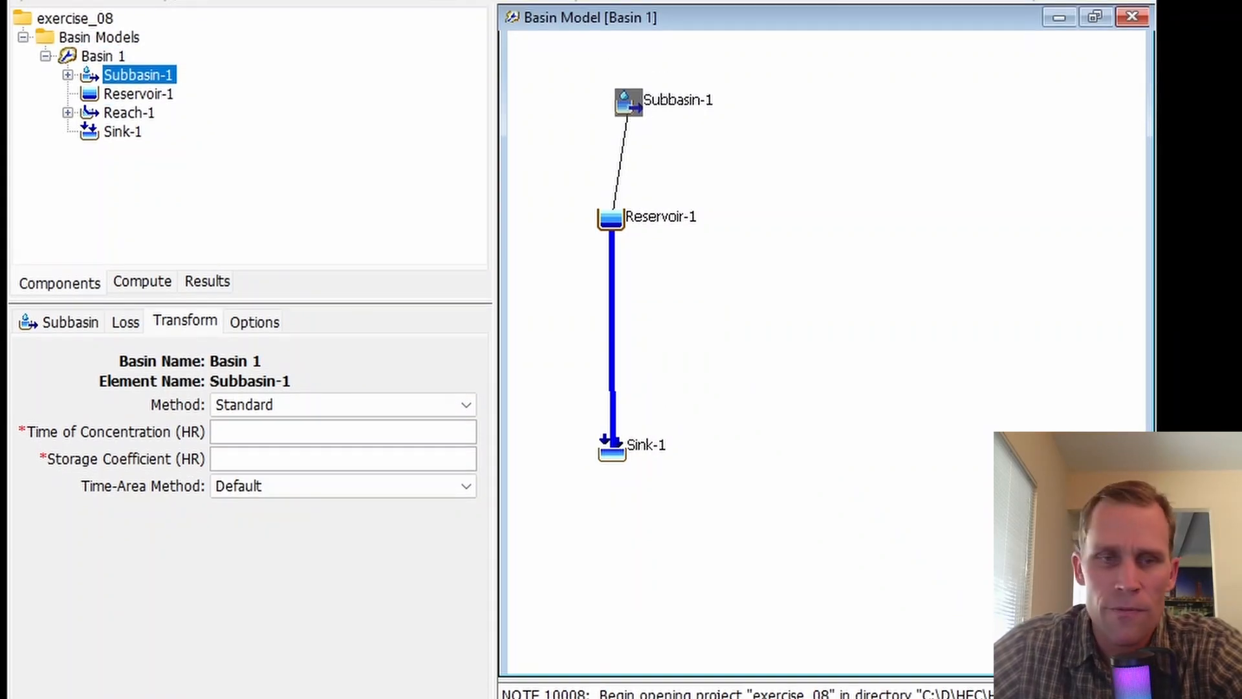
click(249, 407)
click(269, 423)
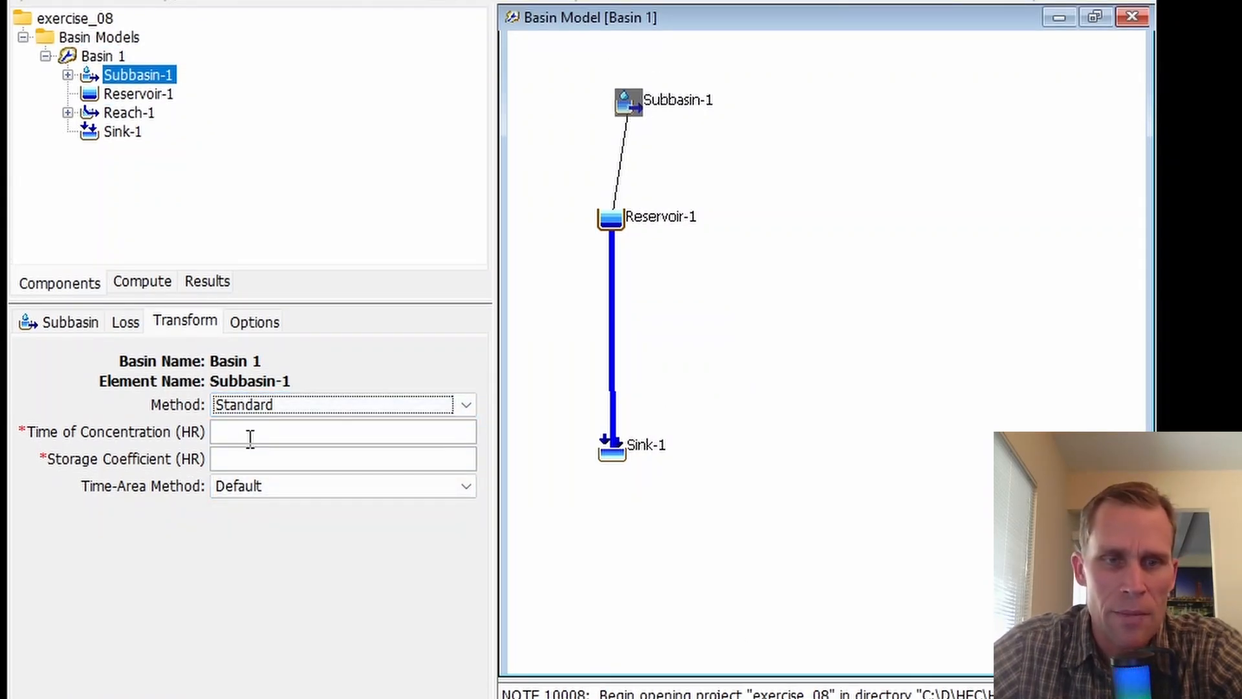
click(250, 437)
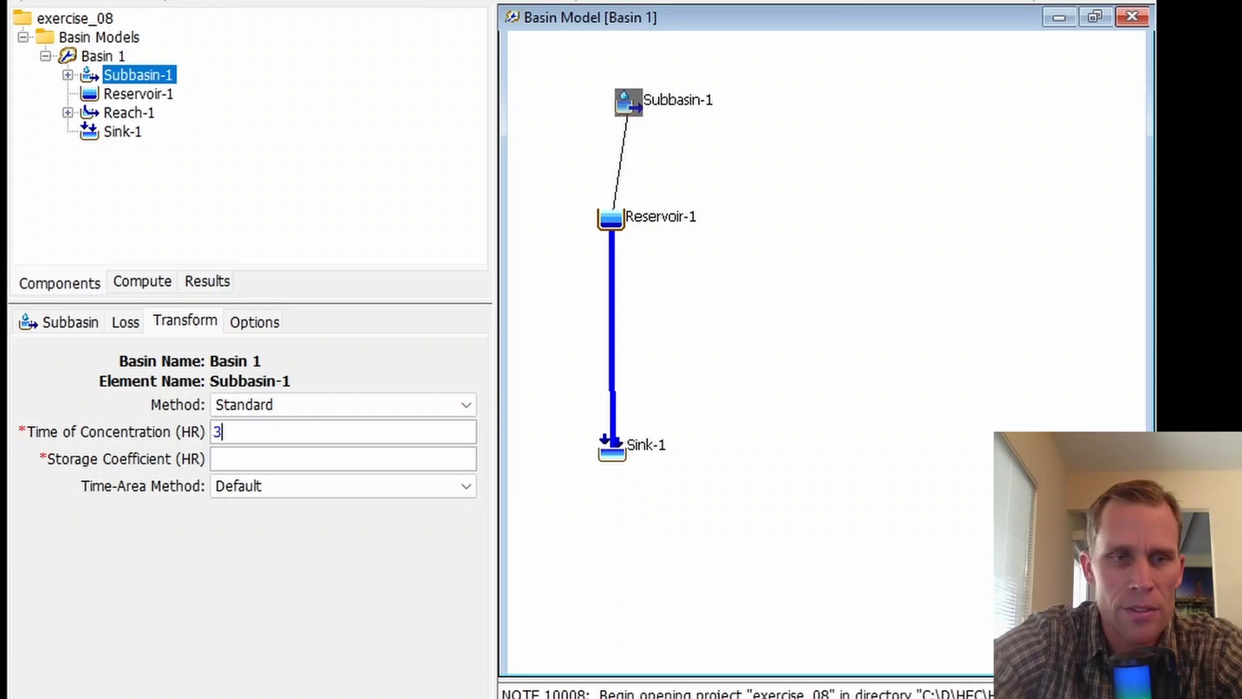
text(1)
key(Tab)
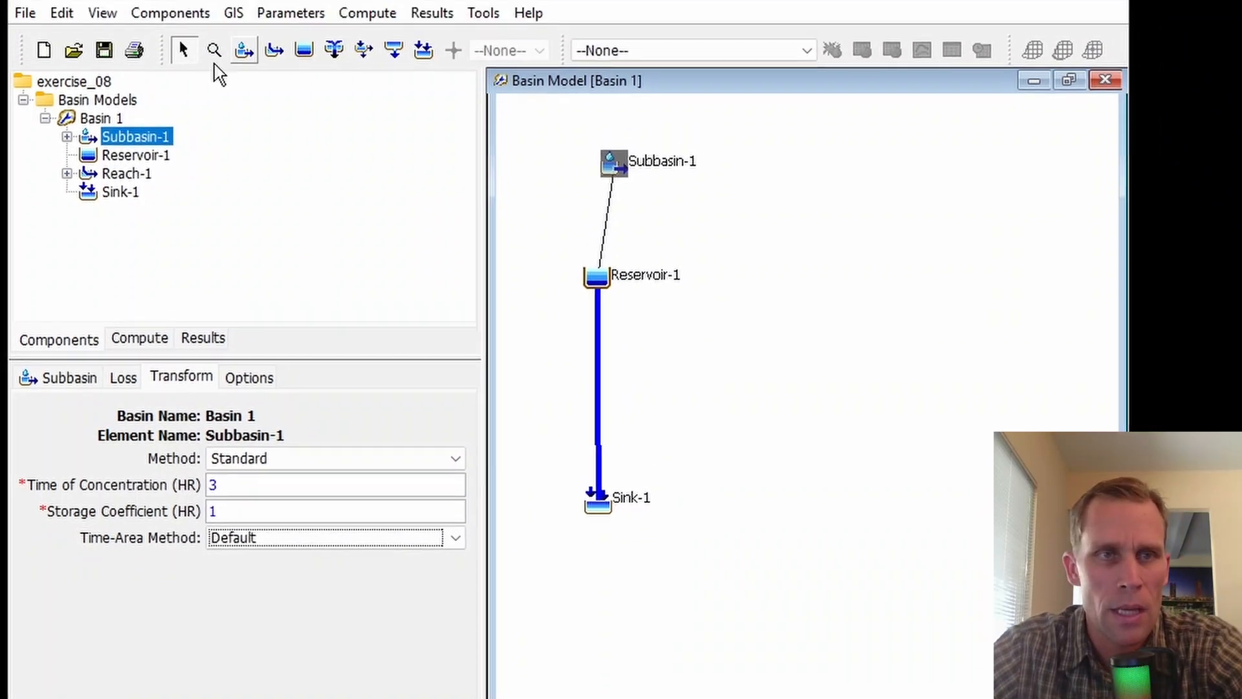
click(104, 50)
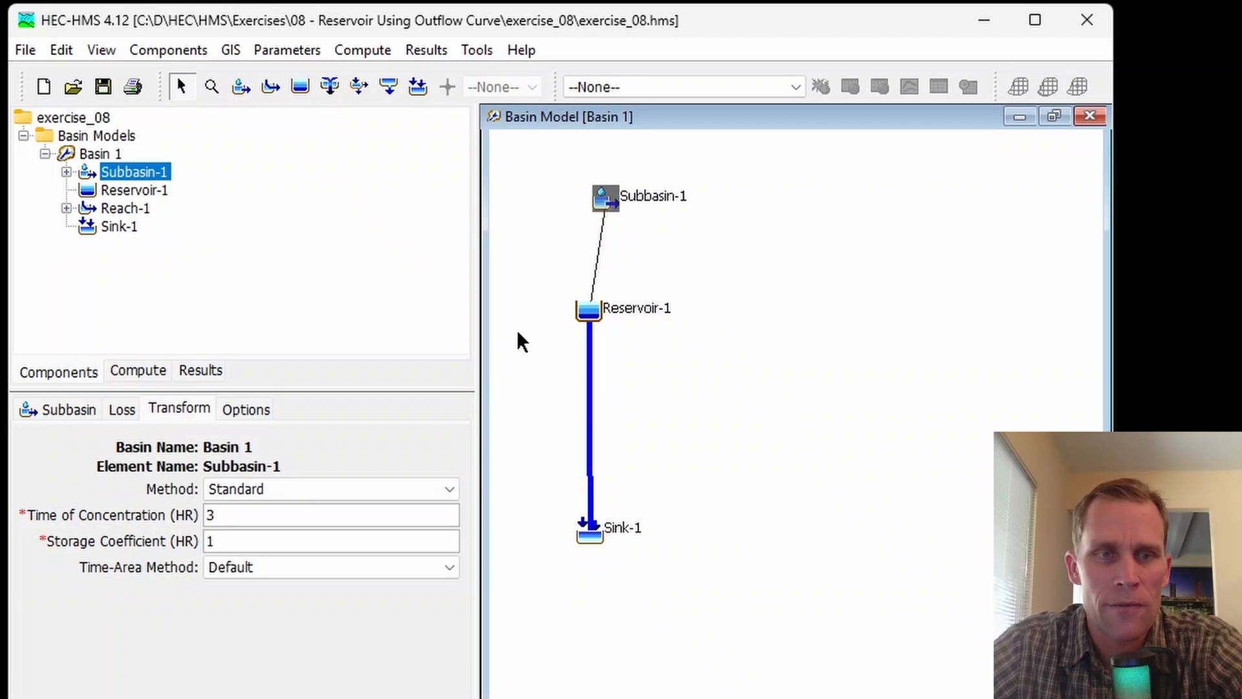
- Change the routing method of Reach-1 to Lag & K and save the project
click(591, 315)
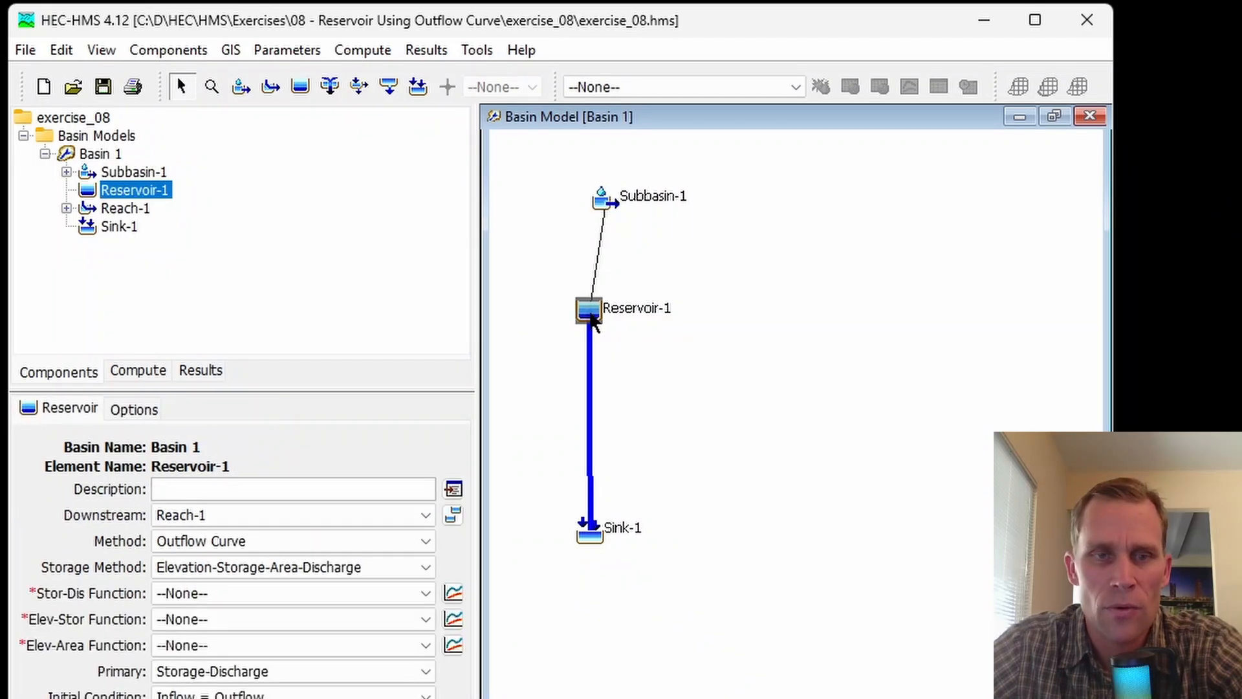
click(591, 412)
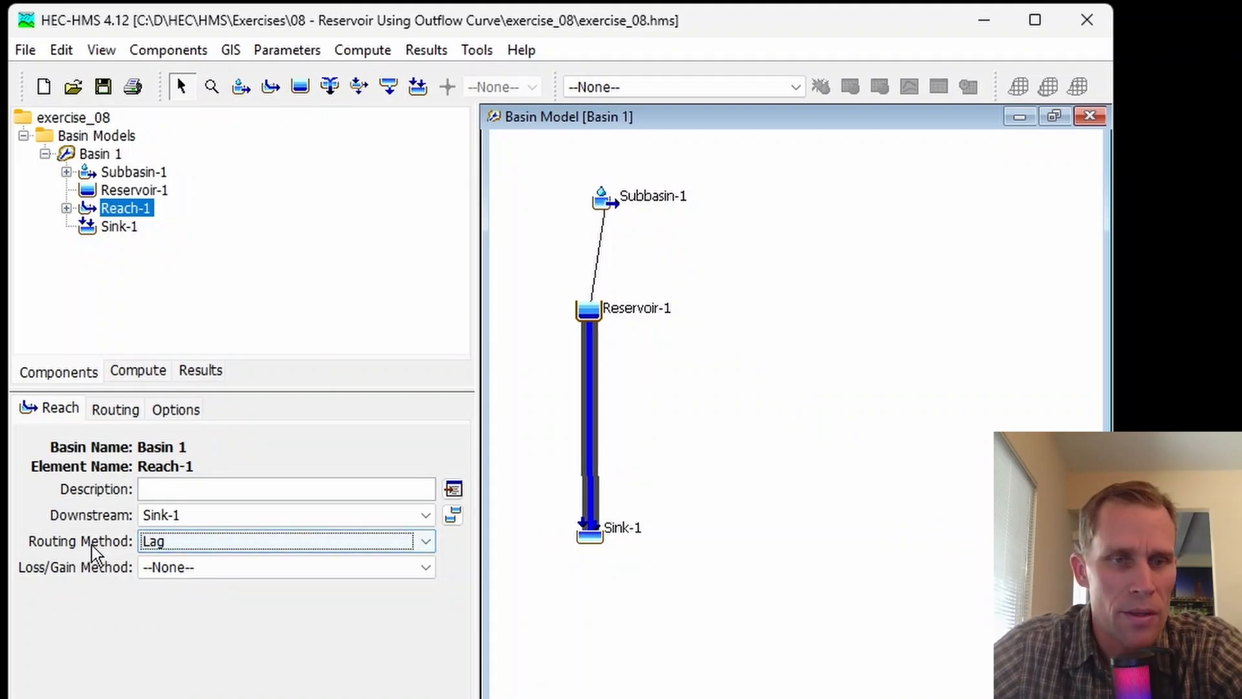
click(182, 543)
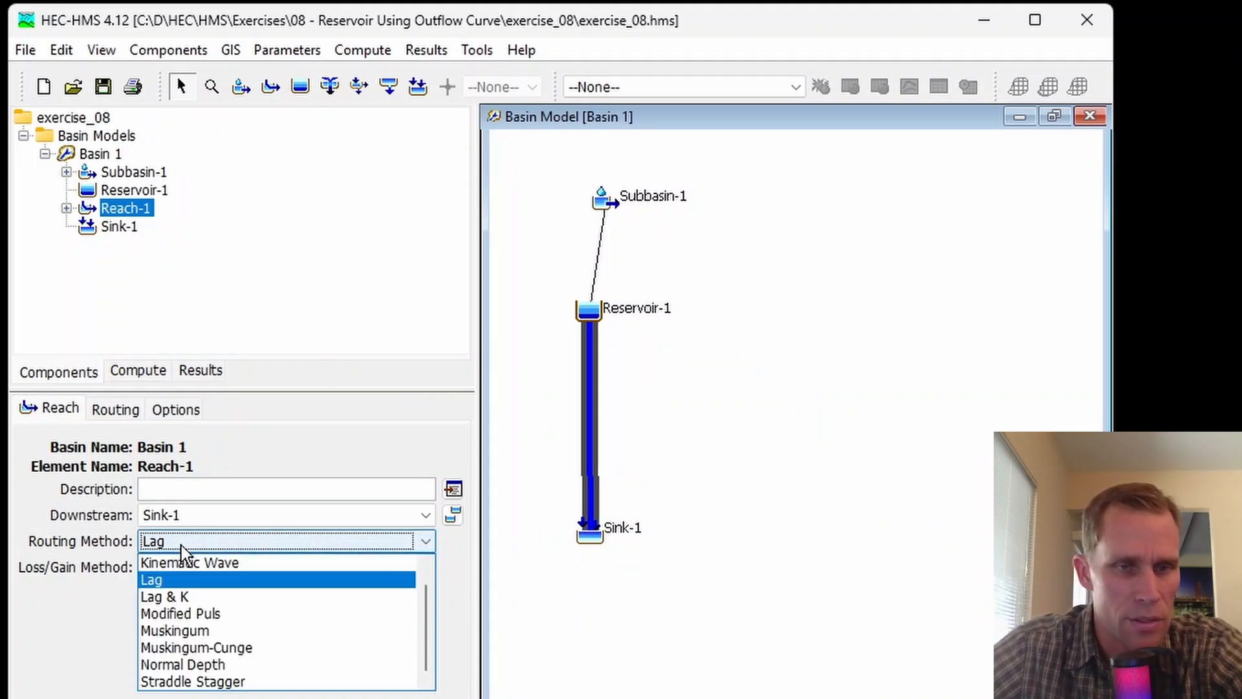
click(185, 596)
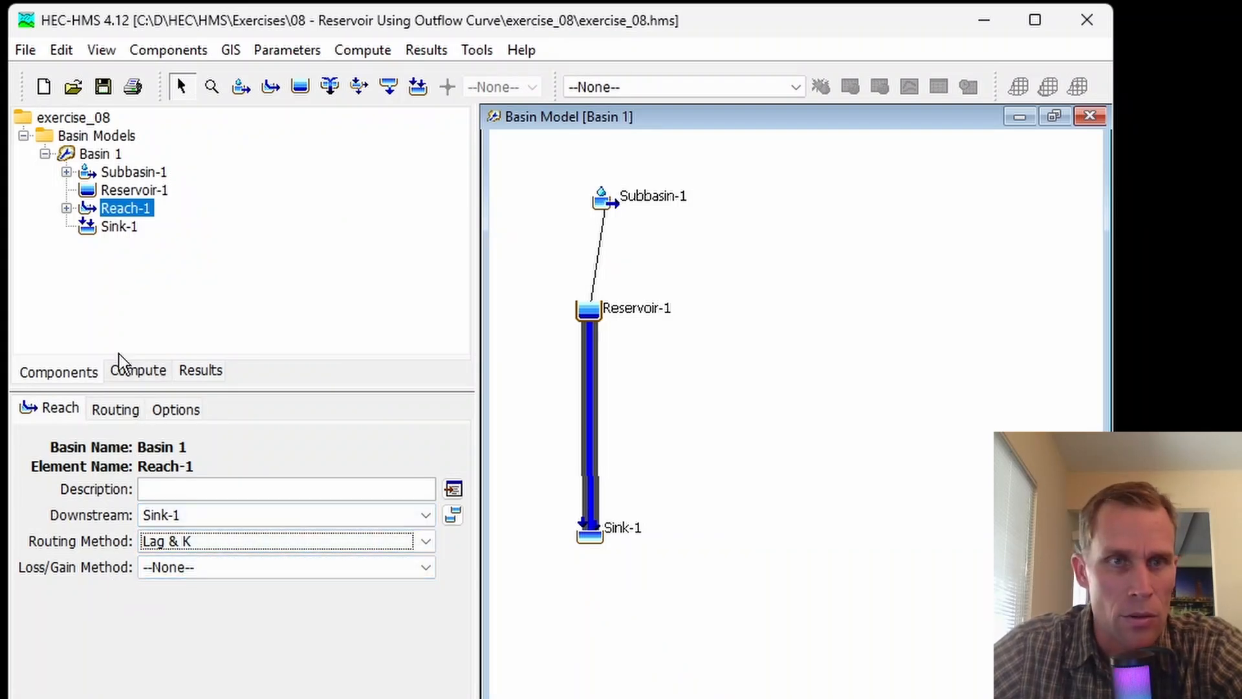
click(102, 89)
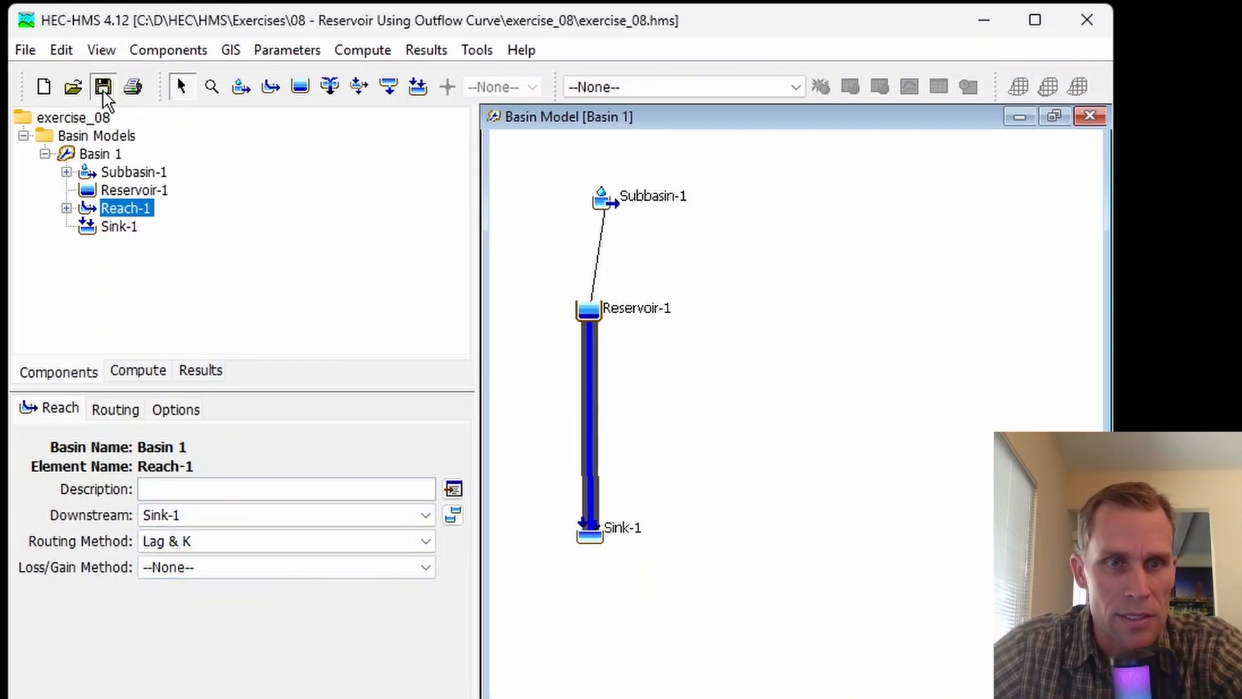
- Route Reach-1 with the Constant Lag and Constant K methods, entering a lag of 1 hour and a K of 0.25 hours
click(116, 414)
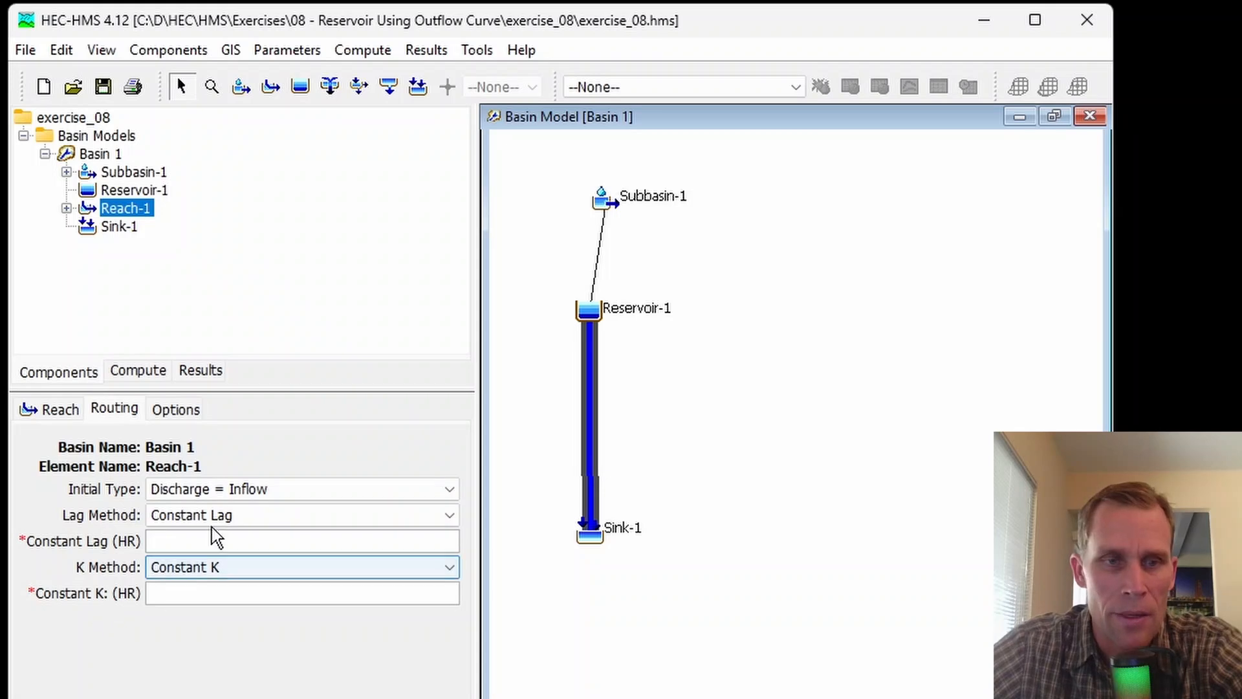
click(235, 517)
click(236, 519)
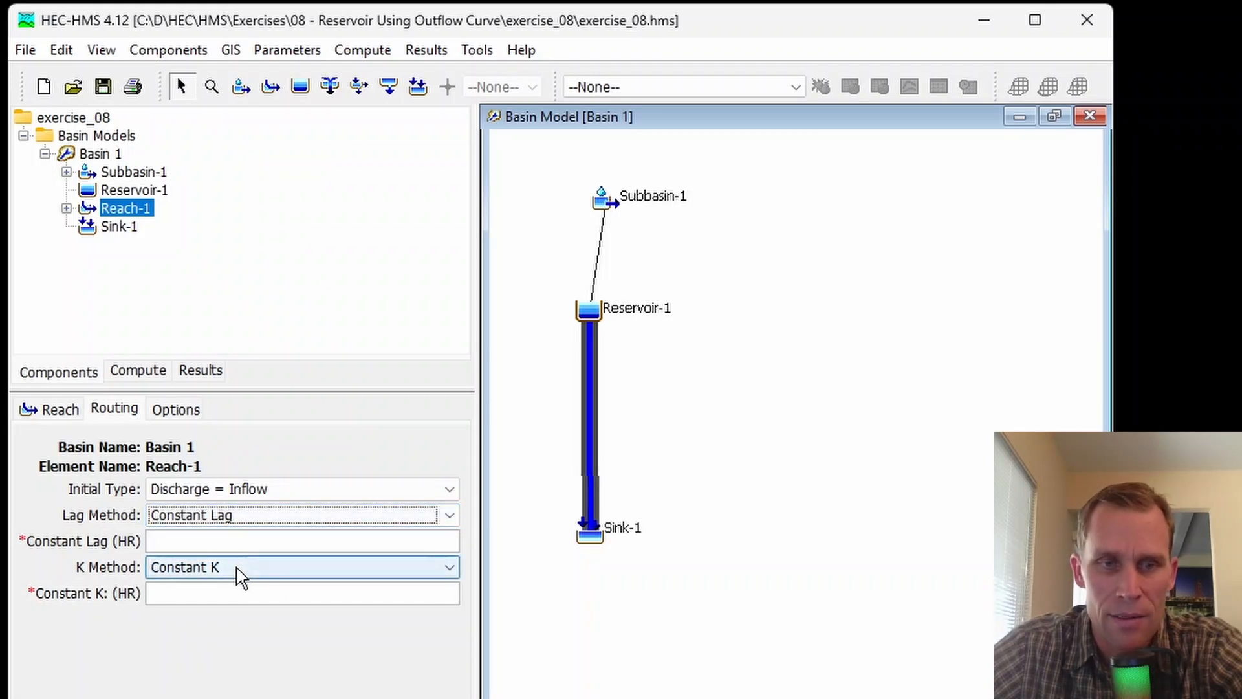
click(237, 567)
click(237, 568)
click(218, 539)
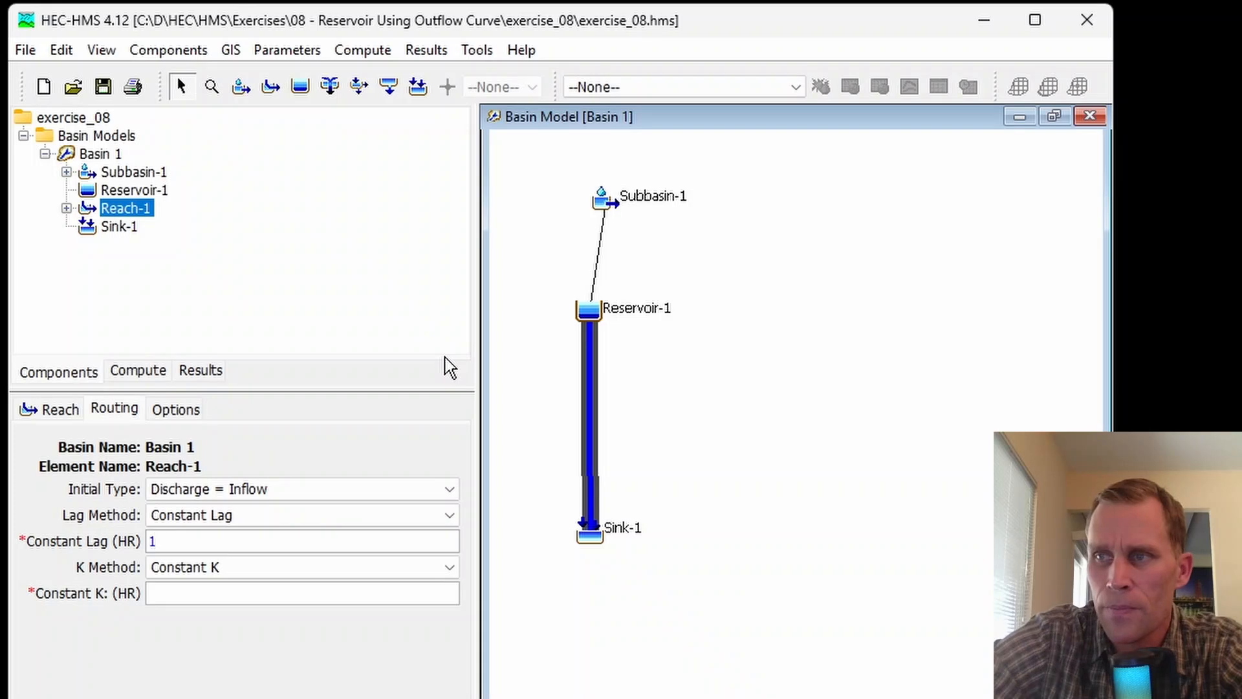
key(Tab)
key(Tab)
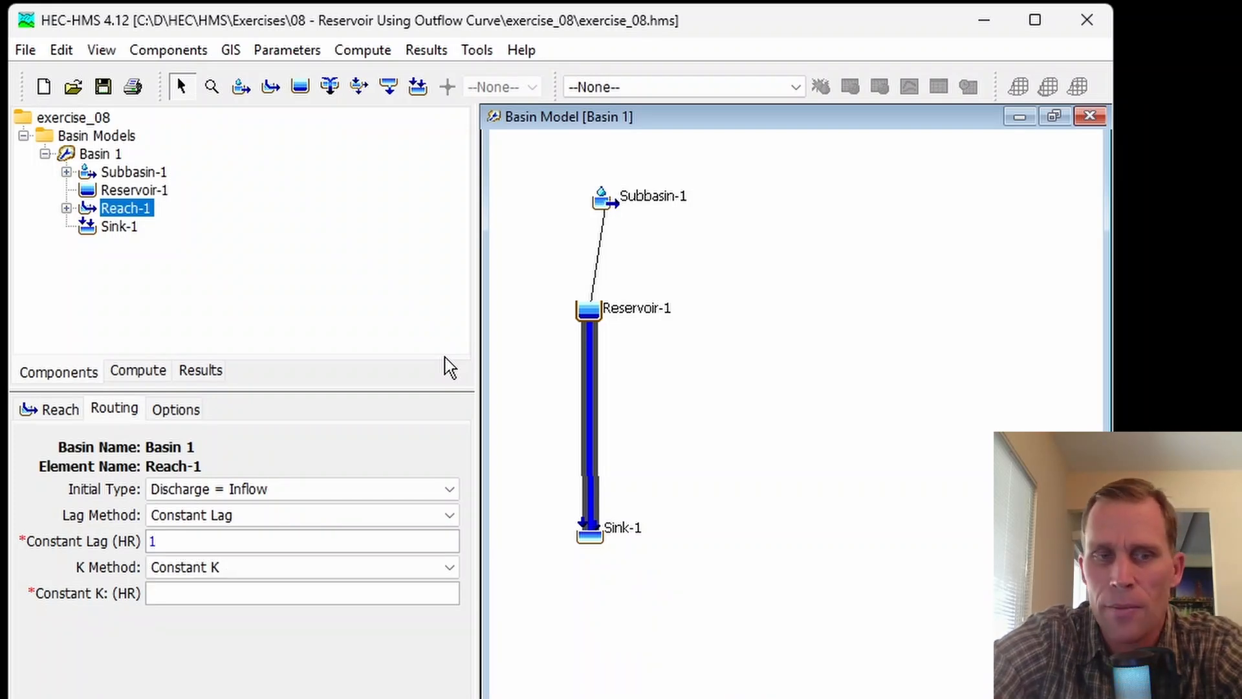
text(0.25)
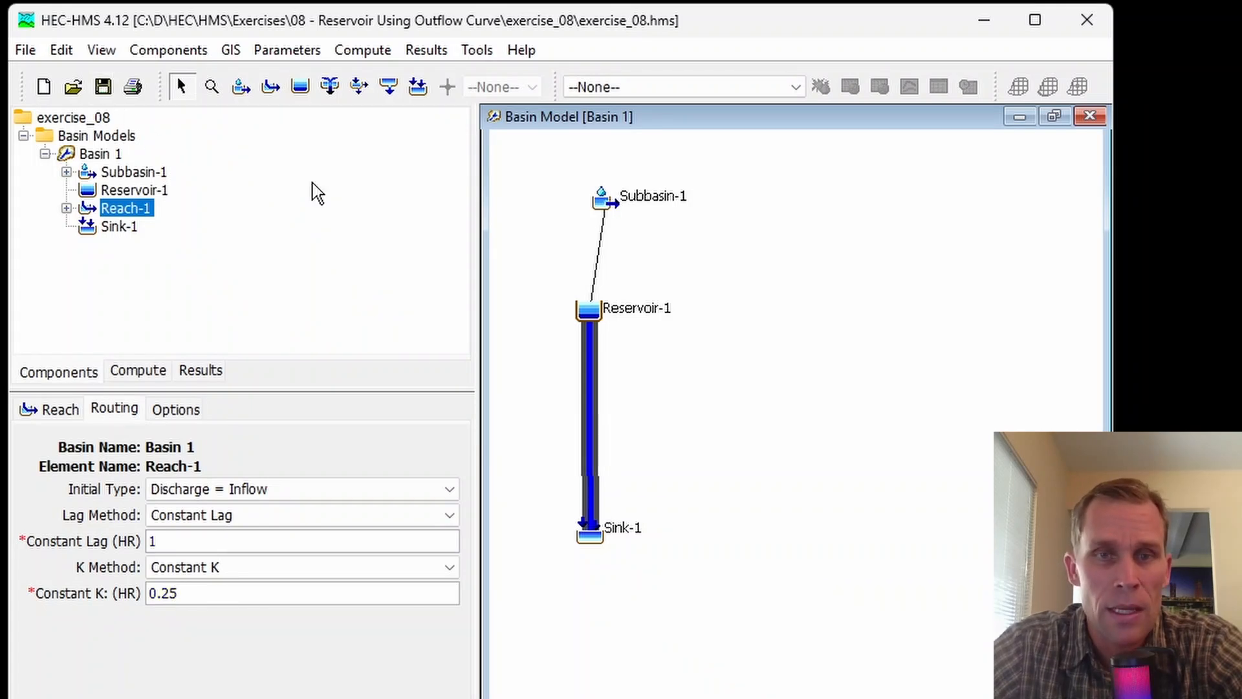
- Keep Reservoir-1 on the Outflow Curve method and set its storage method to Elevation-Storage-Discharge
click(587, 309)
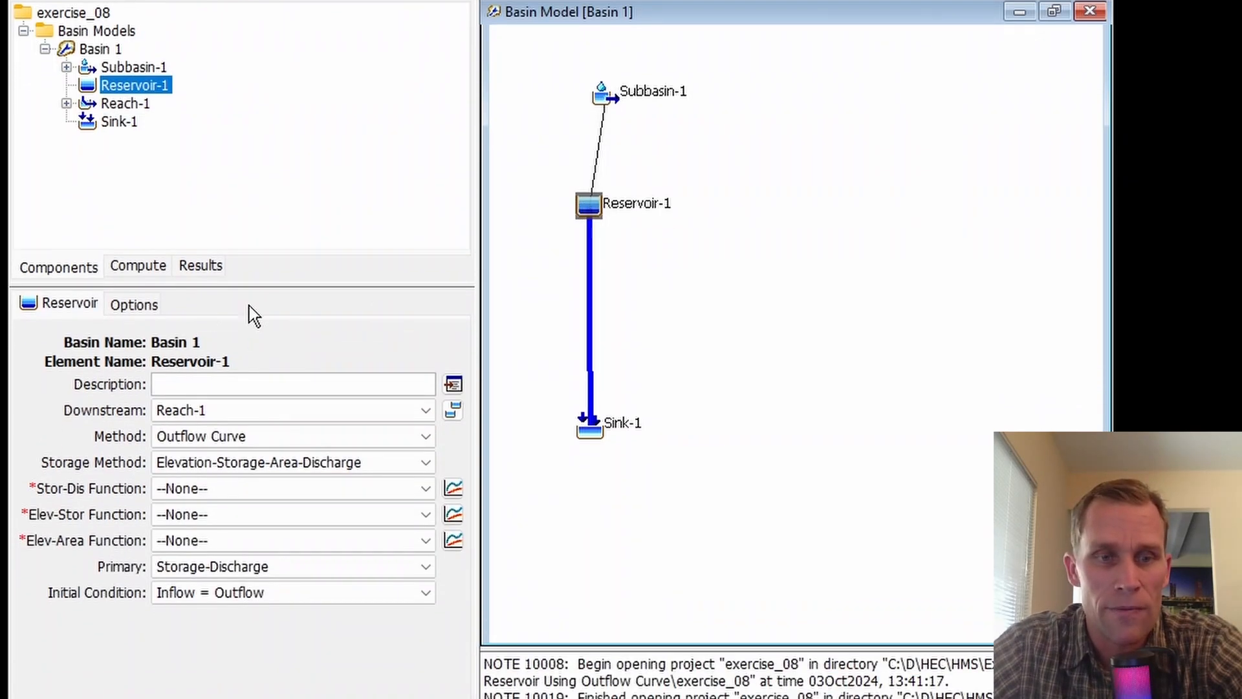
click(267, 446)
click(267, 446)
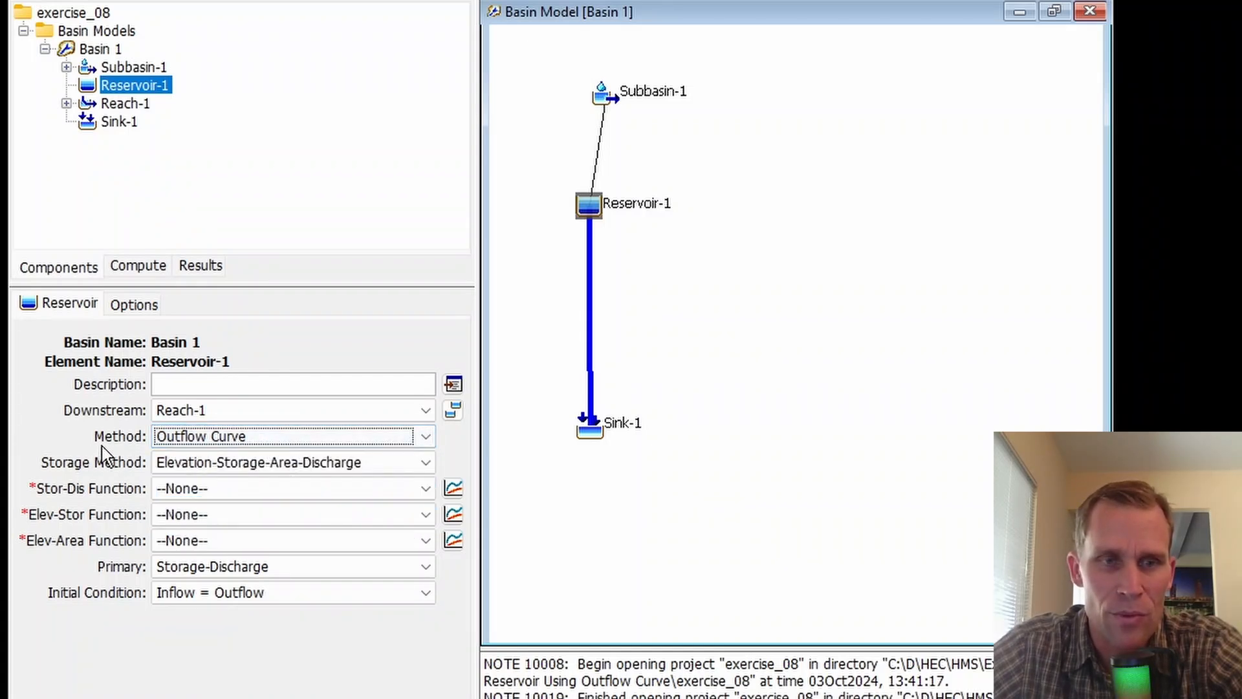
click(223, 441)
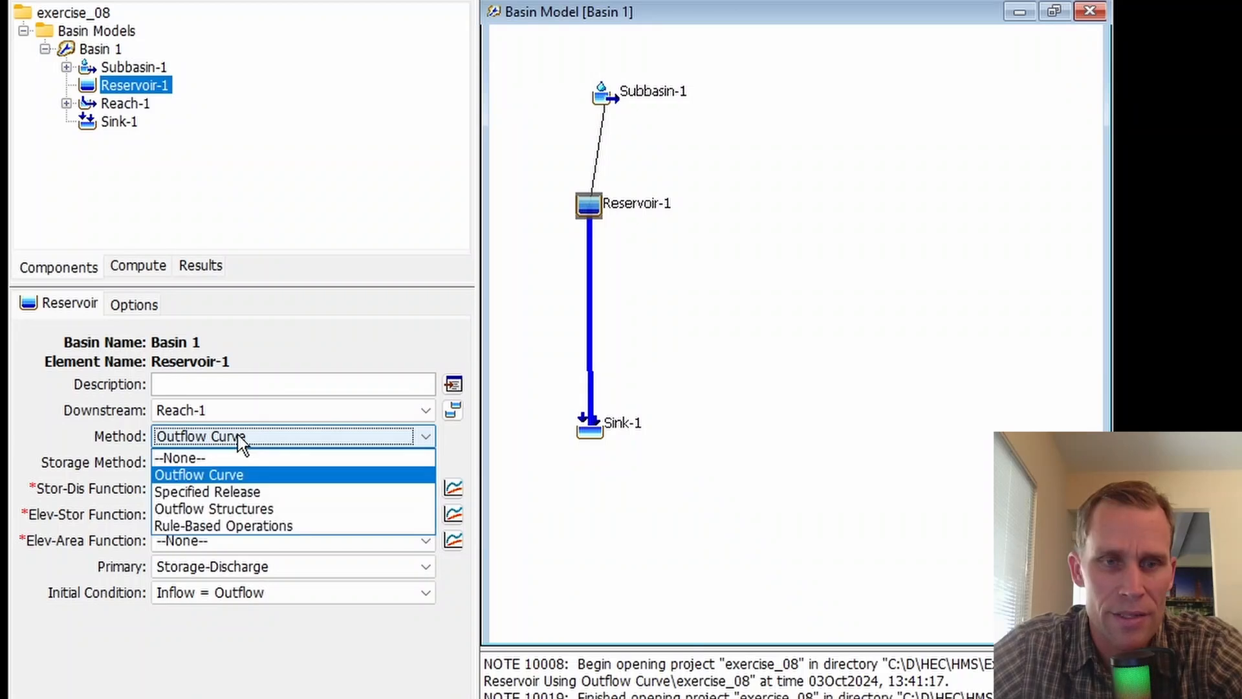
click(234, 476)
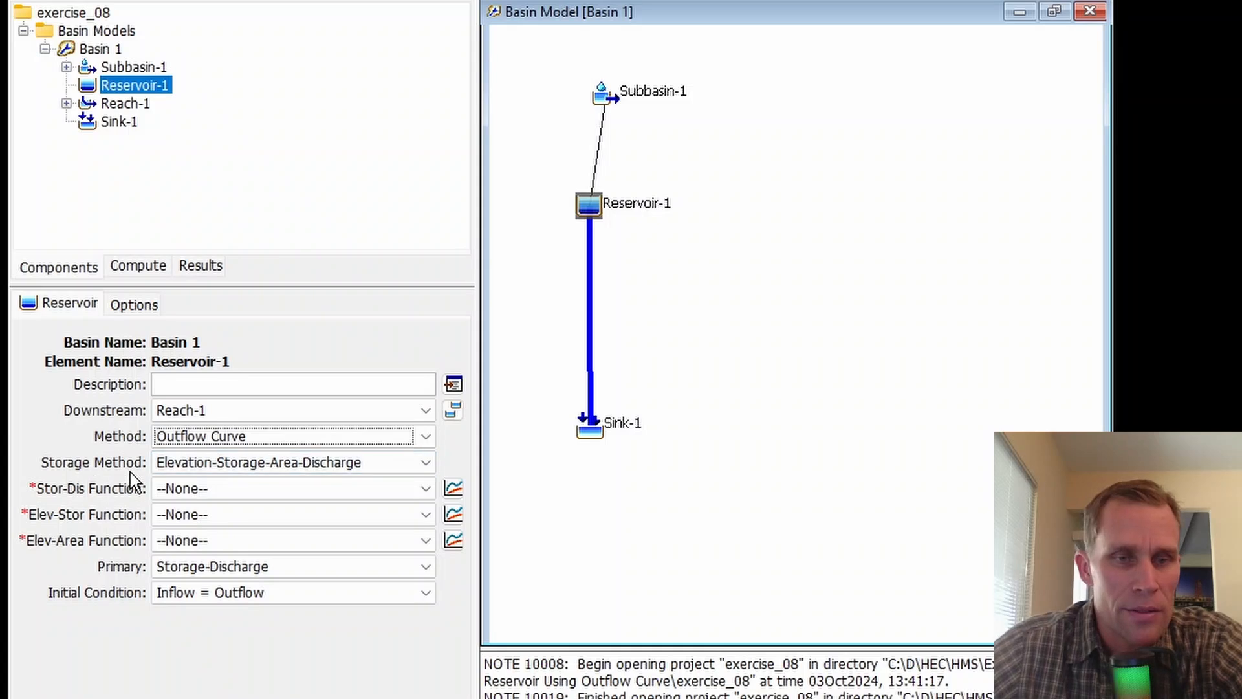
click(297, 463)
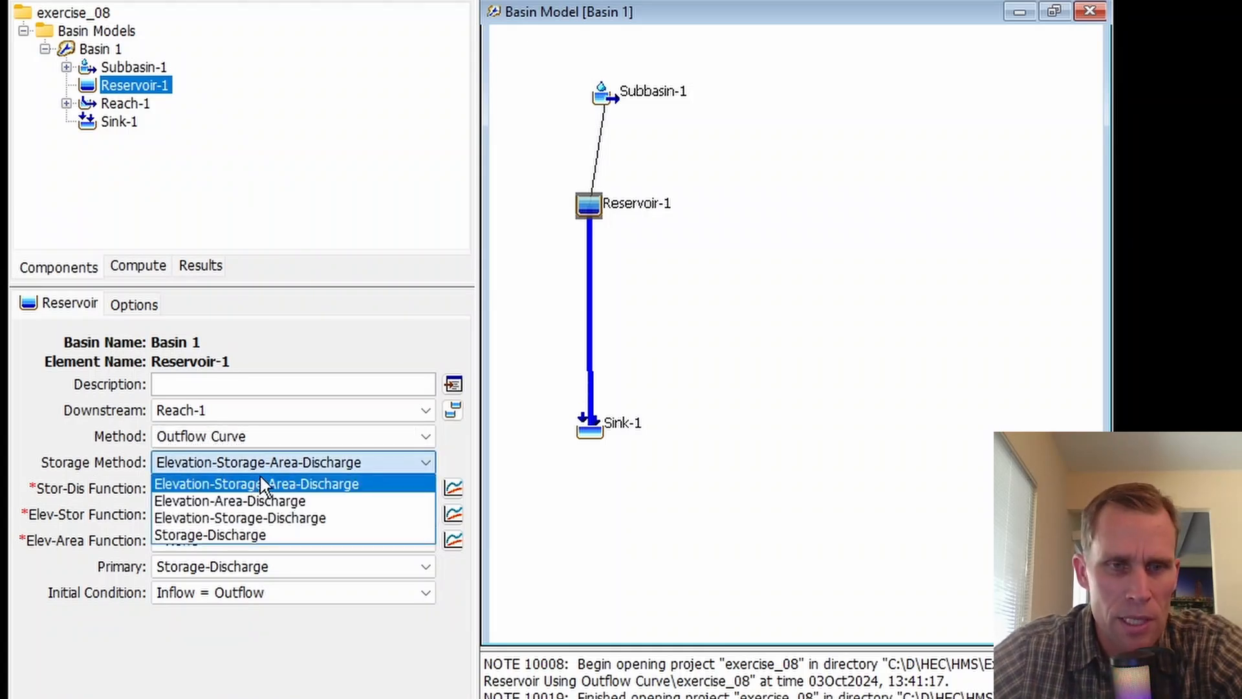
click(249, 518)
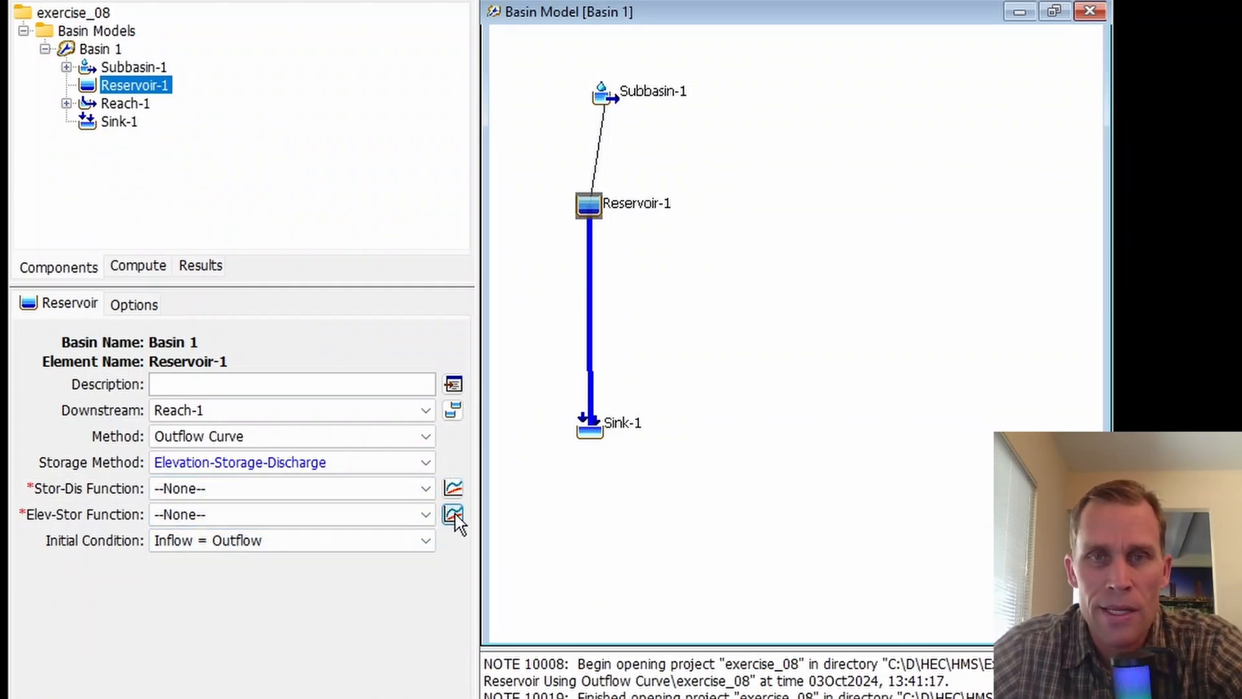
click(310, 493)
click(305, 502)
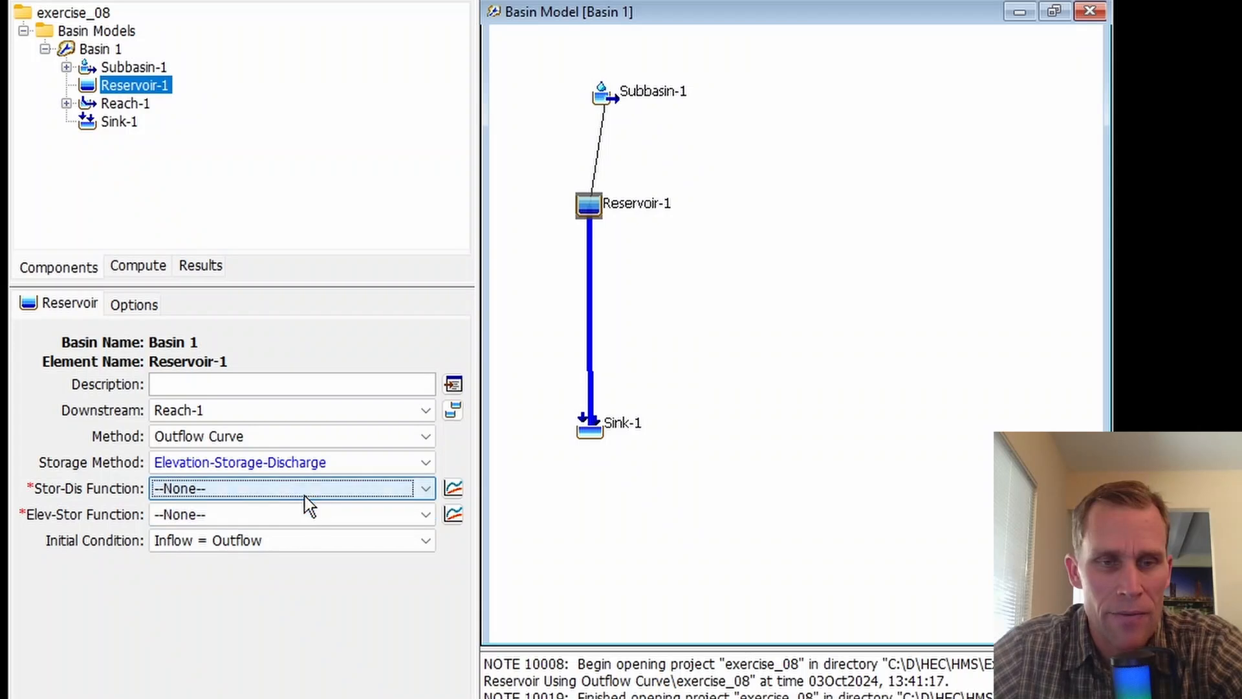
click(298, 519)
click(292, 584)
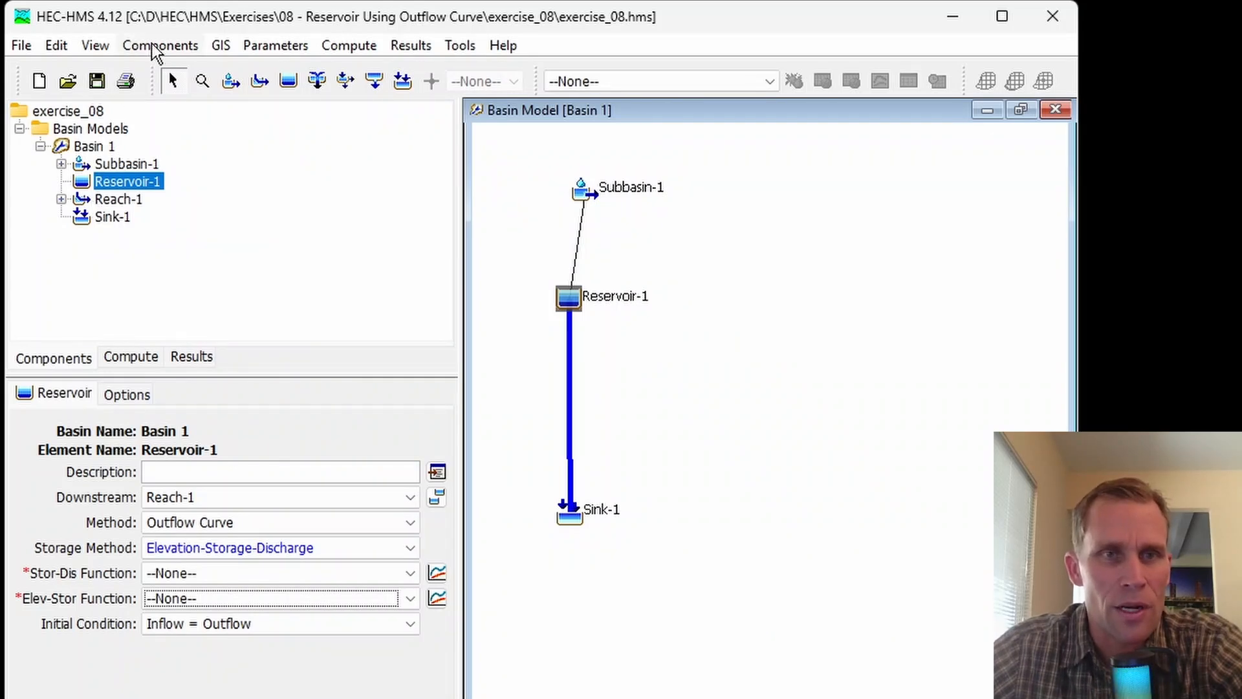
- Create a Storage-Discharge Functions paired data table named storage_discharge_res1
click(158, 47)
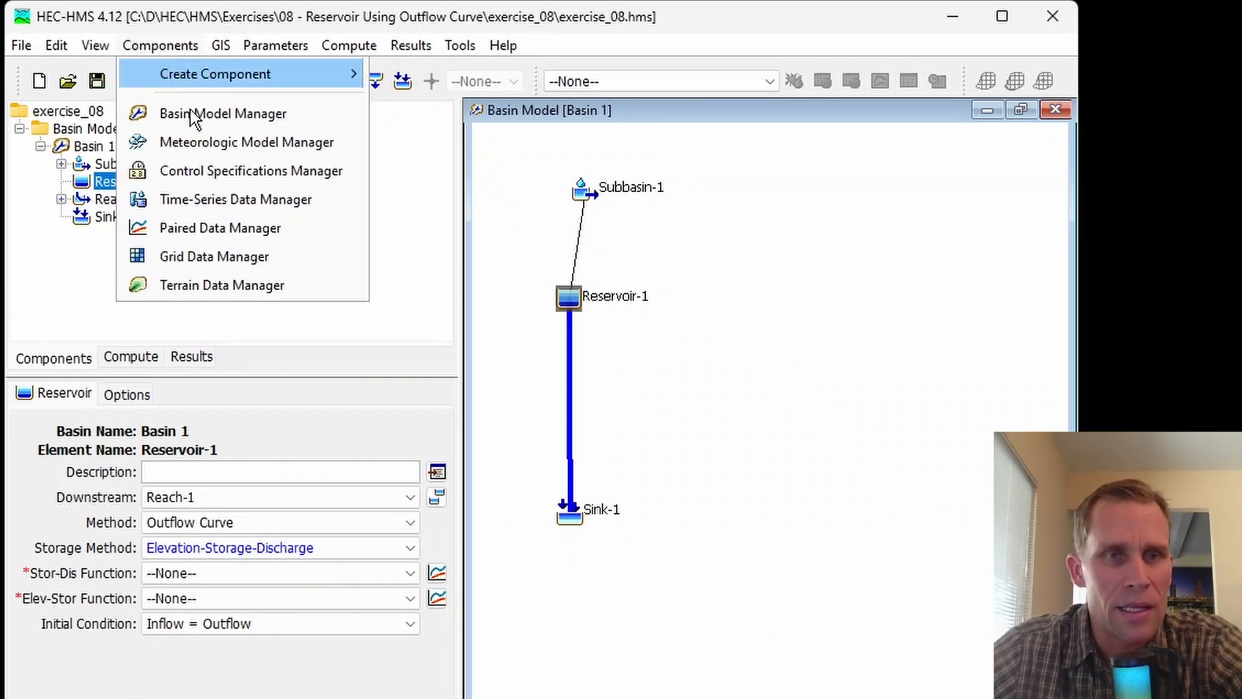
click(223, 229)
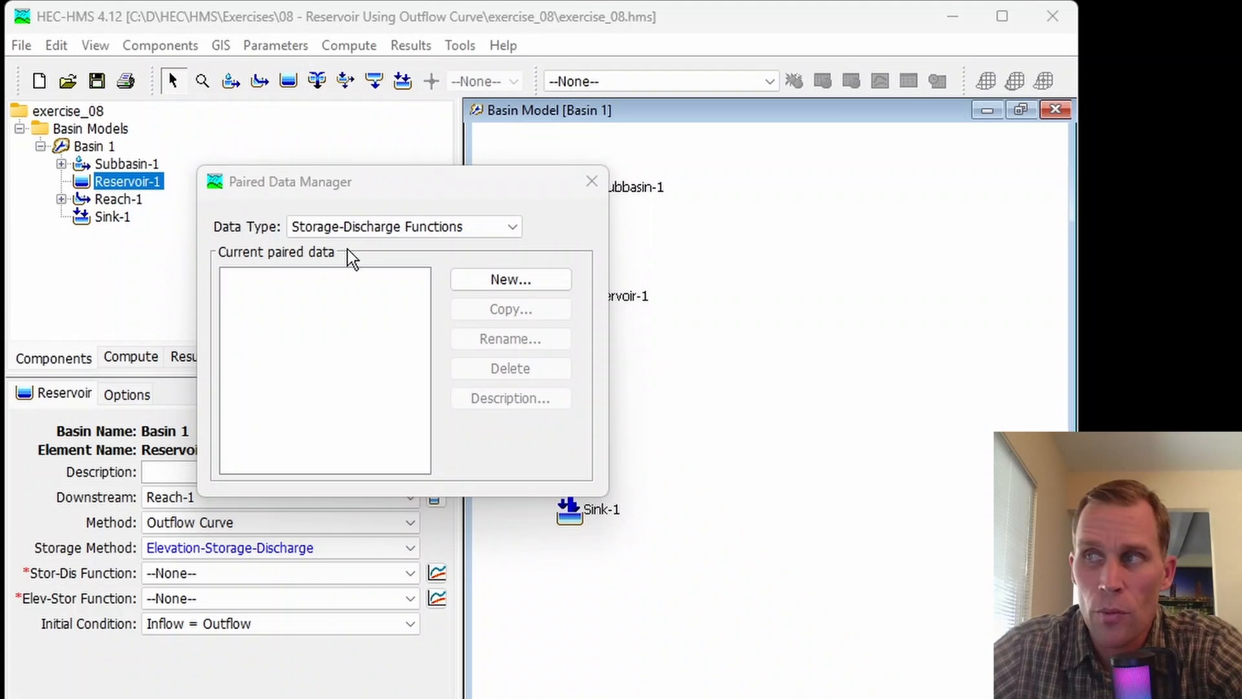
click(375, 227)
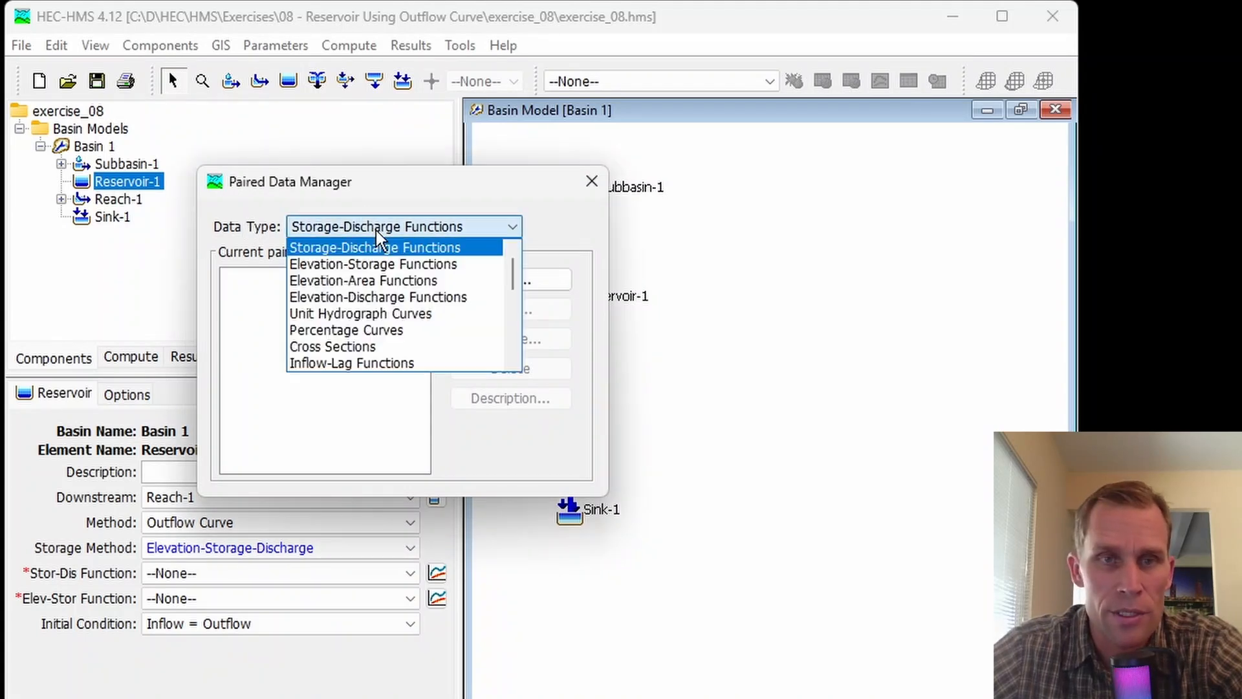
click(373, 247)
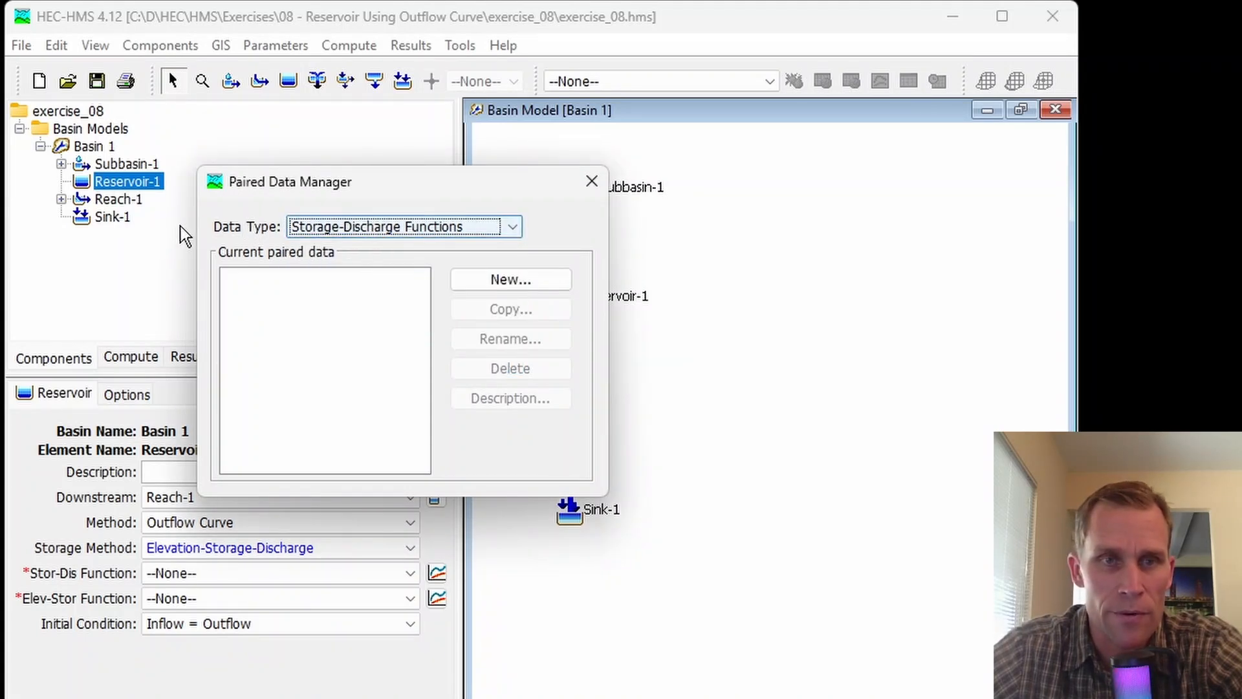
click(499, 281)
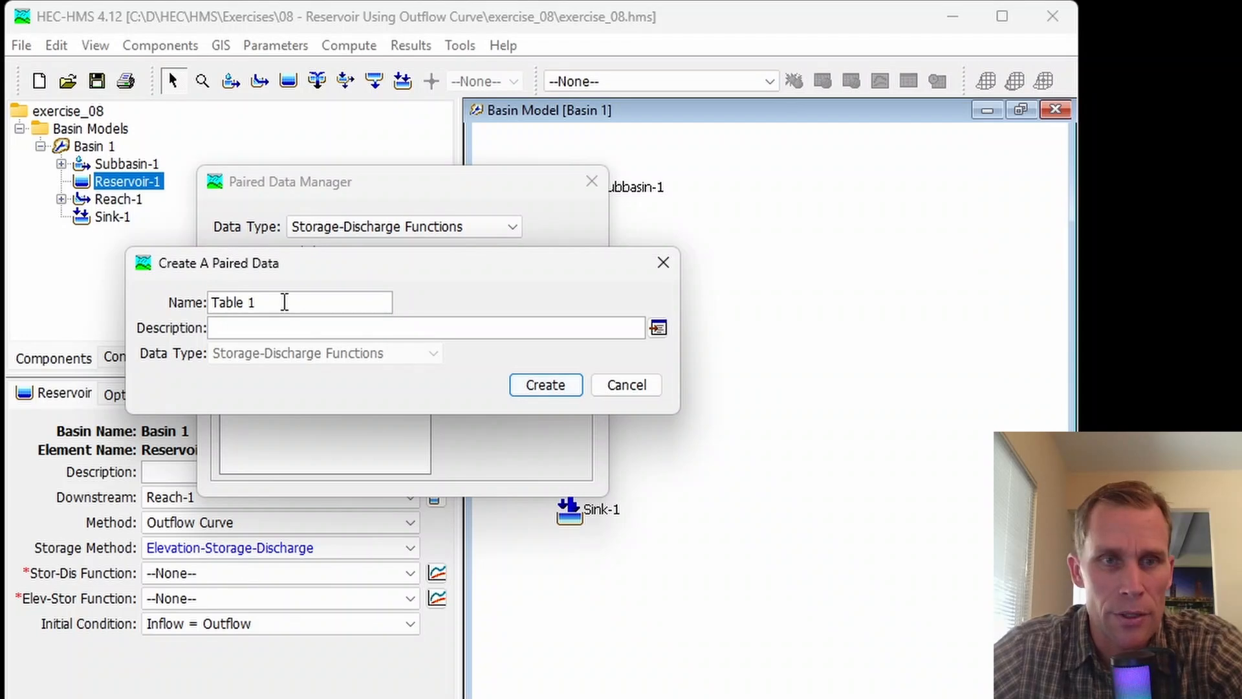
drag(284, 302, 141, 298)
text(storage_discharge_res1)
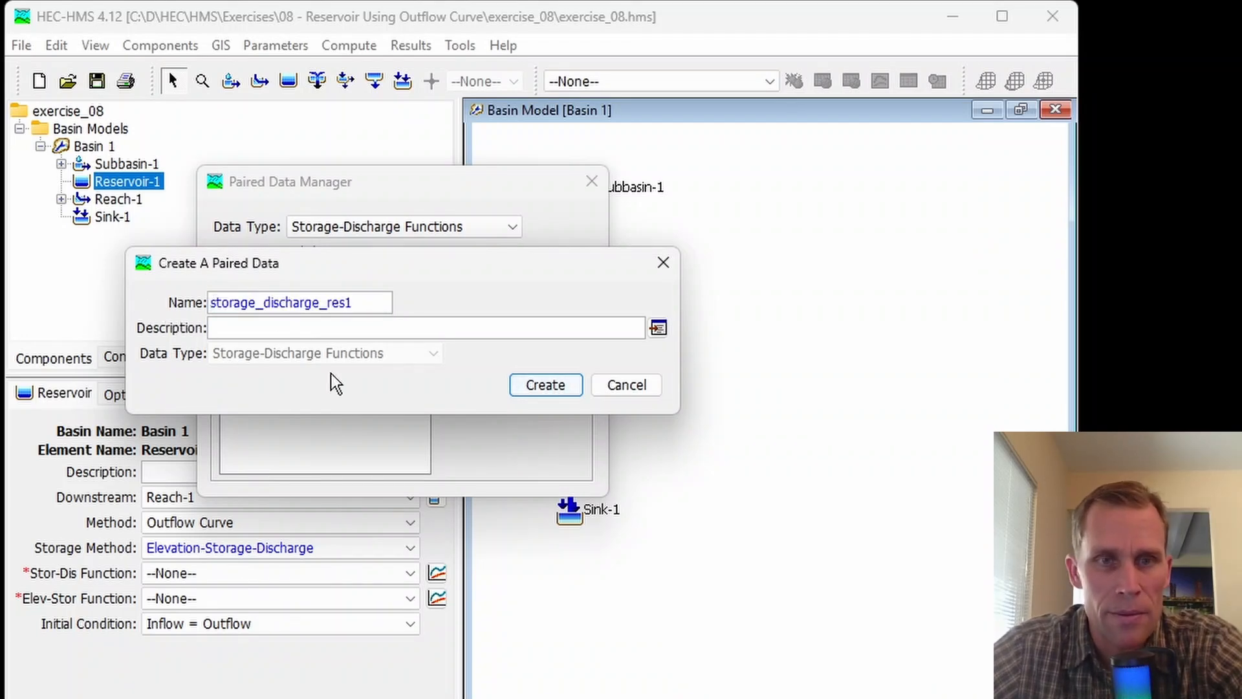
click(544, 386)
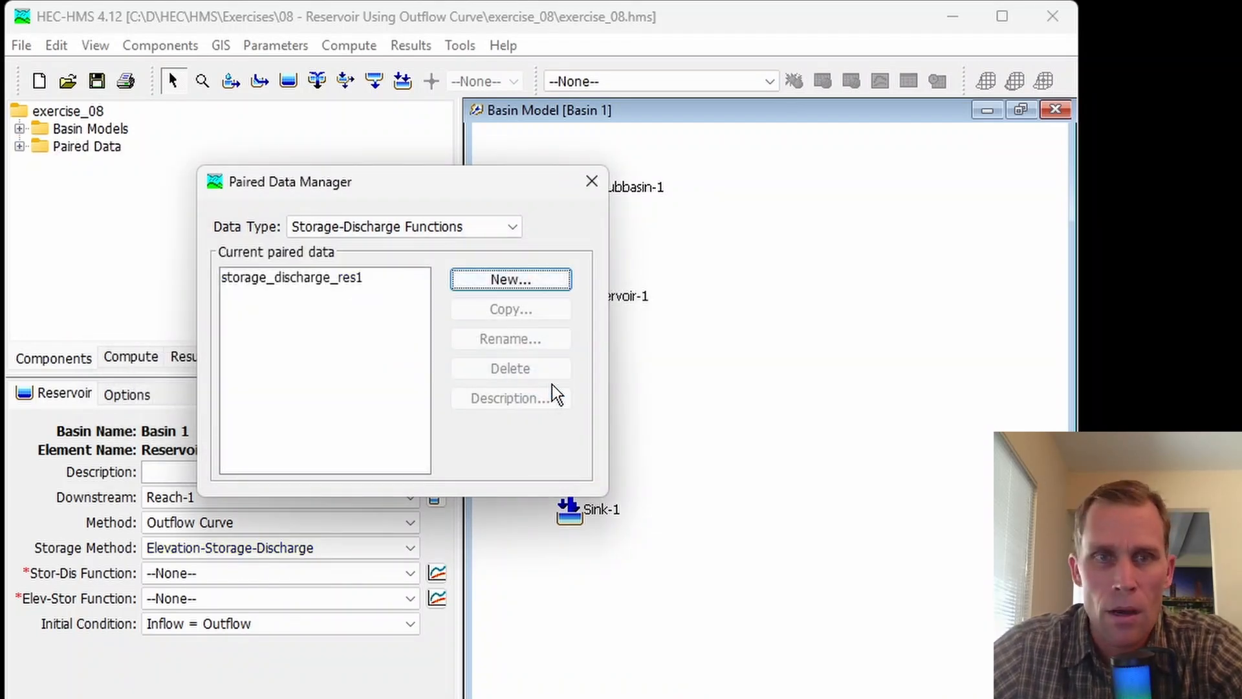
- Create an Elevation-Storage Functions paired data table named elevation_storage_res1 and close the Paired Data Manager
click(347, 230)
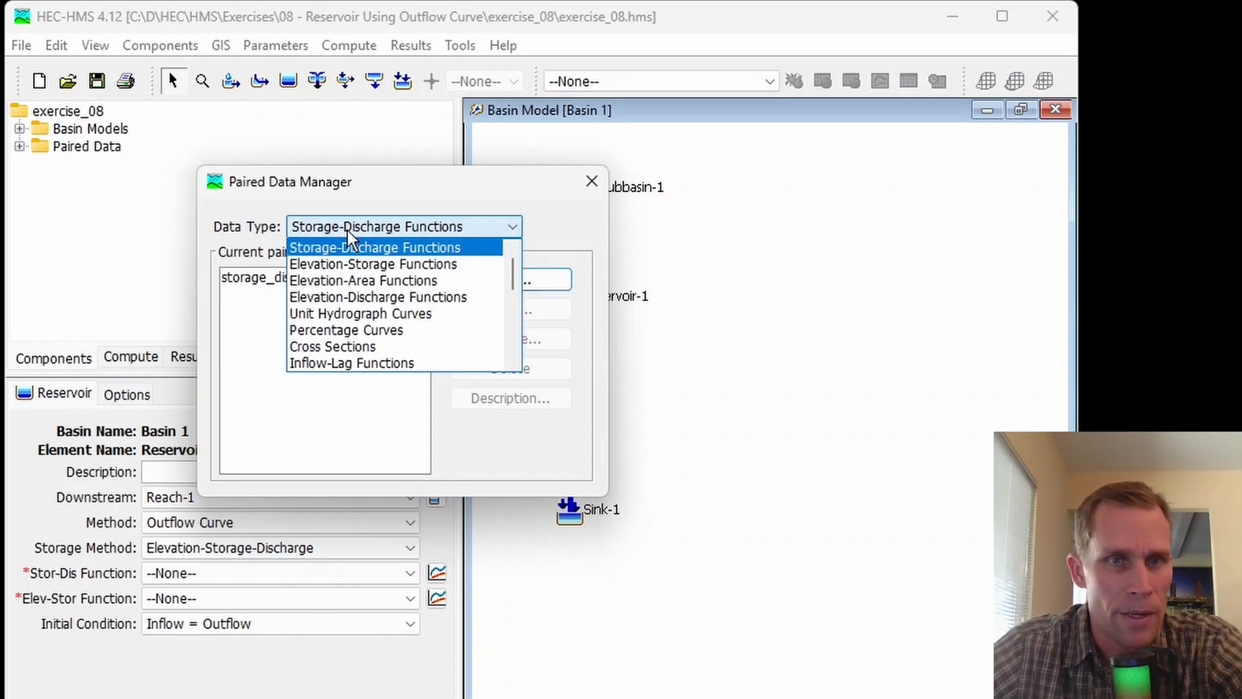
click(331, 264)
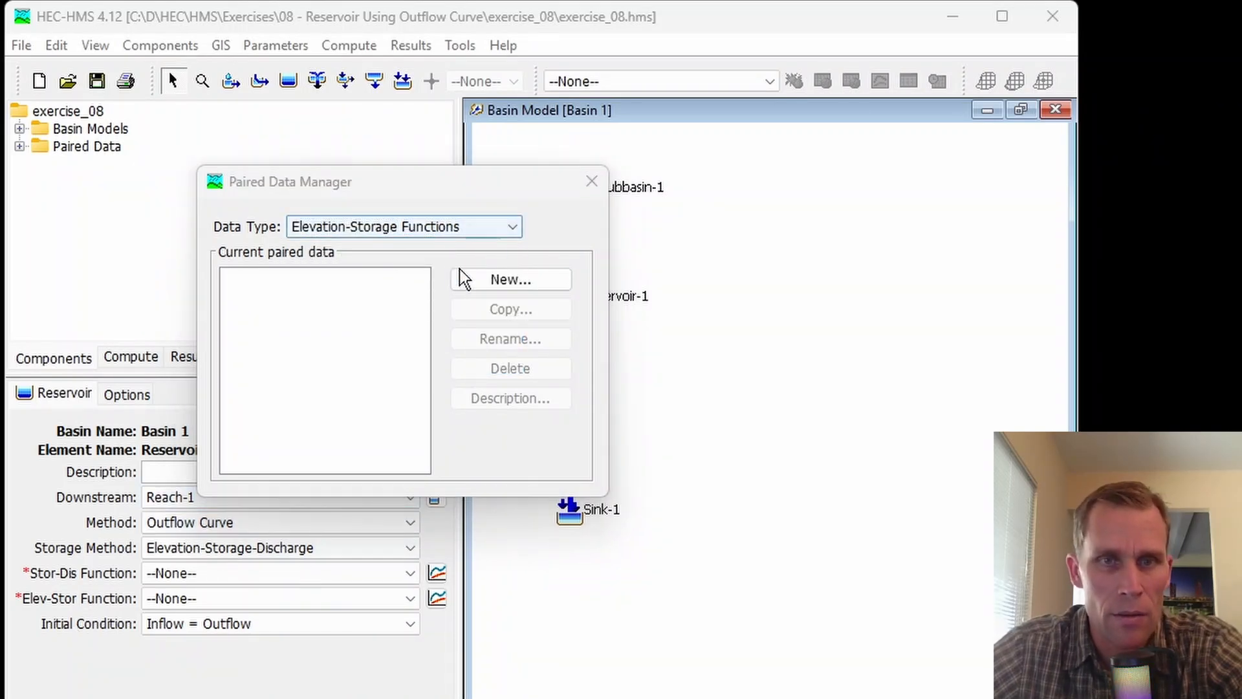
click(480, 281)
drag(263, 301, 190, 302)
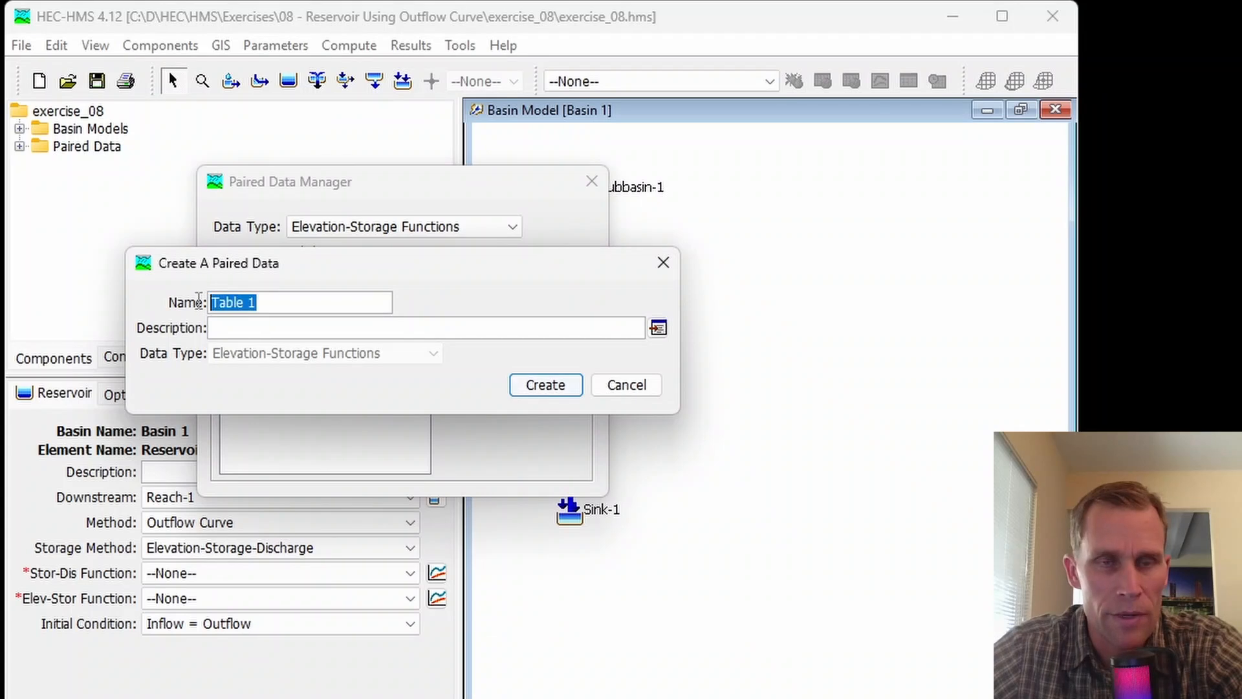
text(elevation_storage_res1)
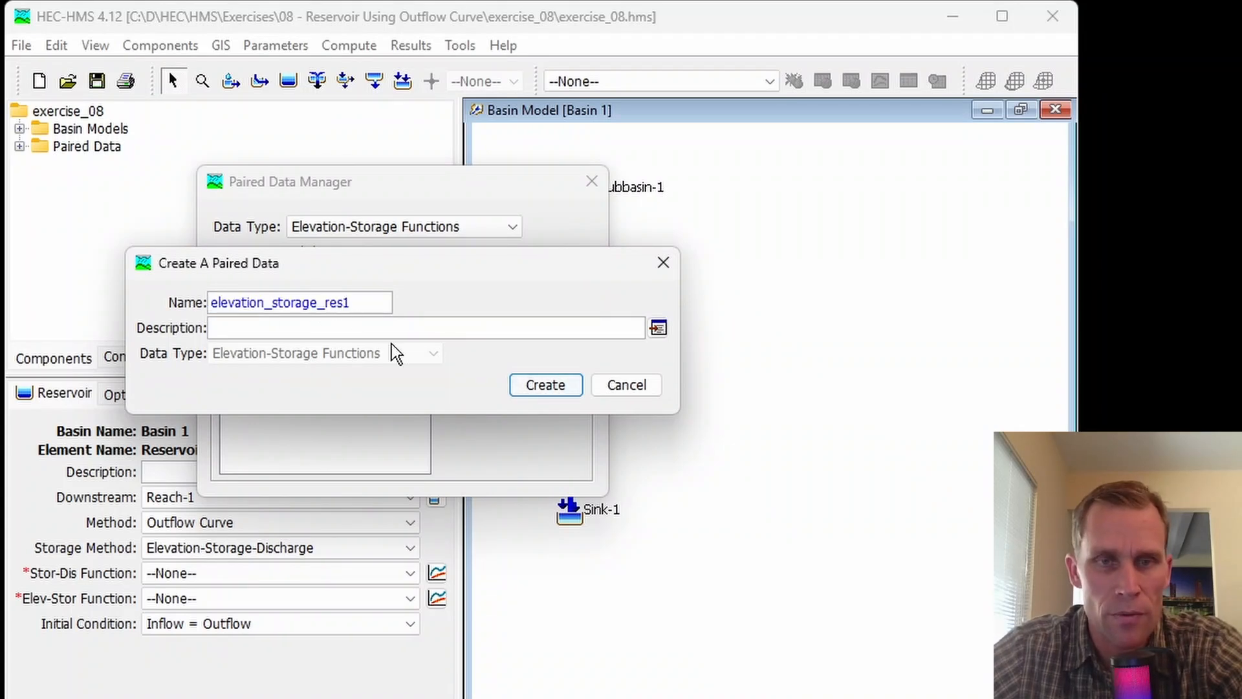
click(545, 386)
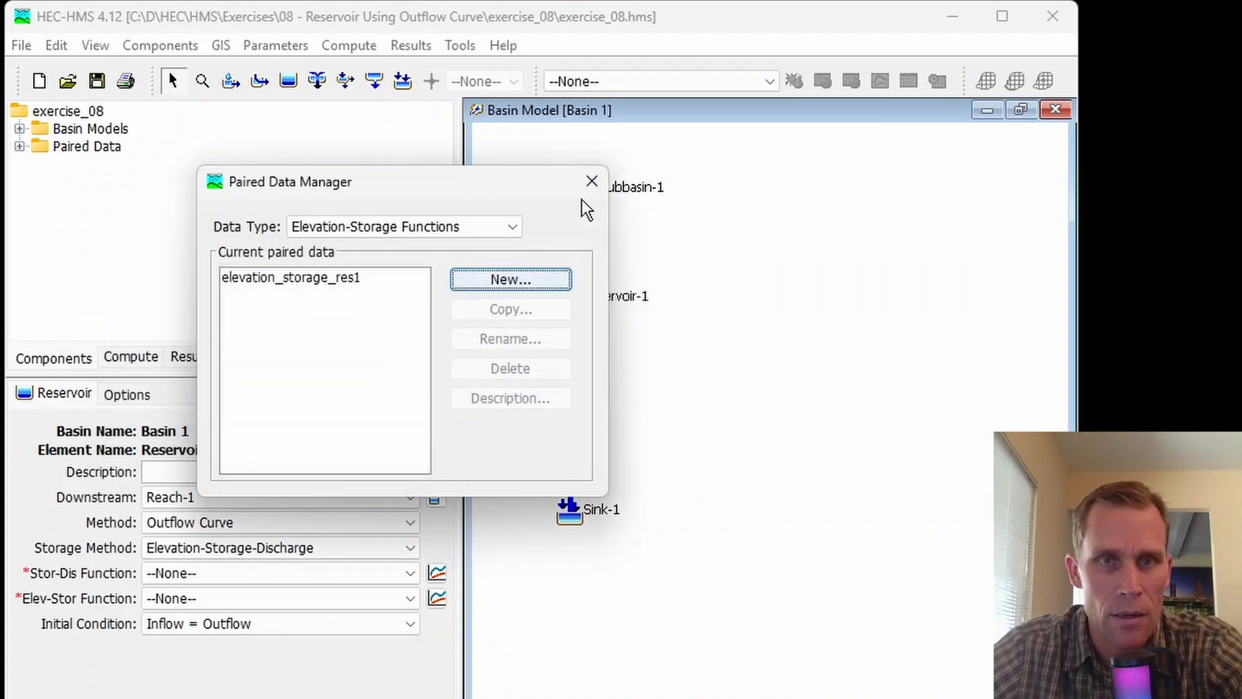
click(590, 181)
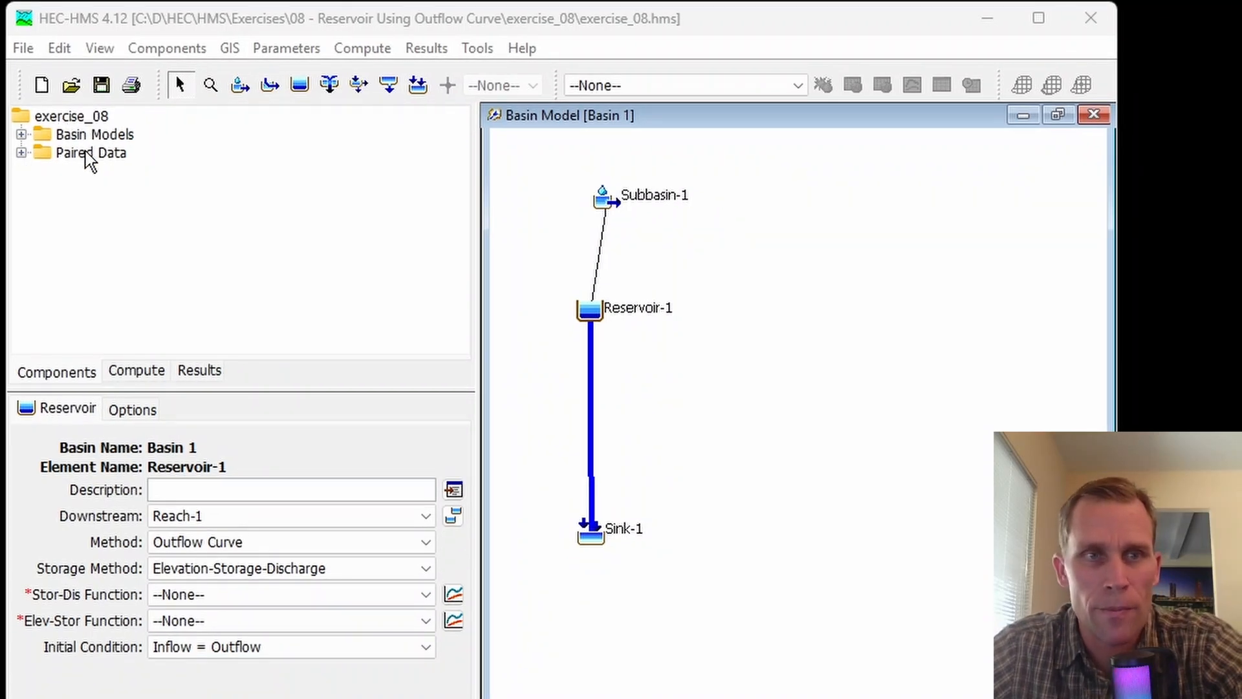
- Expand the paired data folders for both function types and open elevation_storage_res1 for editing
click(22, 152)
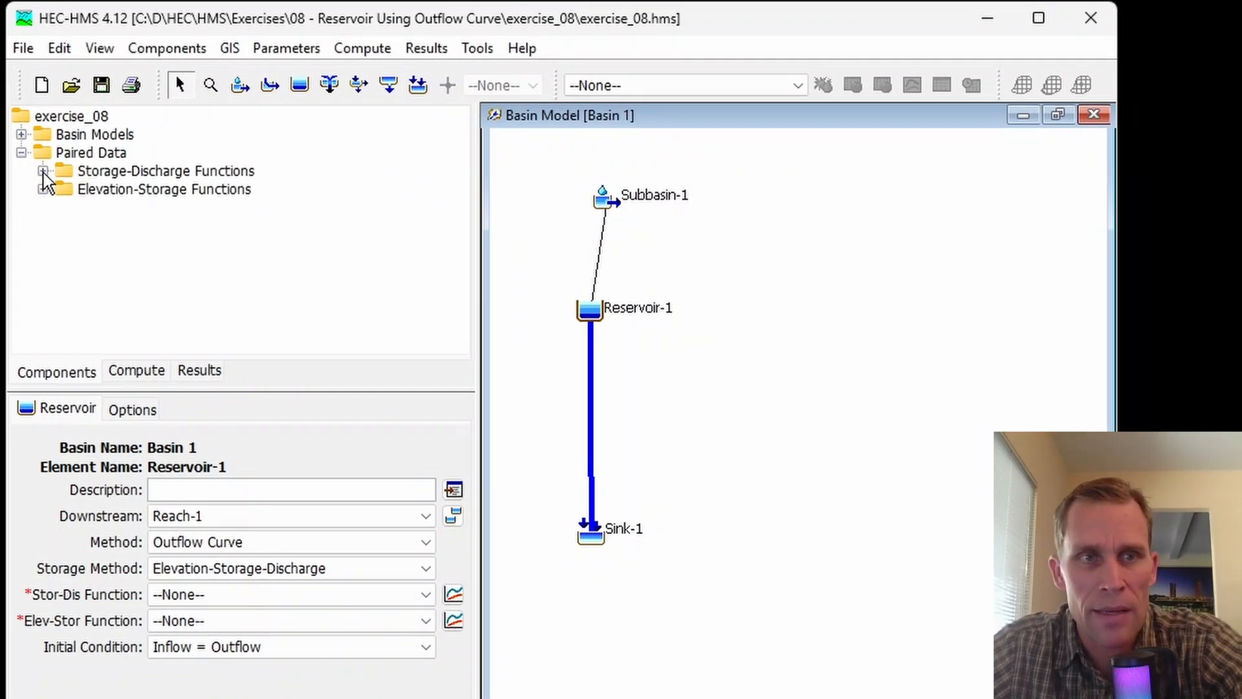
click(43, 171)
click(42, 207)
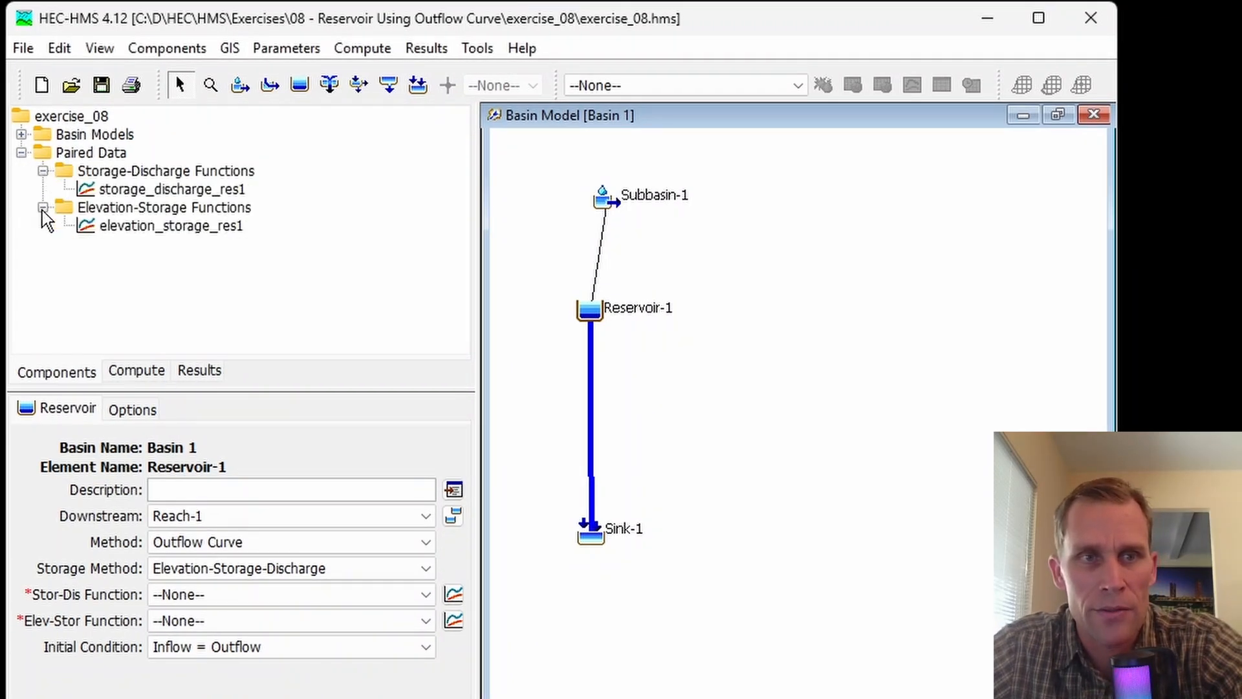
click(150, 190)
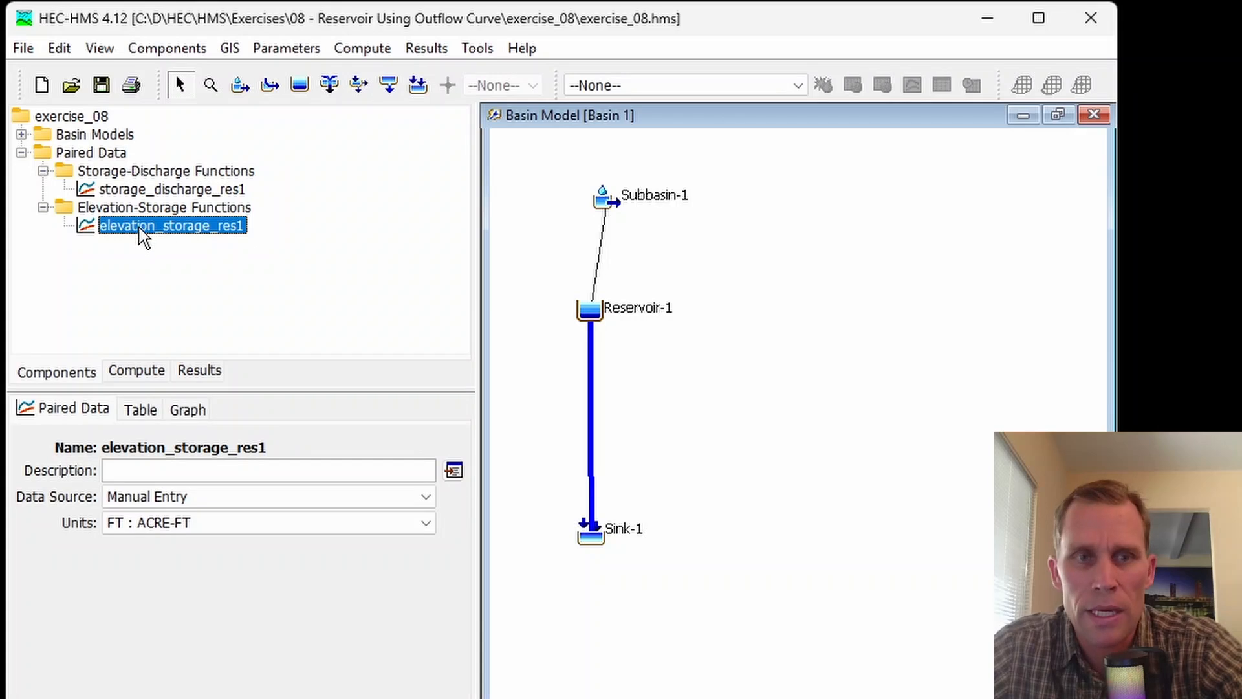
click(142, 237)
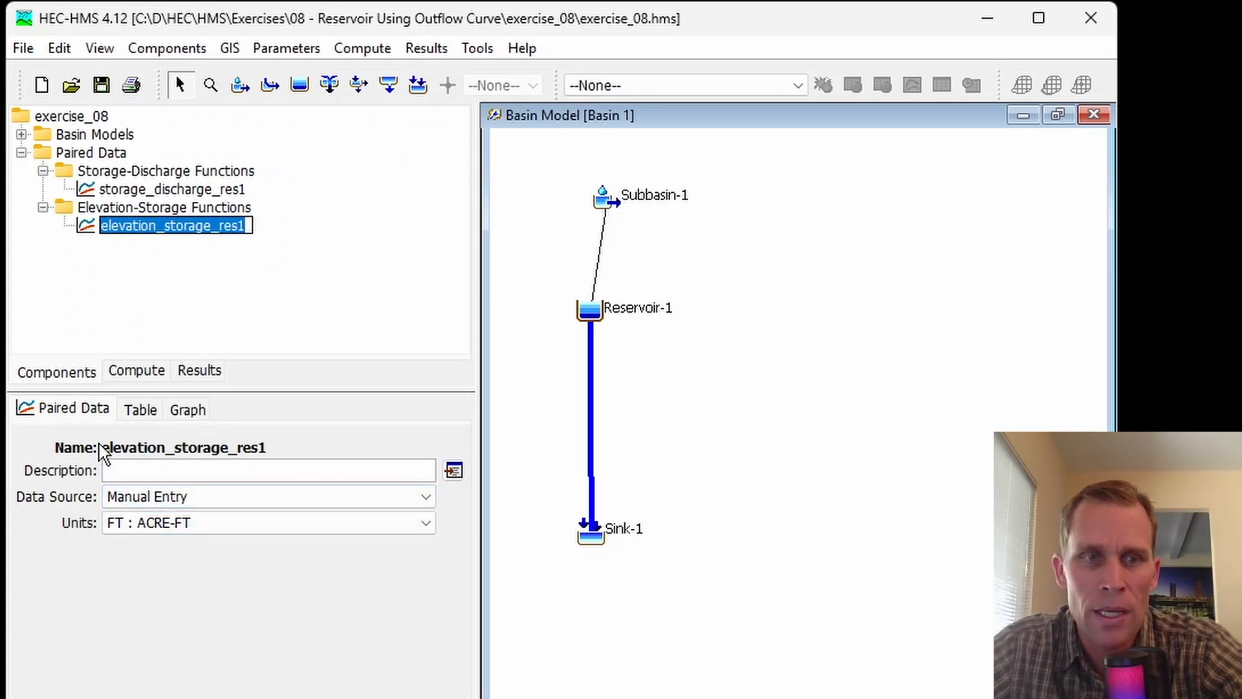
- Review the Manual Entry data source of elevation_storage_res1 together with its table and graph
click(216, 501)
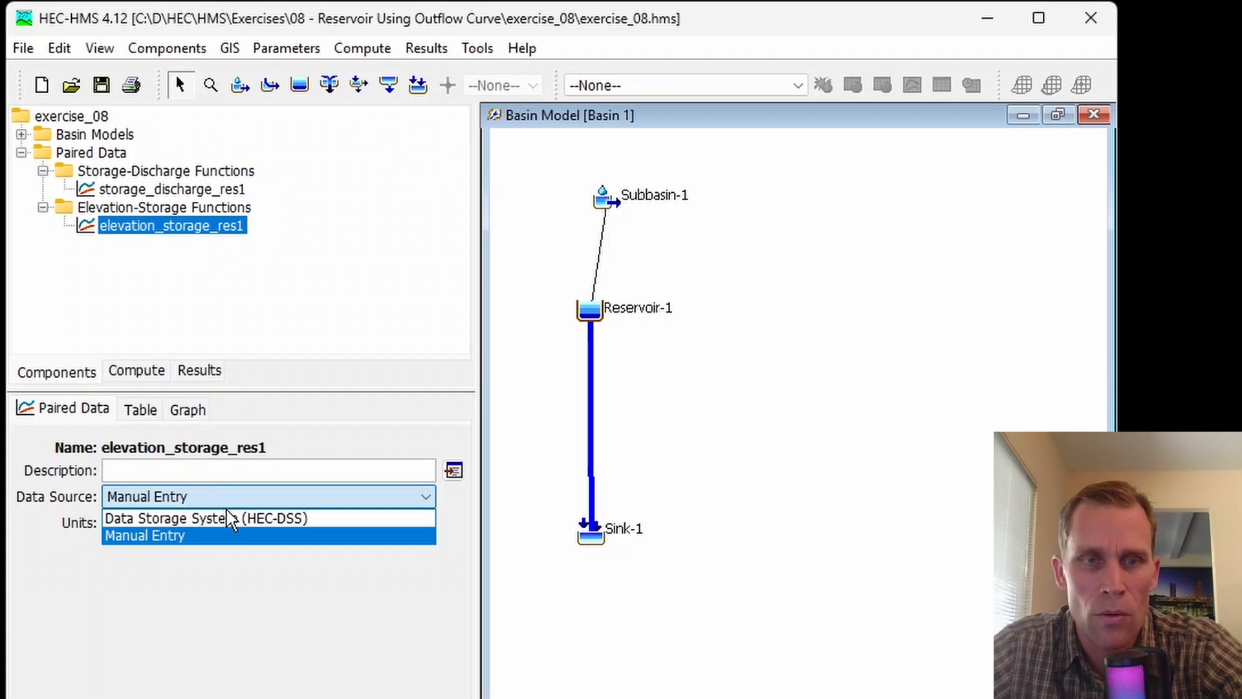
click(231, 536)
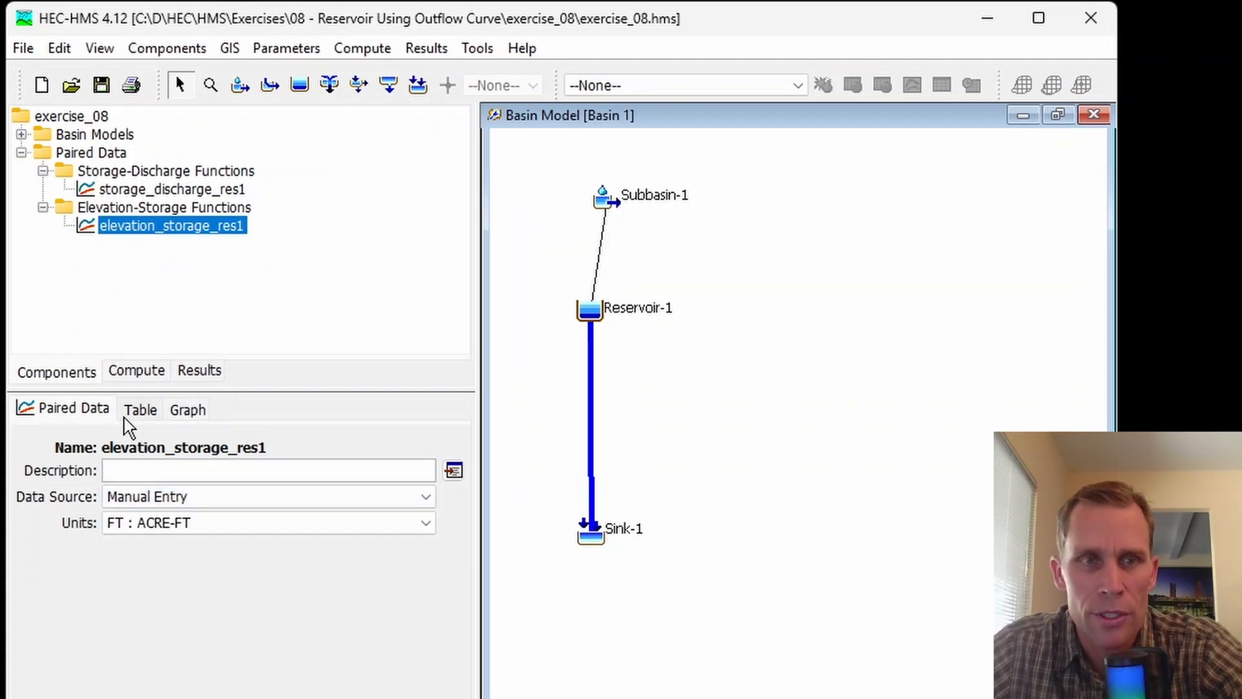
click(134, 412)
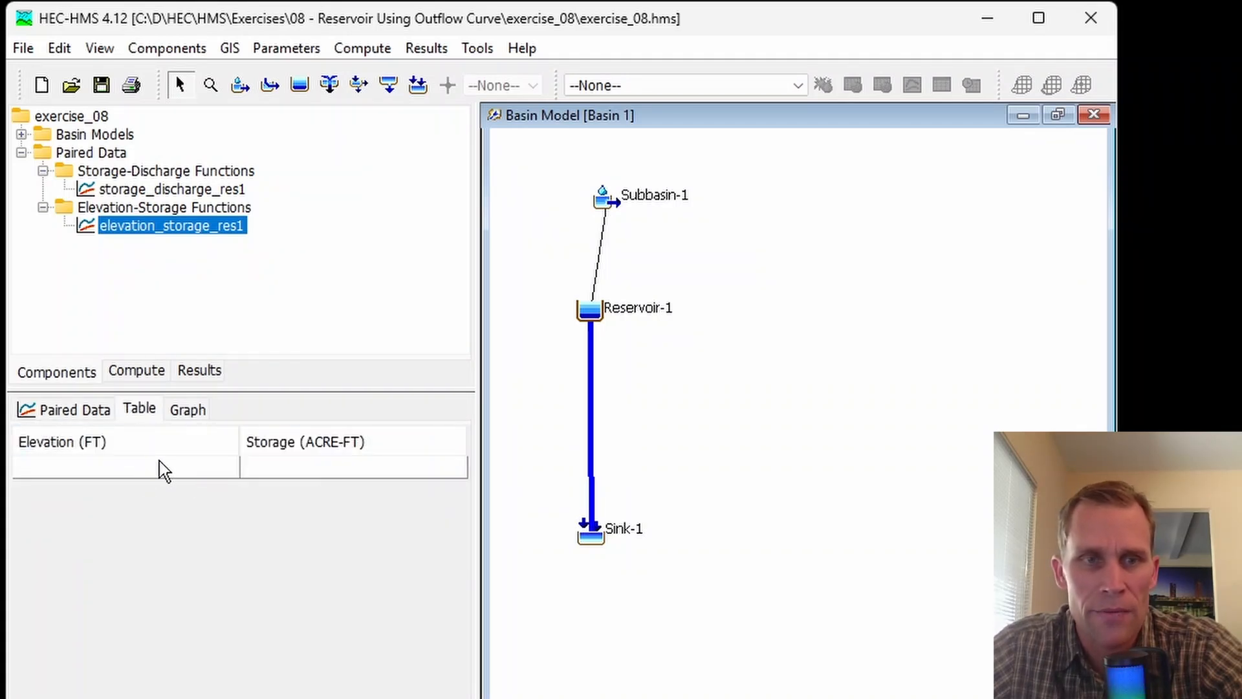
click(189, 411)
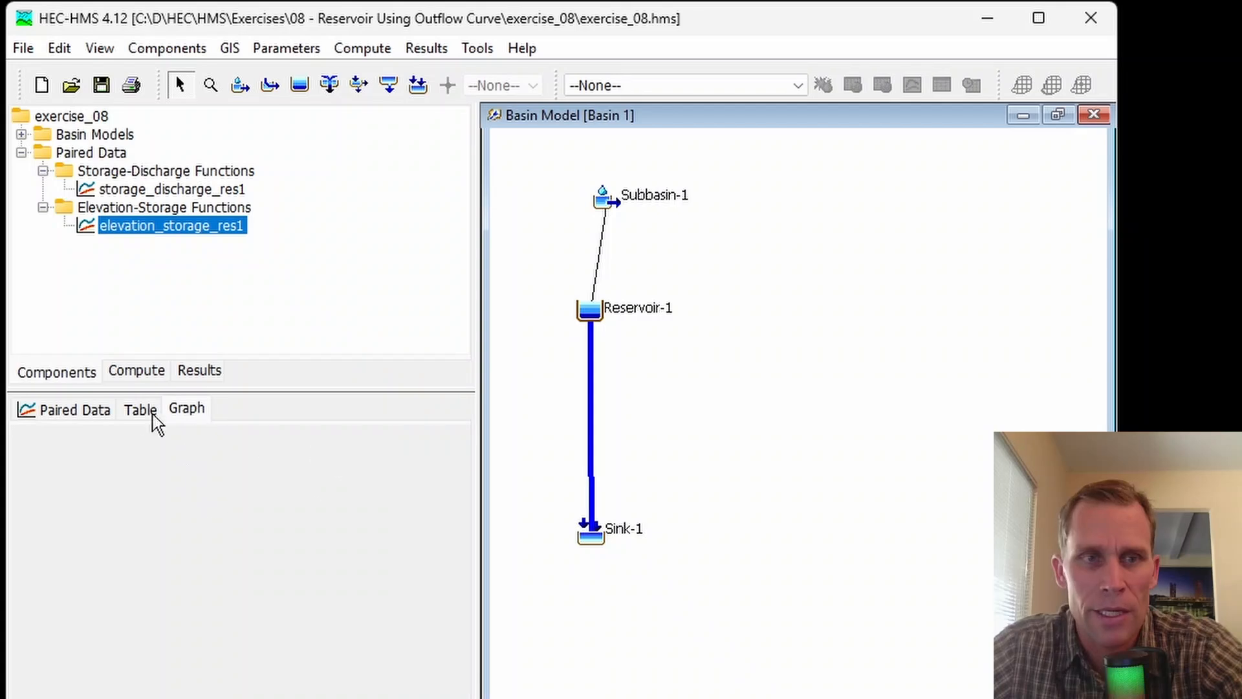
click(91, 414)
- Set the data source of elevation_storage_res1 to Data Storage System (HEC-DSS) and inspect its DSS filename
click(160, 496)
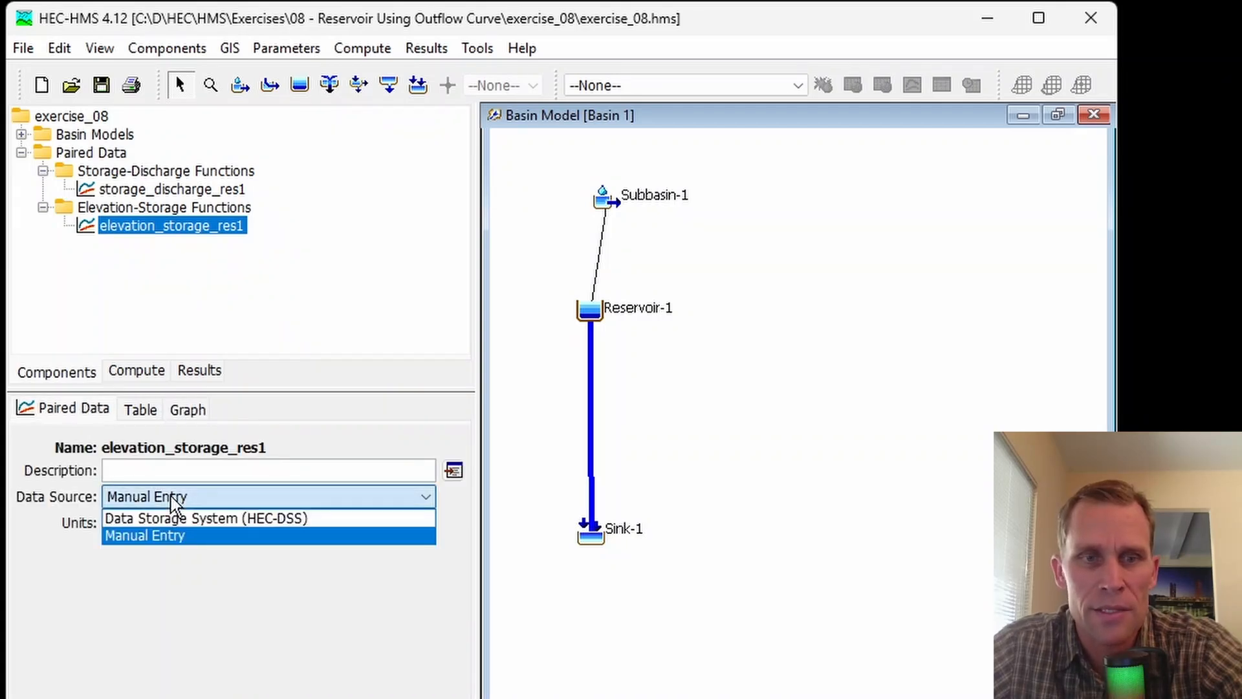
click(187, 518)
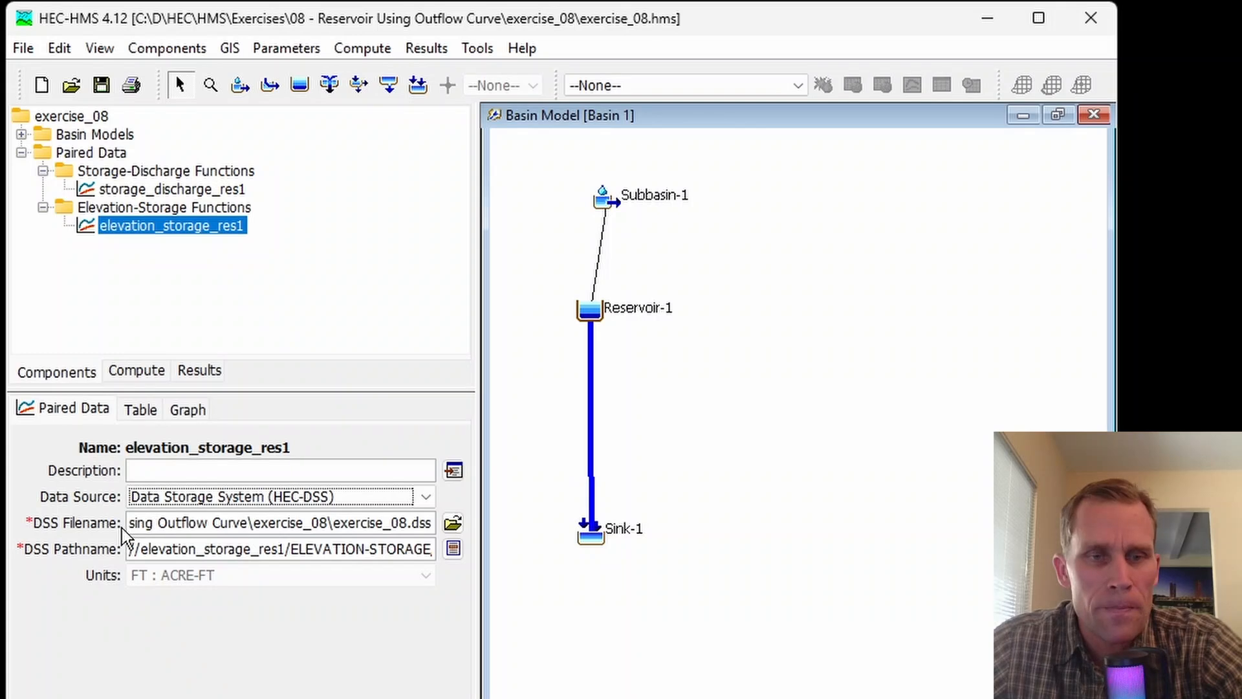
drag(170, 522, 432, 523)
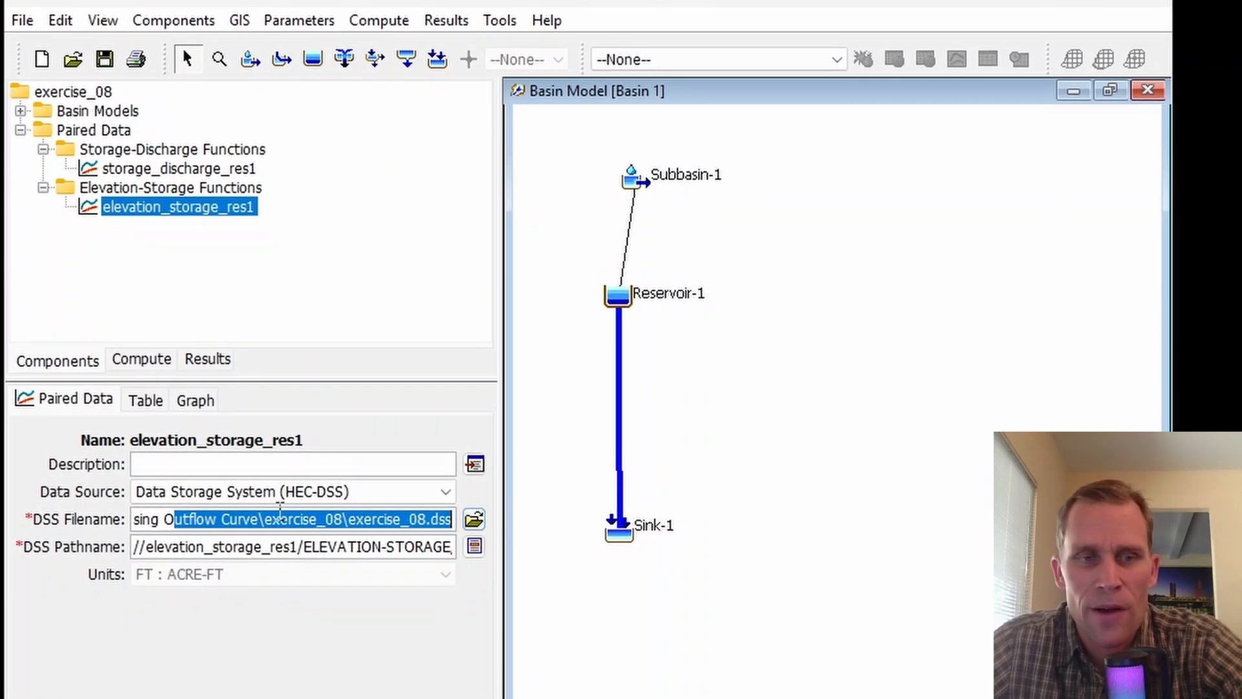
drag(264, 519, 487, 533)
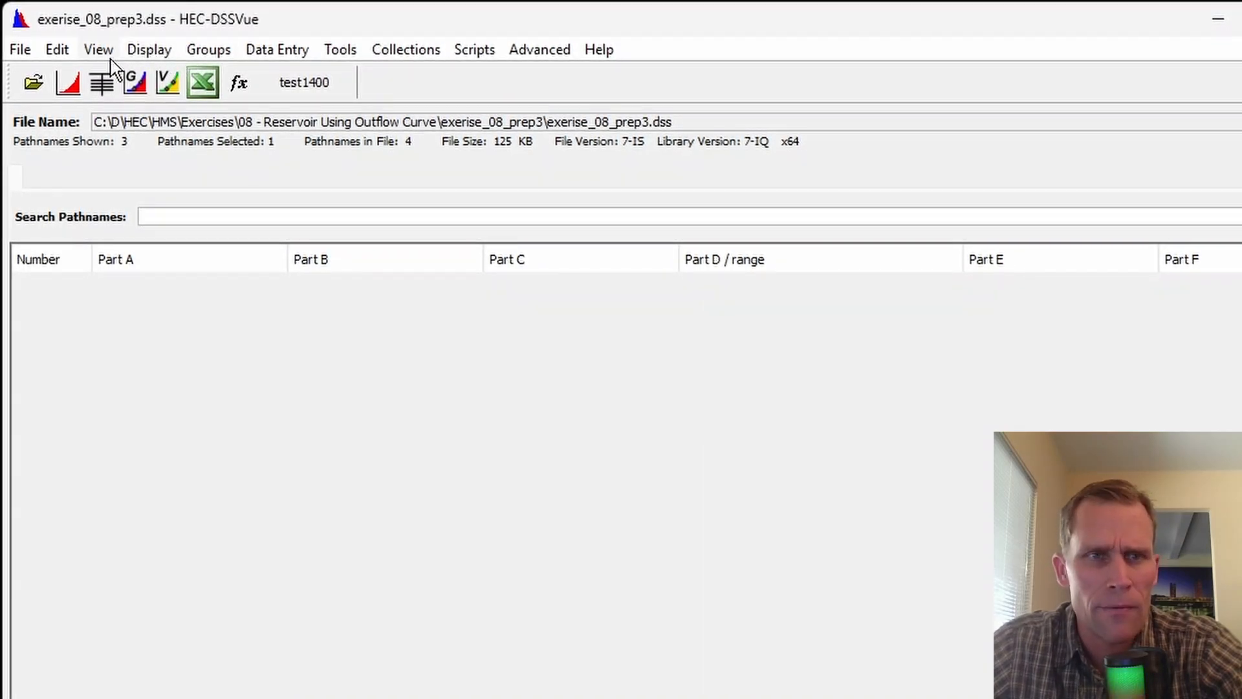
- Open exercise_08.dss from the exercise_08 project folder in HEC-DSSVue and dismiss the message
click(33, 82)
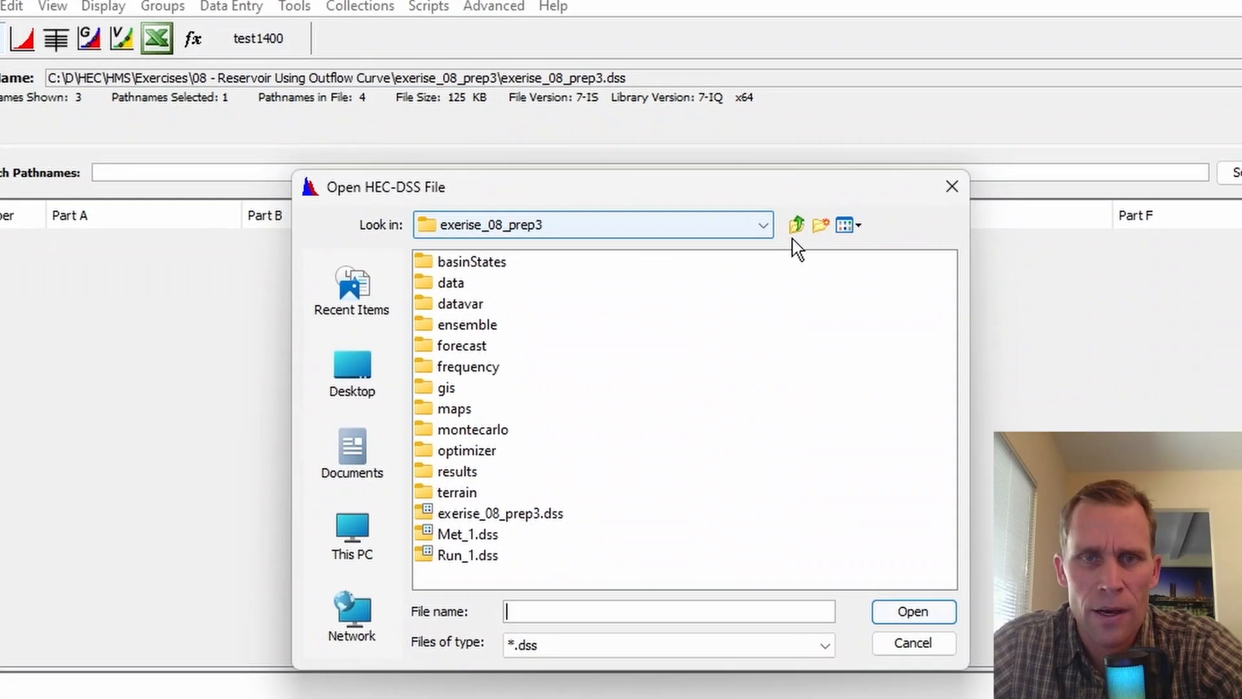
click(842, 269)
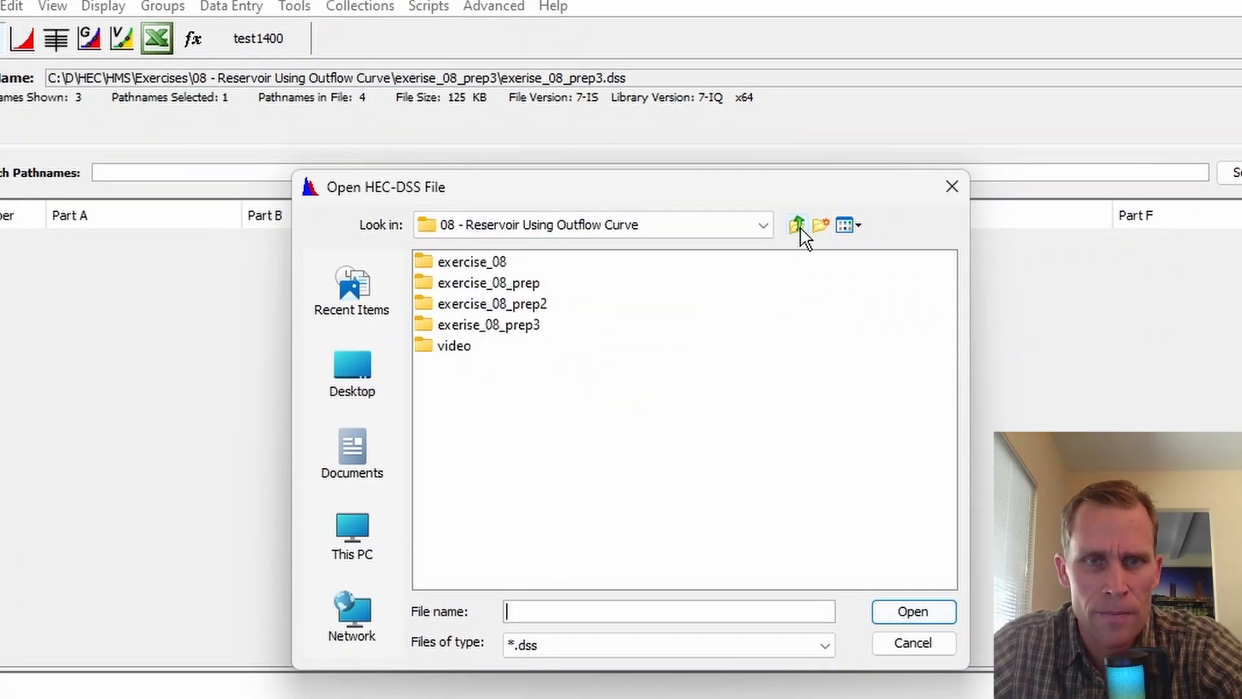
double_click(492, 262)
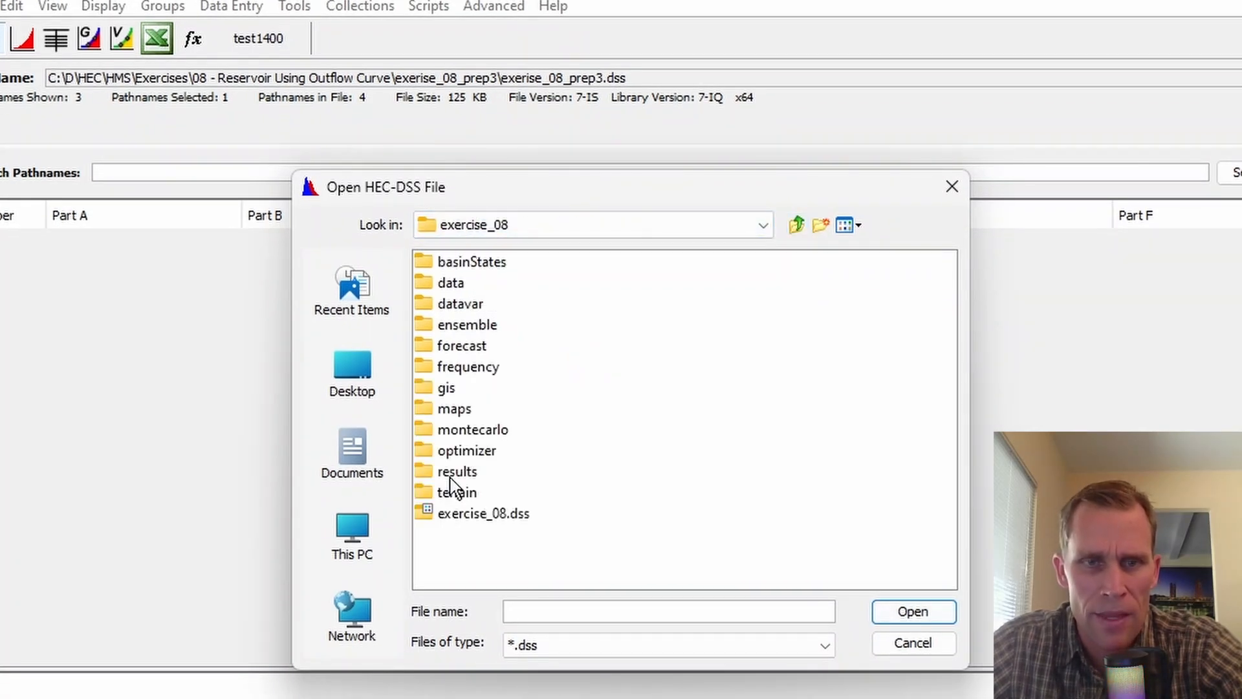
click(469, 517)
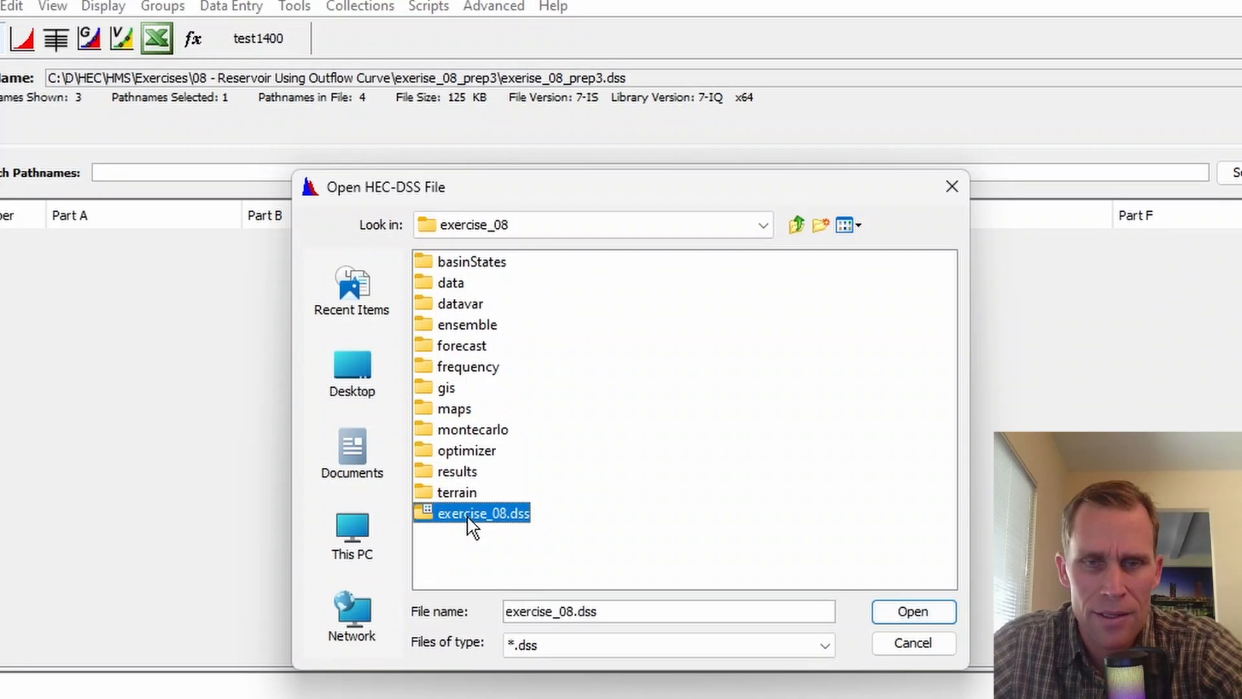
click(914, 615)
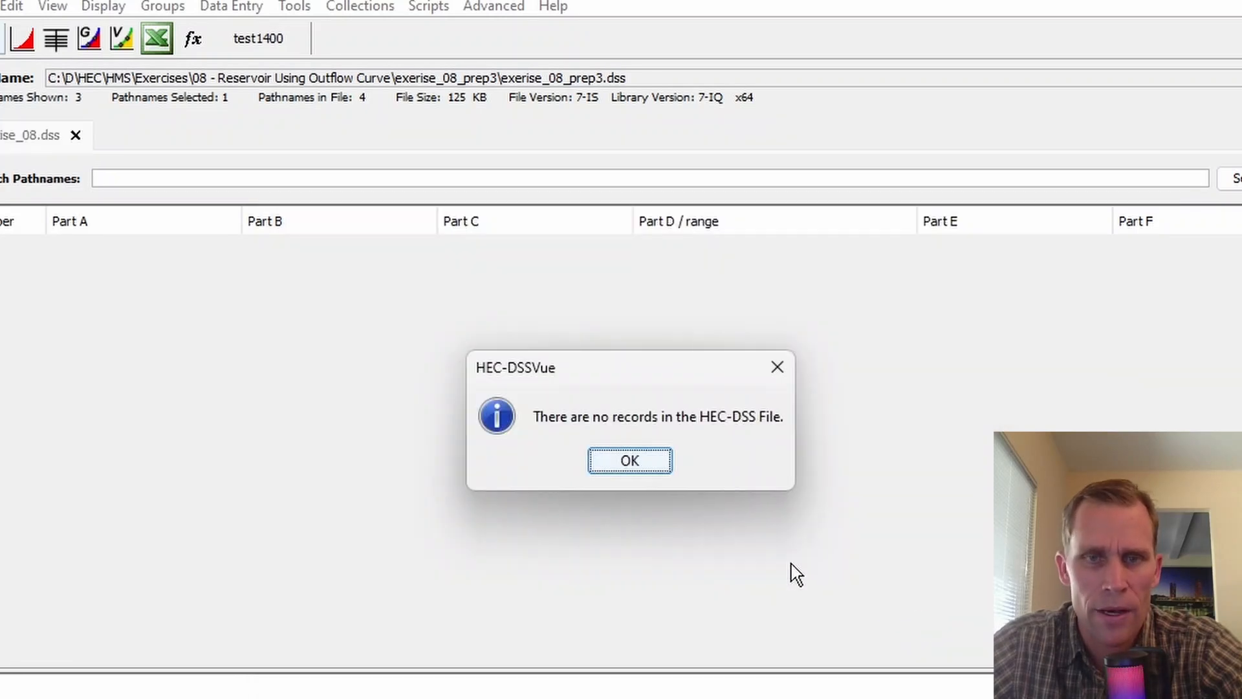
click(653, 462)
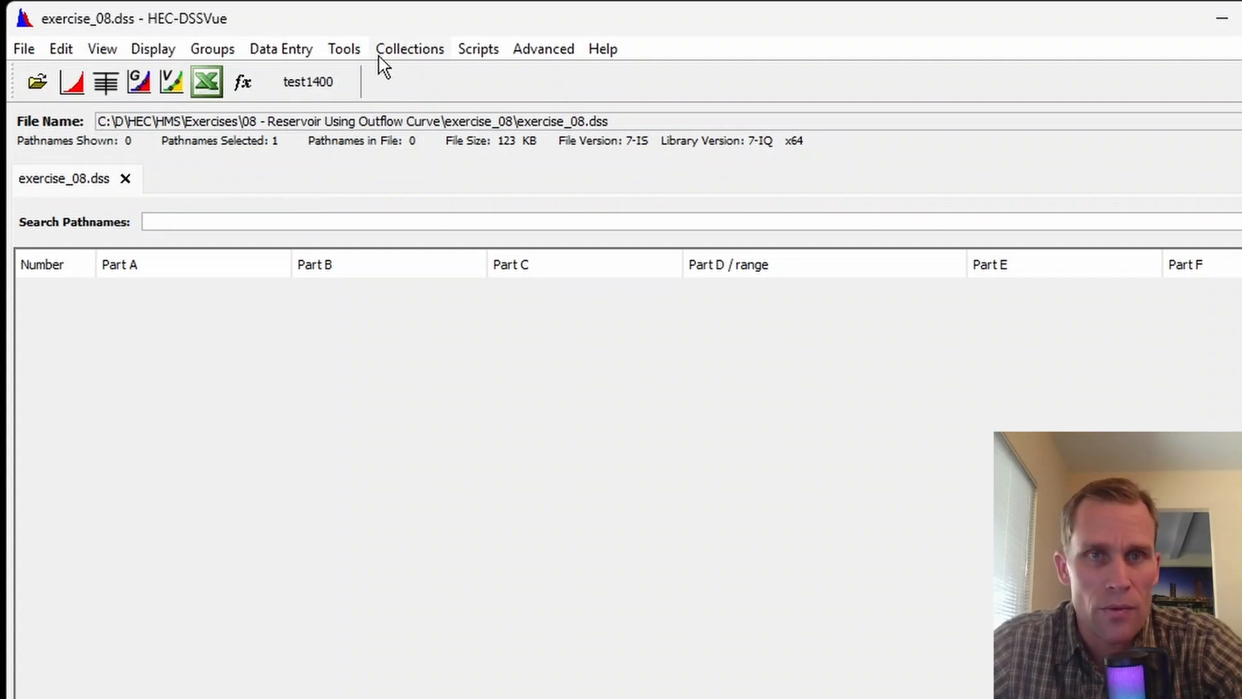
- Start a manual paired data entry in exercise_08.dss and reposition its window
click(338, 48)
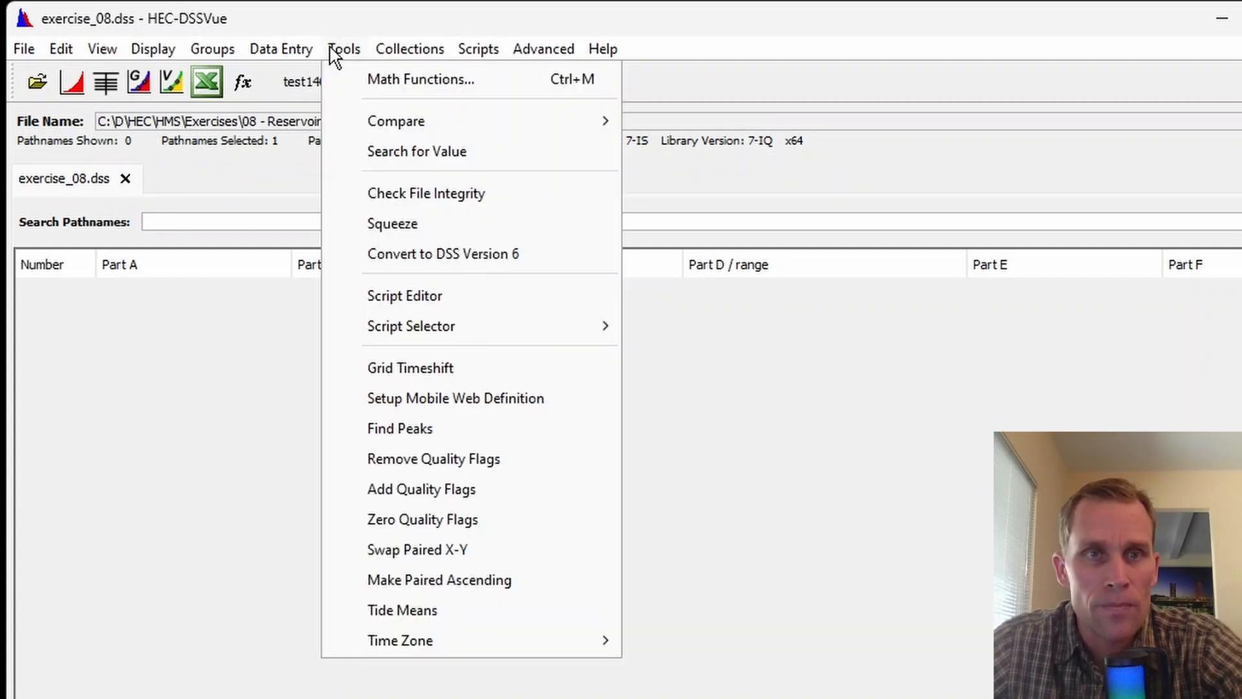
mouse_move(289, 51)
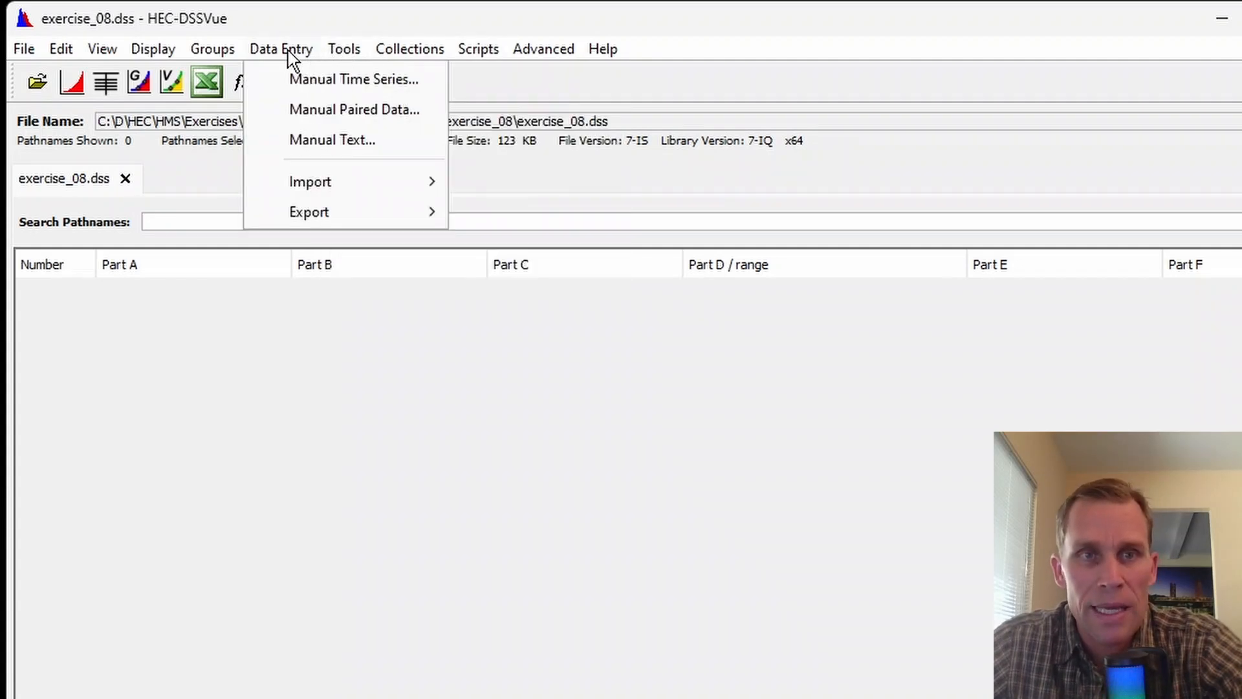
click(322, 120)
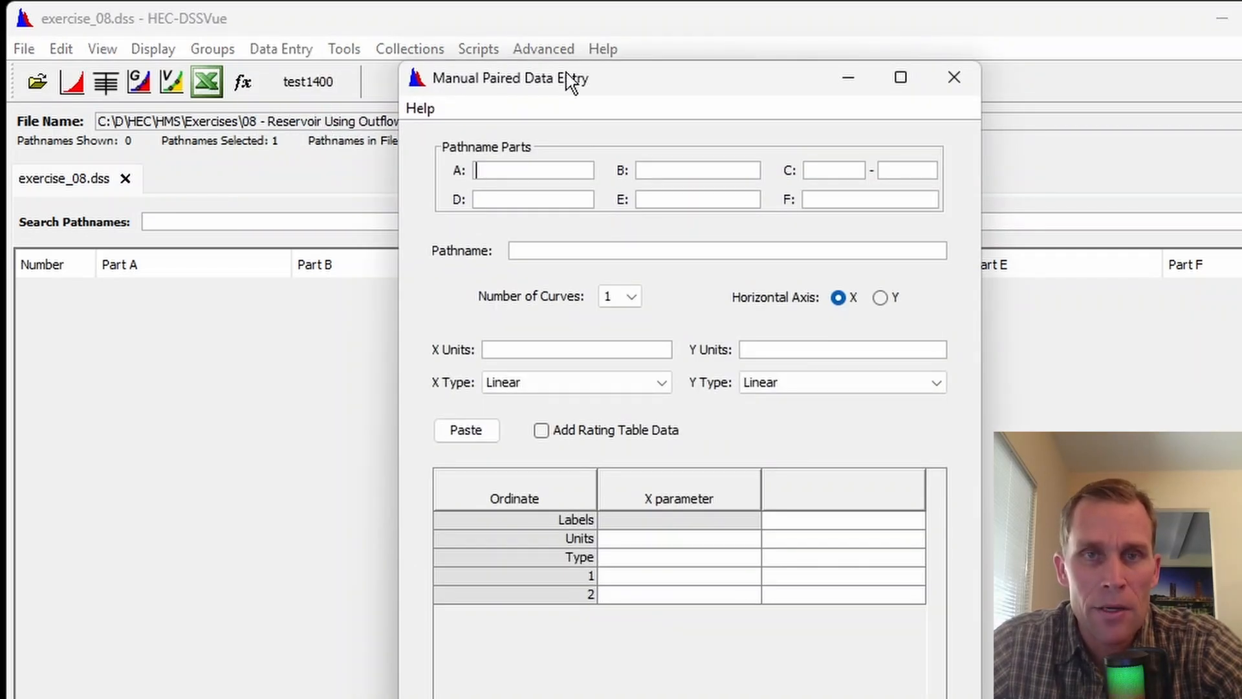
drag(638, 61, 541, 104)
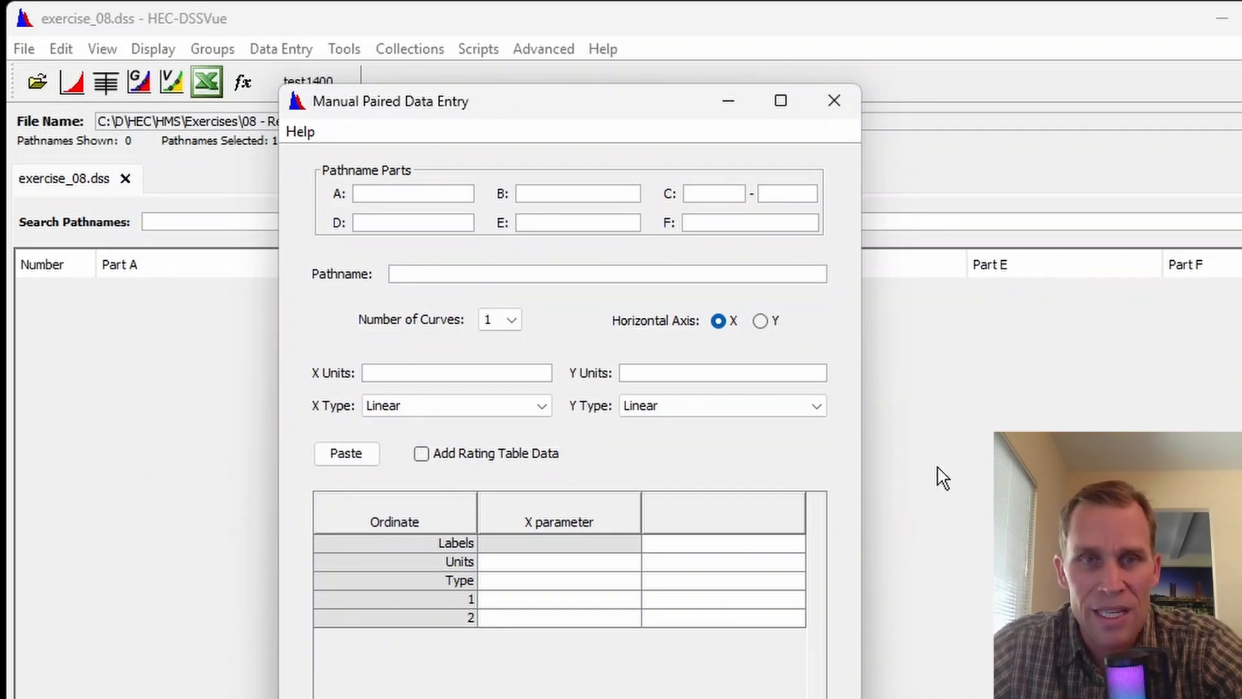
mouse_move(390, 111)
mouse_down()
mouse_move(416, 116)
mouse_move(394, 115)
mouse_up()
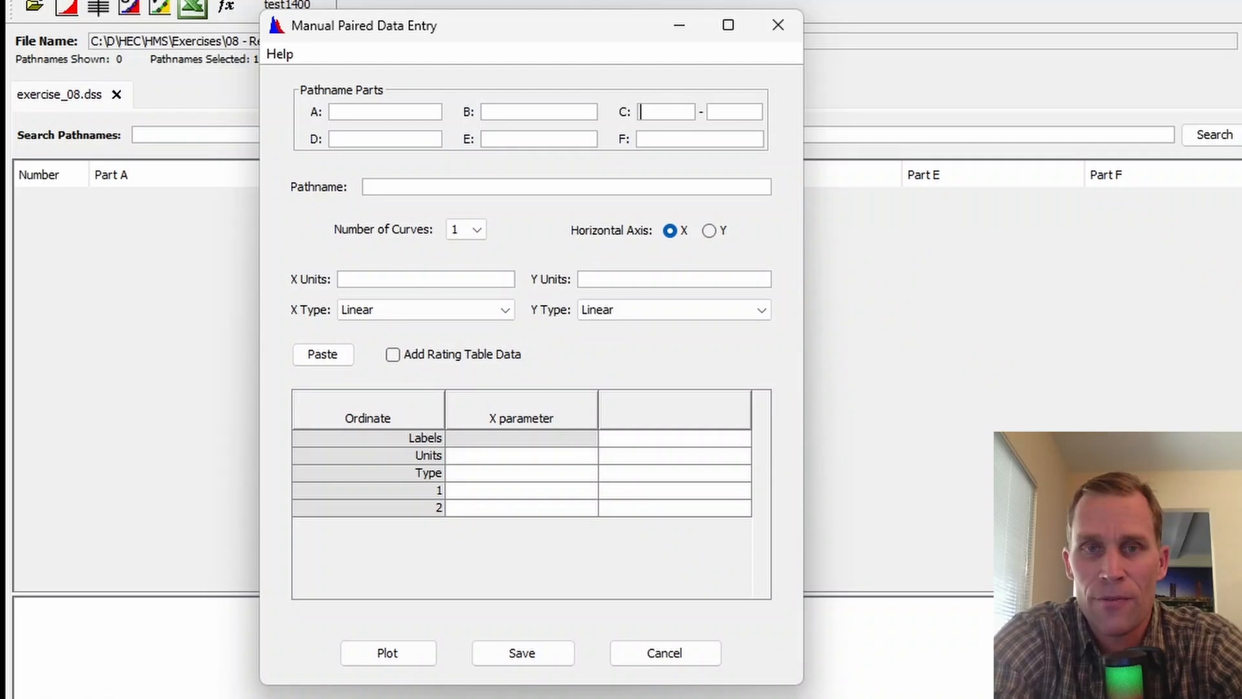
- Set pathname part C of the paired data record to ELEVATION and STORAGE and check the resulting pathname
text(ELEVATIO)
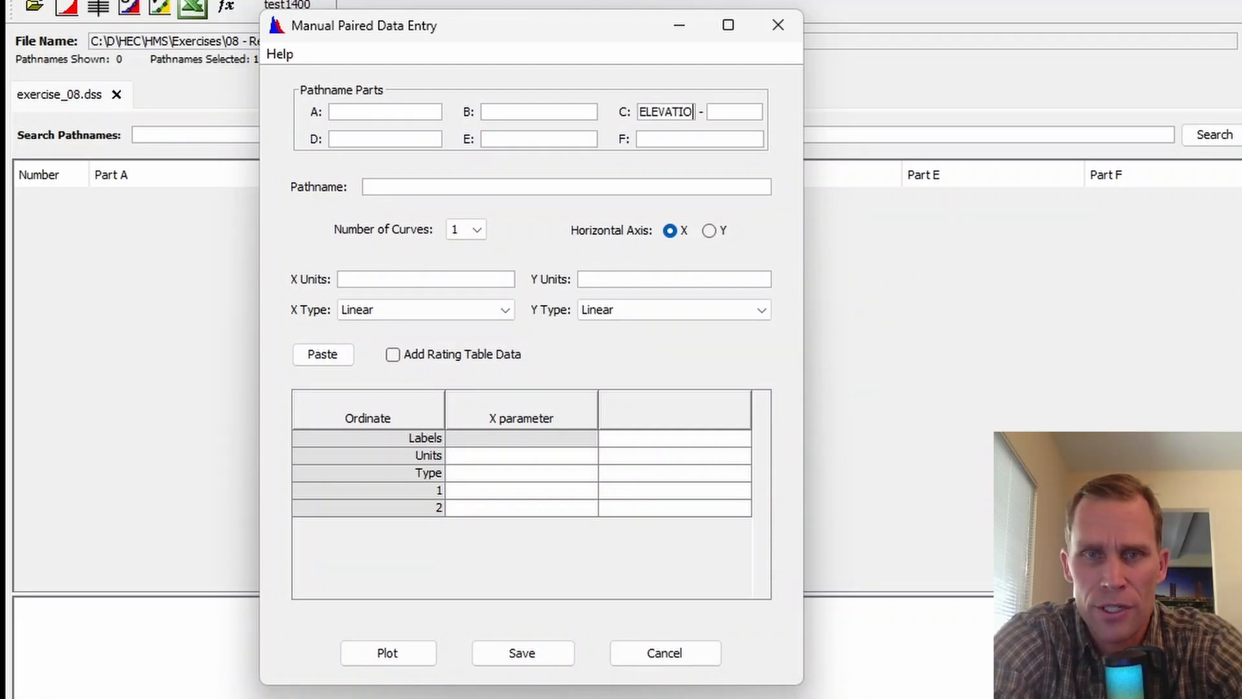
text(N-)
text(STORAGE)
key(Tab)
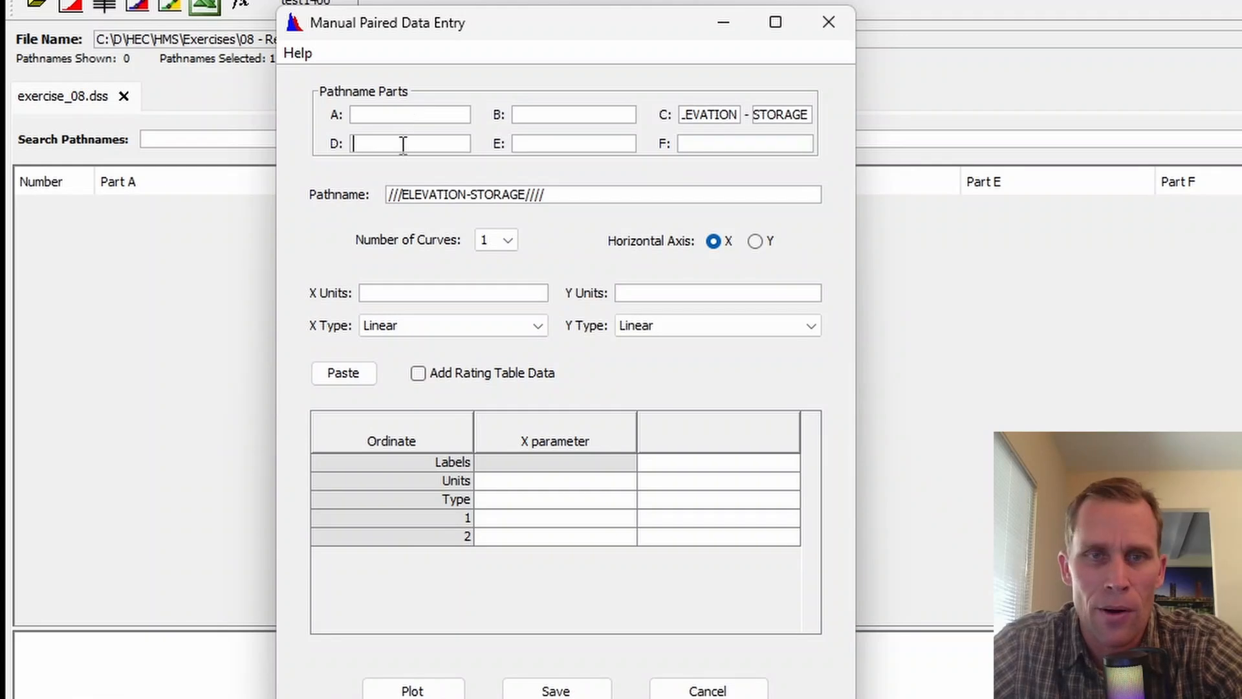
drag(566, 194, 328, 184)
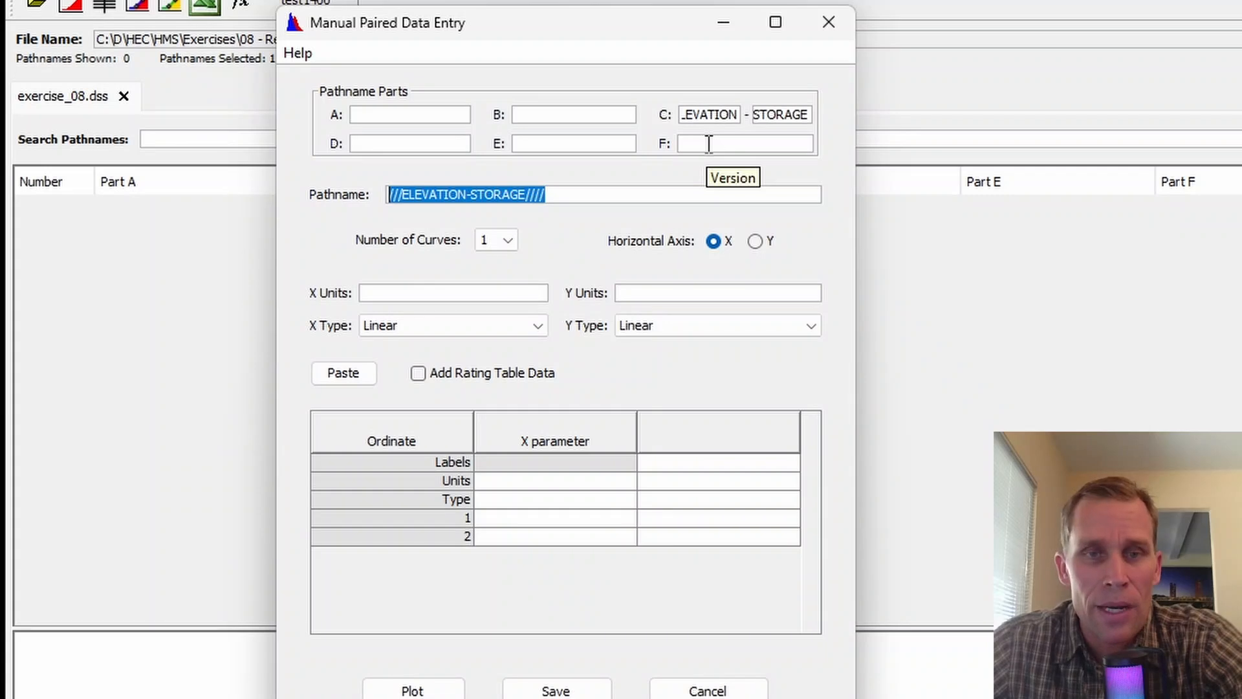
click(615, 193)
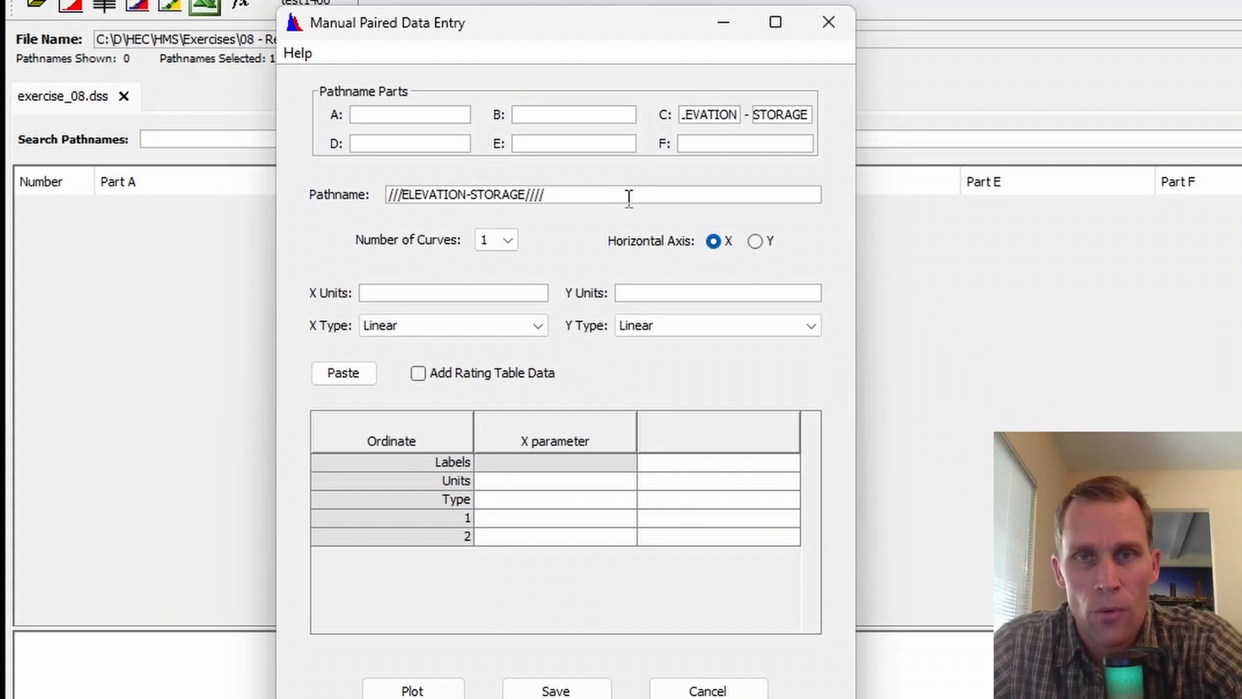
- Set the X units to FT and the Y units to ACRE-FT, keeping both axis types Linear
click(517, 292)
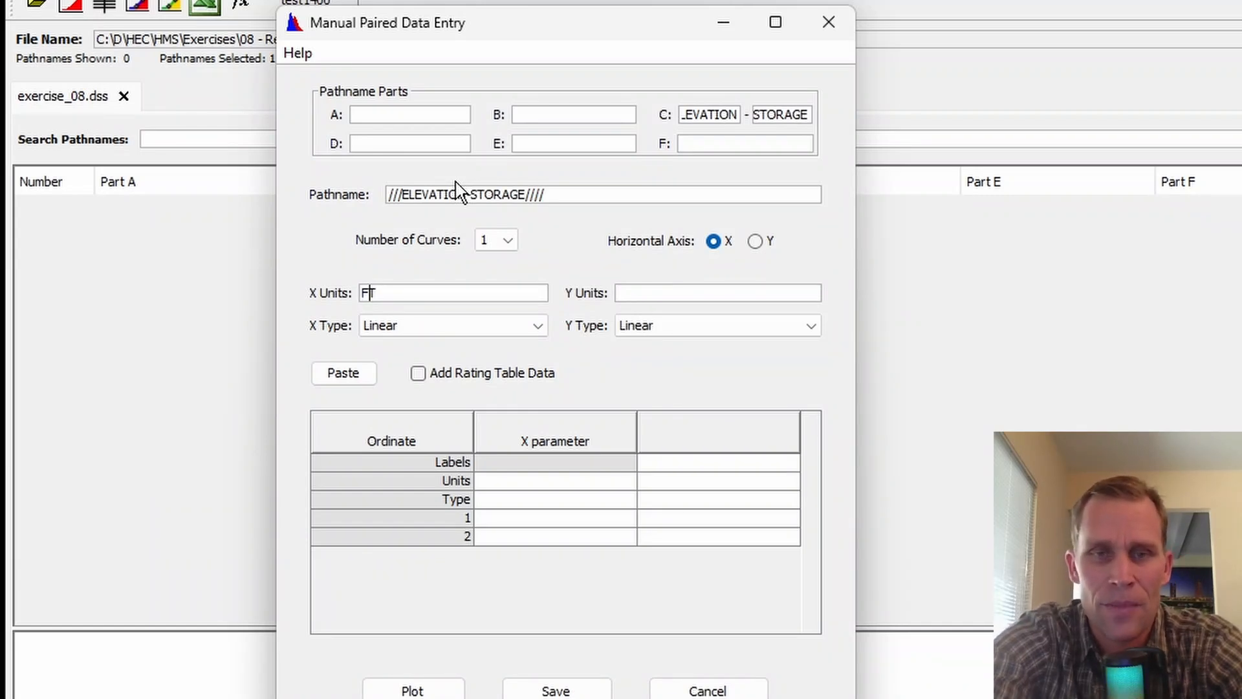
key(Tab)
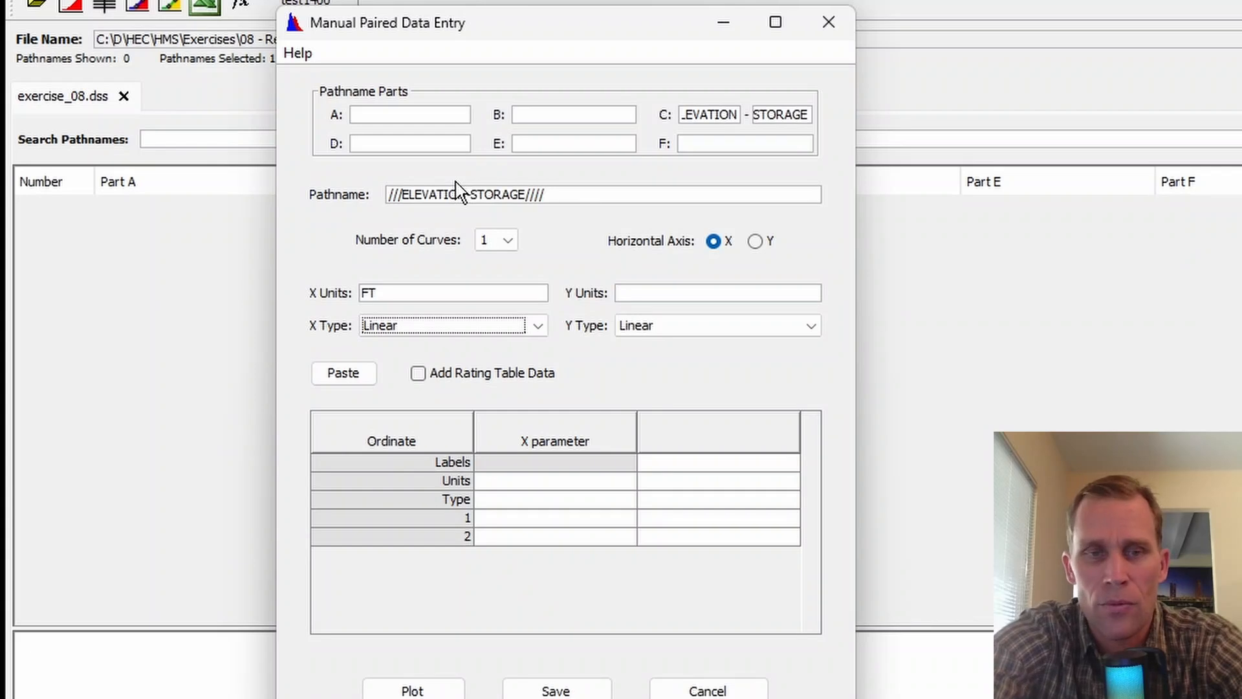
key(Tab)
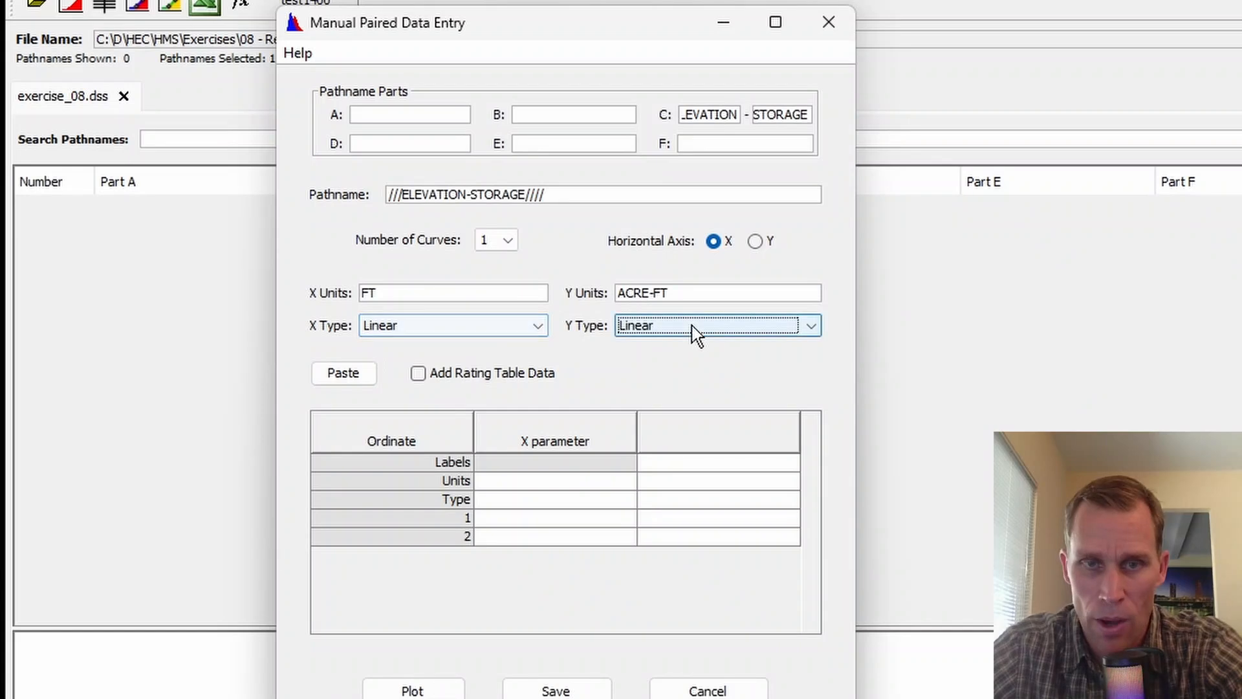
key(Tab)
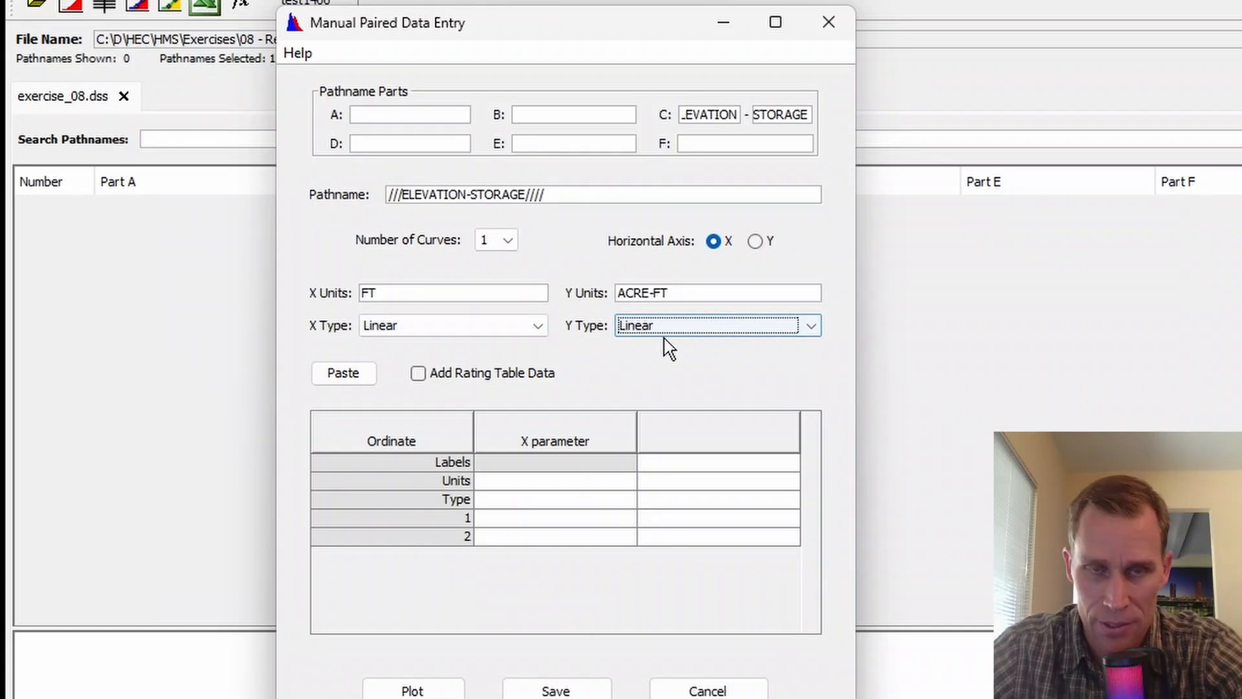
click(542, 508)
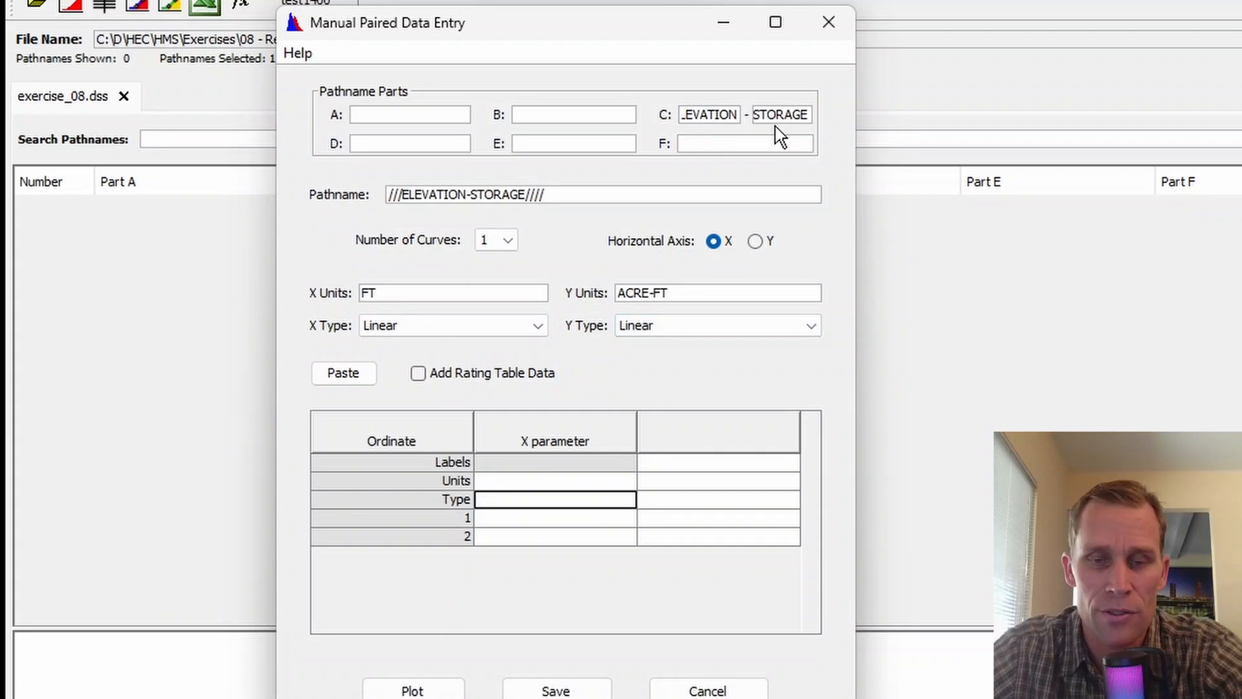
- Switch to the Excel workbook and examine the reservoir's Elevation, Area and Storage columns
key(alt+Tab)
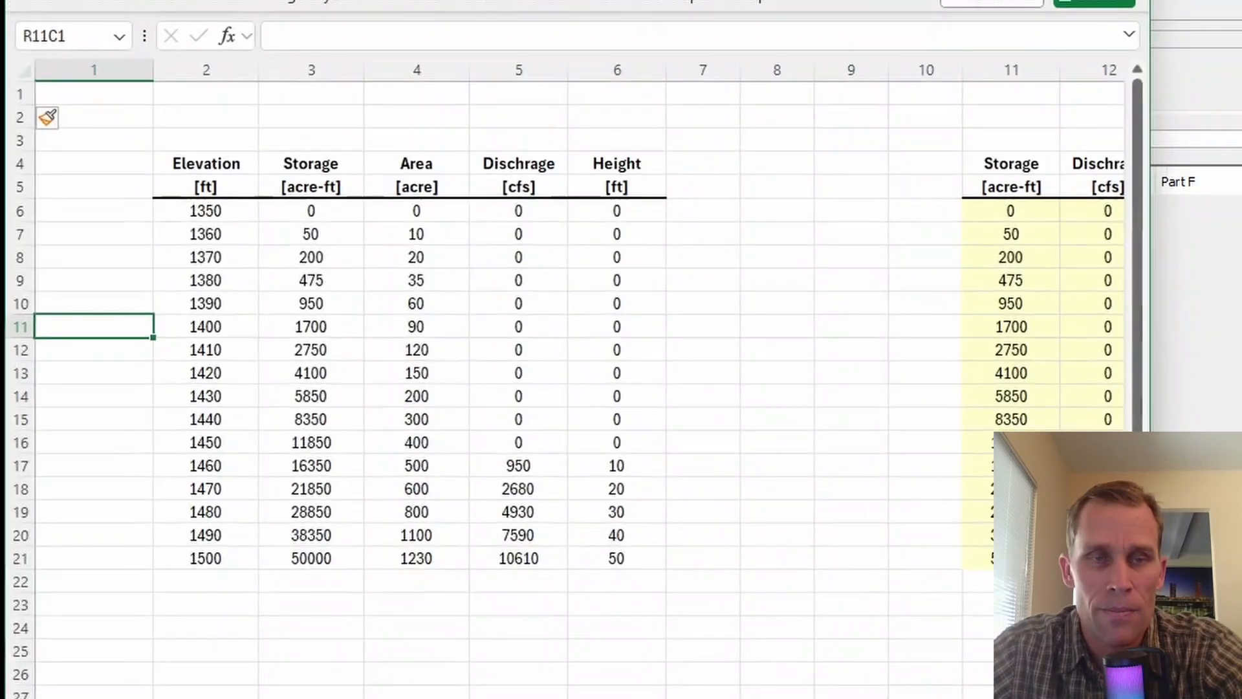
ctrl+scroll(206, 183, up, 1)
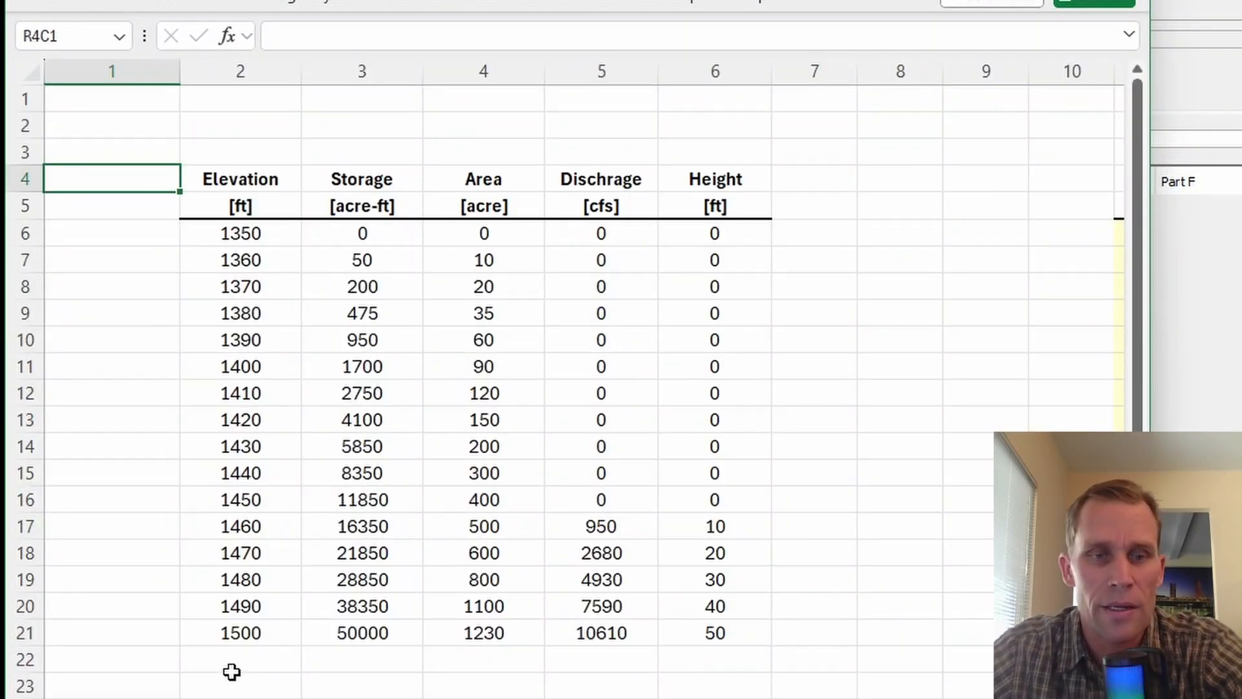
click(233, 676)
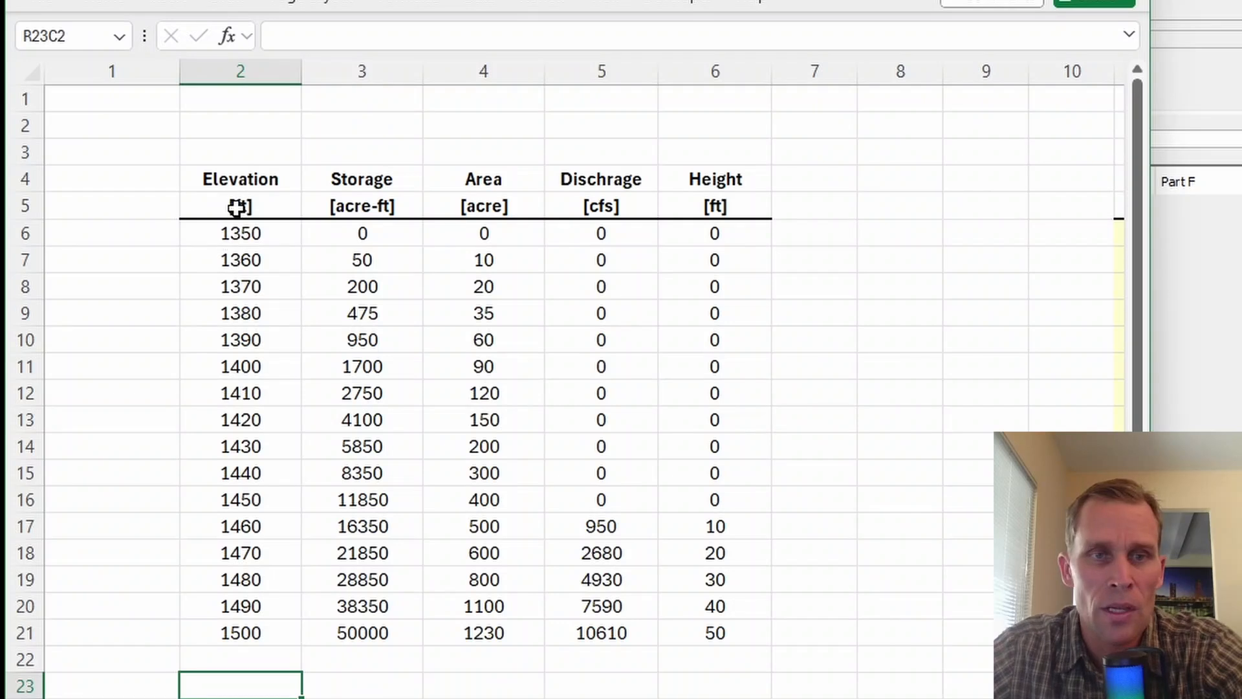
click(238, 233)
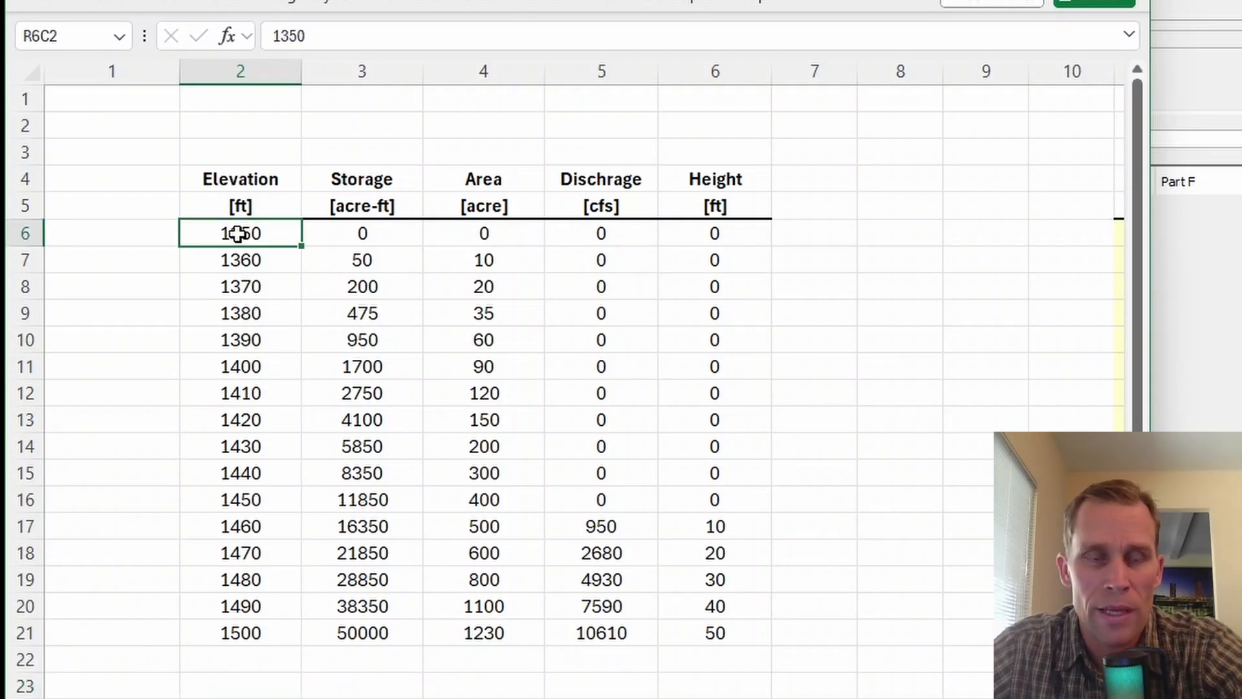
drag(203, 232, 205, 630)
click(205, 632)
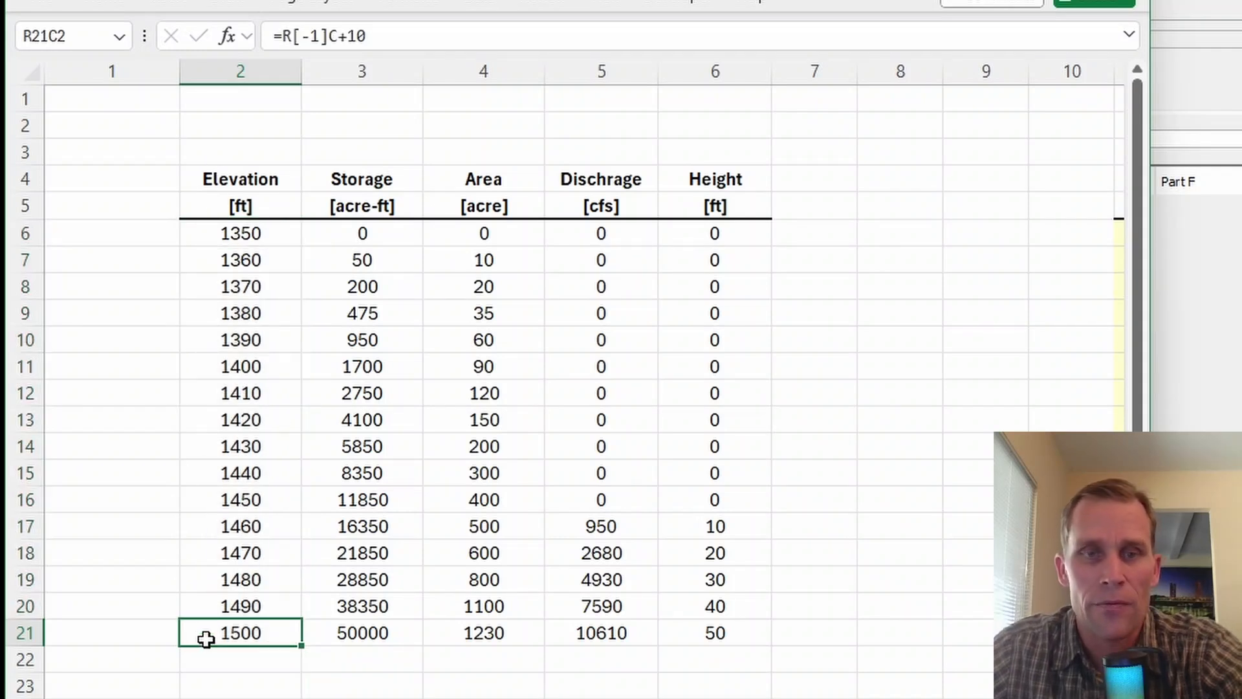
drag(456, 227, 449, 628)
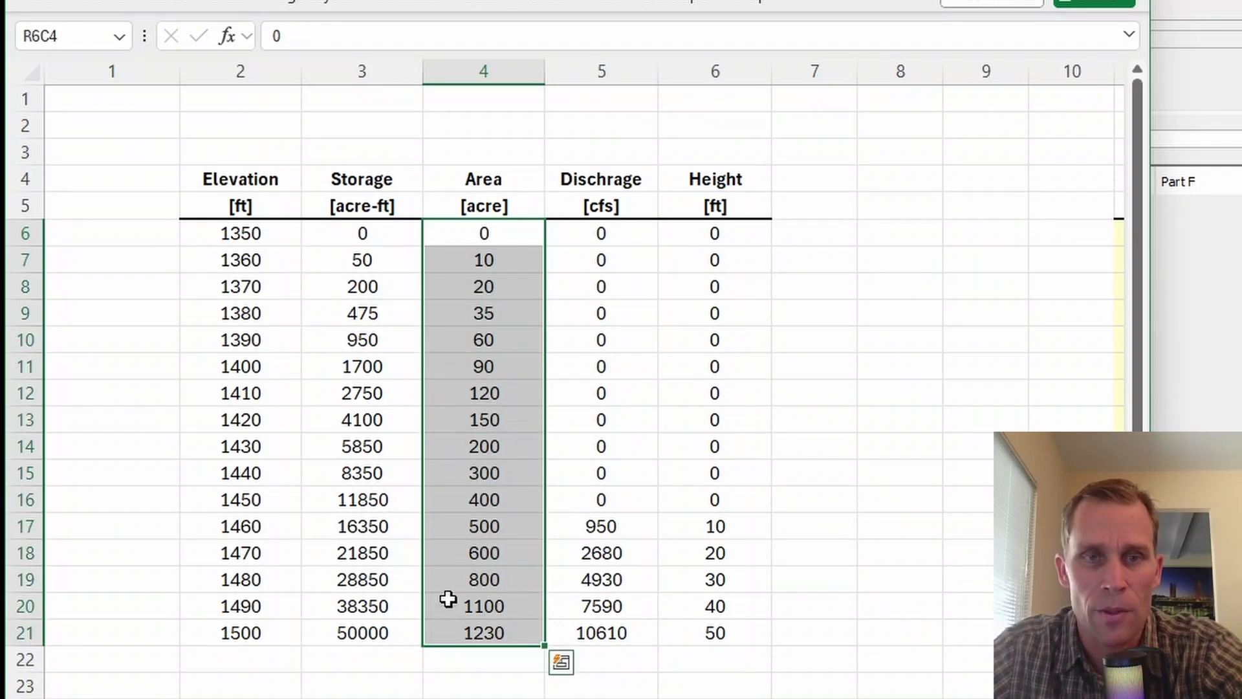
click(326, 226)
drag(326, 227, 321, 640)
click(337, 677)
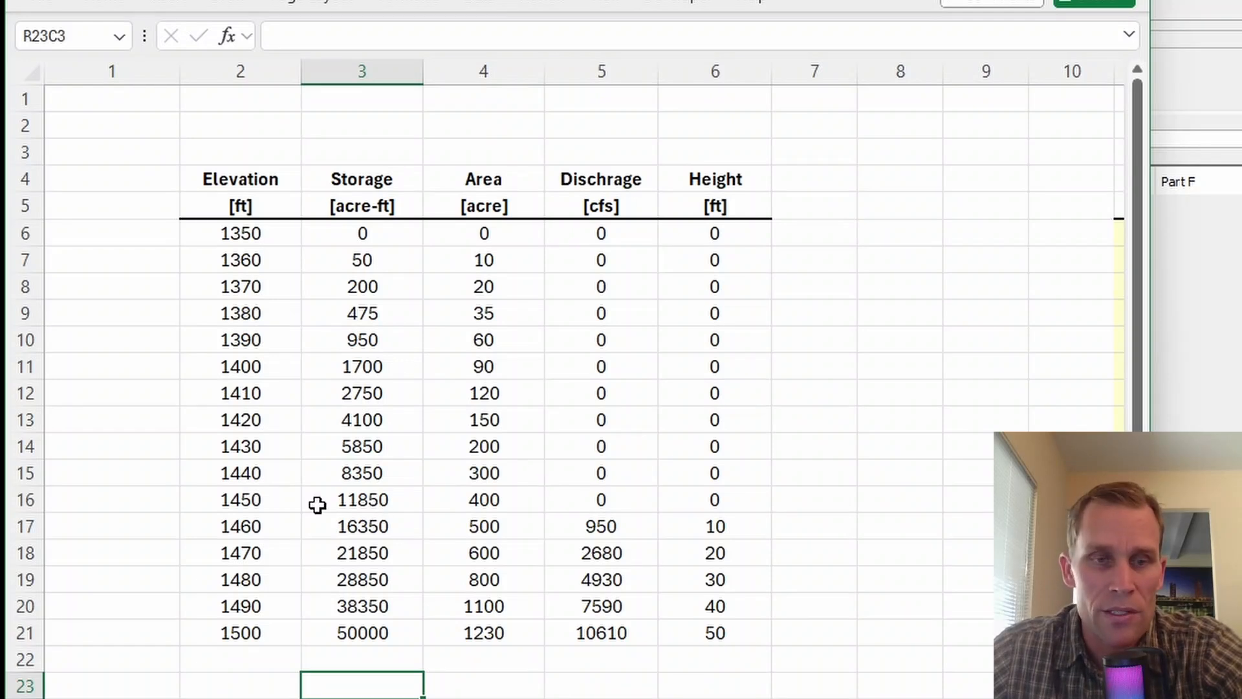
- Compare the reservoir's Height values with the Elevation values, covering the zero heights up to 1450 ft and the 1460 and 1470 ft rows
click(239, 500)
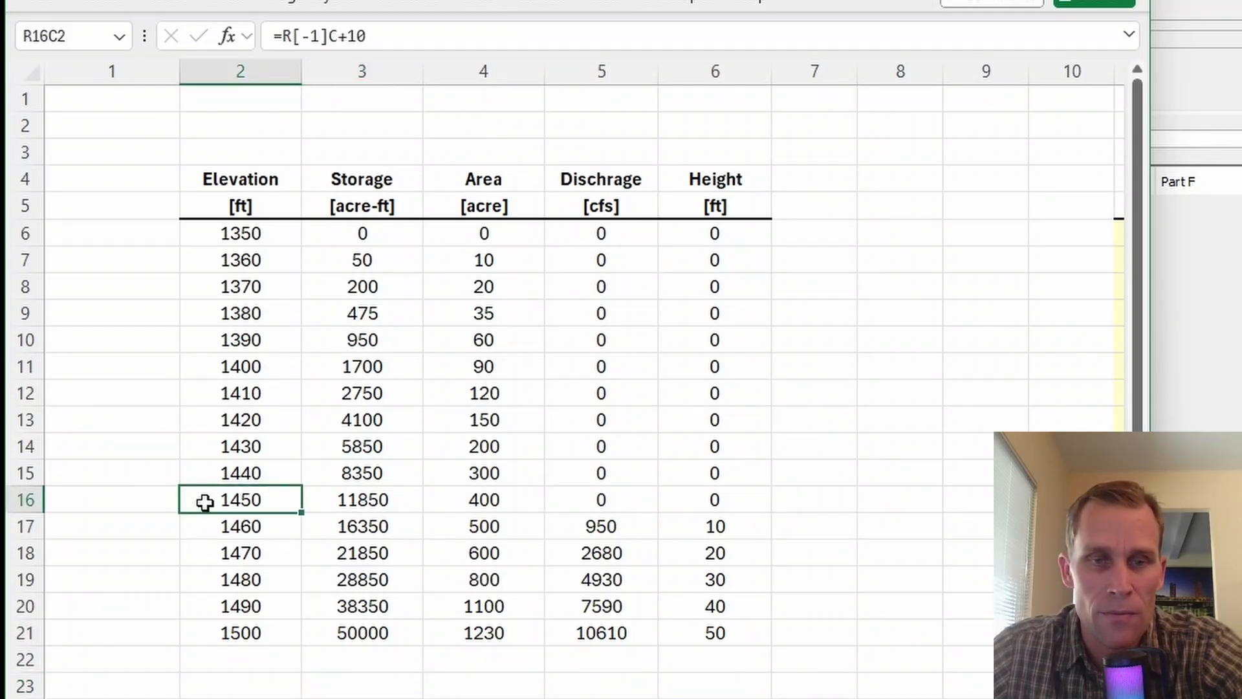
drag(200, 502, 690, 513)
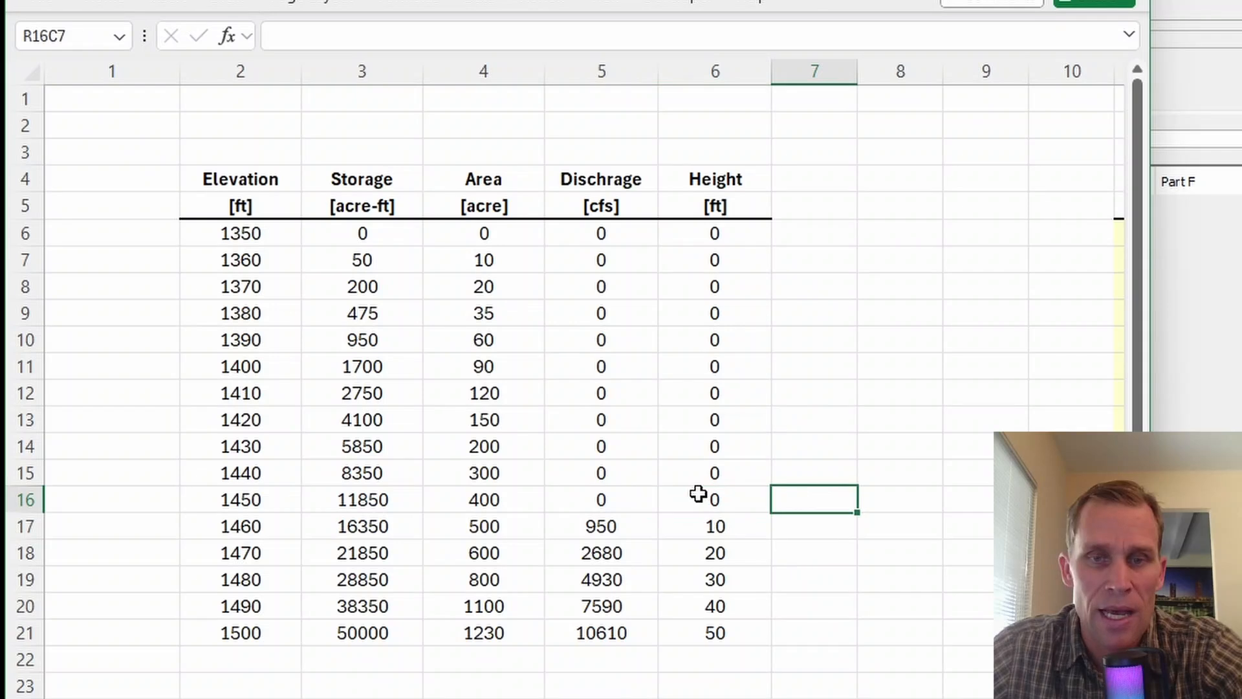
click(704, 503)
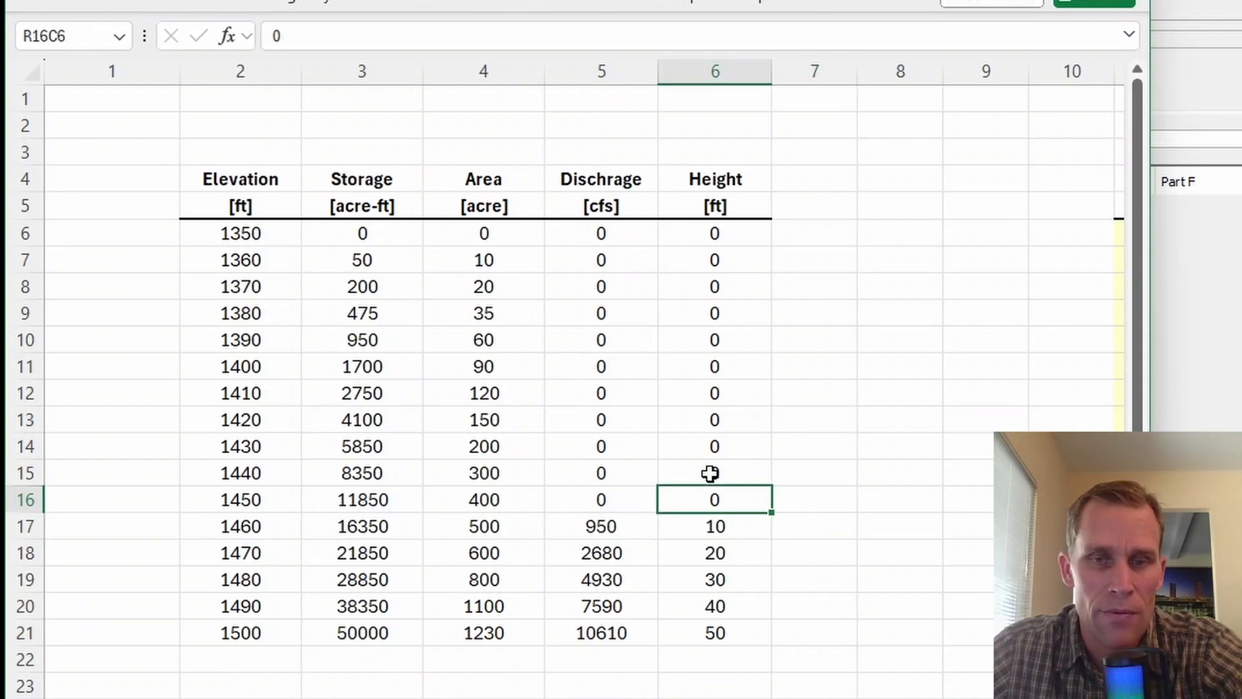
drag(712, 474, 688, 233)
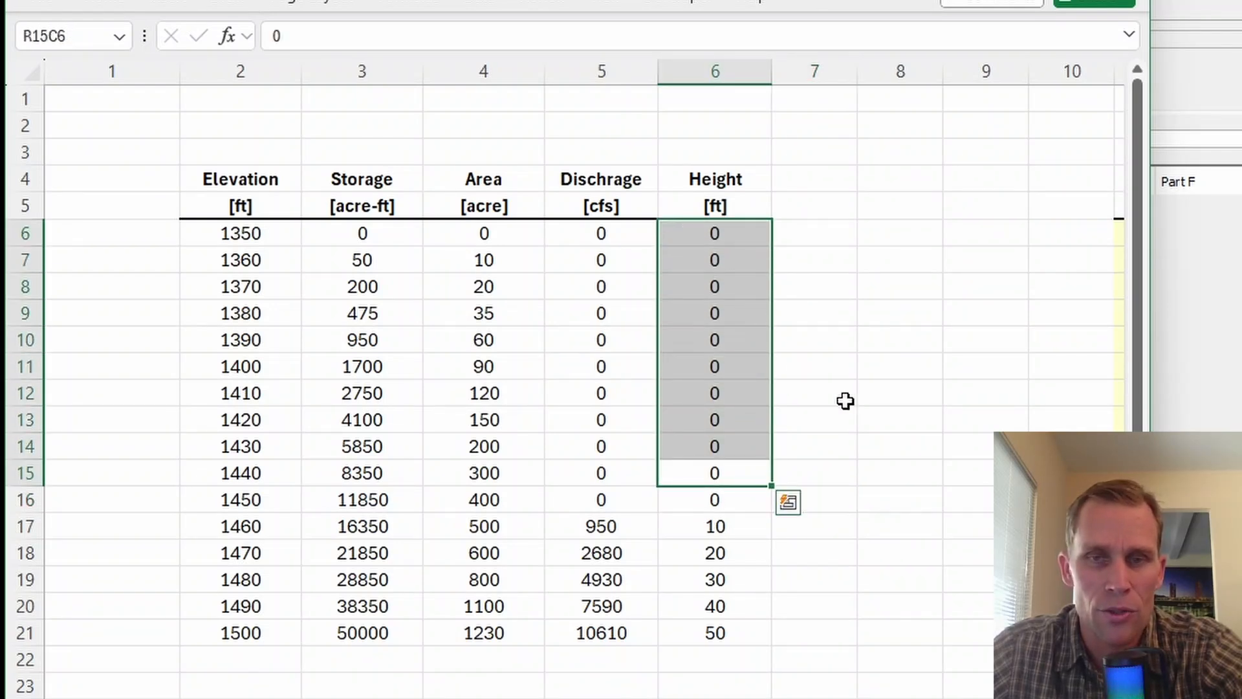
click(870, 423)
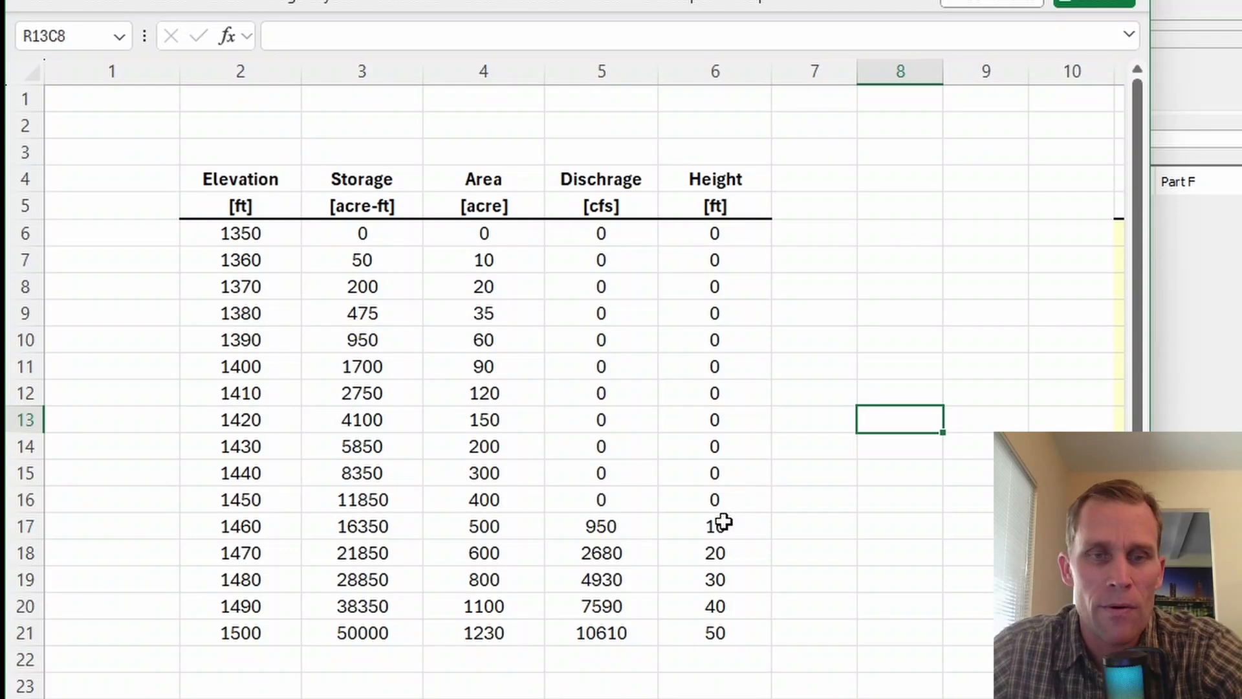
click(224, 527)
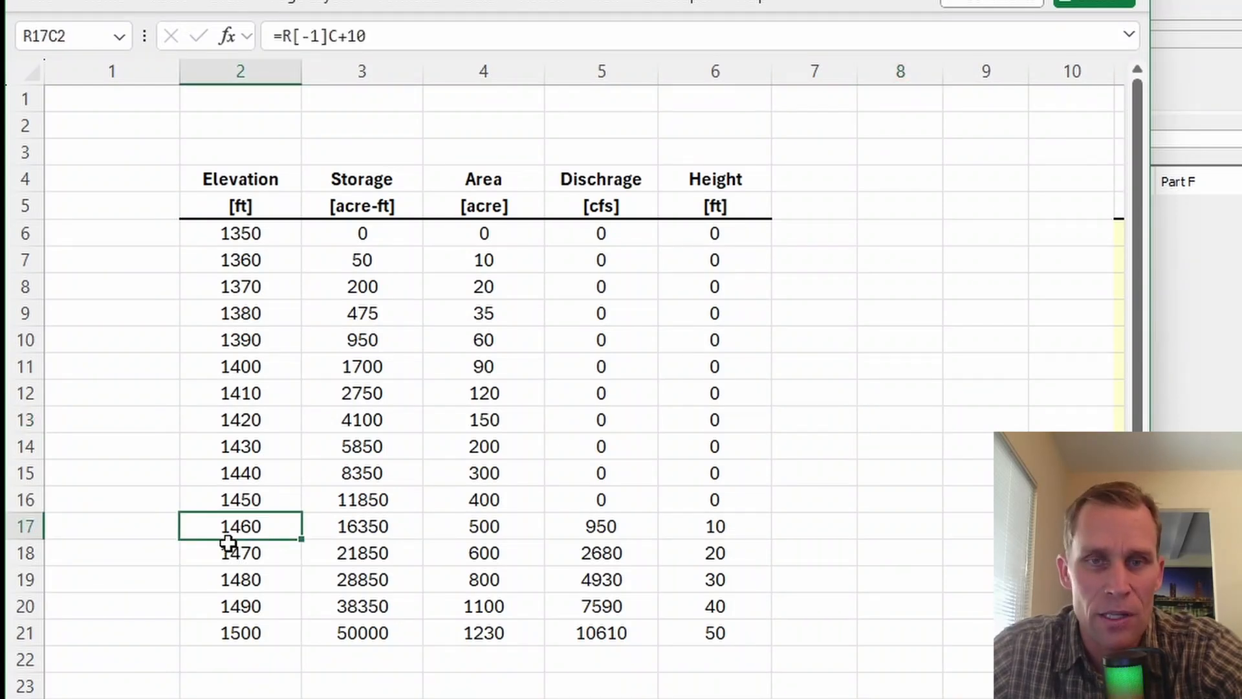
click(704, 524)
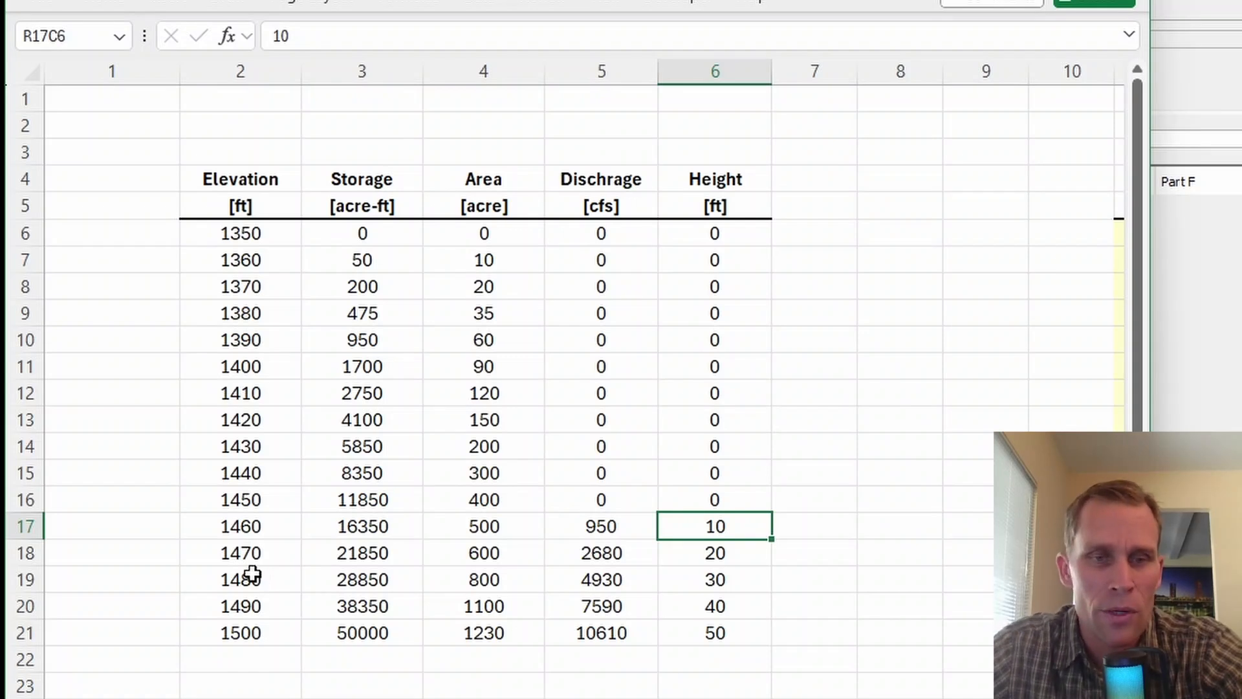
click(241, 554)
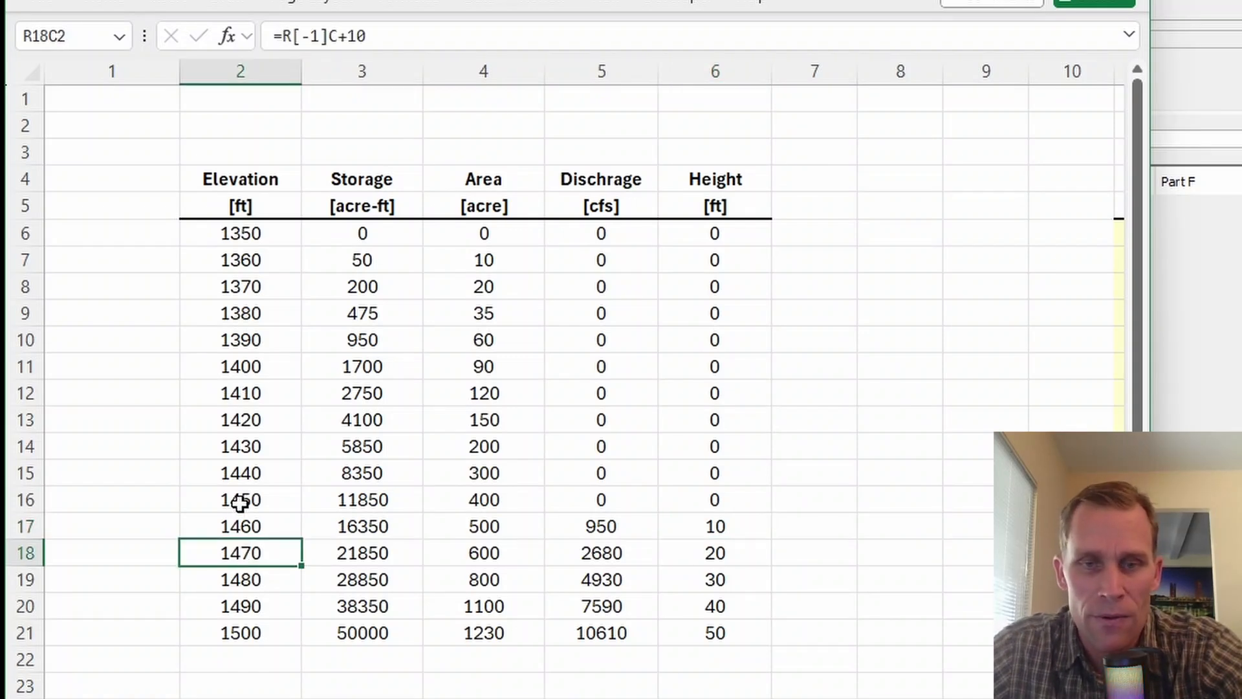
click(690, 550)
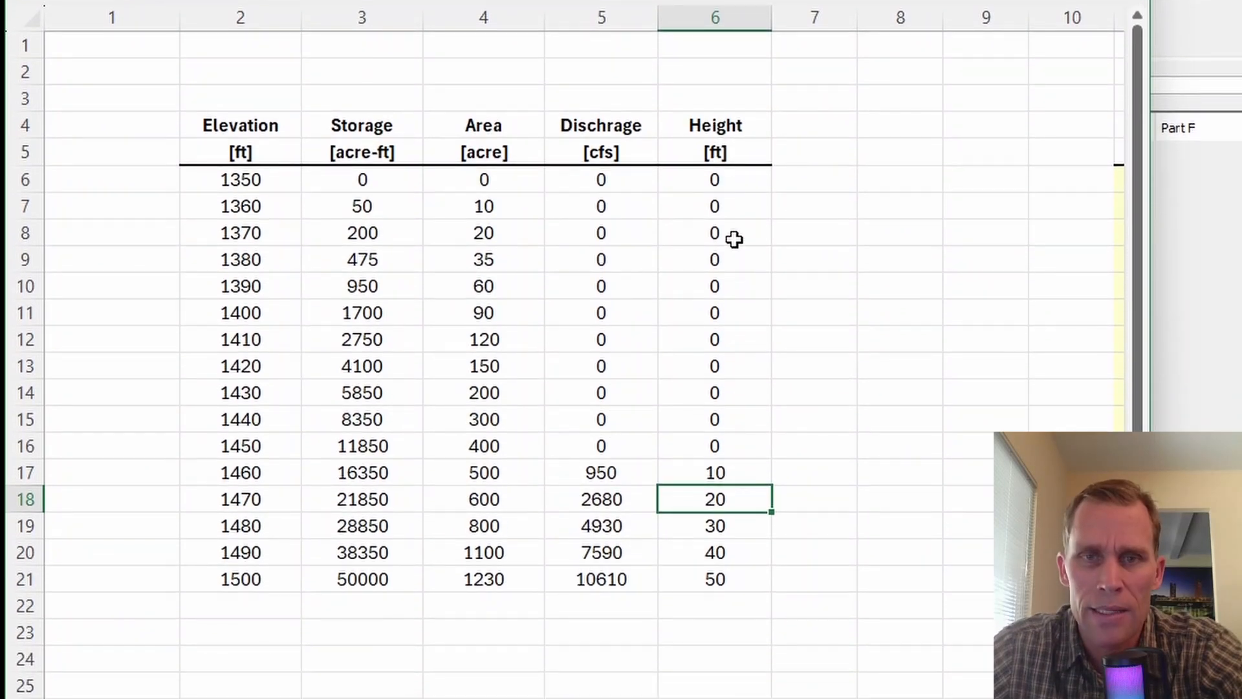
- Examine the nonzero discharge values against their matching Height and Elevation values in the reservoir table
click(724, 125)
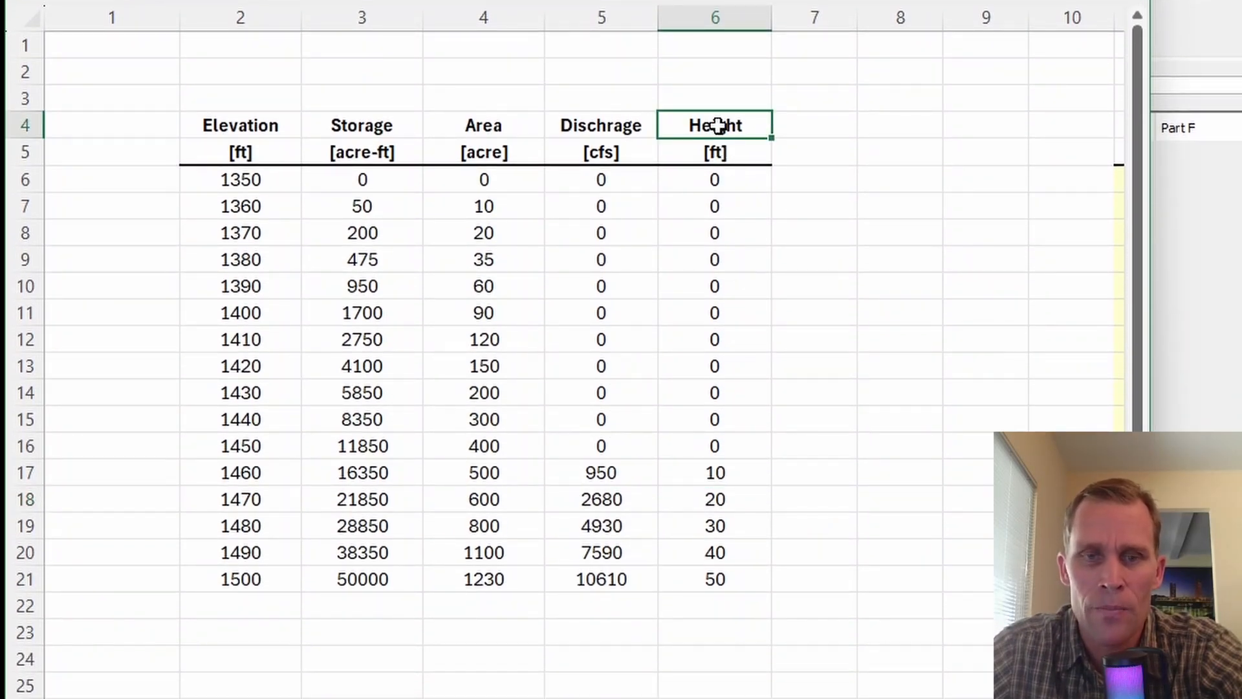
drag(587, 476, 575, 570)
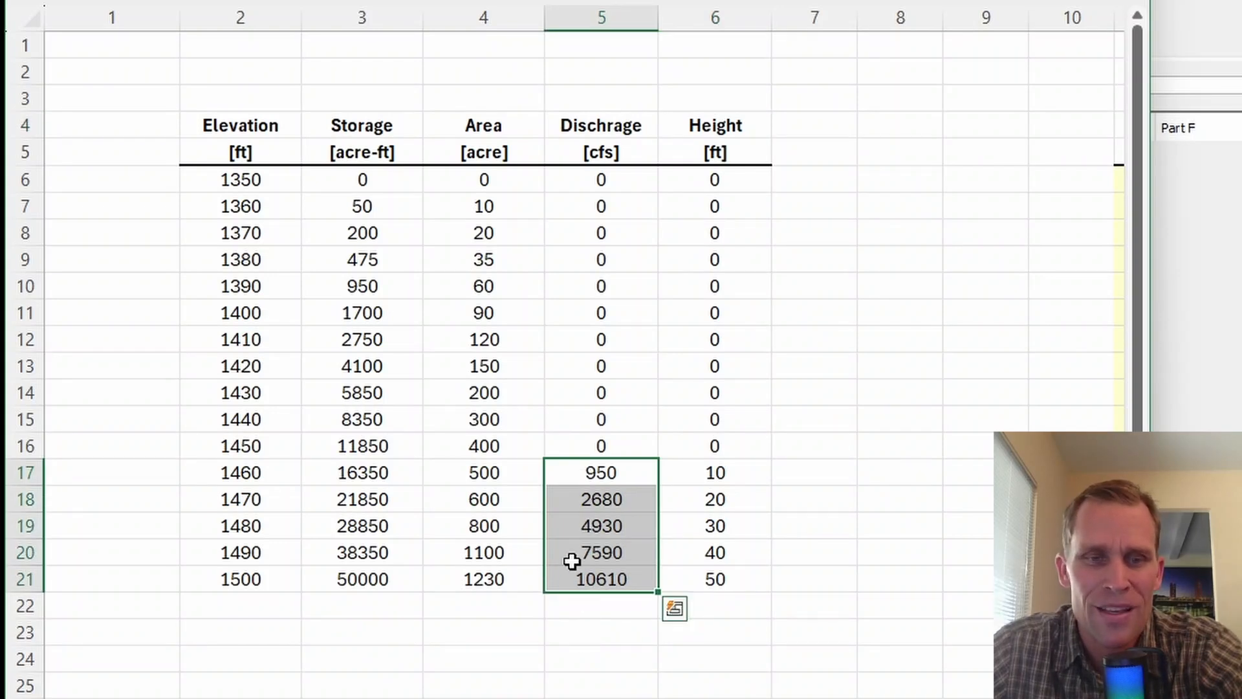
click(571, 474)
click(569, 523)
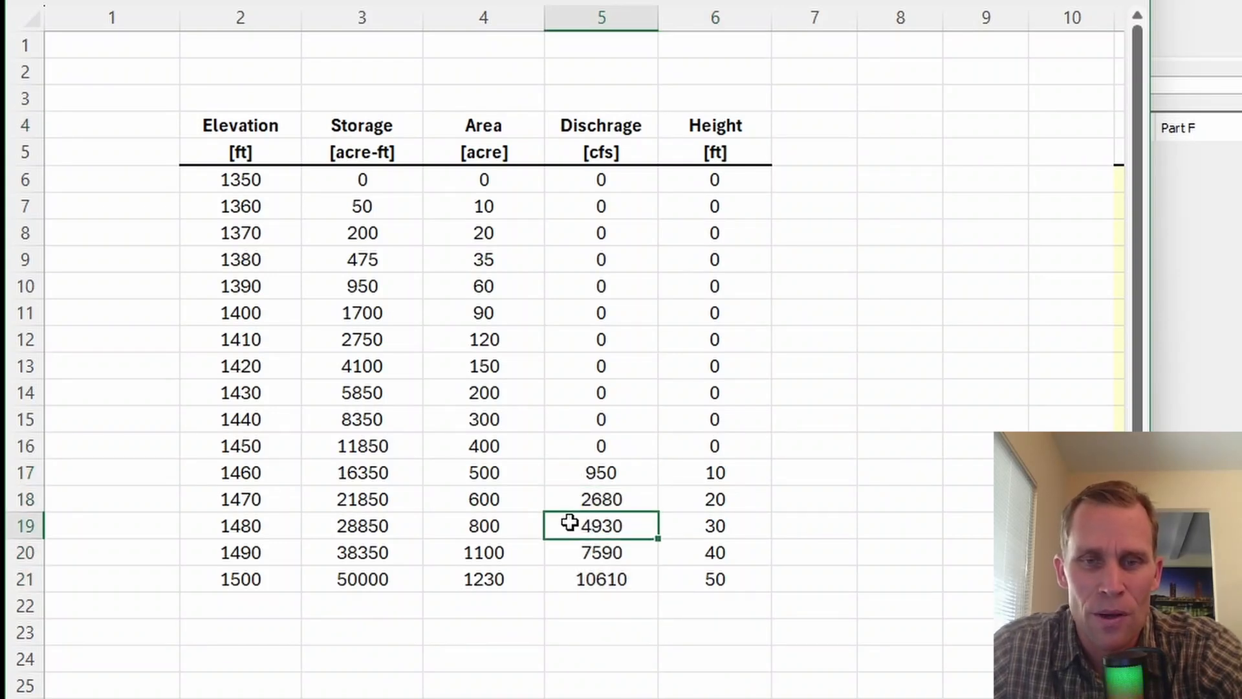
click(698, 473)
click(704, 496)
click(252, 471)
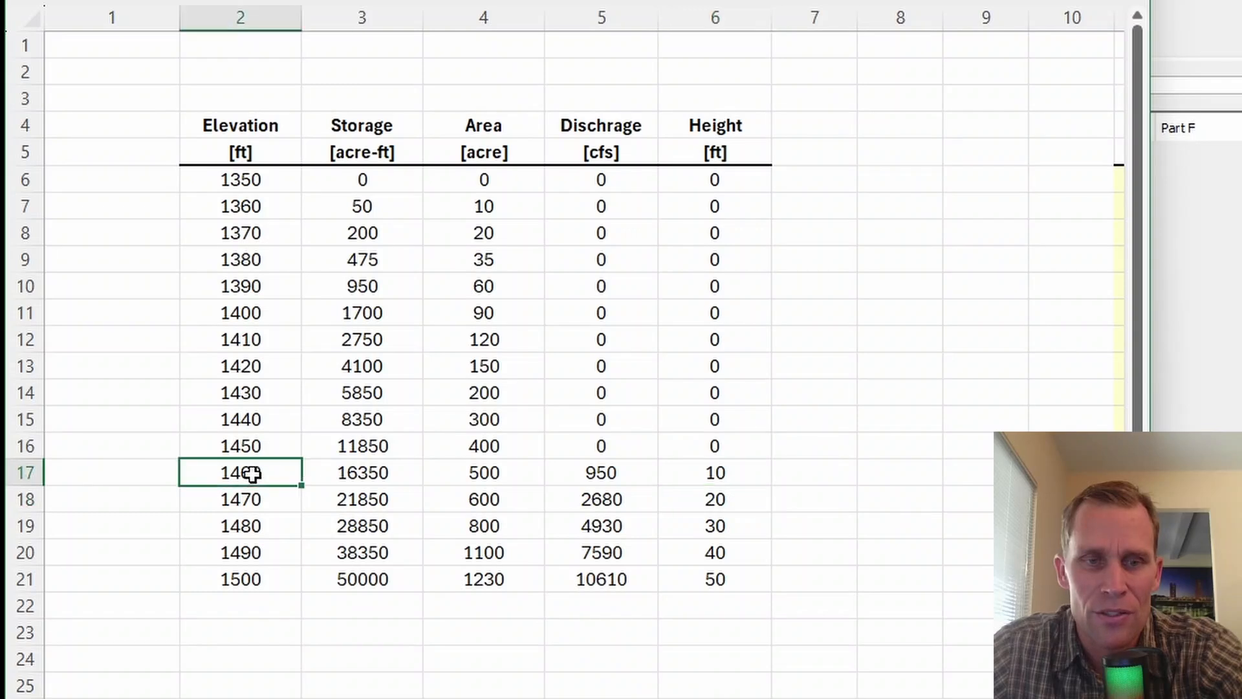
click(252, 499)
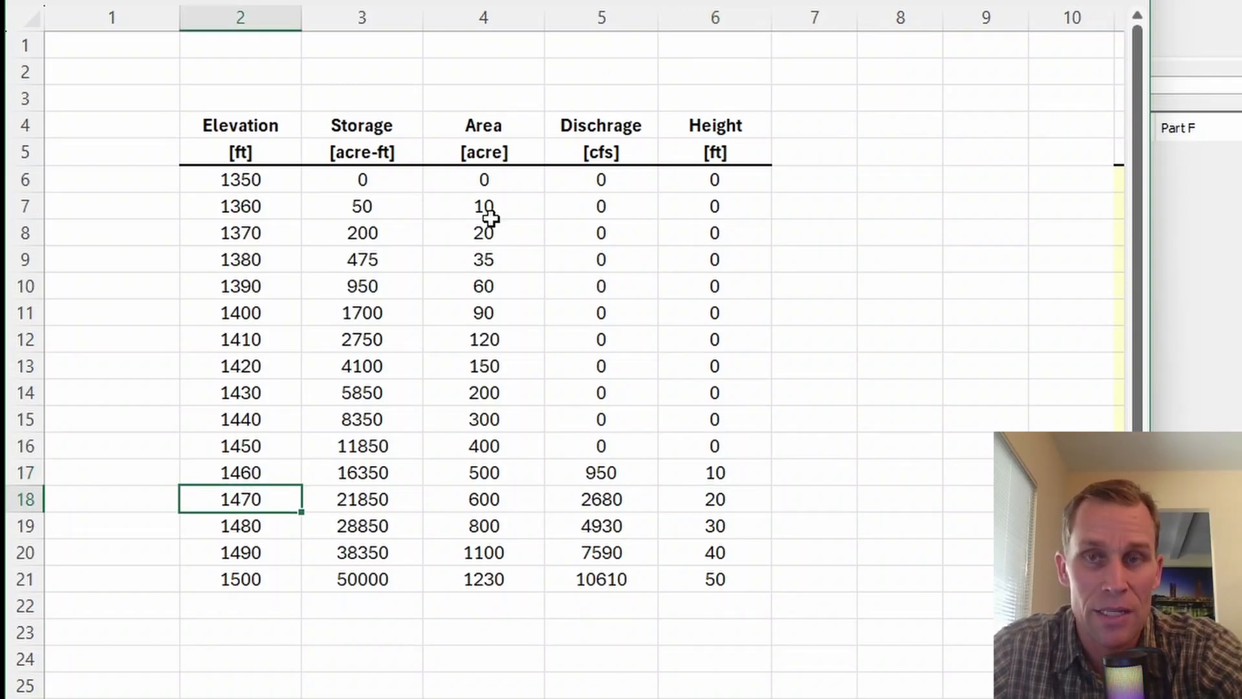
- Check the open paired data entry against the workbook, and copy all Elevation and Storage values from 1350 to 1500 ft
click(1021, 2)
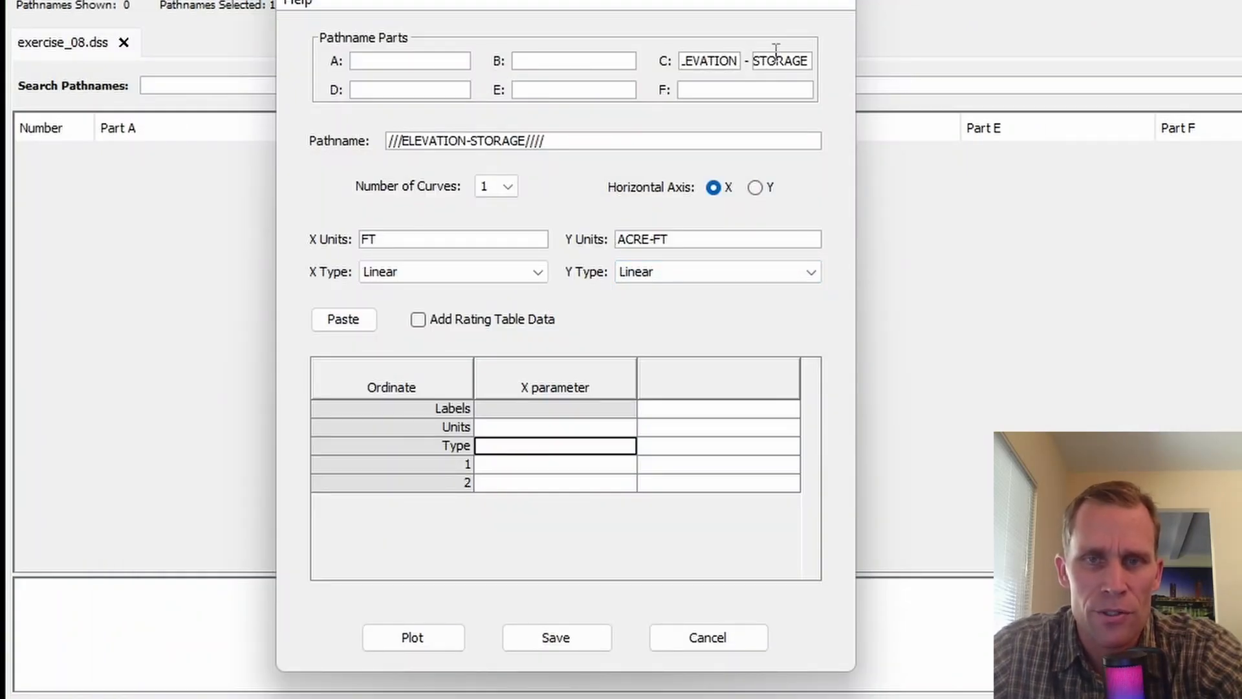
click(504, 697)
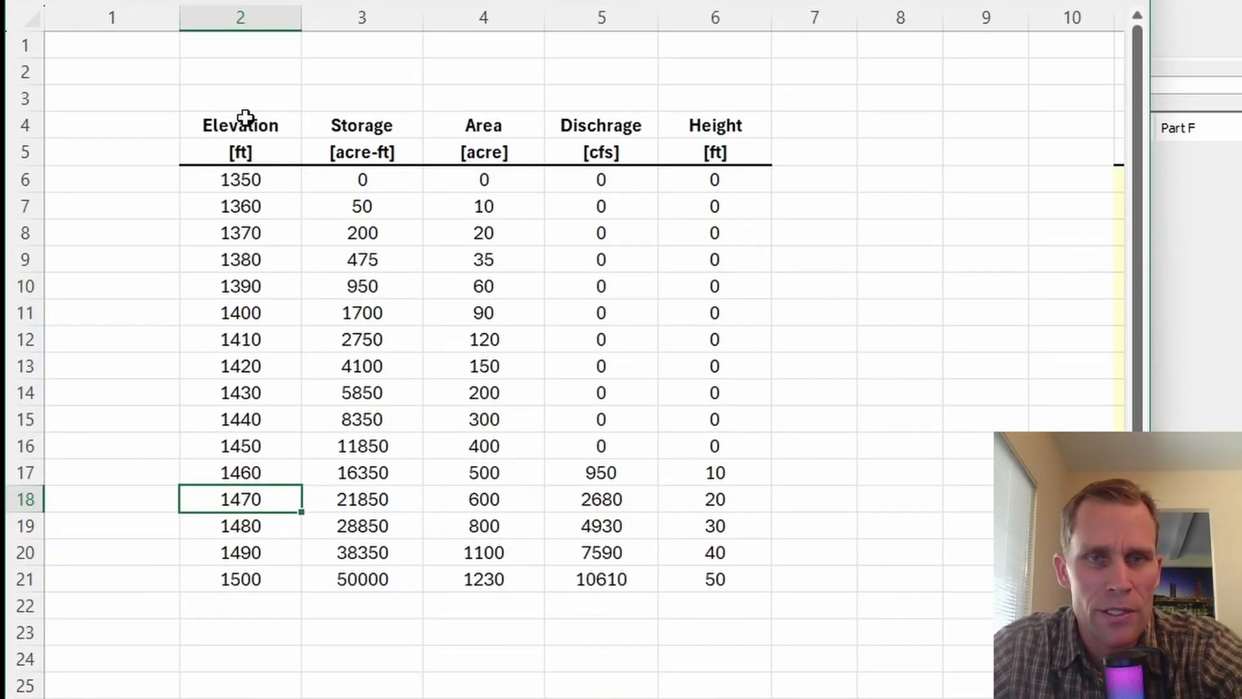
drag(245, 119, 266, 551)
drag(361, 122, 344, 521)
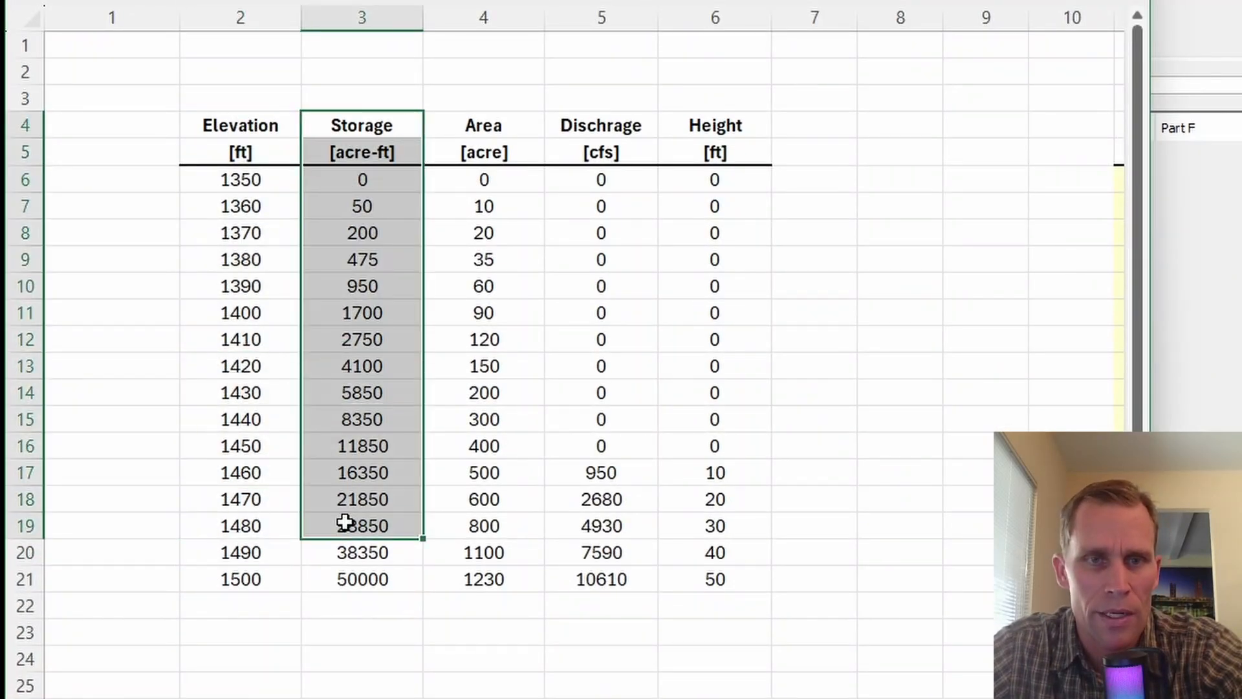
drag(224, 184, 345, 573)
key(ctrl+c)
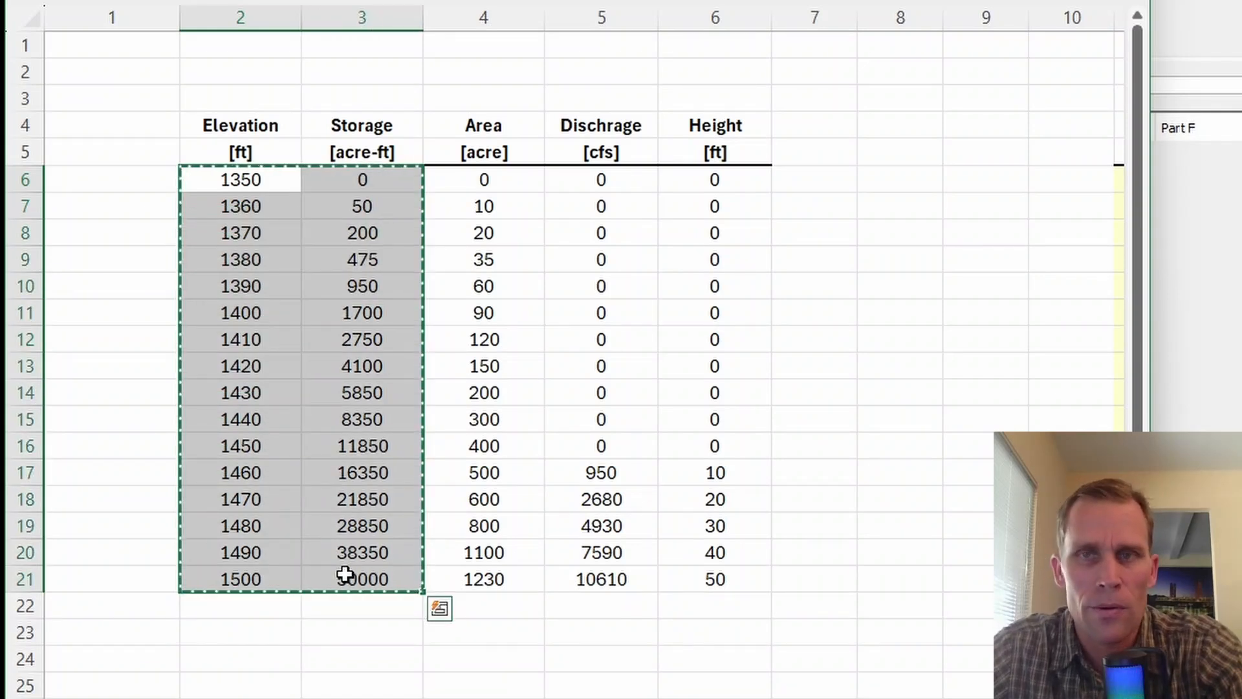
- Paste the copied elevation and storage values into the HEC-DSSVue paired data table, and save the record without returning to data entry
key(alt+Tab)
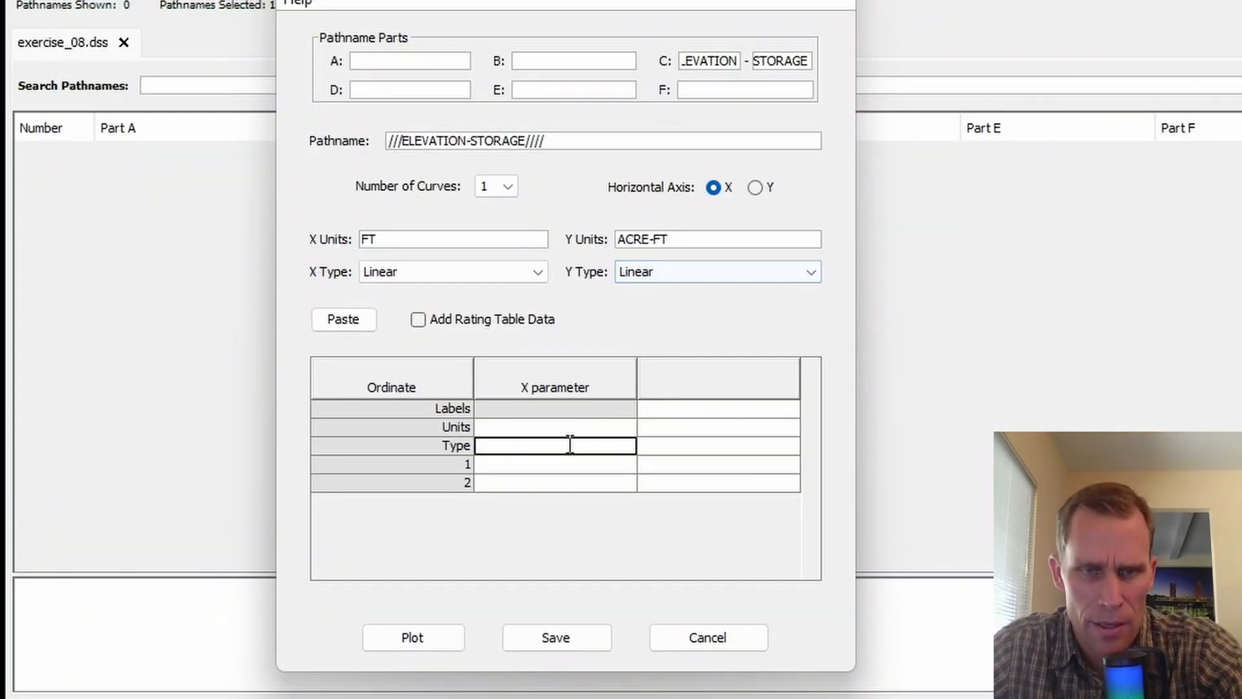
click(550, 465)
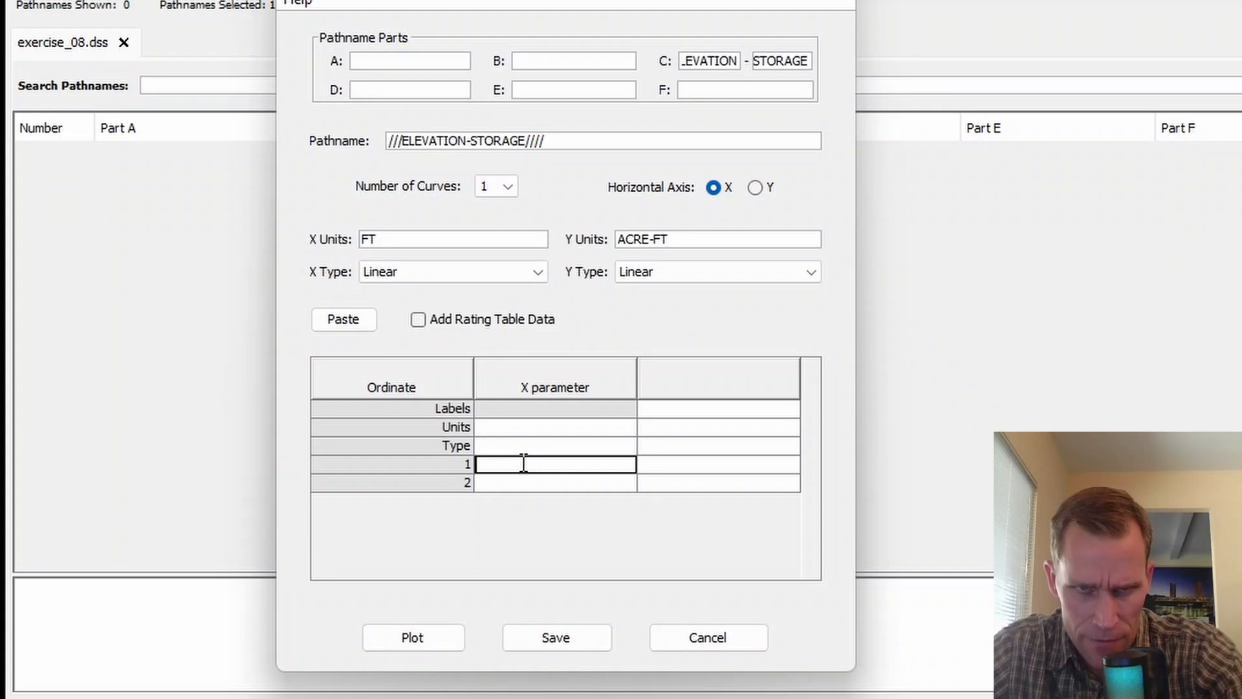
click(358, 323)
scroll(643, 517, down, 1)
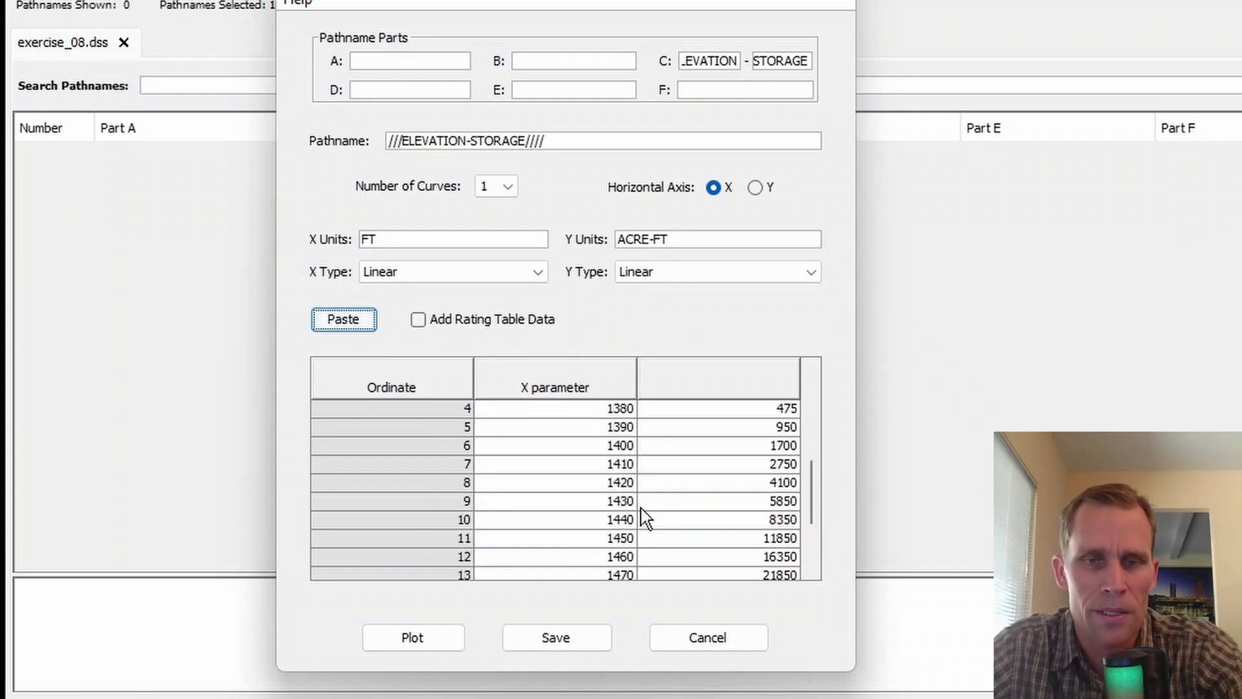
scroll(643, 518, down, 2)
click(545, 638)
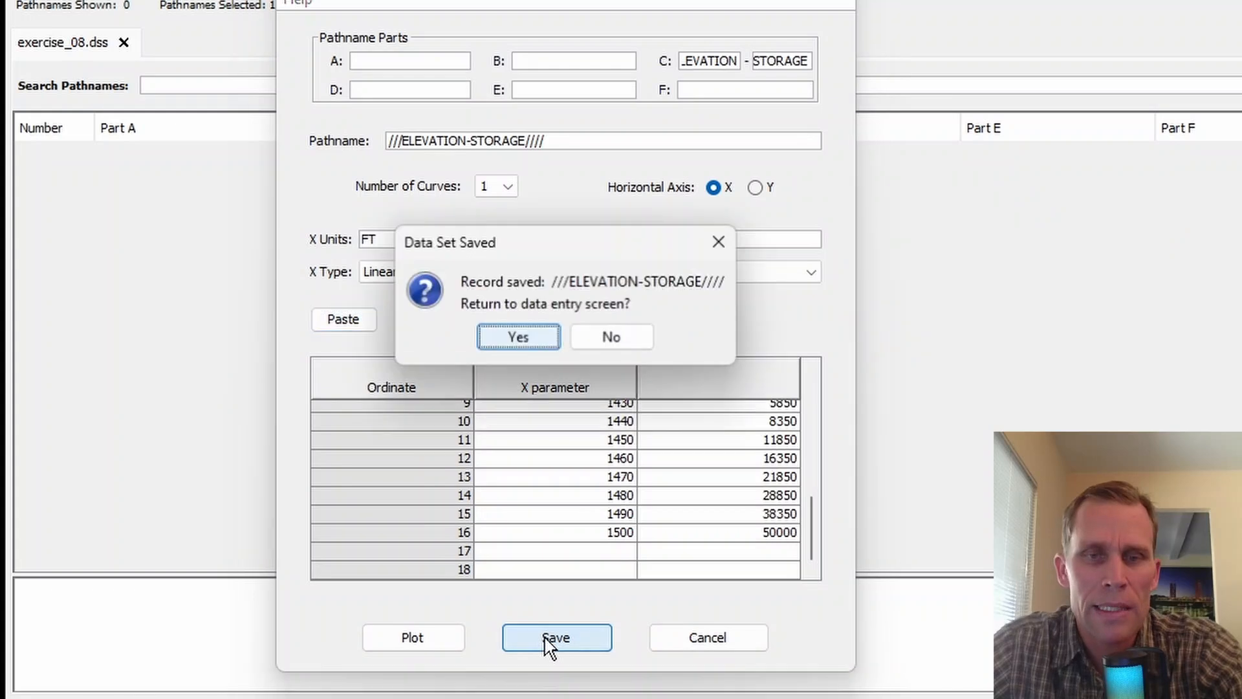
click(611, 338)
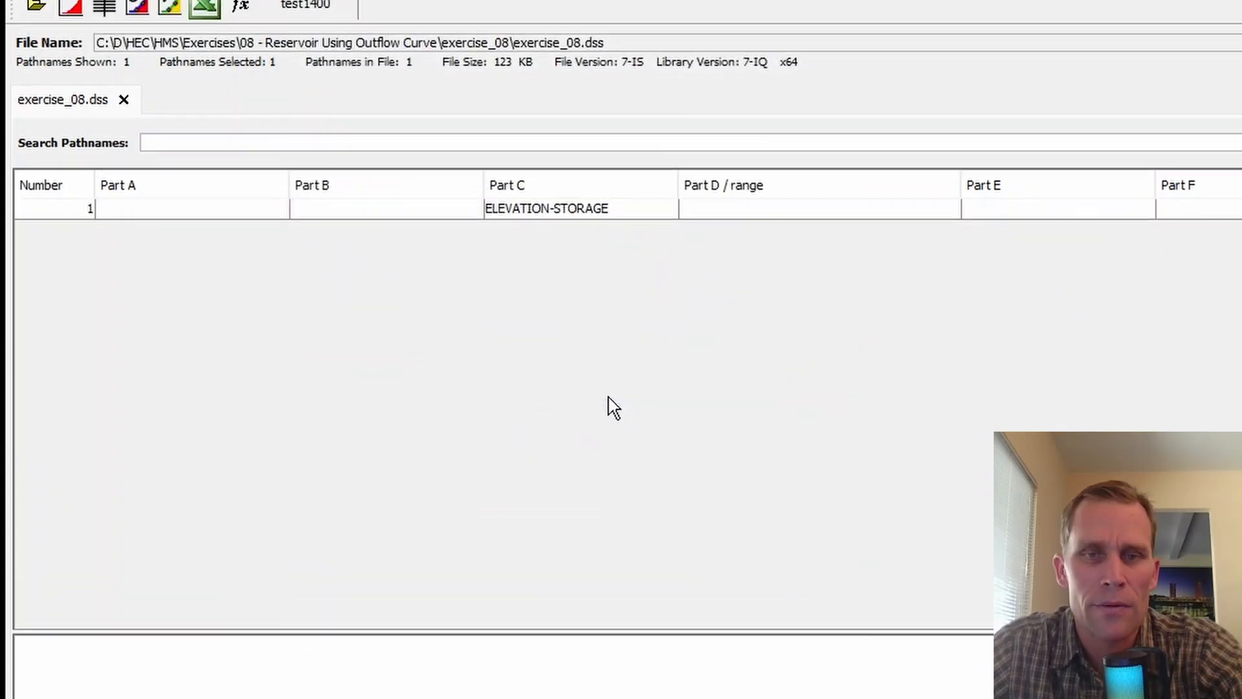
- Plot the ELEVATION-STORAGE record to inspect its curve, and close the plot
click(495, 289)
click(71, 84)
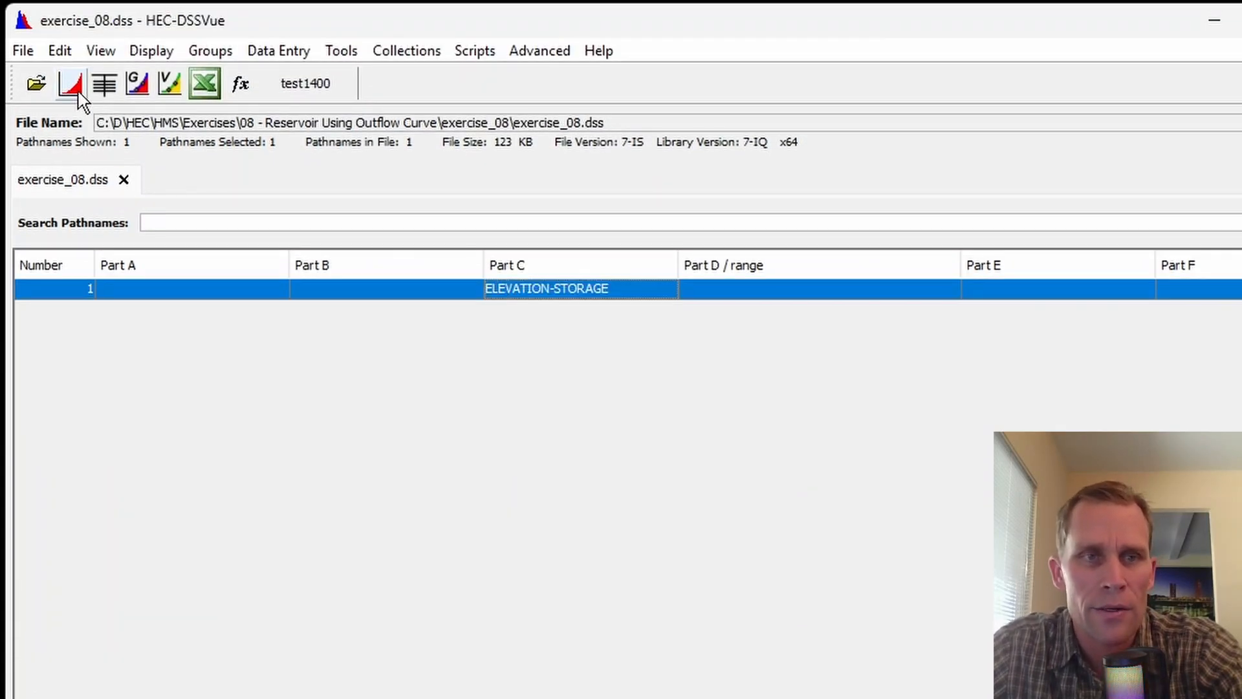
drag(278, 107, 624, 122)
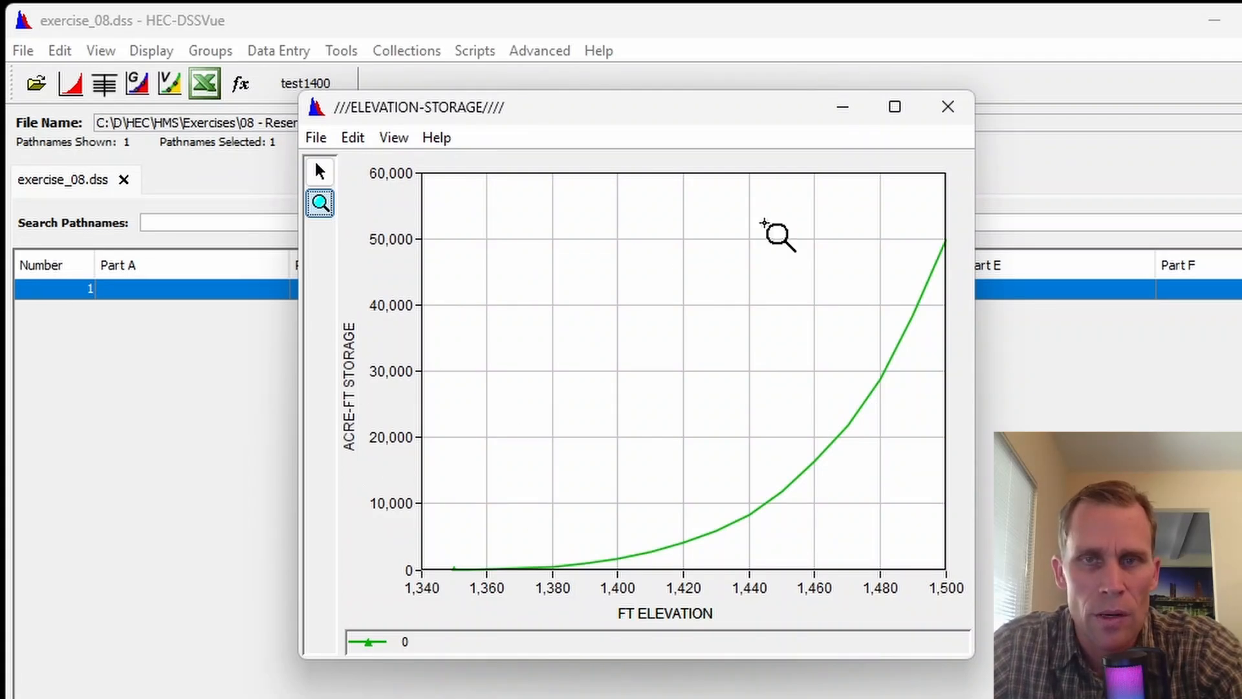
click(947, 108)
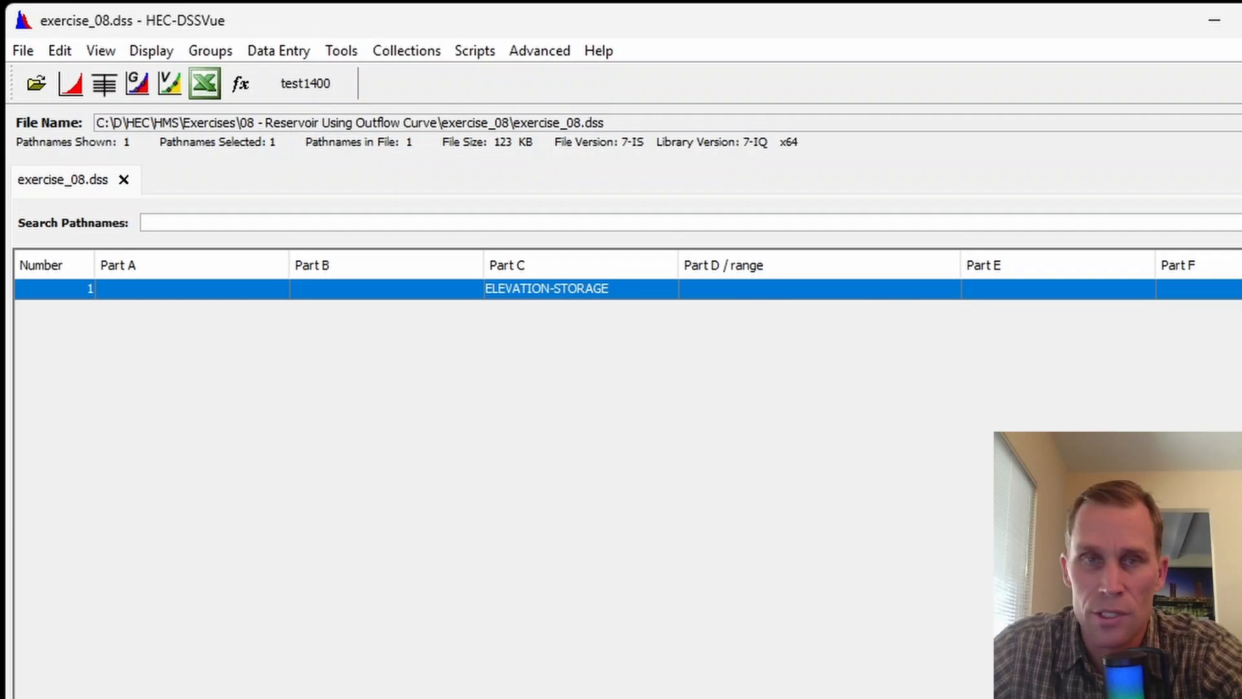
- Start another manual paired data entry and set the first half of pathname part C to STORAGE
click(288, 51)
click(304, 104)
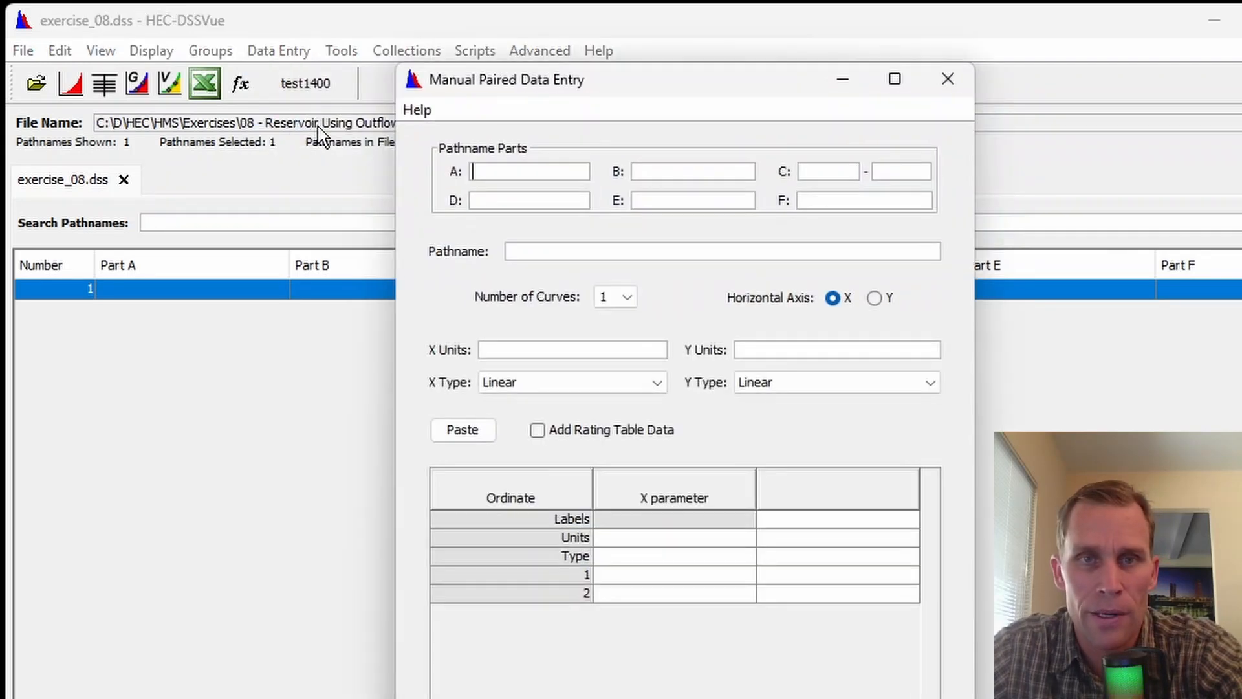
click(858, 172)
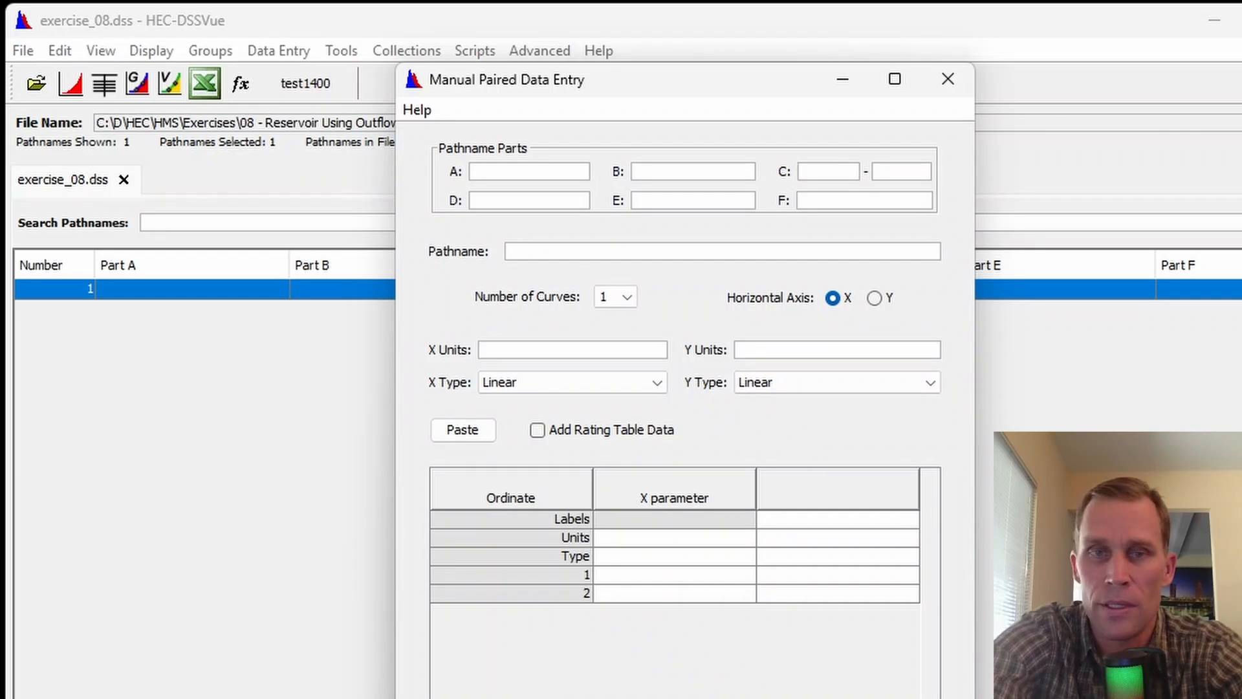
text(STORAGE)
key(Tab)
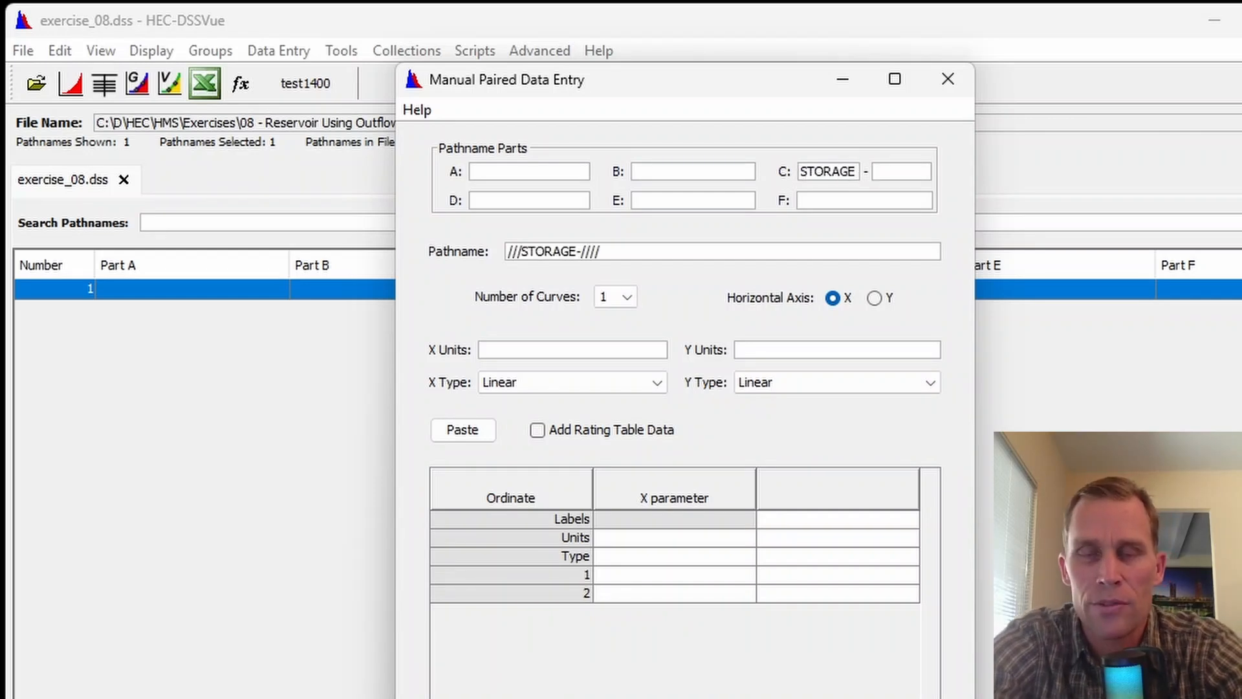
text(DISCHRAGE)
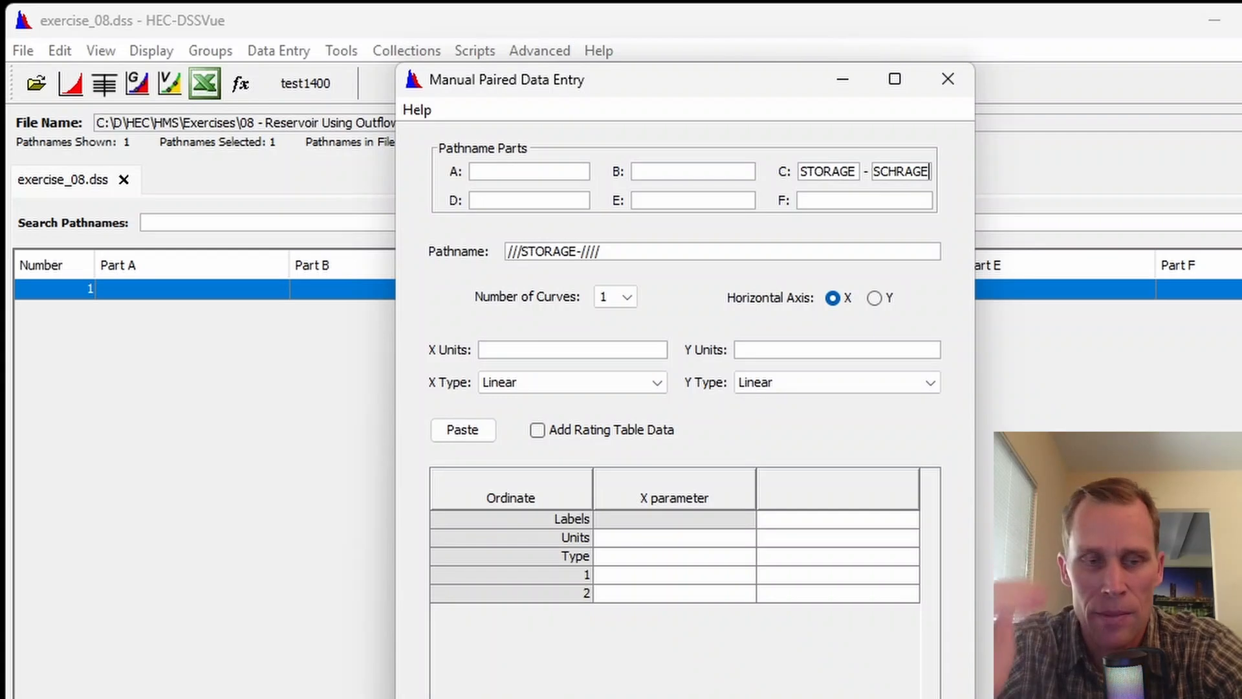
key(BackSpace)
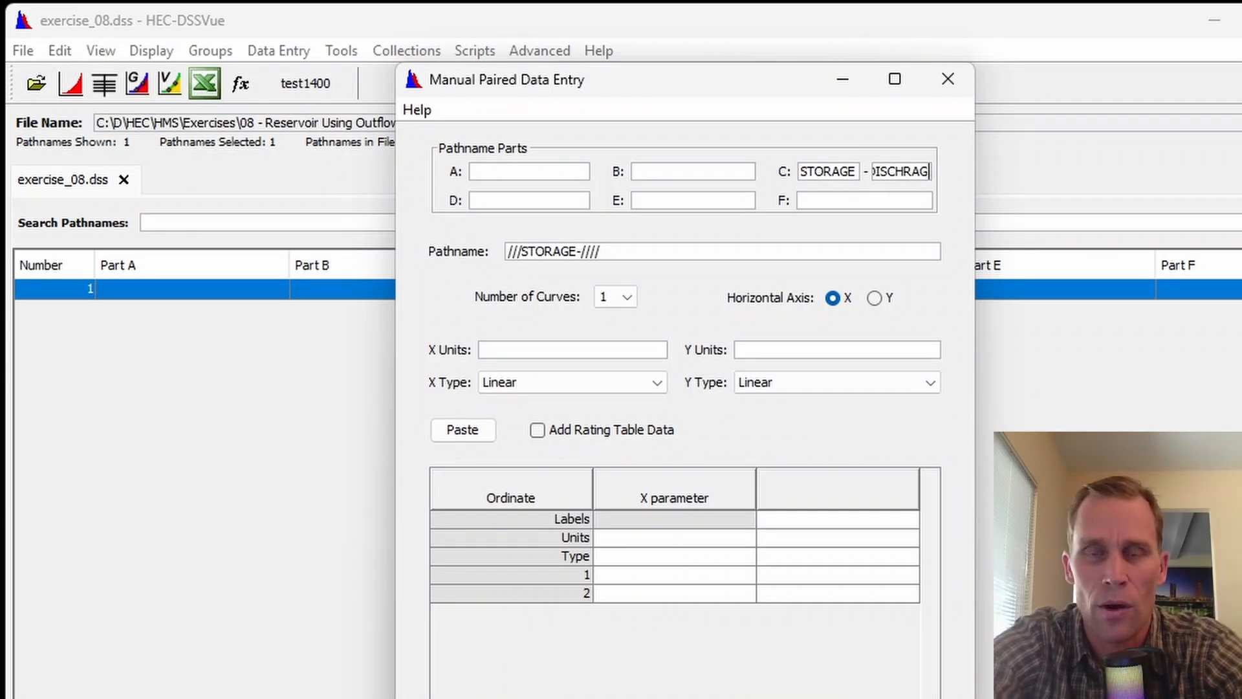
key(BackSpace)
key(BackSpace)
key(BackSpace)
key(BackSpace)
key(BackSpace)
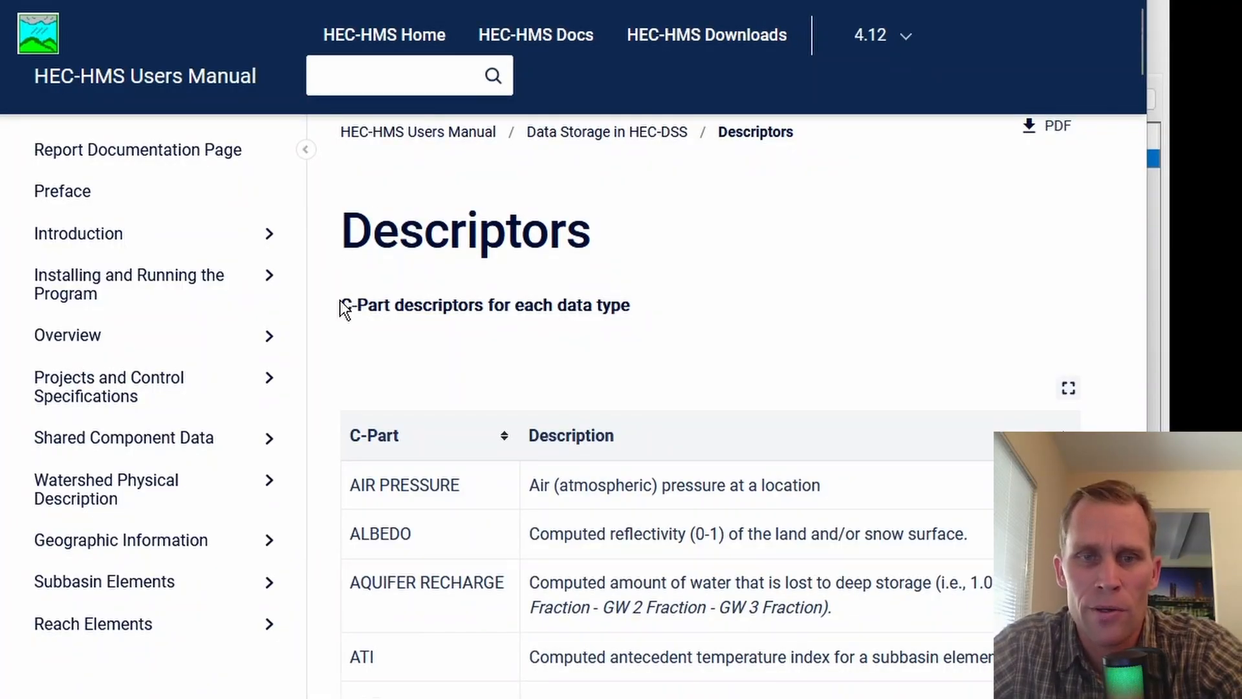
- Review the table of C-Part descriptors for each data type in the HEC-HMS Users Manual
drag(343, 306, 632, 319)
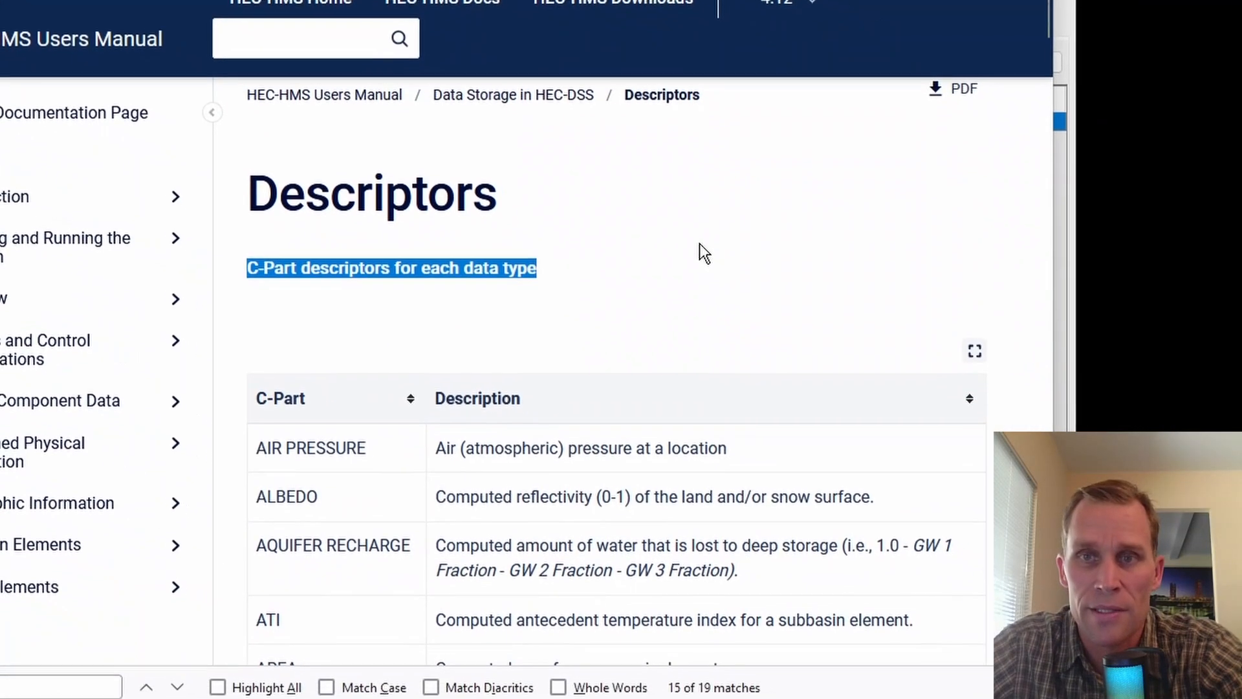
scroll(704, 253, down, 3)
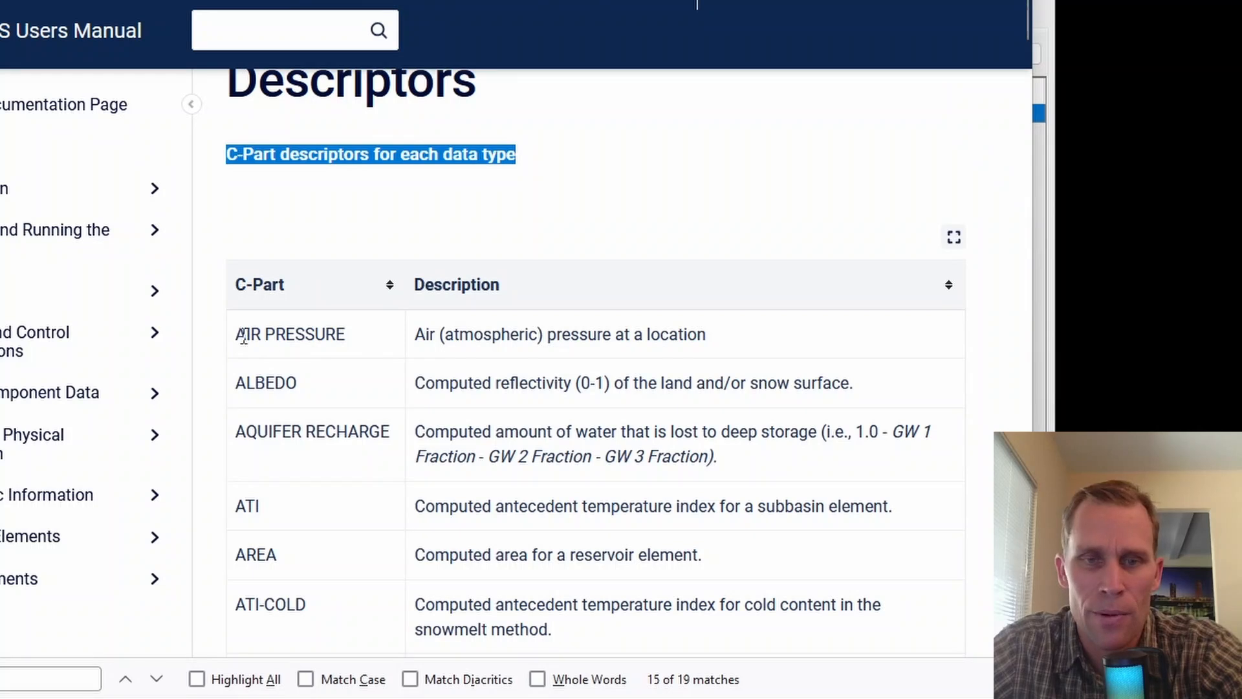
drag(243, 335, 345, 335)
drag(234, 383, 320, 391)
drag(255, 431, 390, 434)
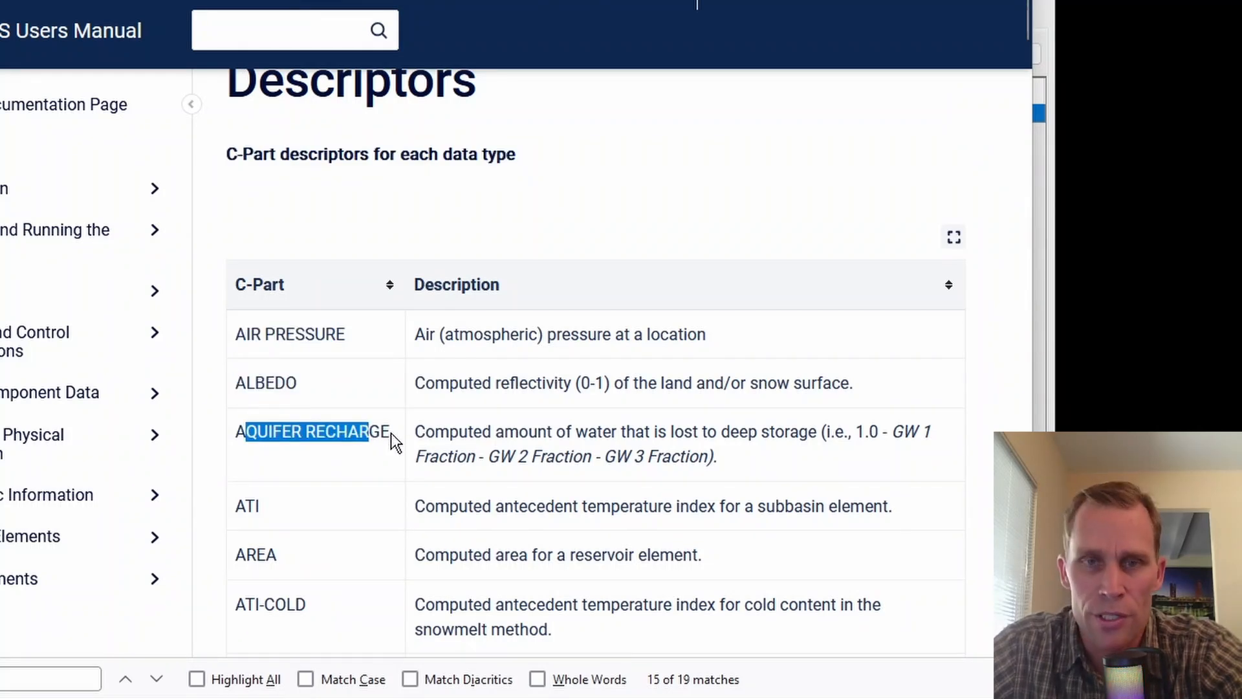
click(518, 211)
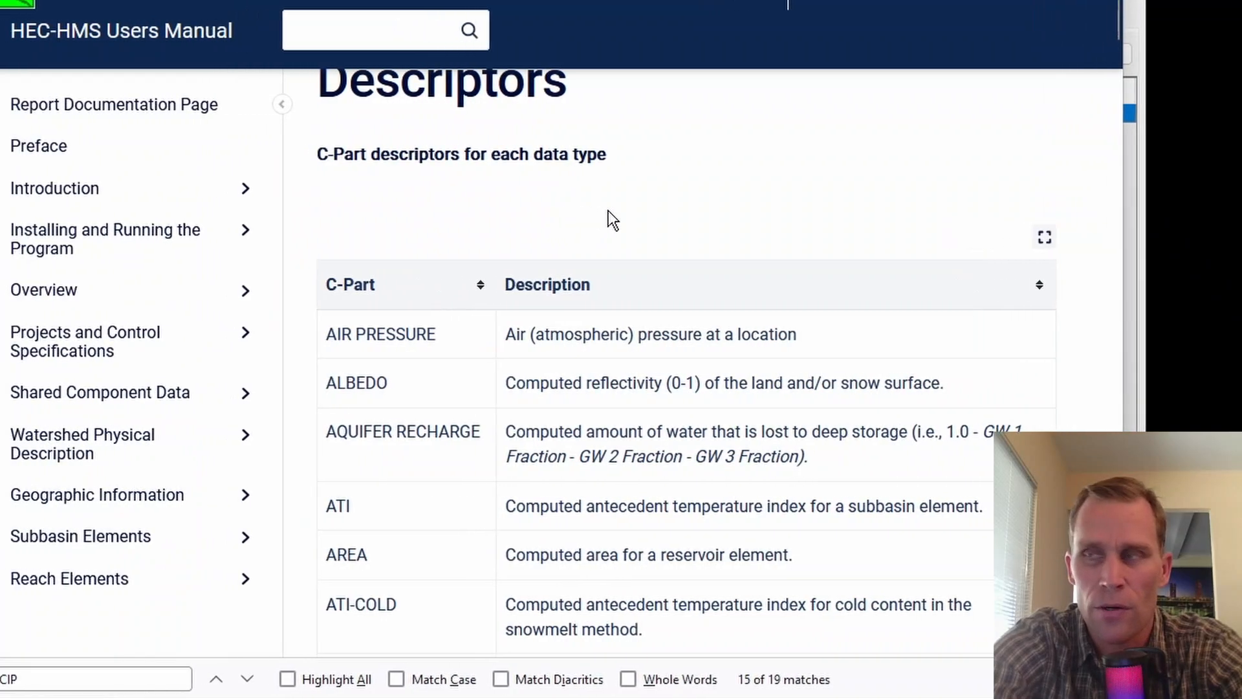
- Search the descriptors page for STORAGE to find the C-Part of a manually entered storage-discharge function
key(ctrl+f)
text(ST)
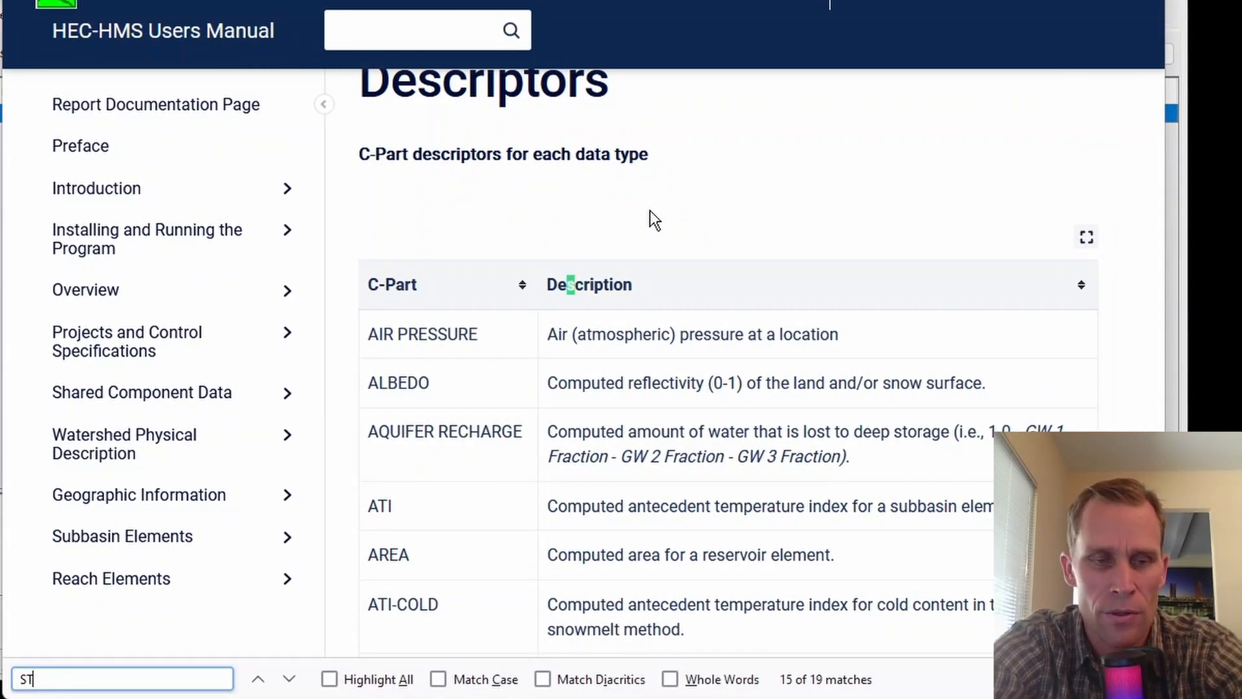
text(ORAGE)
key(Return)
key(Return)
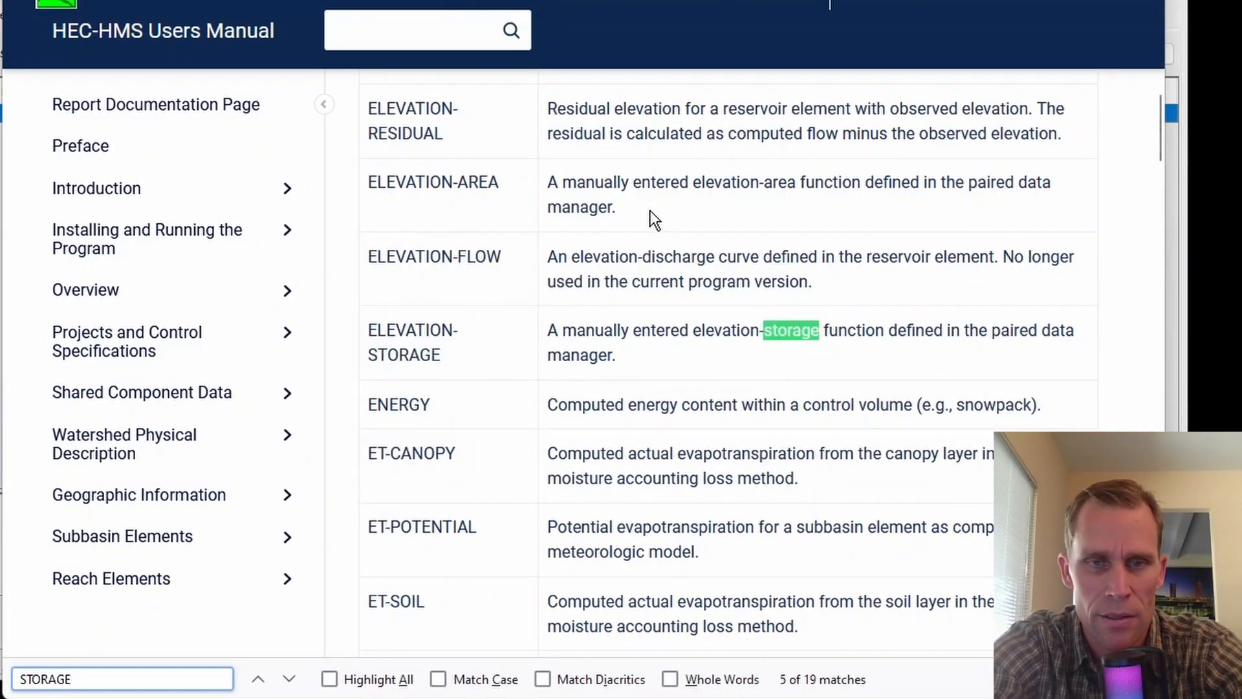
key(Return)
key(Return)
key(Return)
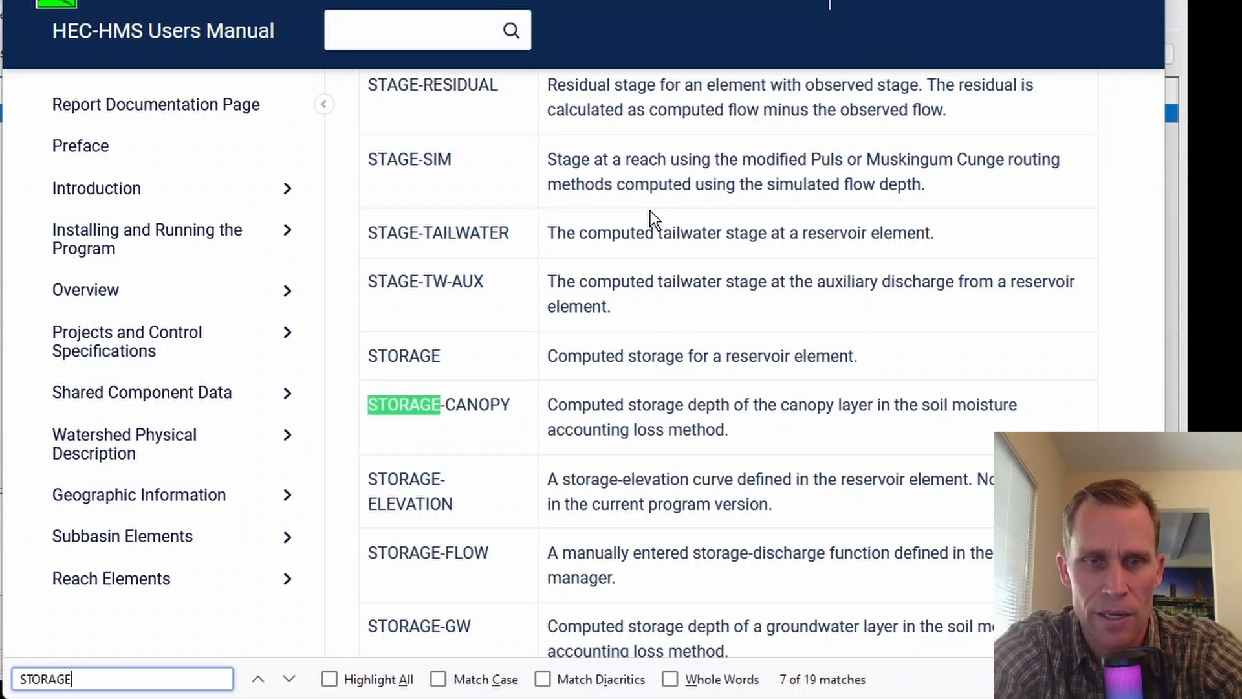
key(Return)
key(Return)
key(Return)
key(Return)
key(Return)
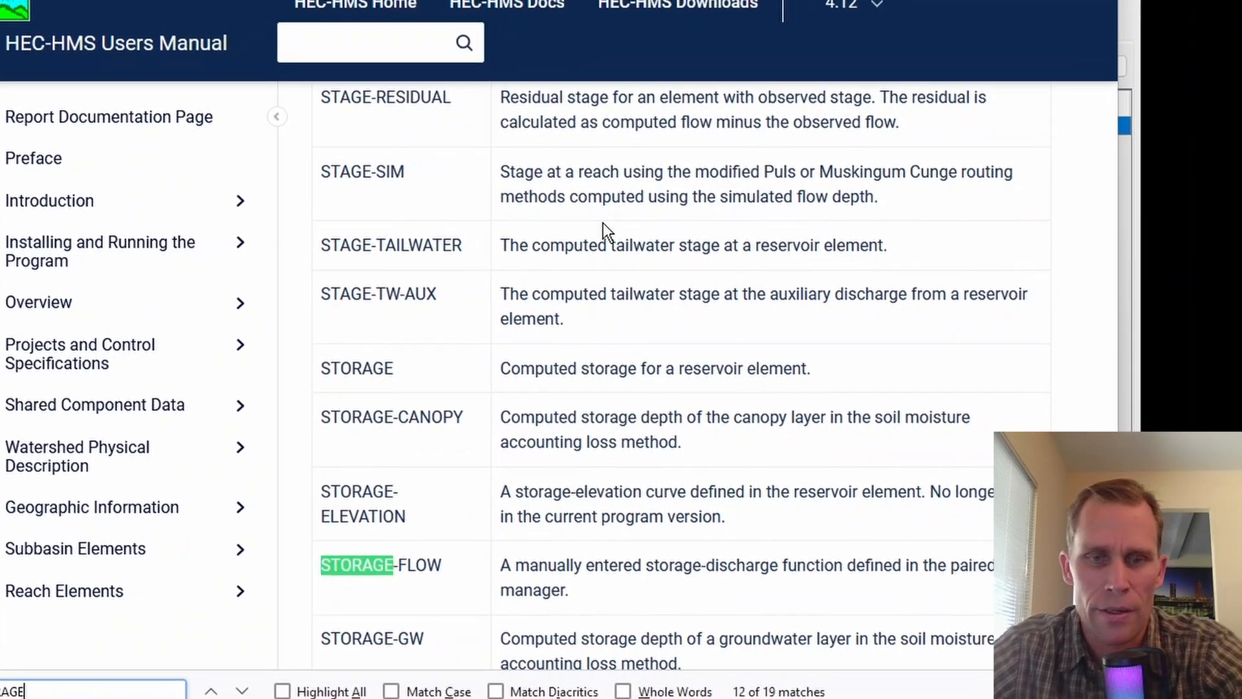
scroll(650, 211, down, 1)
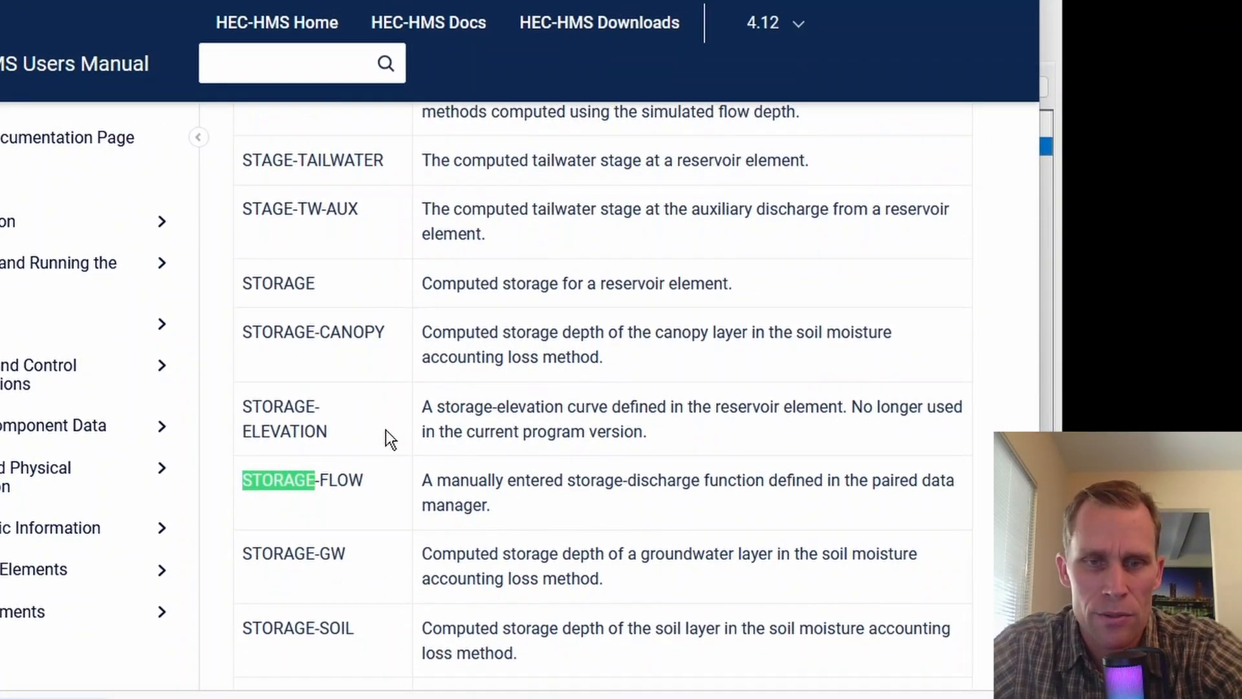
drag(359, 479, 270, 494)
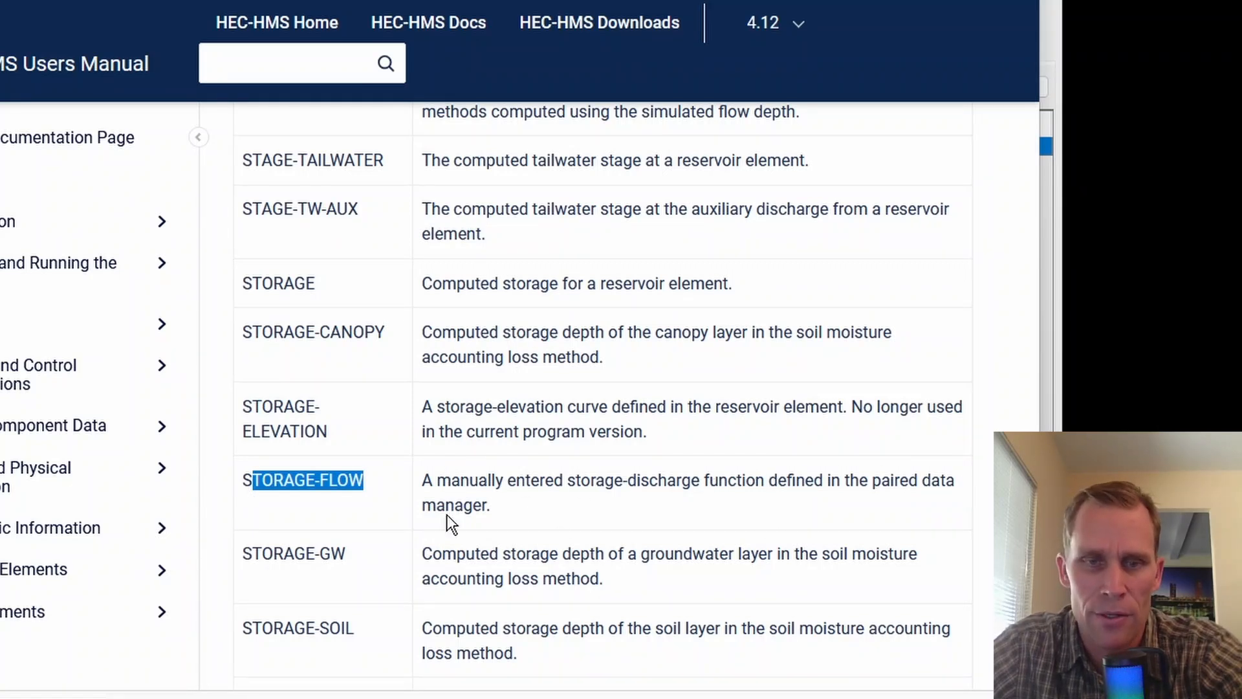
- Copy FLOW from the manual's STORAGE-FLOW descriptor into the second half of pathname part C, and check the full pathname
double_click(335, 491)
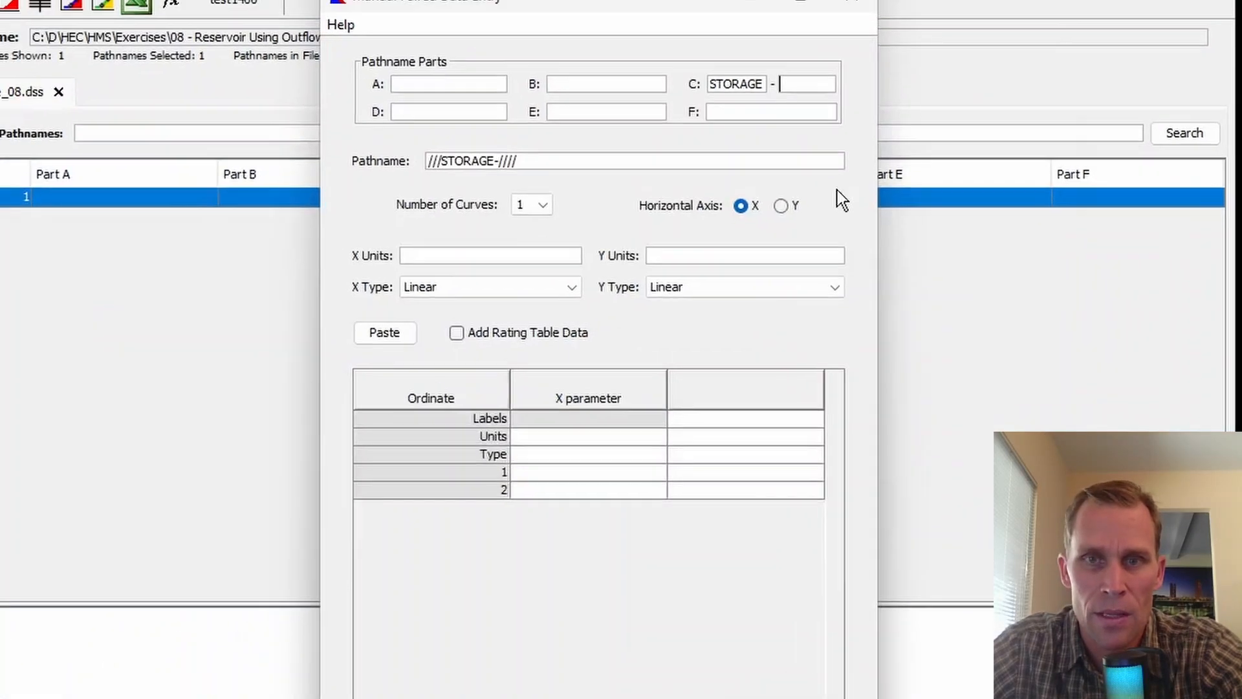
key(ctrl+v)
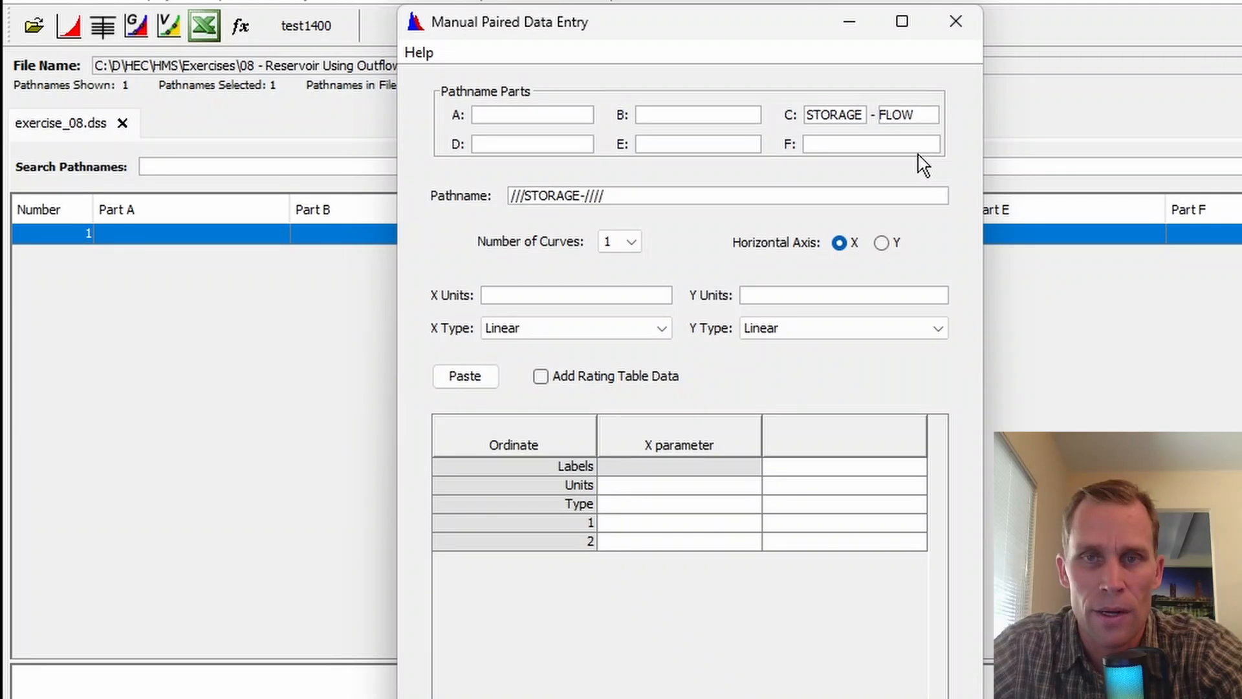
key(Tab)
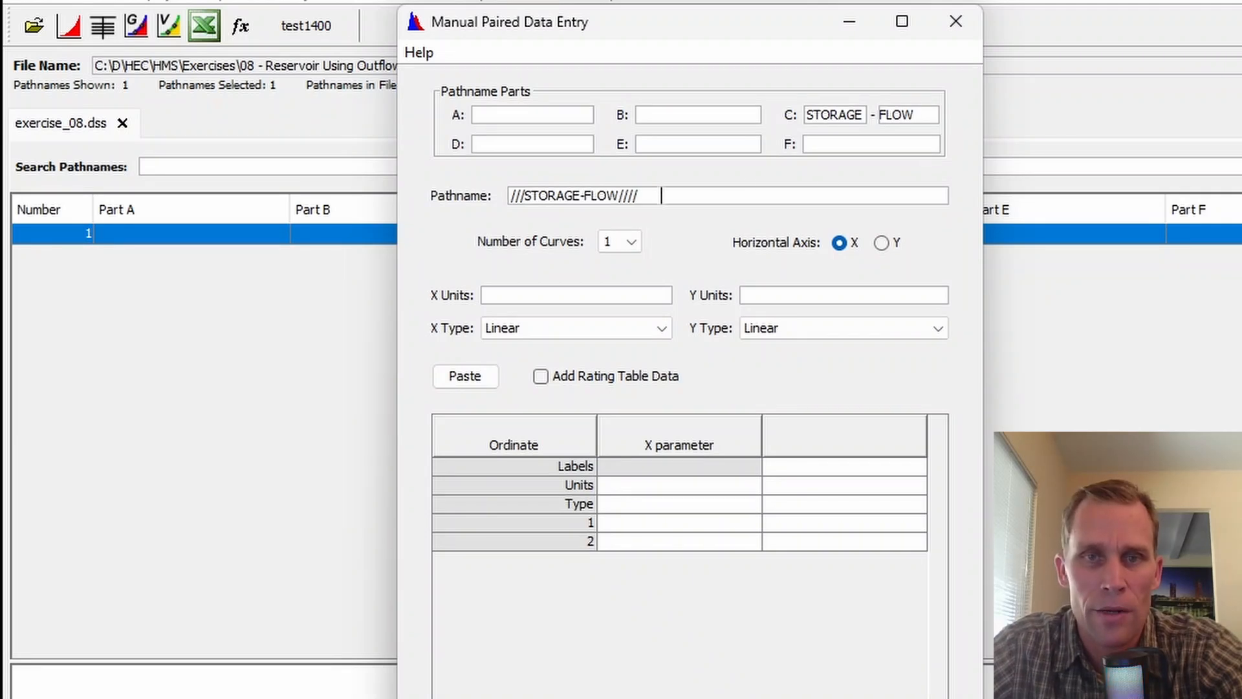
drag(661, 195, 481, 188)
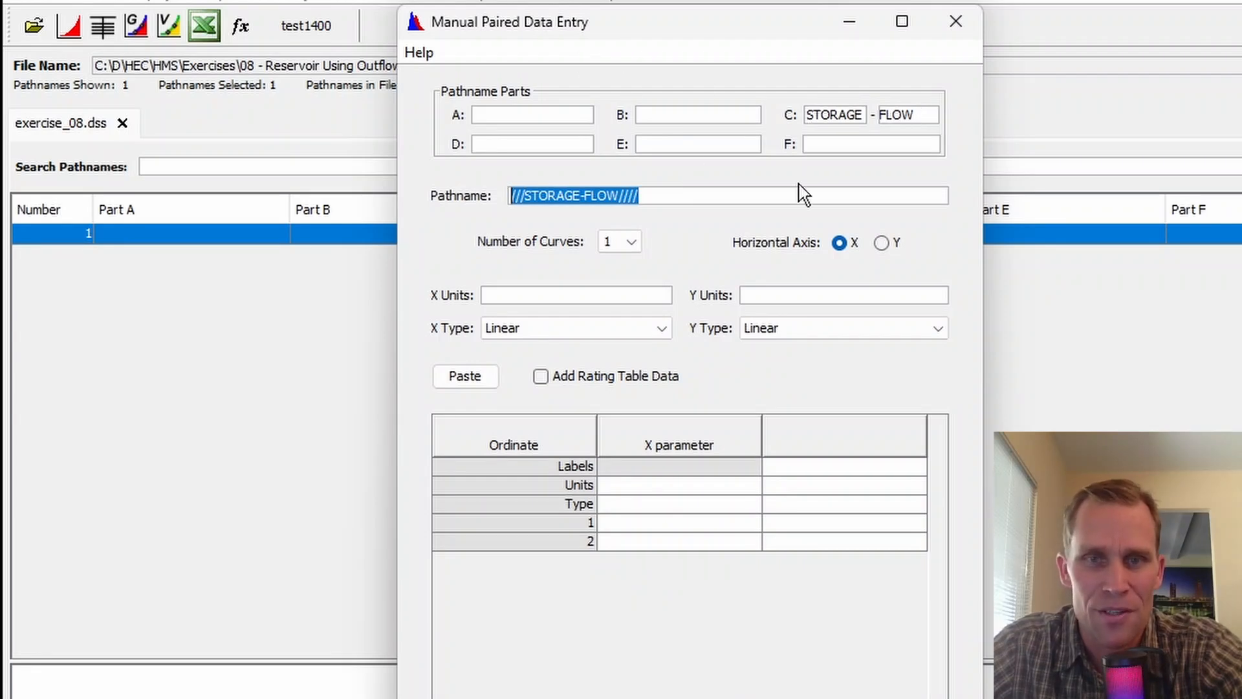
- Set the X units to ACRE-FT and the Y units to CFS for the storage-flow entry, keeping both types Linear
click(550, 295)
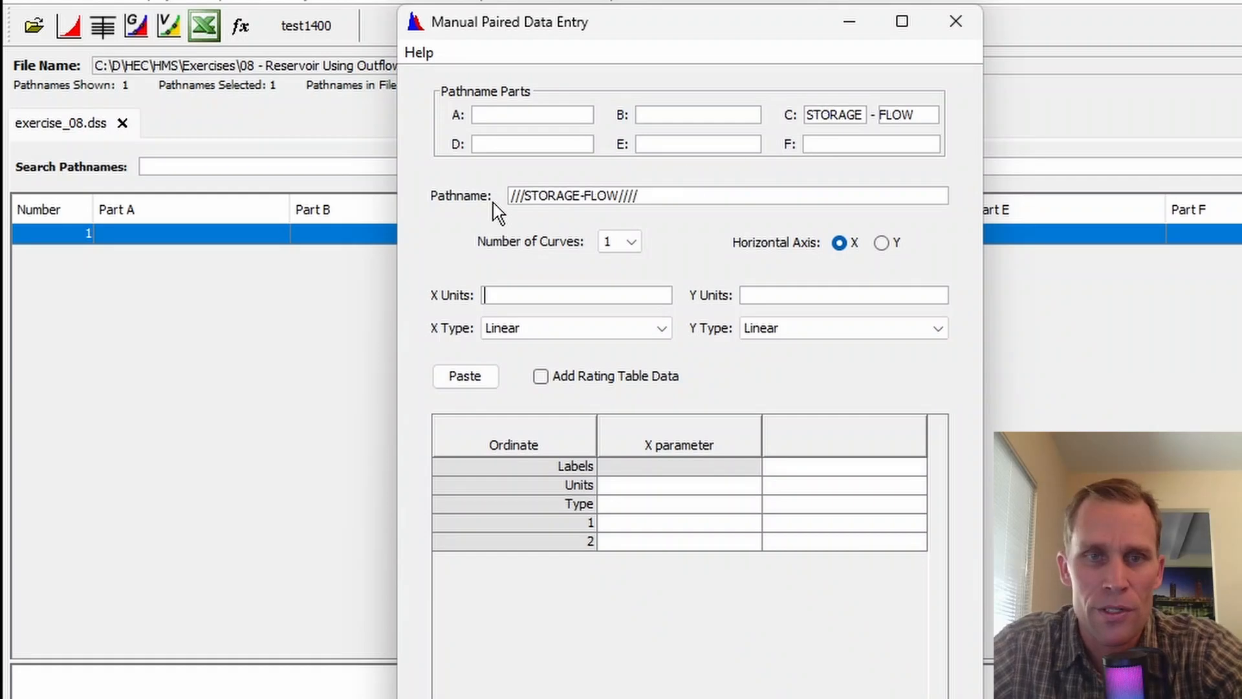
text(ACRE-FT)
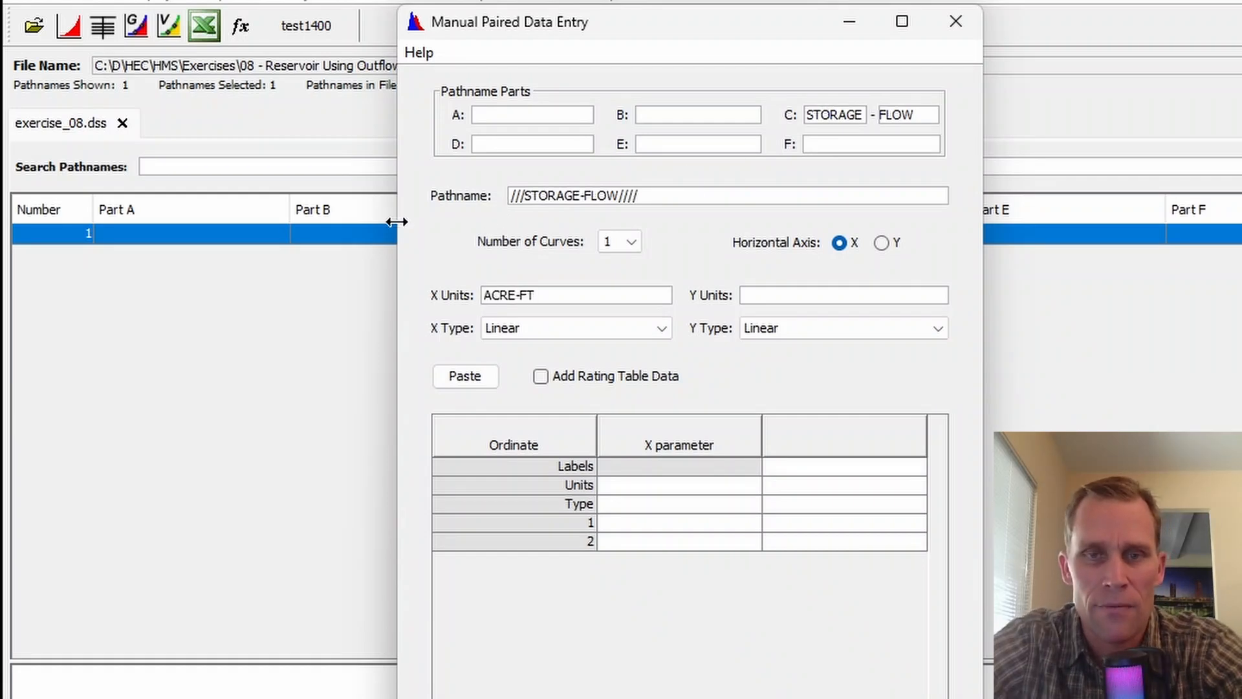
key(Tab)
key(Tab)
text(CFS)
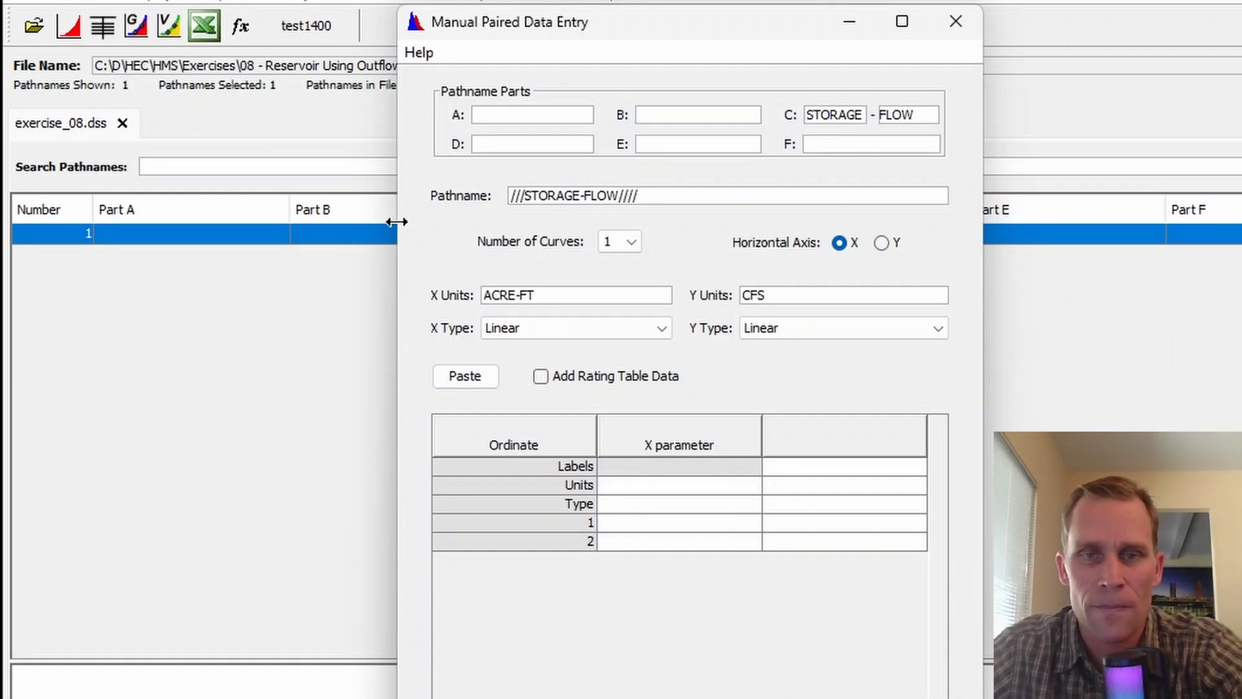
key(Tab)
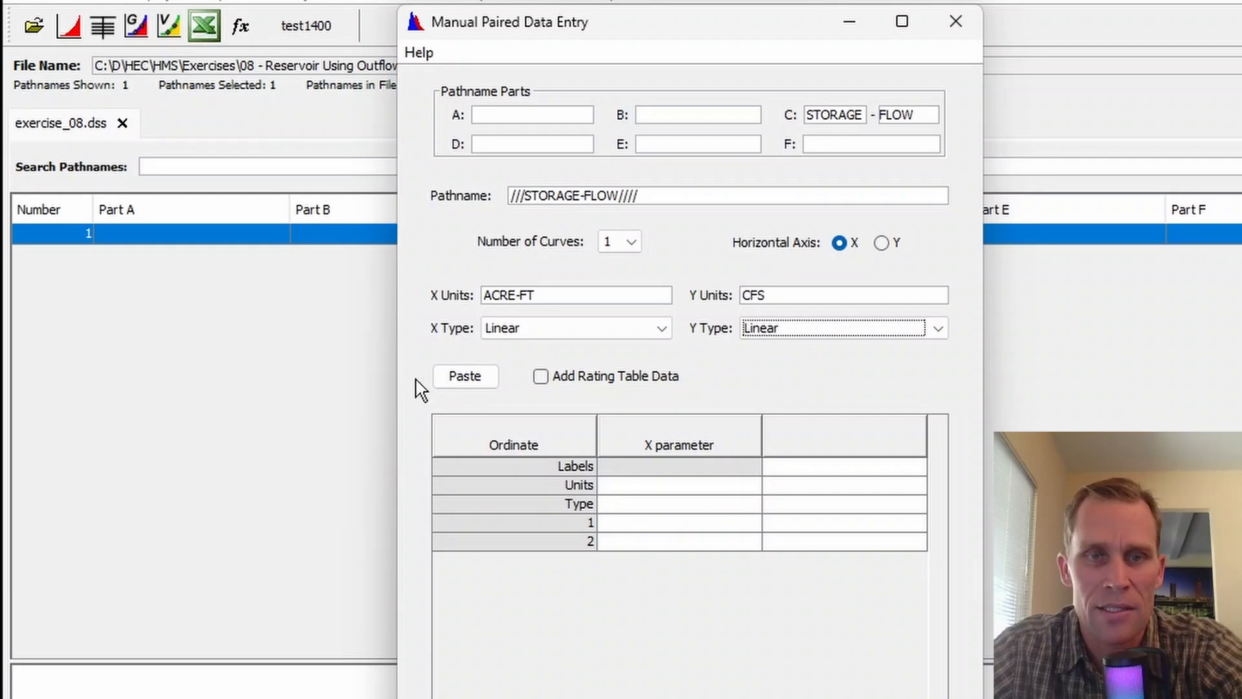
- Switch to the Excel workbook and examine the Storage and Discharge columns of the main reservoir table
click(646, 523)
key(alt+Tab)
click(485, 424)
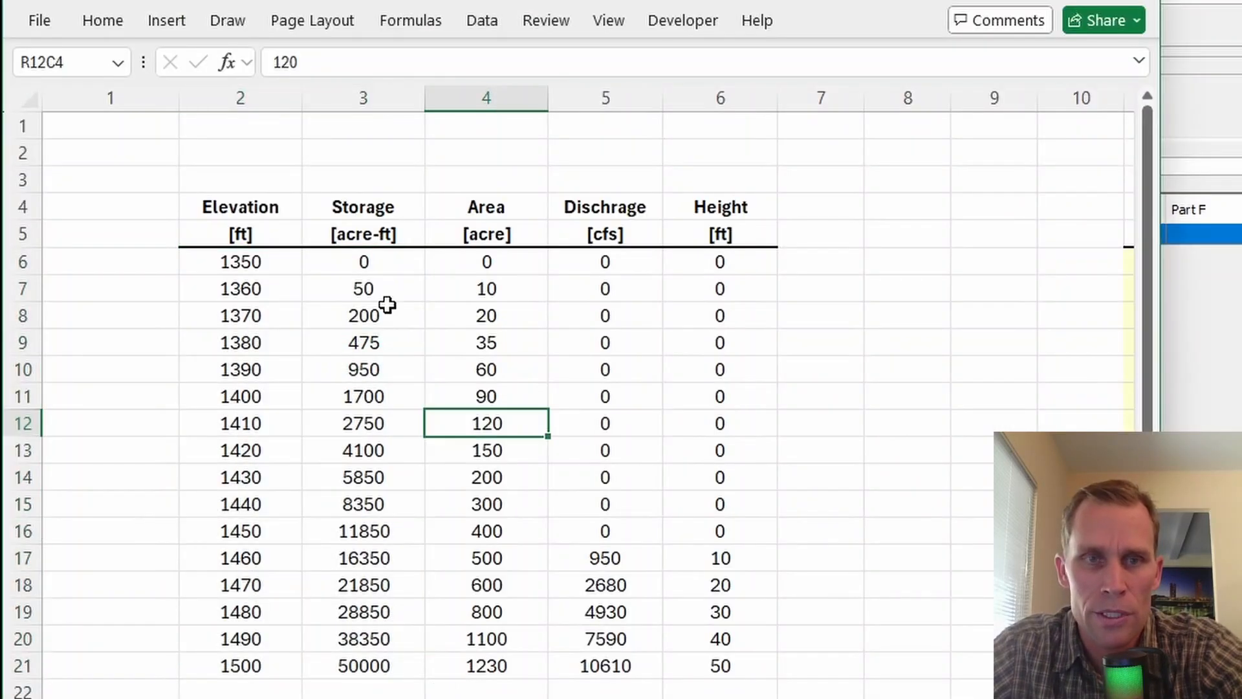
drag(378, 272, 369, 659)
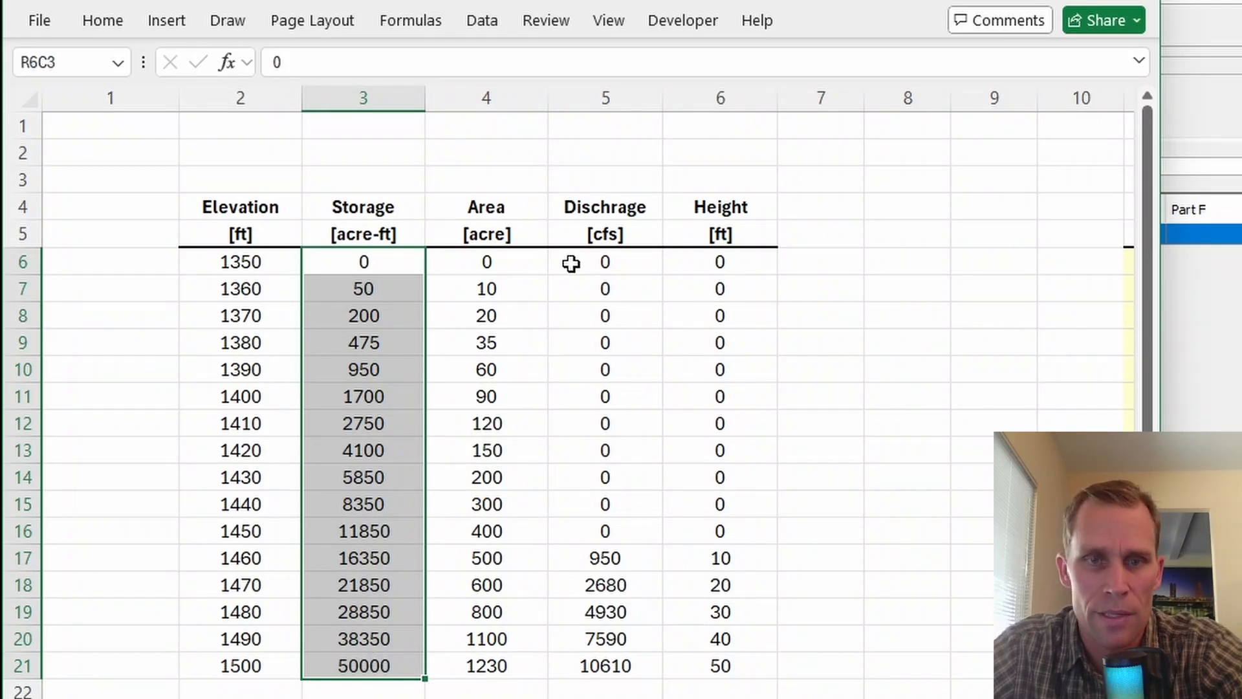
drag(572, 262, 580, 662)
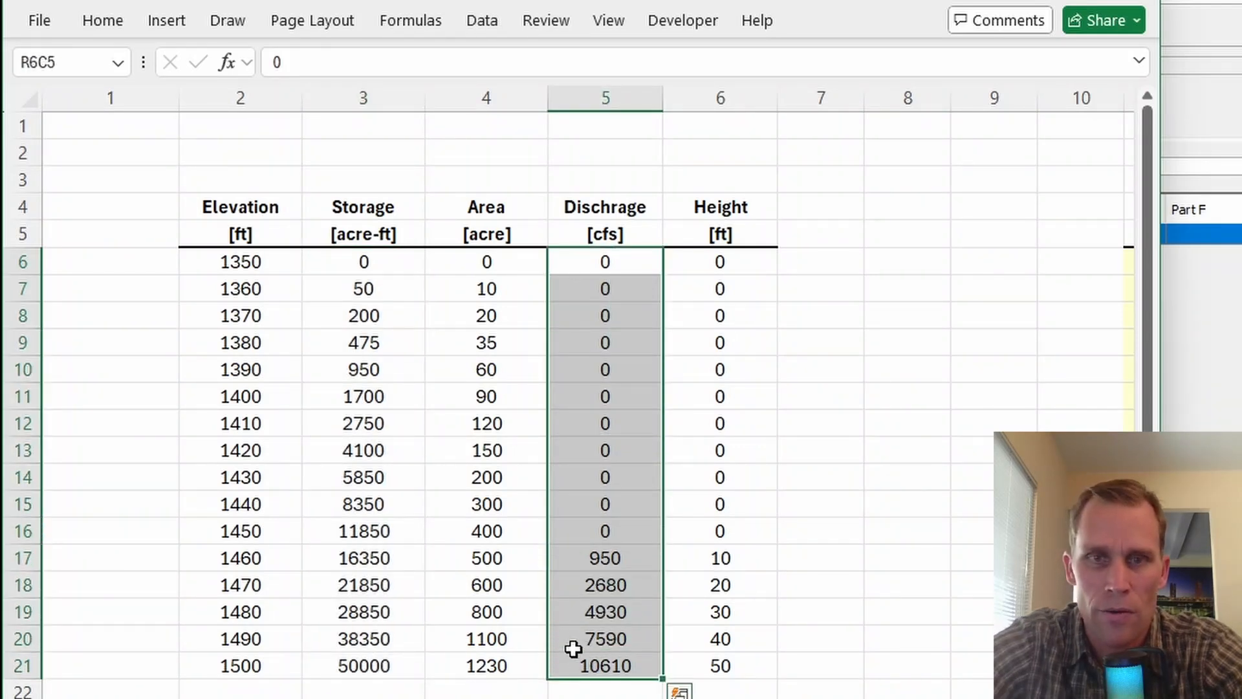
- Copy all values of the workbook's separate two-column Storage and Discharge table, from 0 to 50000 acre-ft
key(Right)
key(Right)
key(Right)
key(Right)
key(Right)
key(Right)
key(Right)
key(Right)
key(Right)
key(Right)
key(Left)
key(Left)
key(Left)
key(Left)
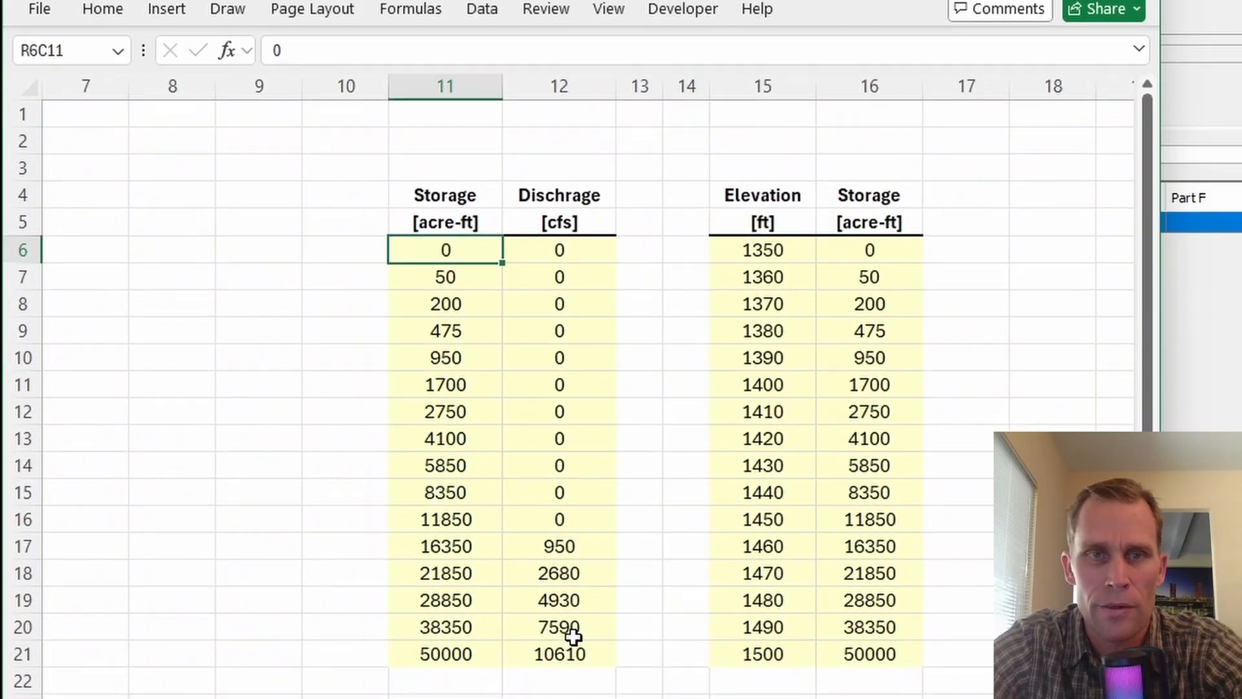
key(shift+Right)
key(ctrl+shift+Down)
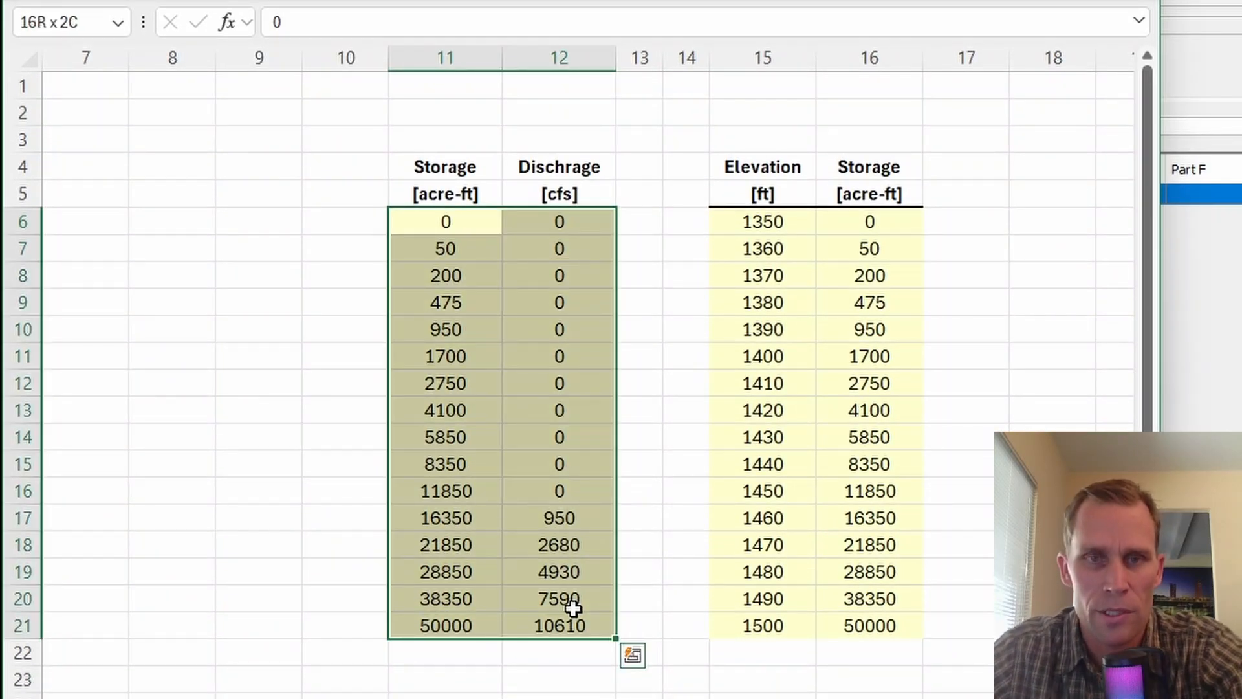
key(ctrl+c)
- Paste the storage and discharge values into the HEC-DSSVue paired data table from ordinate 1, and save the record without returning to data entry
key(alt+Tab)
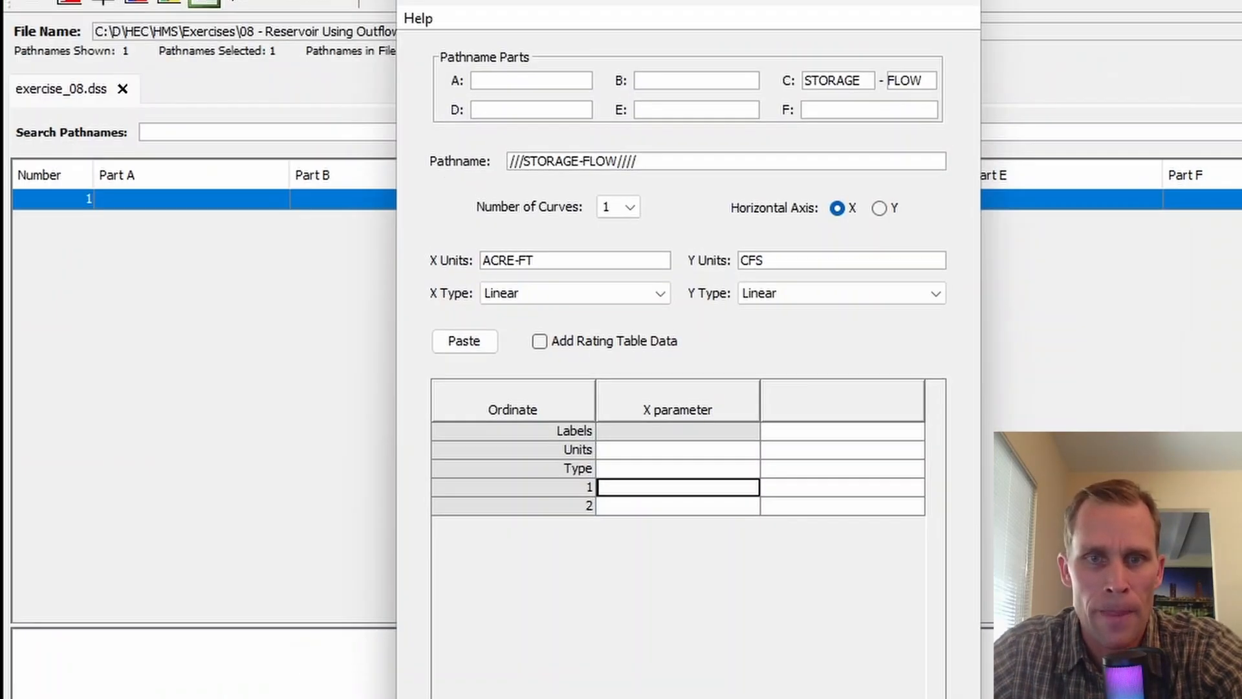
click(670, 507)
right_click(670, 507)
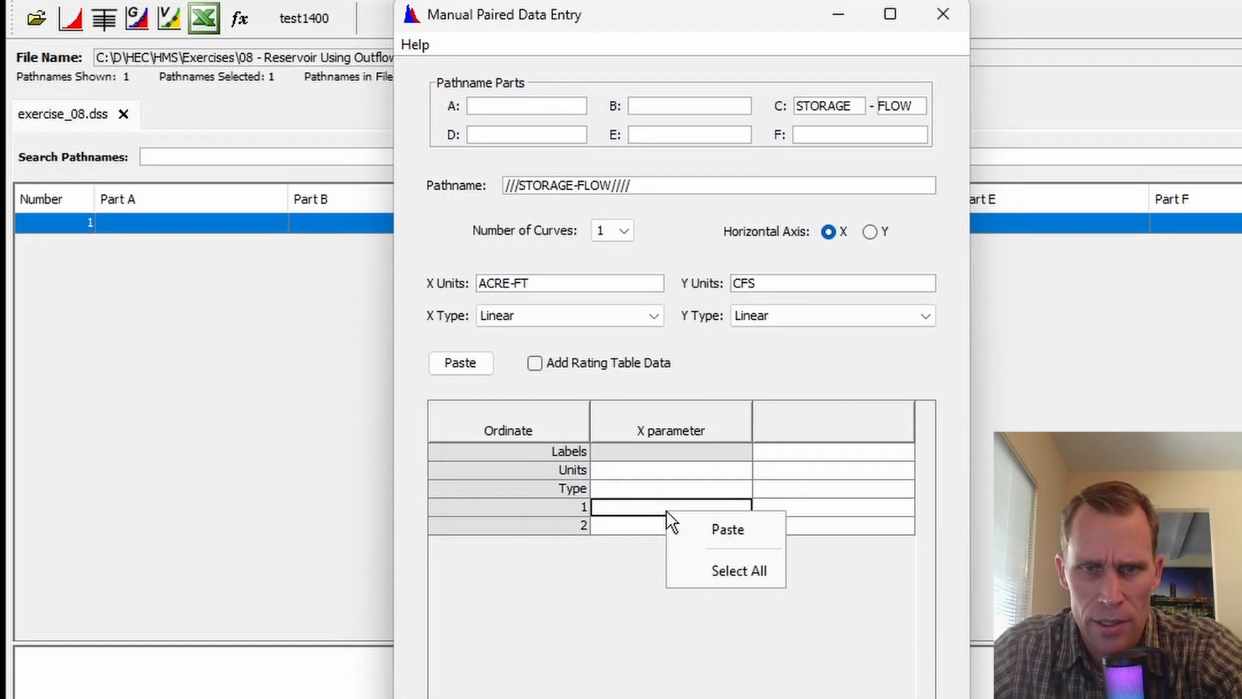
click(721, 526)
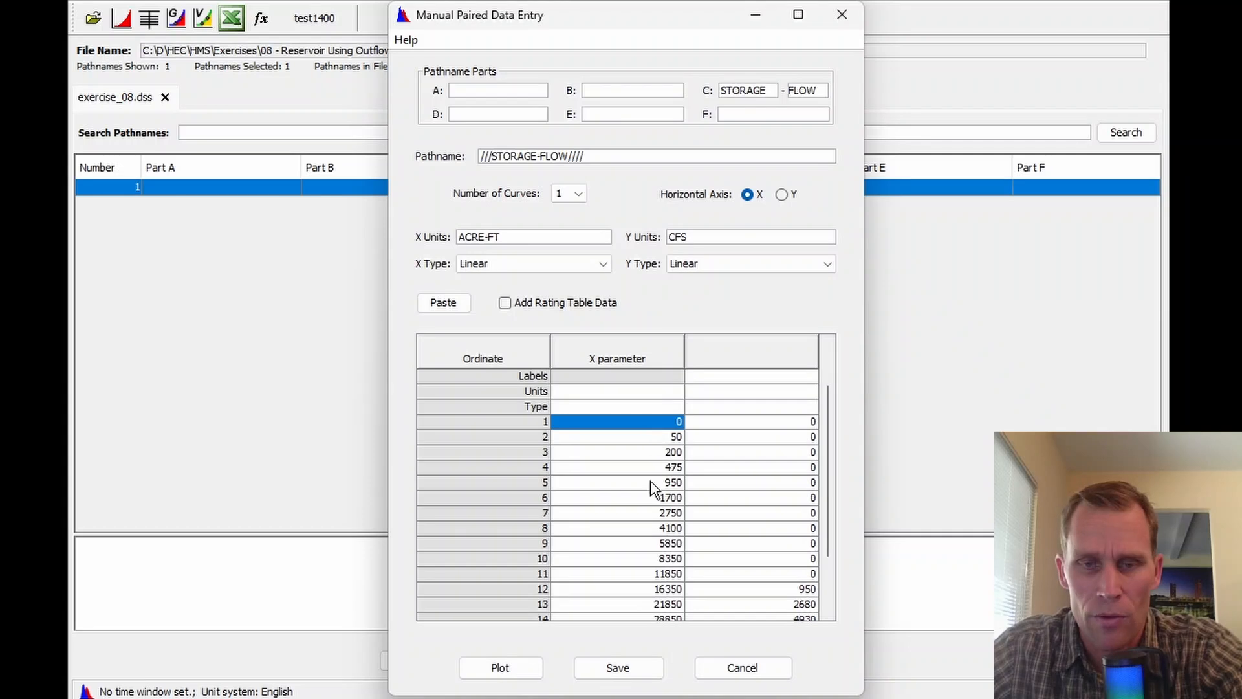
click(604, 666)
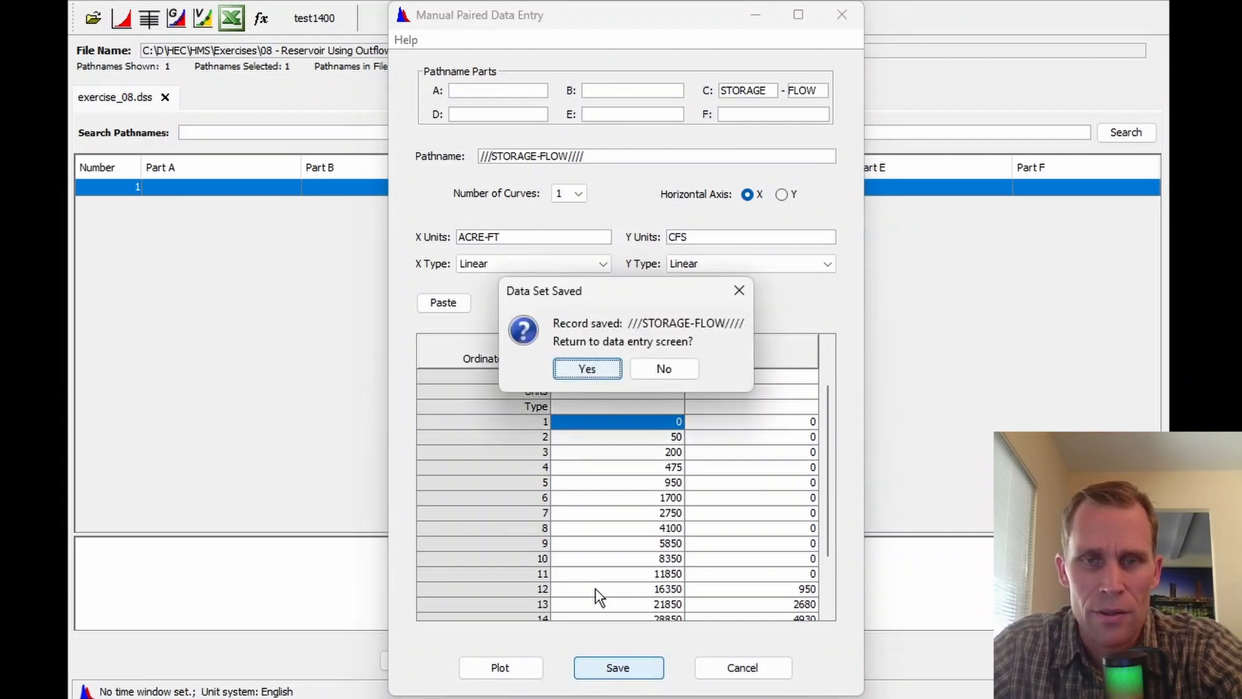
click(666, 366)
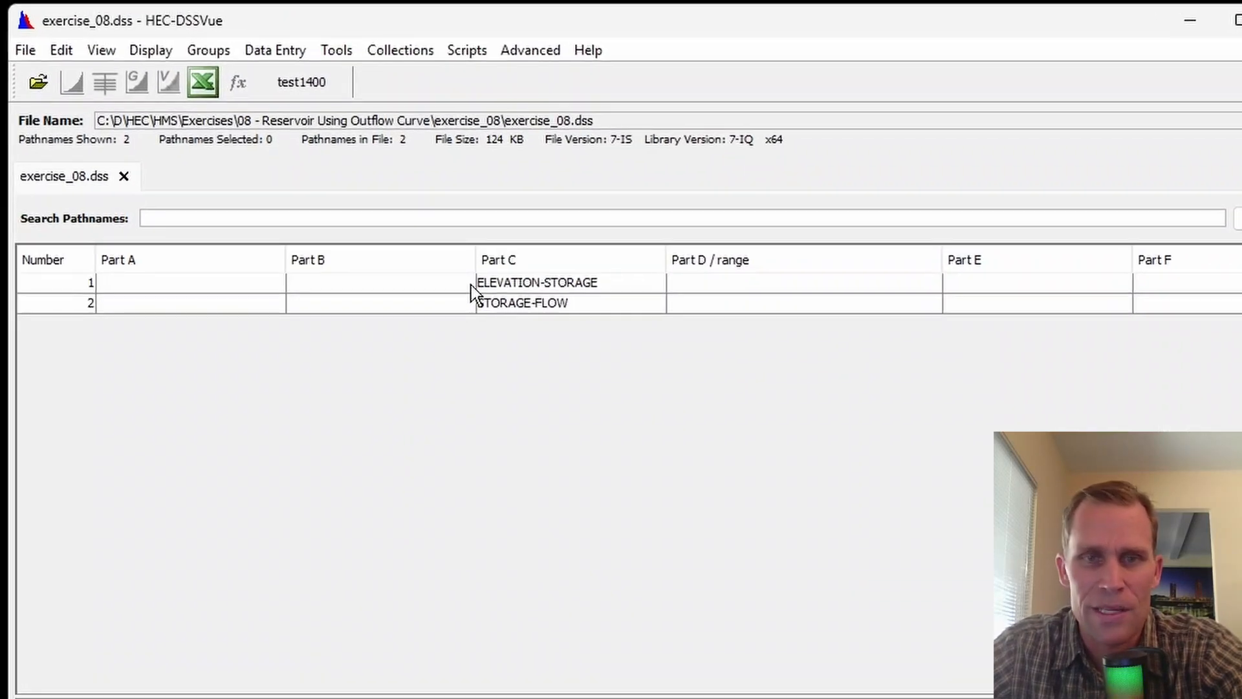
- Plot the STORAGE-FLOW record to inspect its curve, and close the plot
click(512, 307)
click(74, 81)
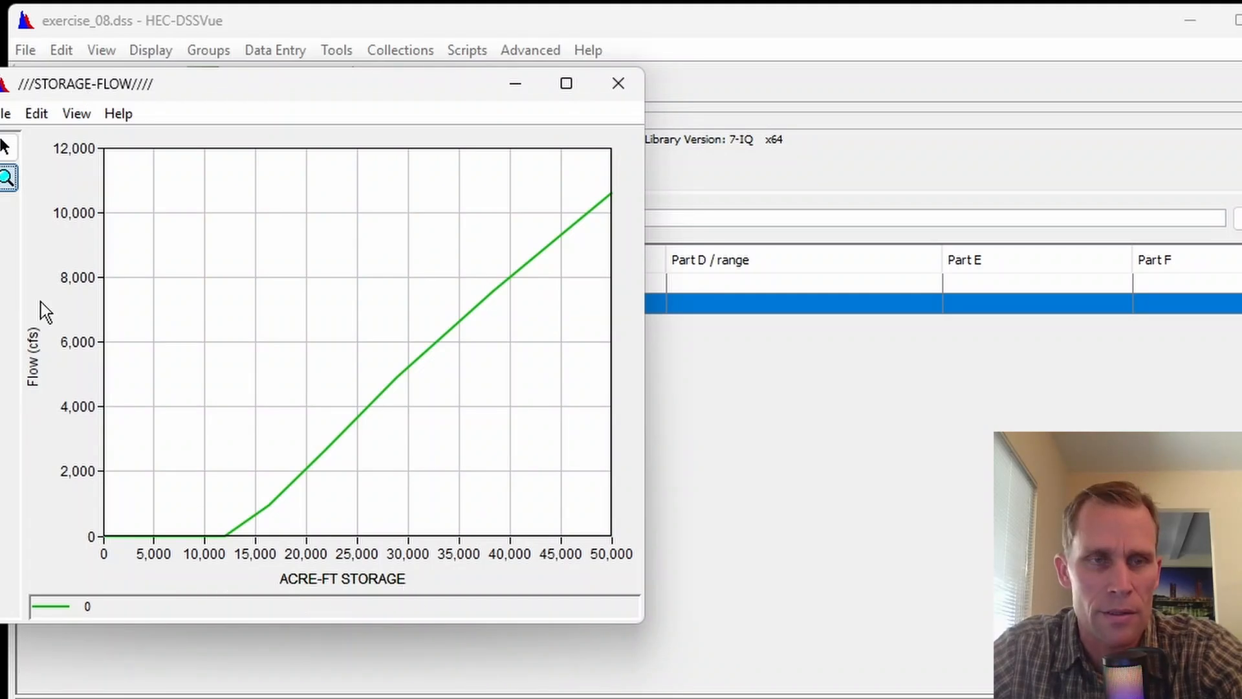
click(618, 83)
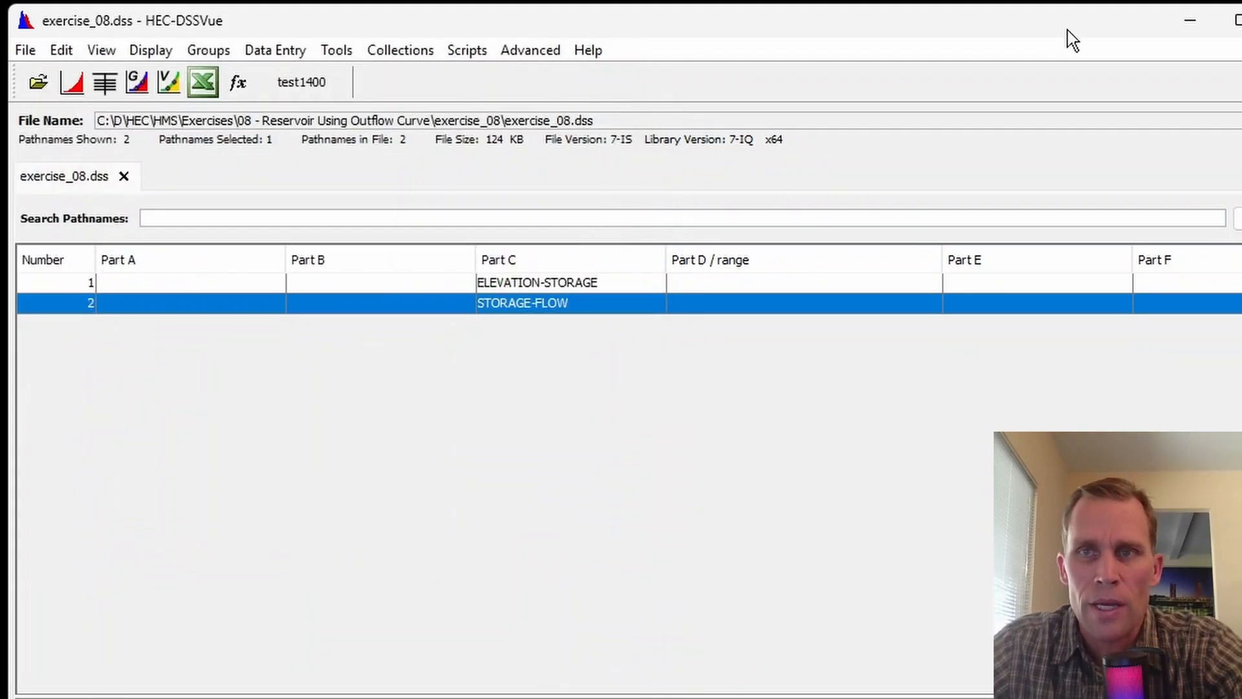
- Switch to HEC-HMS and set the data source of storage_discharge_res1 to Data Storage System (HEC-DSS)
click(1190, 23)
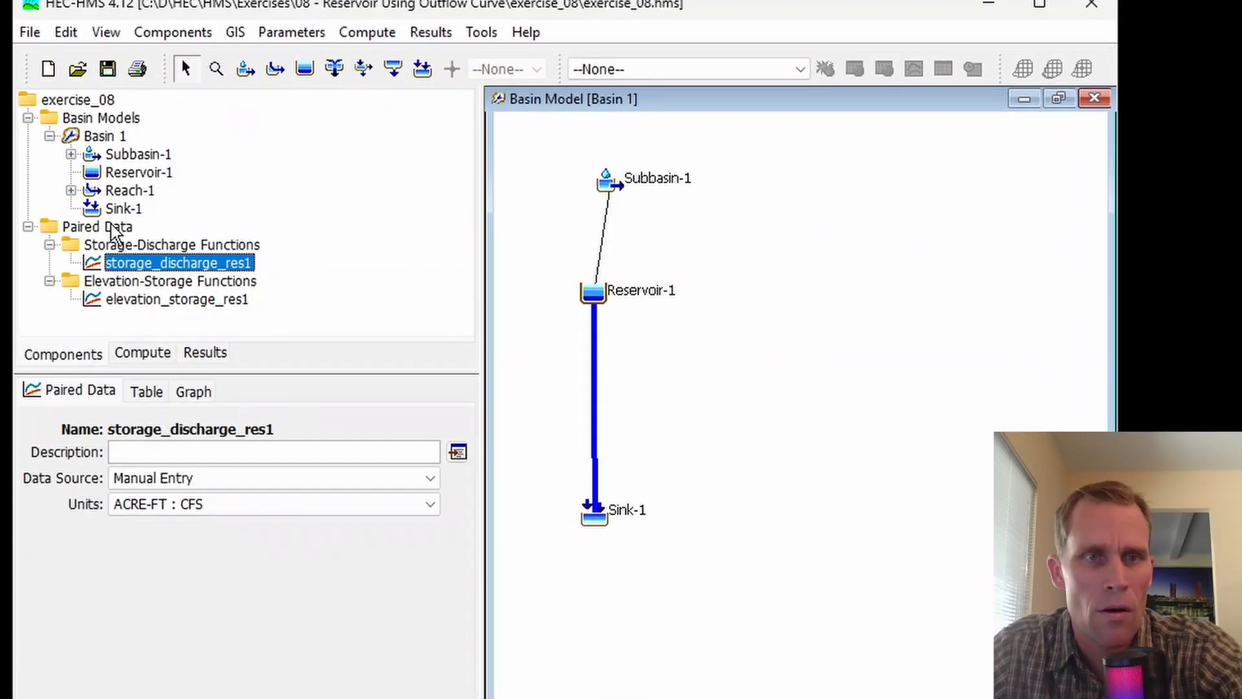
click(230, 264)
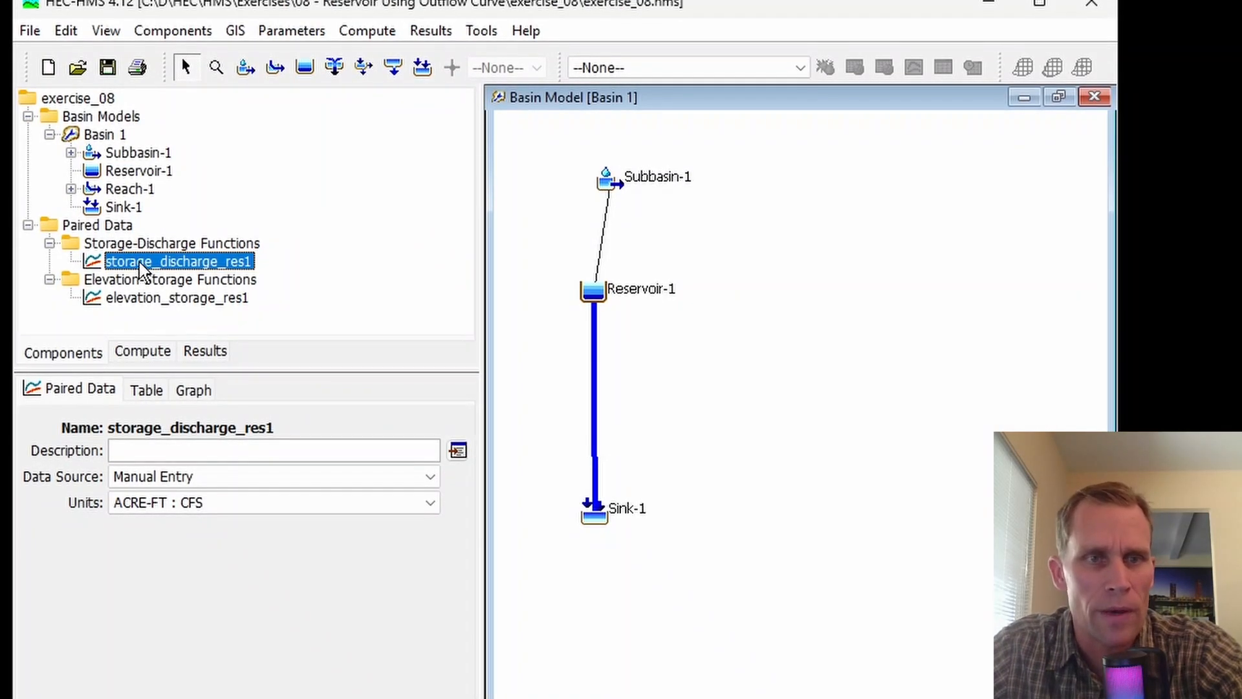
key(Down)
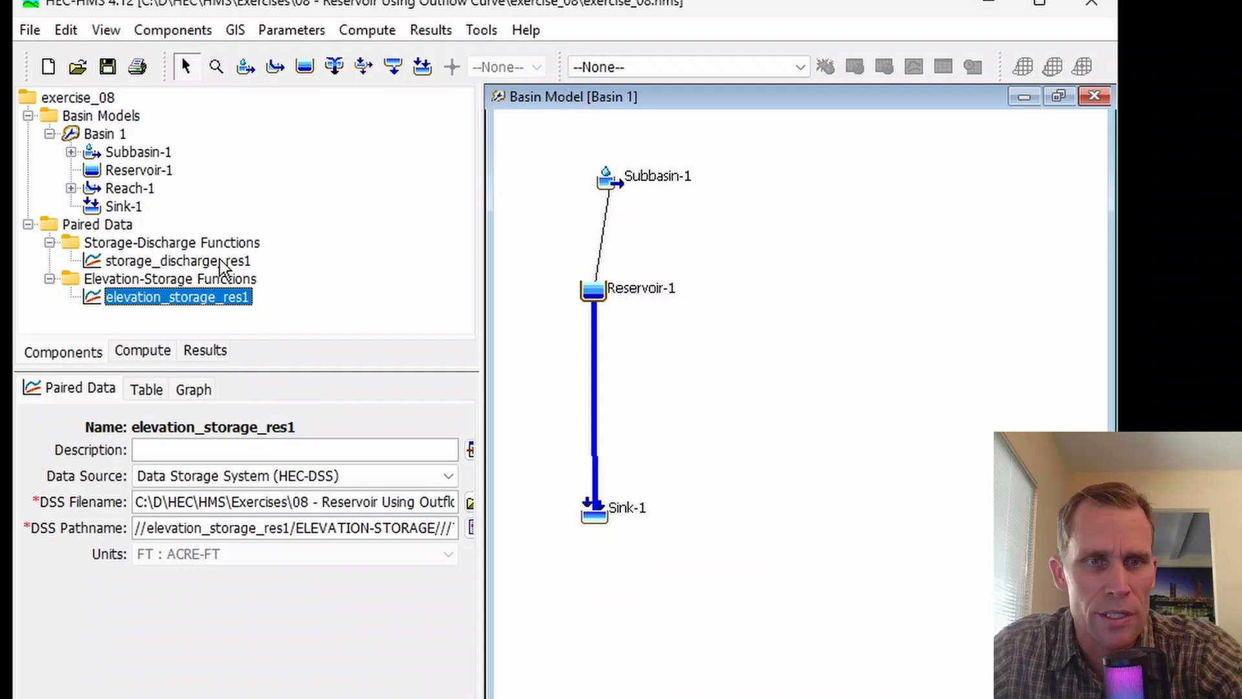
click(174, 262)
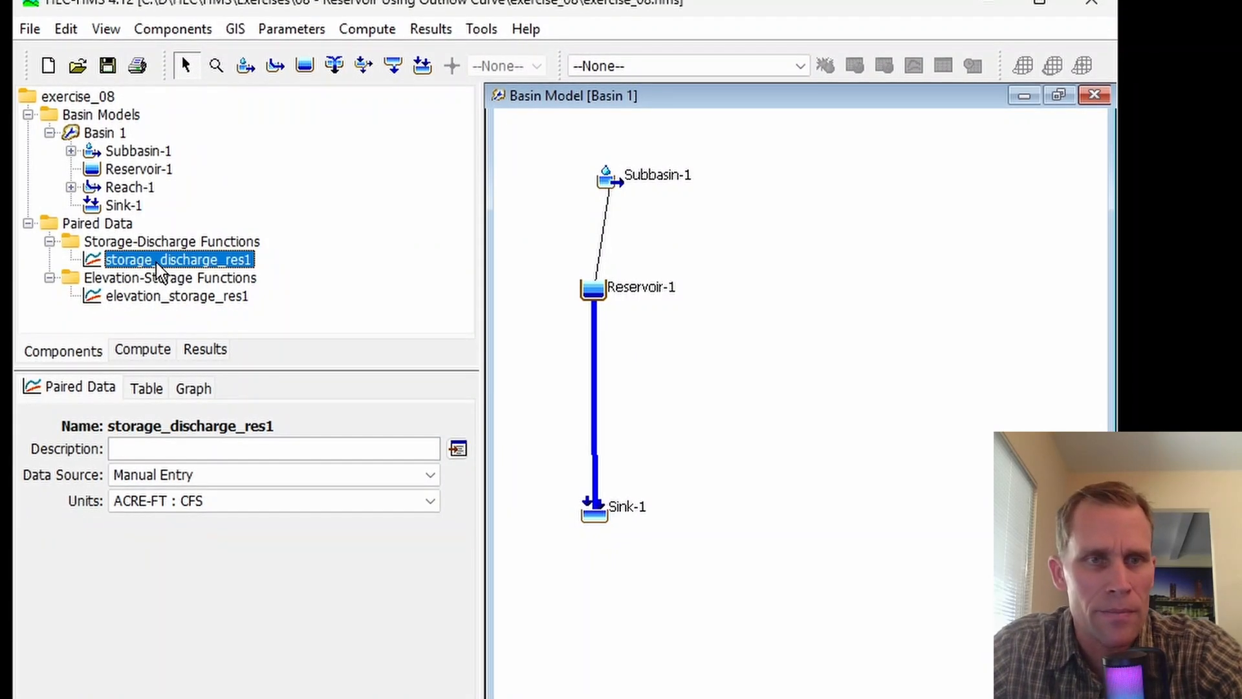
click(173, 476)
click(201, 495)
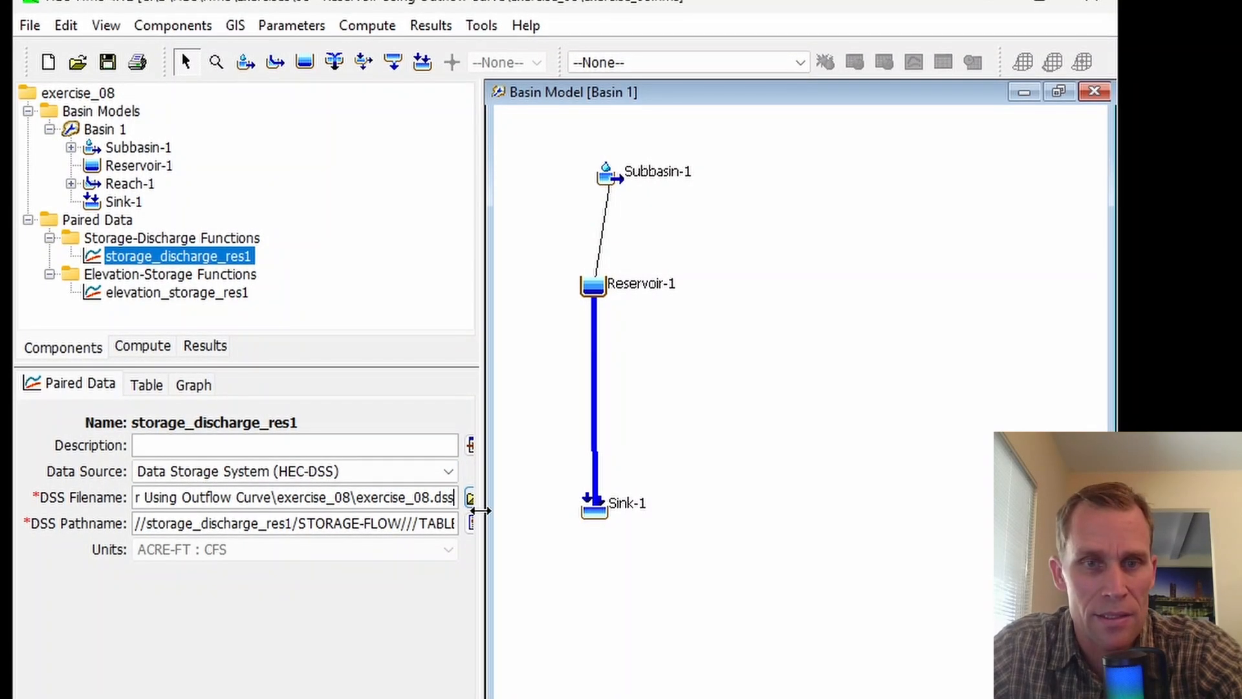
- Select exercise_08.dss from the exercise_08 folder as the DSS file of storage_discharge_res1, widening the component pane for room
drag(482, 514, 511, 531)
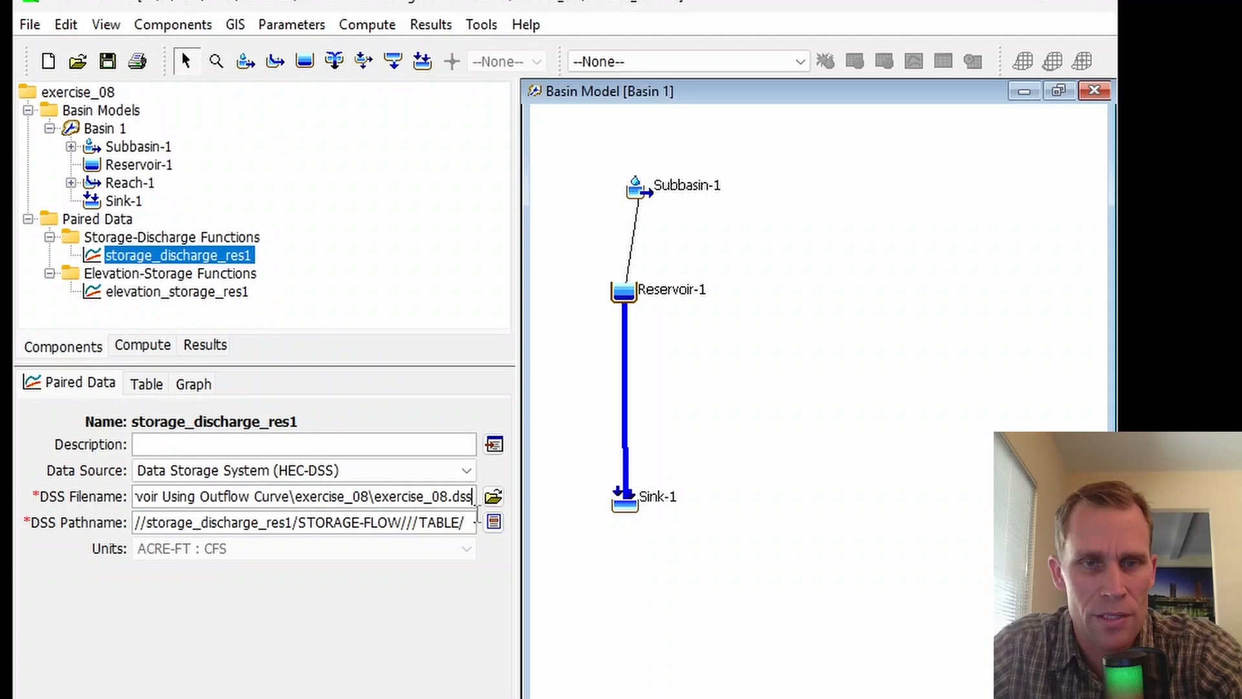
click(493, 498)
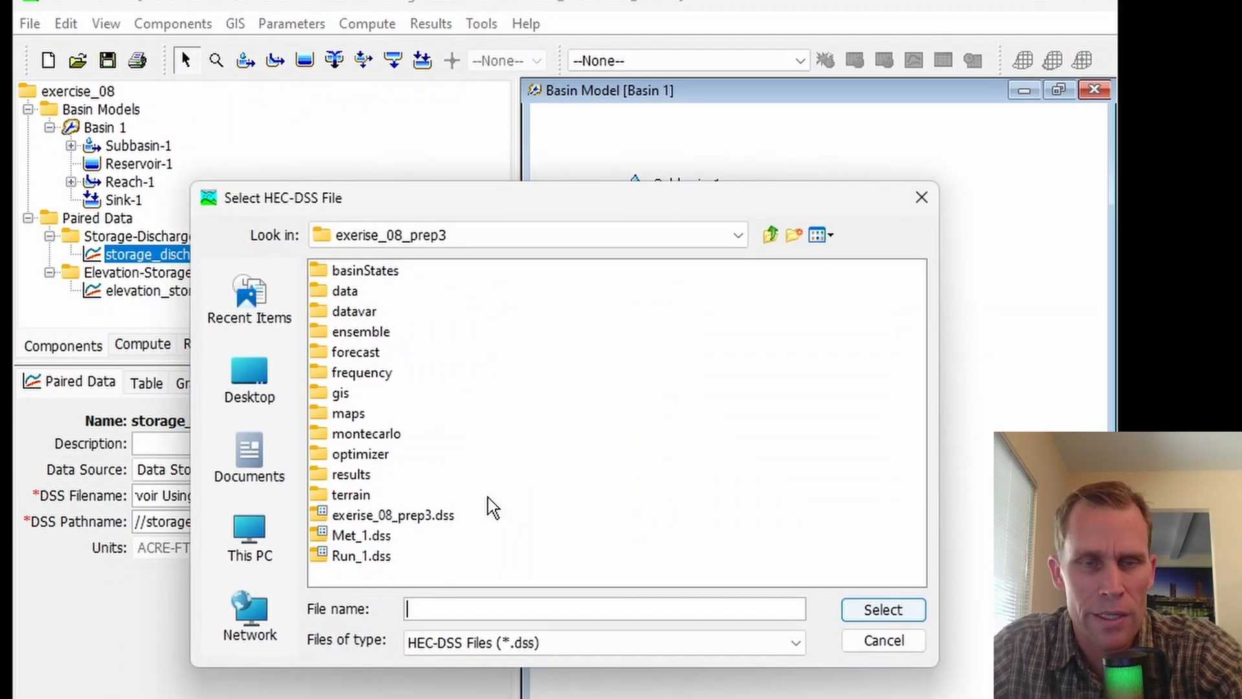
click(768, 234)
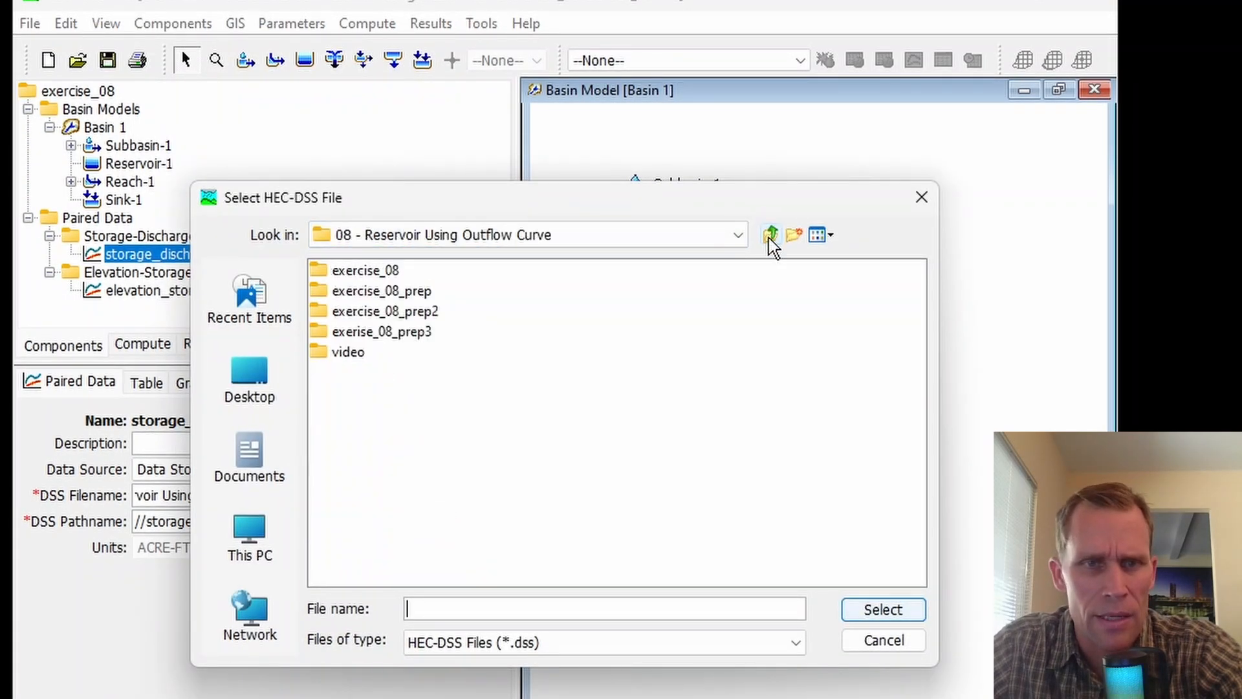
double_click(376, 272)
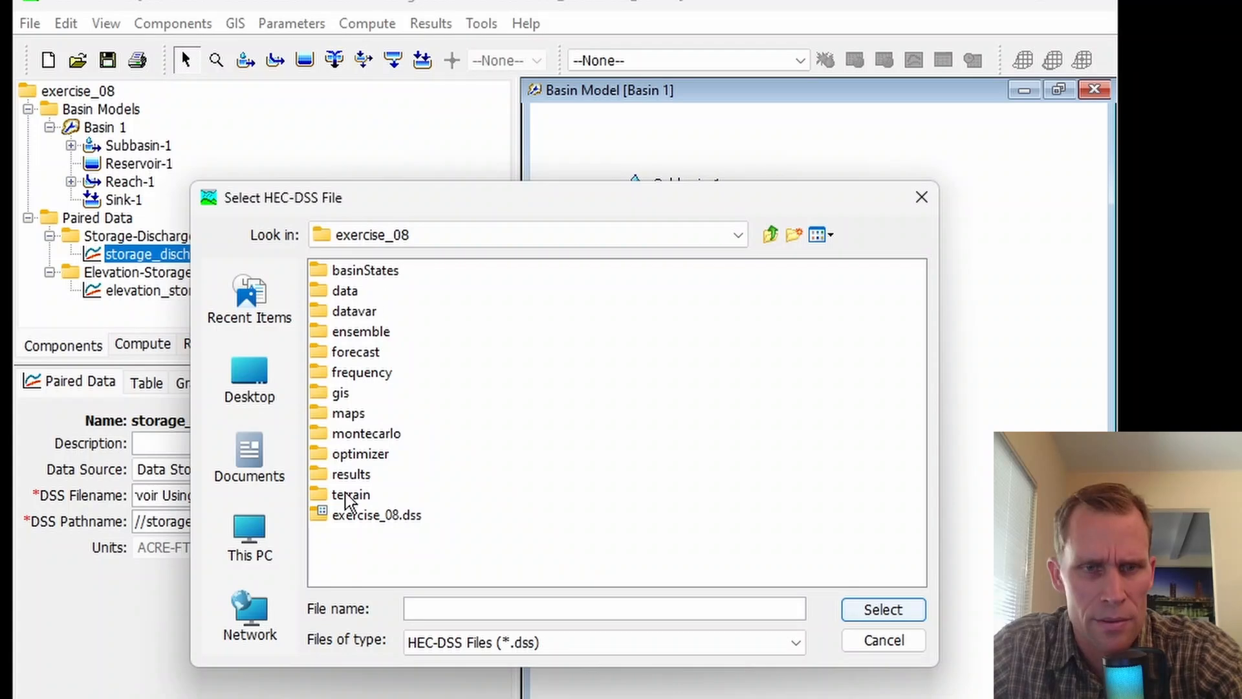
click(376, 515)
click(882, 609)
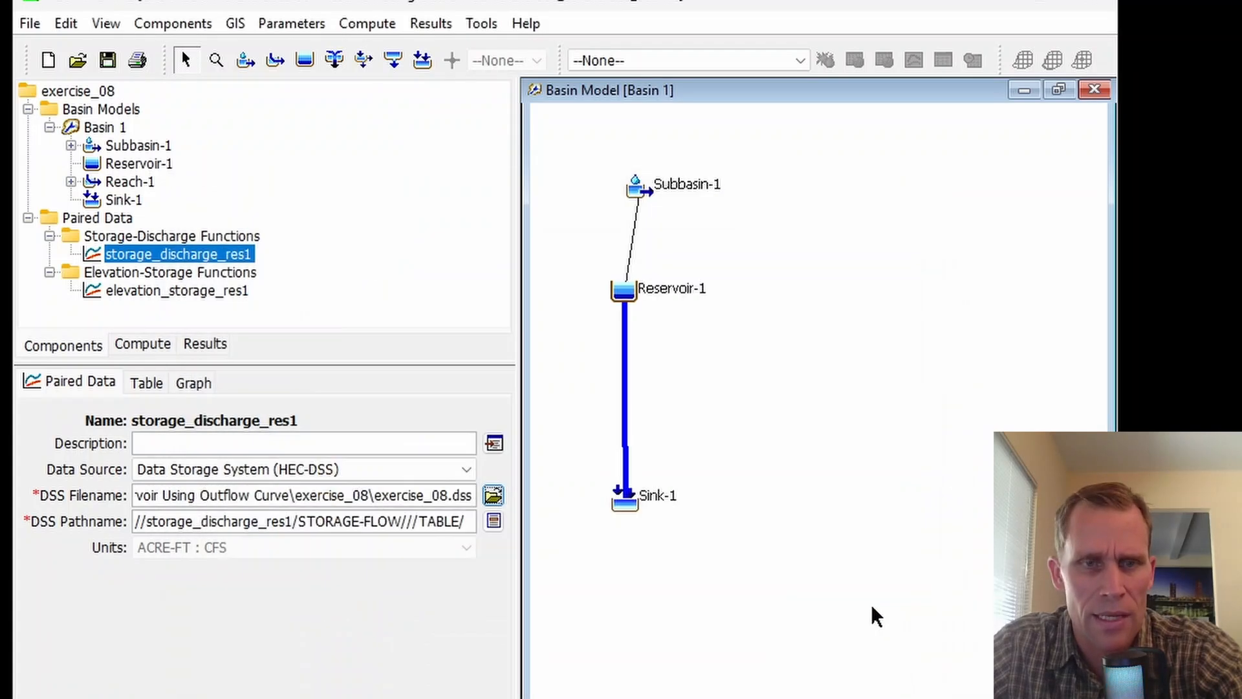
- Try to set the DSS pathname of storage_discharge_res1 to ///STORAGE-FLOW//// and save the project
click(493, 521)
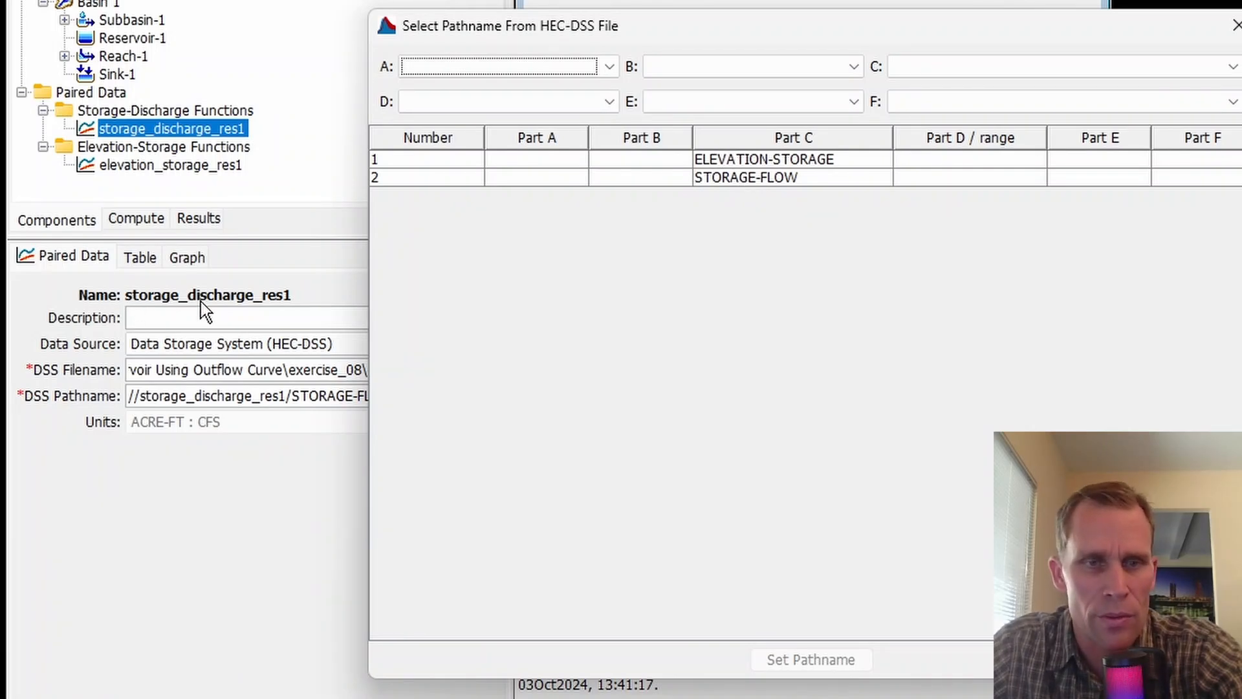
click(752, 178)
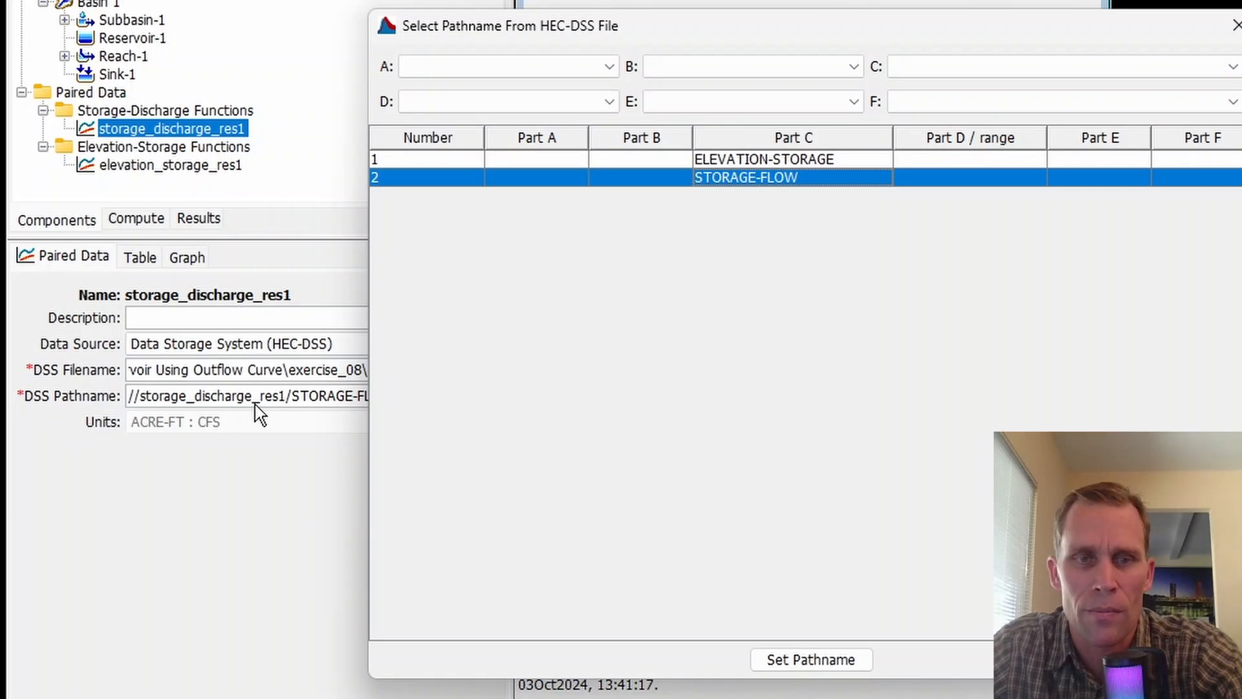
click(791, 659)
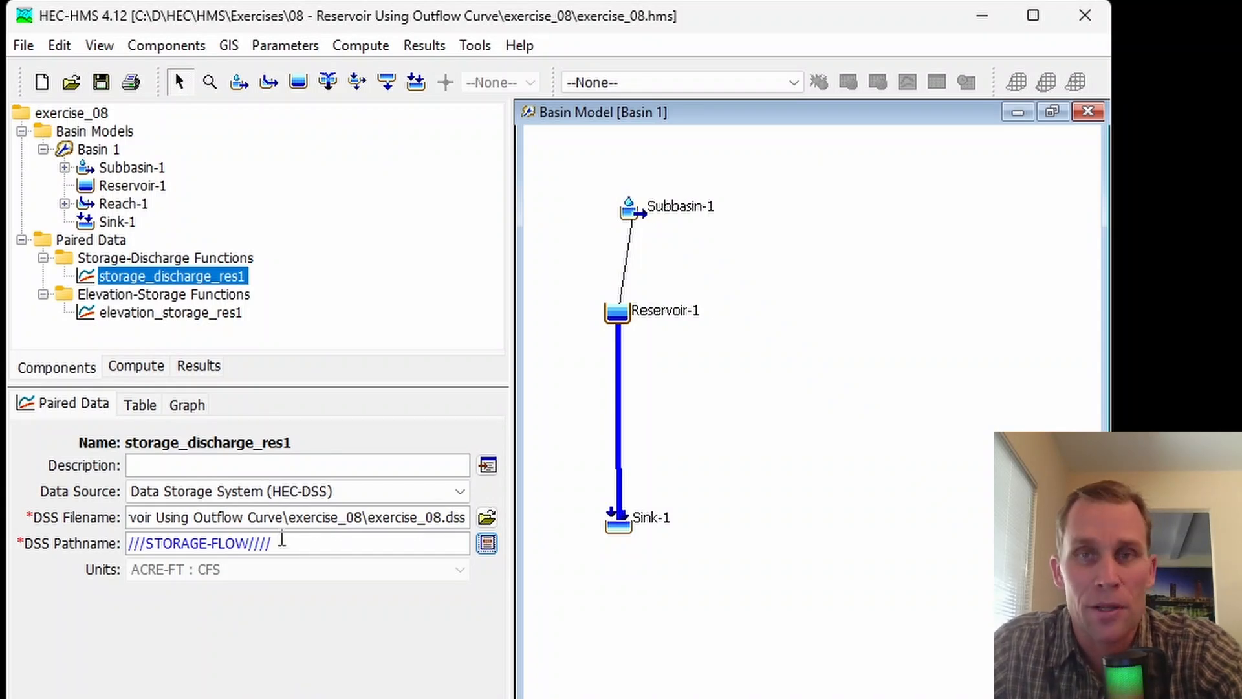
drag(514, 615, 580, 626)
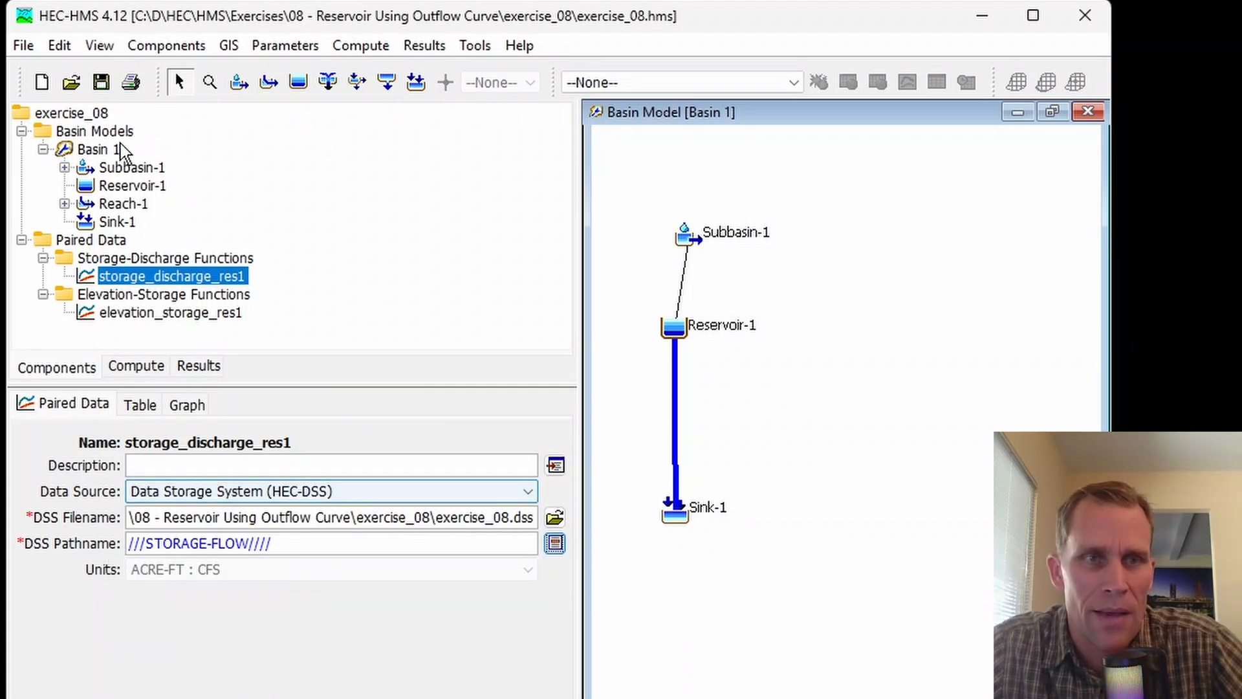
click(101, 82)
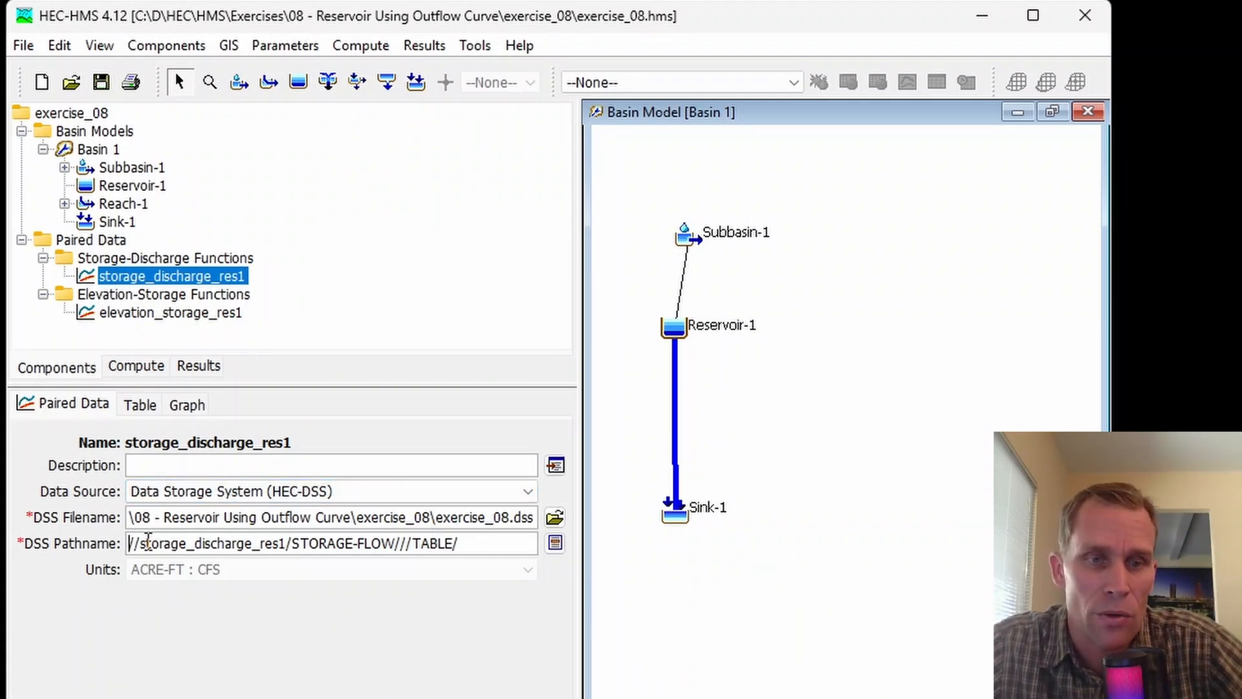
drag(146, 544, 287, 548)
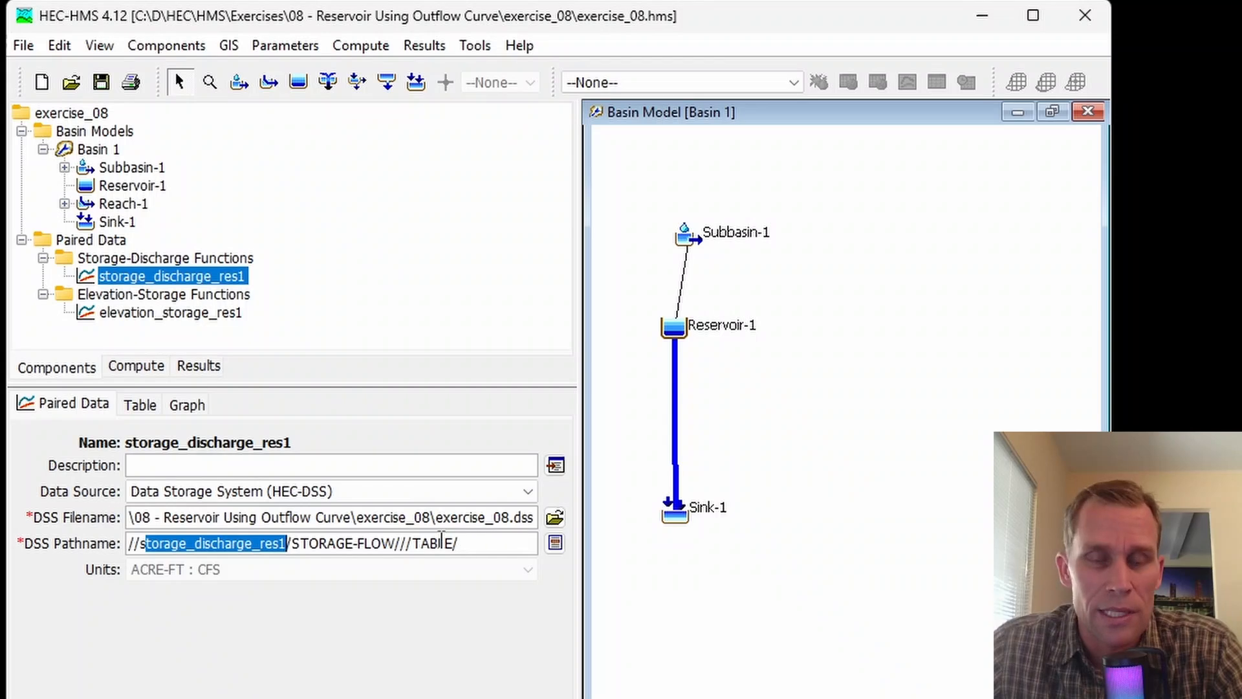
double_click(439, 540)
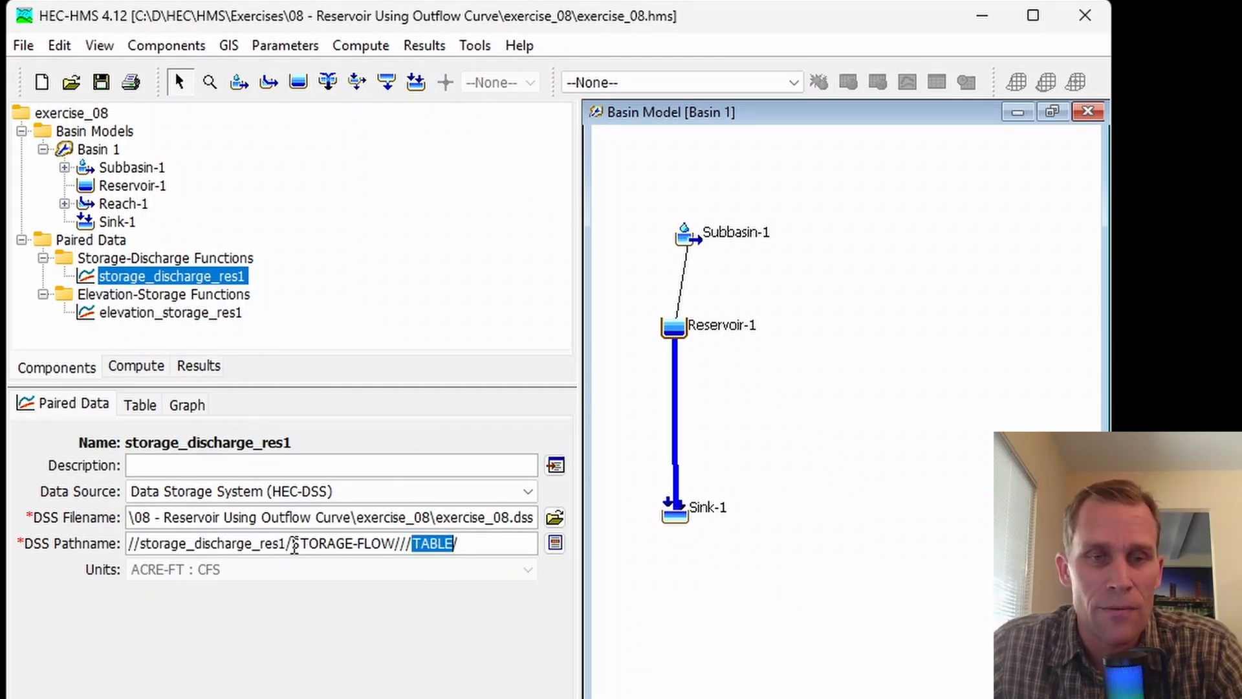
drag(285, 543, 138, 543)
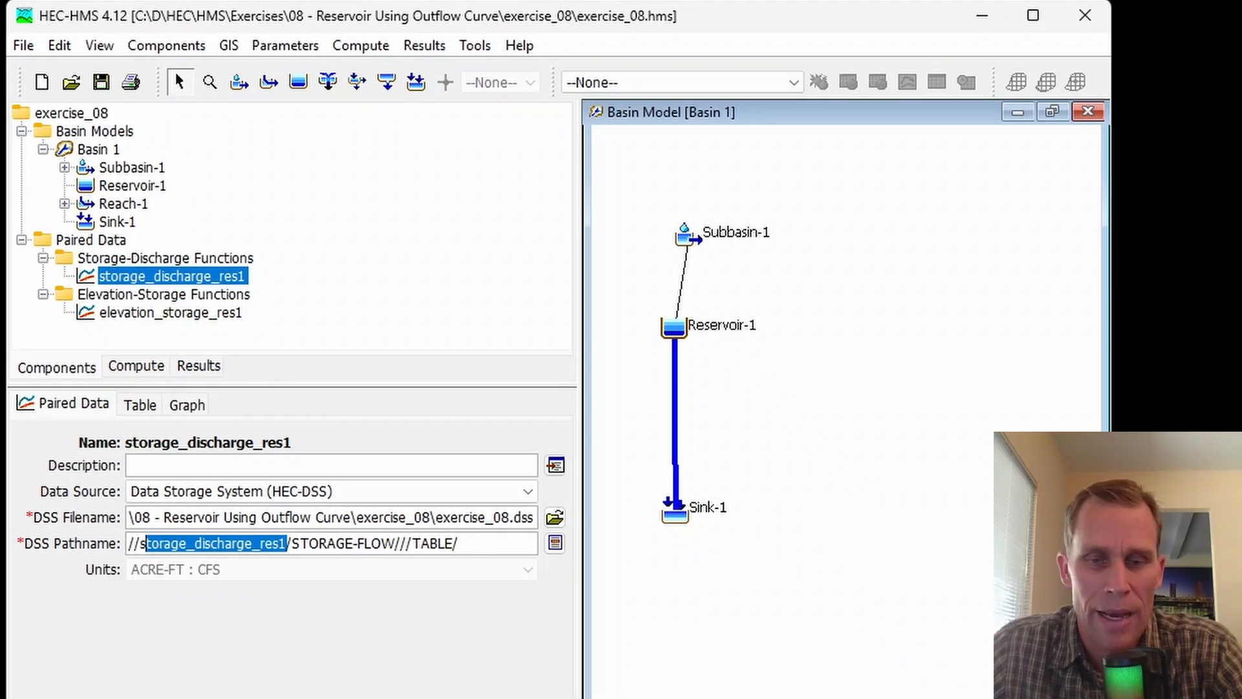
- Switch to HEC-DSSVue and start renaming the STORAGE-FLOW record, entering RES1 as its Part B
key(alt+Tab)
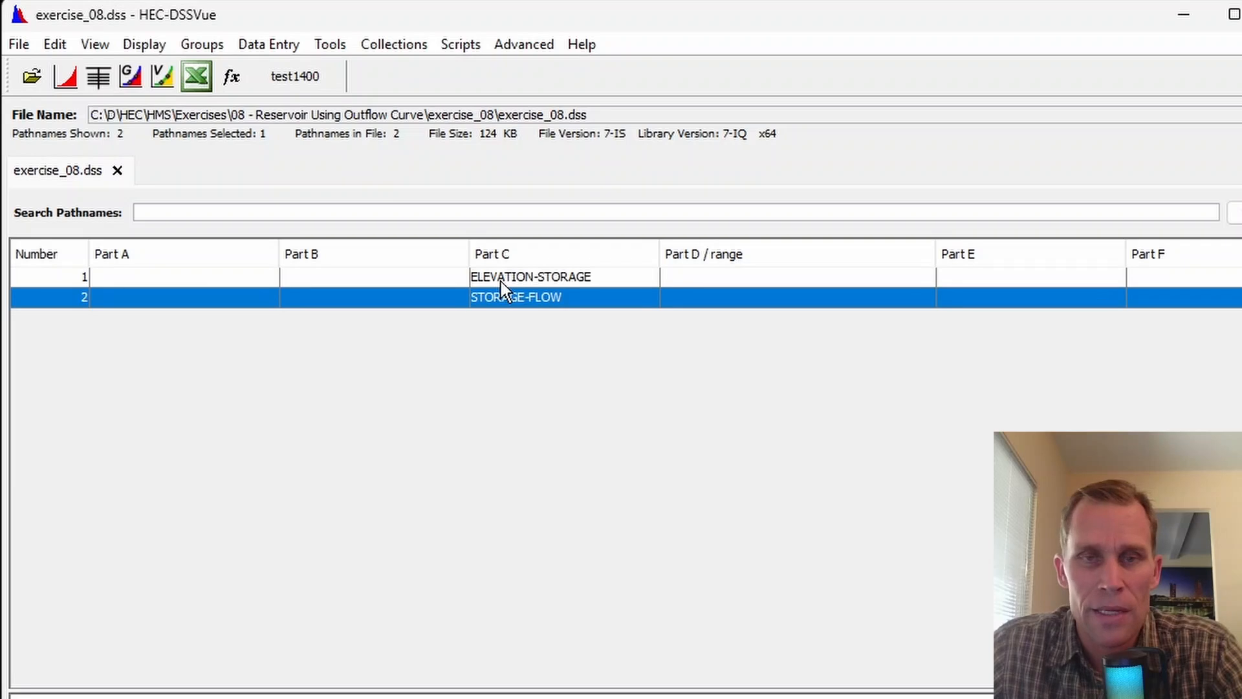
right_click(506, 299)
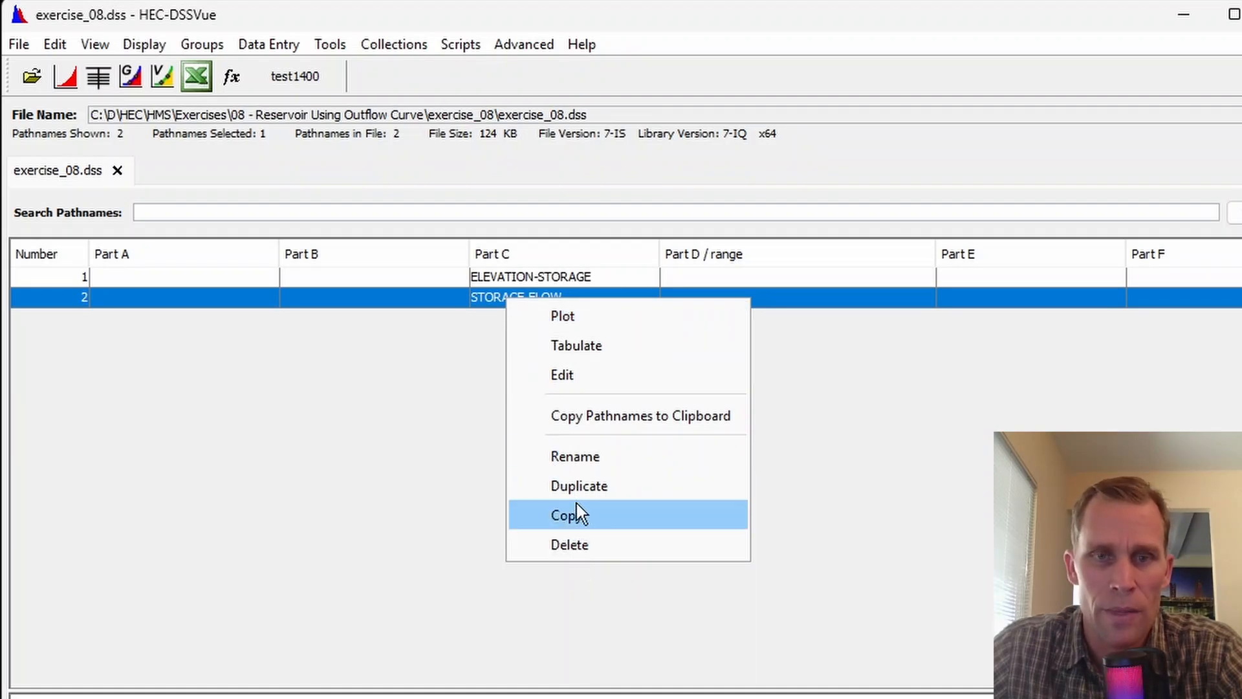
click(583, 463)
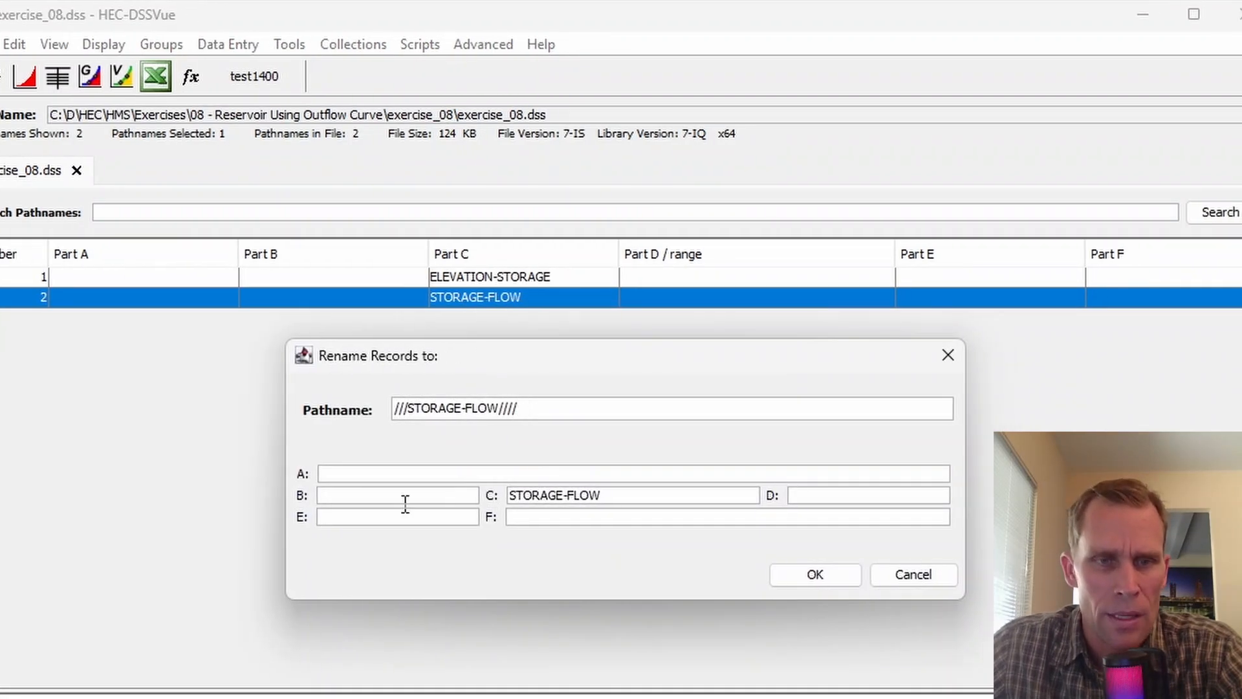
text(RES)
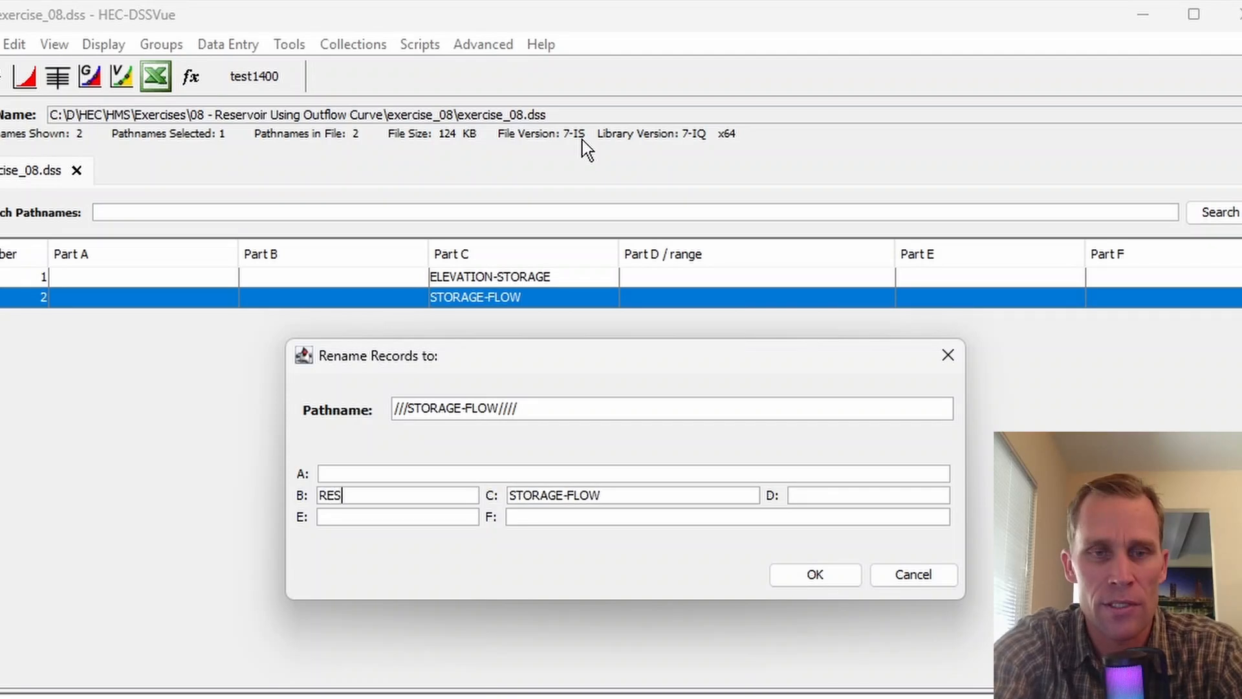
text(1)
- Copy RES1 from Part B into Part F of the STORAGE-FLOW pathname and complete the rename
key(ctrl+a)
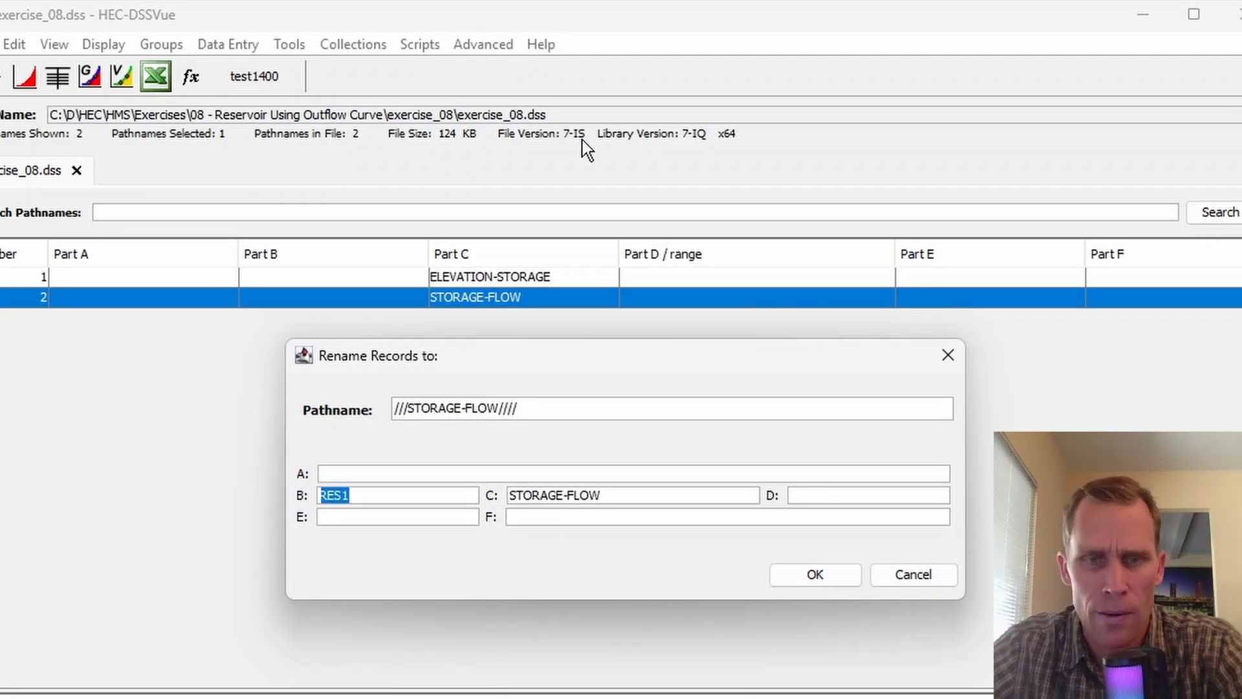
key(ctrl+c)
click(572, 518)
key(ctrl+v)
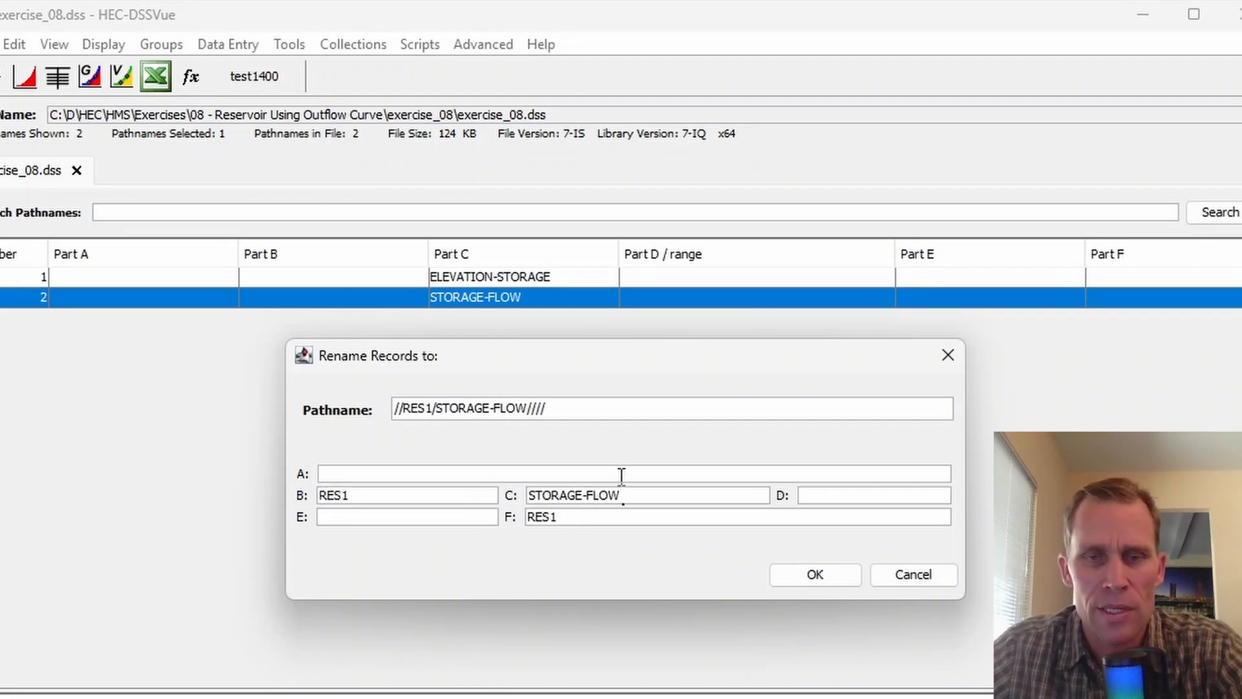
key(Tab)
drag(609, 408, 344, 421)
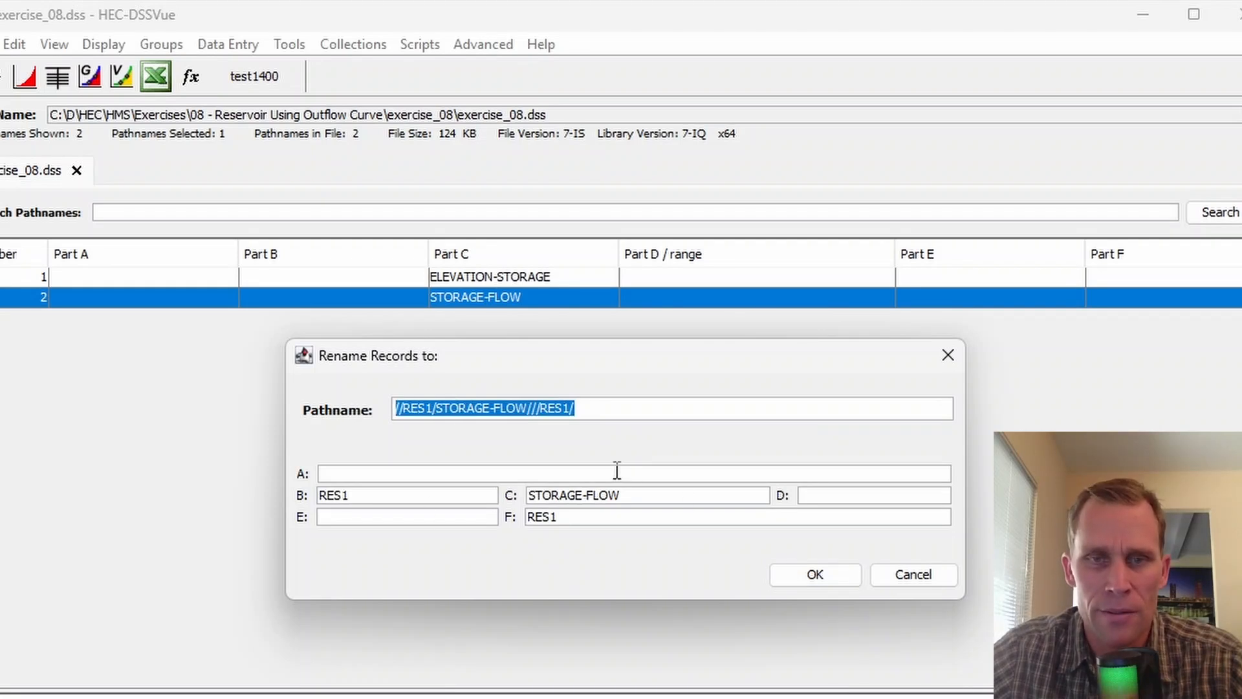
drag(579, 520, 486, 517)
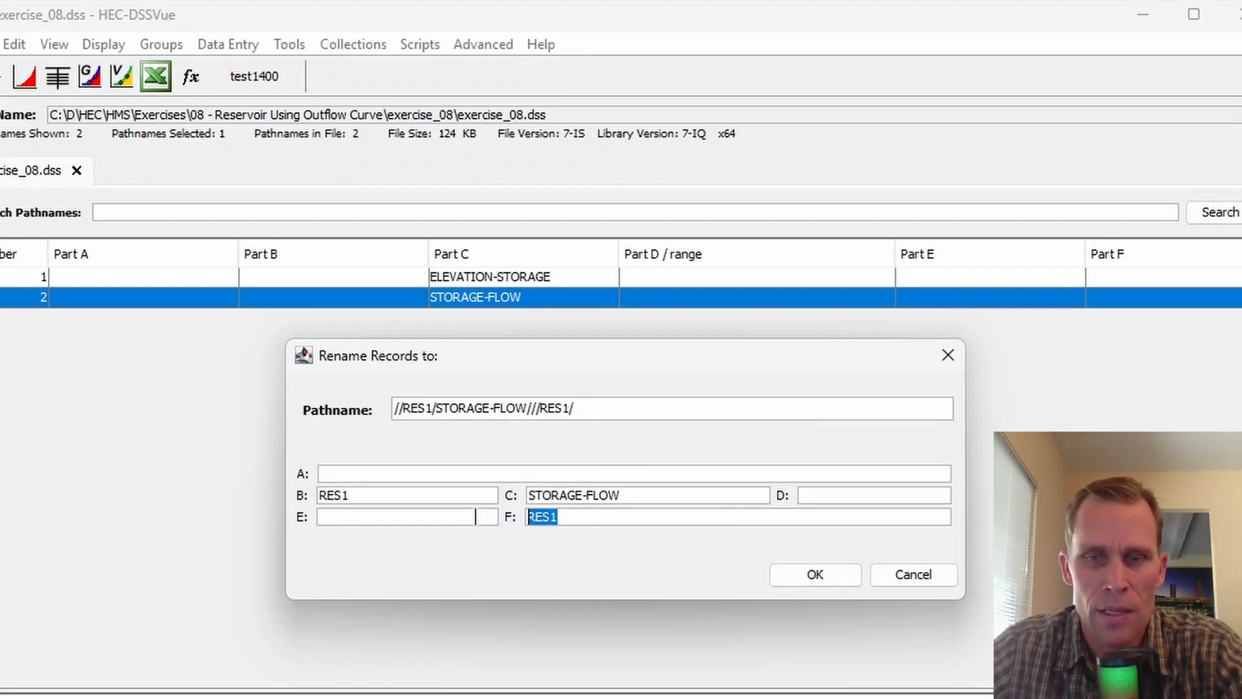
click(814, 575)
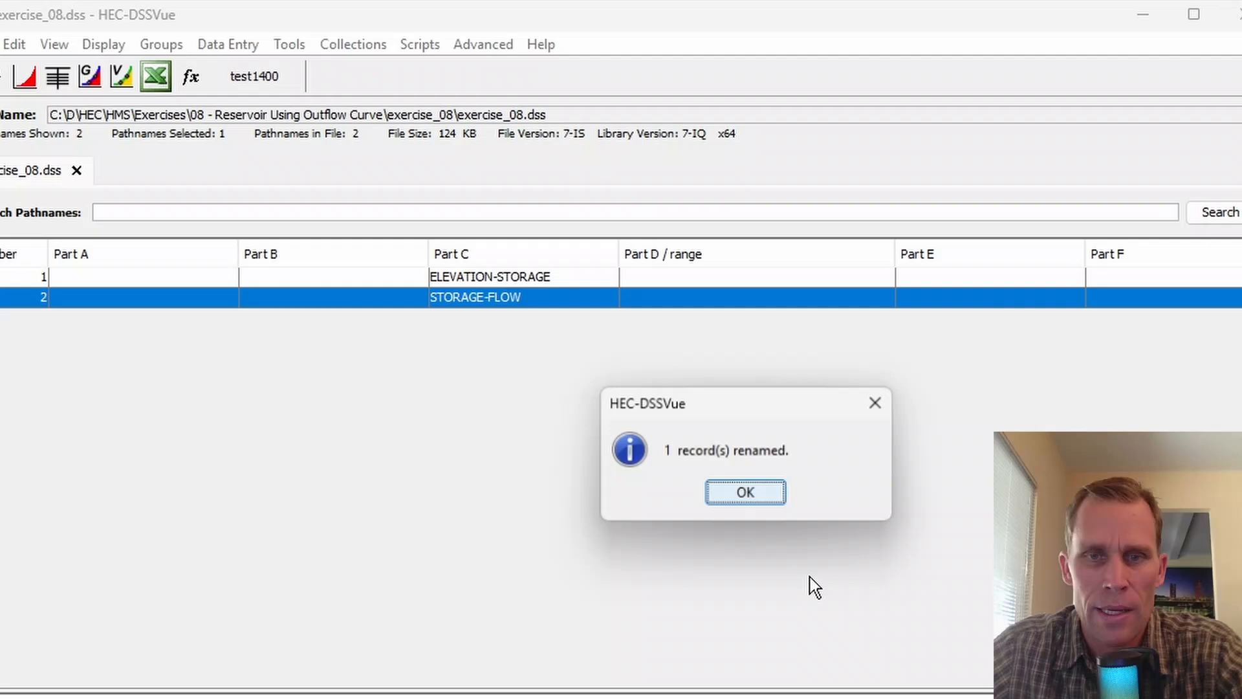
click(759, 489)
click(261, 299)
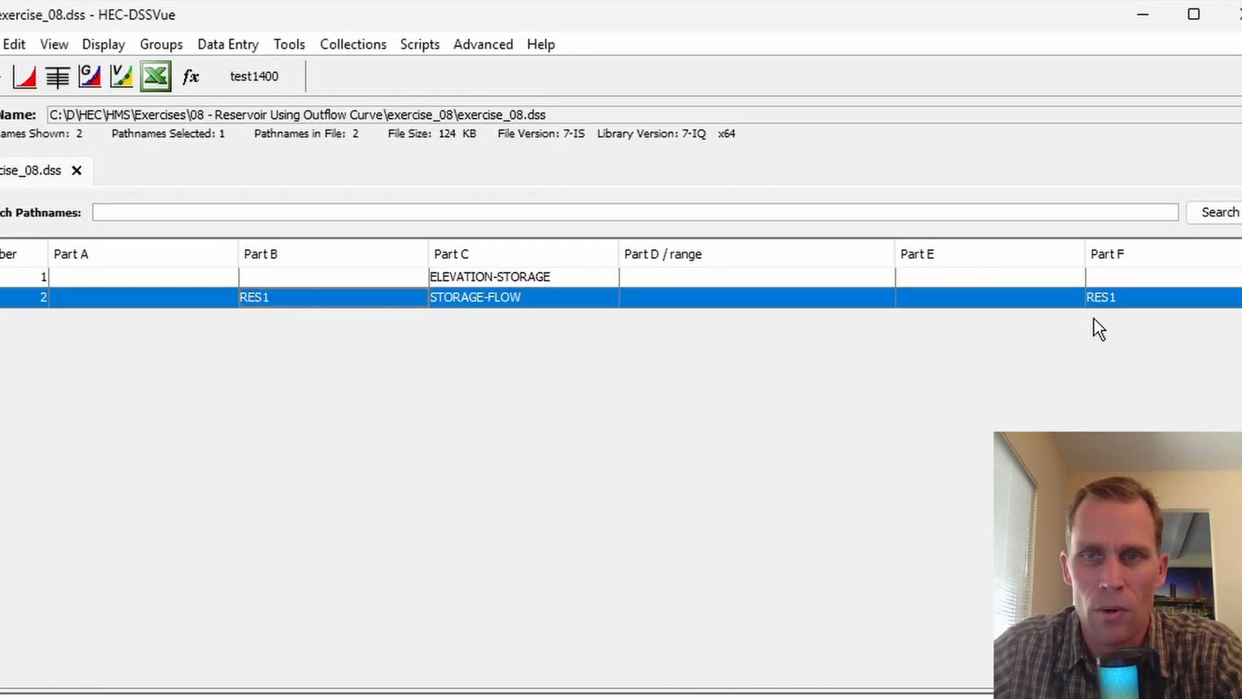
- Rename the ELEVATION-STORAGE record with RES1 as both Part B and Part F
click(444, 285)
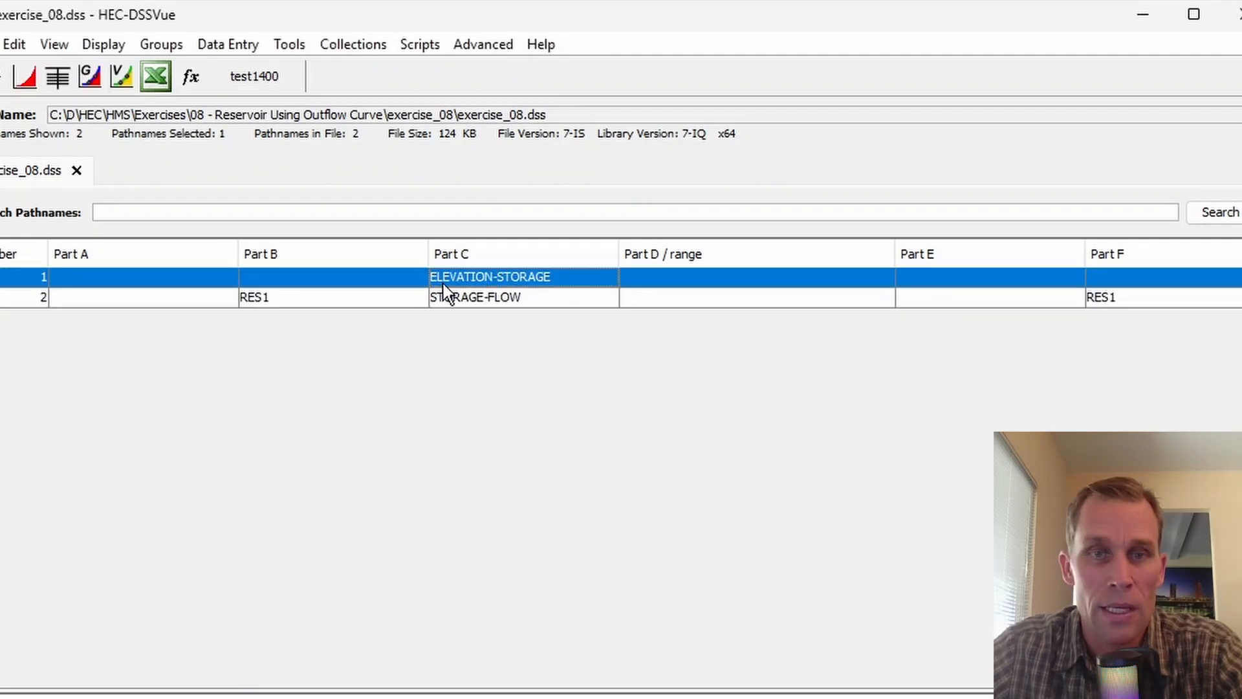
right_click(445, 290)
click(502, 448)
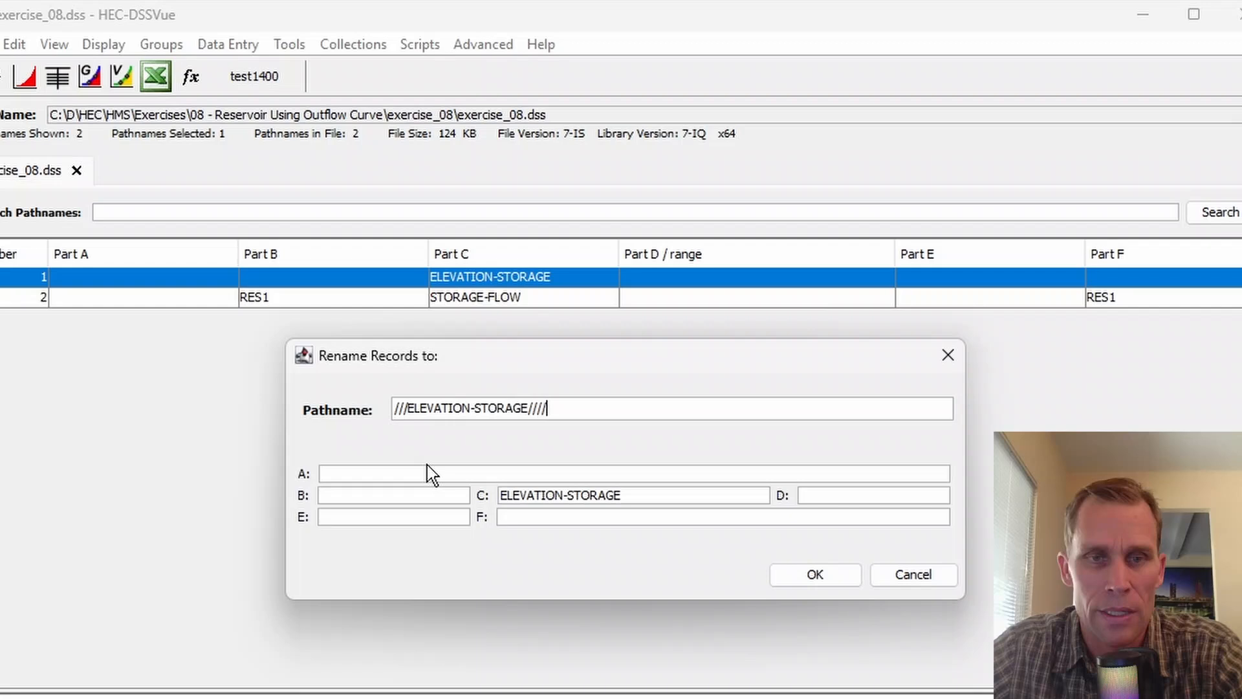
click(414, 495)
text(RES1)
click(643, 522)
text(RES1)
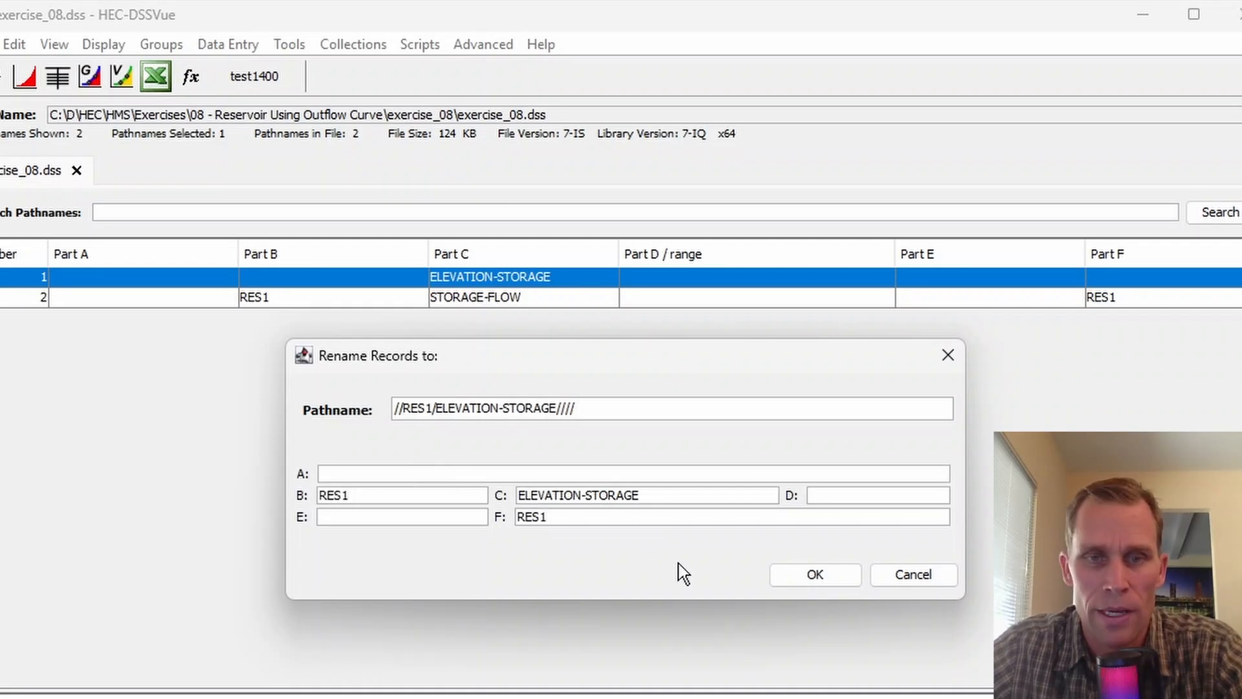
click(816, 577)
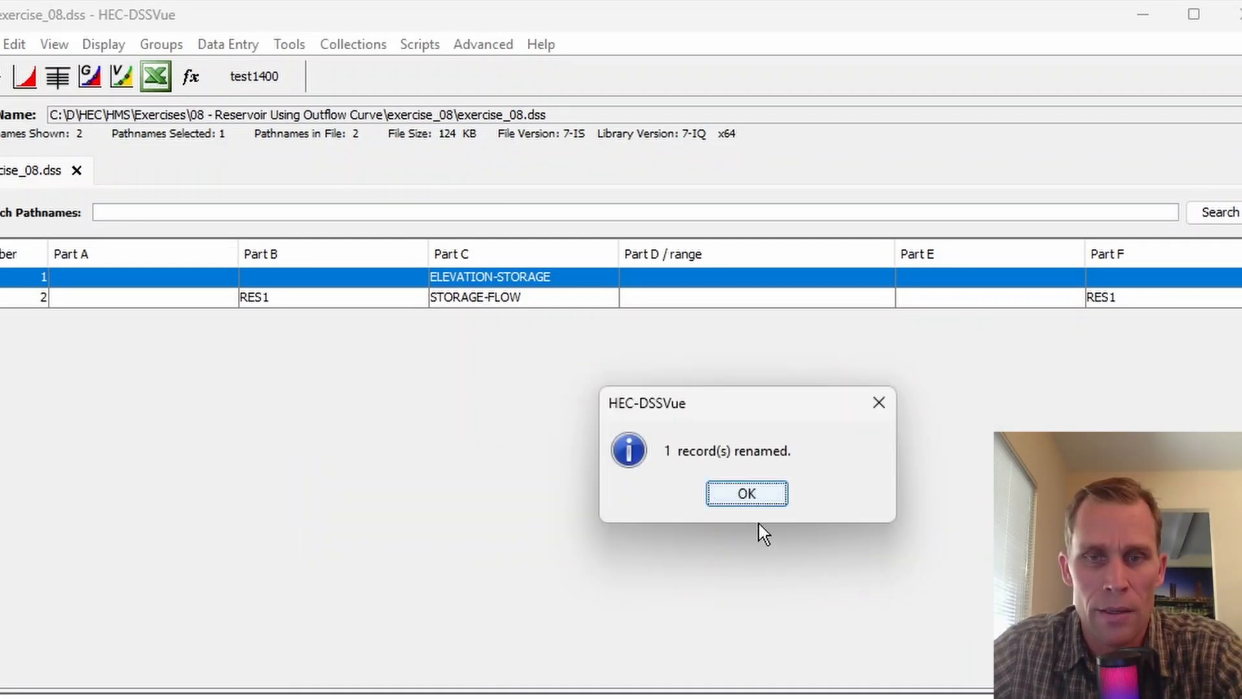
click(744, 501)
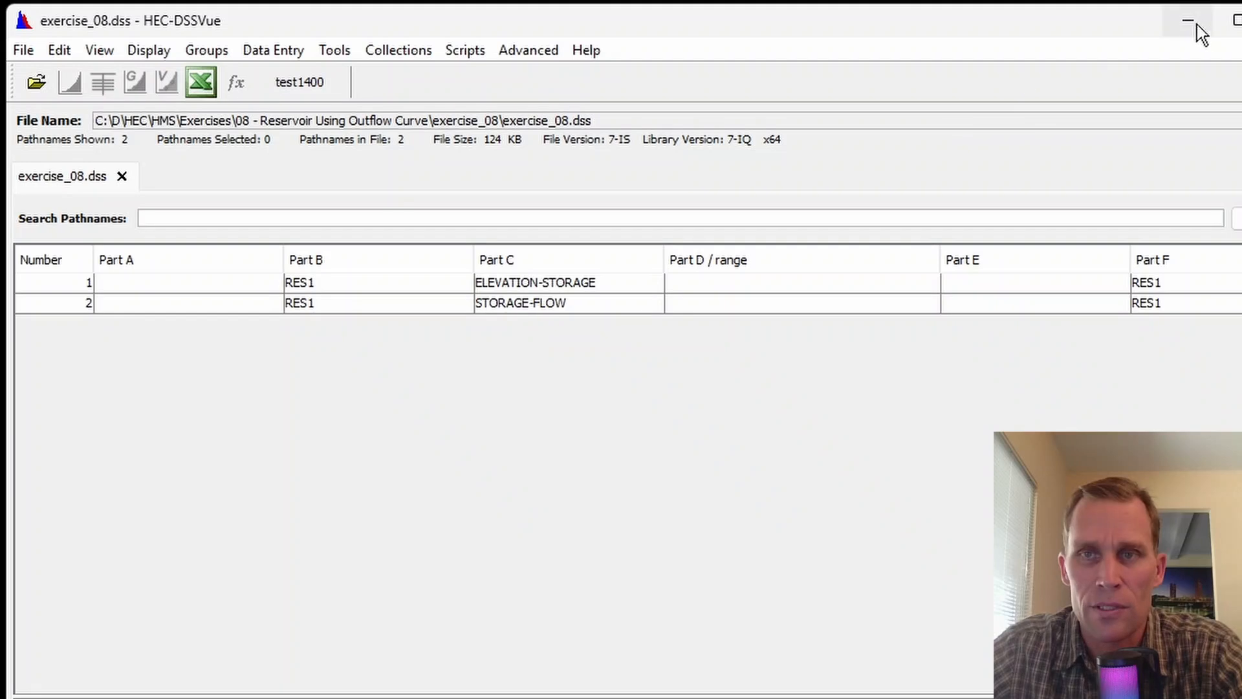
- Return to HEC-HMS, set the DSS pathname of storage_discharge_res1 to //RES1/STORAGE-FLOW///RES1/, and save the project
click(1187, 22)
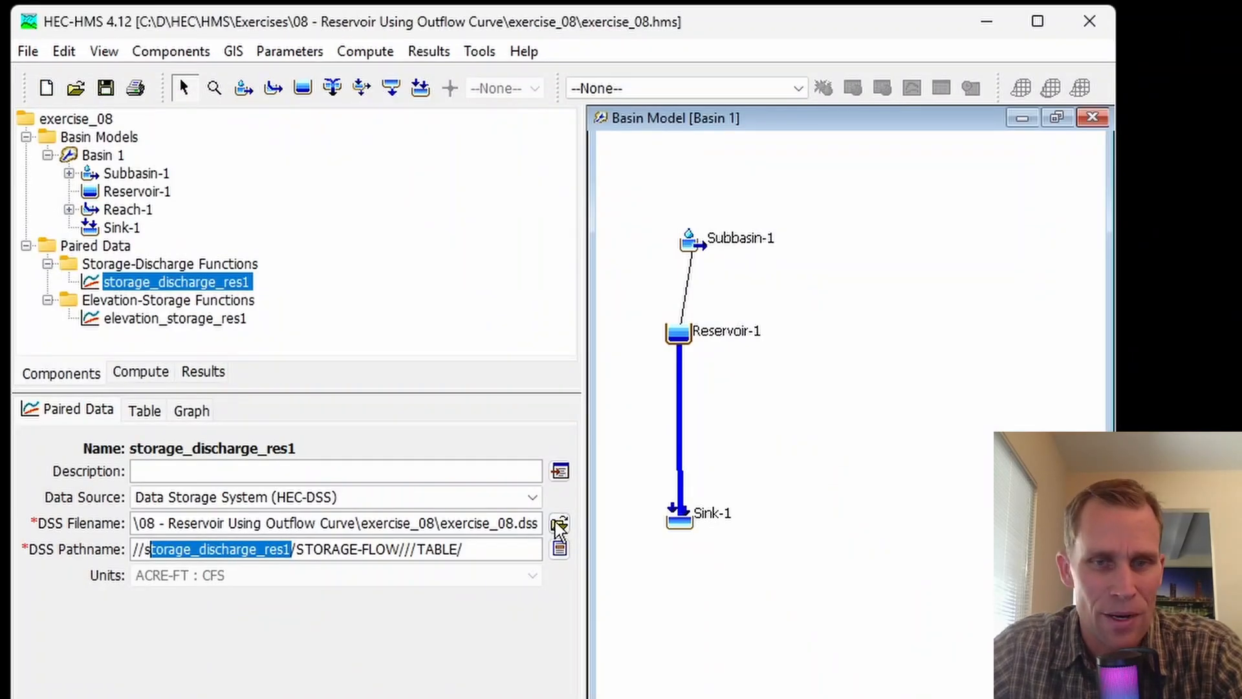
click(502, 527)
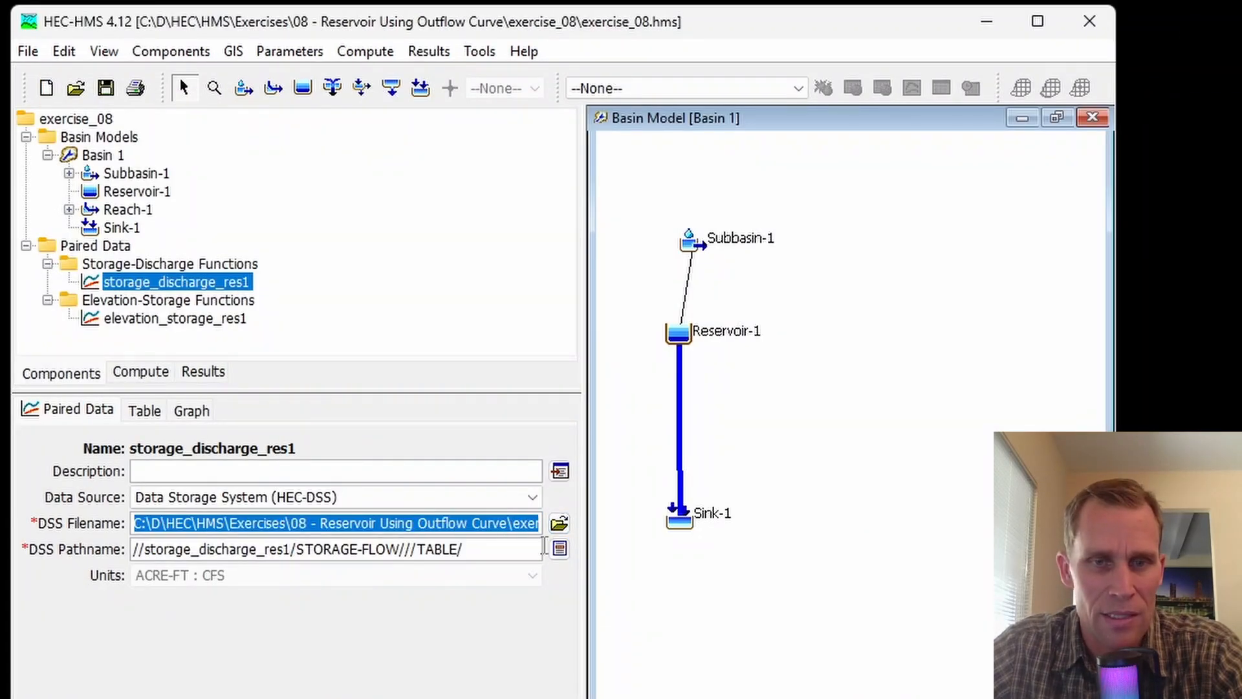
click(559, 549)
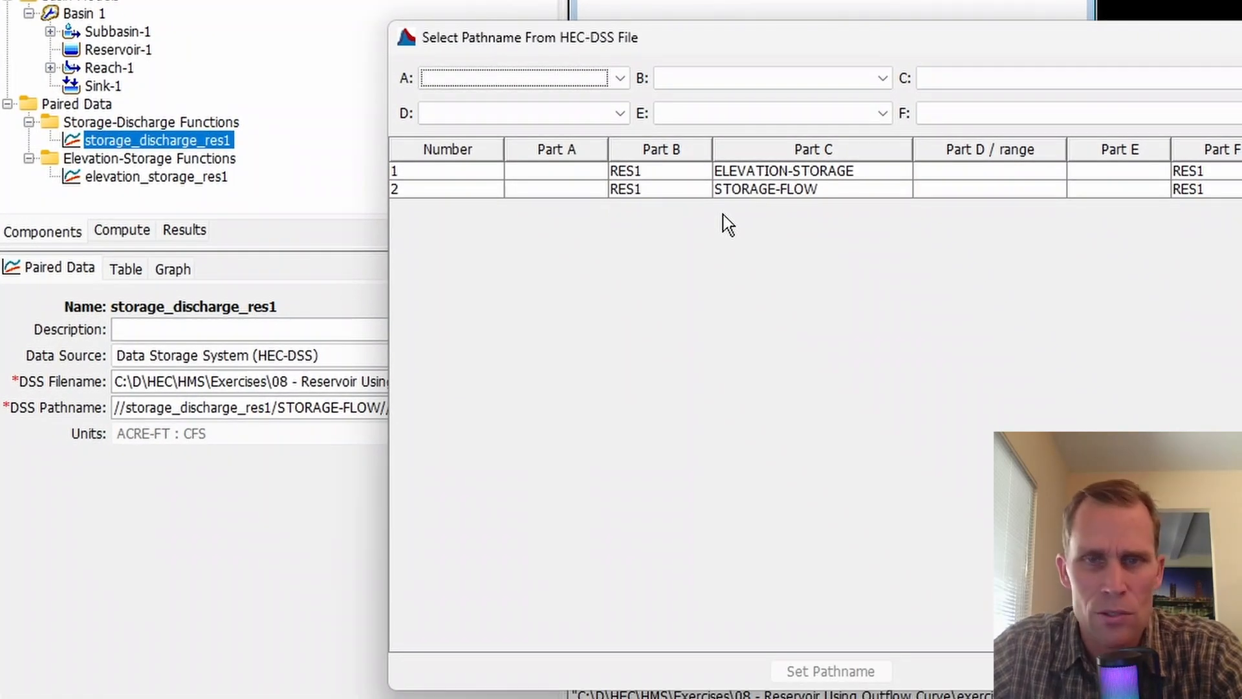
click(749, 191)
click(831, 671)
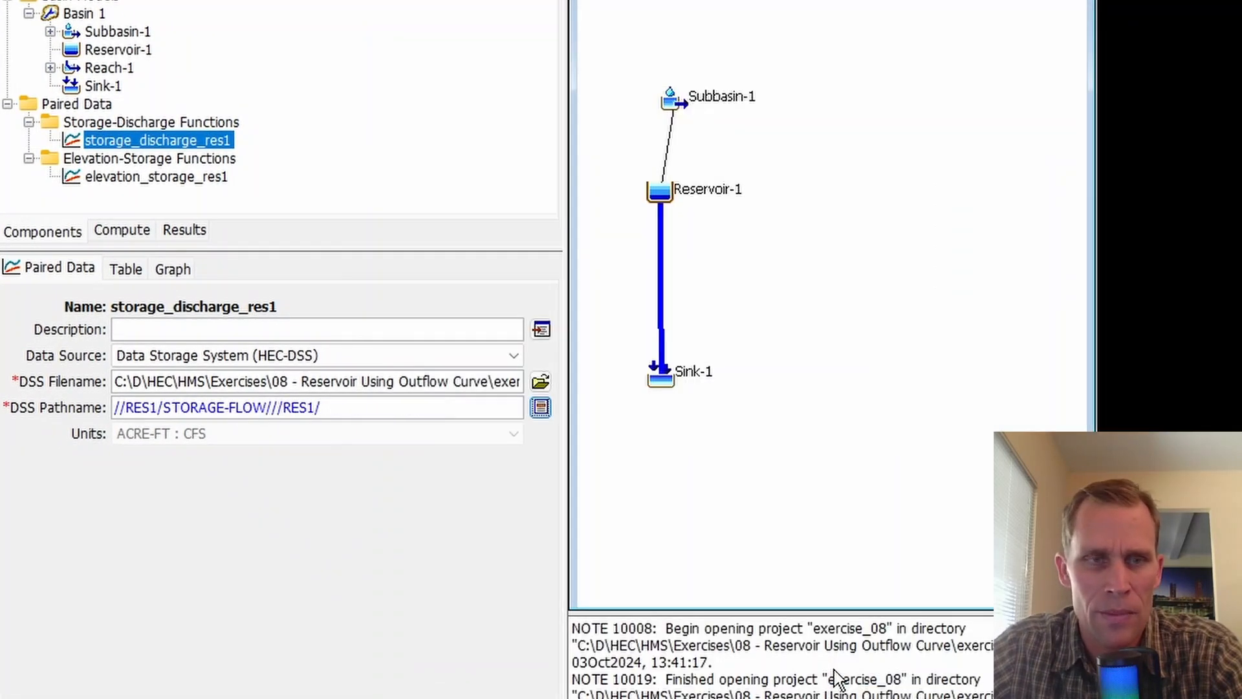
click(99, 84)
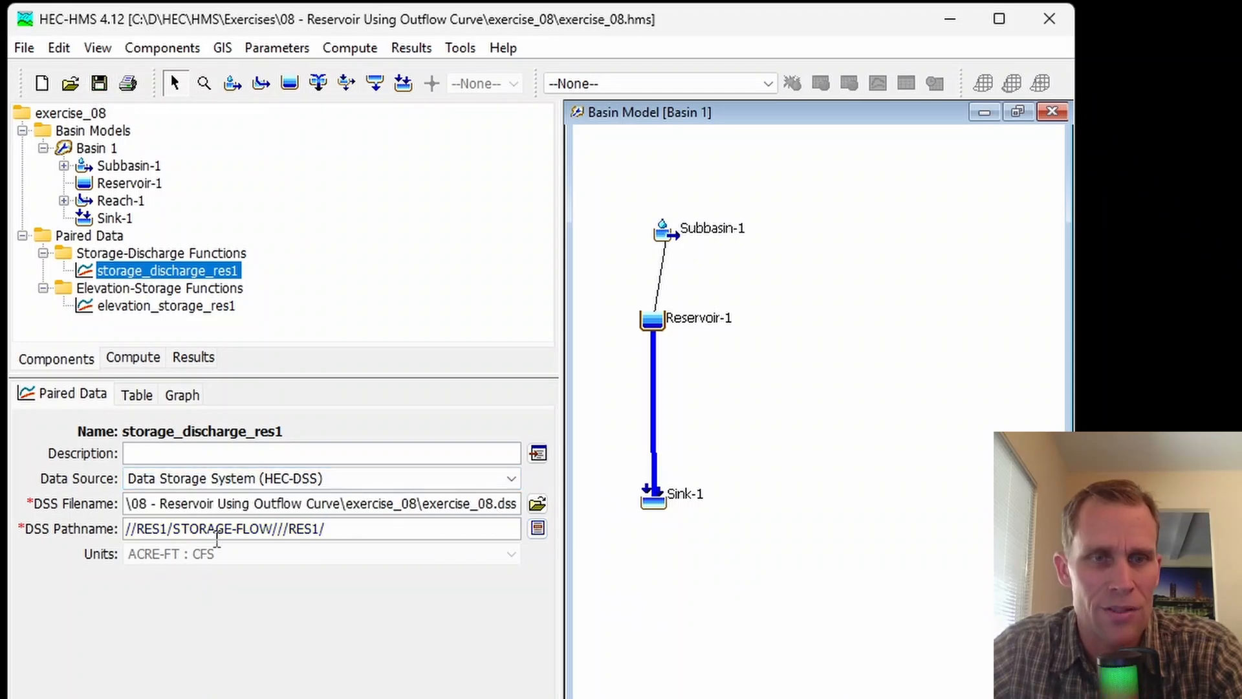
- Set the DSS pathname of elevation_storage_res1 to //RES1/ELEVATION-STORAGE///RES1/ and save the project
click(133, 306)
click(538, 528)
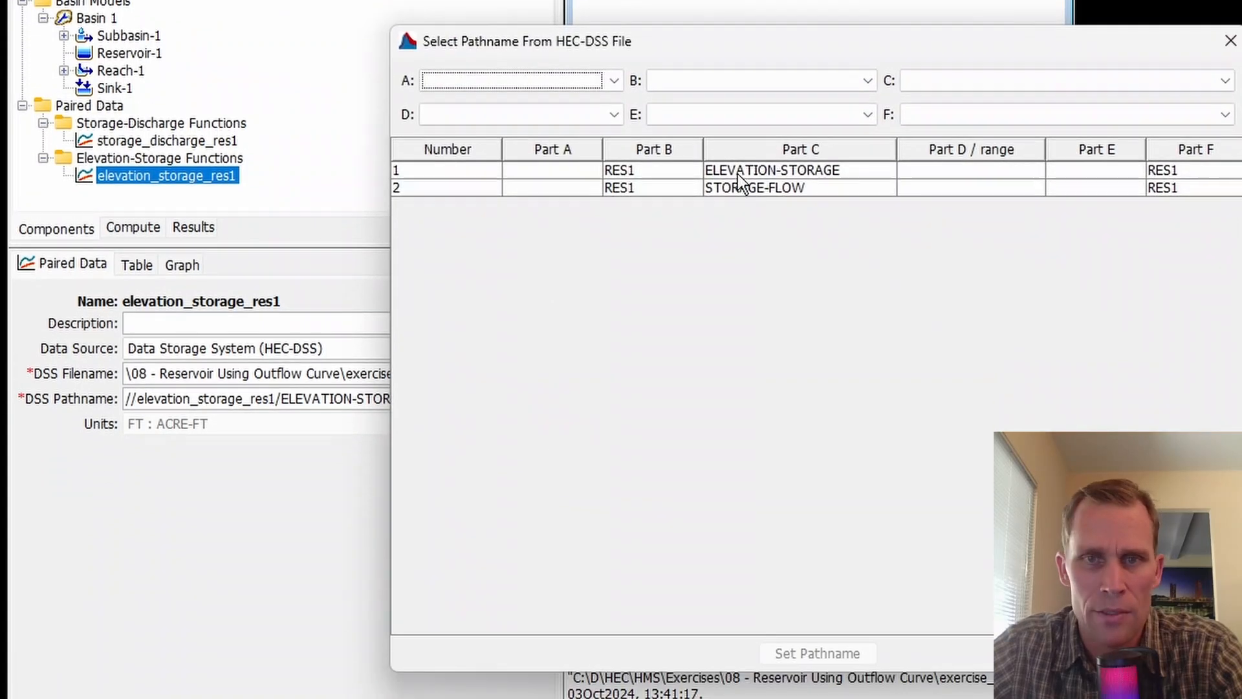
click(737, 171)
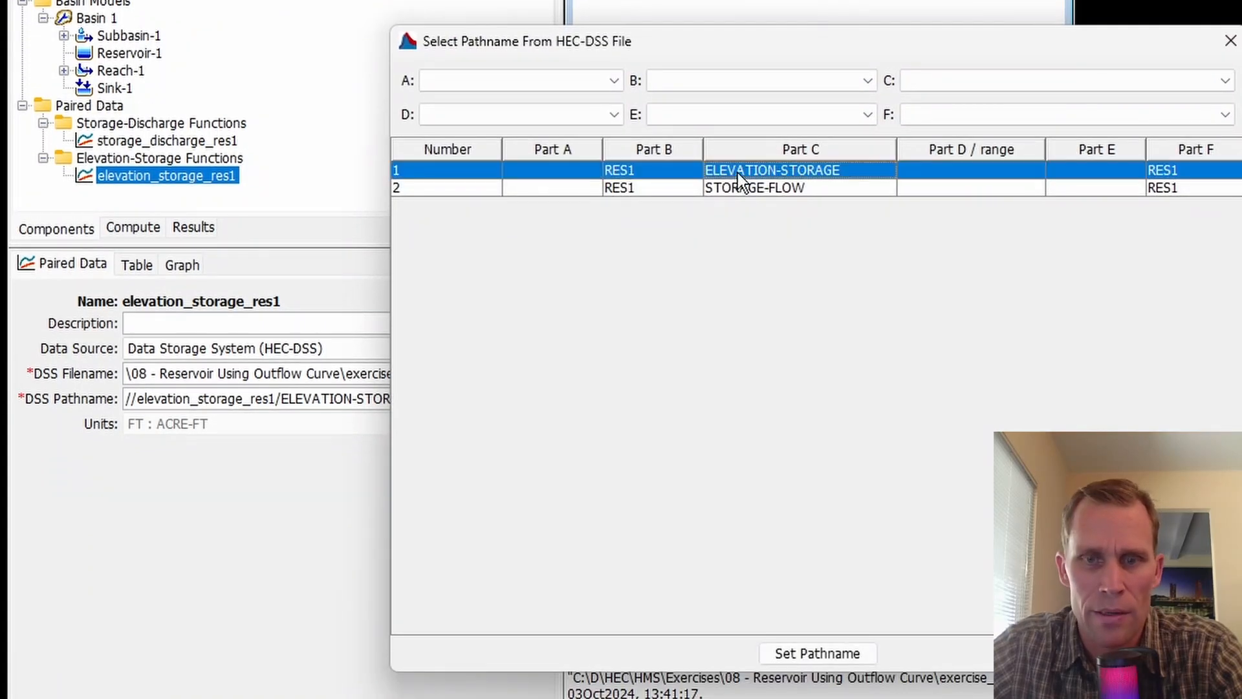
click(802, 651)
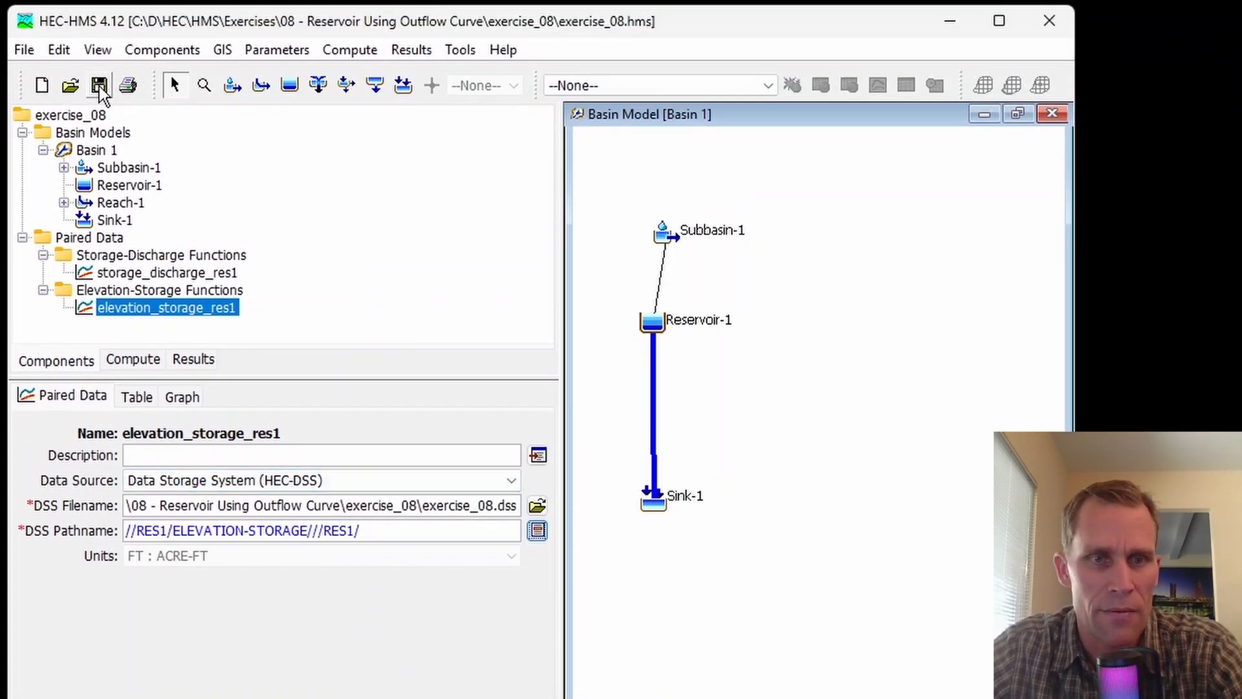
click(99, 86)
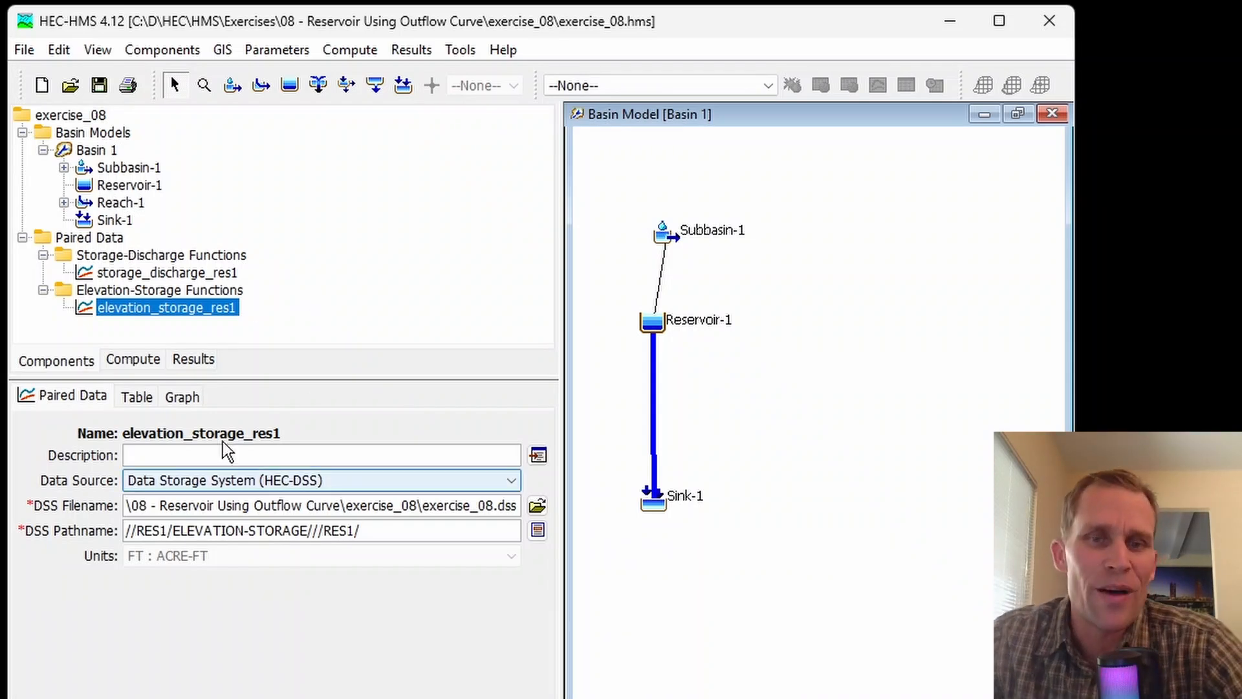
- Assign storage_discharge_res1 as Reservoir-1's storage-discharge function and elevation_storage_res1 as its elevation-storage function, and save the project
drag(656, 333, 659, 335)
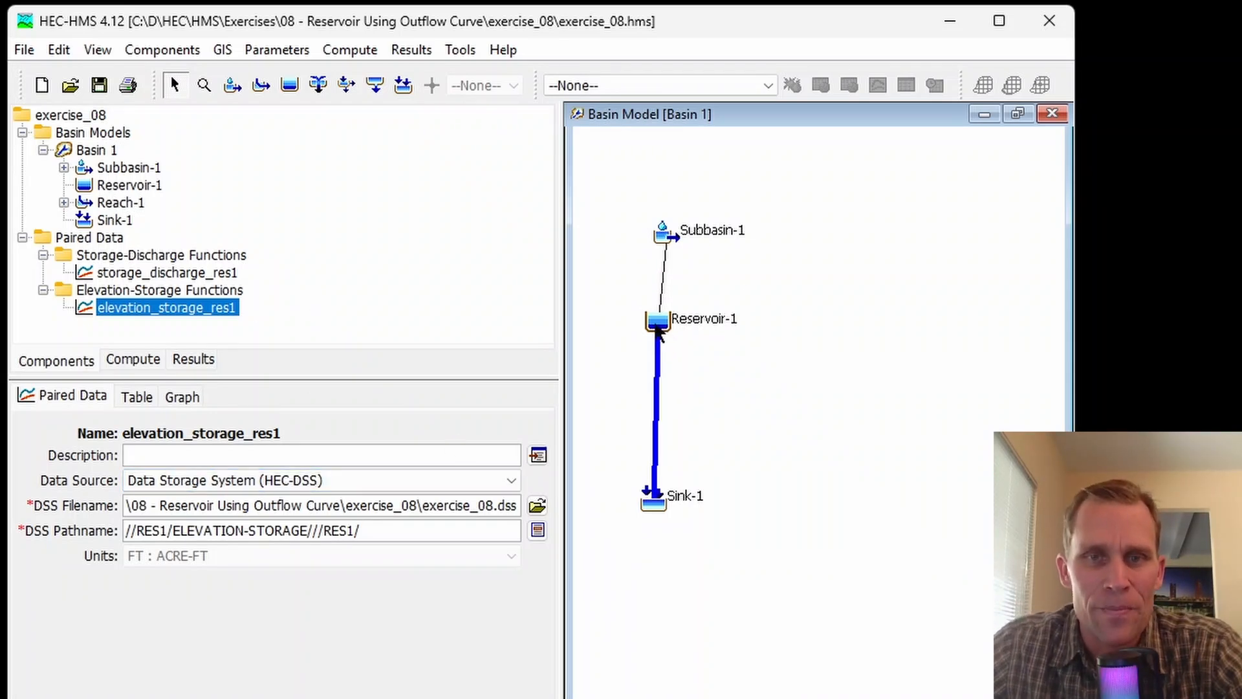
click(210, 572)
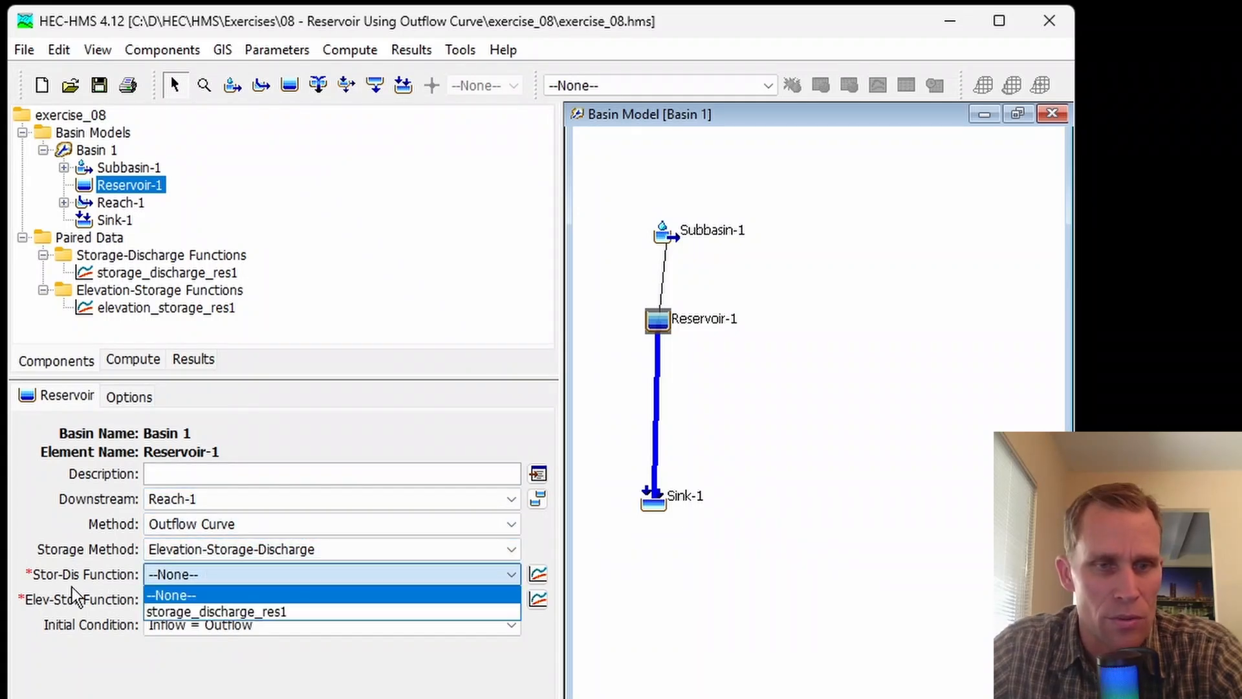
click(237, 612)
click(216, 600)
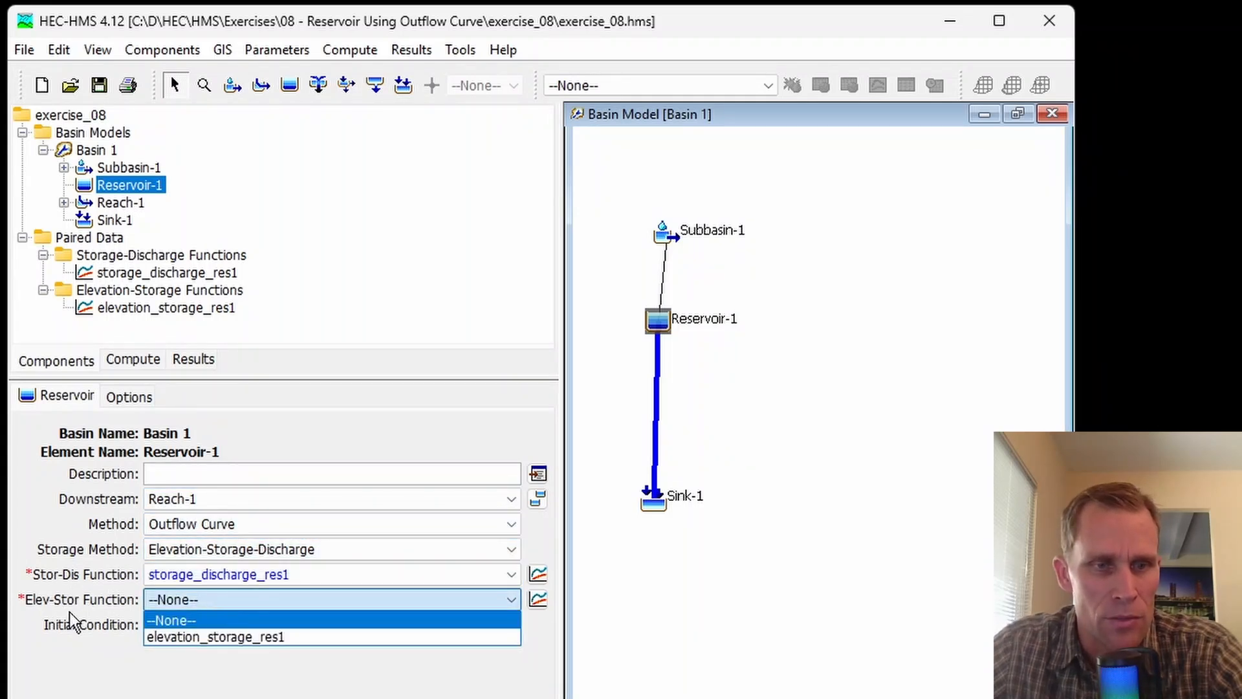
click(189, 636)
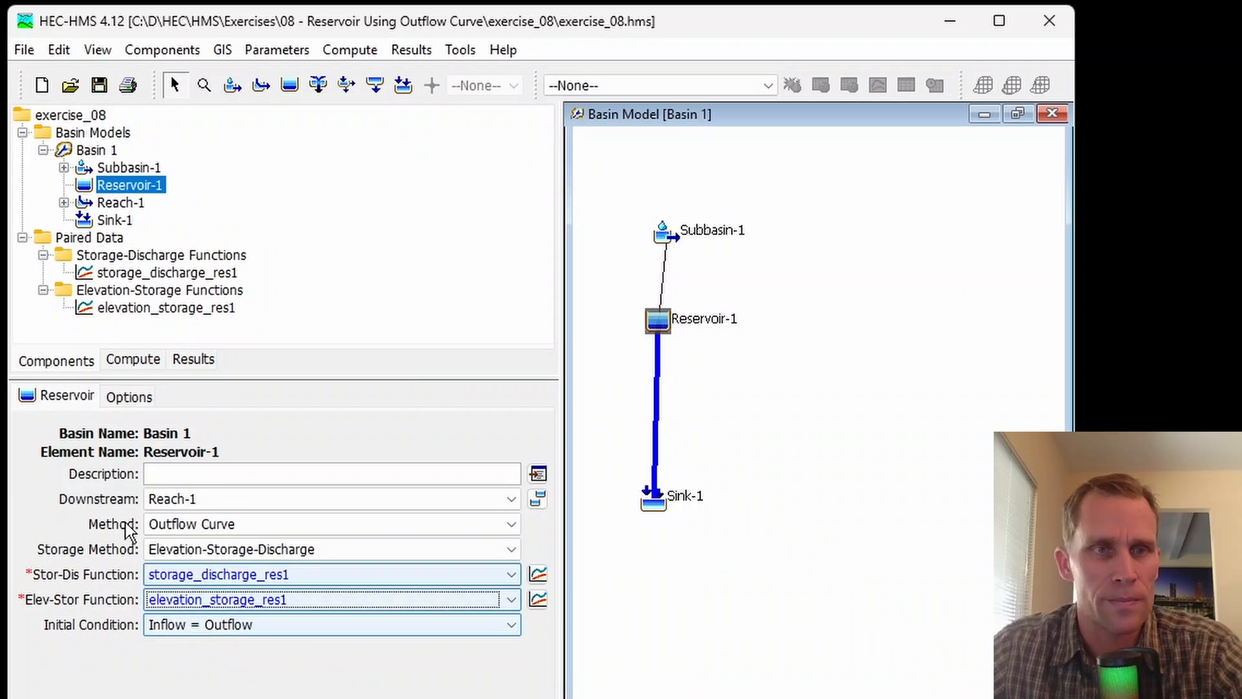
click(99, 86)
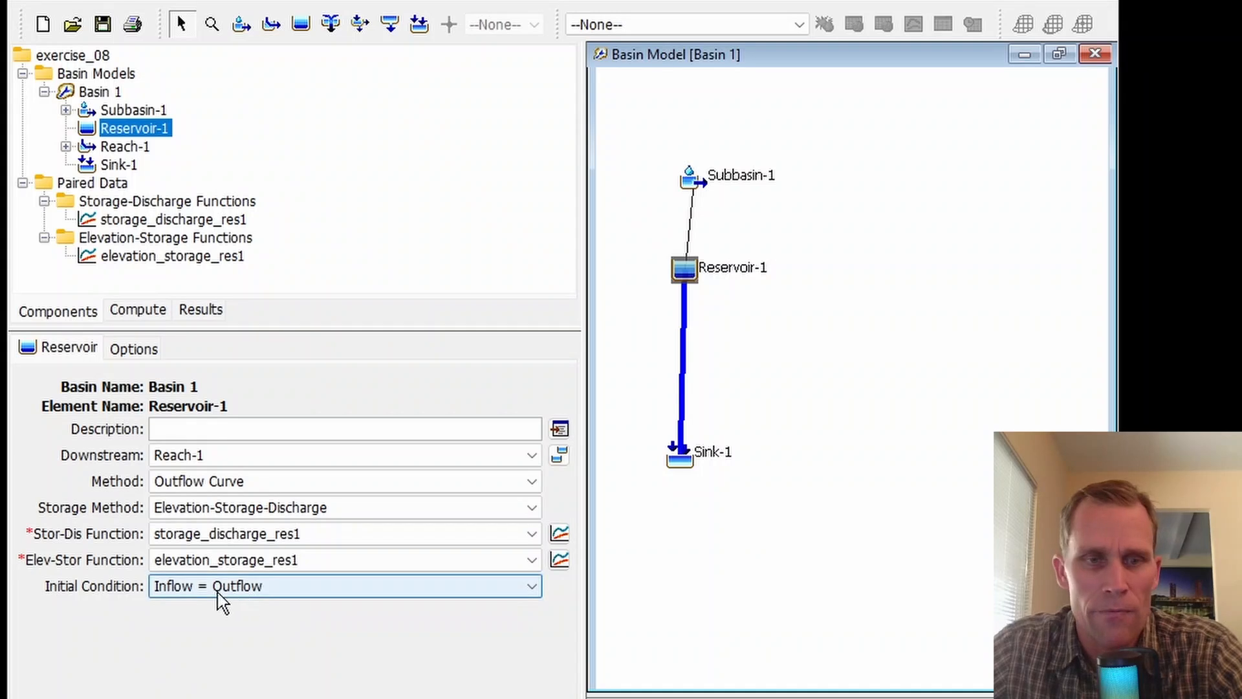
- Open the Initial Condition choices for Reservoir-1
click(258, 587)
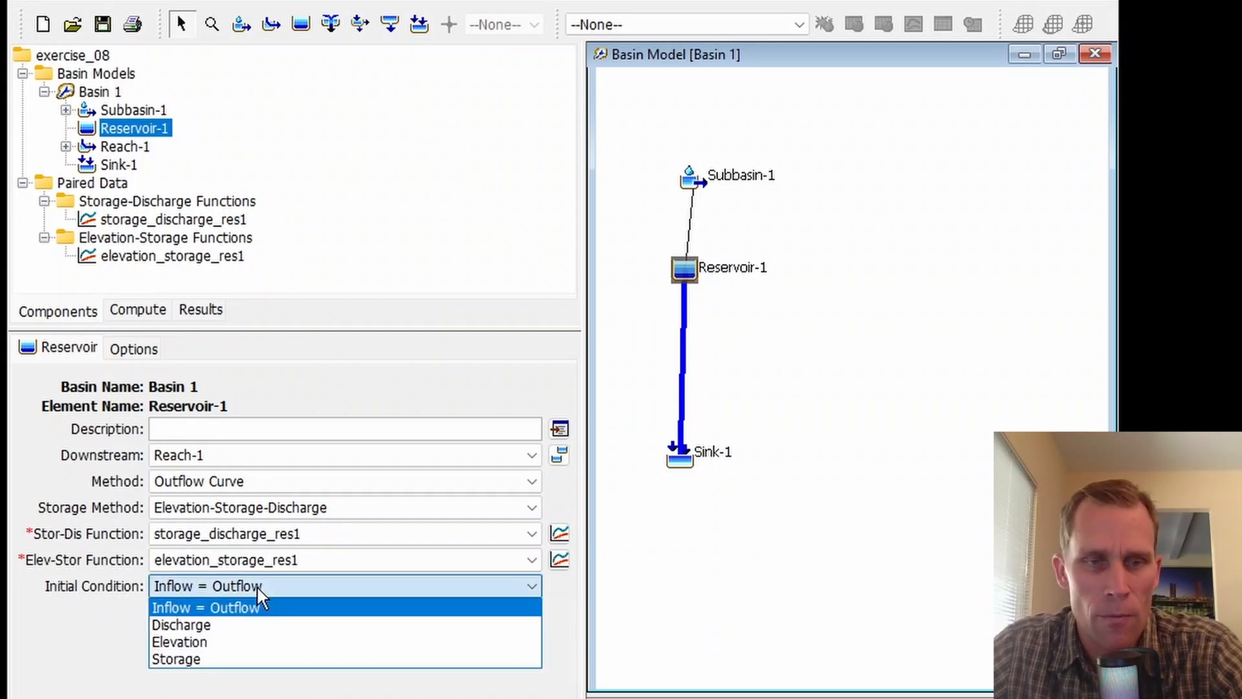
- Set Reservoir-1's initial condition to Elevation with an initial elevation of 1450 ft, and save the project
click(206, 642)
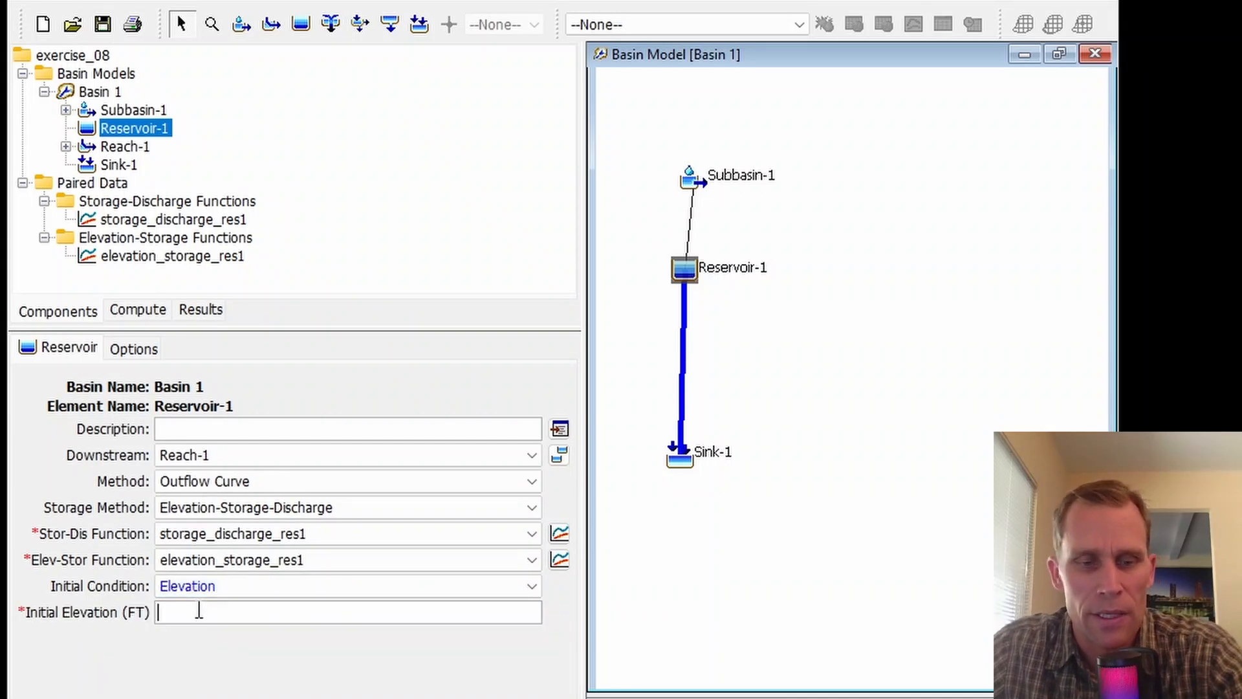
text(1450)
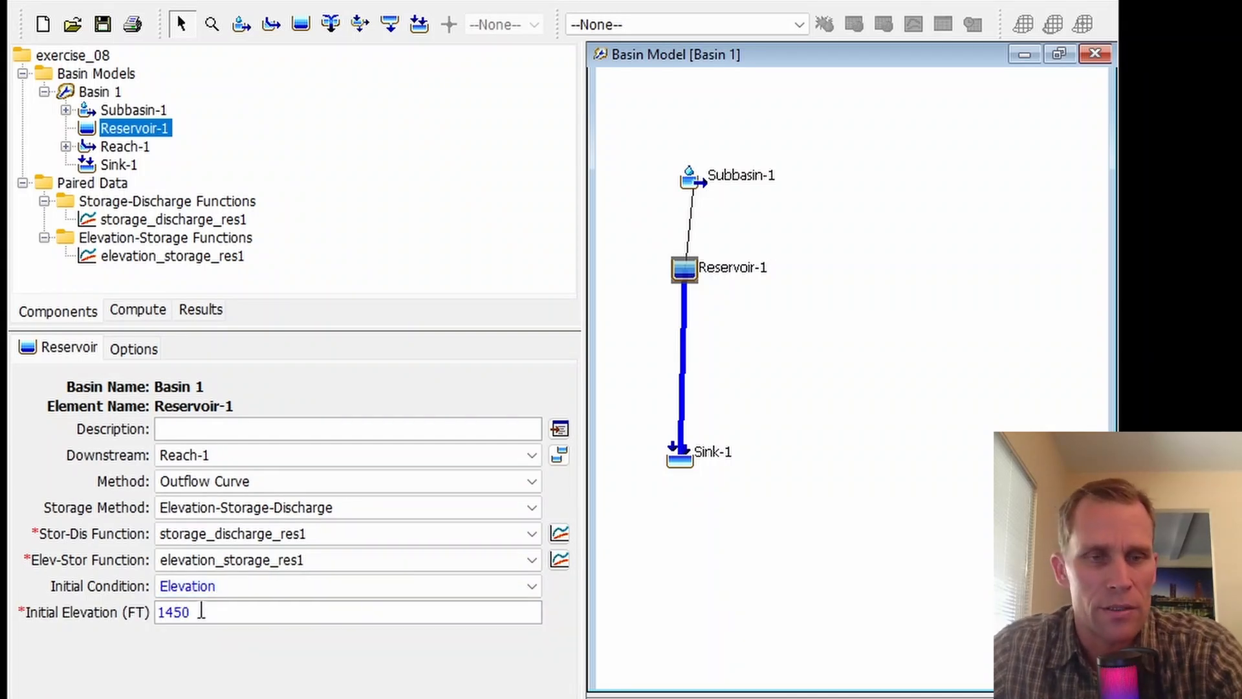
click(105, 34)
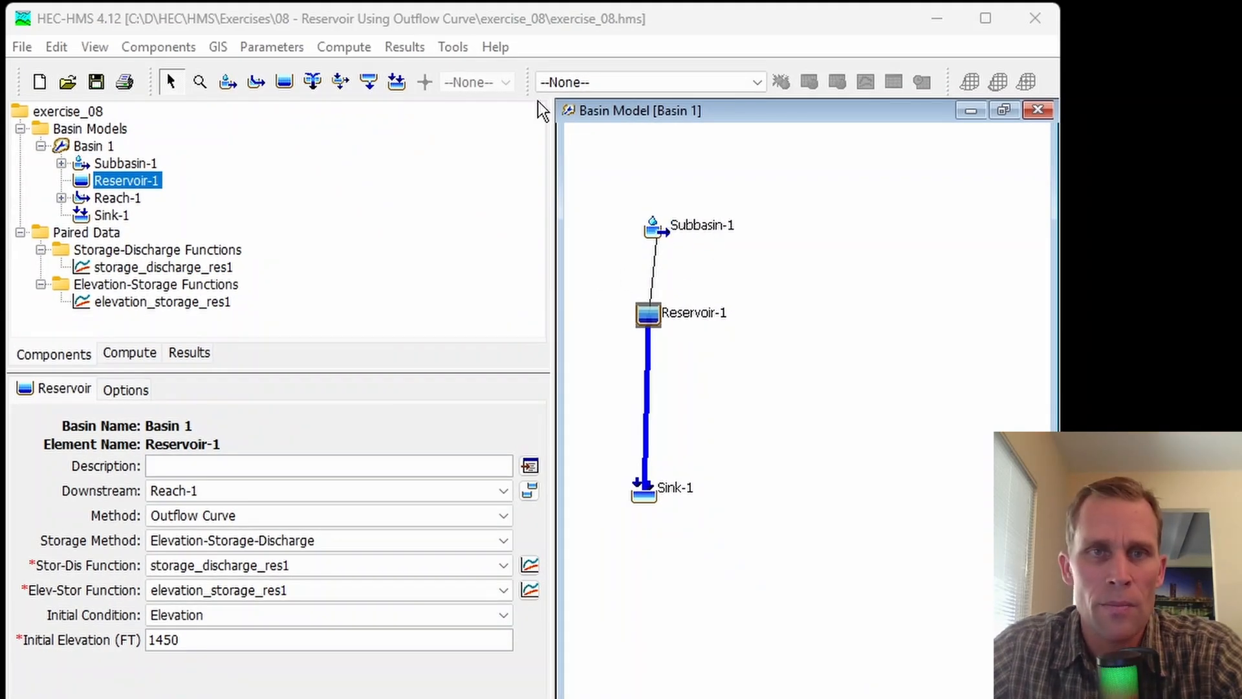
click(356, 49)
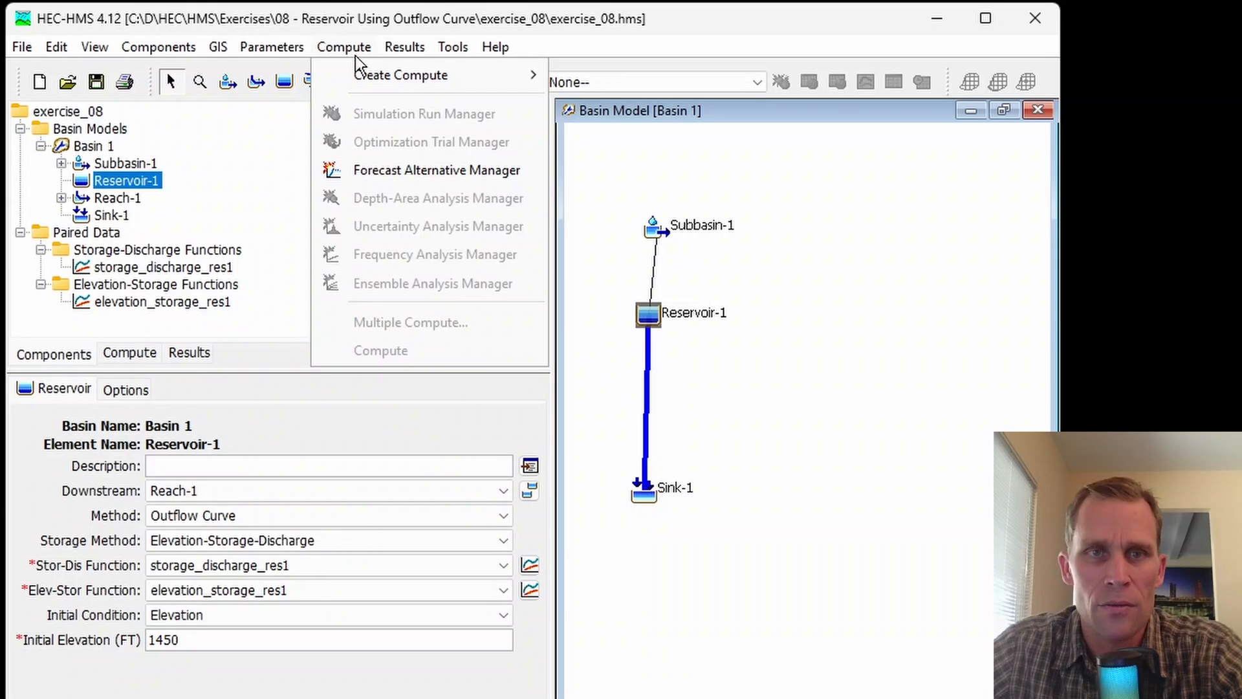
click(387, 30)
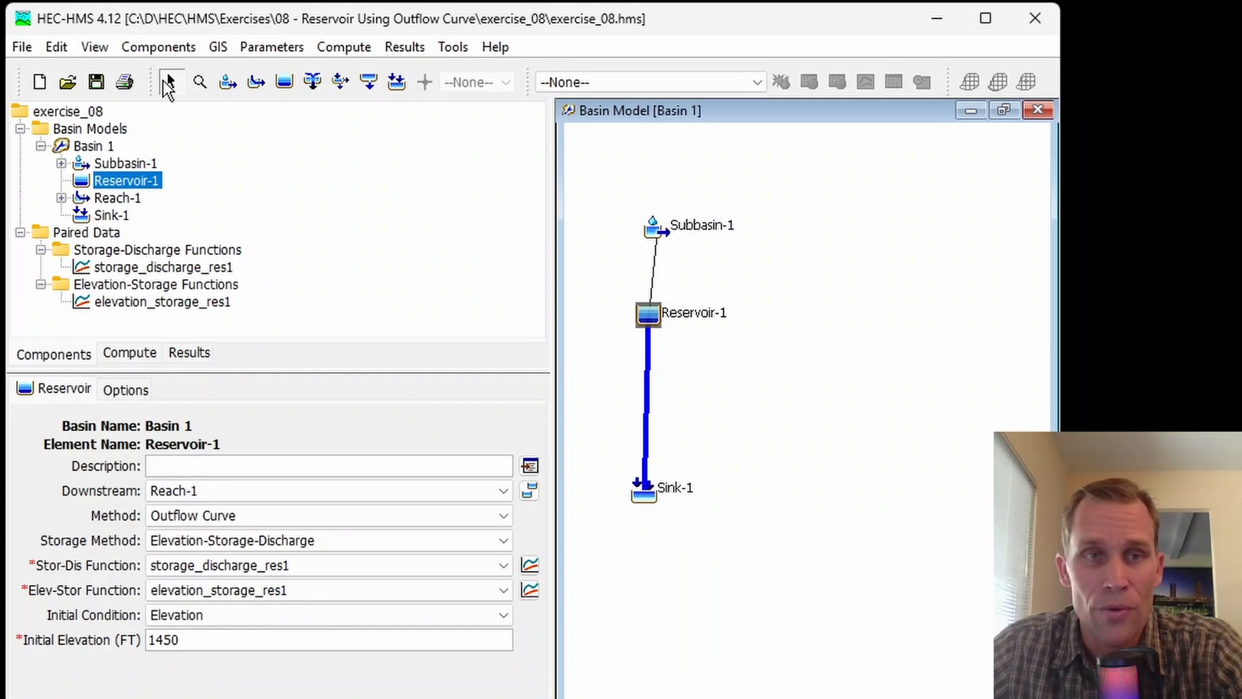
- Create a new control specifications component named Control 1
click(154, 48)
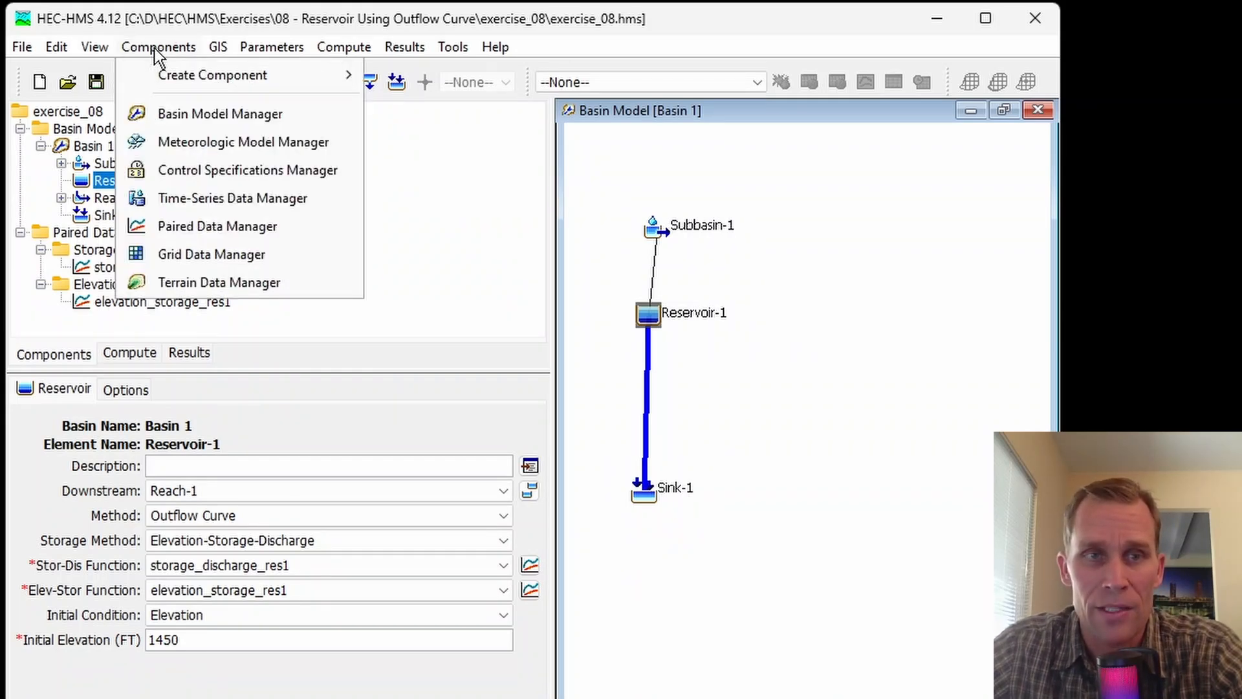
click(220, 169)
drag(278, 189, 81, 232)
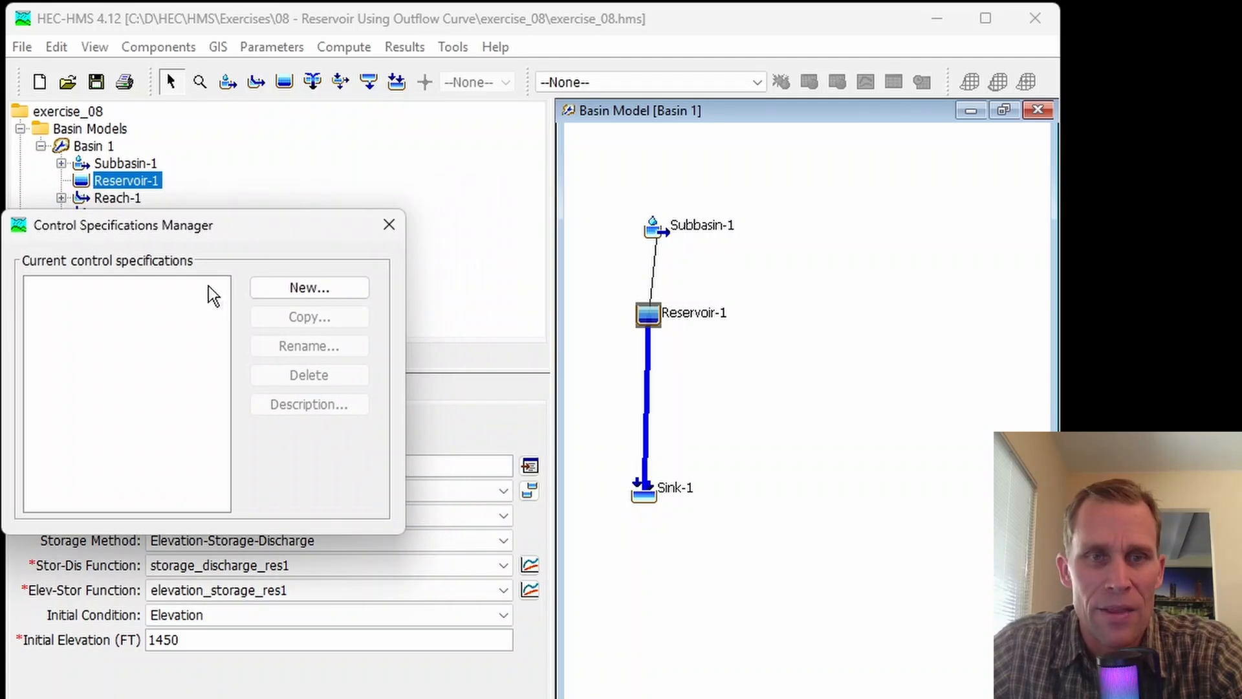
click(281, 292)
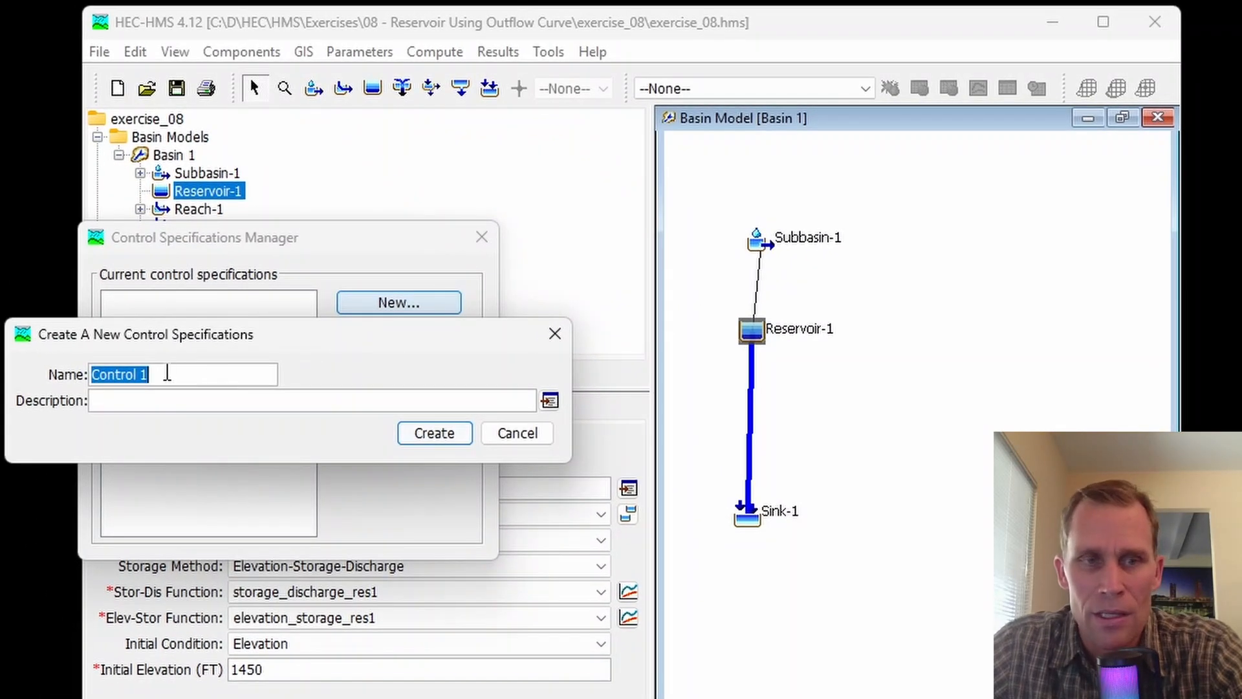
click(429, 436)
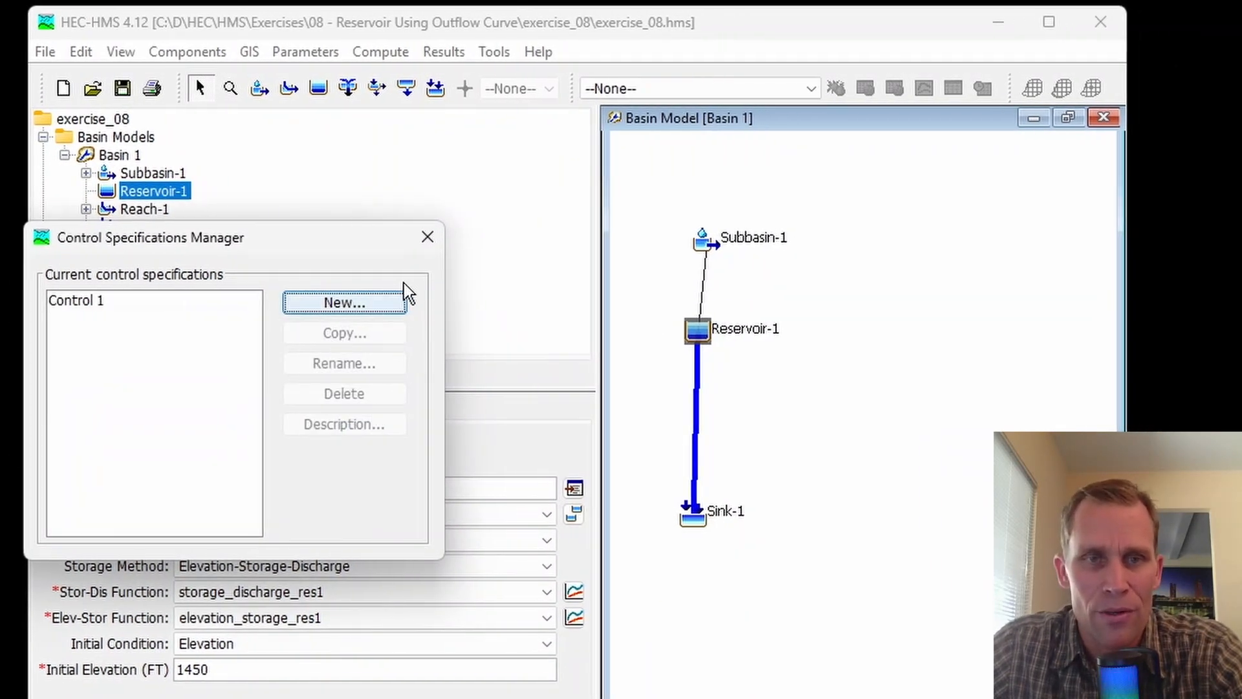
click(427, 238)
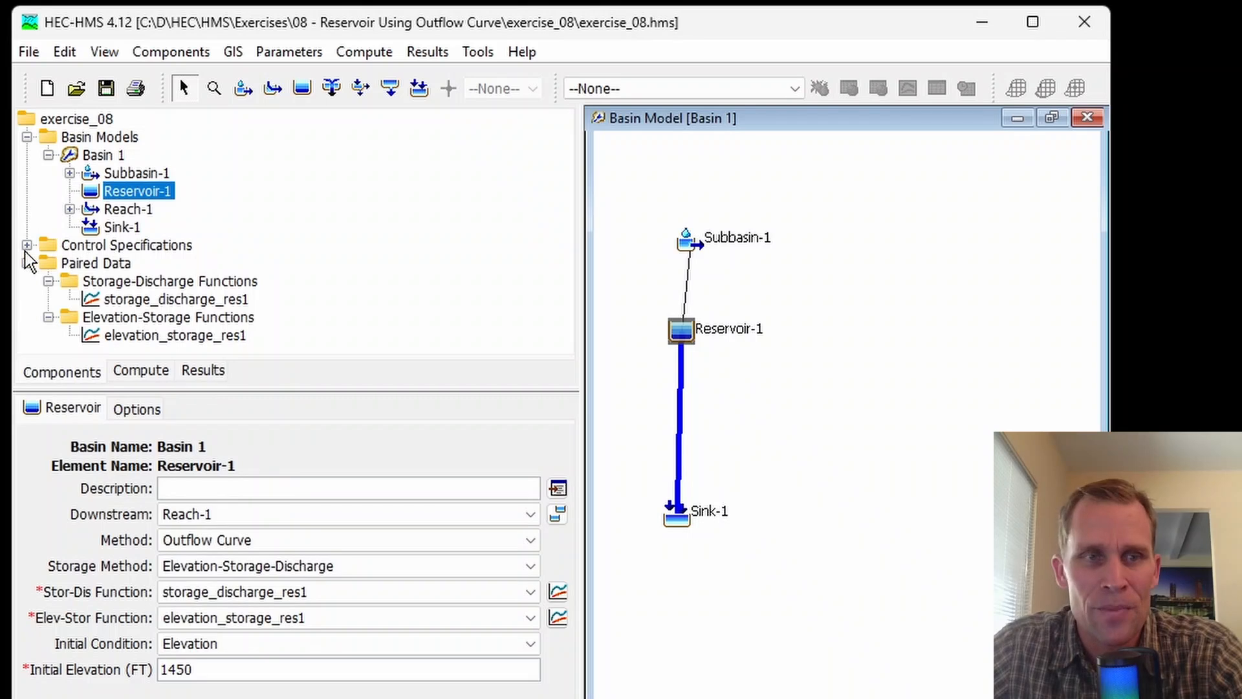
- Set Control 1's start date to 01Mar2024 and its end date to 04Mar2024
click(27, 245)
click(107, 264)
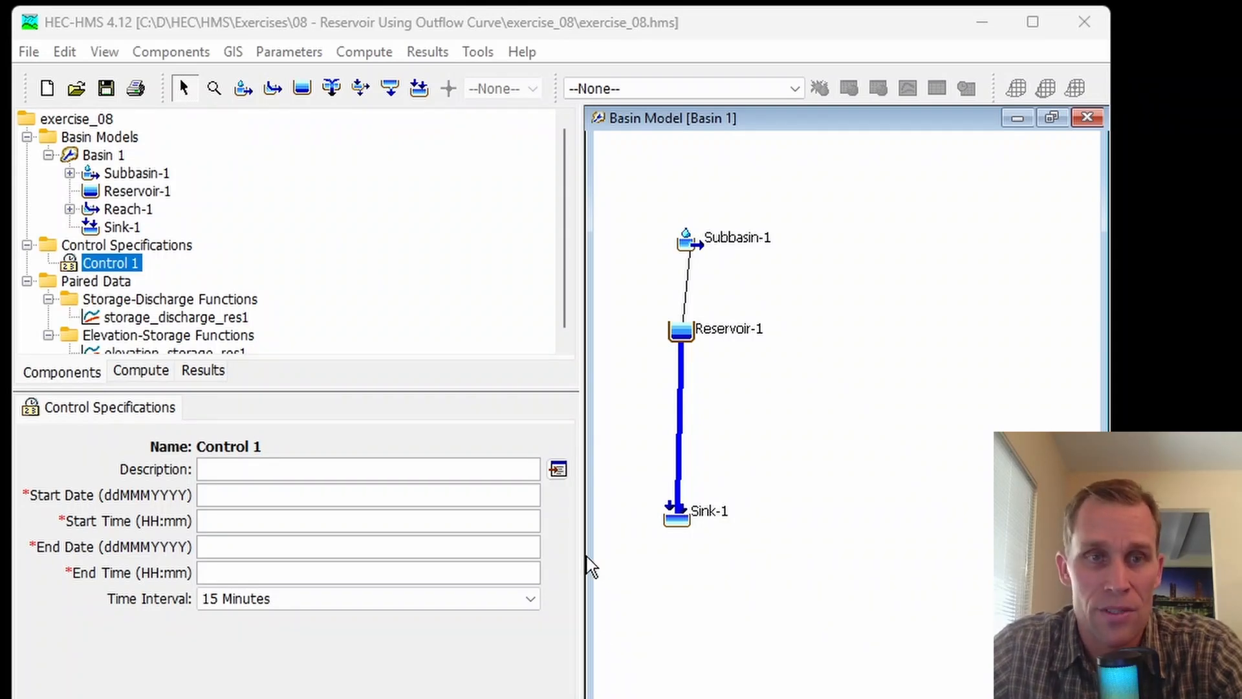
click(264, 498)
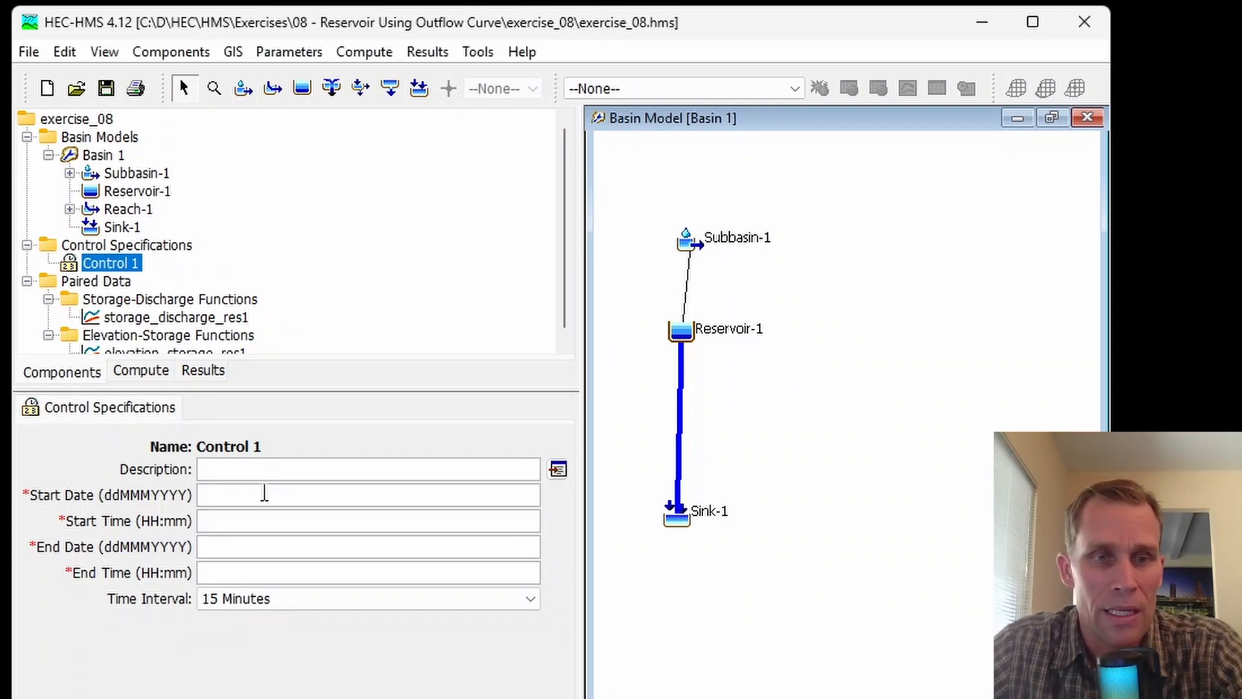
text(01Mar2024)
click(304, 549)
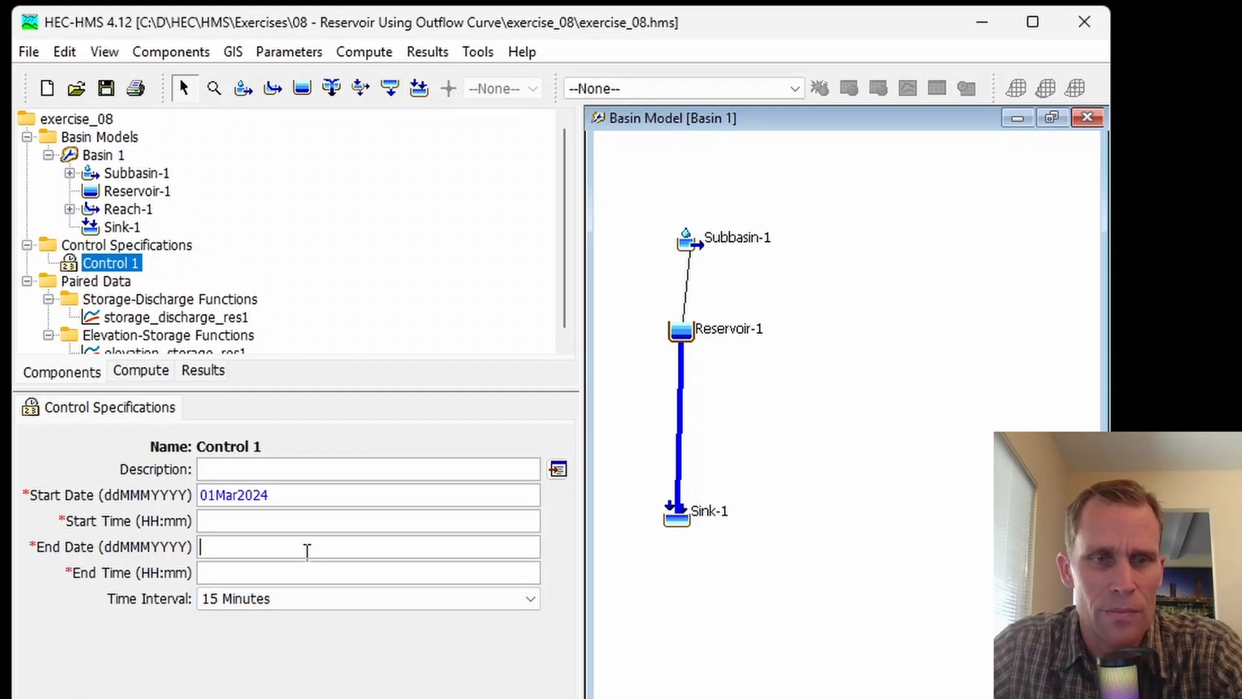
text(01Mar2024)
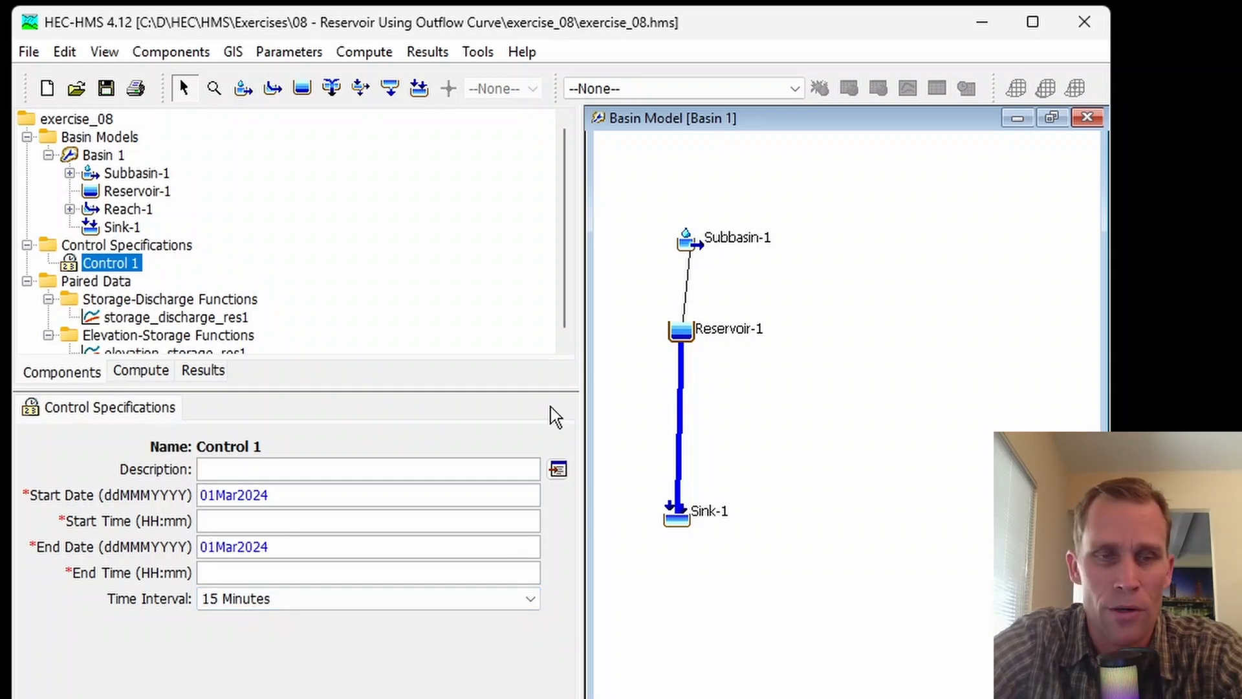
text(4)
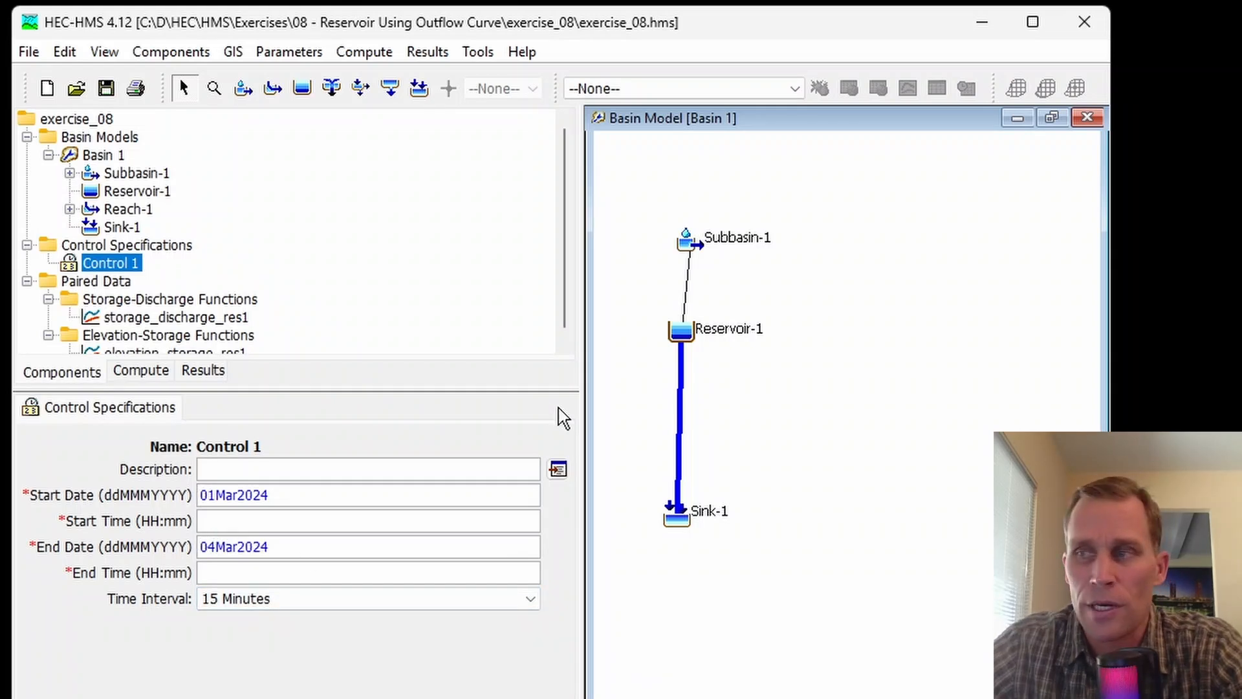
key(alt+Tab)
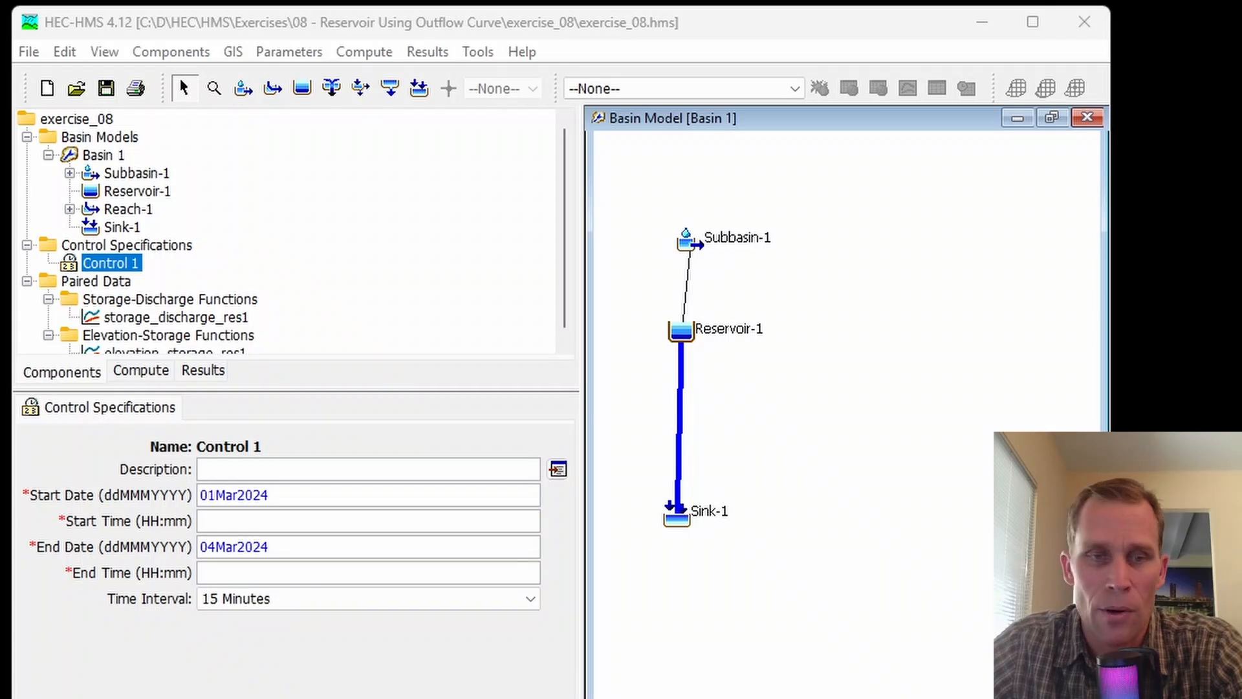
- Set both the start and end times of Control 1 to 00:00 and save the project
click(283, 519)
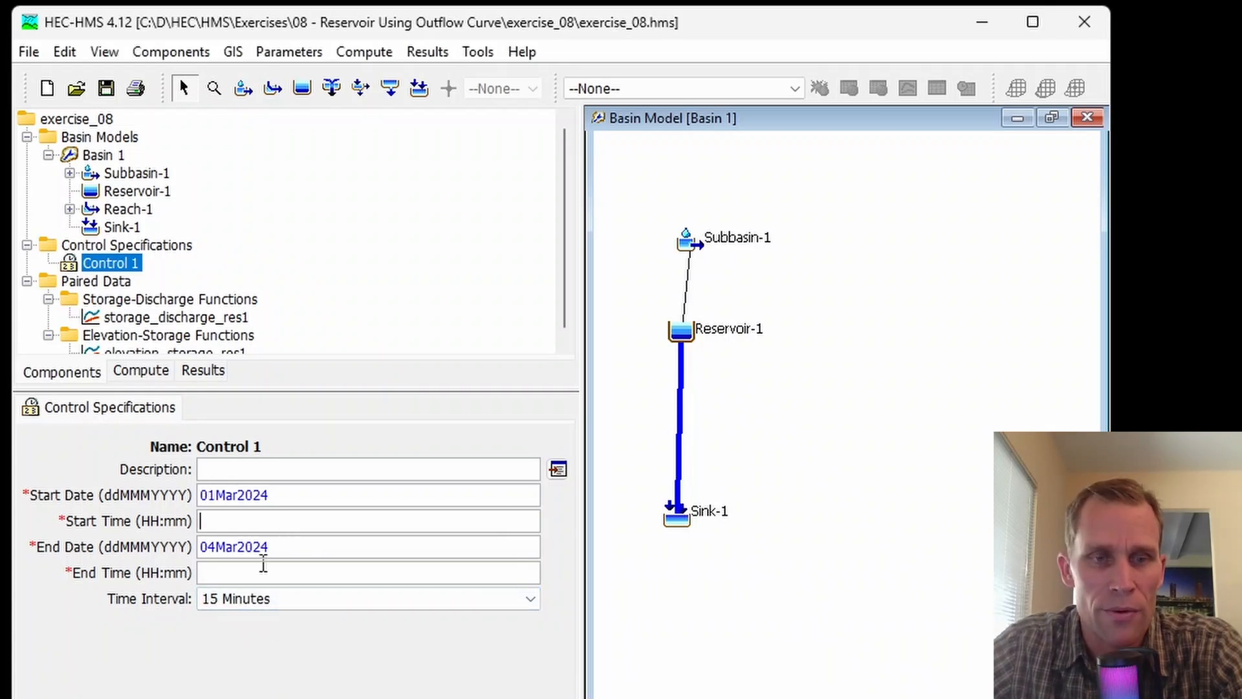
text(00:00)
click(251, 574)
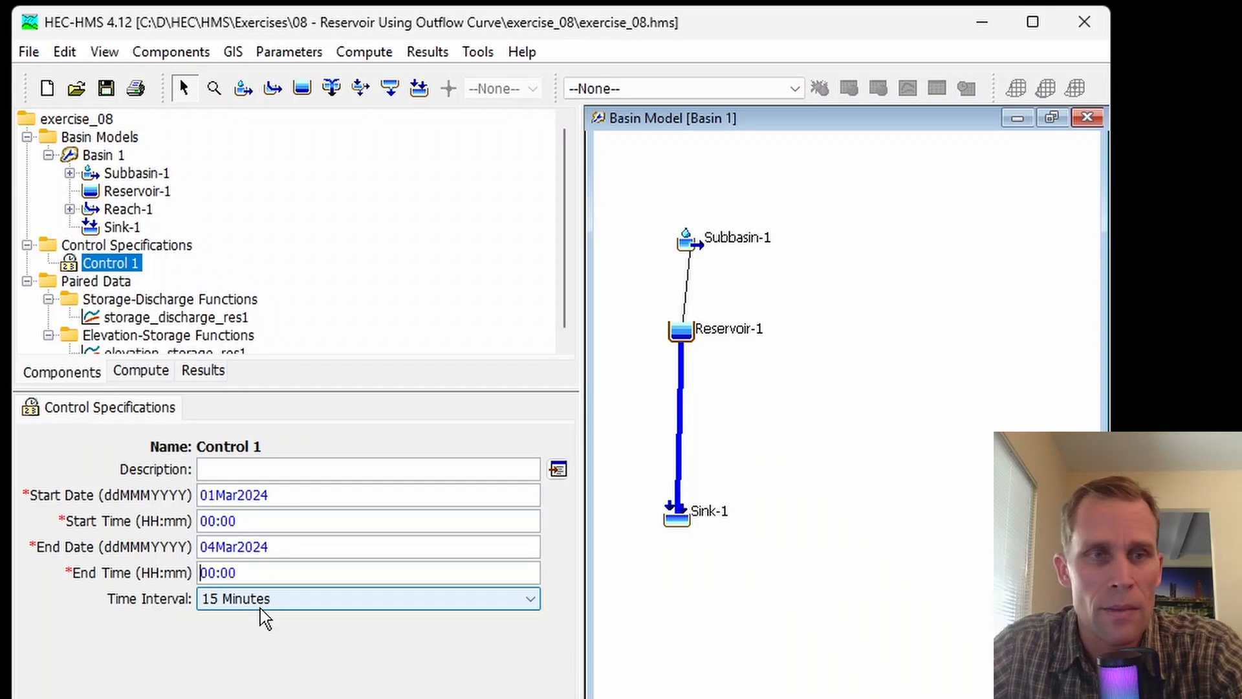
click(105, 91)
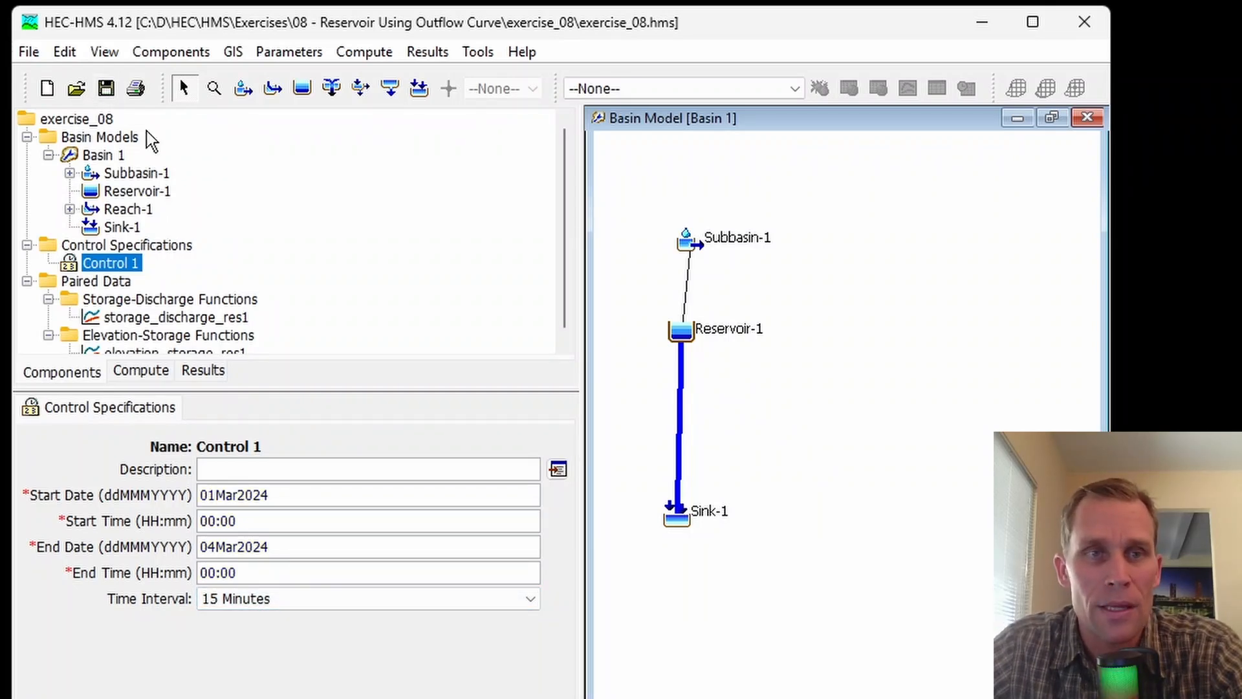
- Create a new meteorologic model named Met 1
click(170, 54)
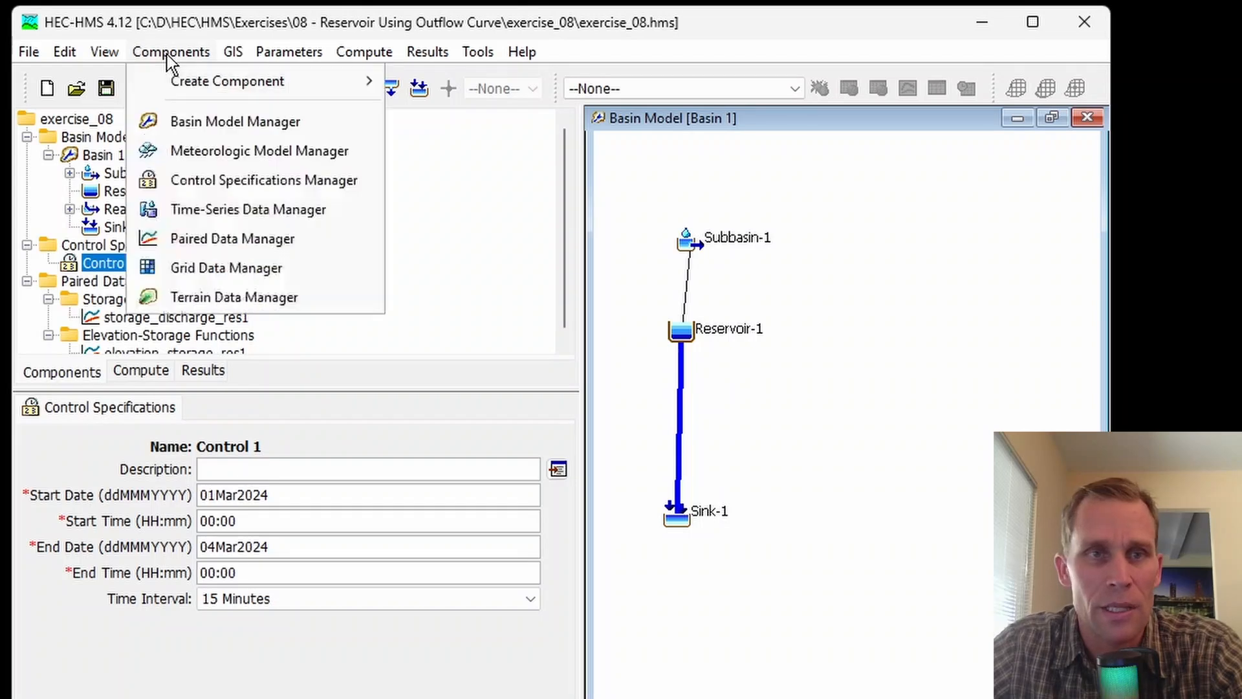
click(217, 156)
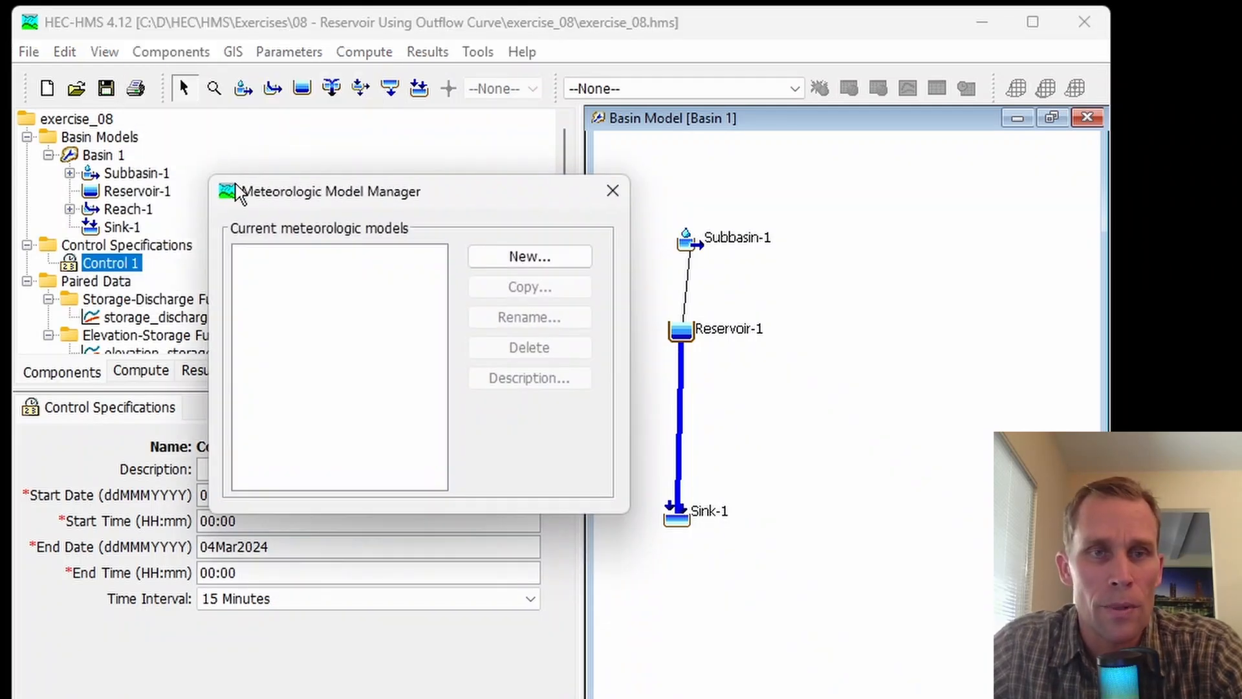
drag(323, 210, 170, 220)
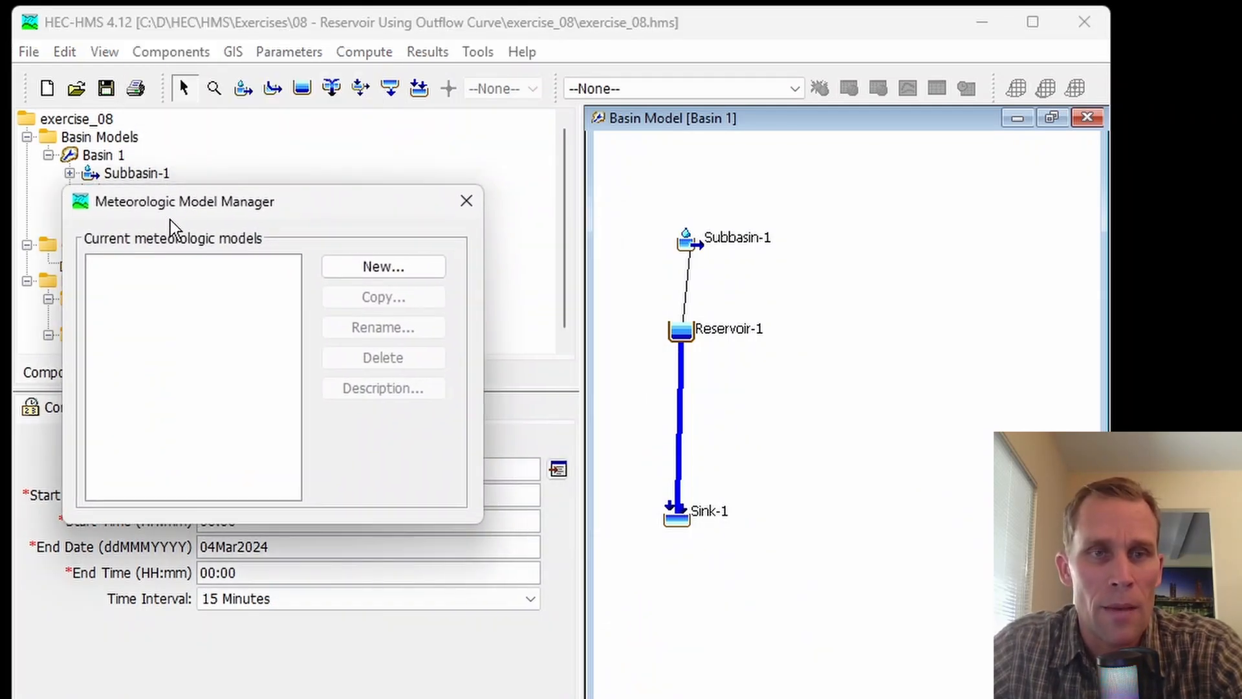
click(346, 268)
click(437, 401)
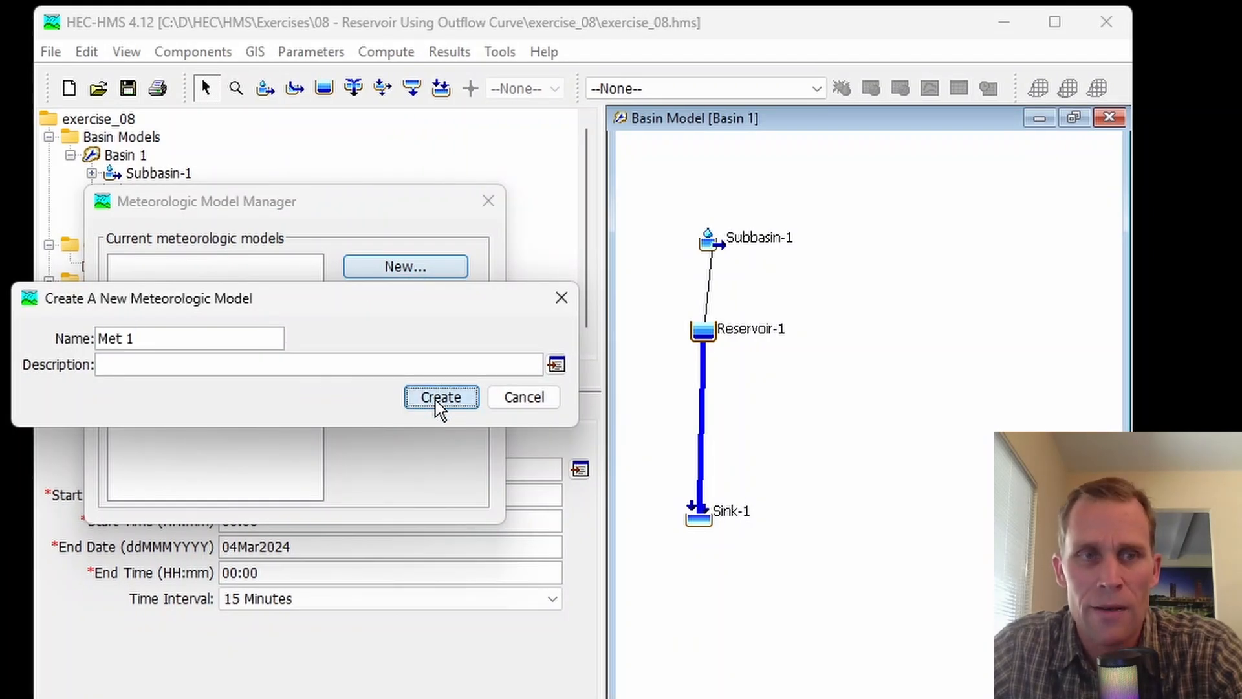
click(489, 201)
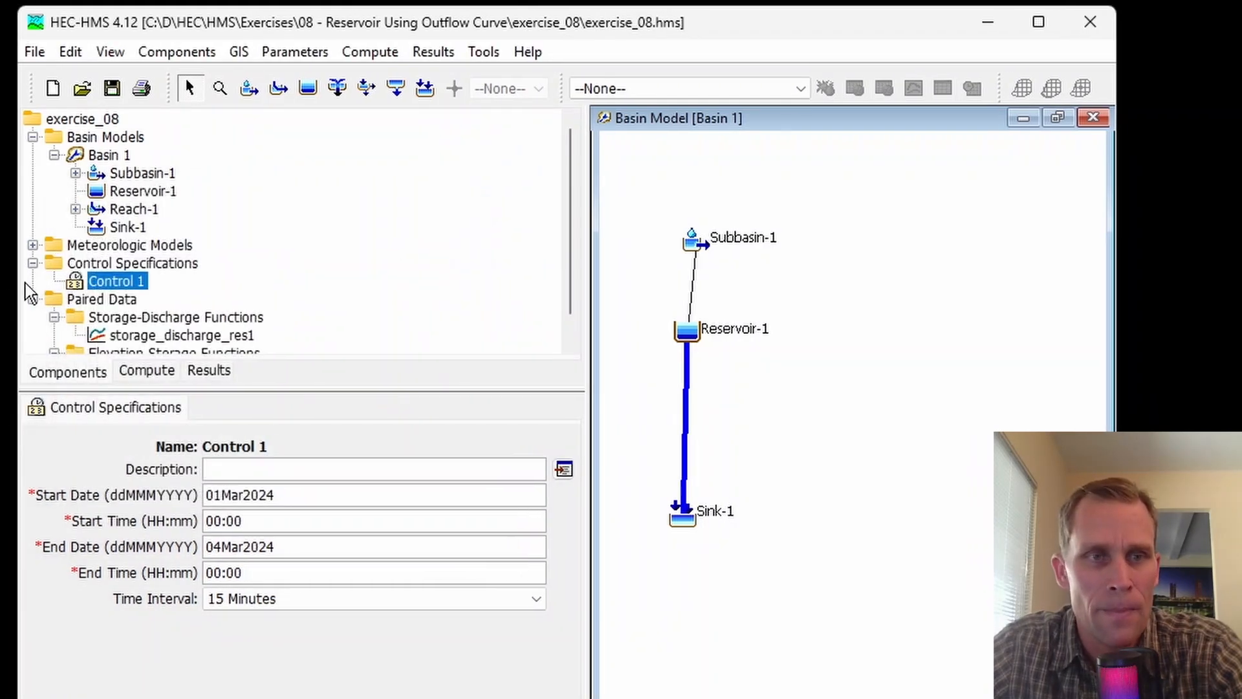
- Select Specified Hyetograph as Met 1's precipitation method and open its subbasin gage table
click(84, 264)
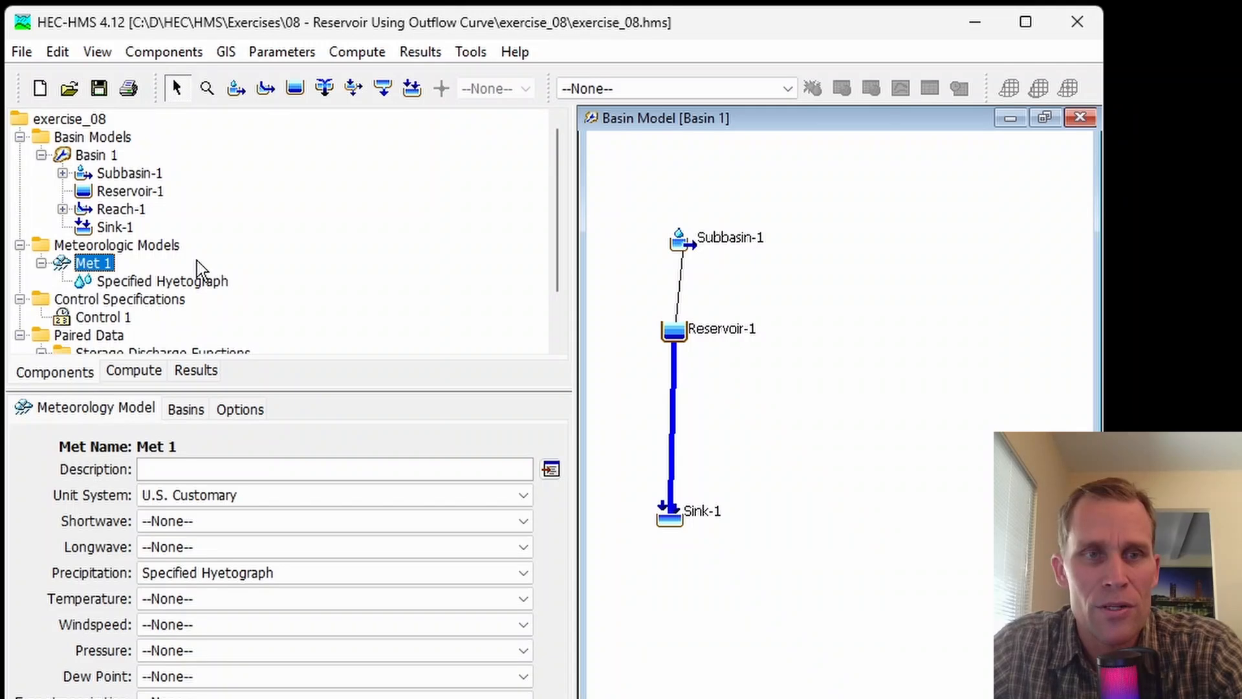
scroll(231, 253, down, 1)
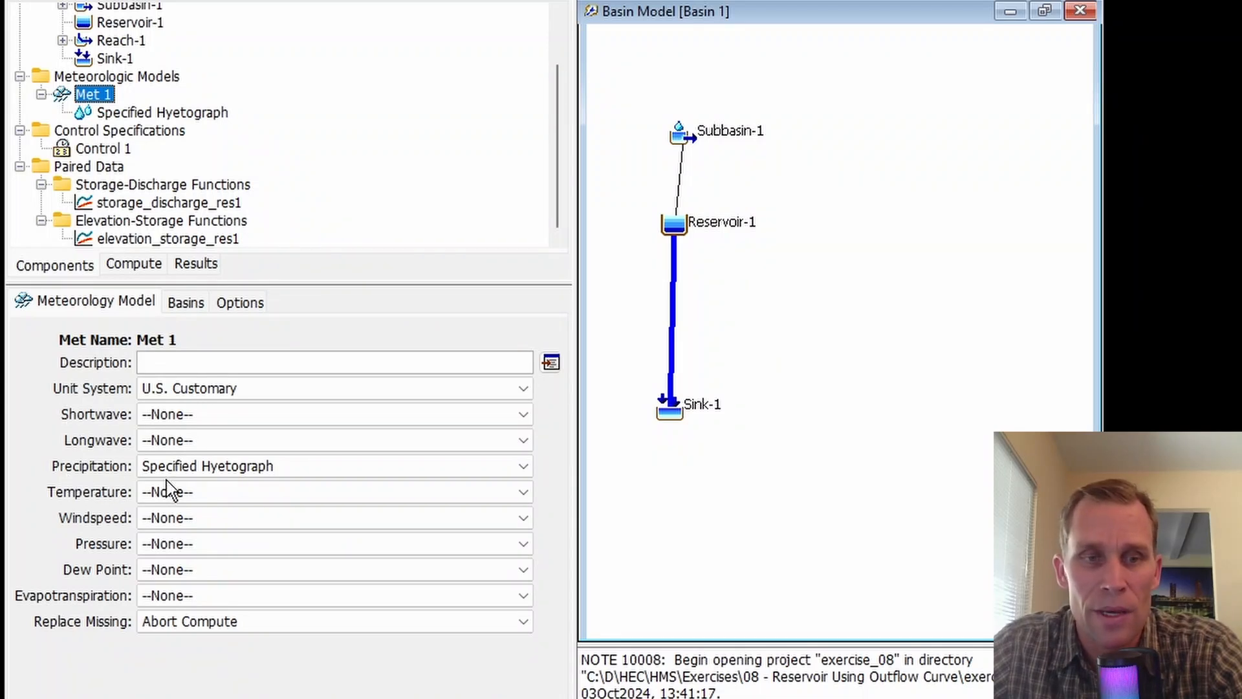
click(214, 466)
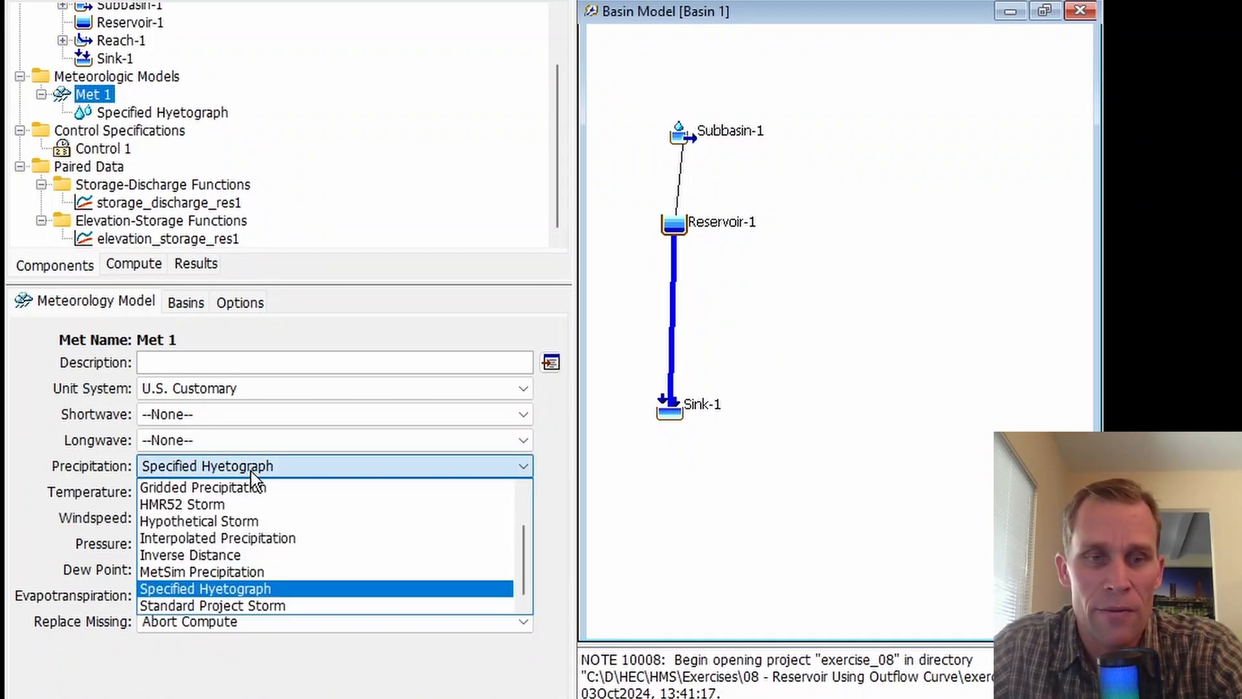
scroll(255, 502, up, 1)
scroll(257, 499, down, 1)
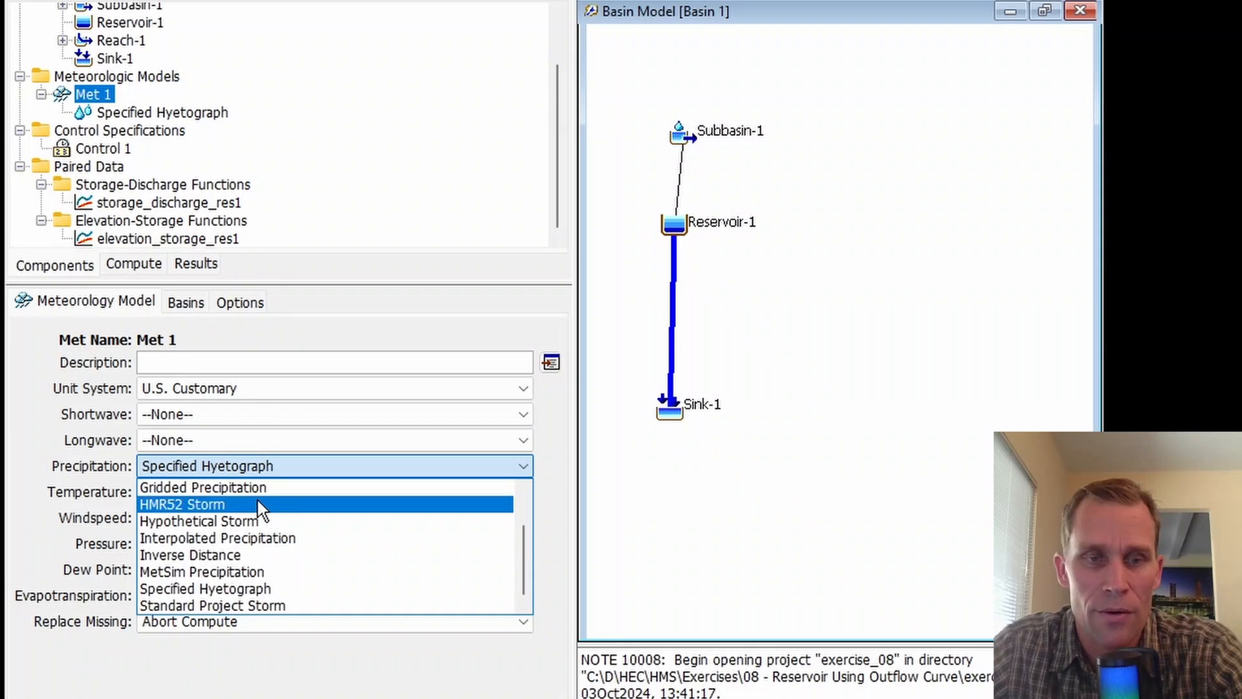
click(216, 589)
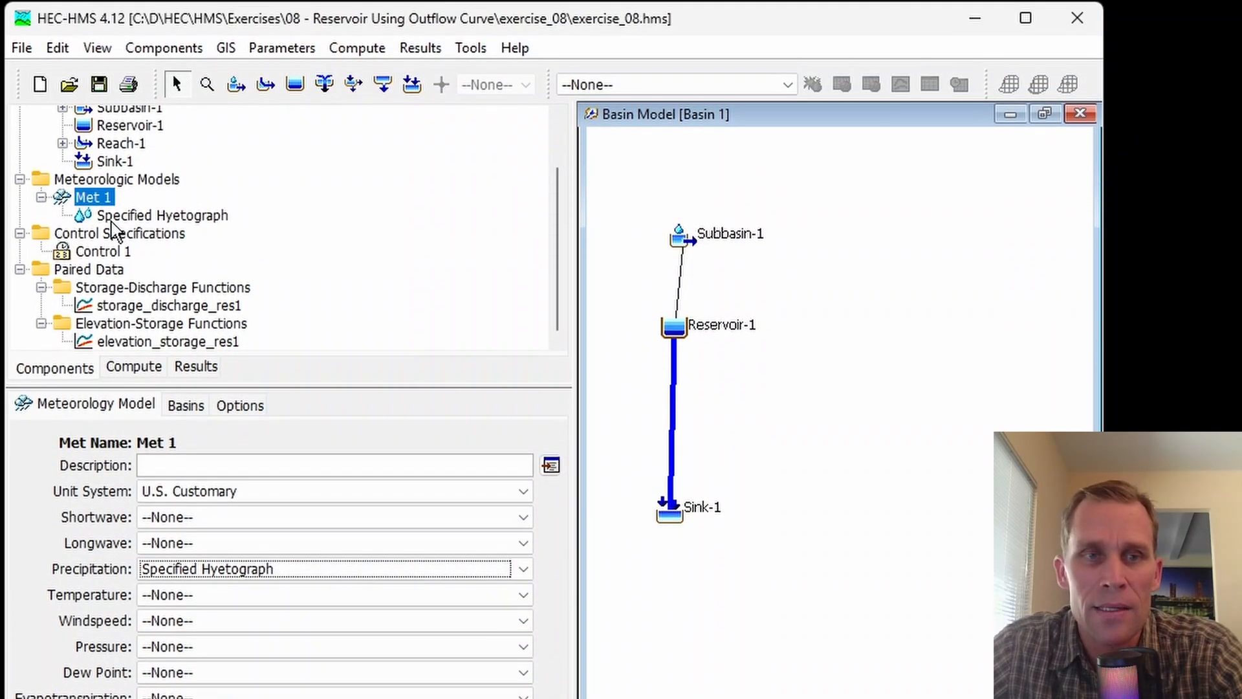
click(165, 218)
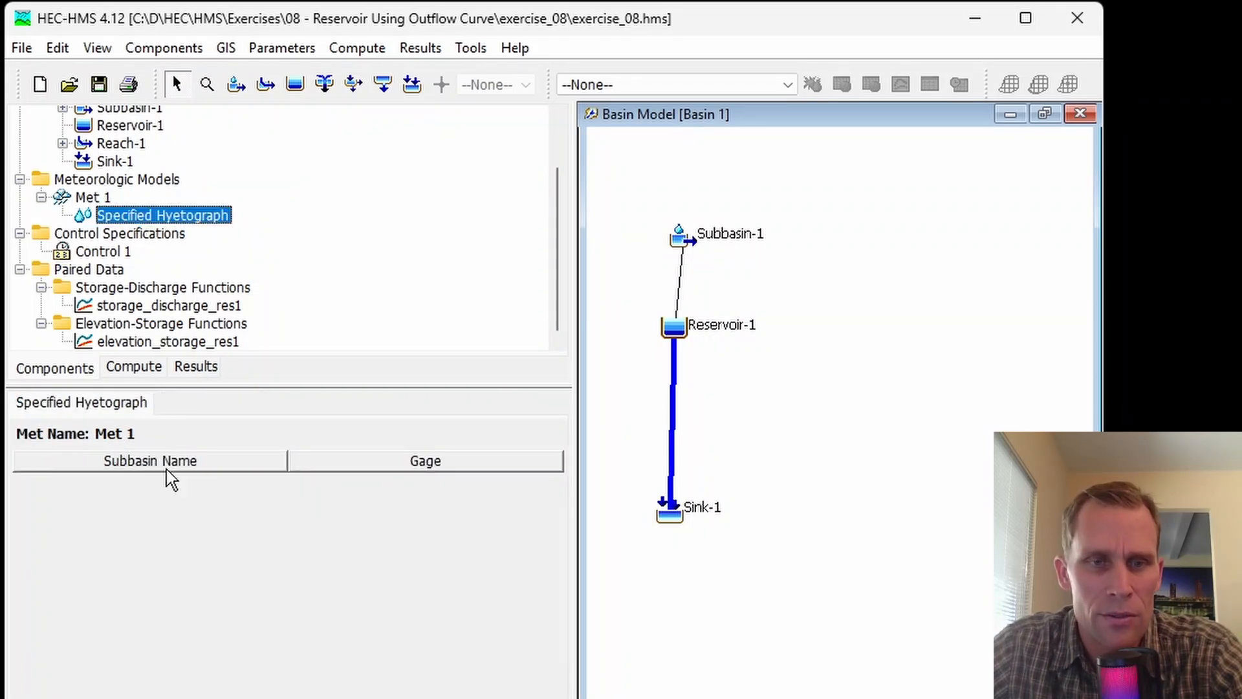
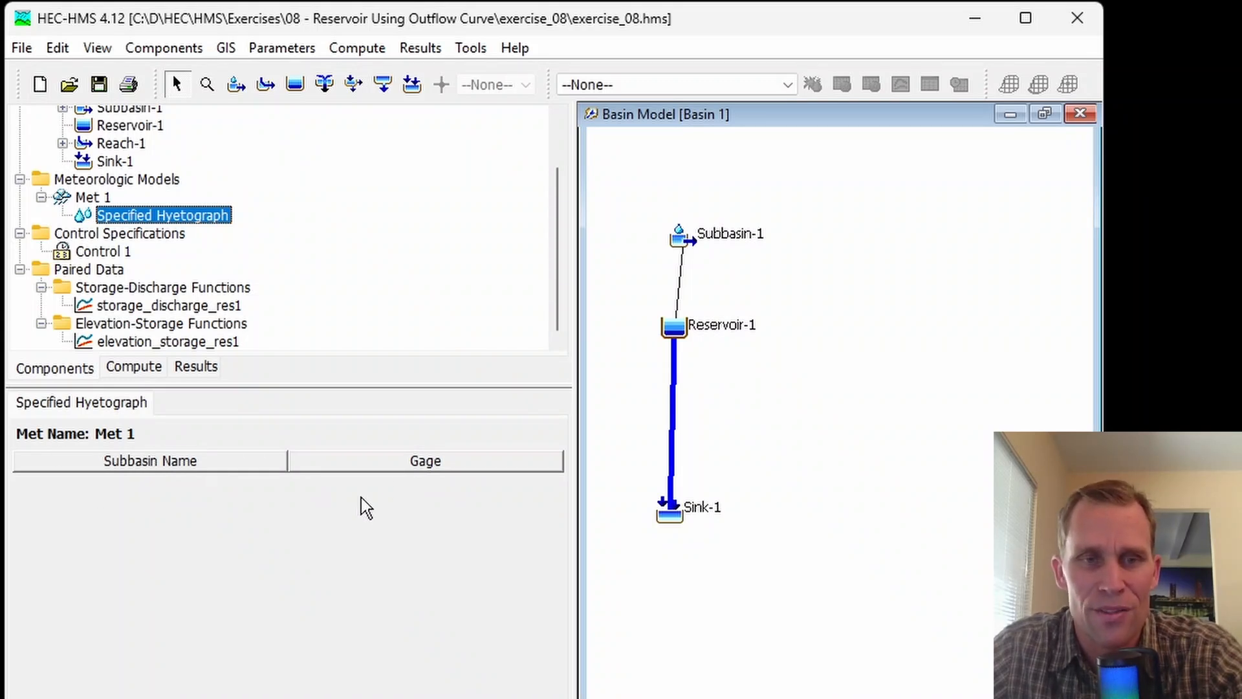
- Set Include Subbasins to Yes for Basin 1 in the Met 1 meteorologic model
click(93, 197)
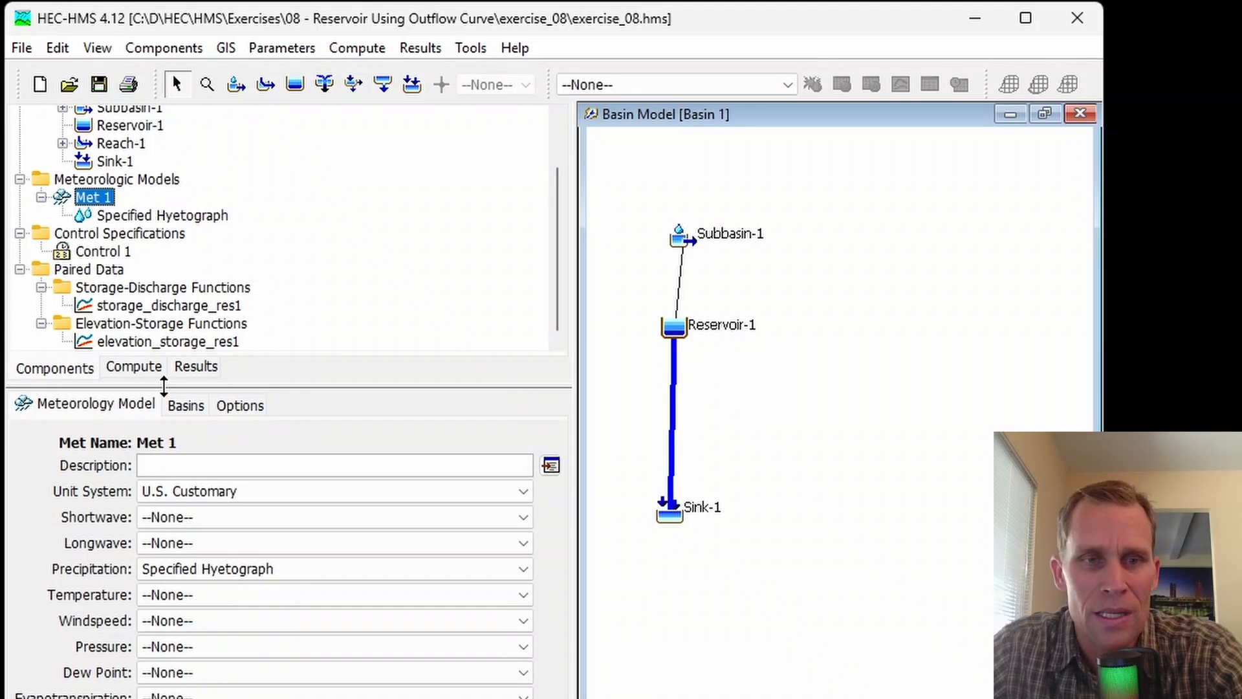
click(187, 406)
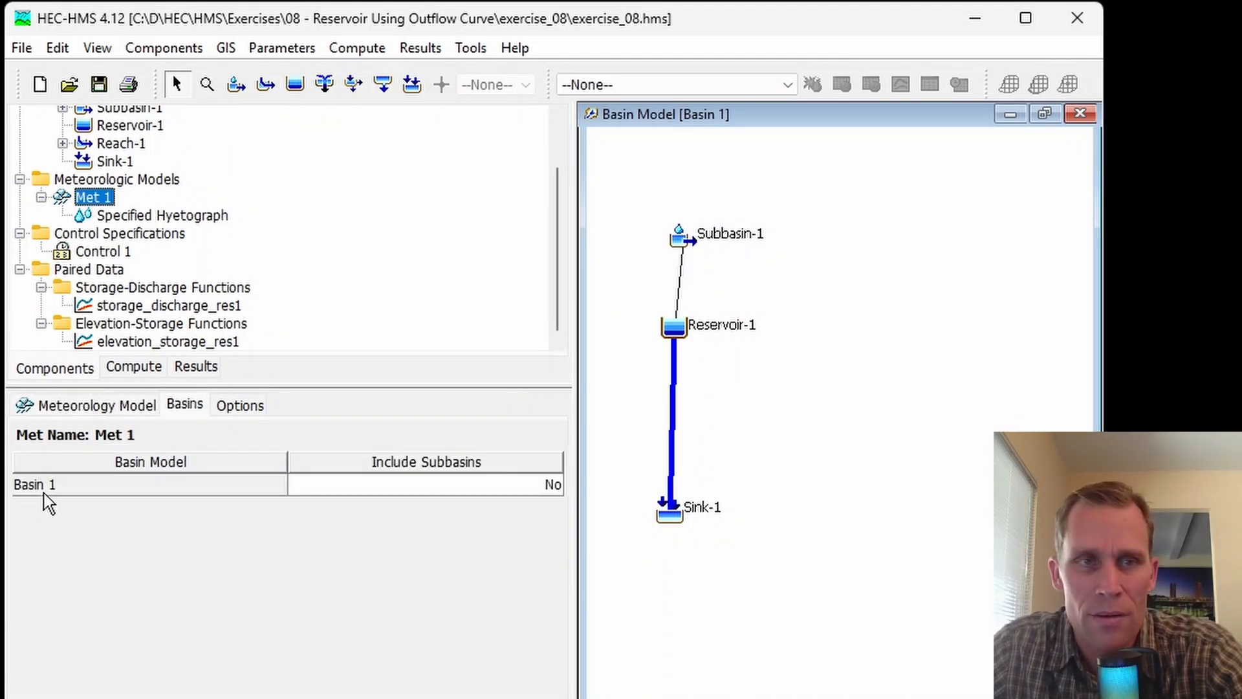
scroll(166, 186, up, 3)
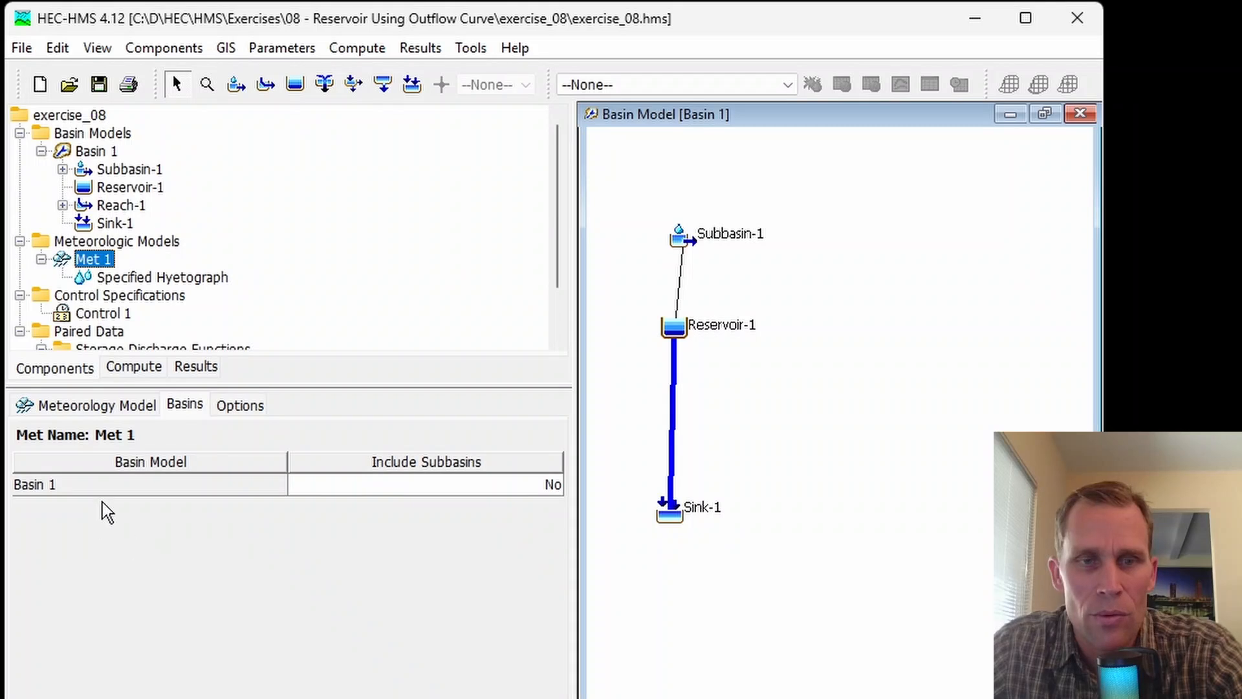
click(388, 490)
click(335, 504)
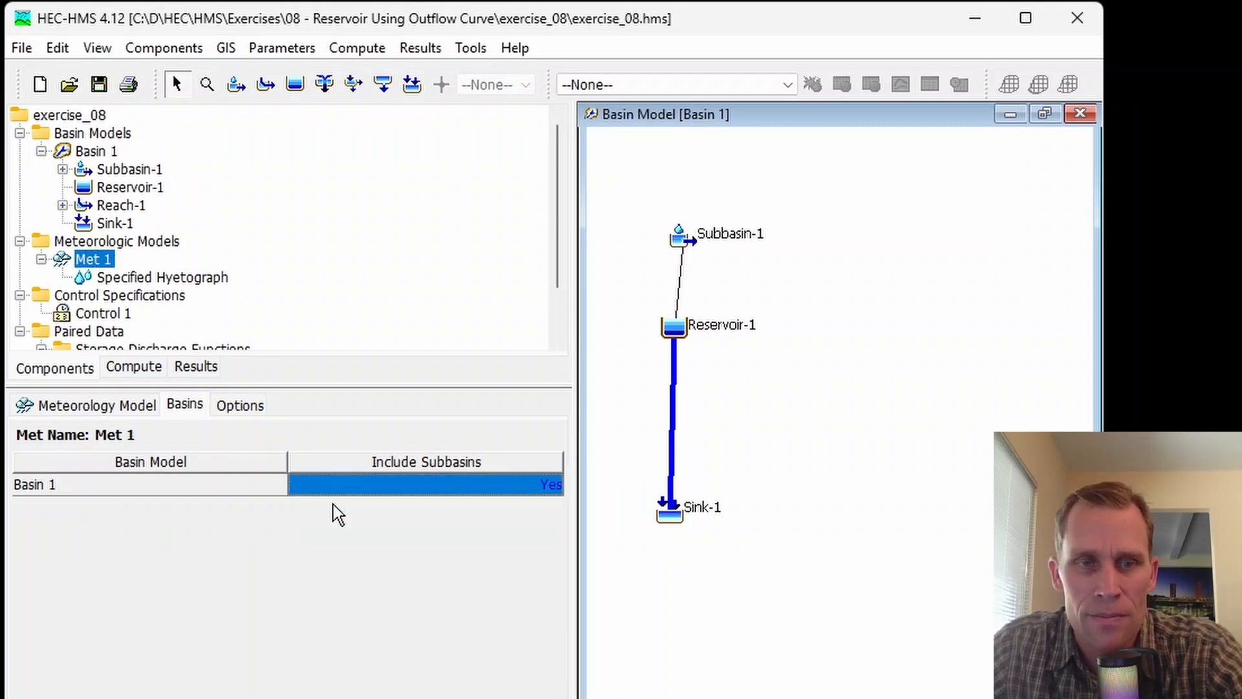
- Save the project and check the gage choices for Subbasin-1 in Met 1's Specified Hyetograph
click(99, 88)
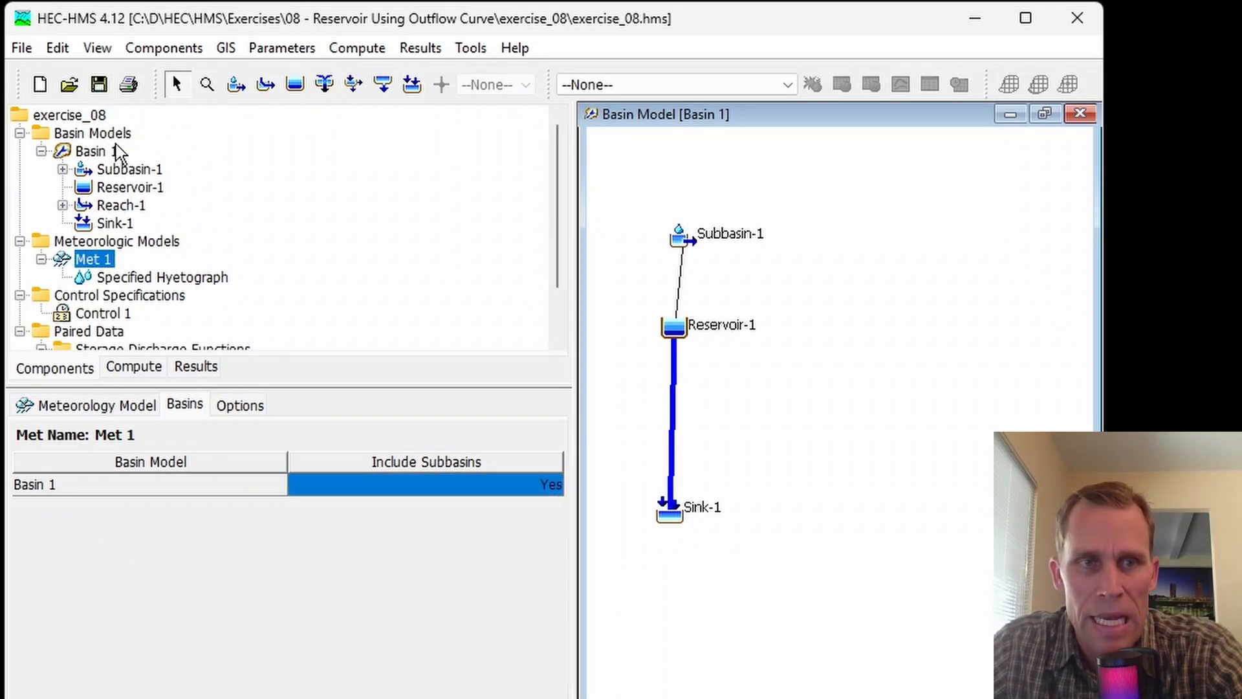
click(143, 278)
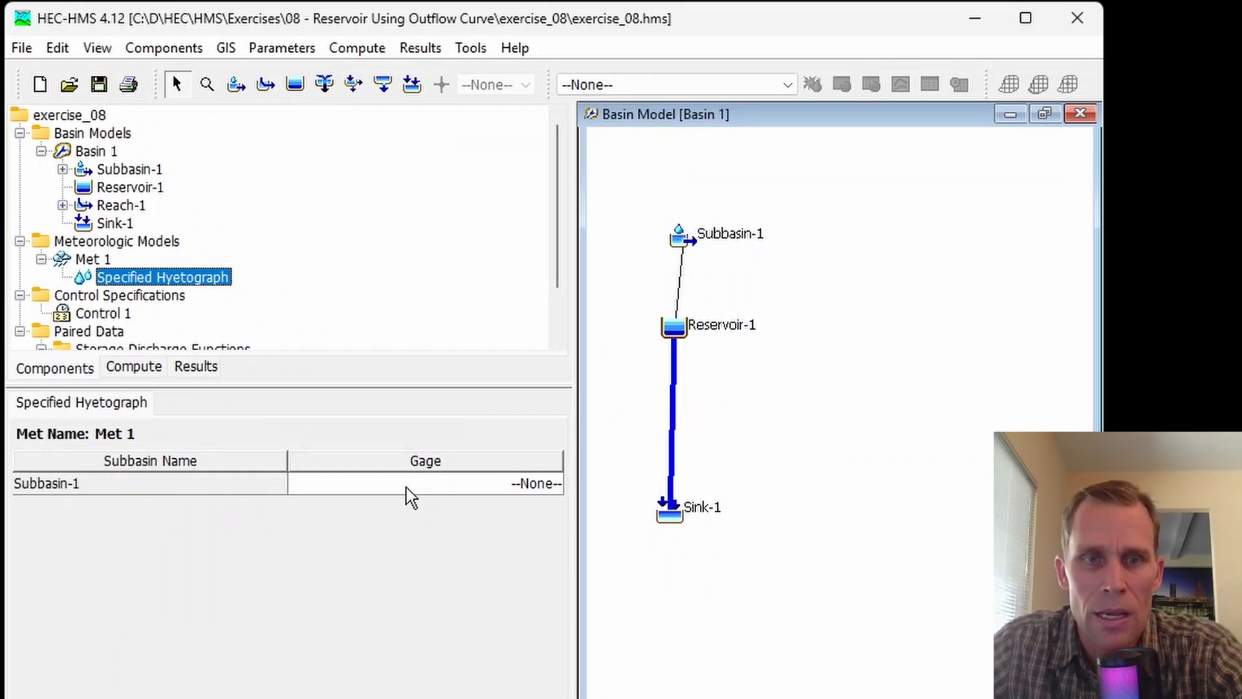
click(426, 486)
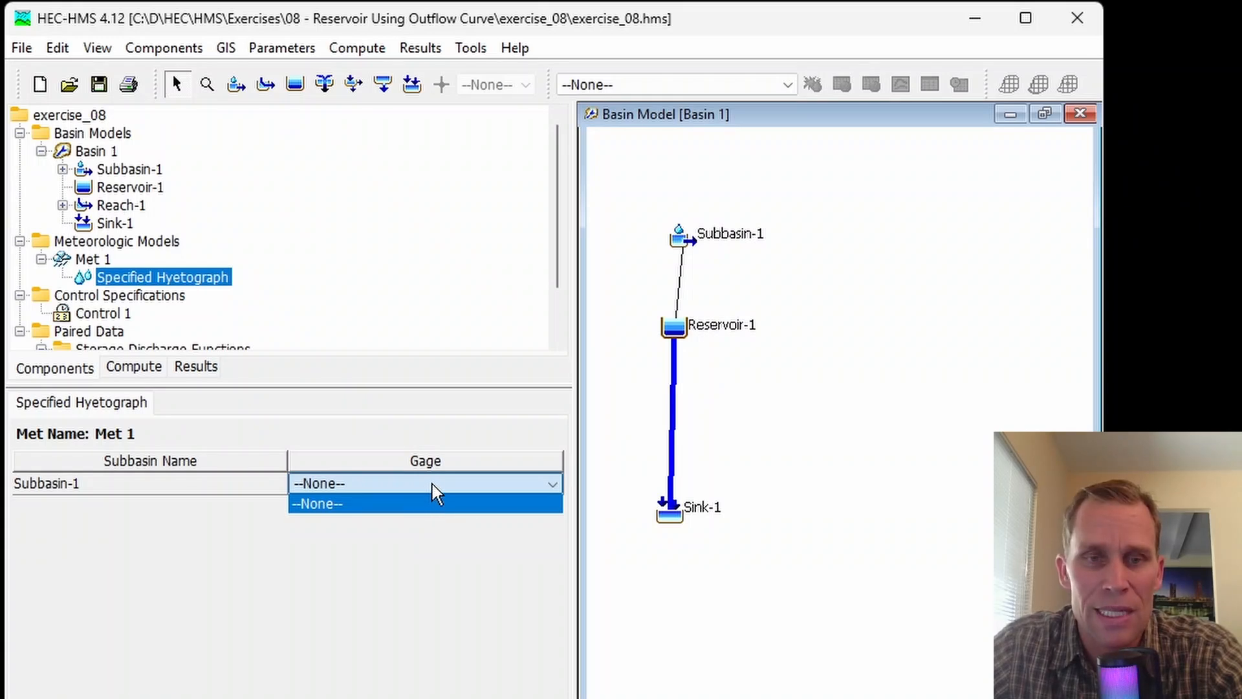
click(432, 493)
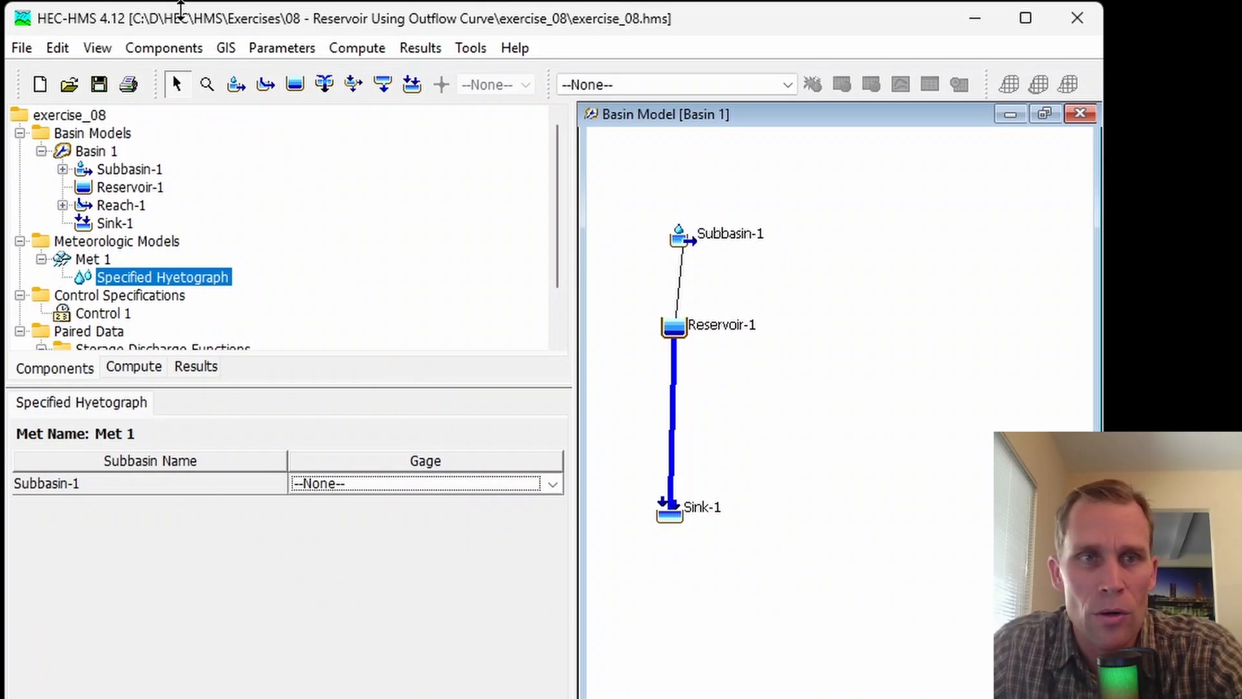
- Create a new precipitation gage time series named precipitation_sub1
click(163, 51)
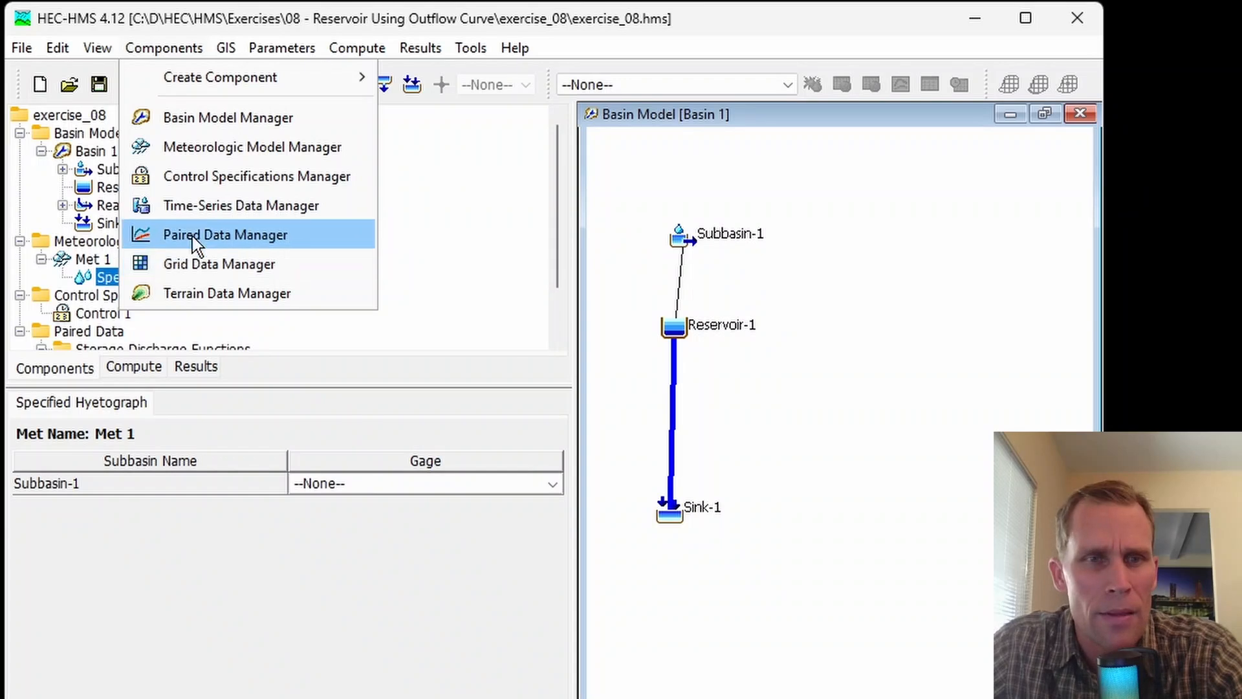
click(196, 208)
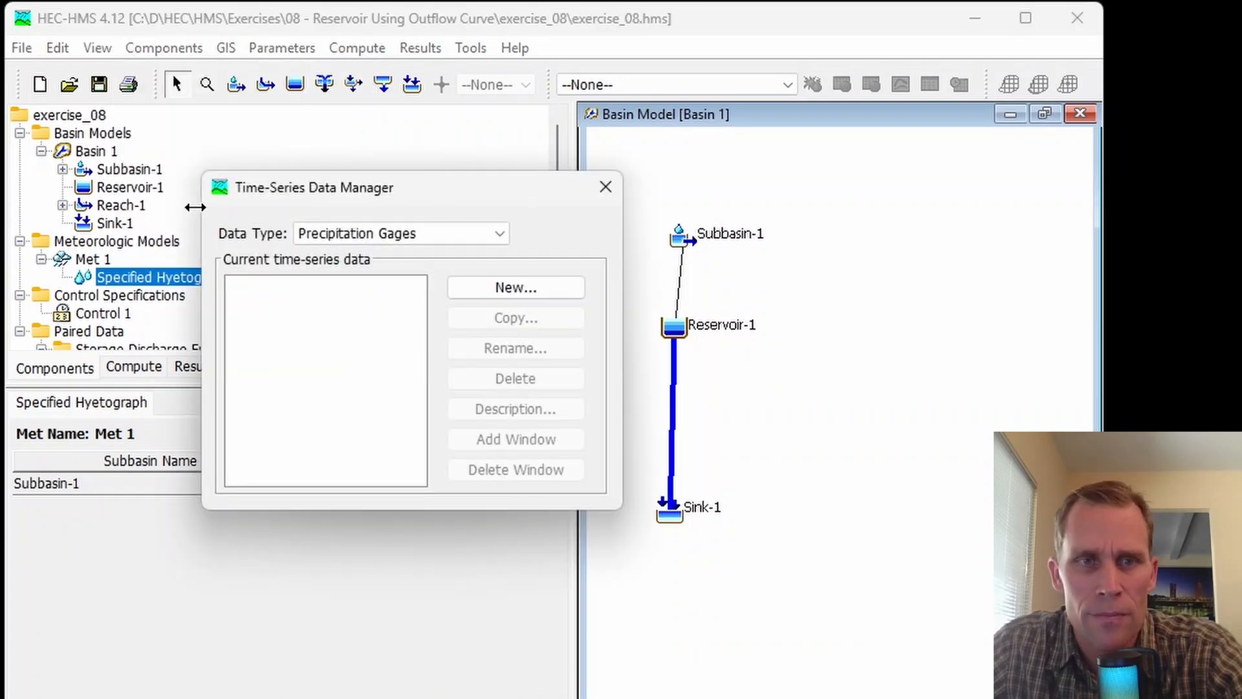
click(396, 236)
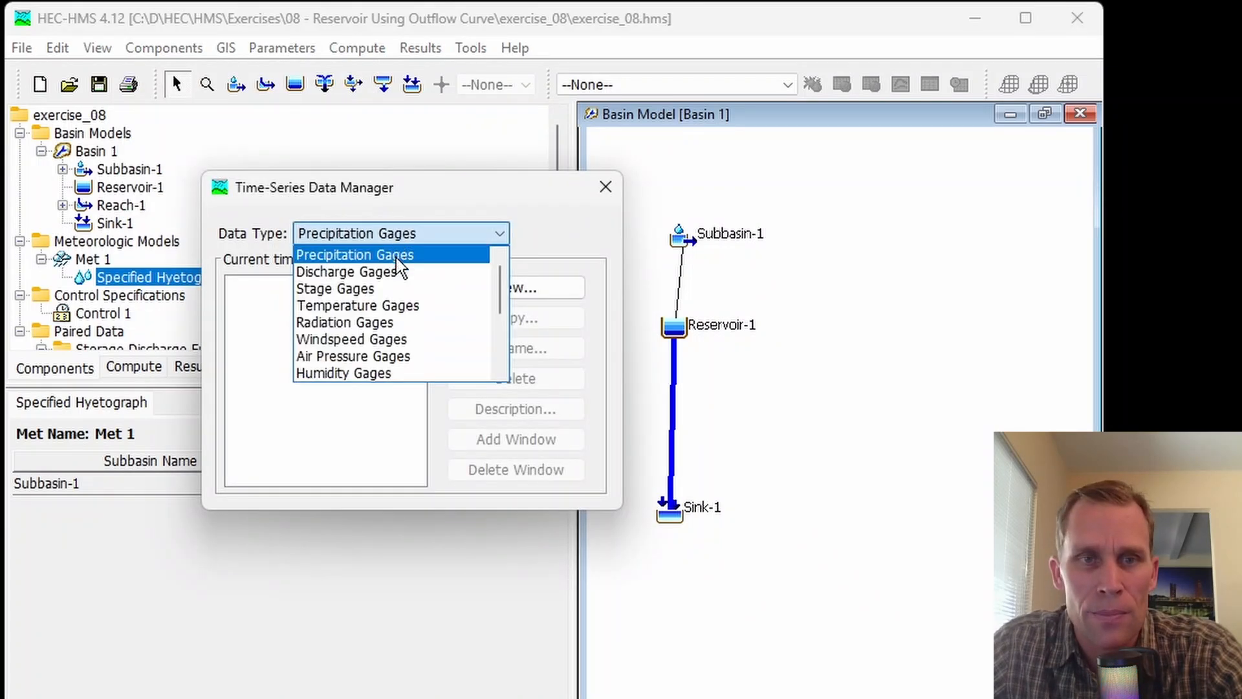
click(412, 258)
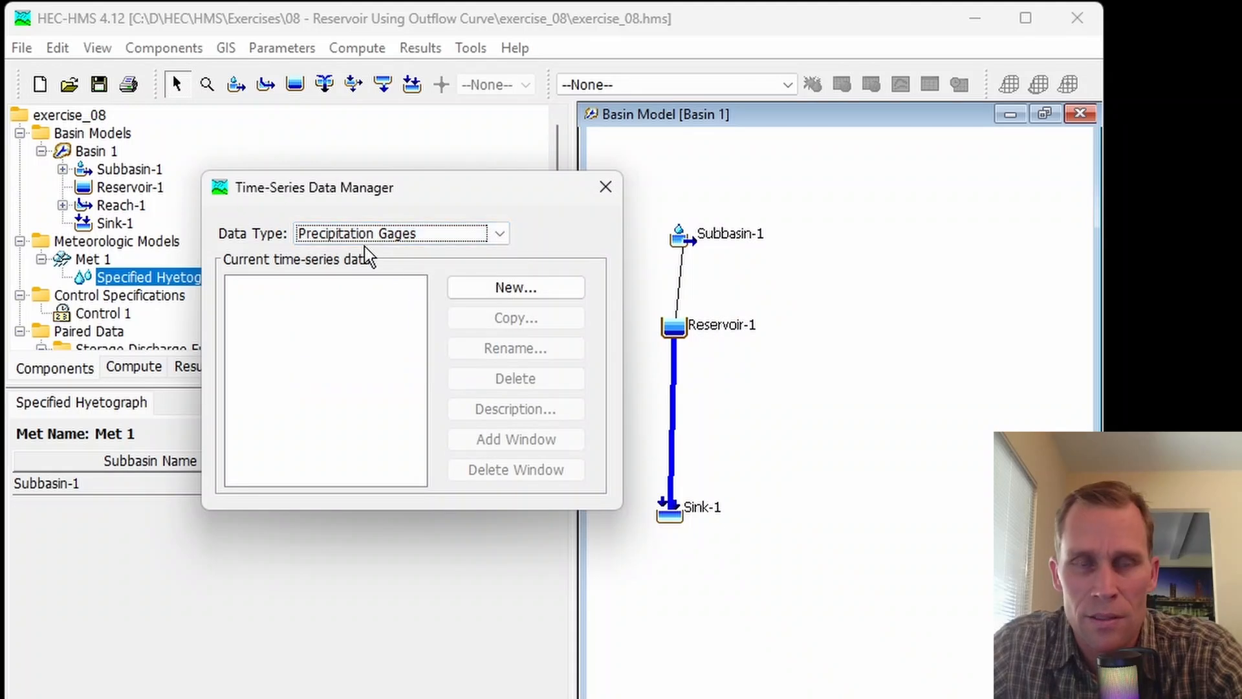
click(500, 292)
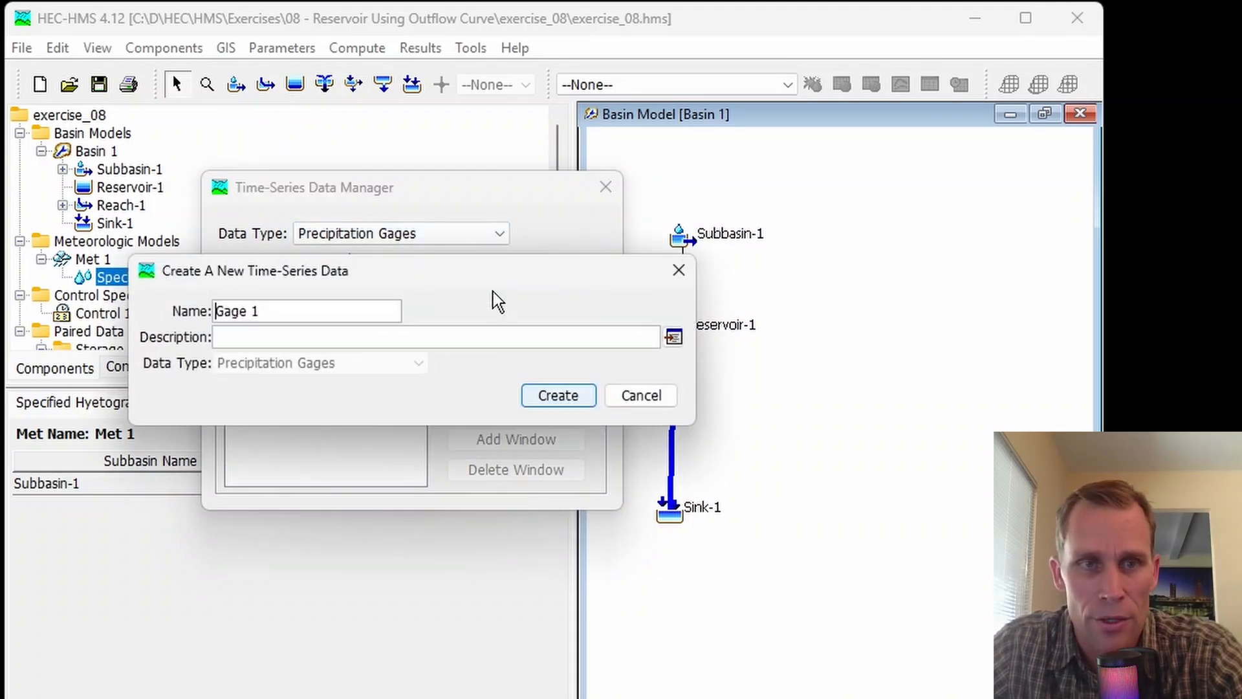
drag(275, 310, 194, 313)
text(precipitation_sub1)
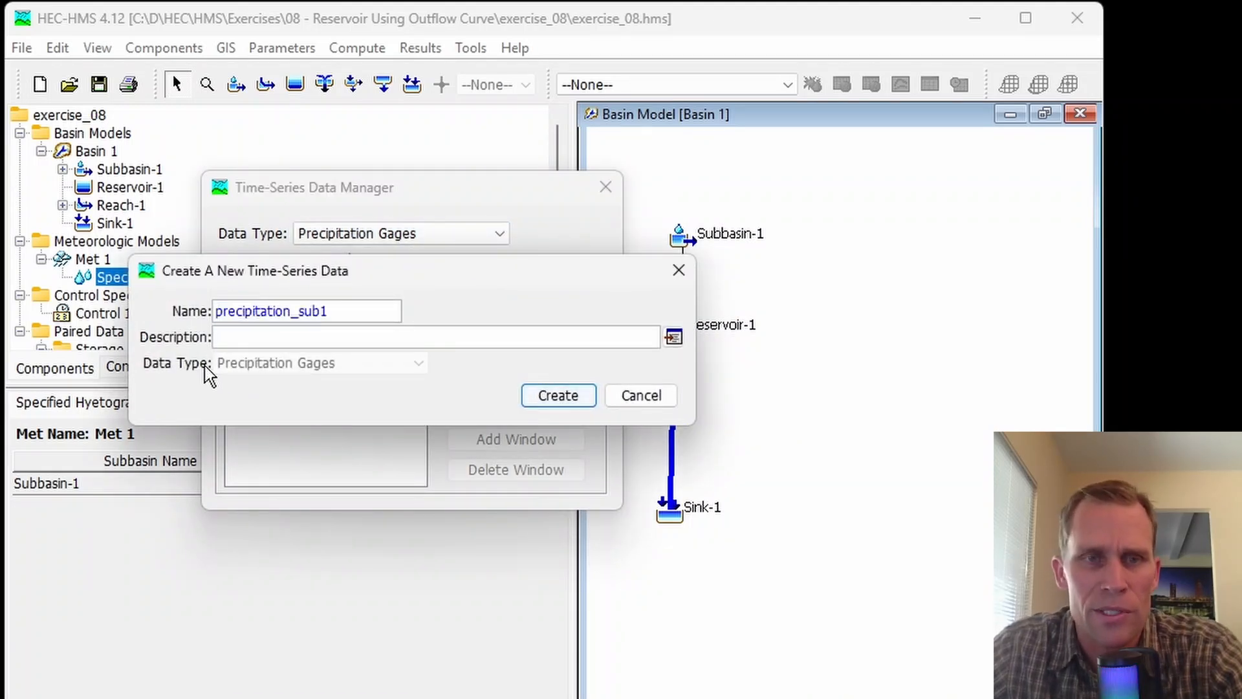
click(553, 396)
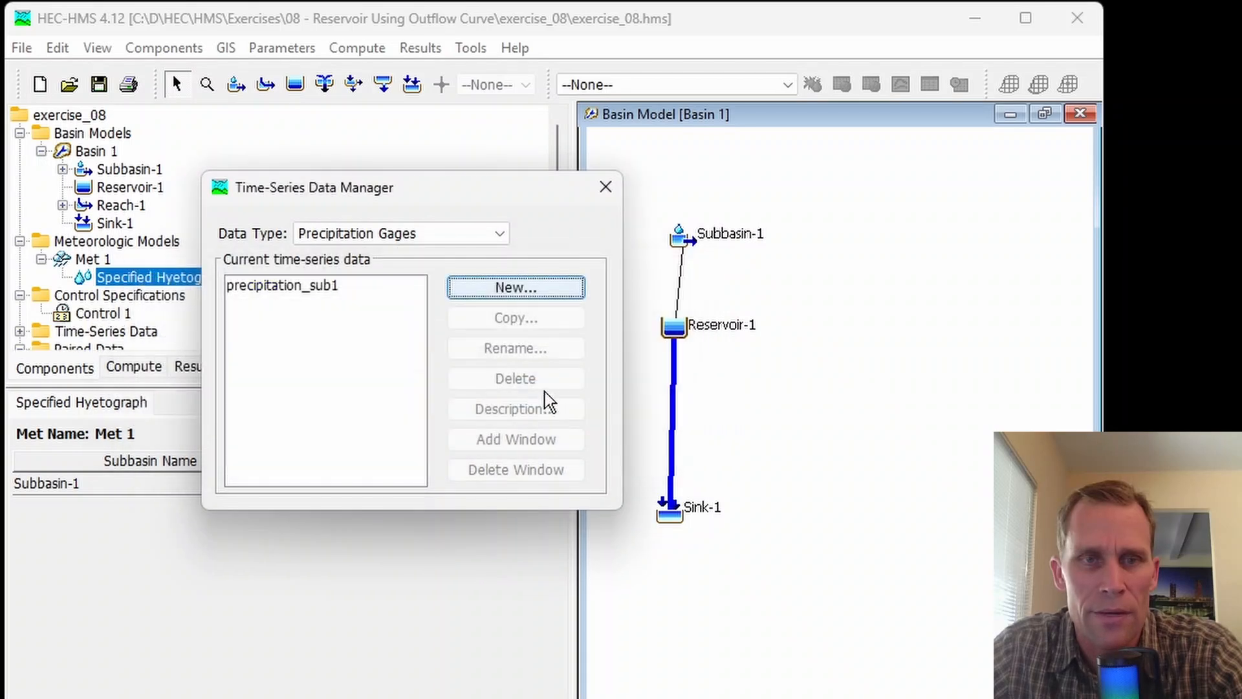
click(606, 192)
- Set the data source of the precipitation_sub1 gage to Single Record HEC-DSS
scroll(138, 252, down, 2)
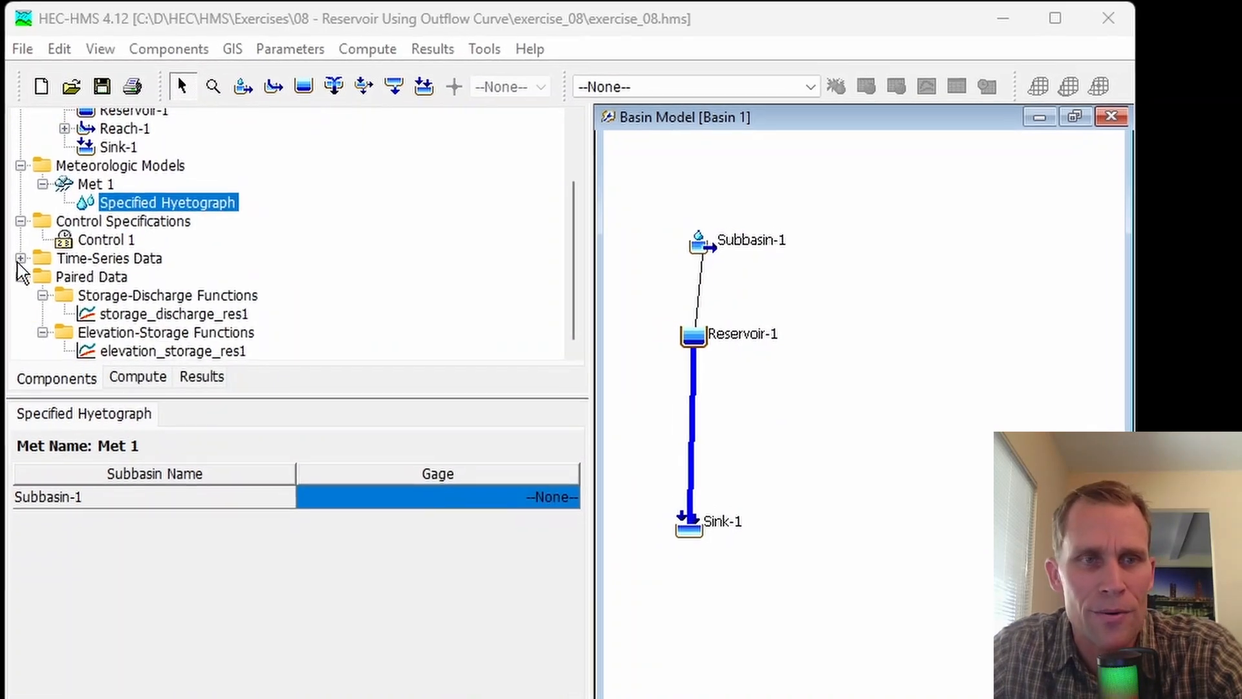
click(20, 258)
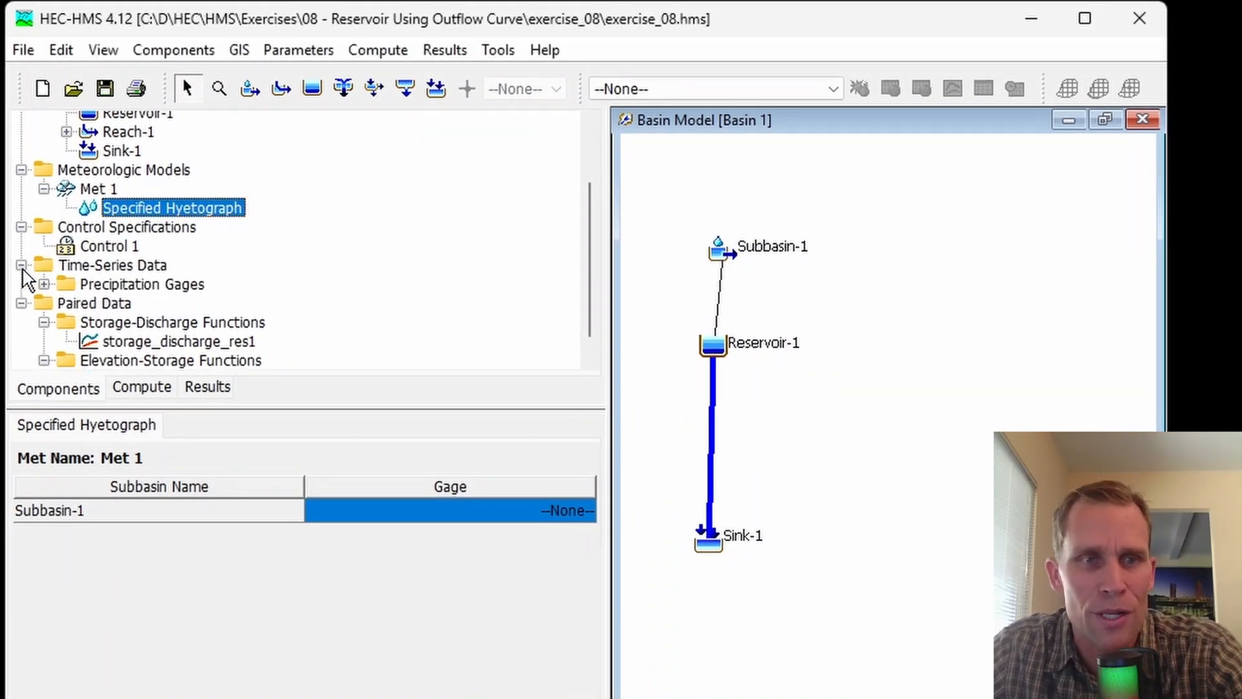
click(101, 263)
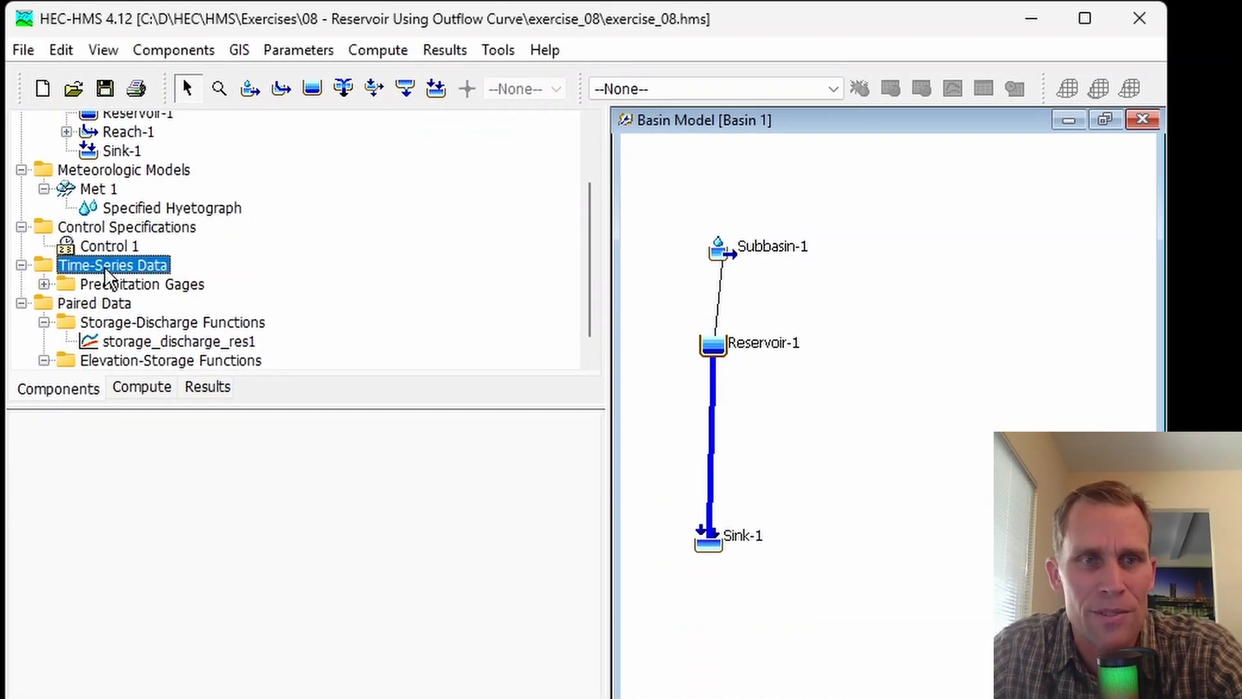
click(44, 285)
click(123, 289)
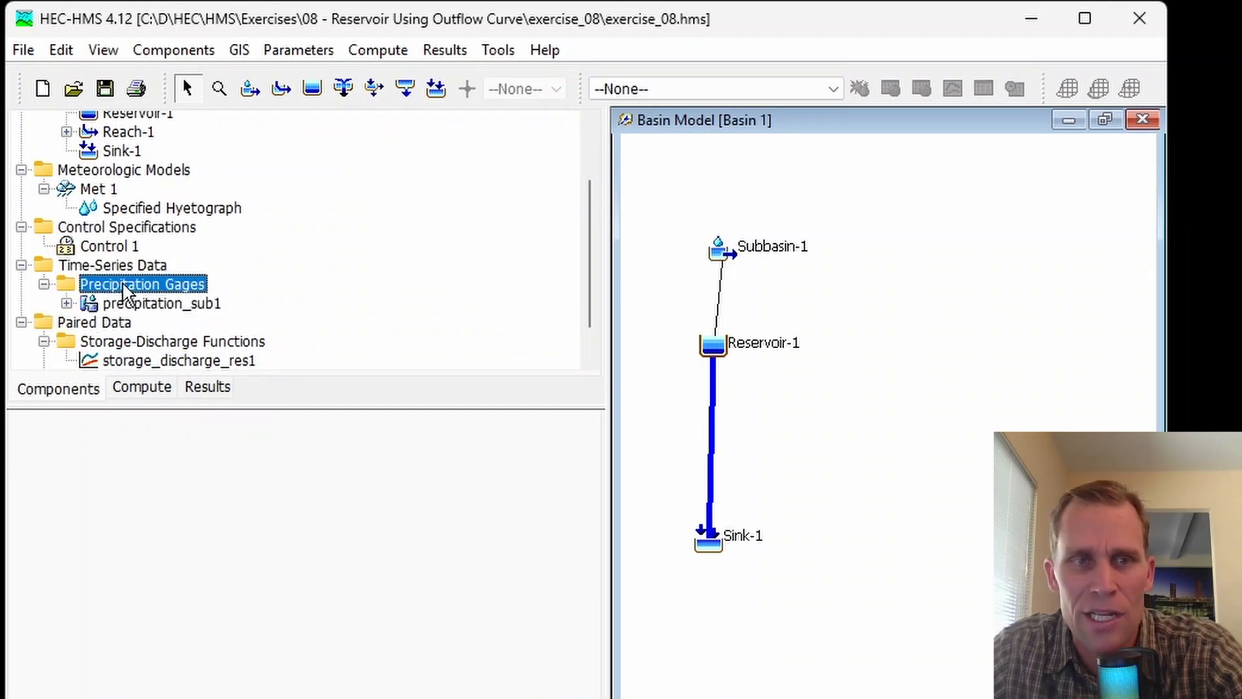
click(141, 305)
scroll(150, 324, down, 1)
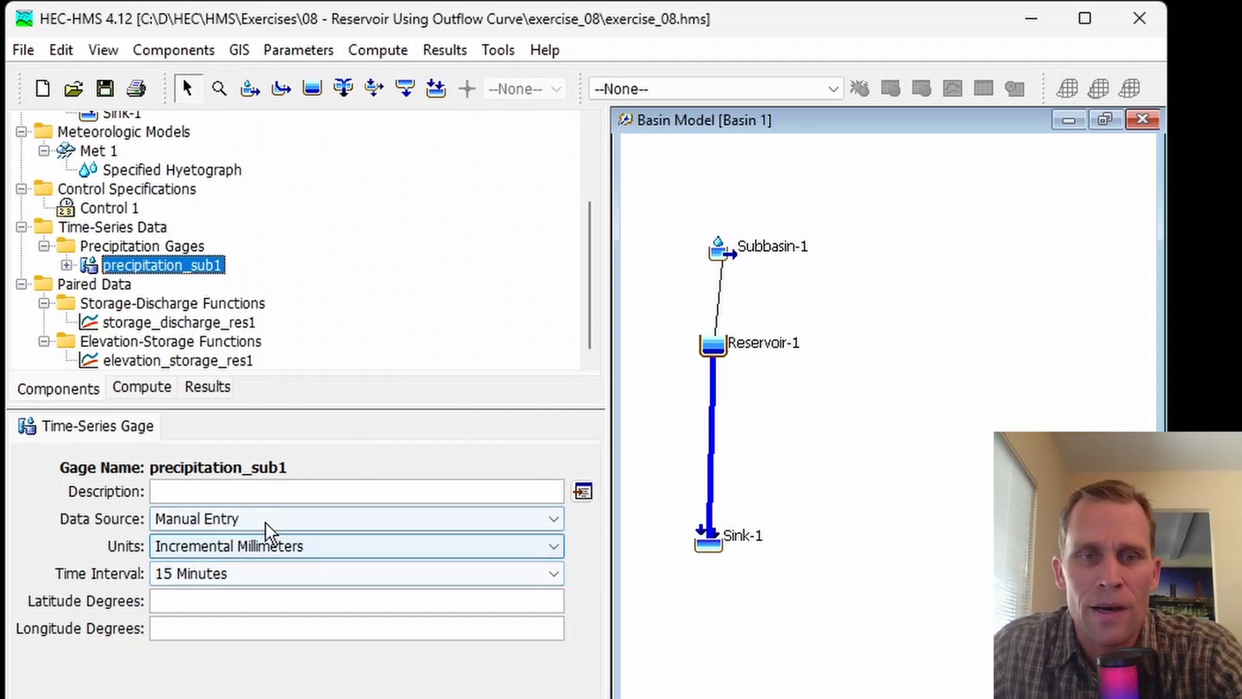
click(266, 518)
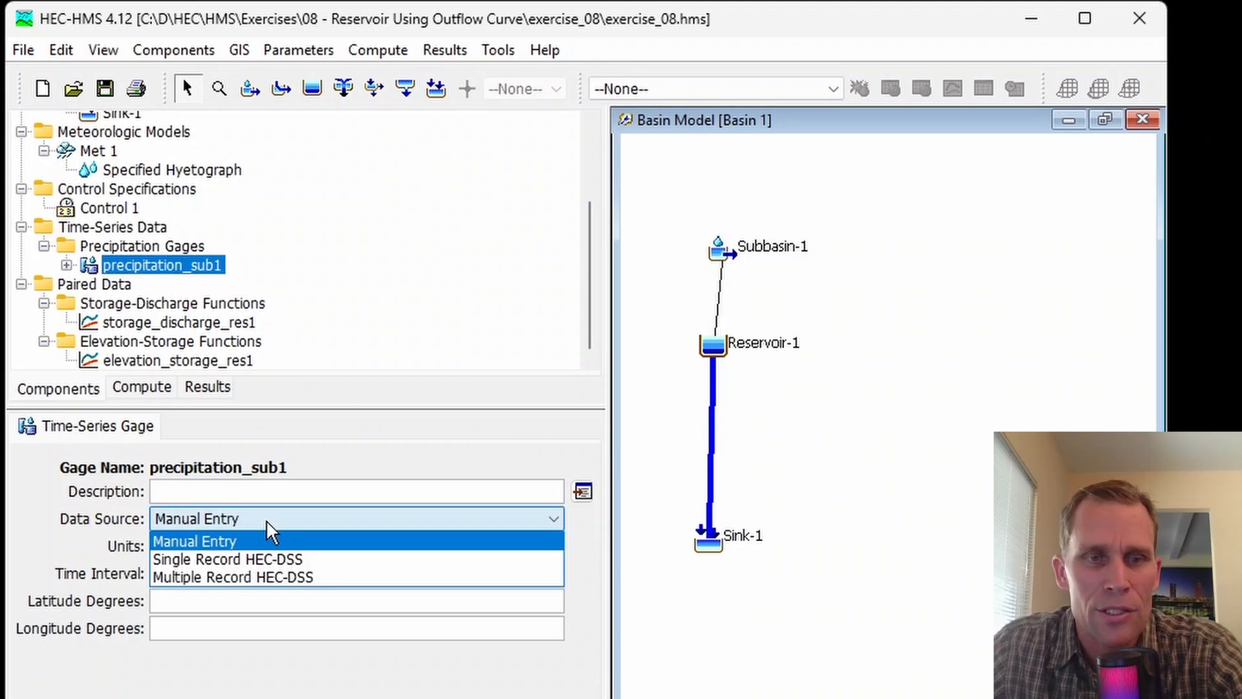
click(301, 560)
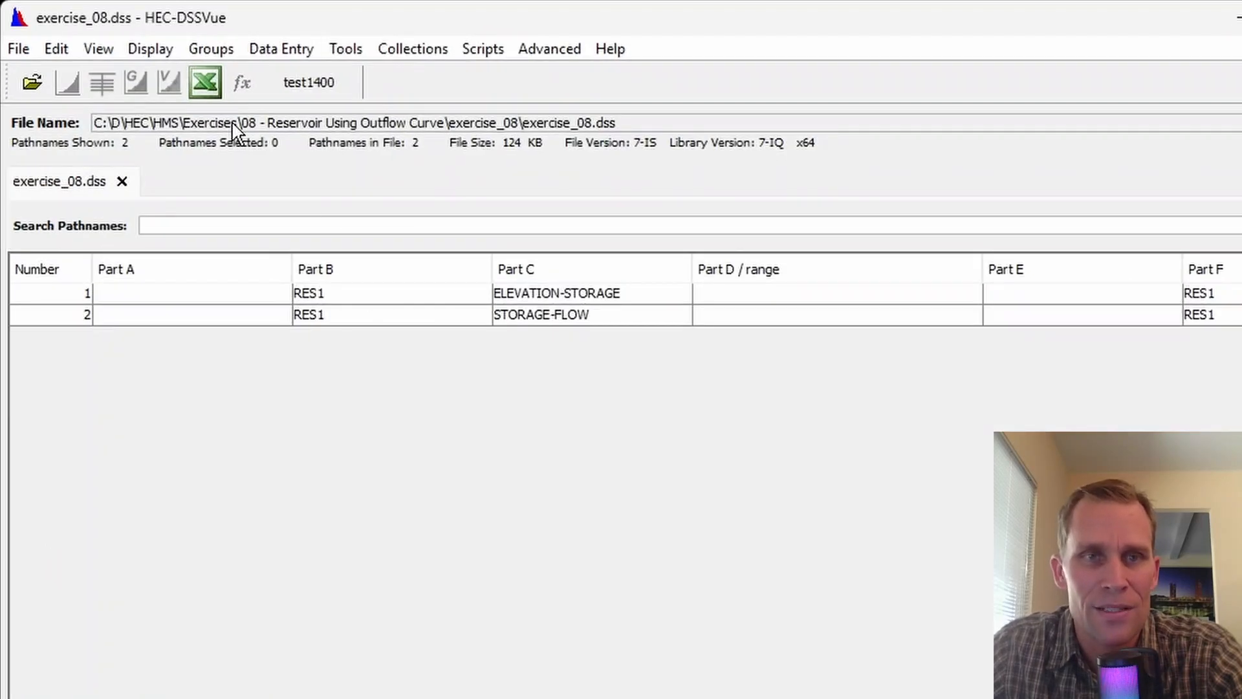
- Switch to HEC-DSSVue, start a manual time series entry in exercise_08.dss and enlarge its entry window
click(282, 49)
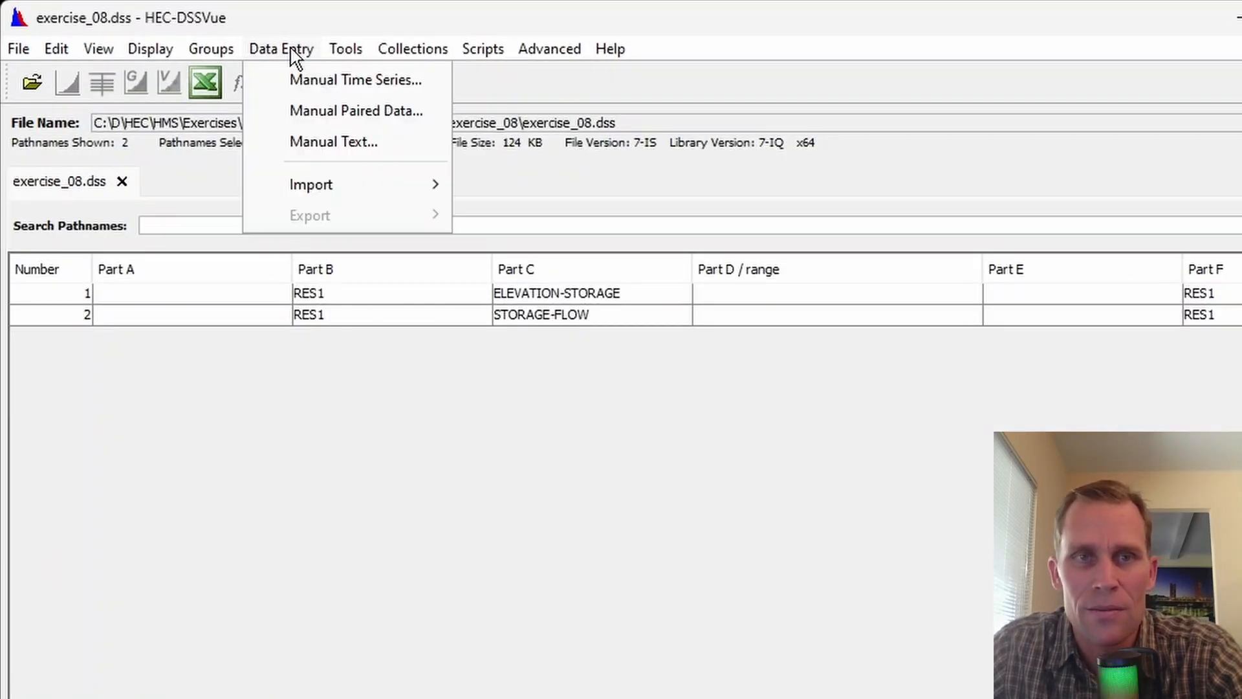
click(350, 81)
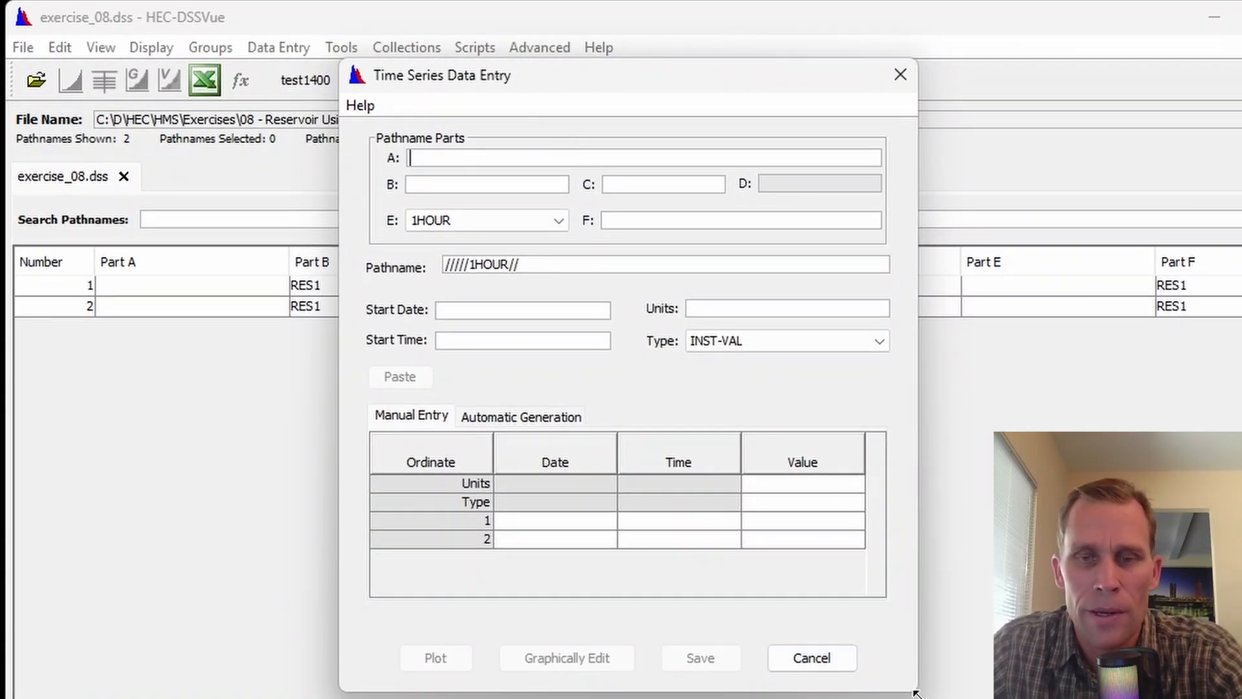
drag(916, 689, 991, 698)
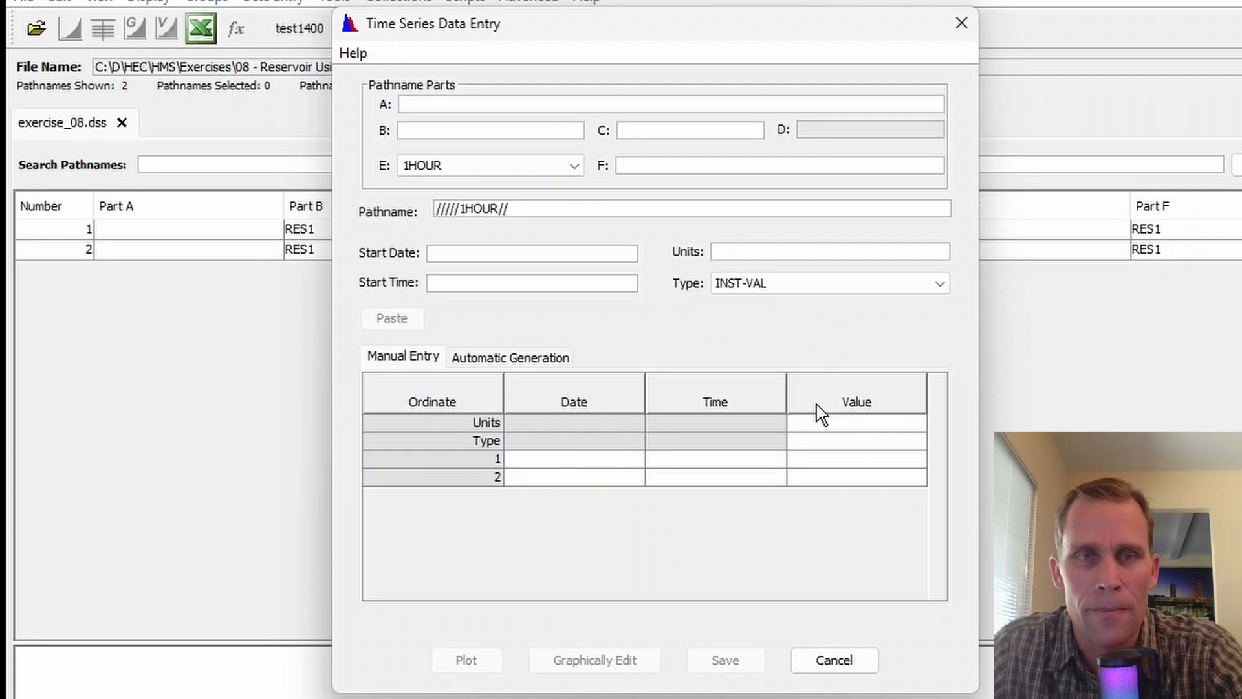
- Set pathname parts B and F of the new time series to RES1
click(623, 129)
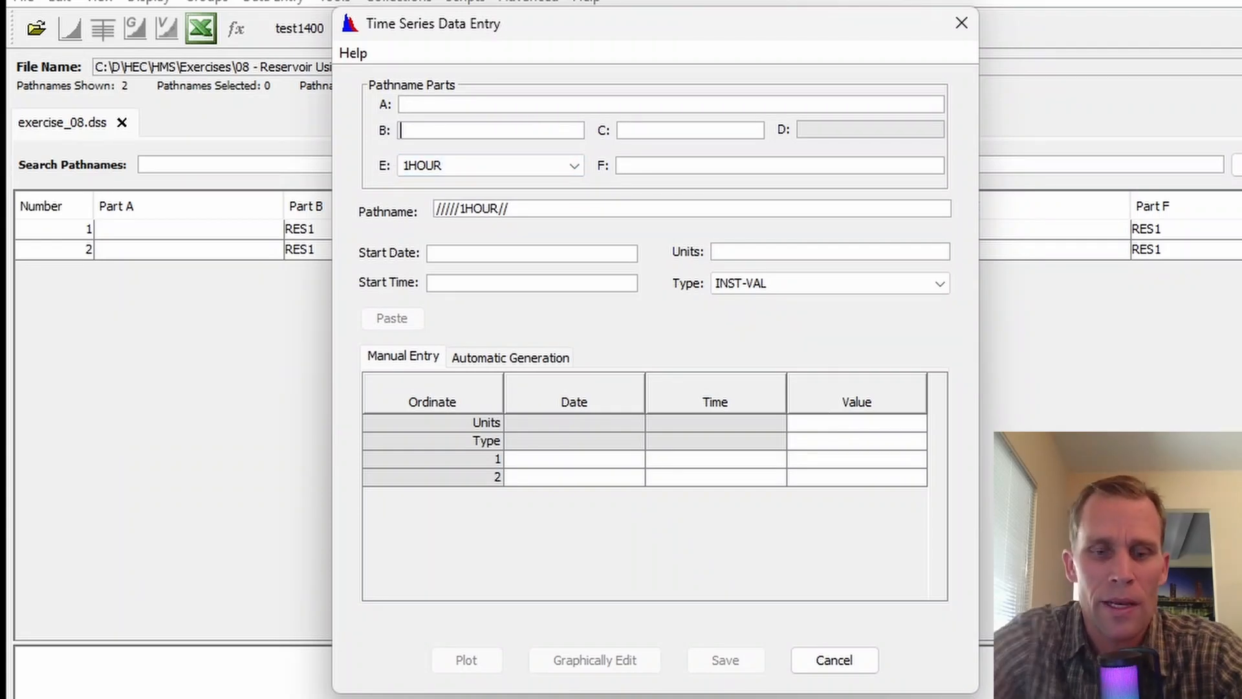
click(539, 129)
text(RES)
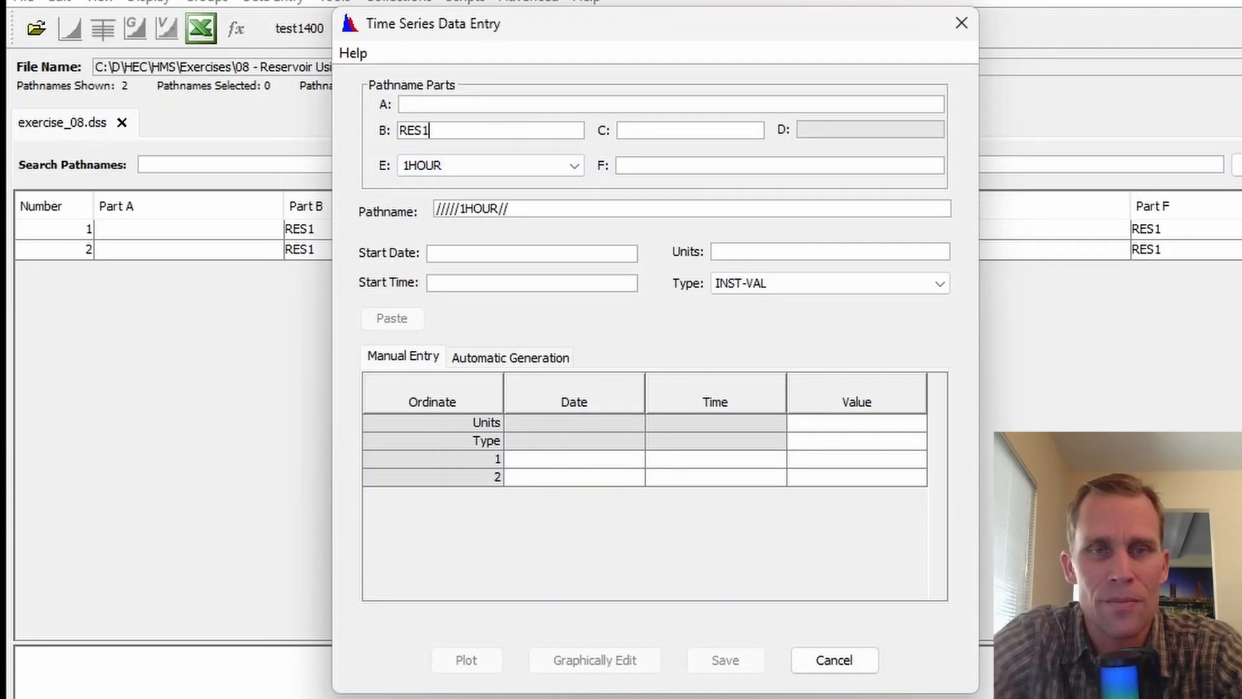
text(1)
key(Tab)
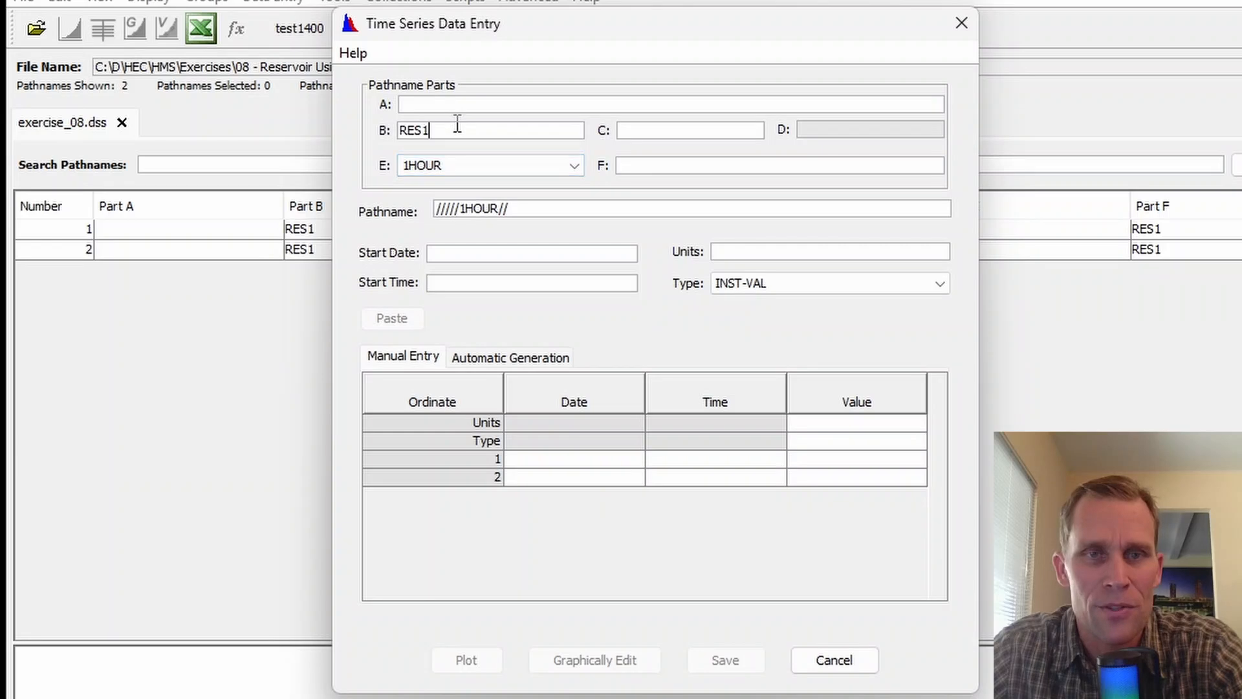
drag(457, 124, 375, 132)
key(ctrl+c)
click(633, 168)
key(ctrl+v)
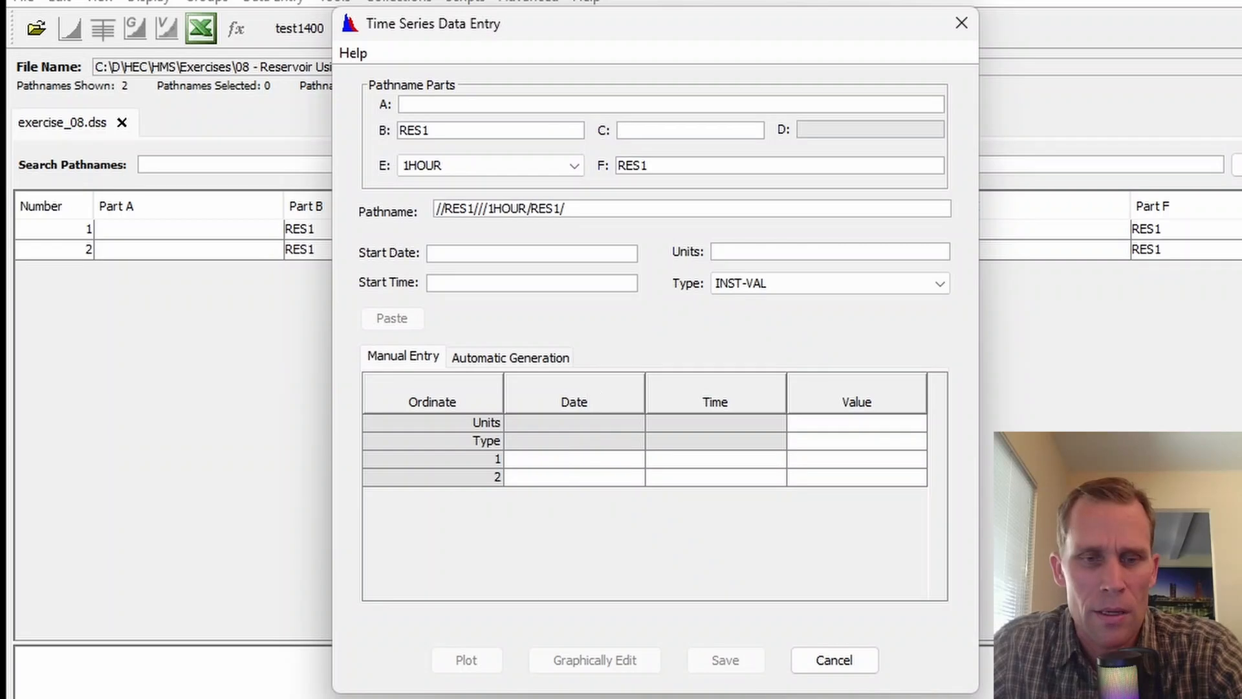
- Switch to the HEC-HMS online manual and search the parameter table for PRECIP to find the incremental precipitation label
key(alt+Tab)
click(639, 251)
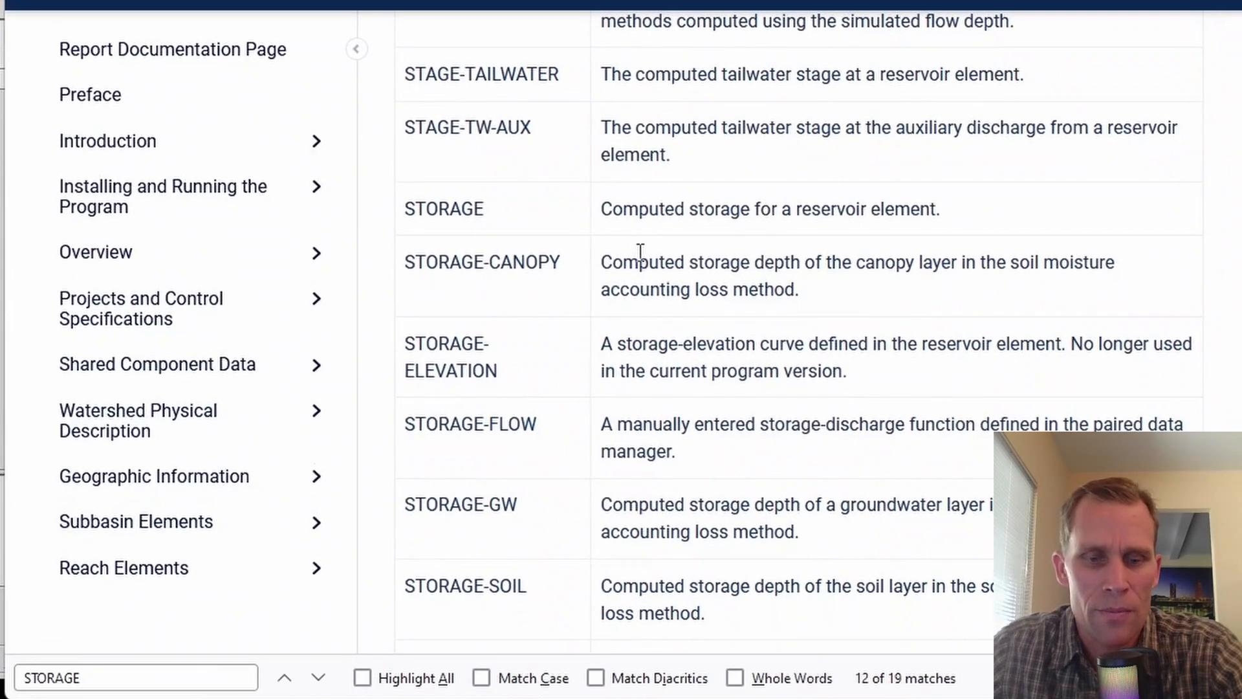
key(ctrl+f)
text(PRECIP)
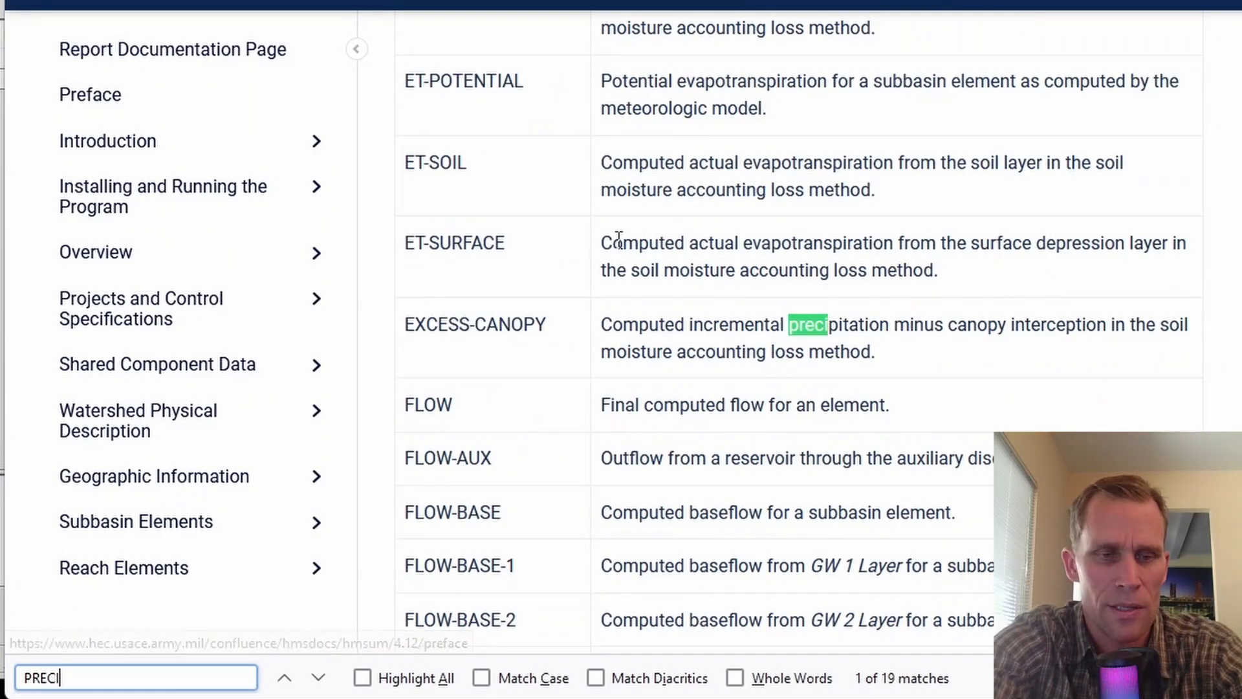
key(Return)
key(Return)
key(Return)
key(Return)
key(Return)
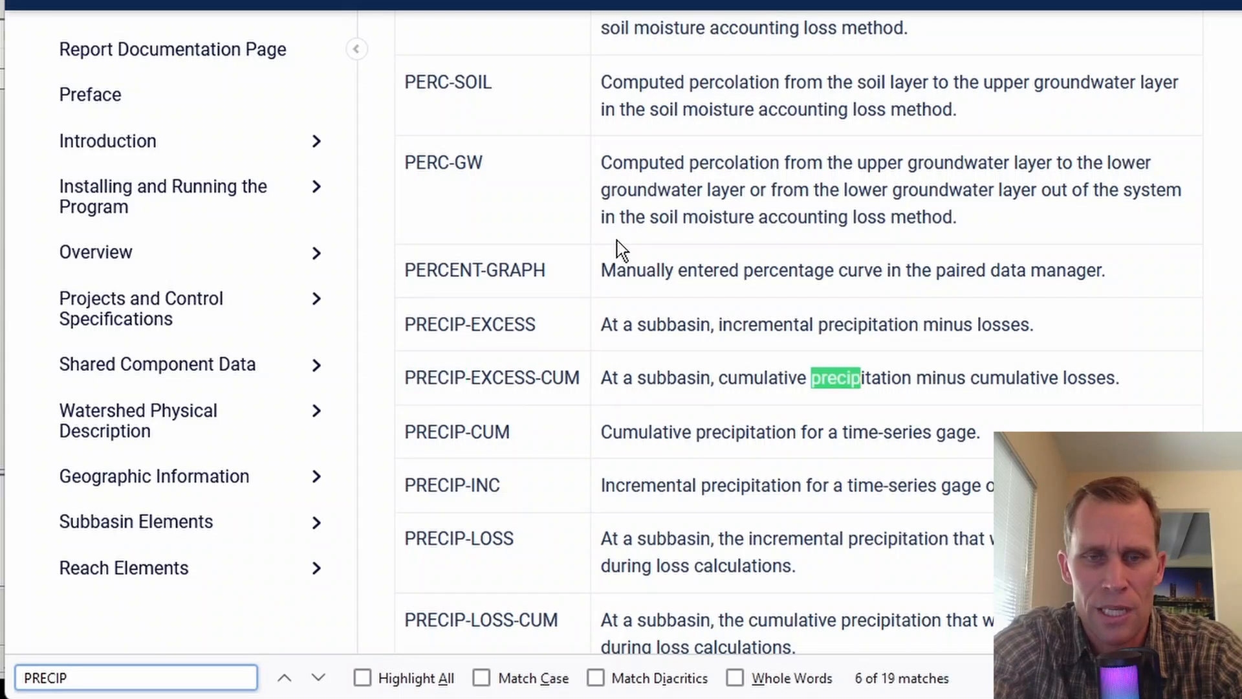
key(Return)
key(Return)
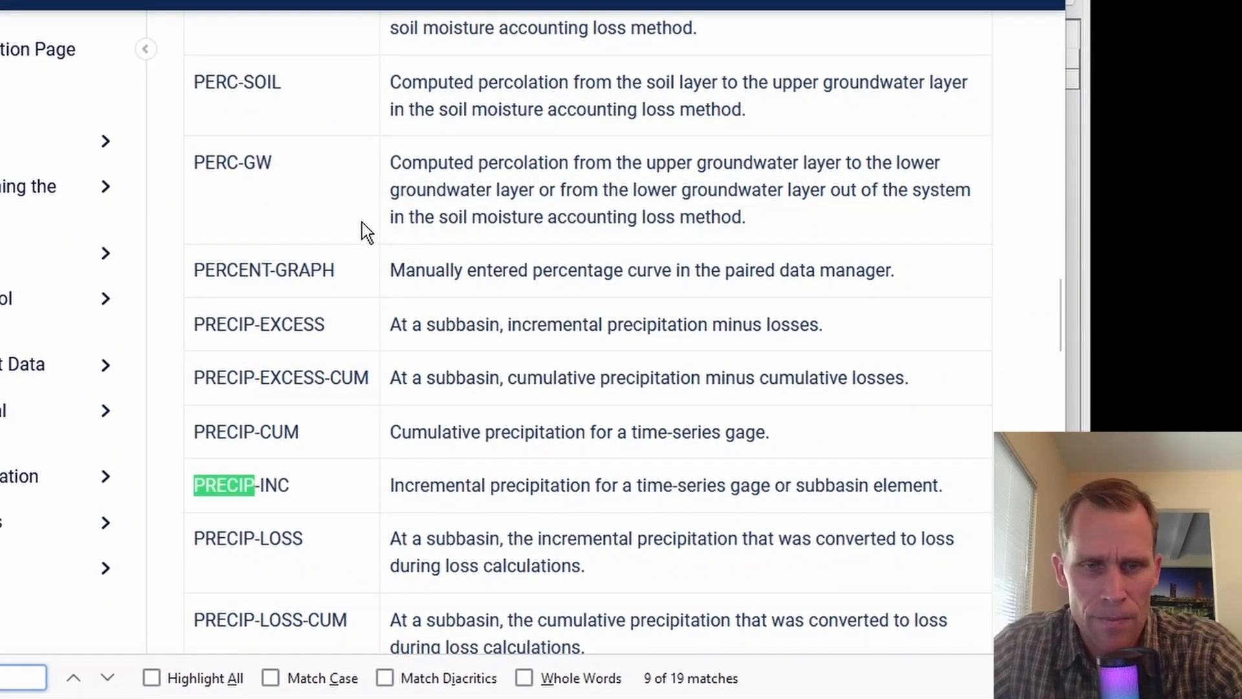
- Copy the PRECIP-INC label from the manual into pathname part C of the time series in HEC-DSSVue
drag(292, 487, 199, 486)
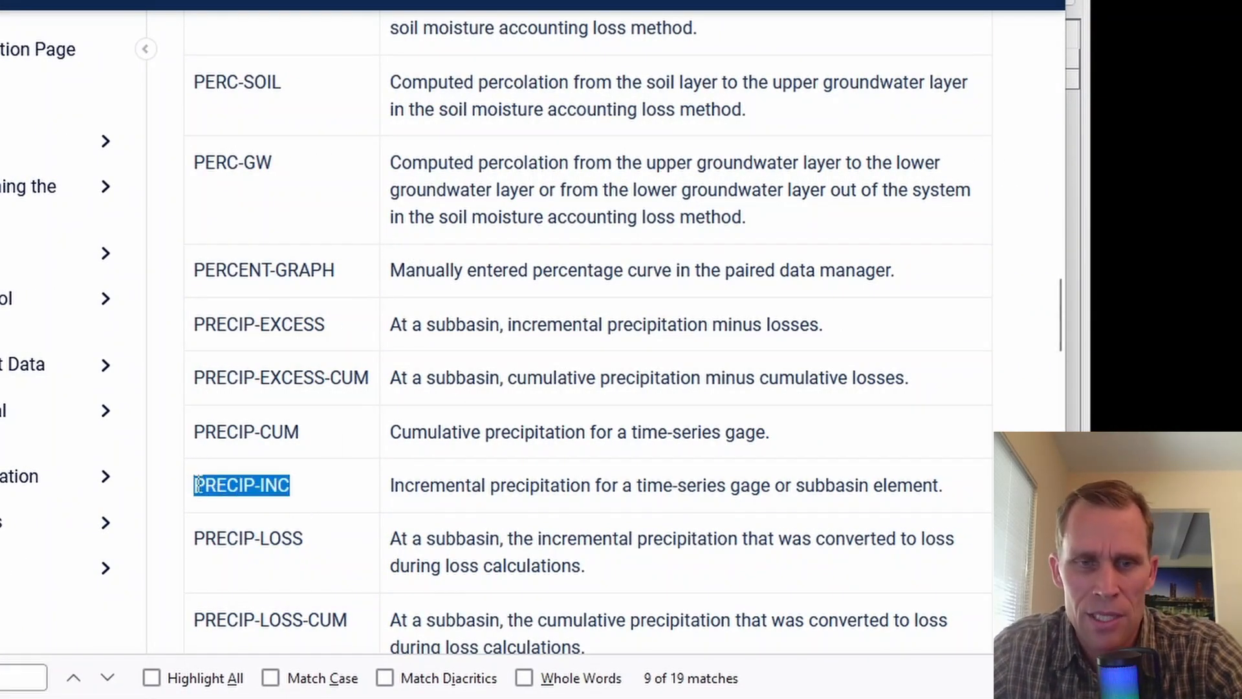
right_click(216, 484)
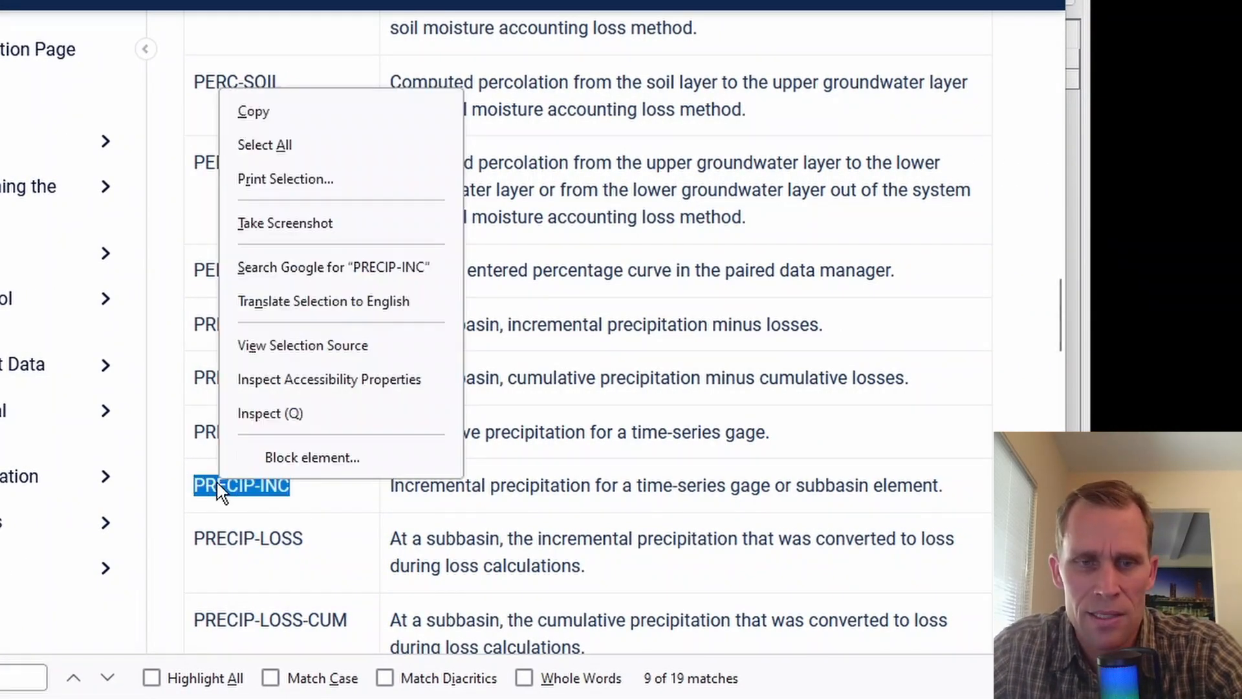
click(259, 115)
drag(387, 493, 936, 480)
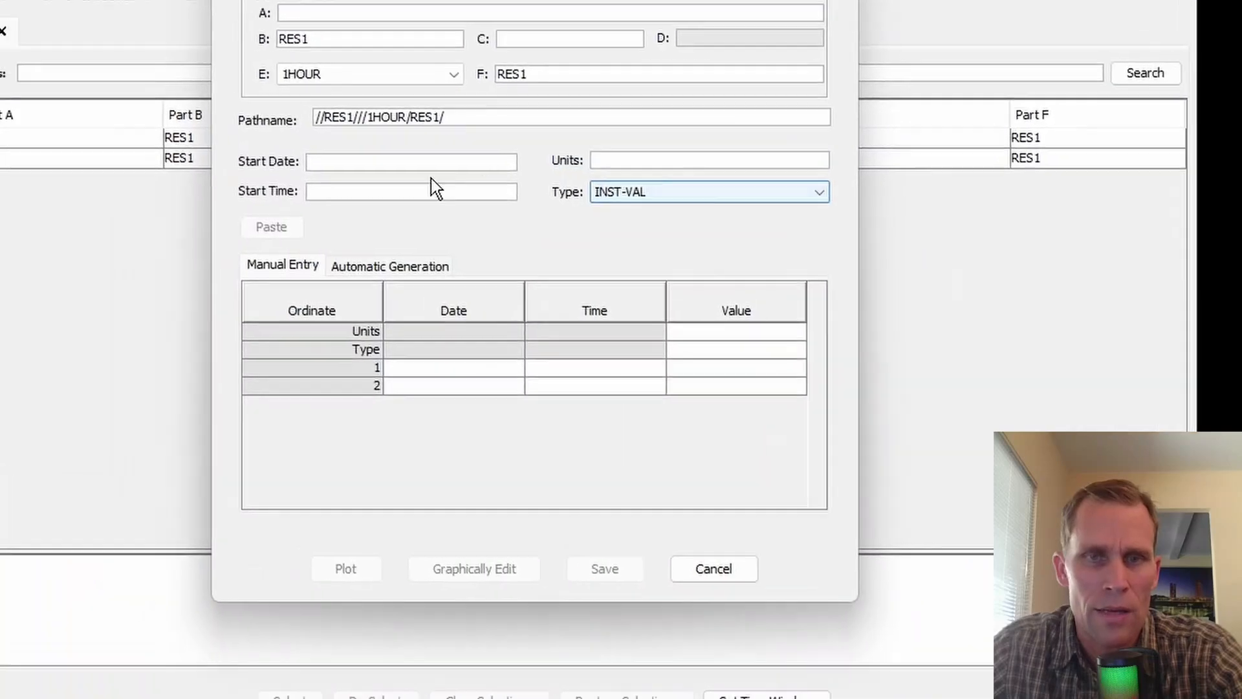
key(ctrl+v)
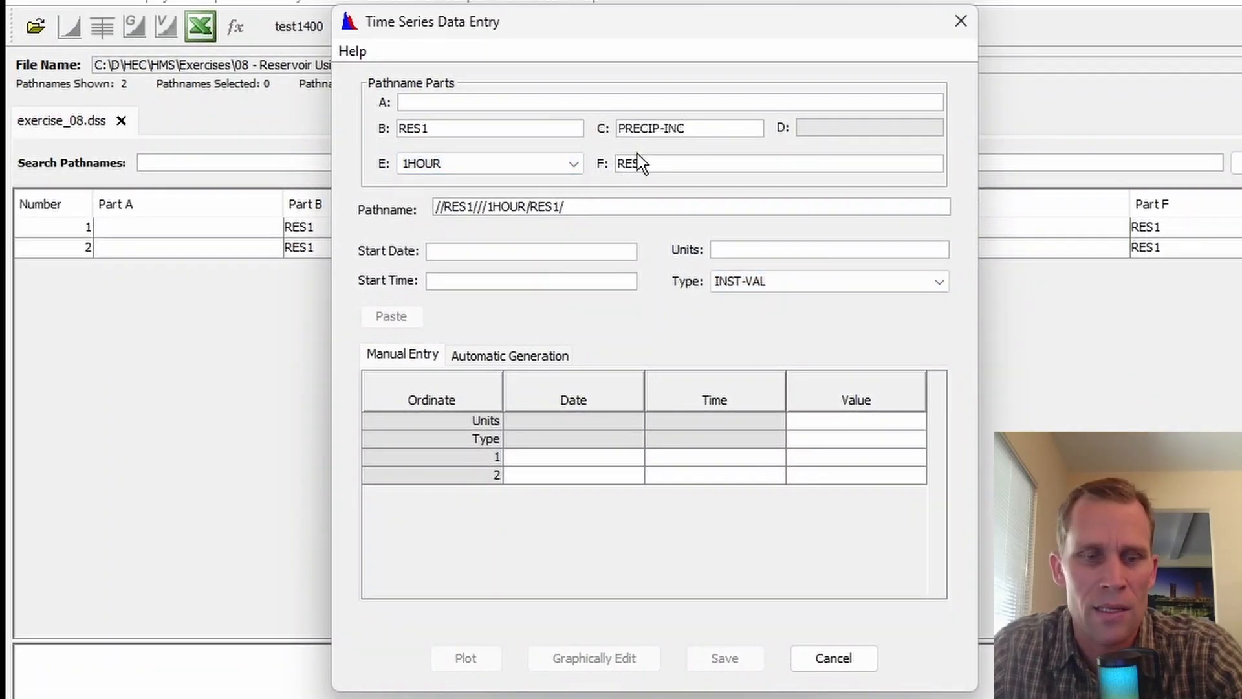
key(Tab)
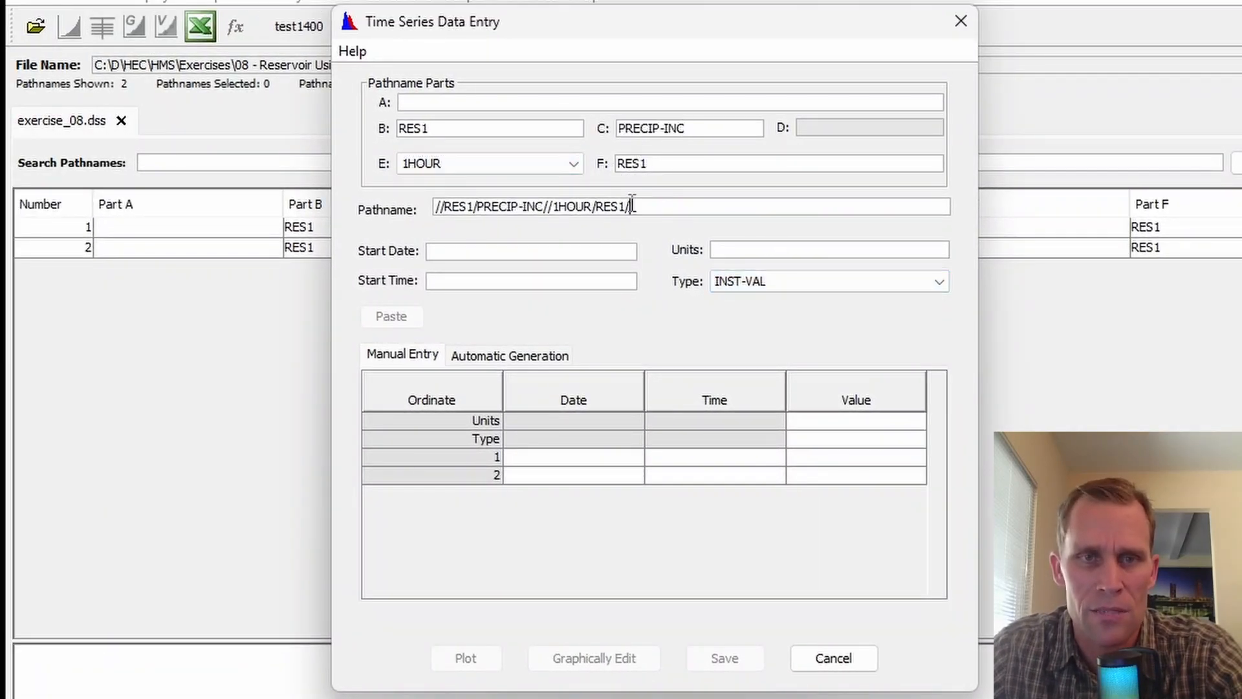
drag(633, 206, 415, 193)
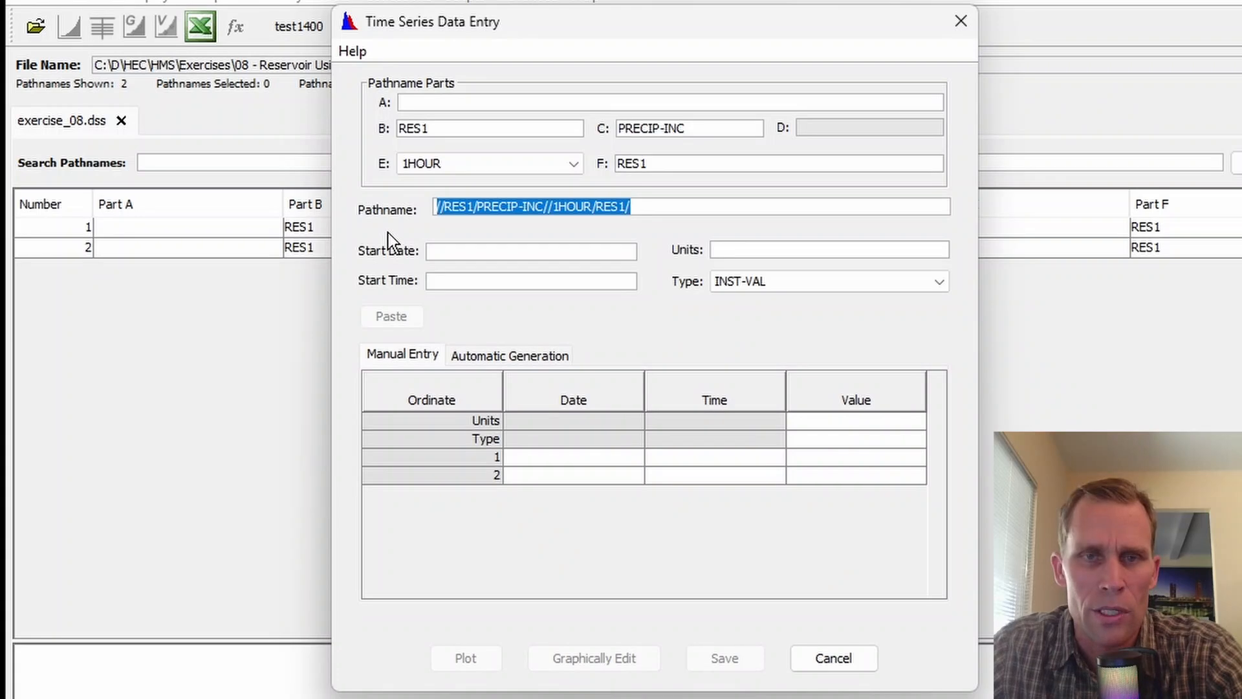
- Set the time series start to 01MAR2024 at 00:00, with units IN and type PER-CUM
click(650, 206)
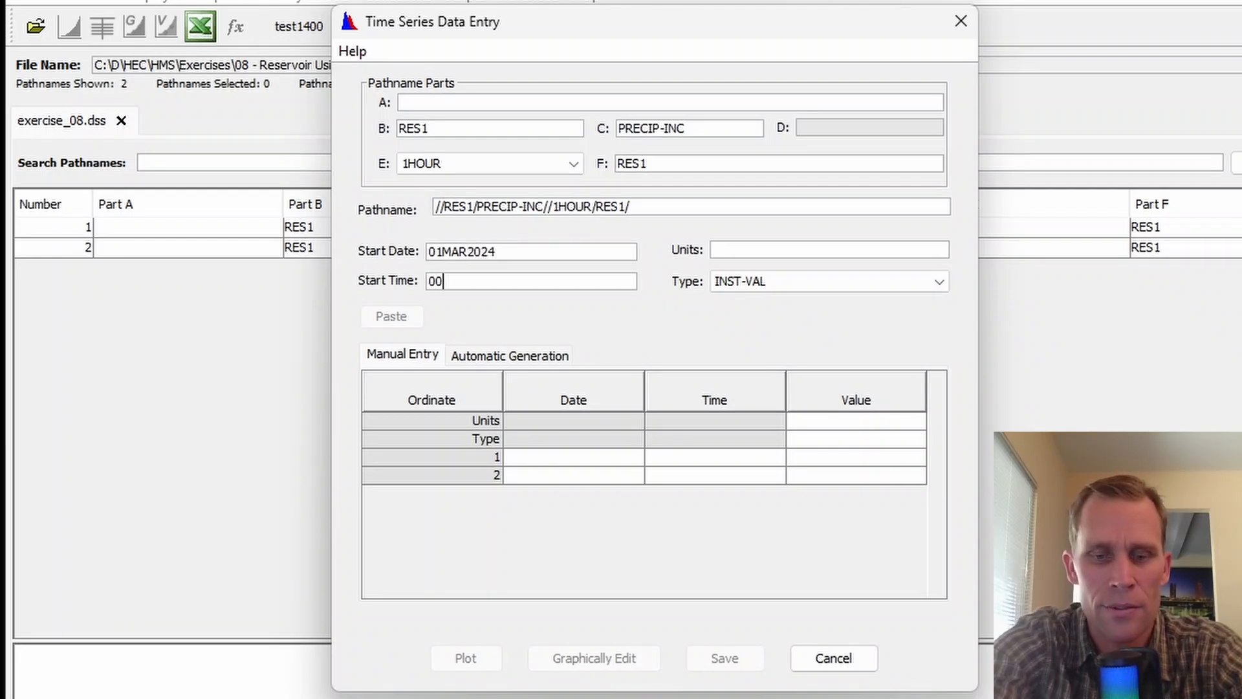
key(Tab)
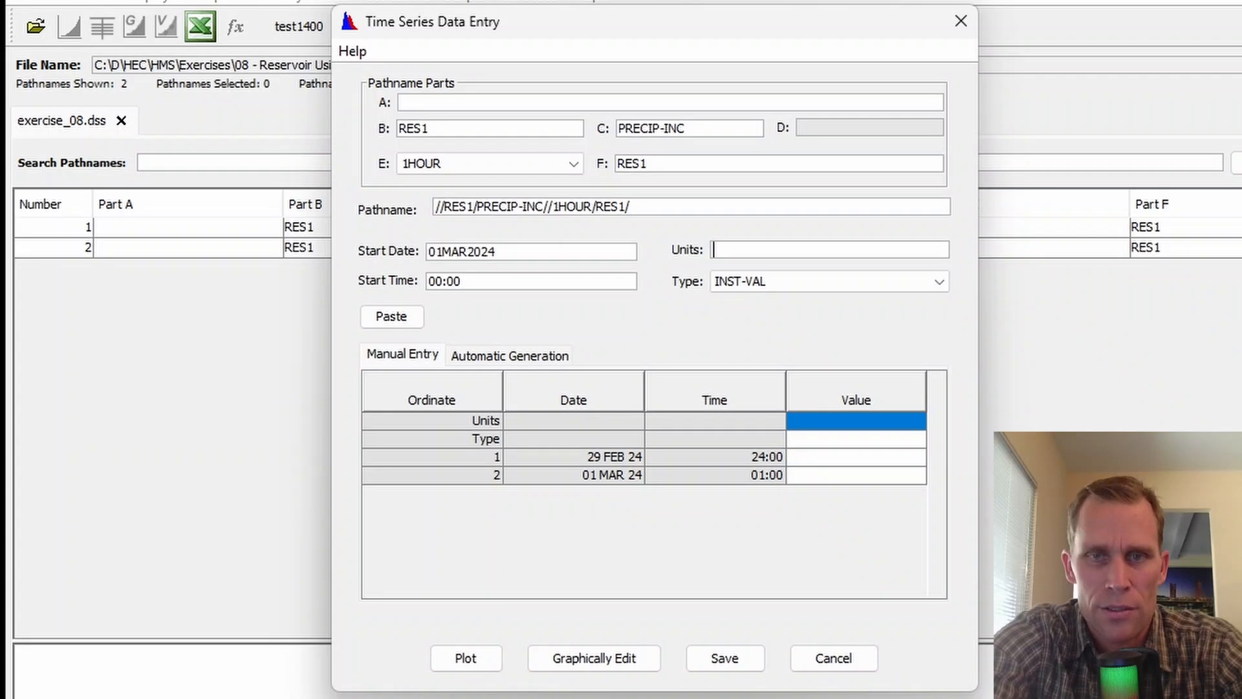
text(IN)
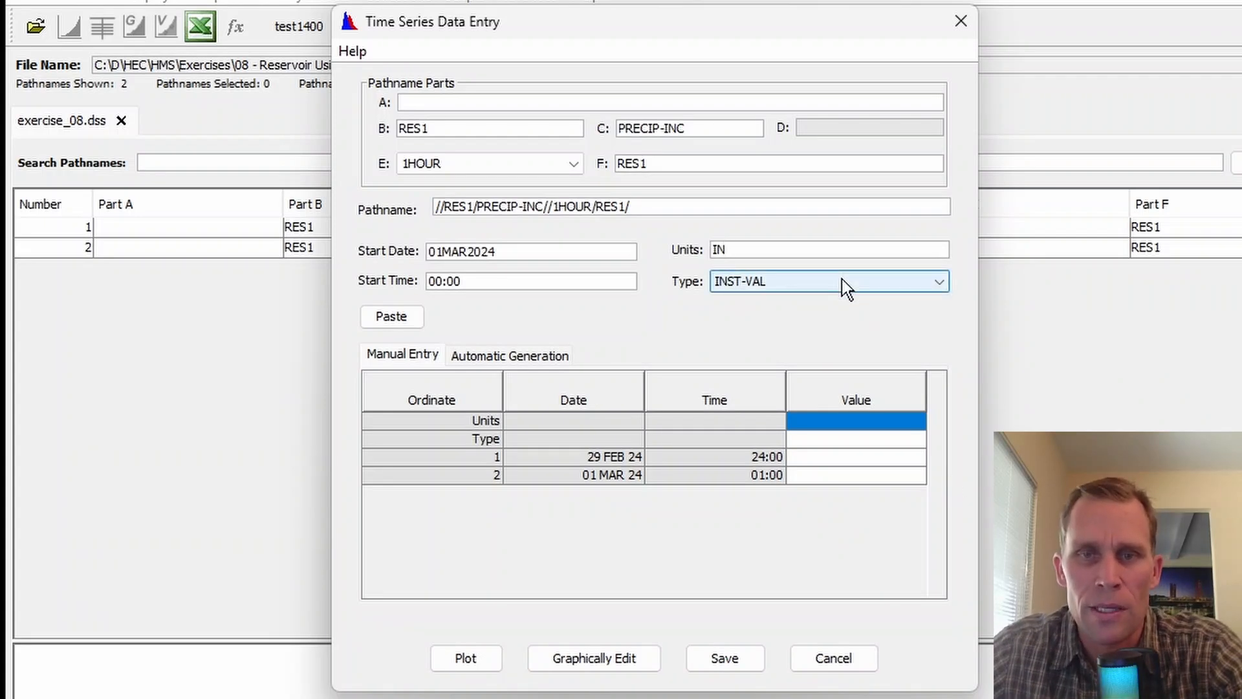
click(844, 283)
click(793, 319)
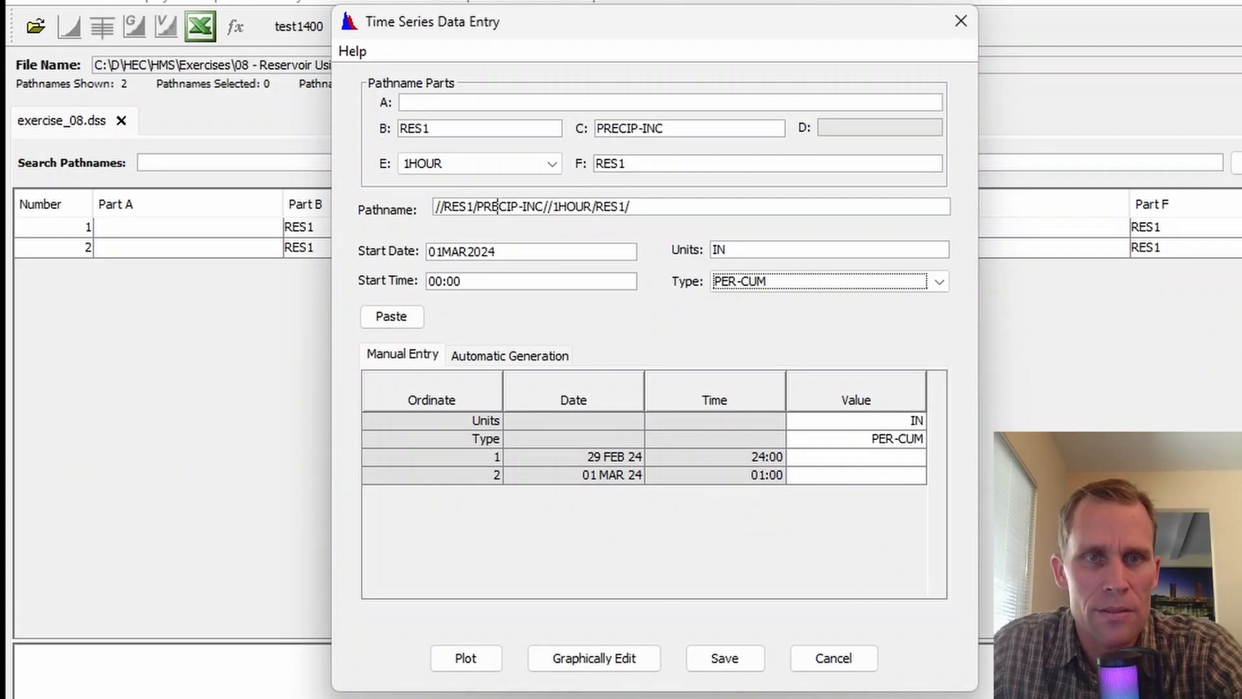
- Set pathname part E of the time series to the 15MIN interval and select the value cell of ordinate 2
click(419, 166)
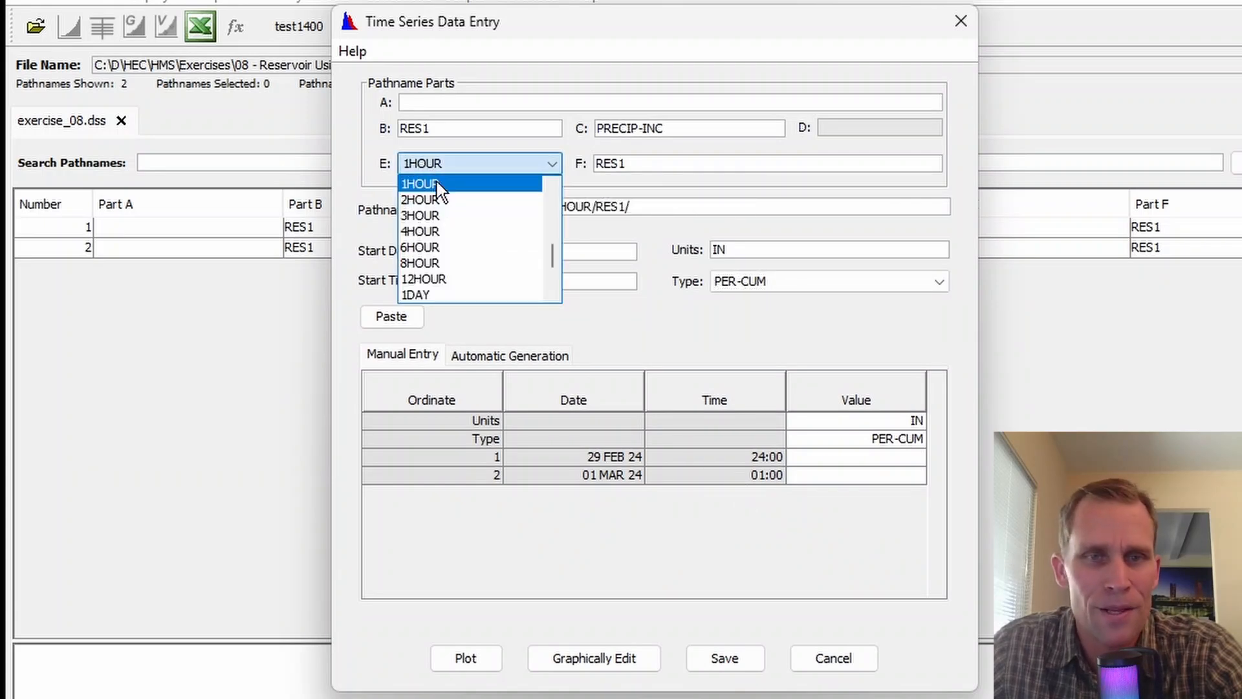
scroll(437, 194, up, 2)
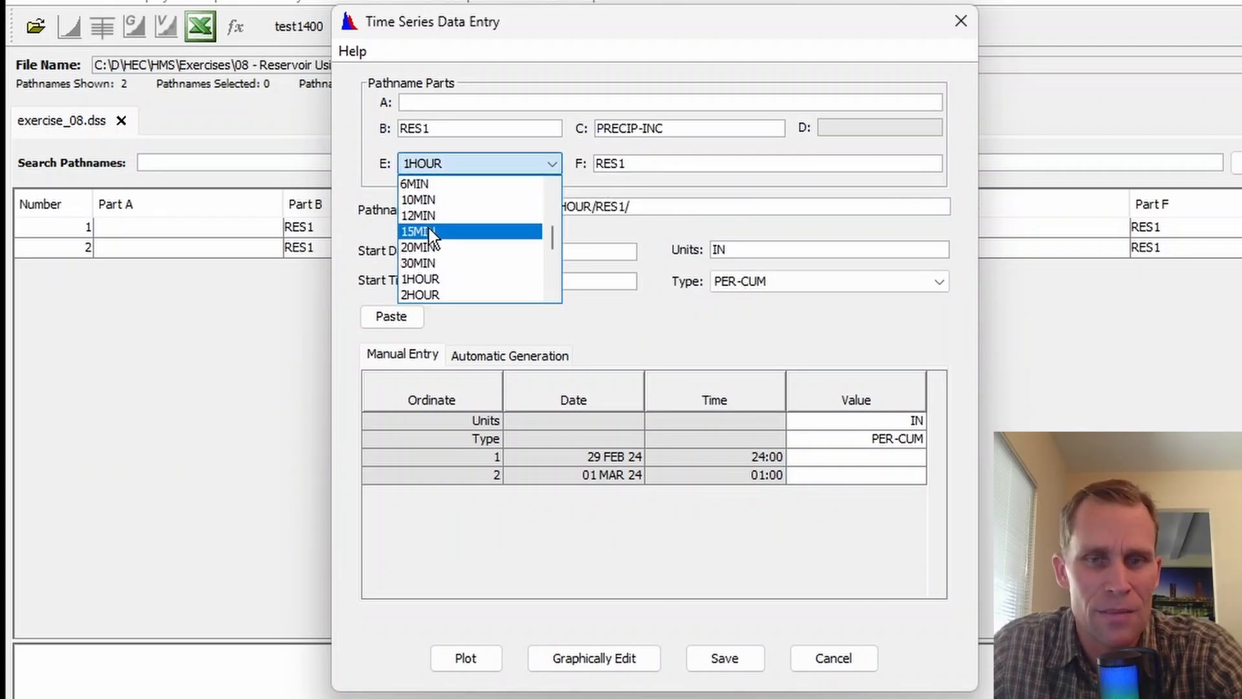
click(430, 231)
click(763, 476)
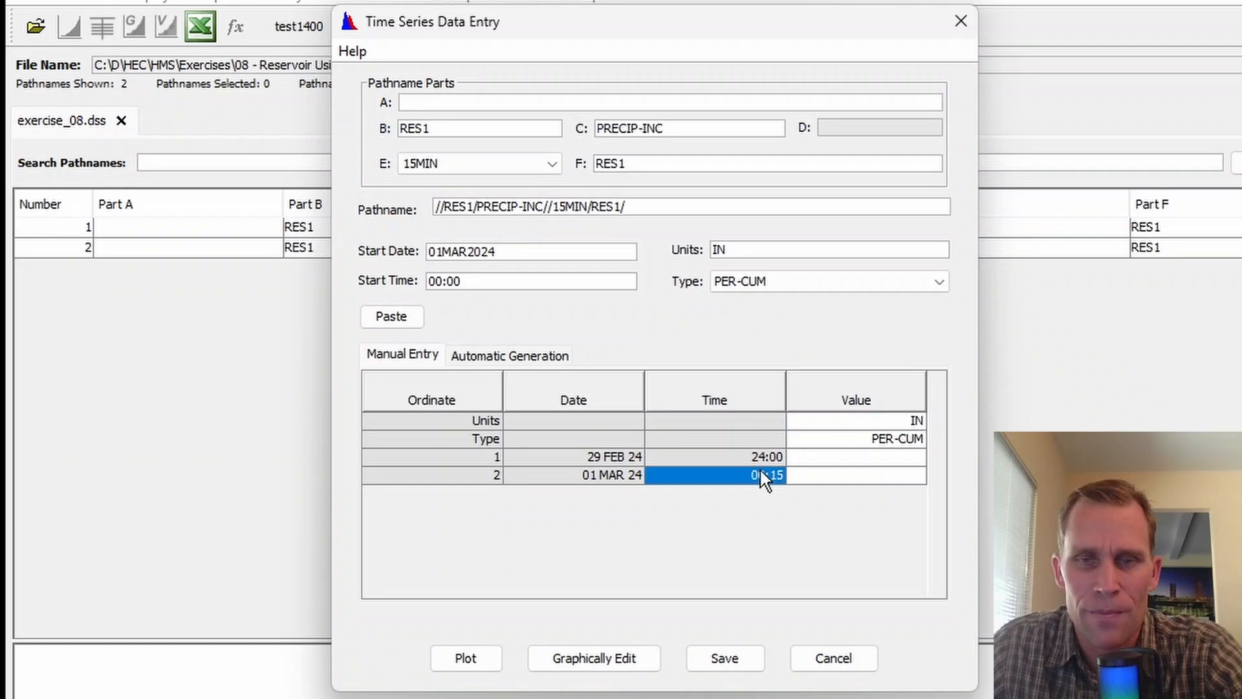
click(833, 470)
click(839, 475)
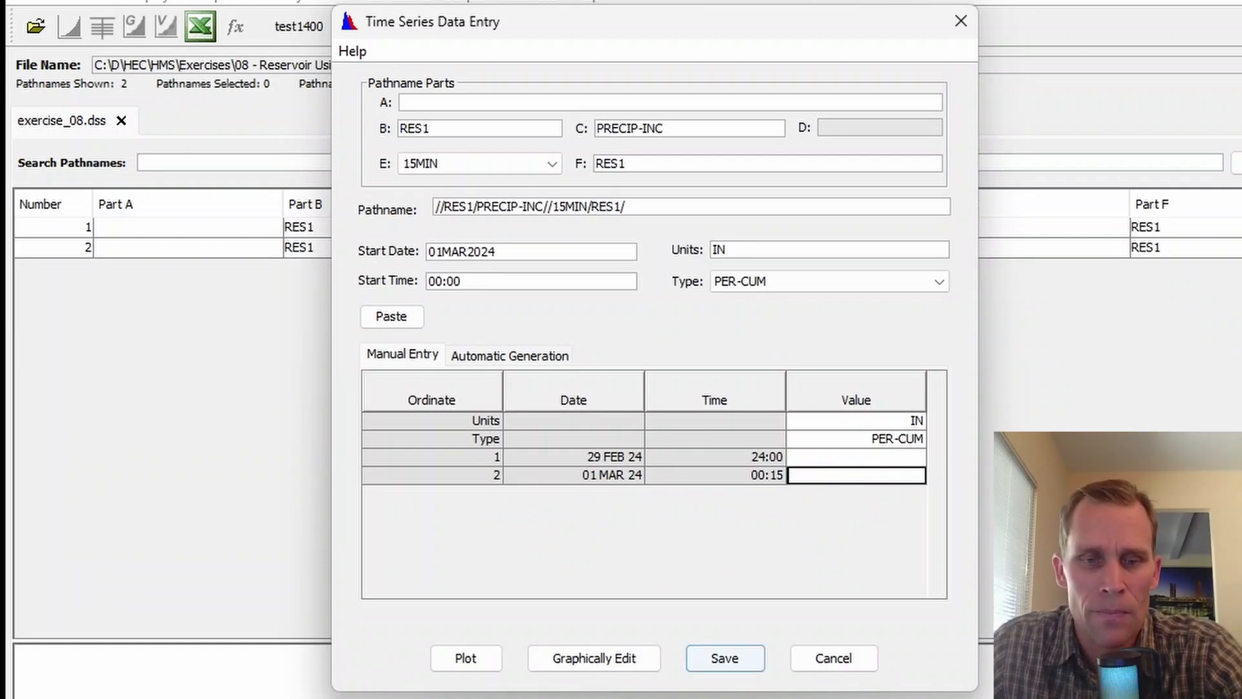
- Switch to the Excel workbook's Precipitation sheet and check the first and last entries of the date and time columns
click(718, 697)
click(481, 584)
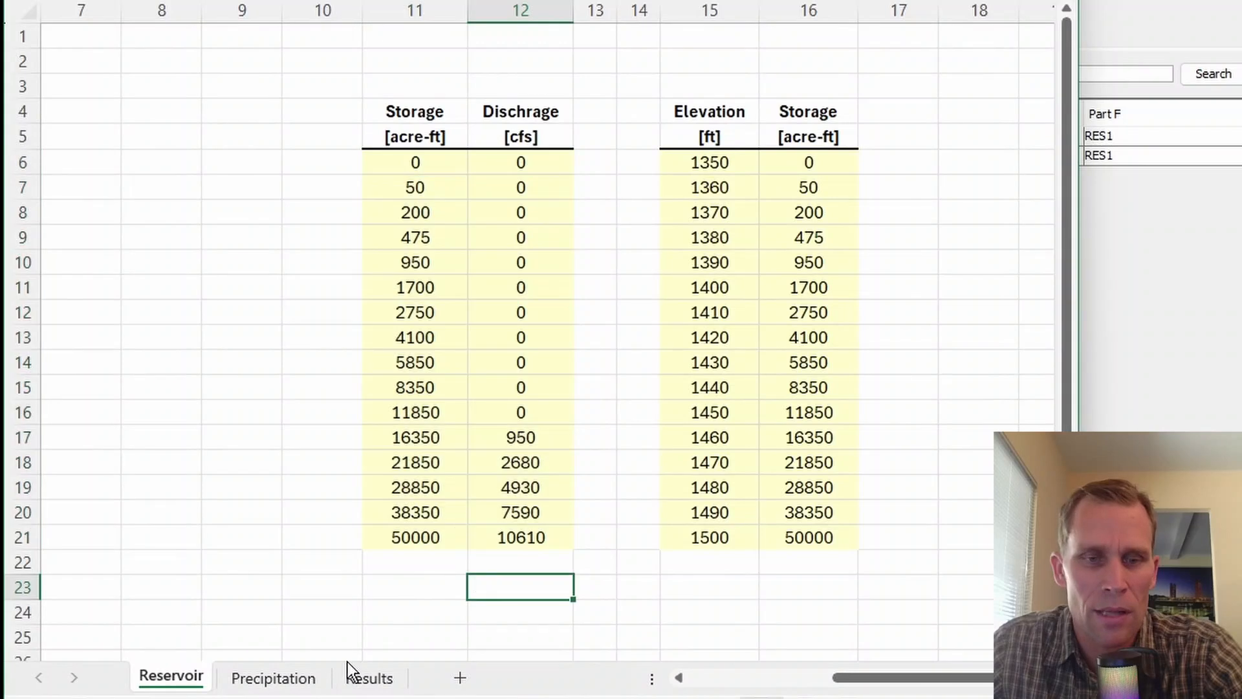
click(314, 679)
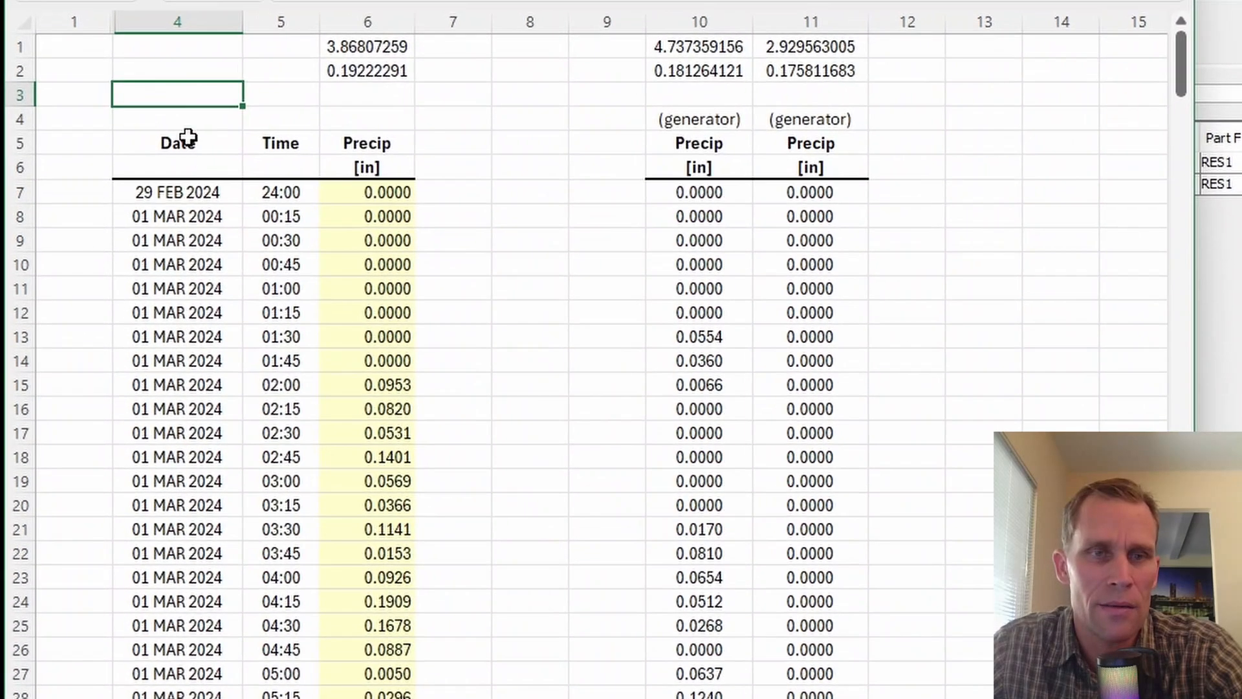
drag(157, 168, 257, 193)
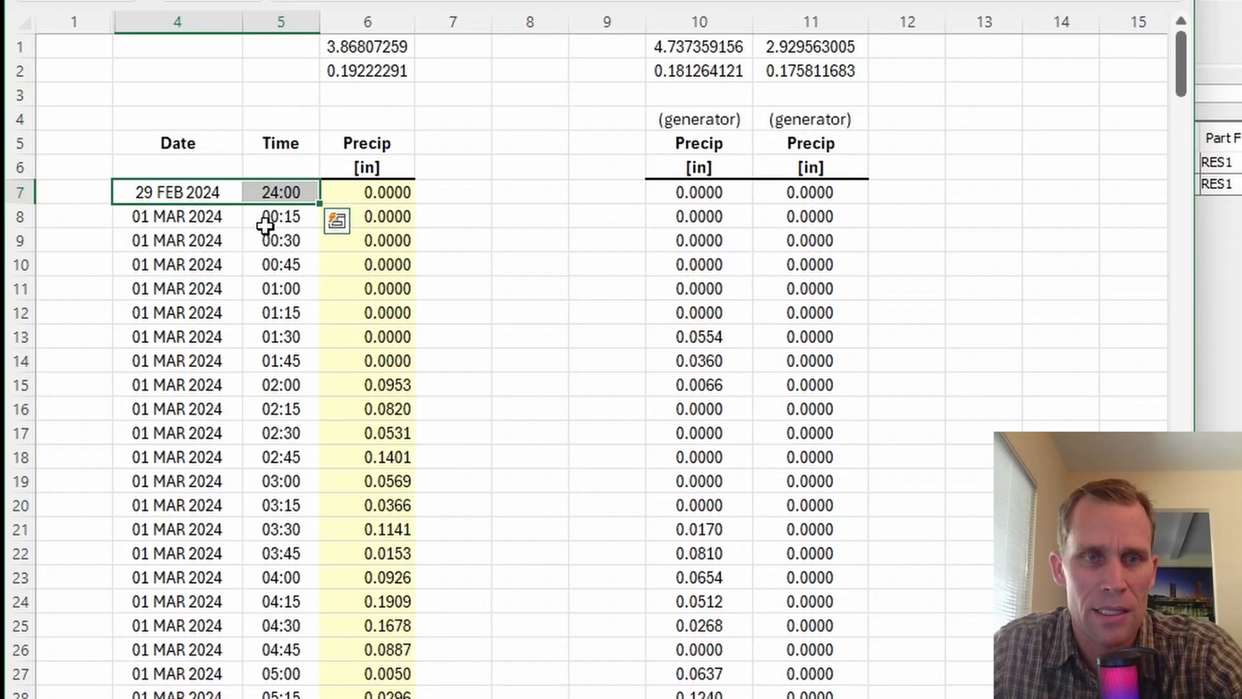
click(192, 248)
key(ctrl+Down)
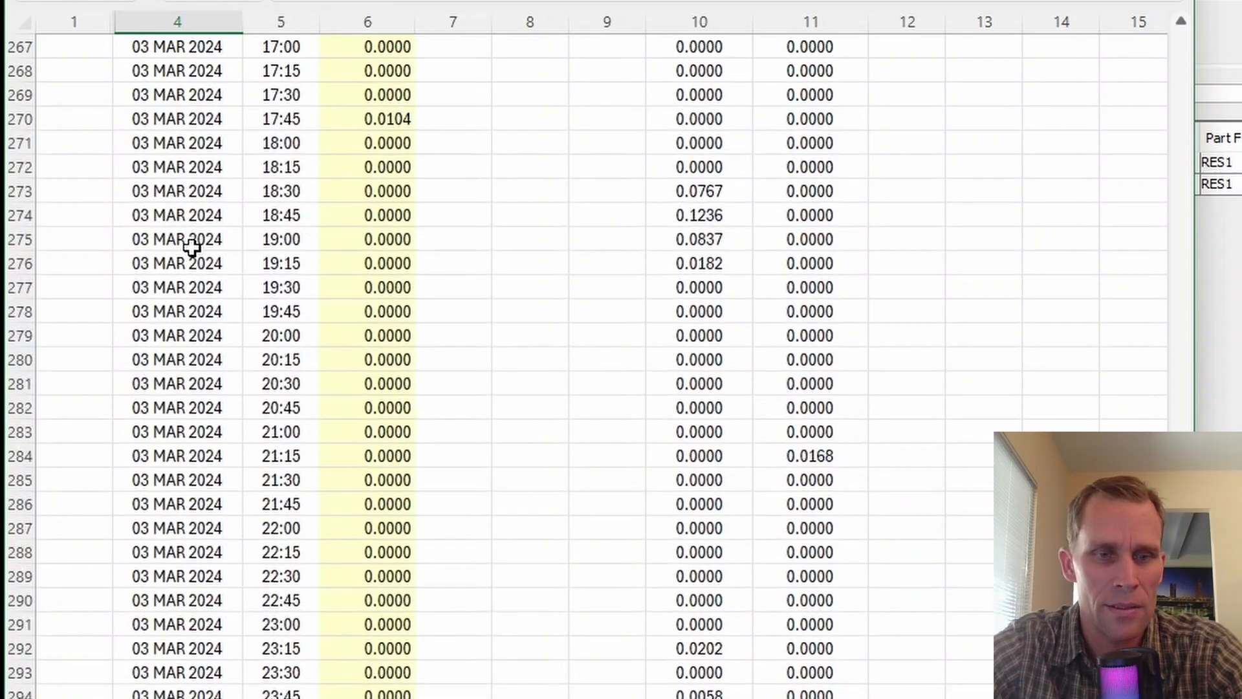
- Copy all the yellow Precip [in] values in column 6, from the 29 FEB 2024 24:00 row to the end
key(Right)
key(ctrl+Up)
key(ctrl+Up)
key(ctrl+Up)
key(Down)
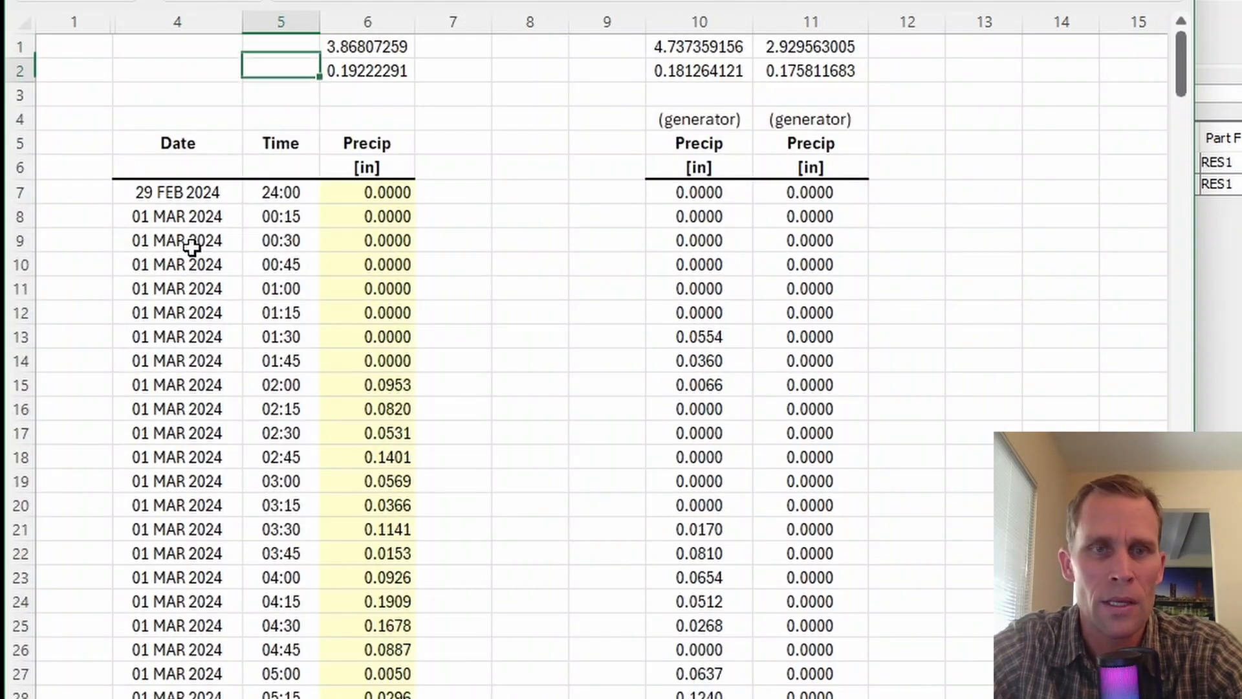
key(Right)
key(Down)
key(Down)
key(Down)
key(Down)
key(Down)
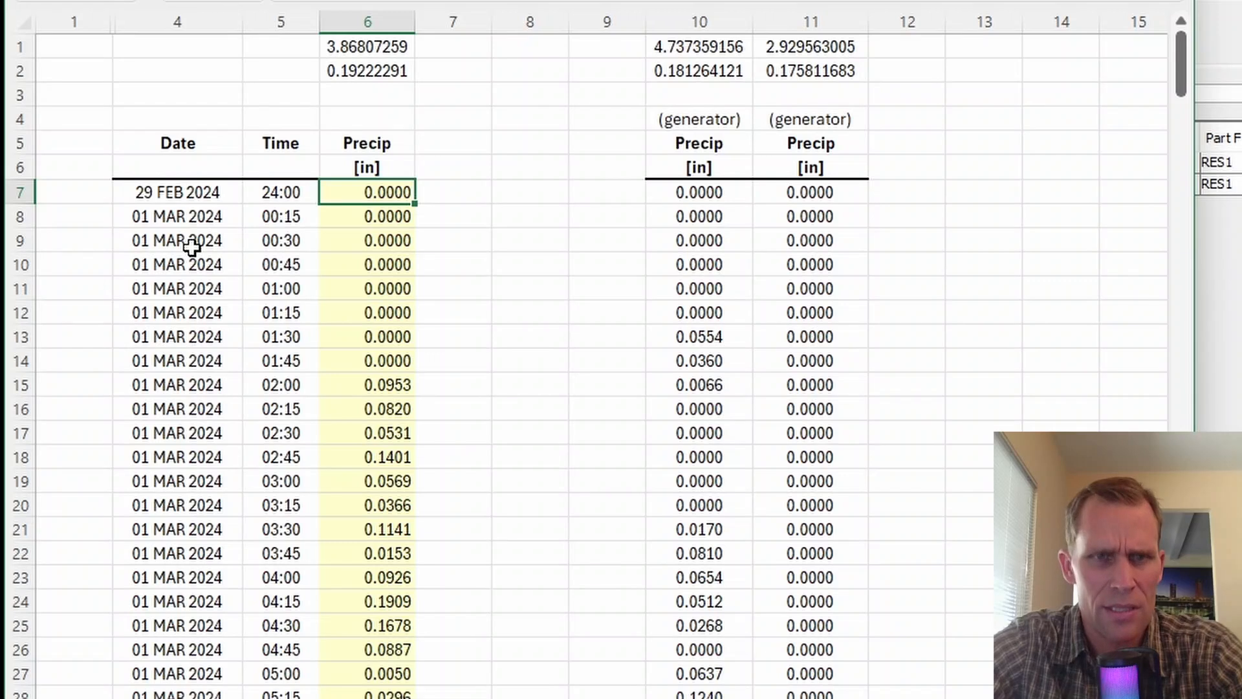
key(ctrl+shift+Down)
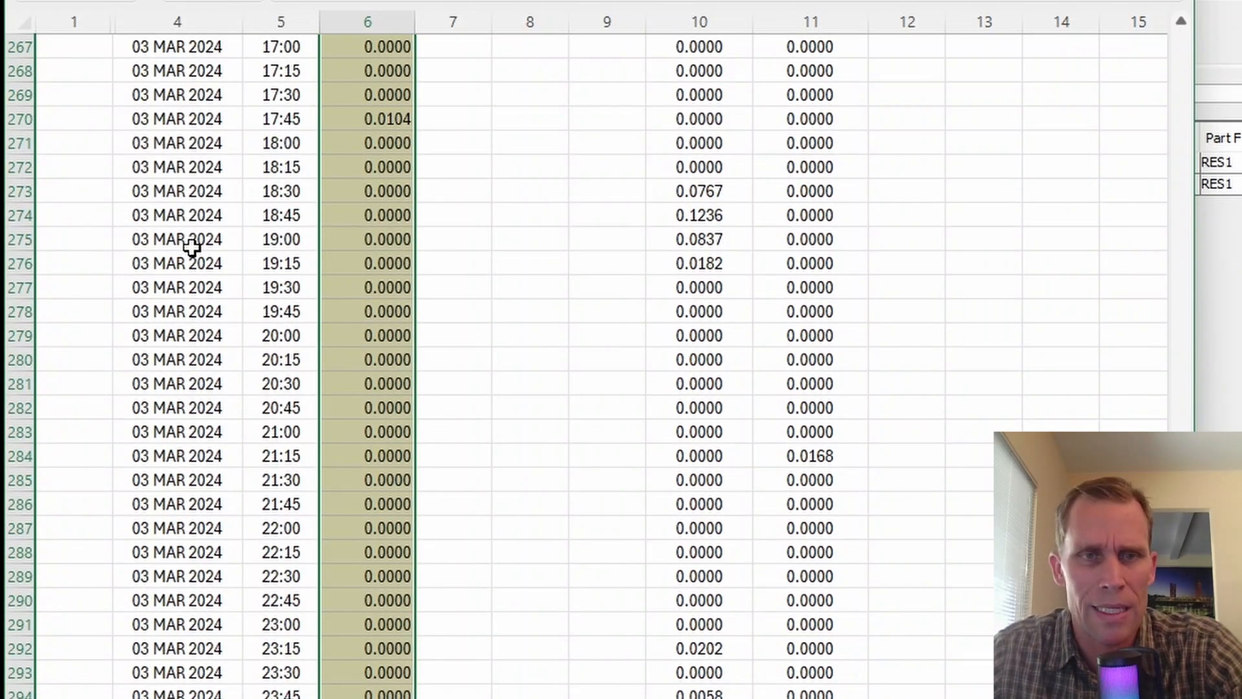
key(ctrl+c)
- Switch back to HEC-DSSVue, paste the precipitation values from ordinate 1 onward, and save the record without returning to data entry
key(alt+Tab)
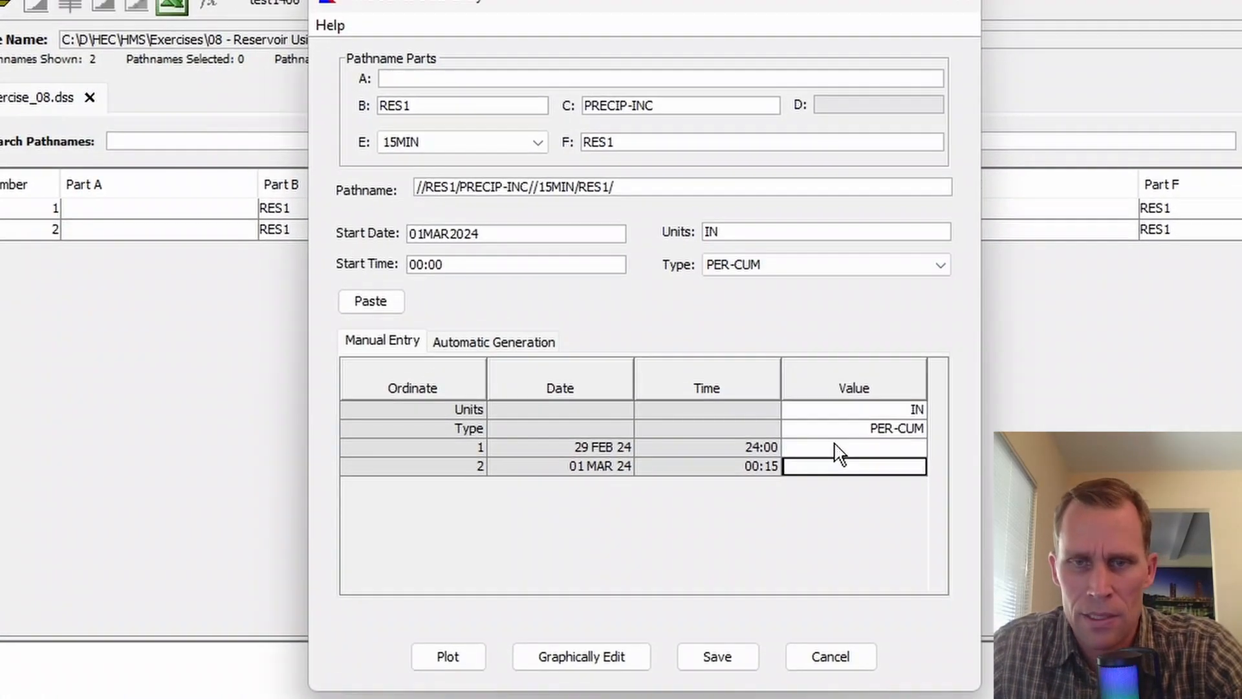
click(868, 425)
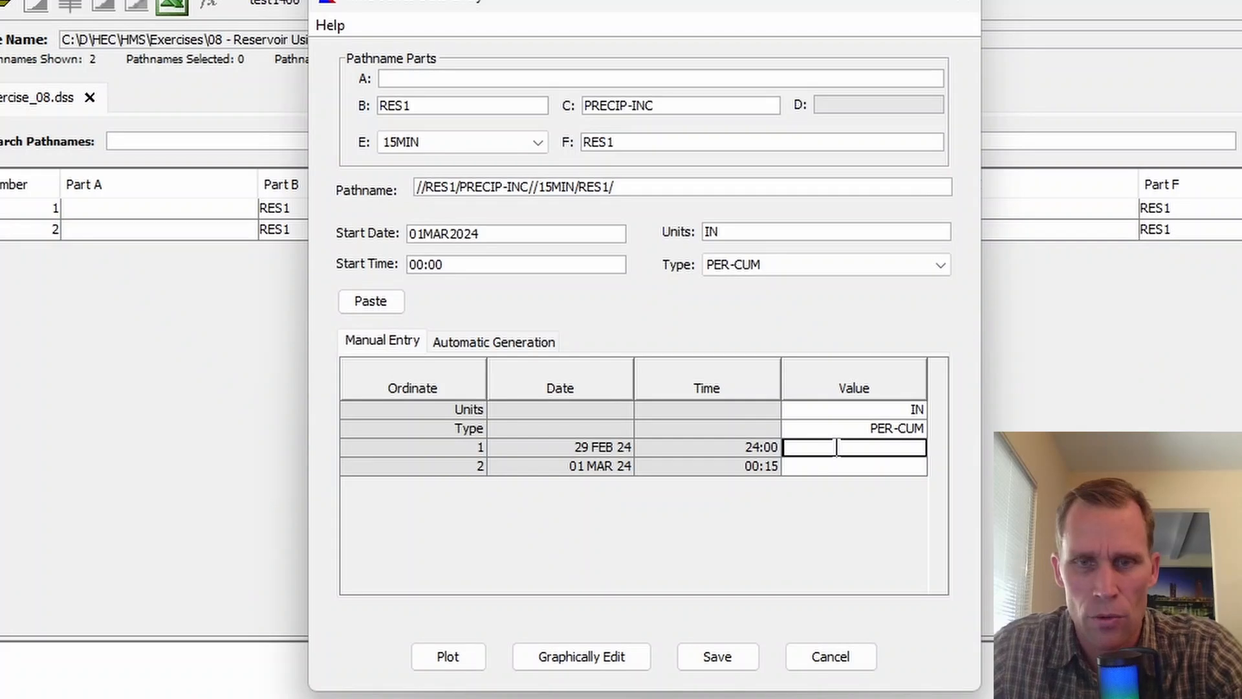
key(ctrl+v)
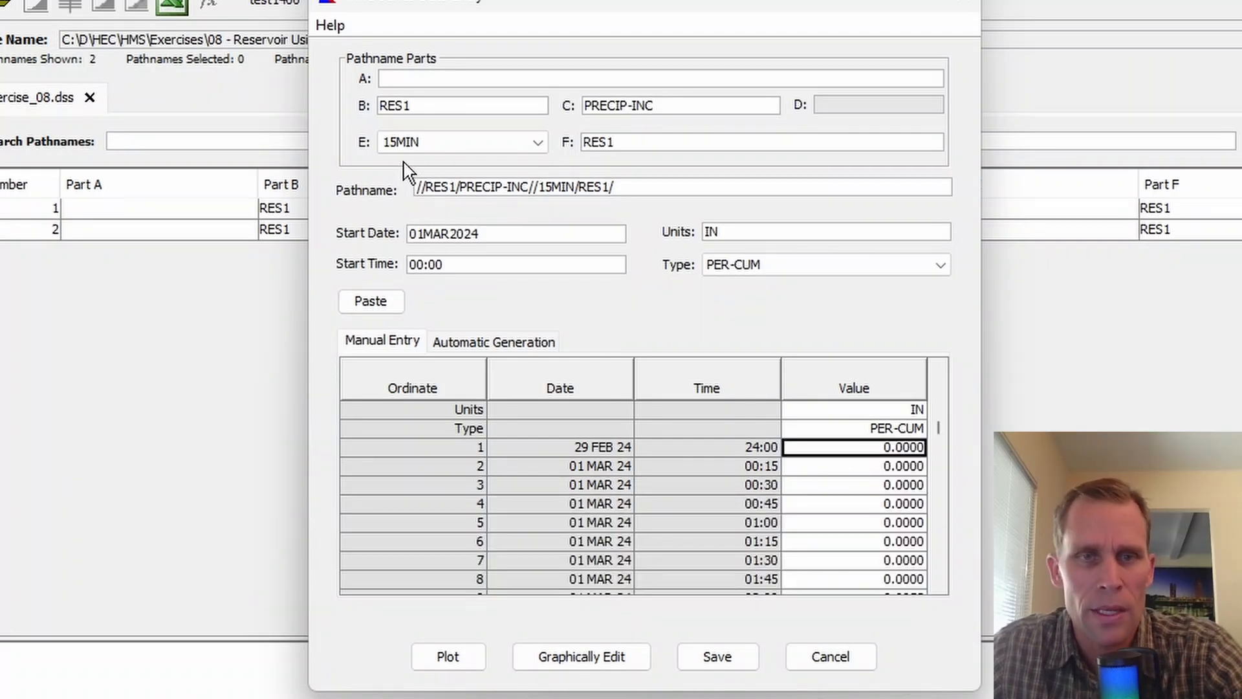
click(717, 656)
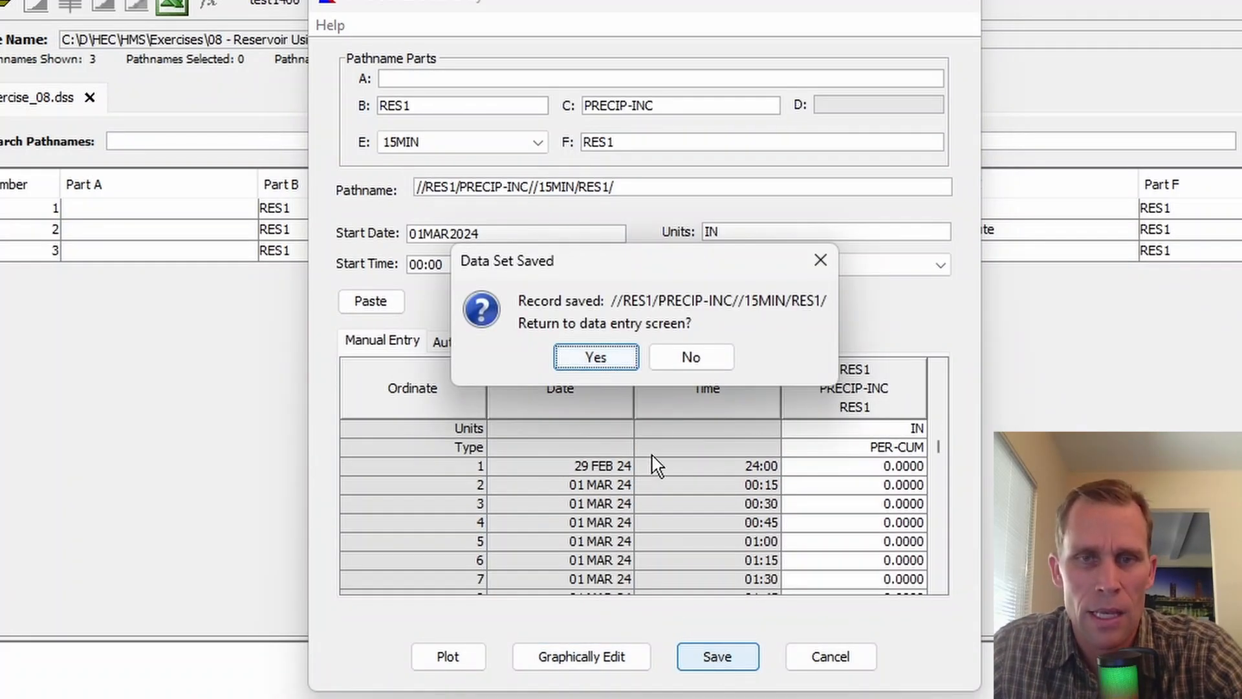
click(688, 357)
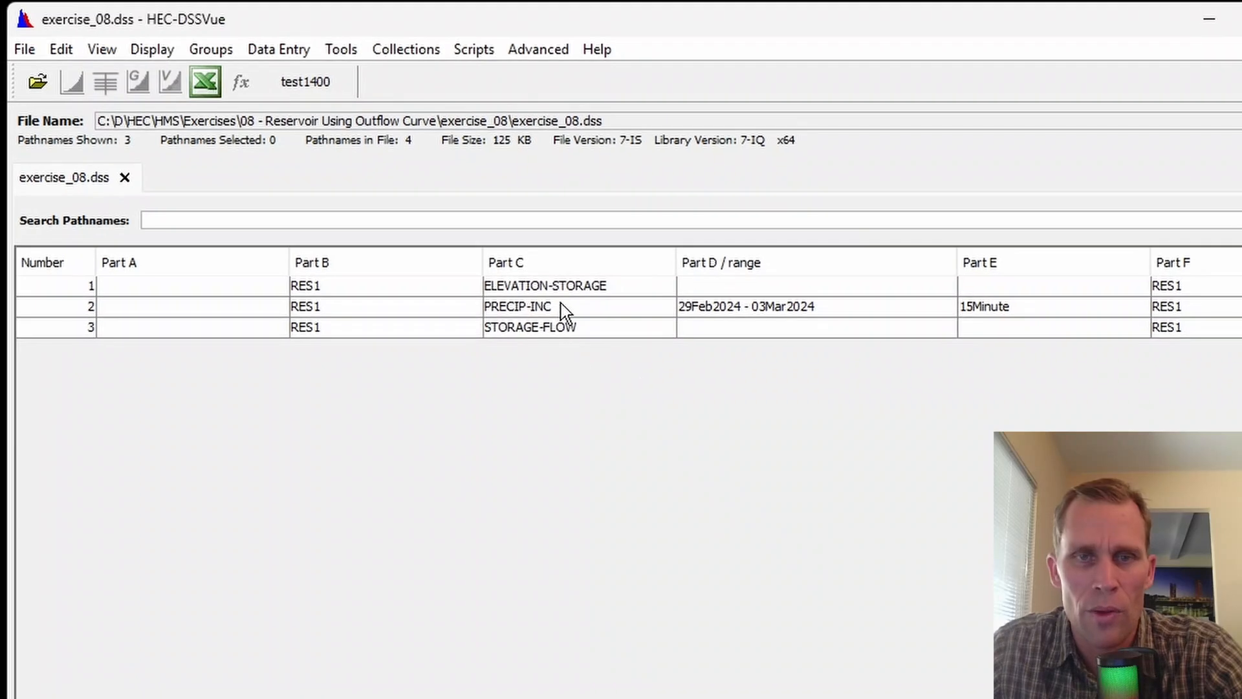
- Plot the RES1 PRECIP-INC record and zoom in on the hyetograph for 01Mar2024
click(535, 229)
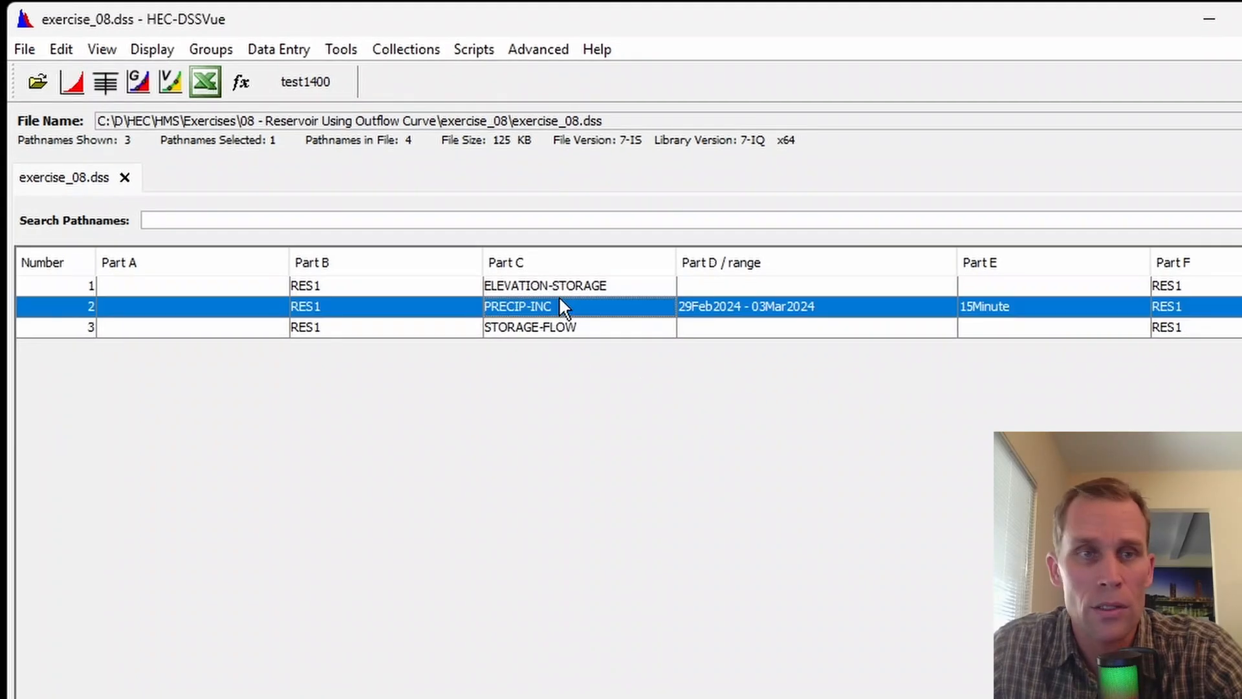
click(71, 82)
drag(349, 85, 675, 106)
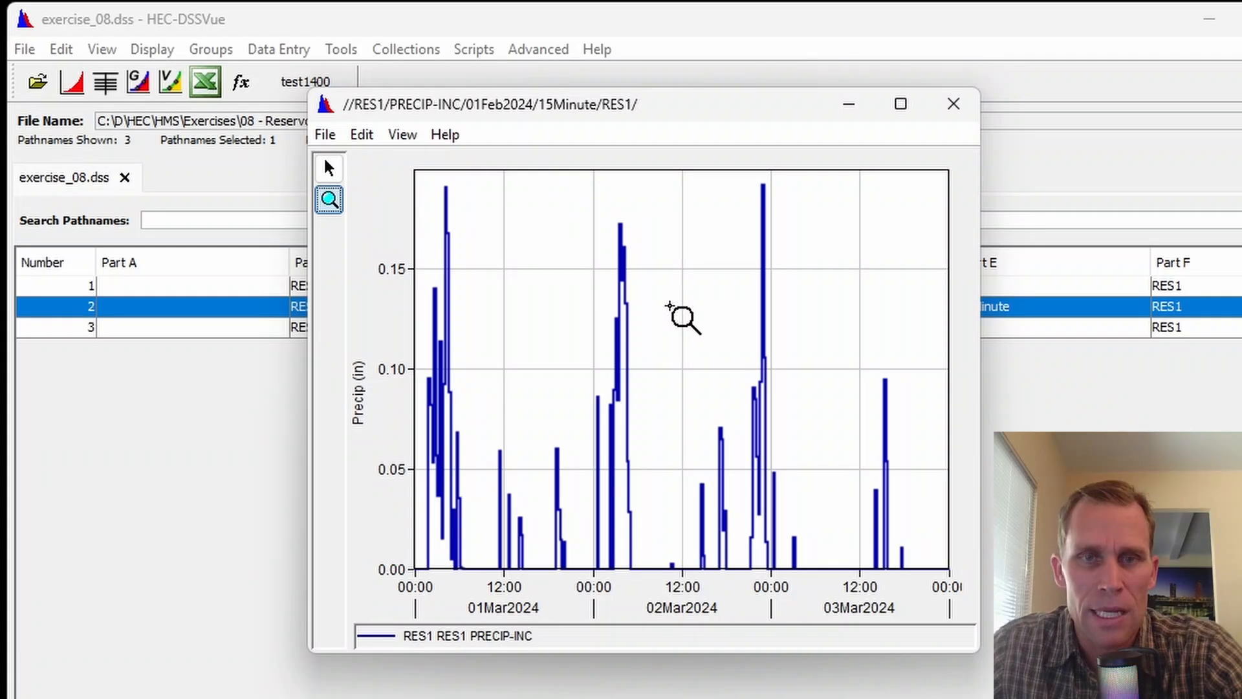
drag(419, 202, 332, 649)
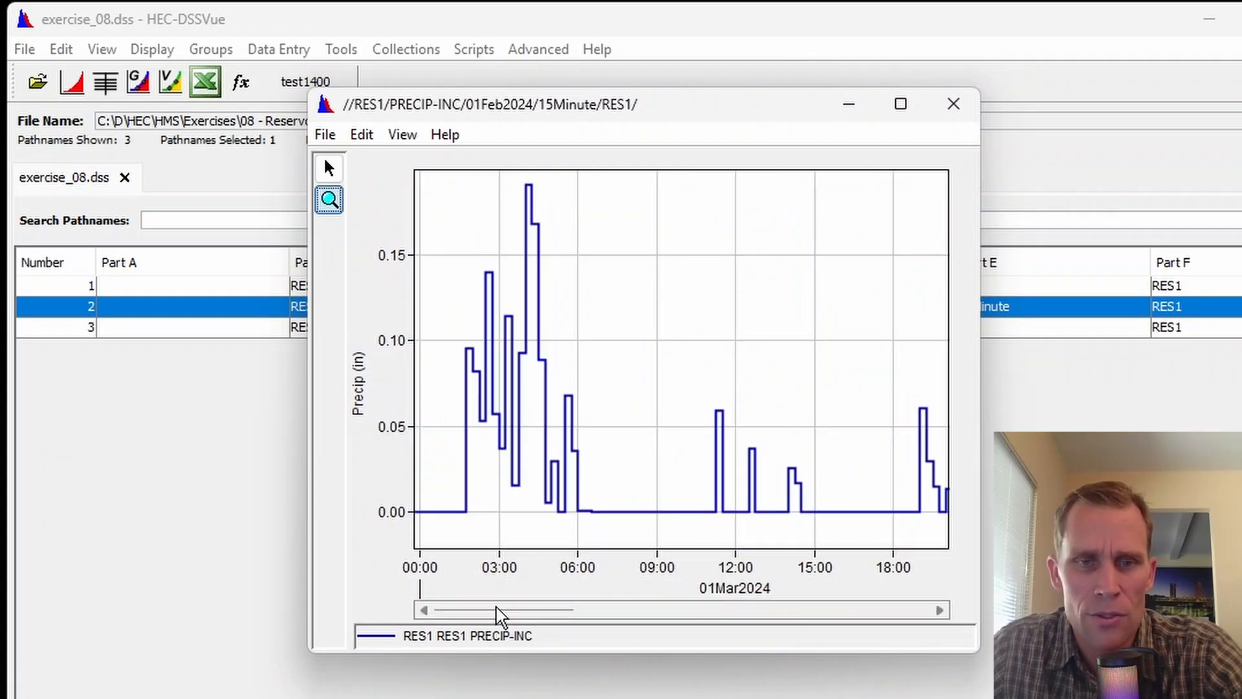
drag(489, 611, 424, 626)
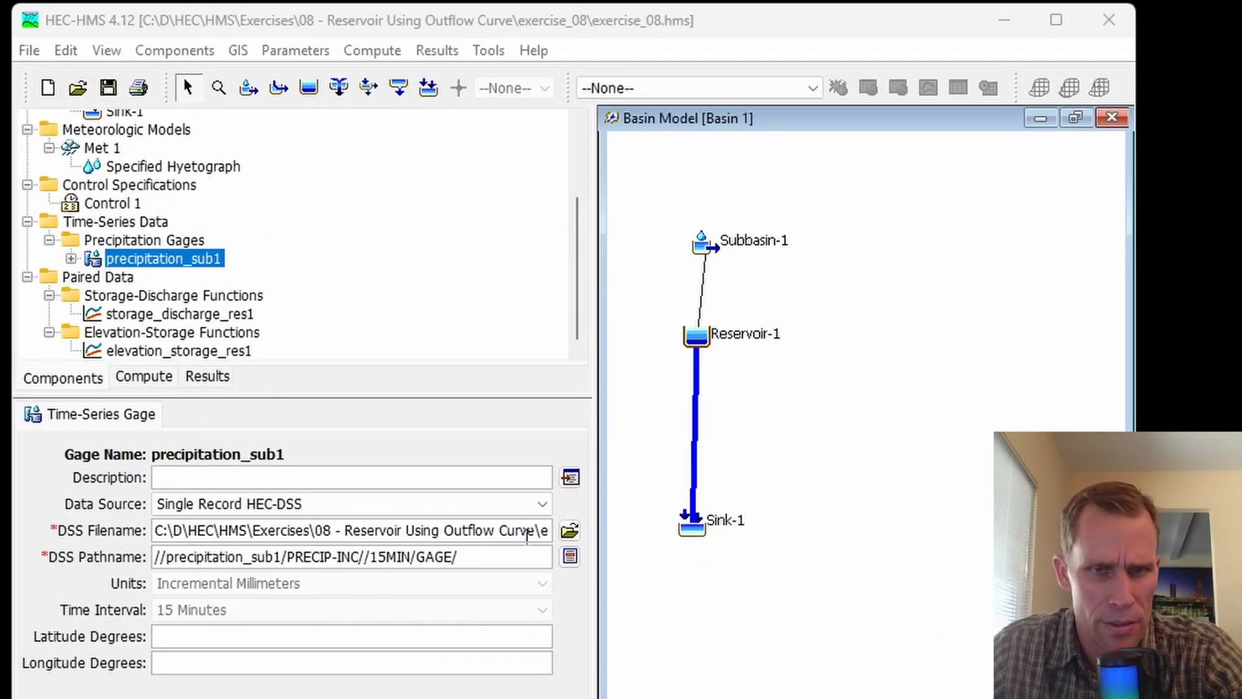
- In HEC-HMS, link the precipitation_sub1 gage to exercise_08.dss and set its pathname to the RES1 PRECIP-INC 15Minute record
click(569, 531)
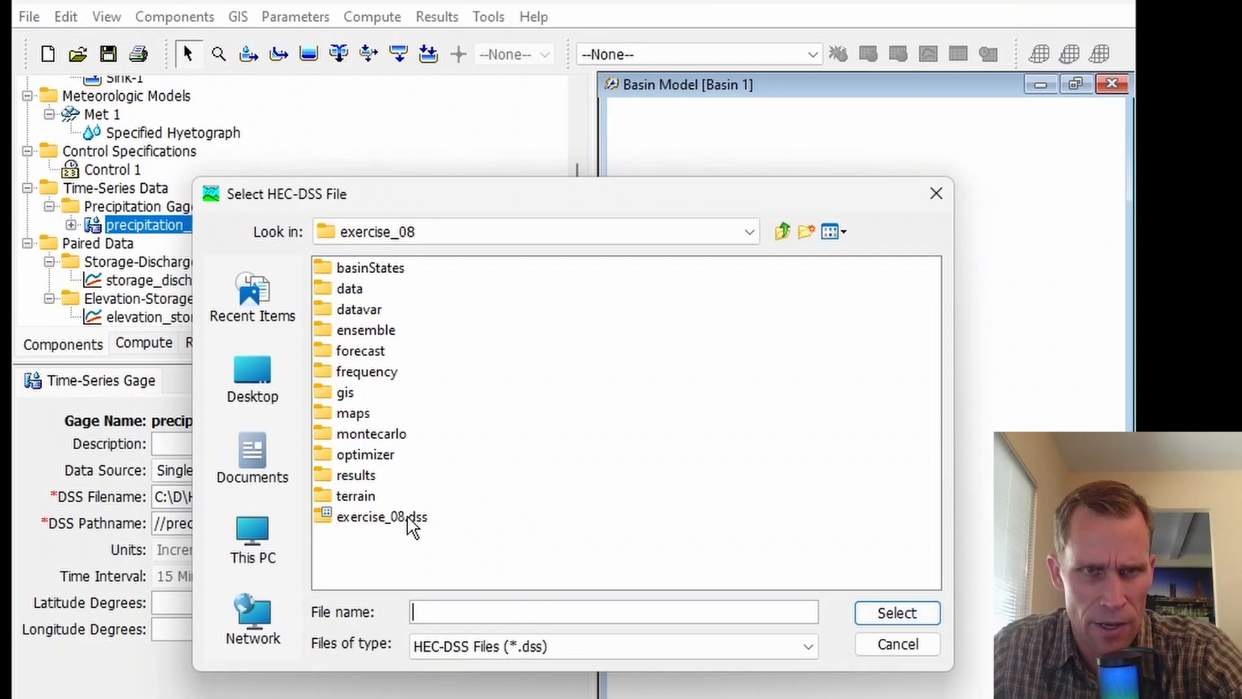
click(410, 548)
click(895, 615)
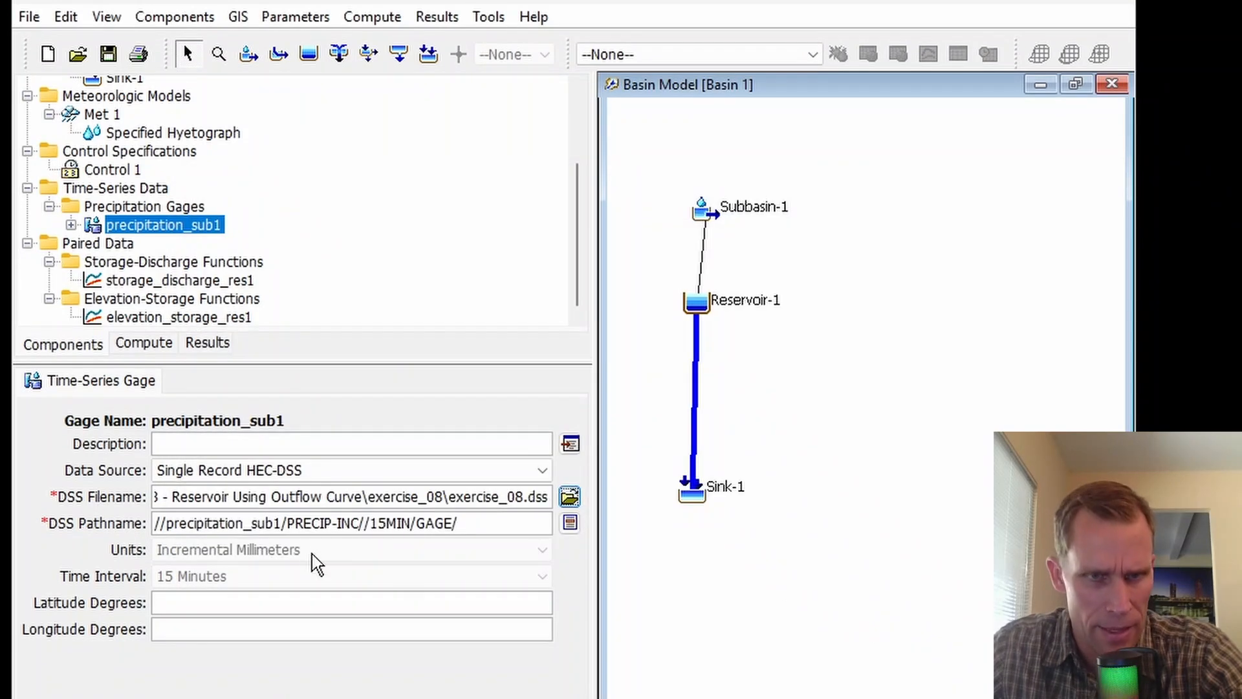
click(566, 523)
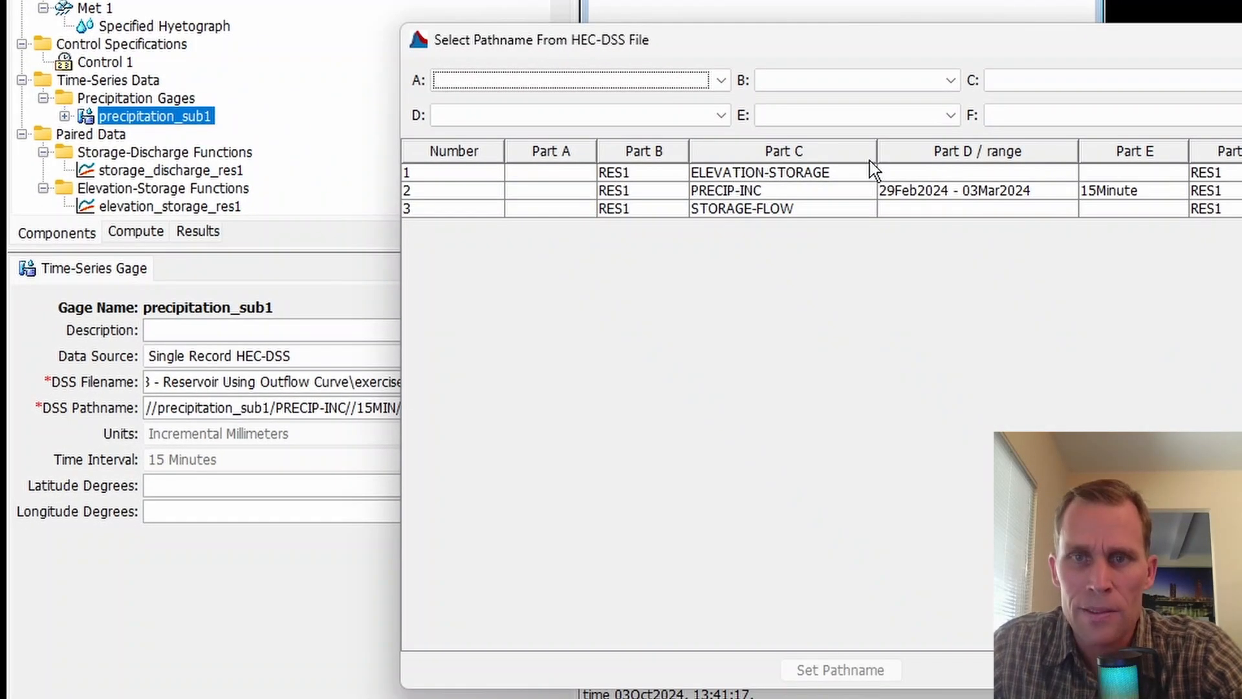
click(908, 191)
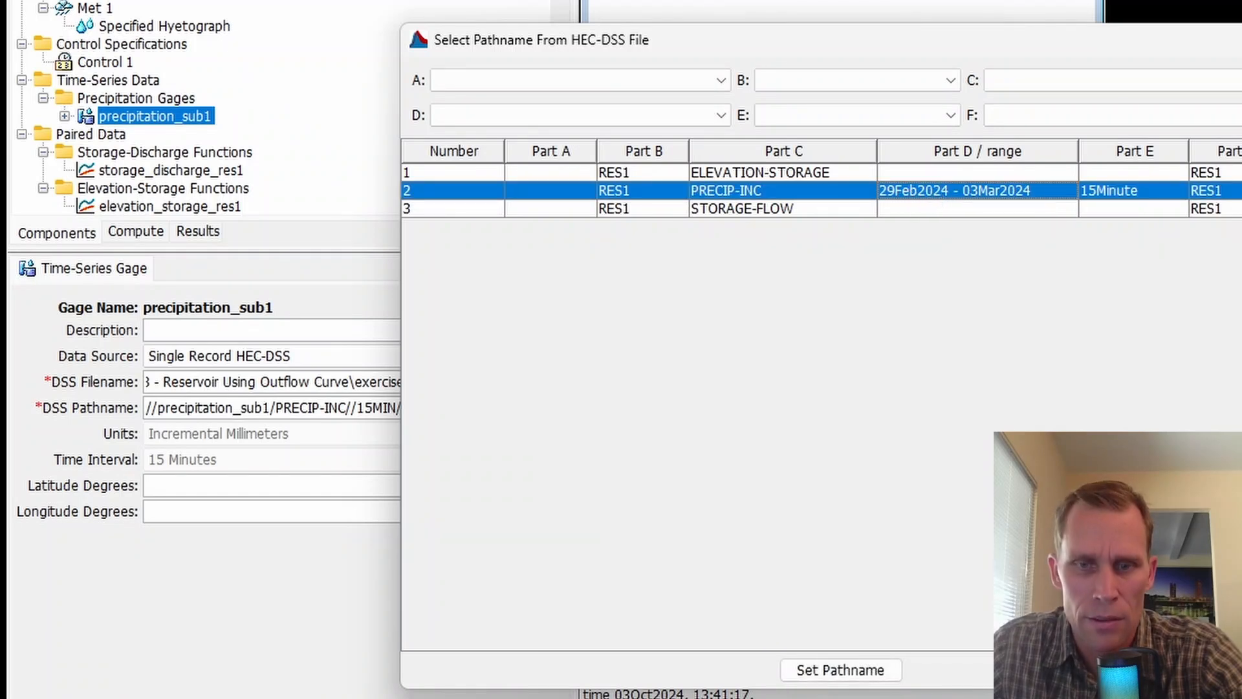
click(840, 670)
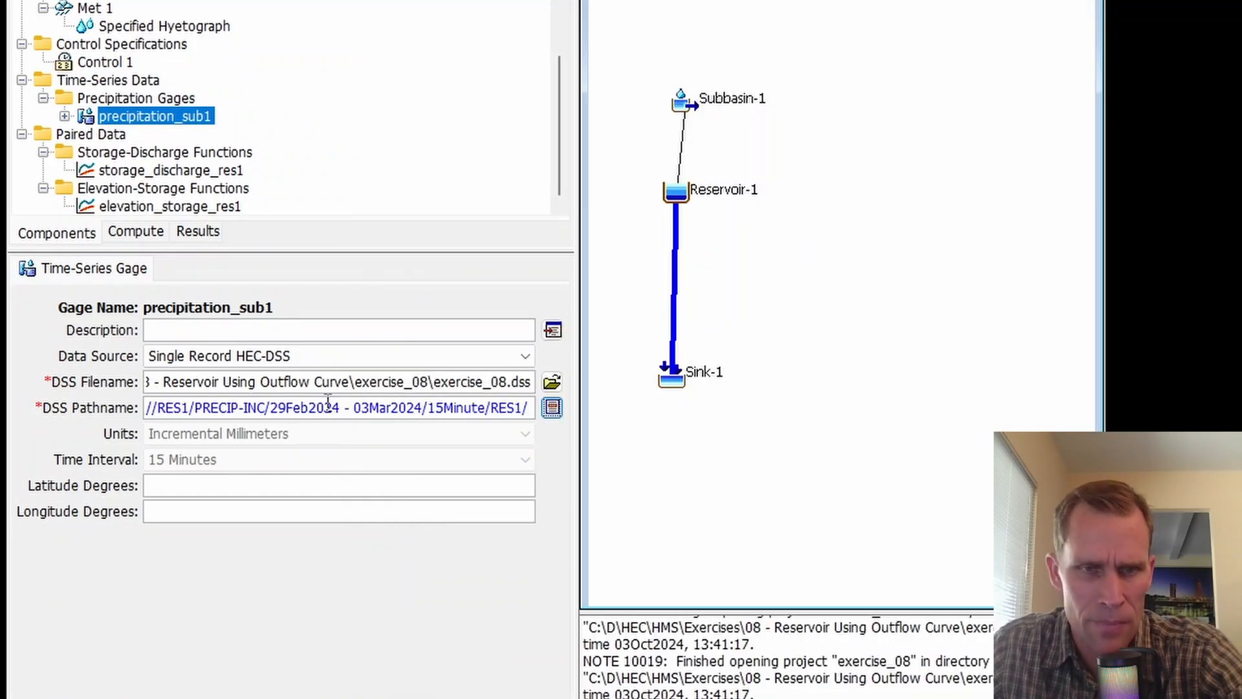
- Check the gage's full DSS pathname in a temporarily widened editor pane and save the project
drag(578, 541, 652, 546)
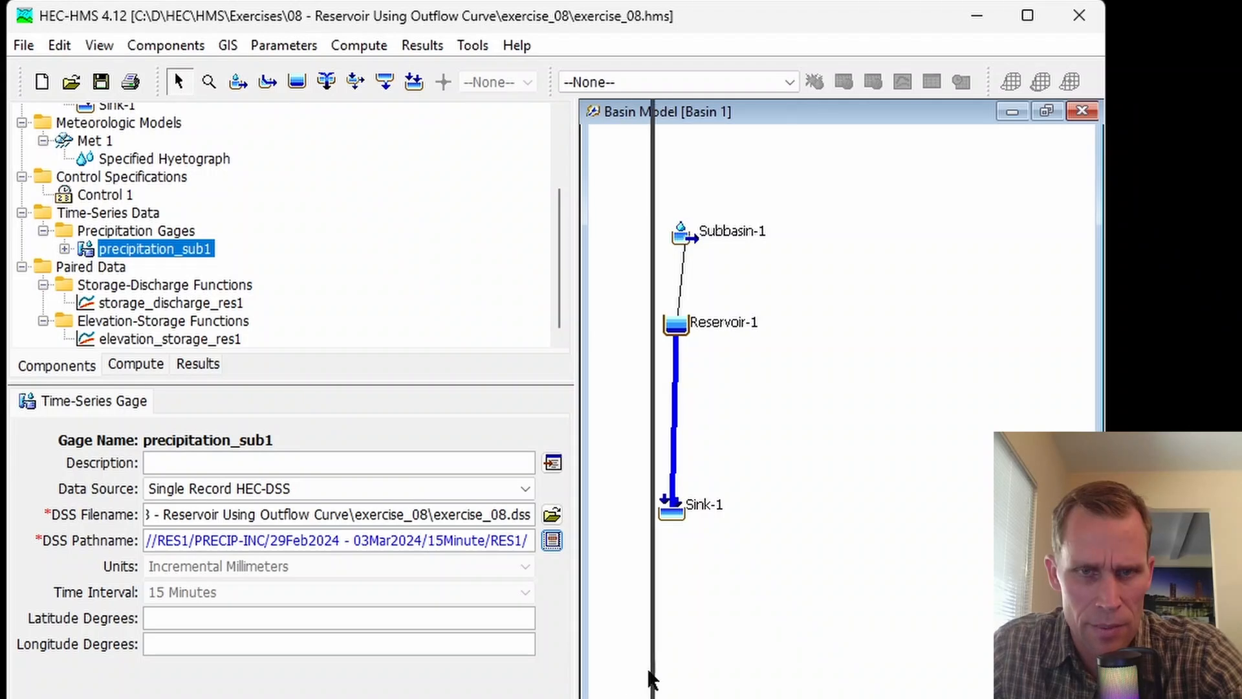
drag(651, 680, 724, 681)
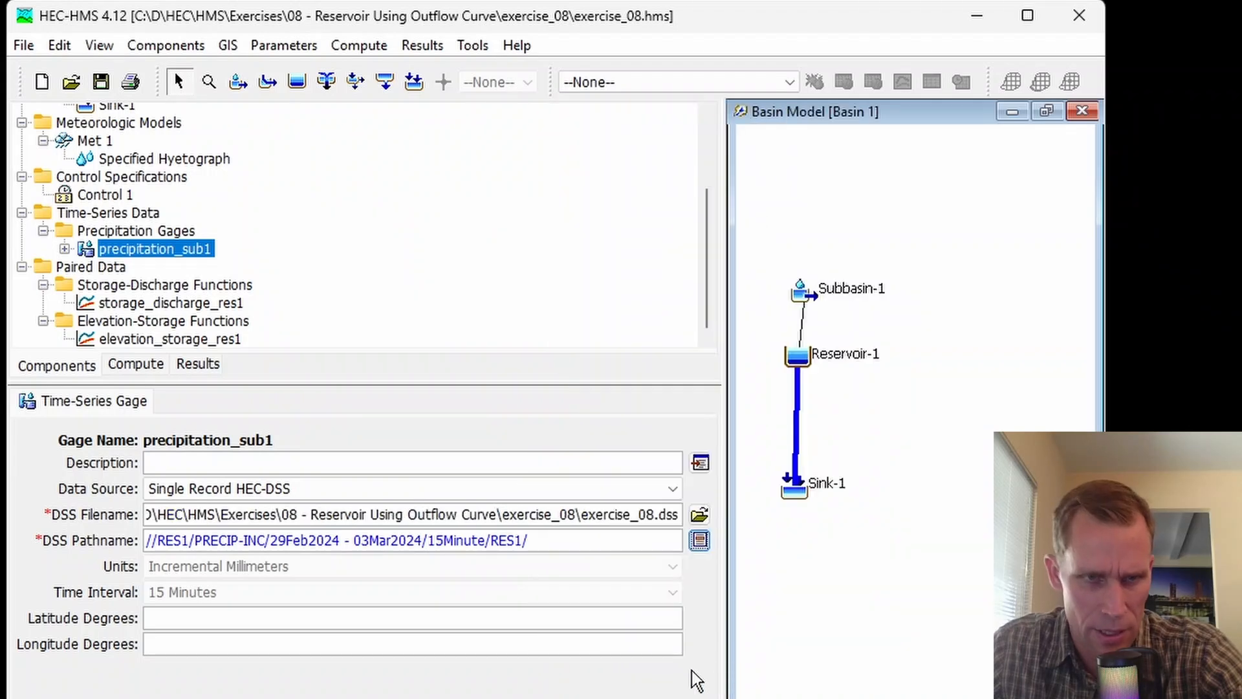
click(535, 542)
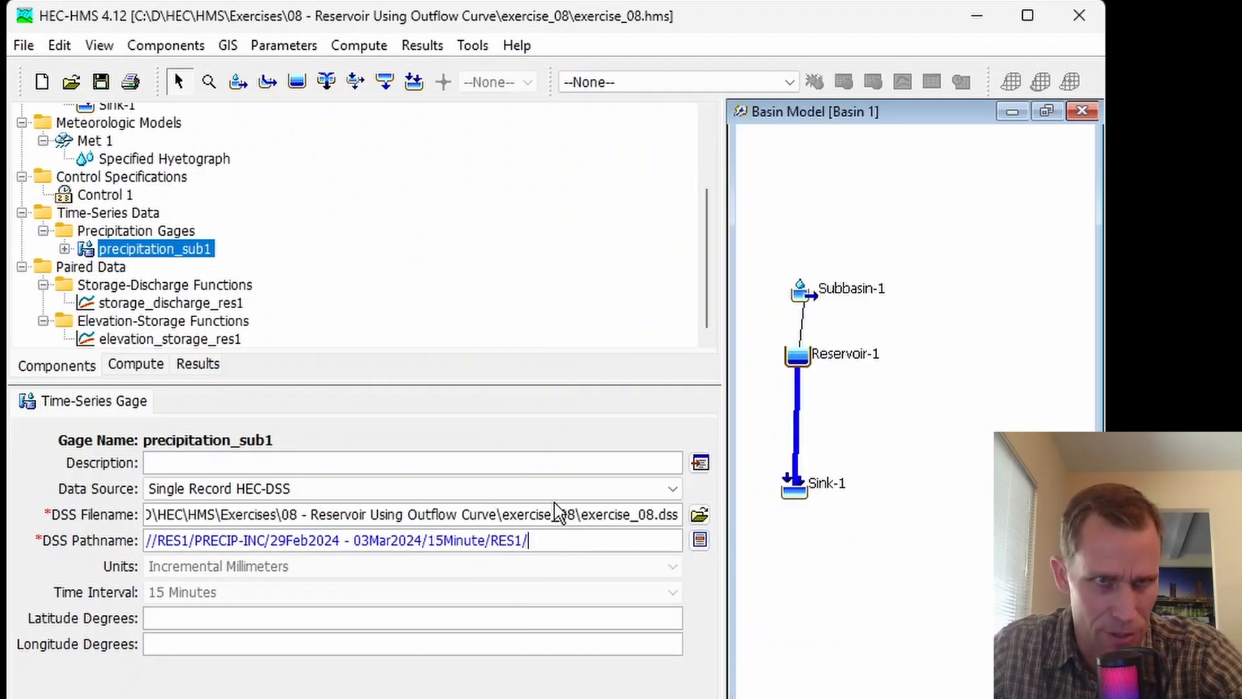
click(100, 83)
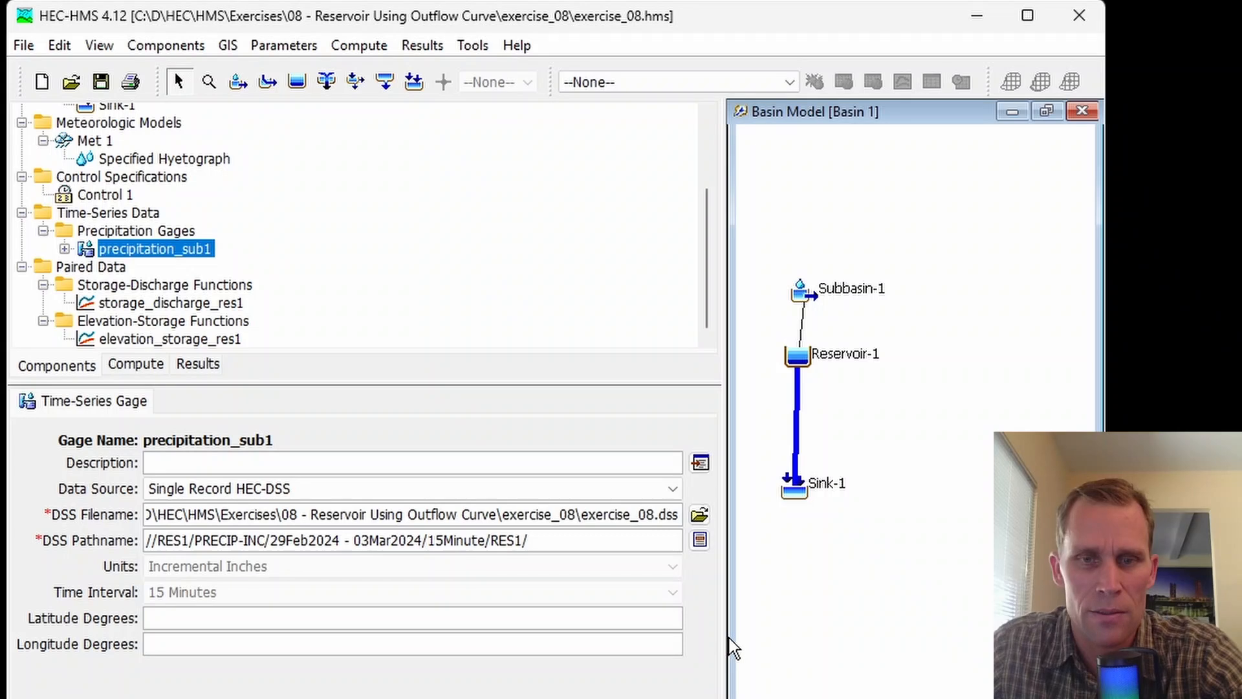
drag(726, 640, 499, 614)
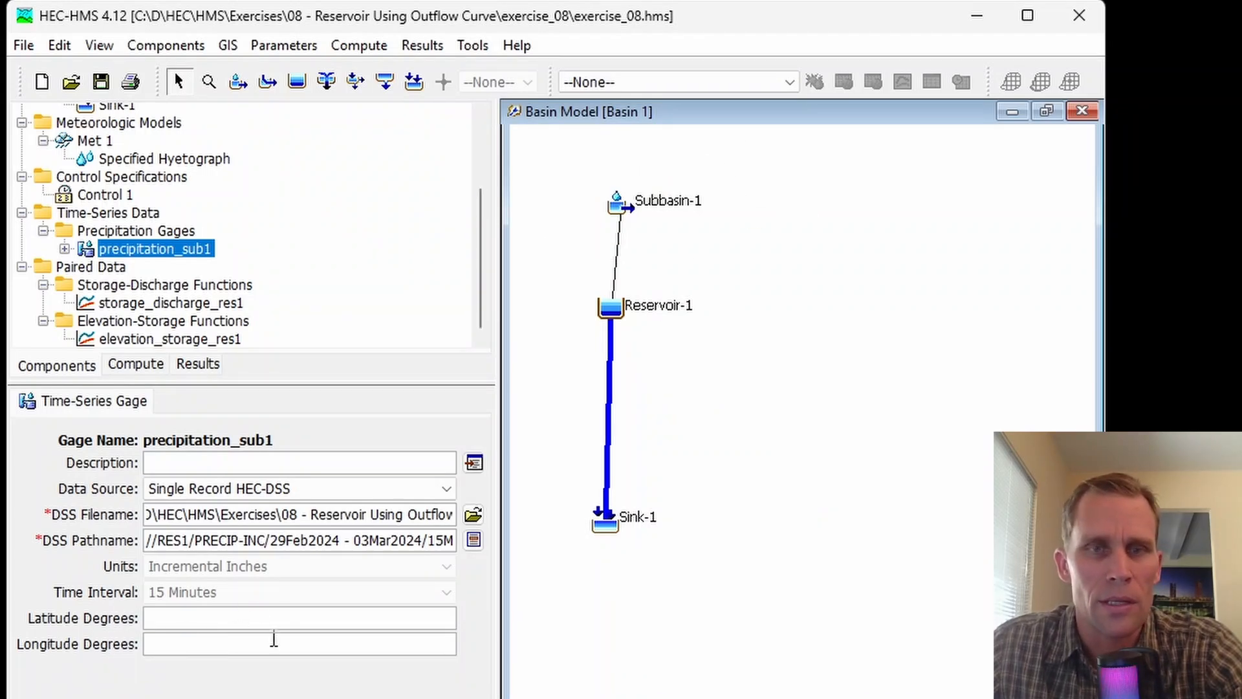
click(102, 83)
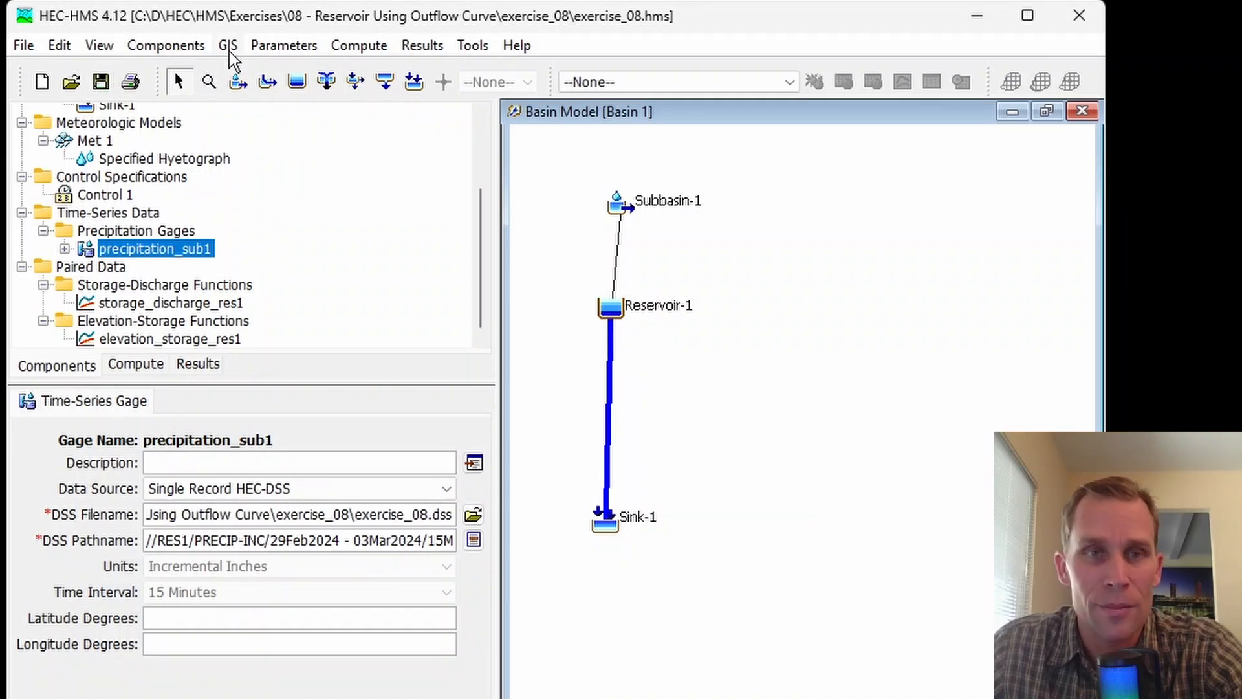
- Create a simulation run named Run 1 that combines Basin 1, Met 1 and Control 1
click(349, 46)
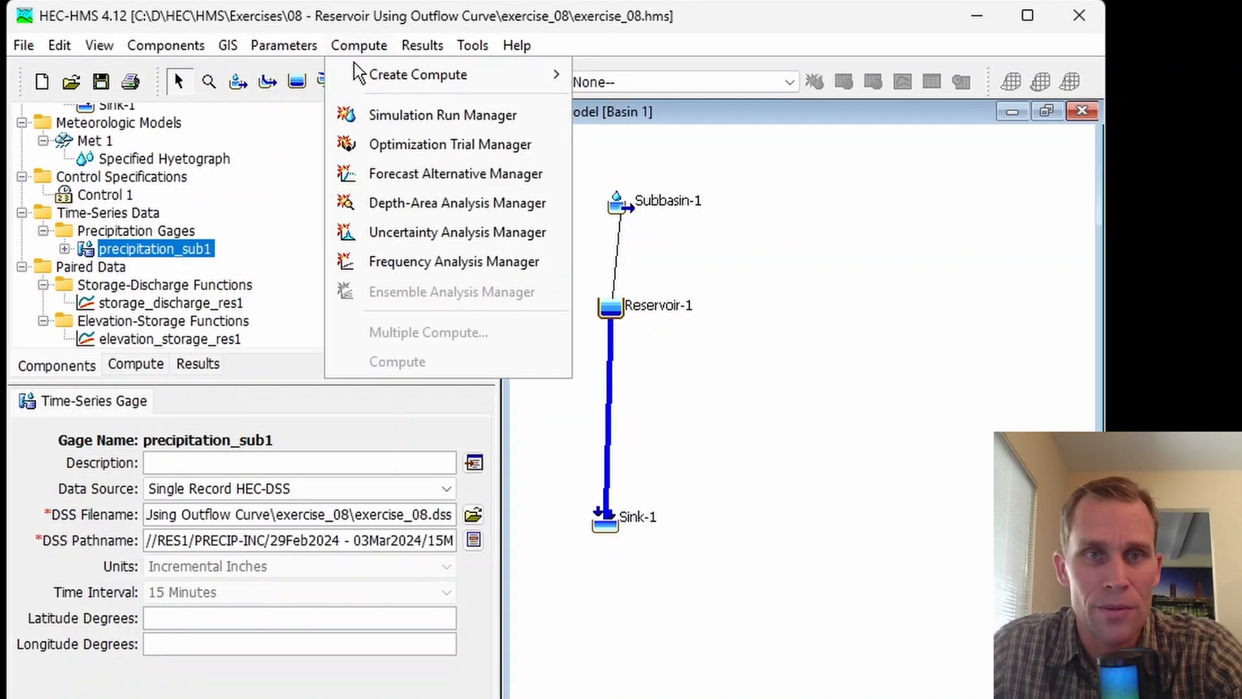
click(403, 120)
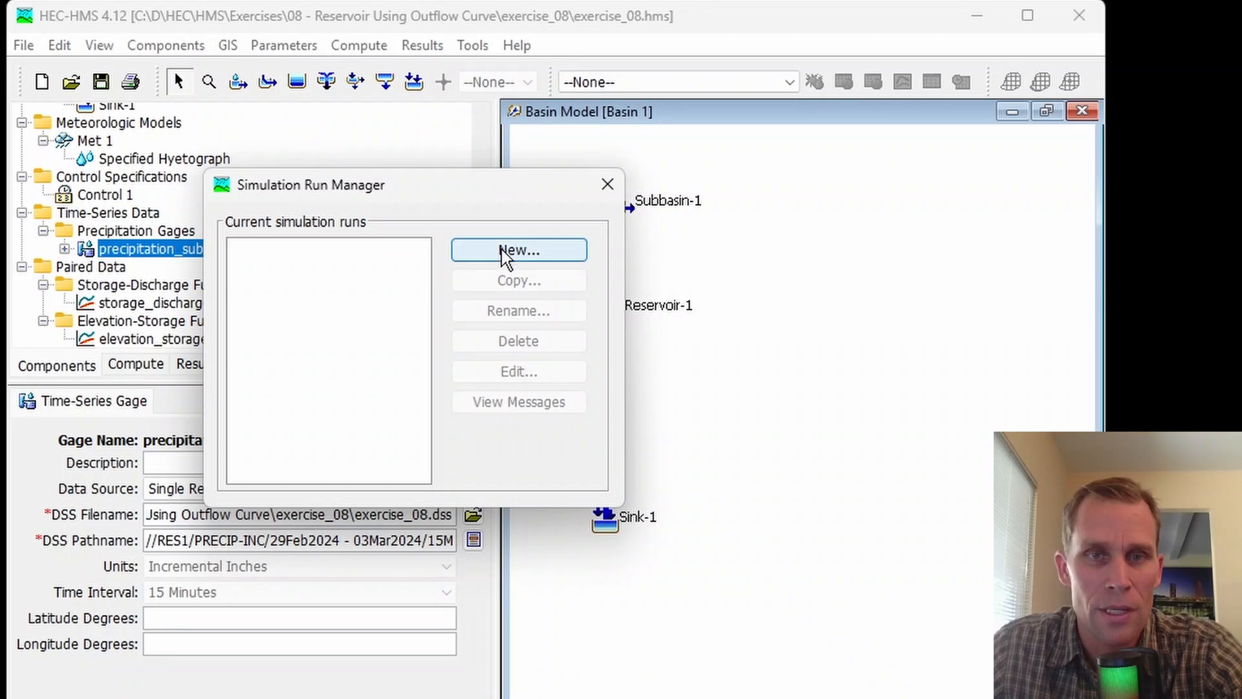
drag(488, 194, 362, 205)
click(407, 261)
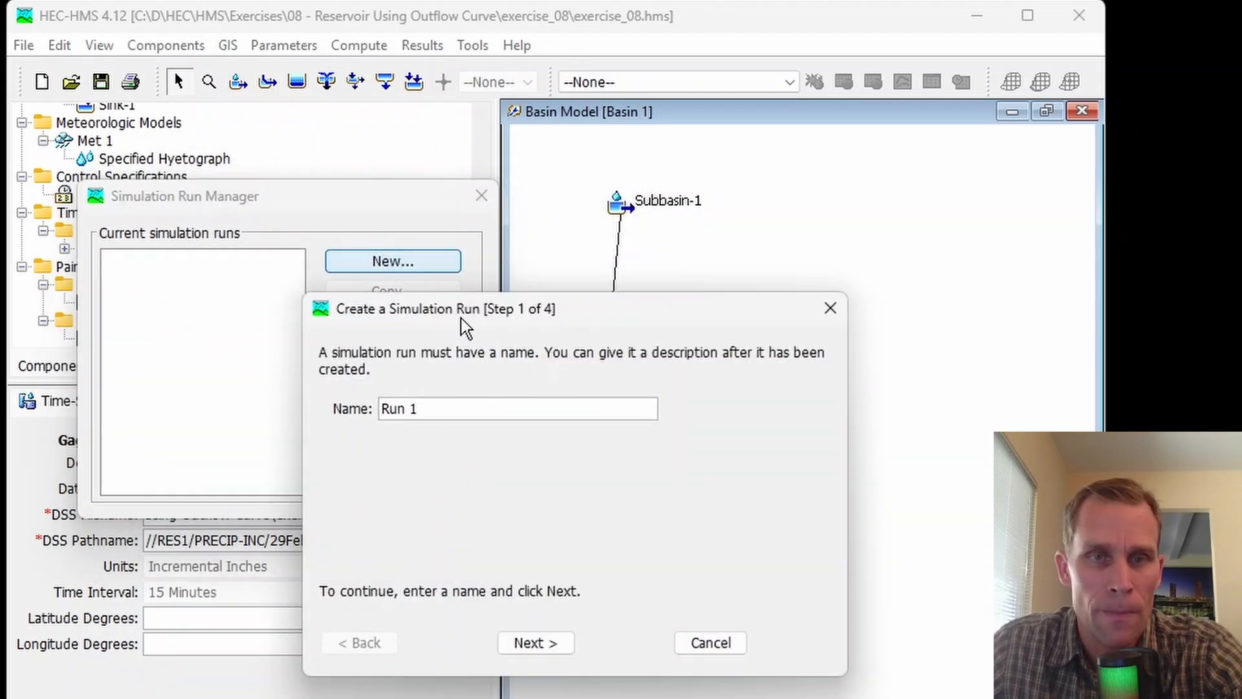
drag(461, 310, 323, 296)
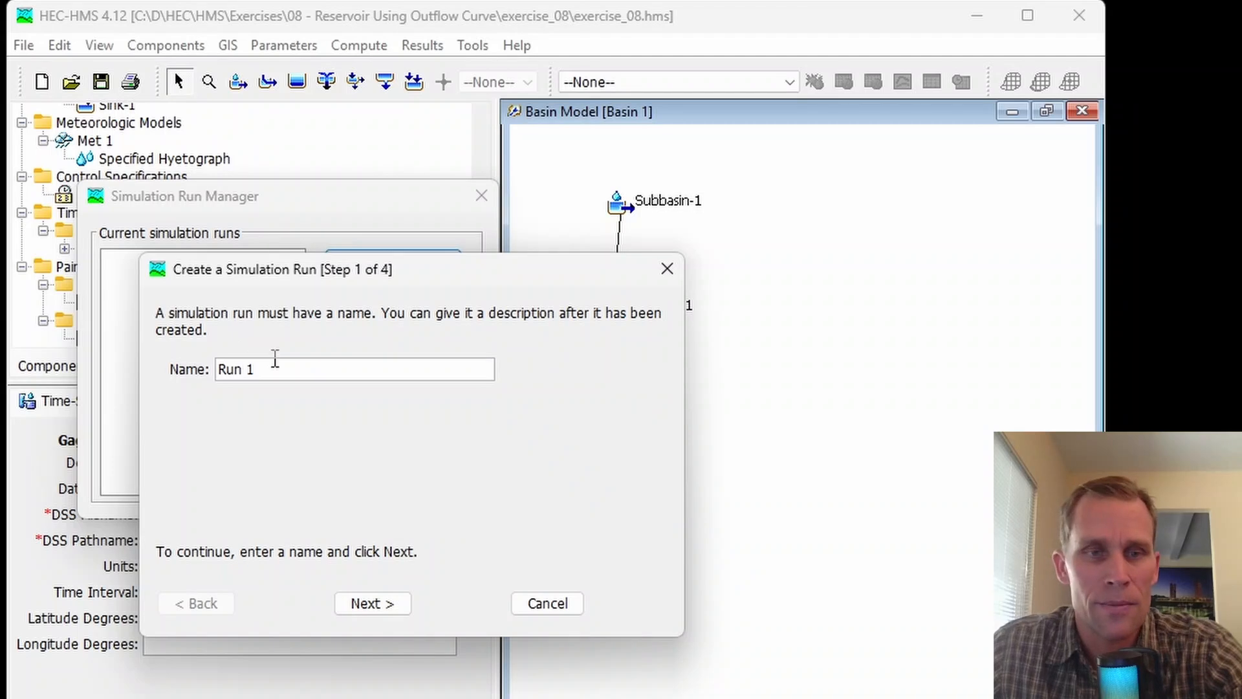
drag(265, 370, 168, 370)
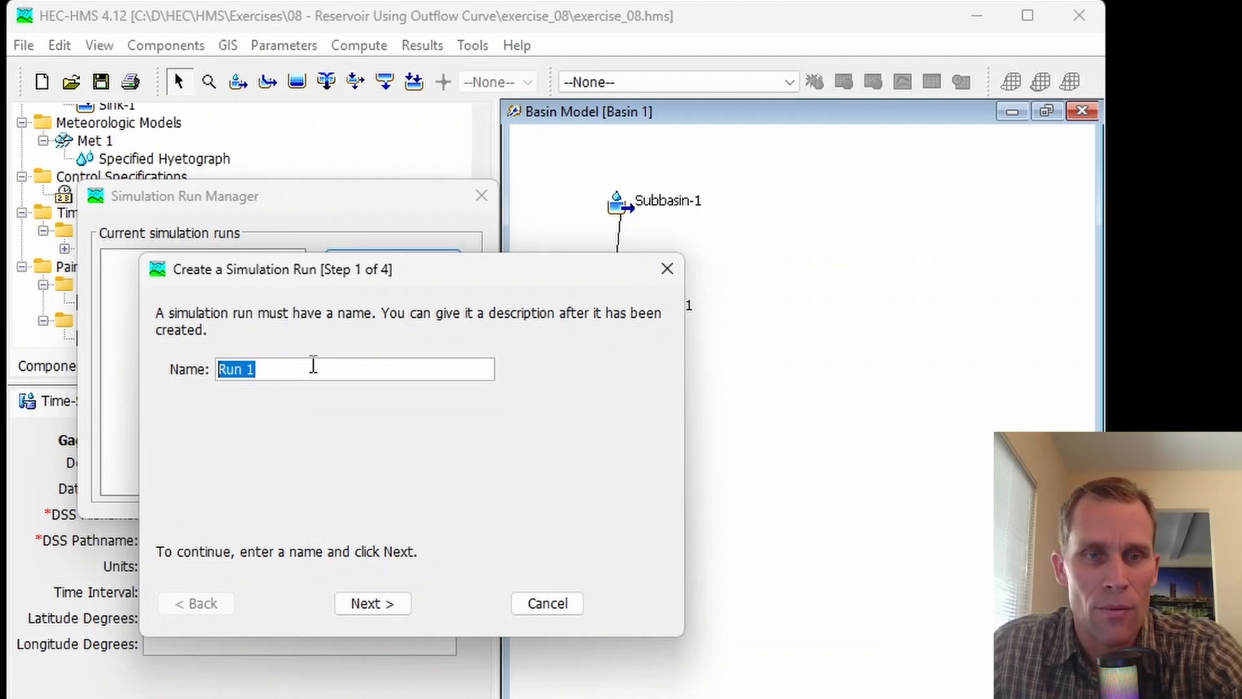
click(313, 366)
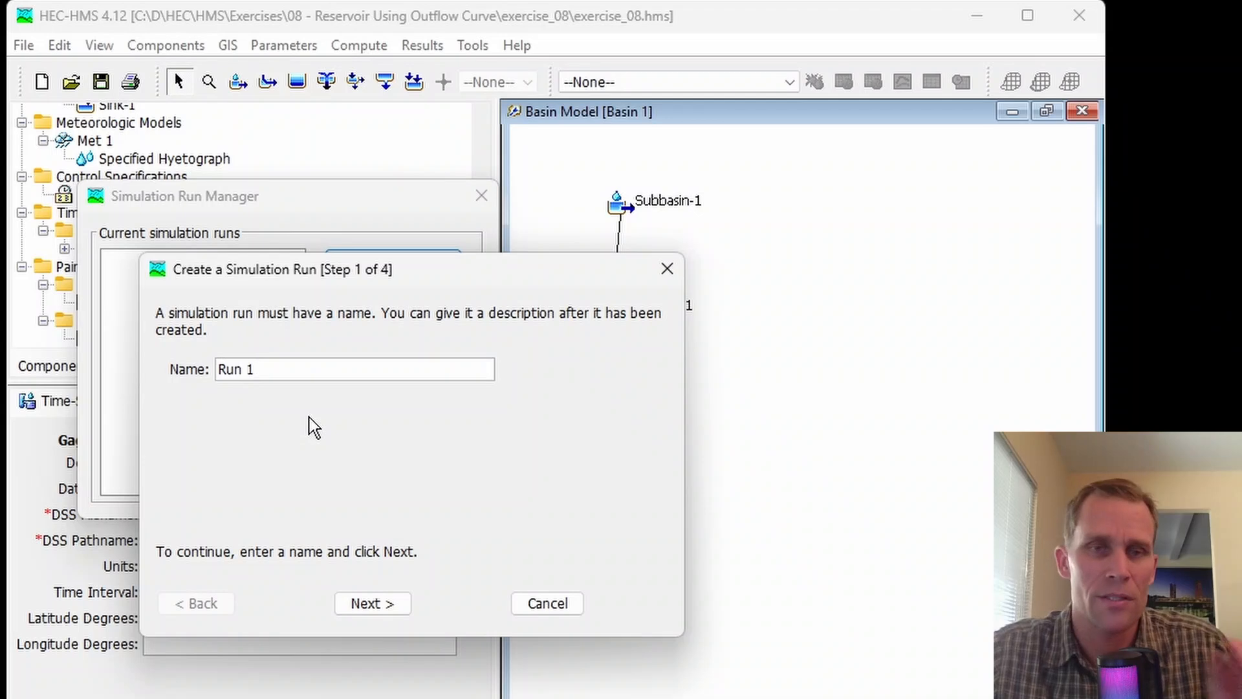
click(367, 606)
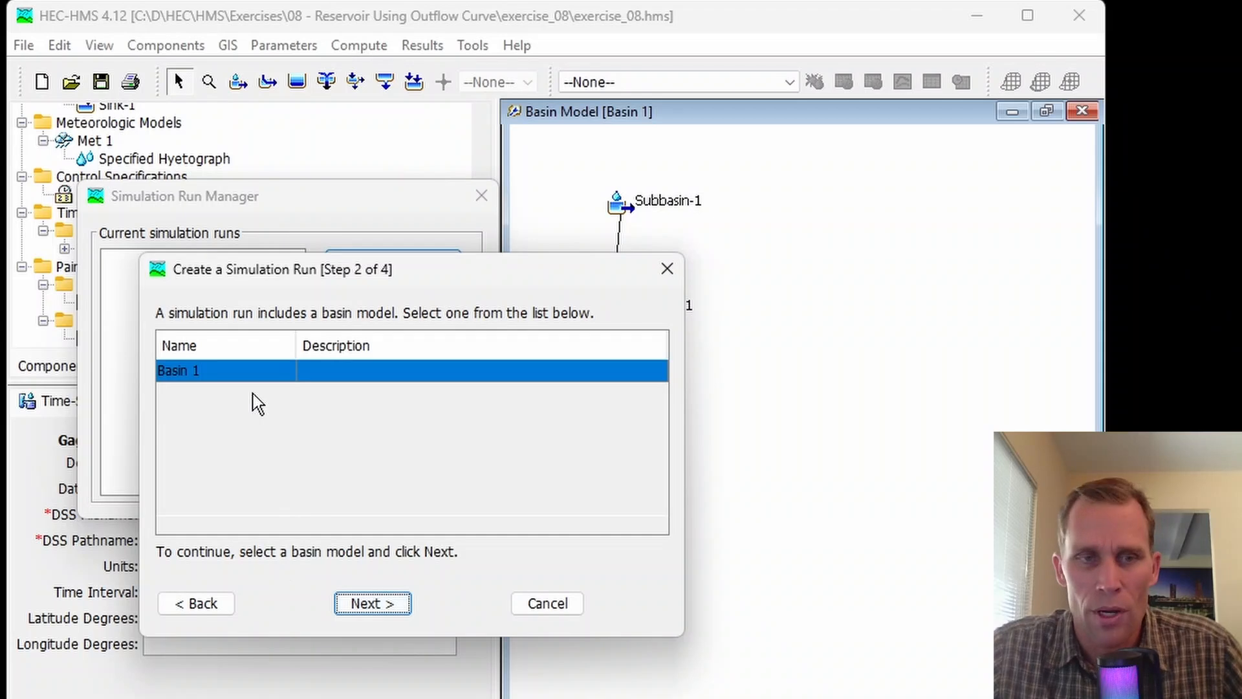
click(372, 604)
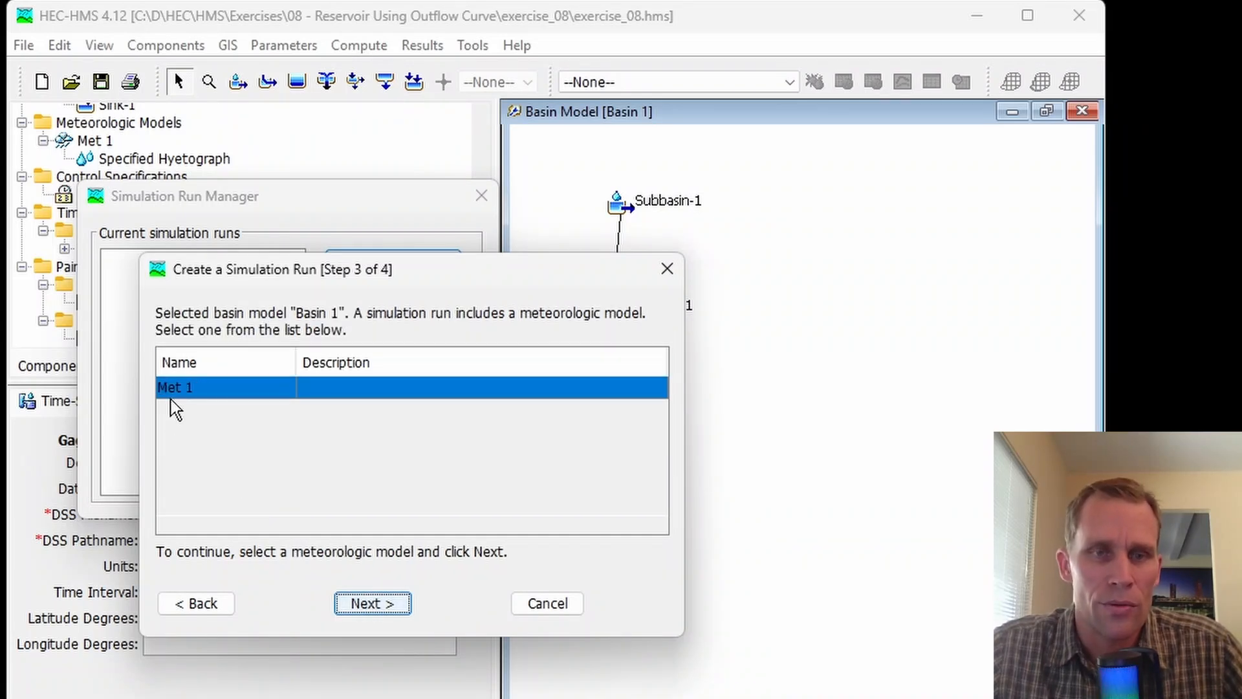
click(365, 607)
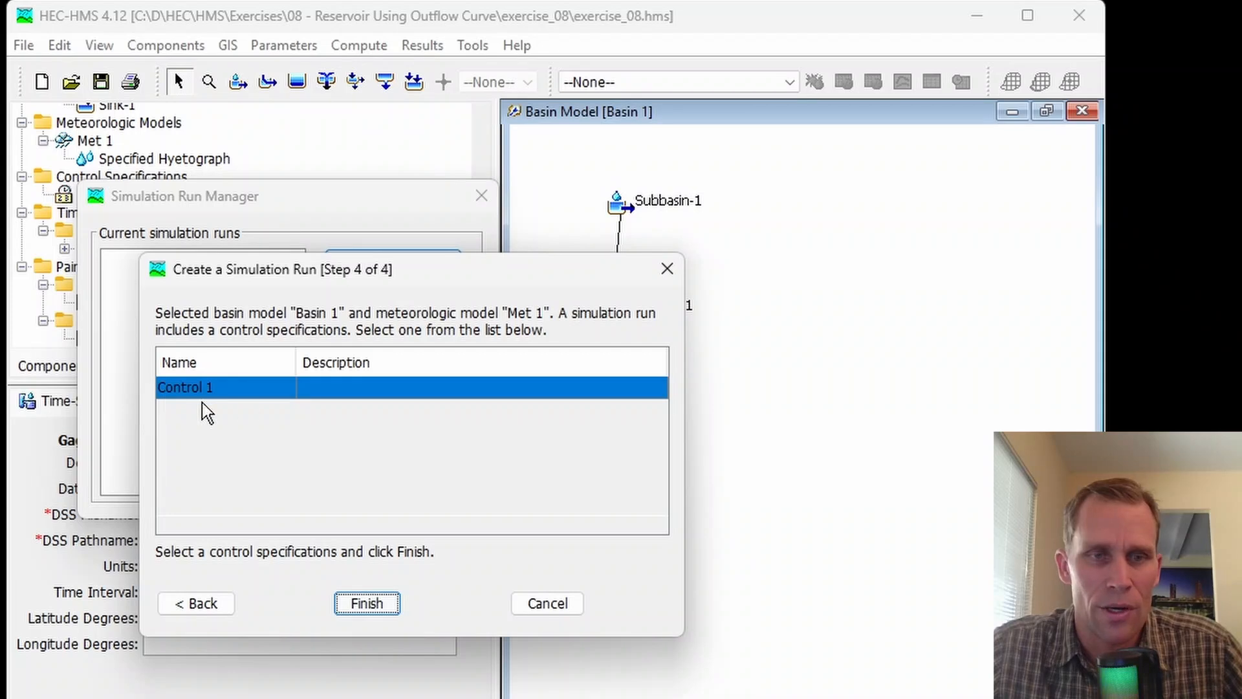
click(346, 605)
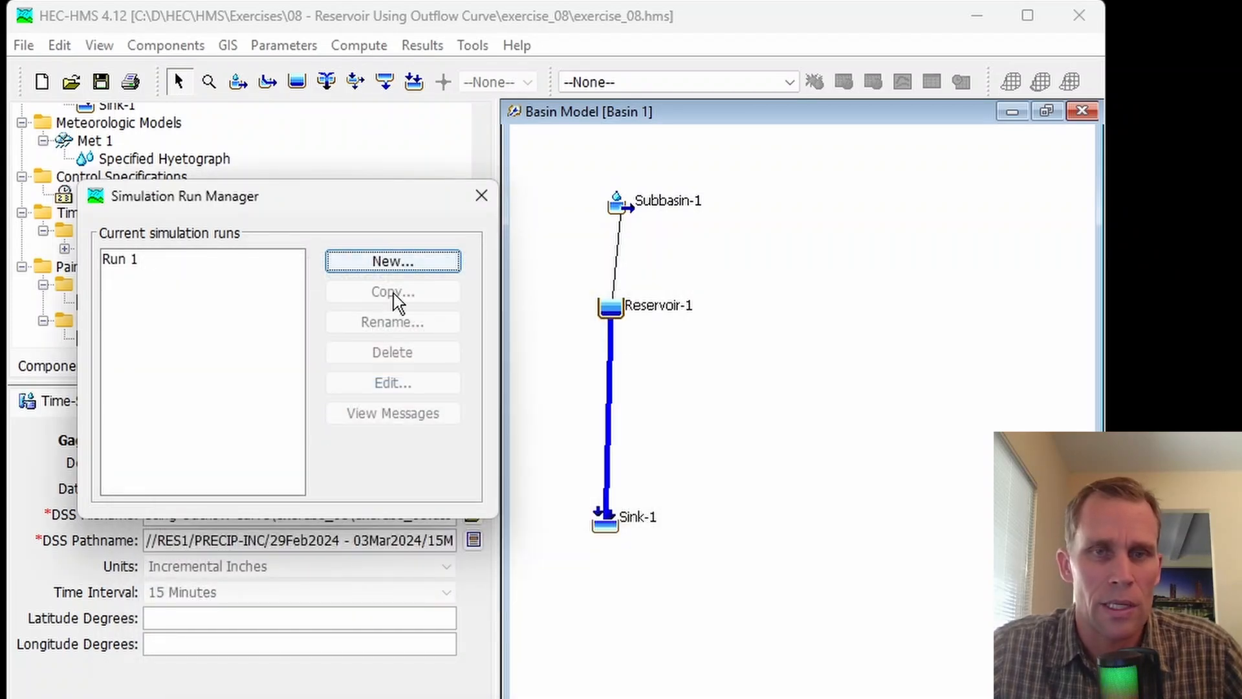
click(481, 195)
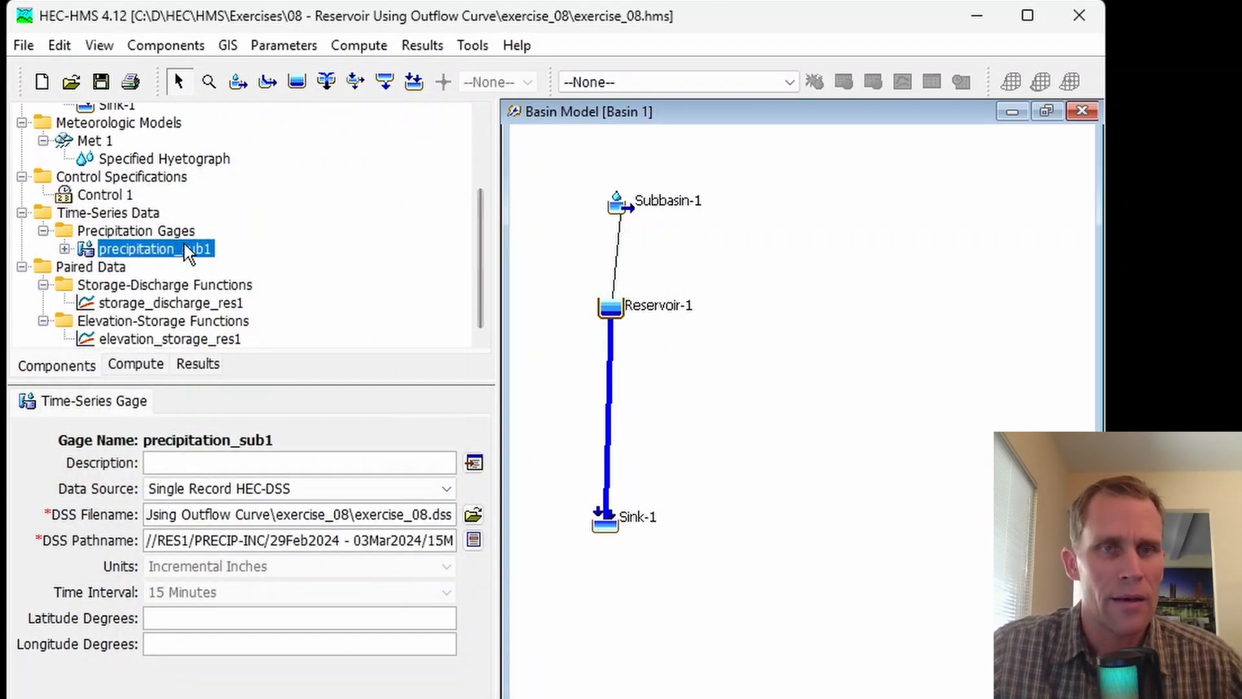
- Make Run 1 the current simulation run and try to compute it
click(573, 84)
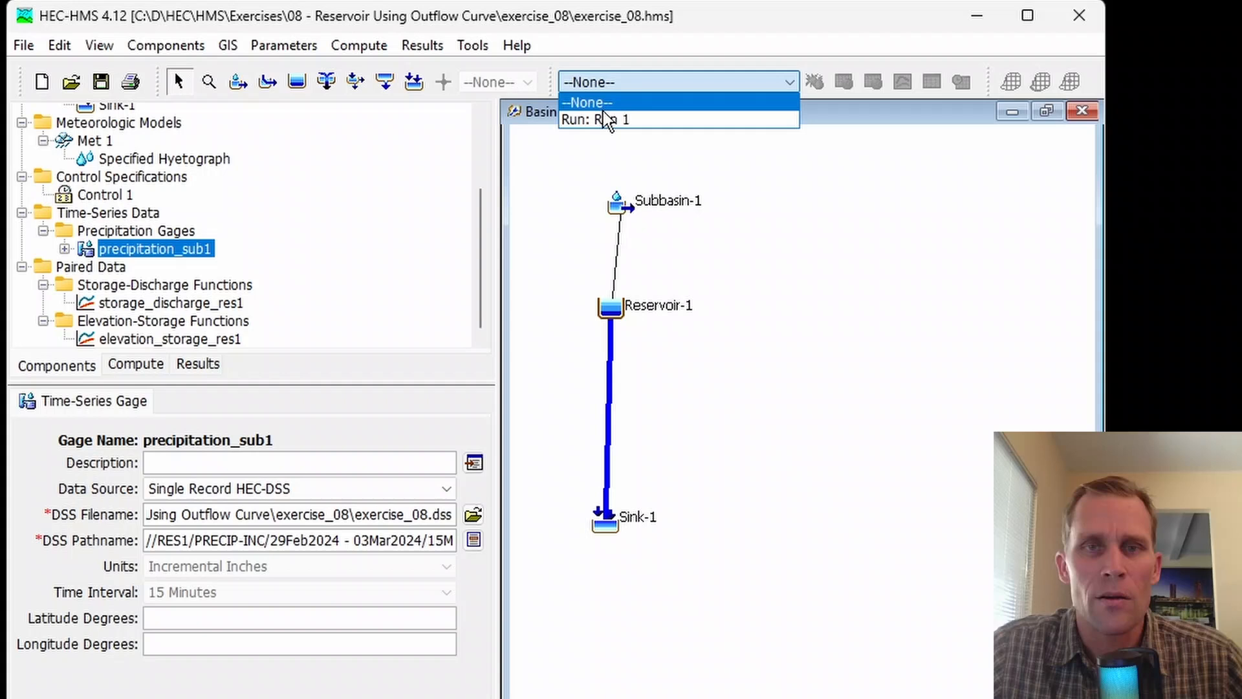
click(641, 121)
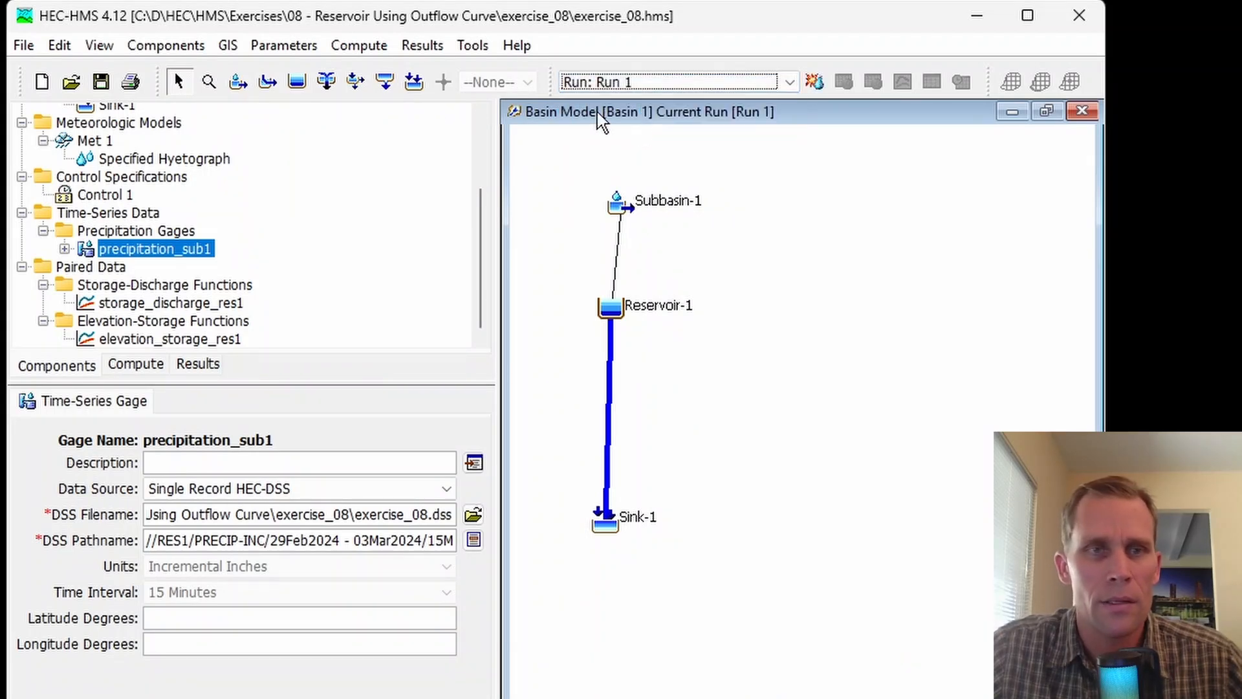
click(813, 82)
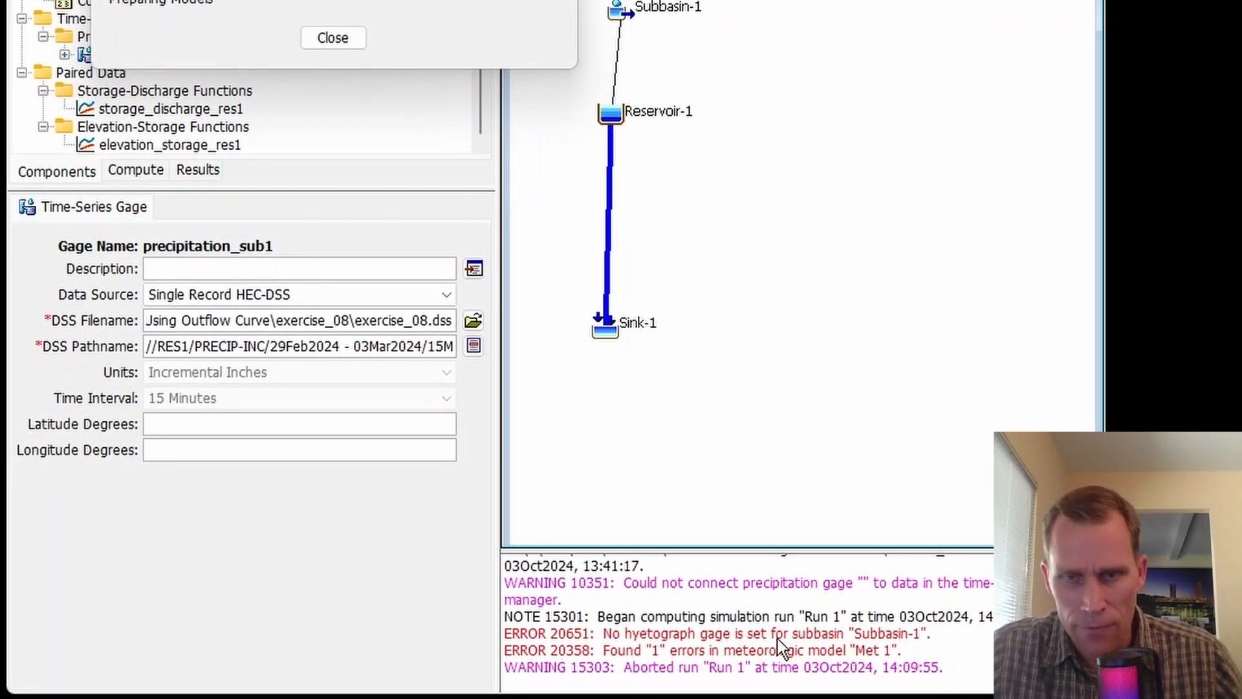
click(332, 135)
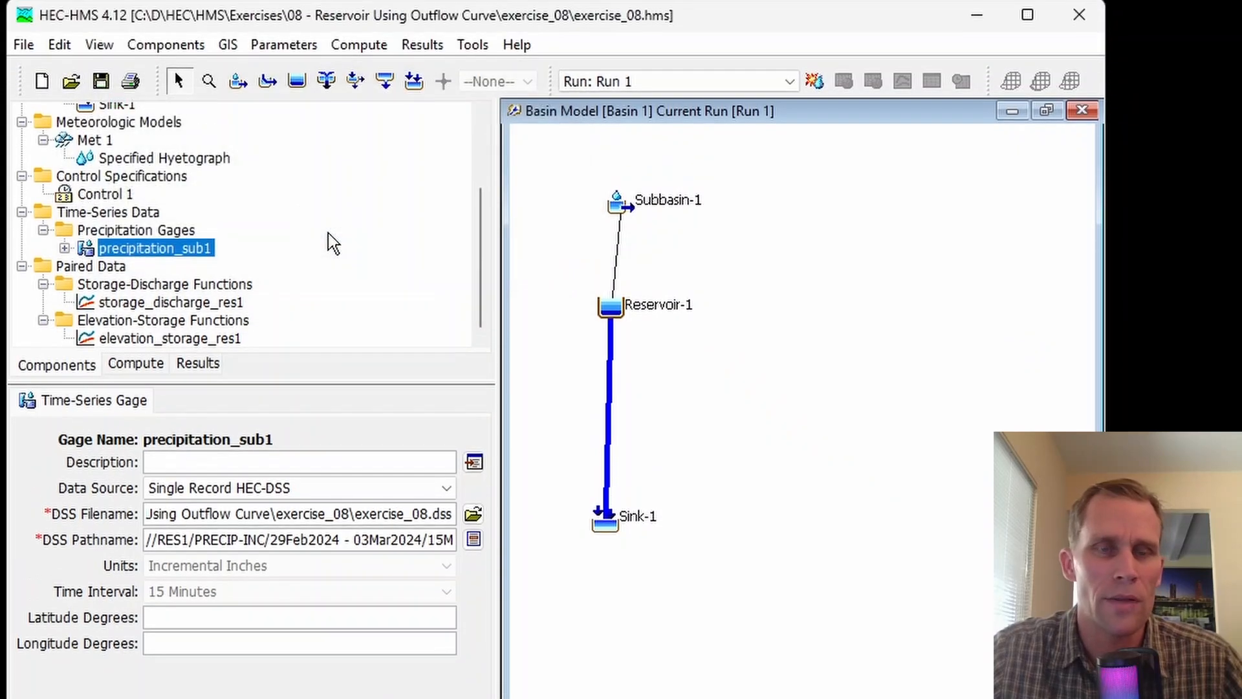
- Assign the precipitation_sub1 gage to Subbasin-1 in Met 1's specified hyetograph
scroll(259, 227, up, 3)
click(94, 130)
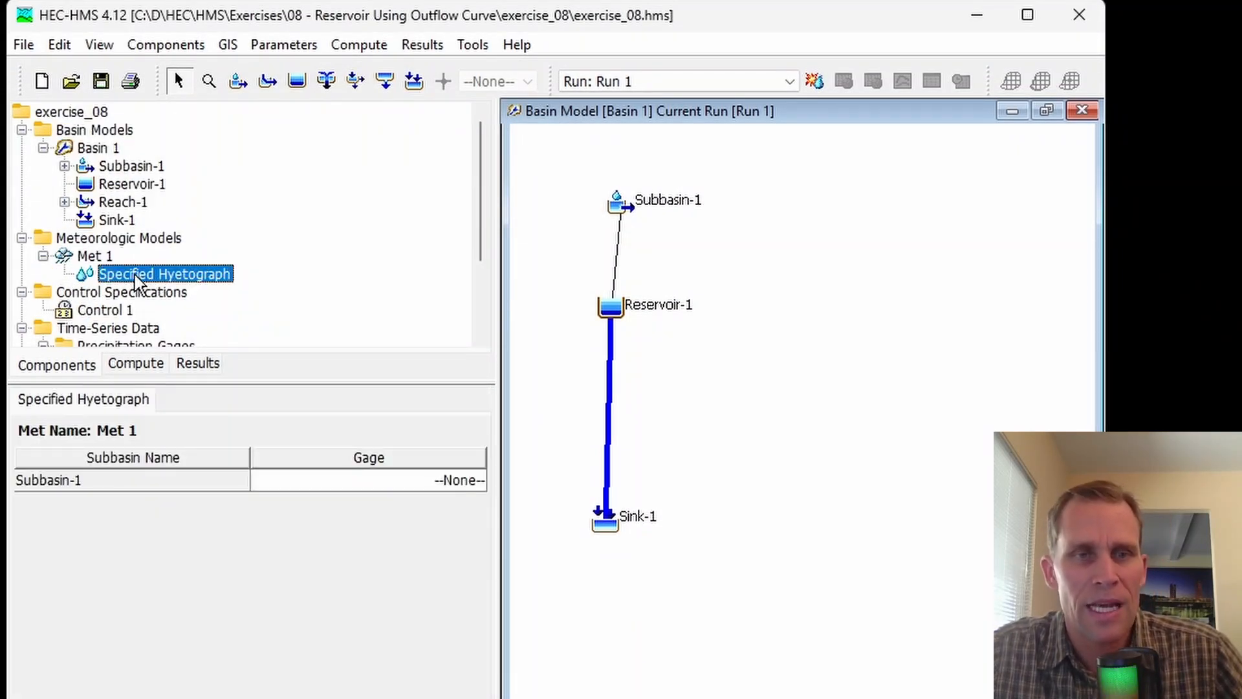
click(355, 480)
click(347, 521)
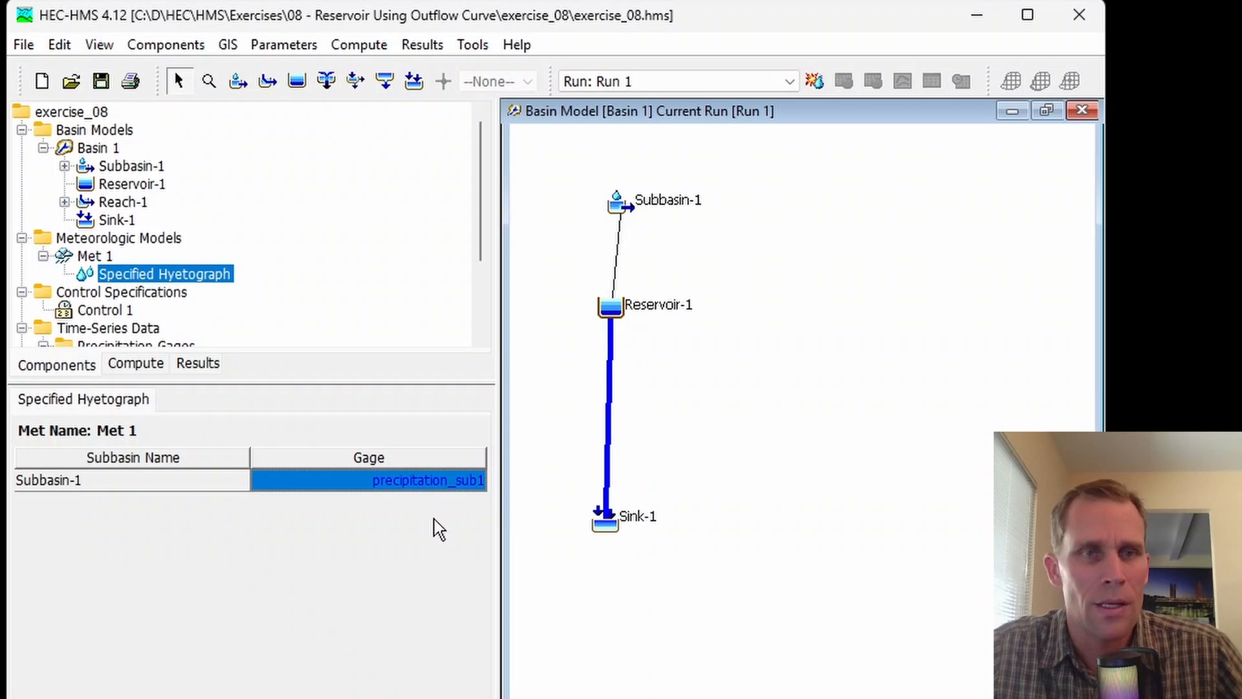
- Save the project and compute Run 1 again
click(102, 82)
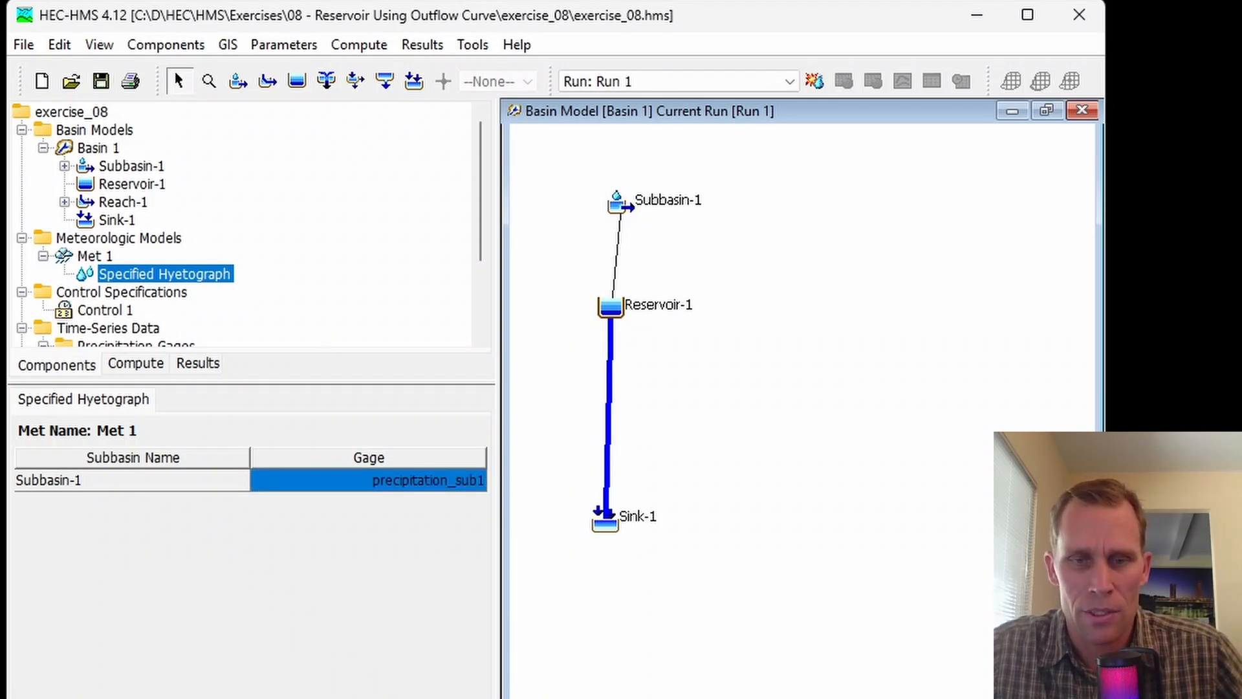
click(813, 81)
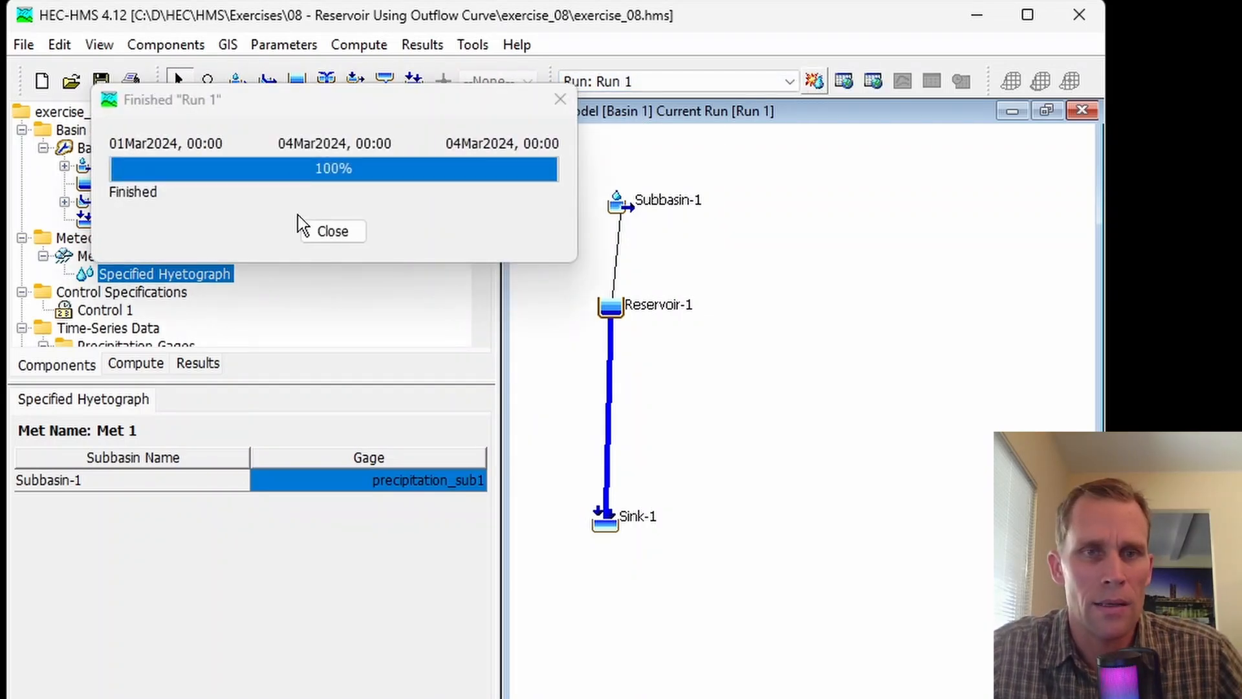
click(314, 231)
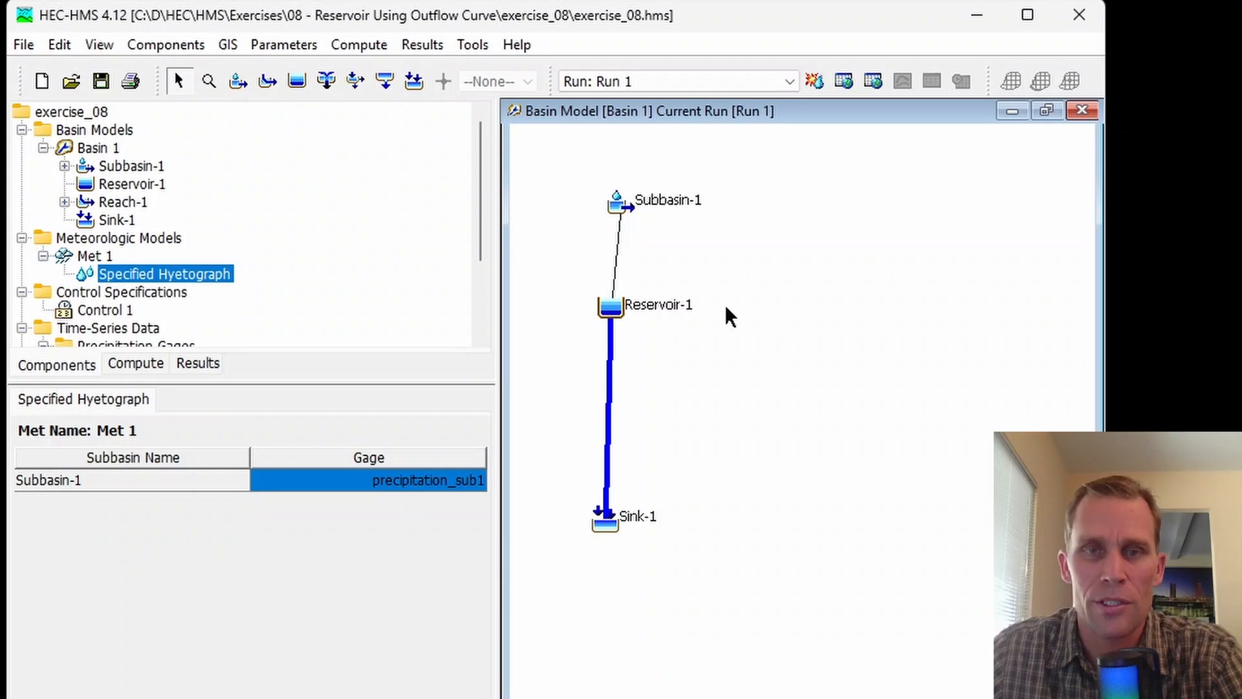
- Graph the Run 1 results for Subbasin-1 and highlight the precipitation, precipitation loss and outflow series in turn
click(619, 204)
right_click(623, 202)
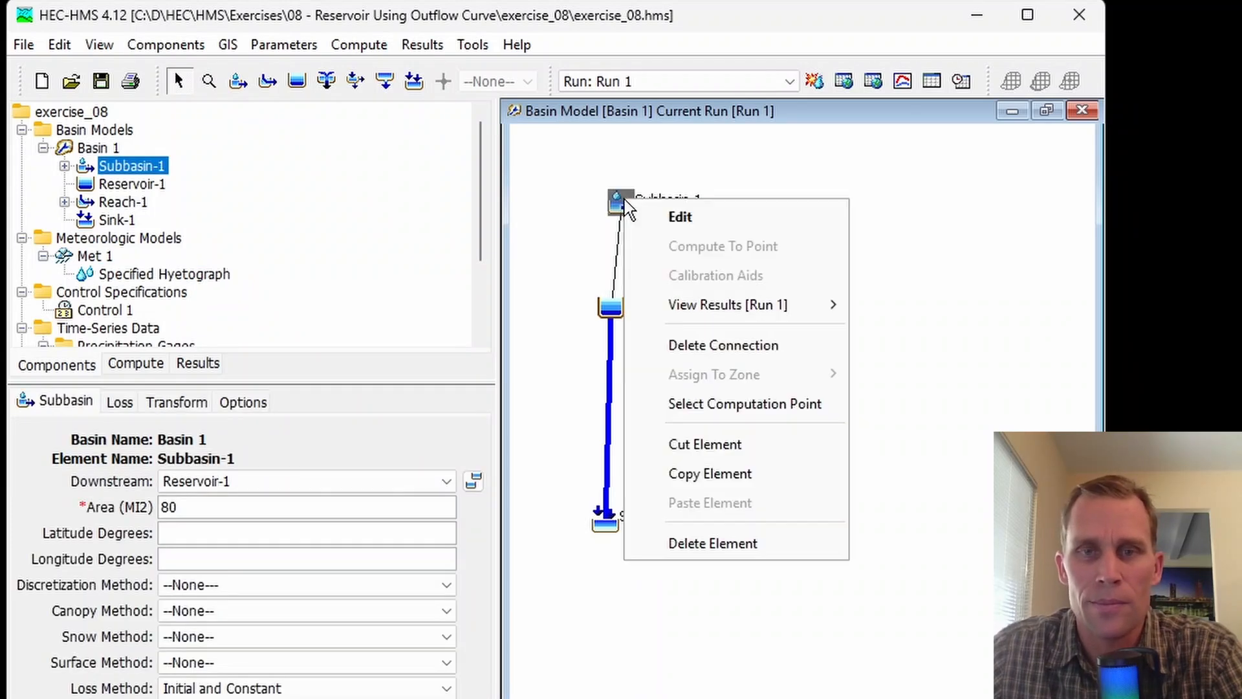
mouse_move(699, 308)
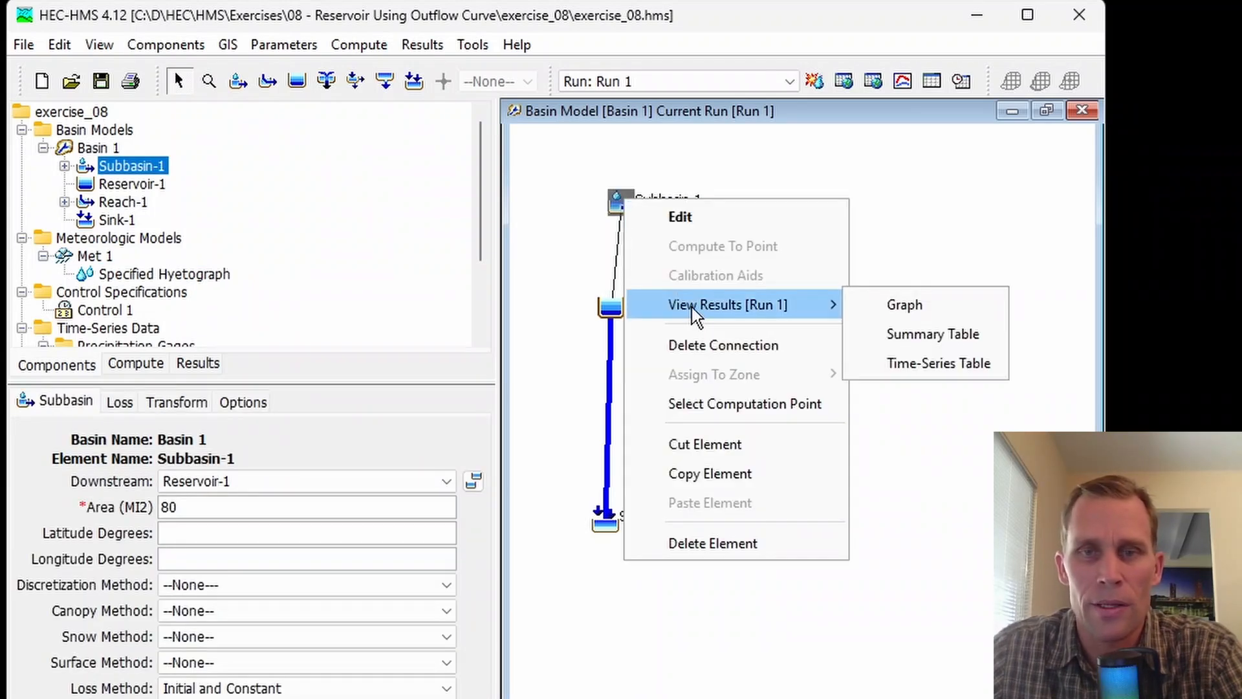
click(904, 304)
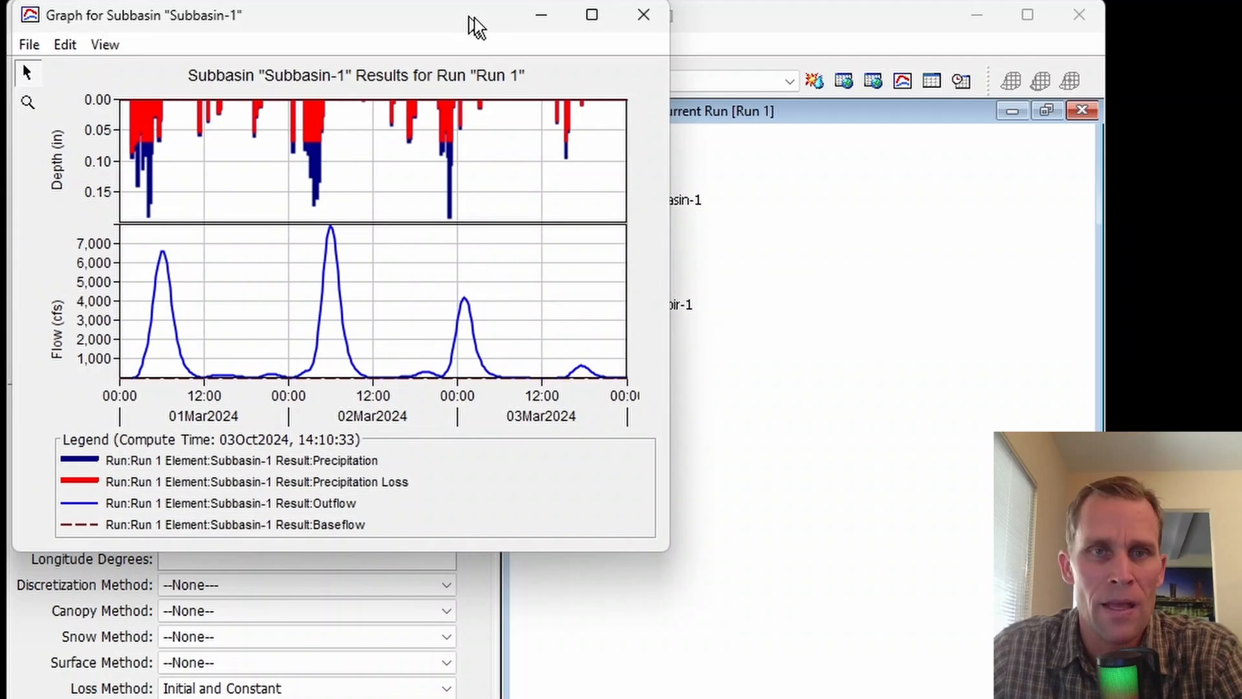
drag(472, 26, 638, 117)
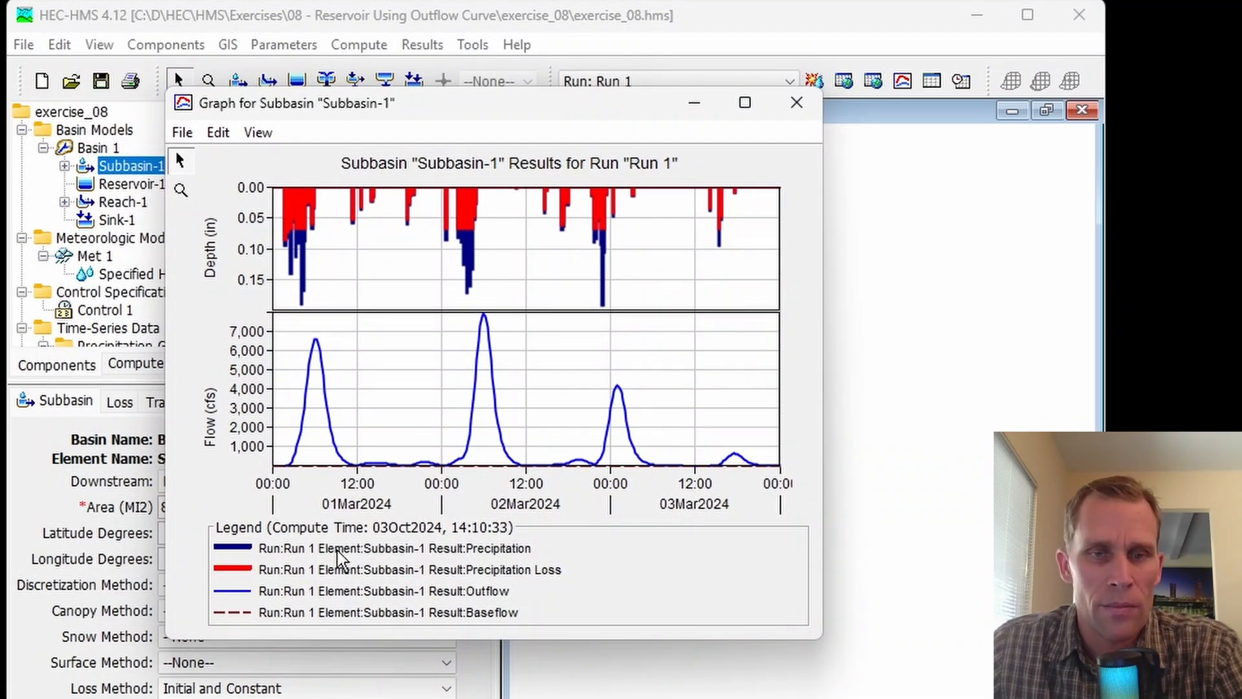
click(477, 551)
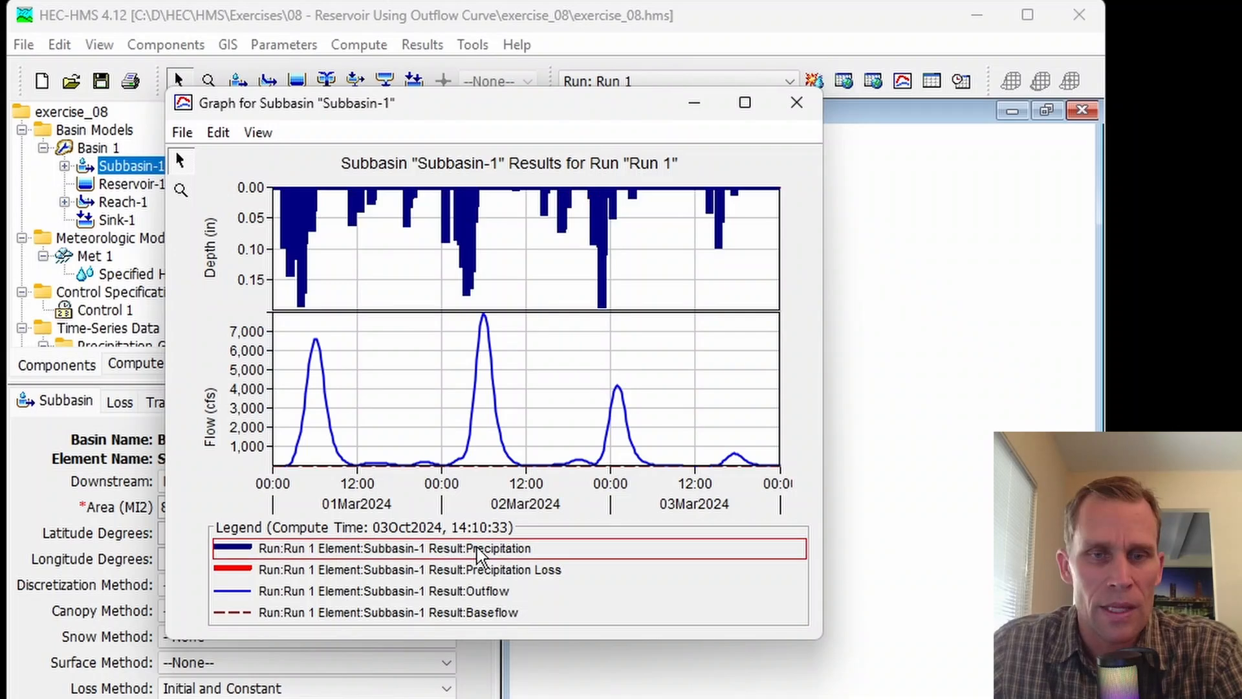
click(481, 573)
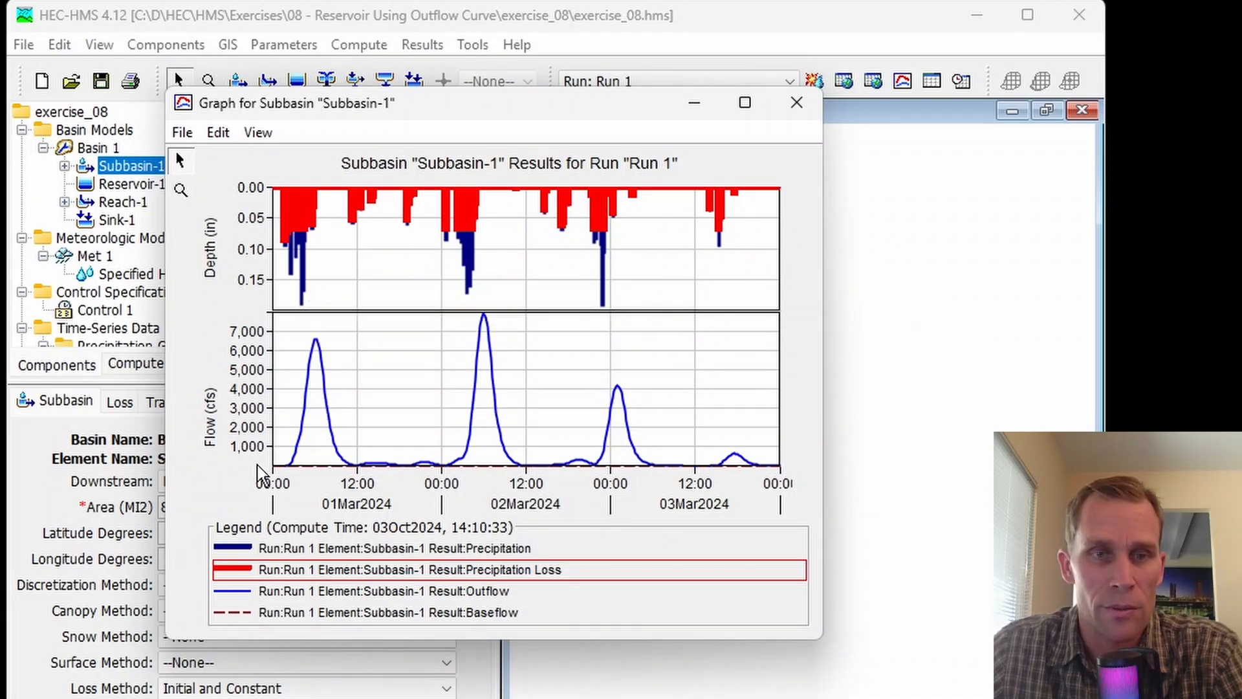
click(379, 456)
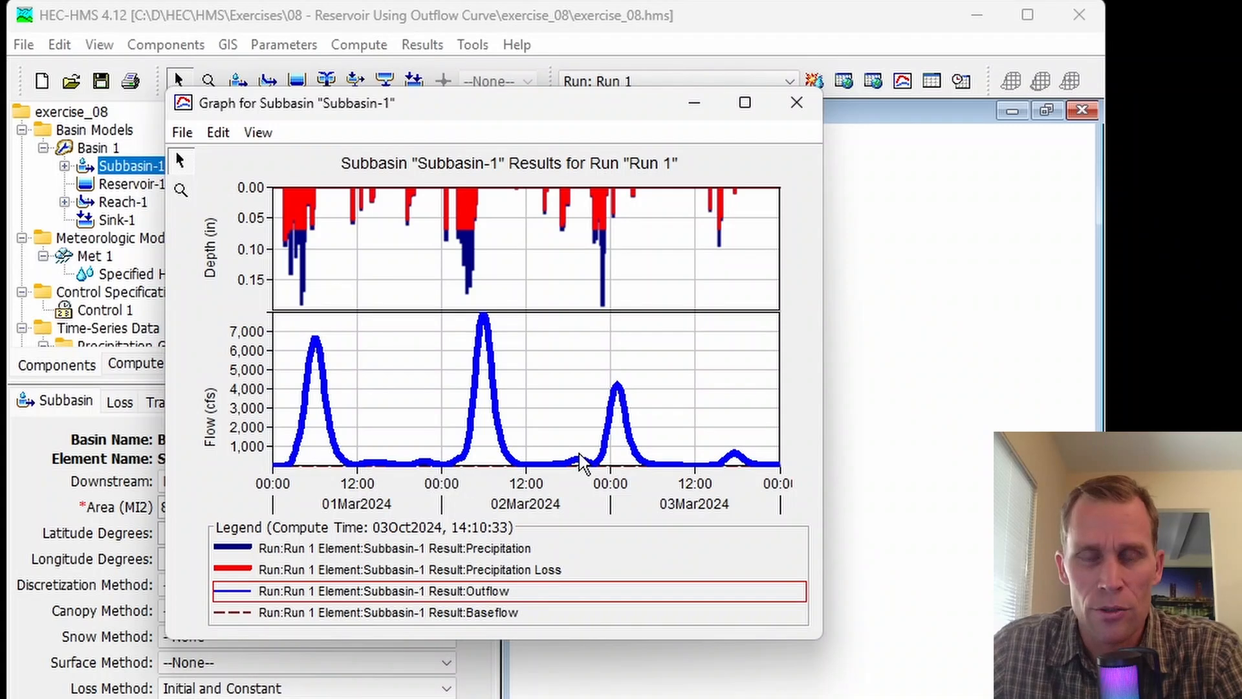
mouse_move(595, 467)
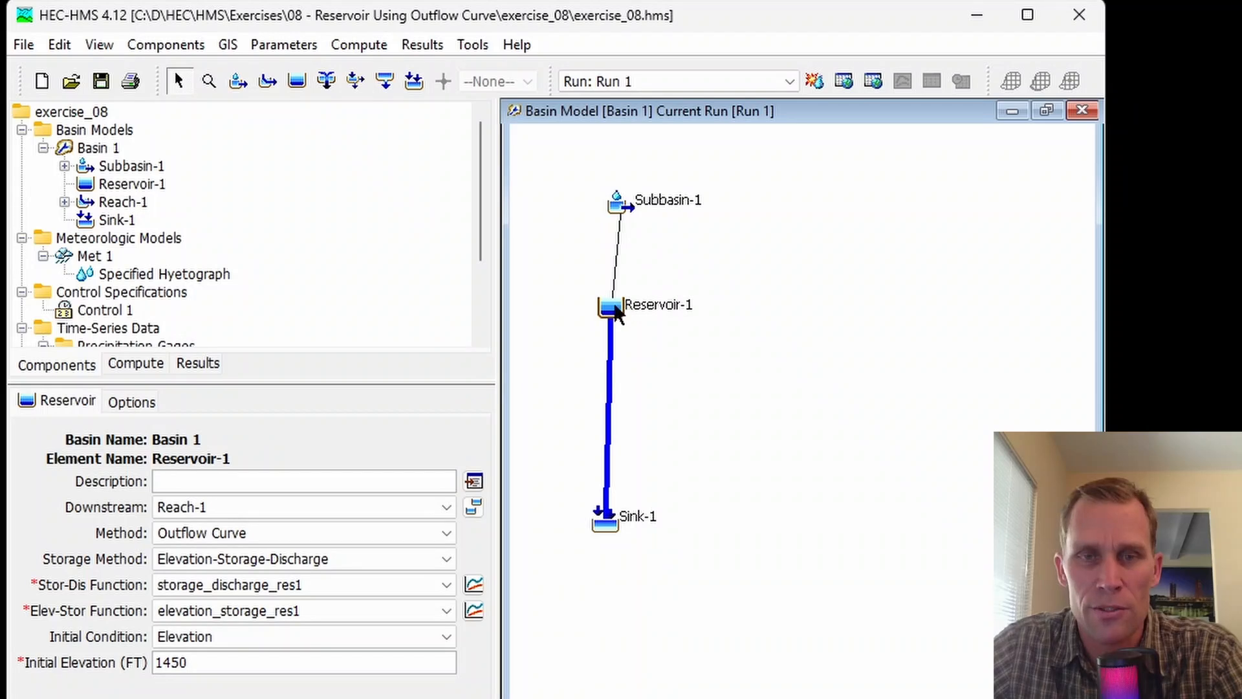
- Graph the Run 1 results for Reservoir-1 in an enlarged window and highlight combined inflow, outflow and pool elevation in turn
right_click(616, 309)
mouse_move(687, 409)
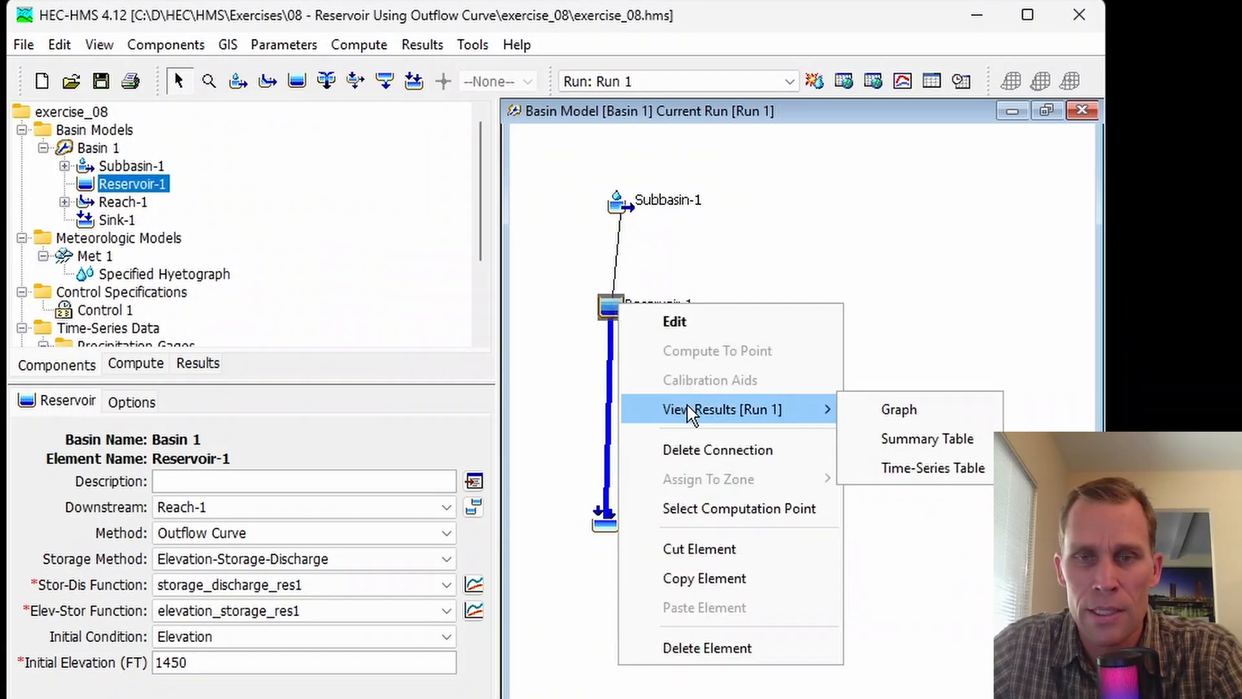
click(896, 410)
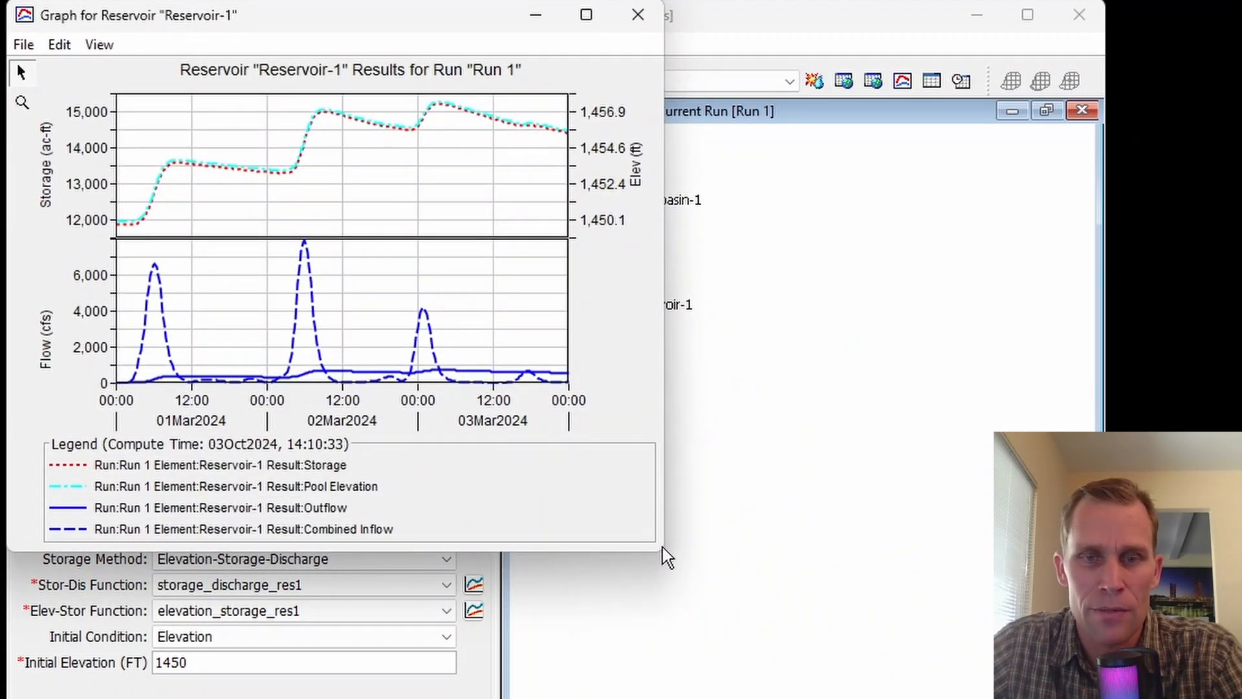
drag(668, 556, 750, 615)
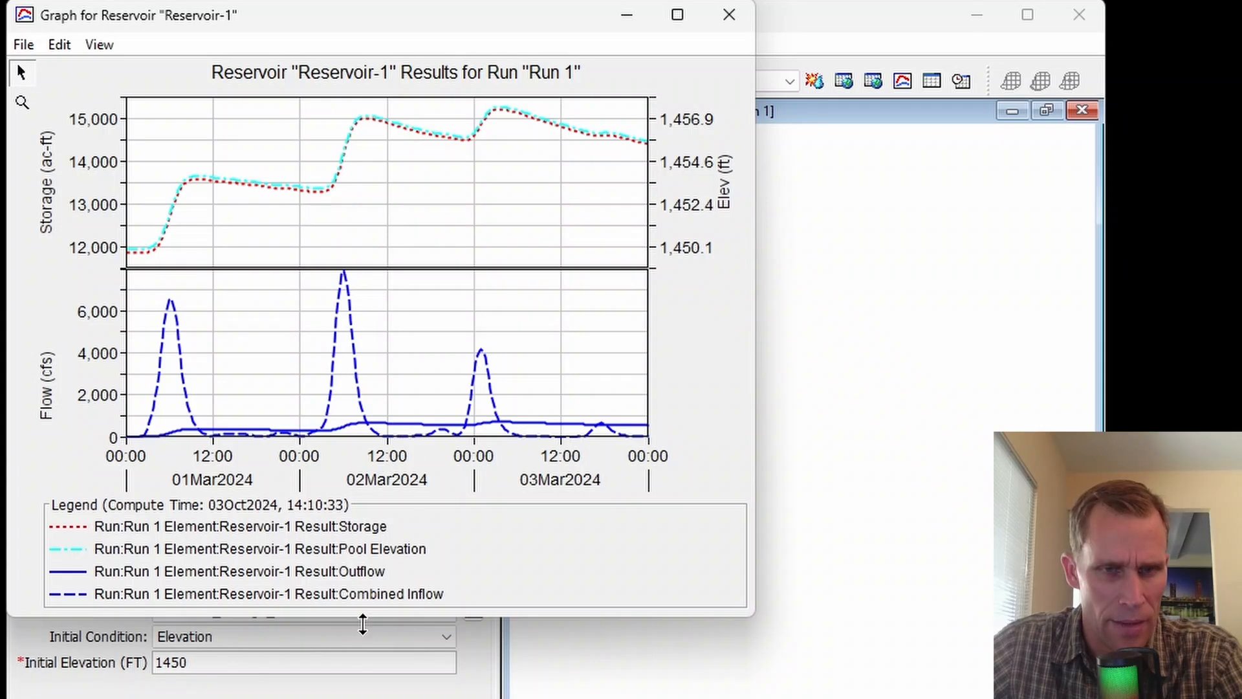
click(344, 604)
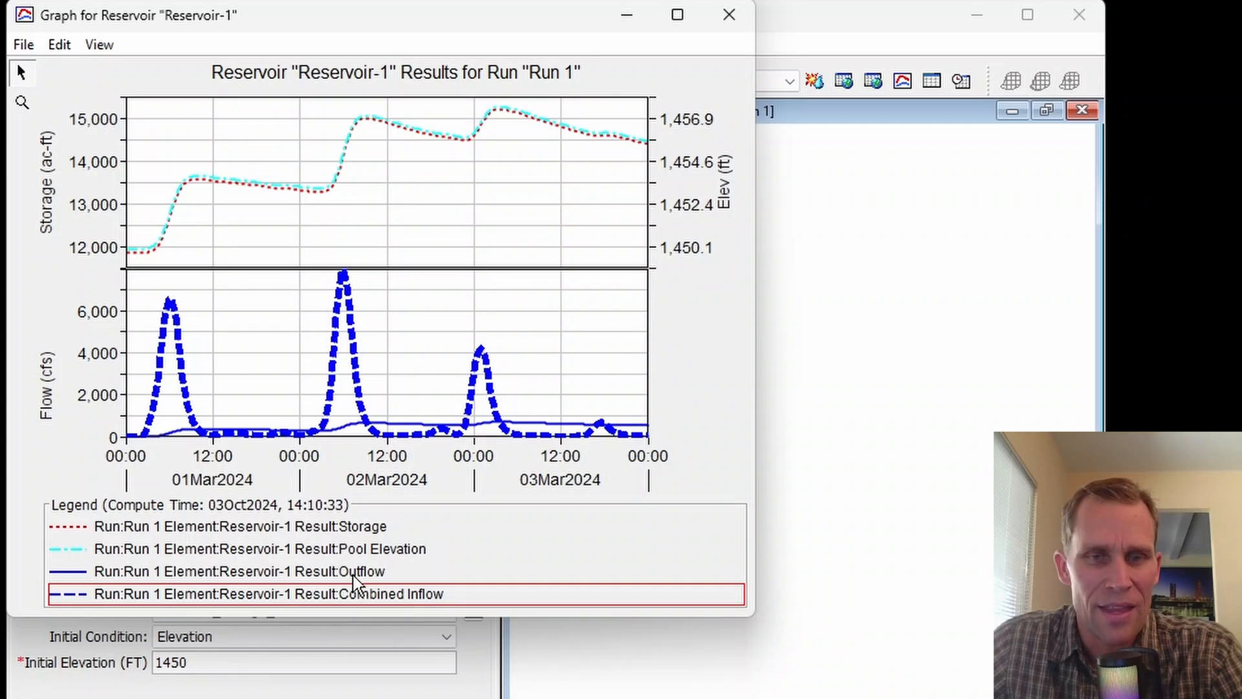
click(354, 575)
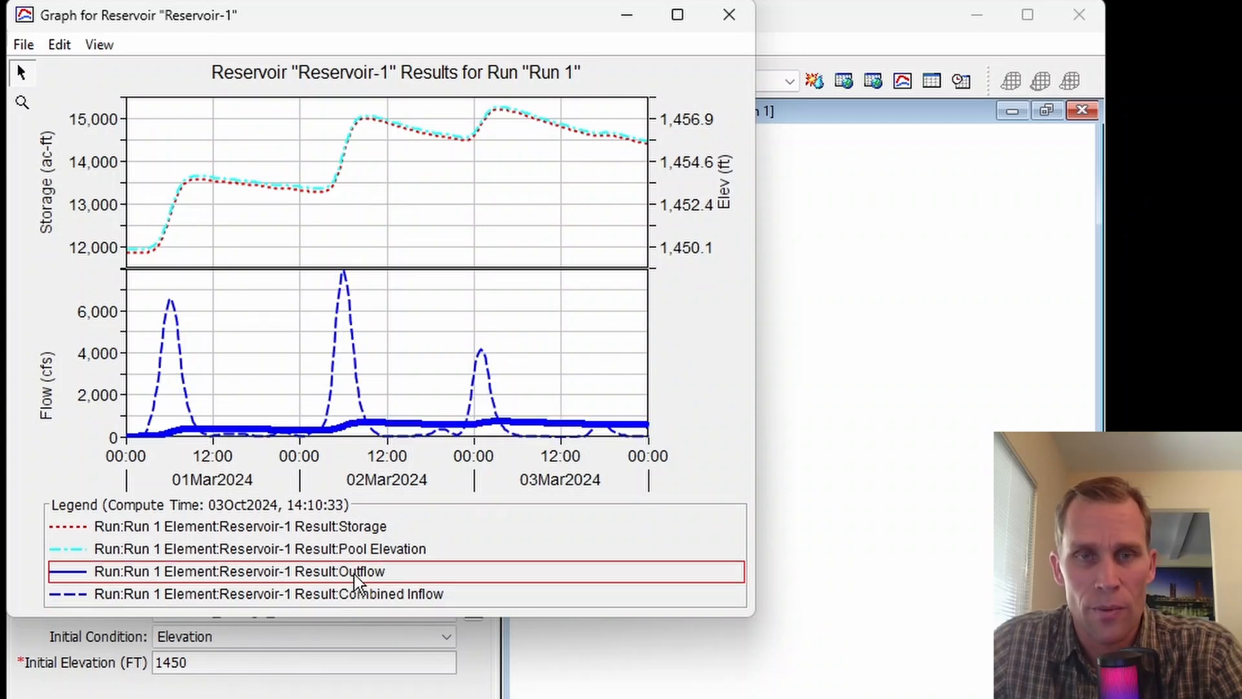
click(200, 554)
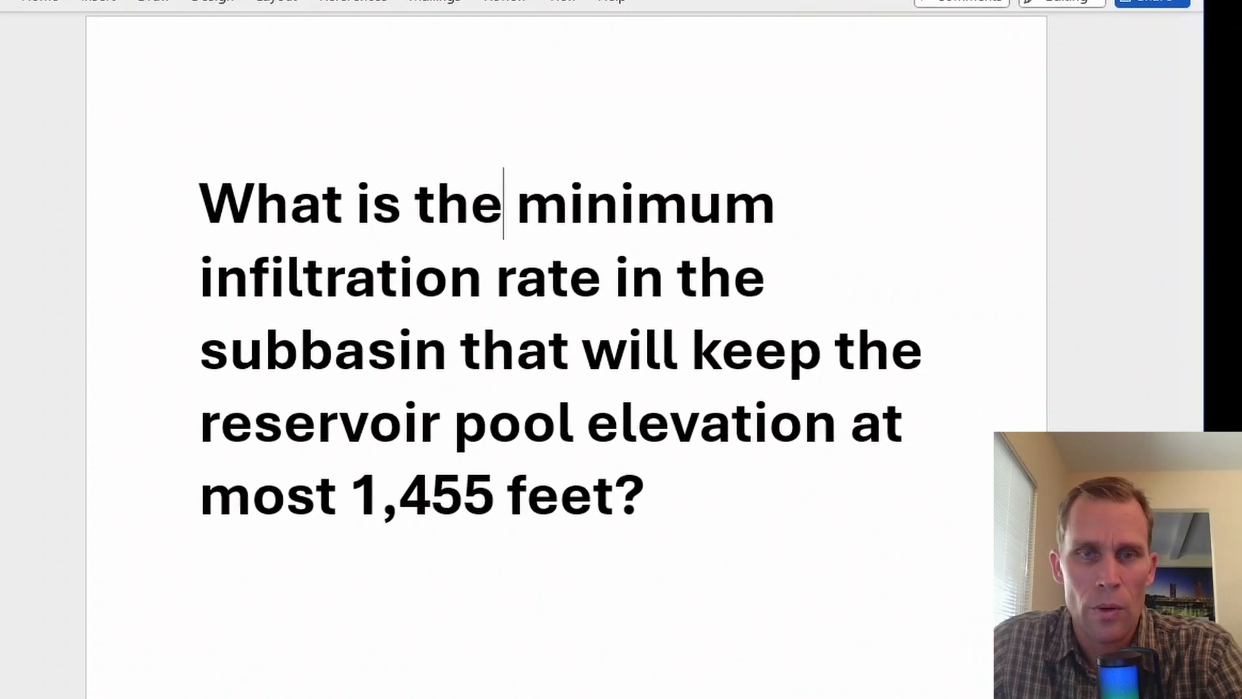
click(197, 187)
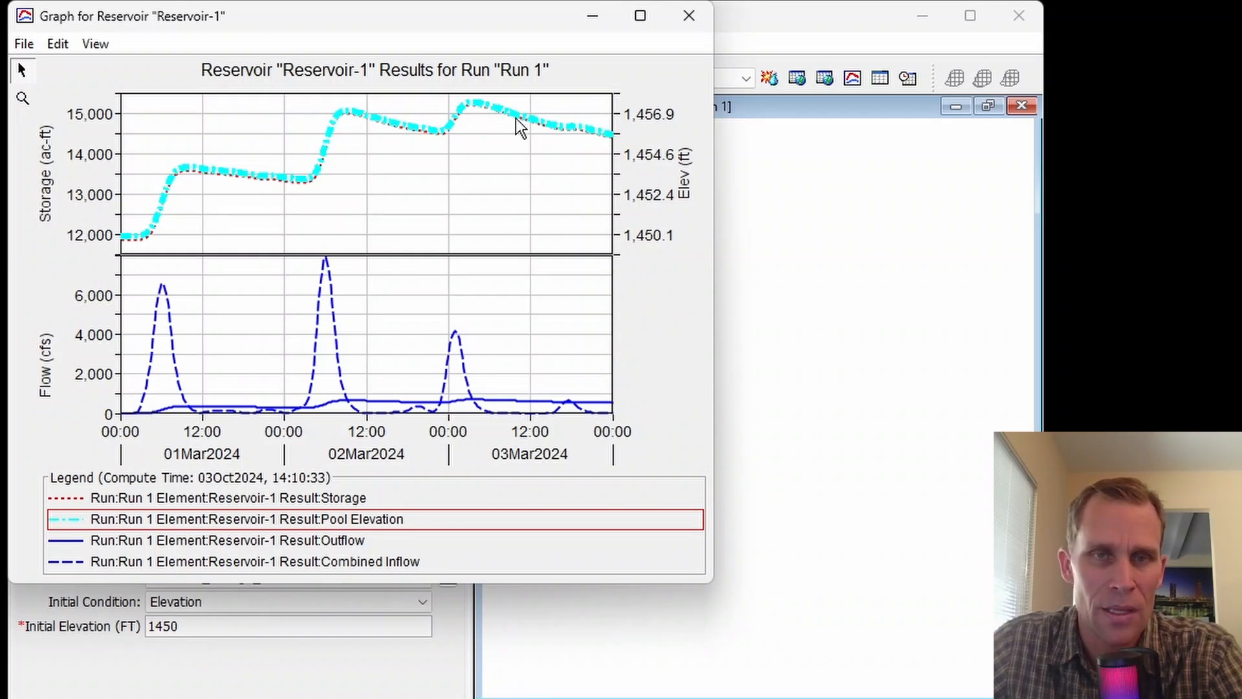
- Close the Reservoir-1 graph and open the Run 1 summary table for Reservoir-1, moving its window clear
click(689, 16)
right_click(586, 288)
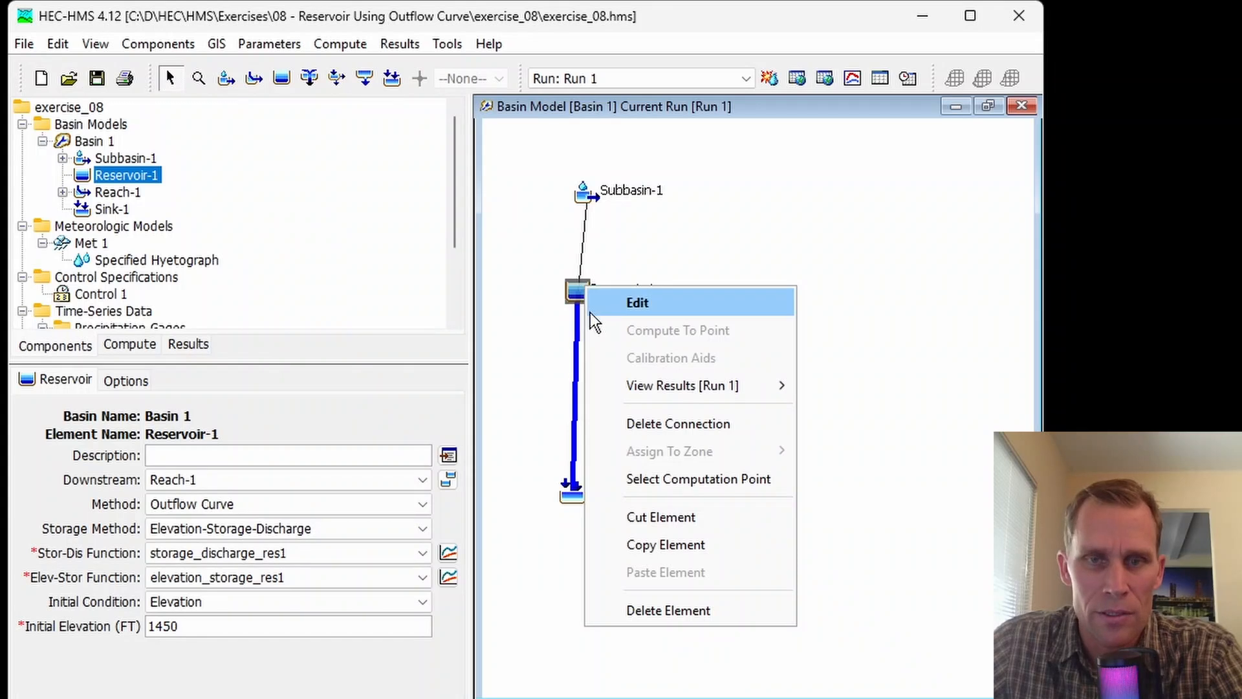
mouse_move(644, 388)
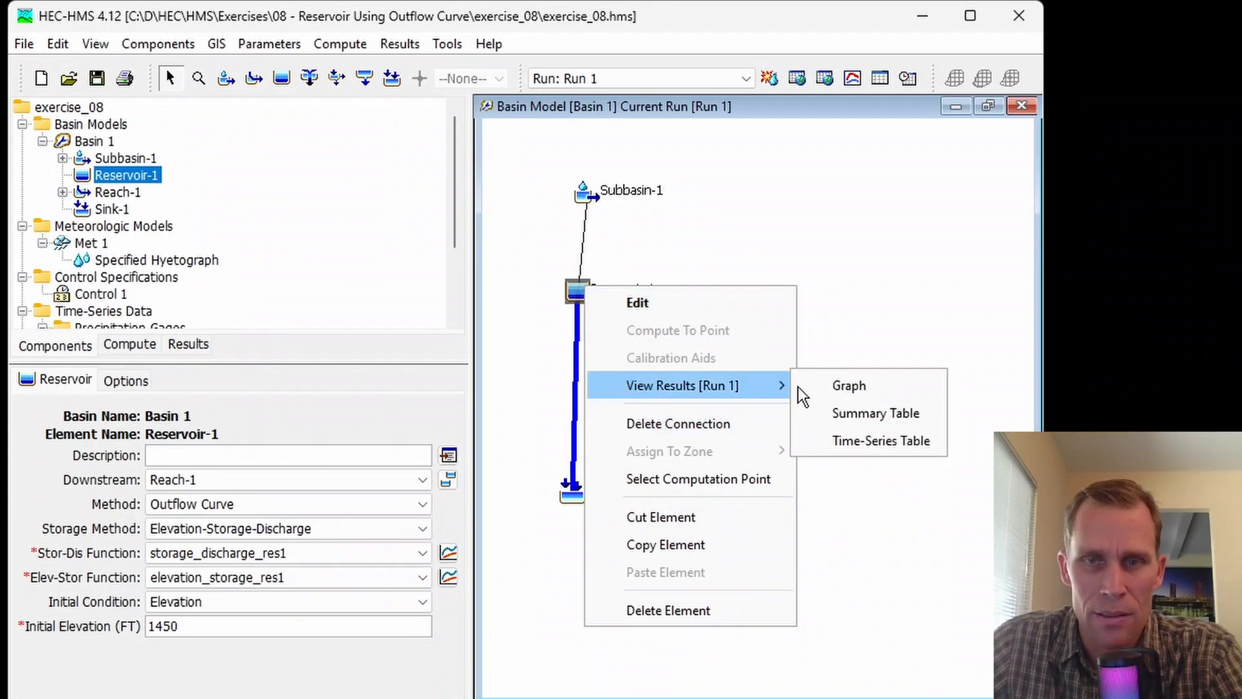
click(855, 413)
drag(406, 19, 491, 149)
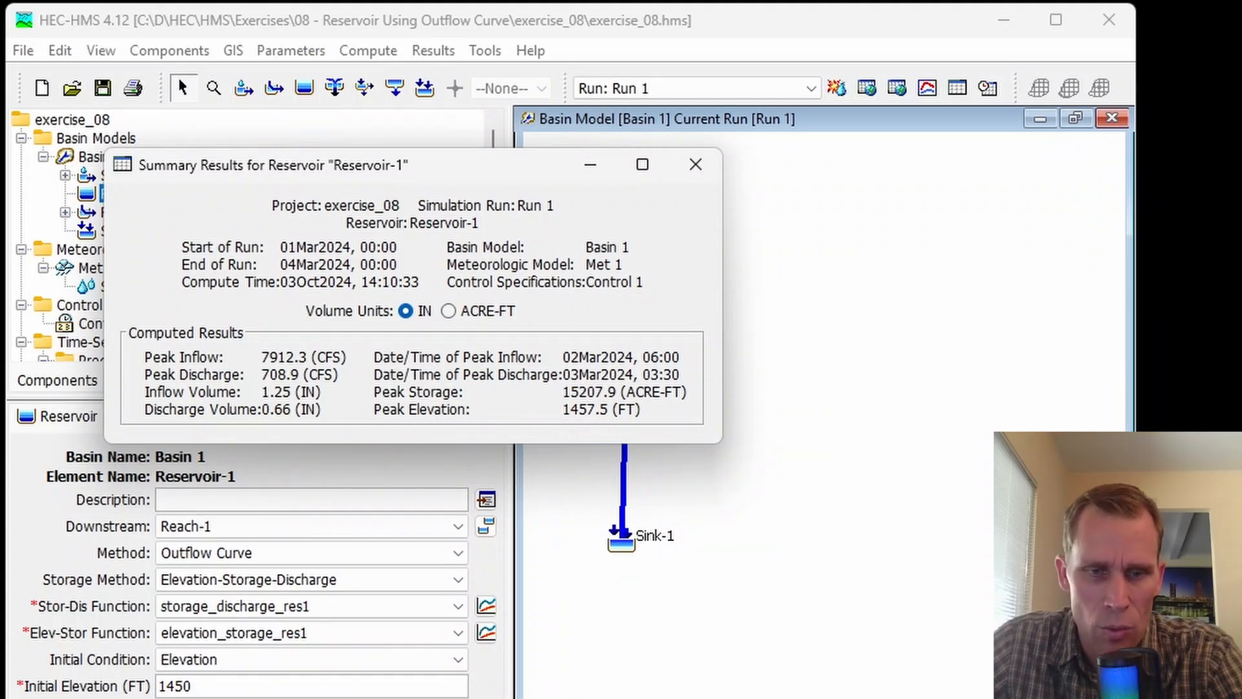
- Switch to the Excel Results sheet and record max elevation 1457.5 ft and max discharge 708.9 cfs for the 0.3 in/hr rate
key(alt+Tab)
click(396, 687)
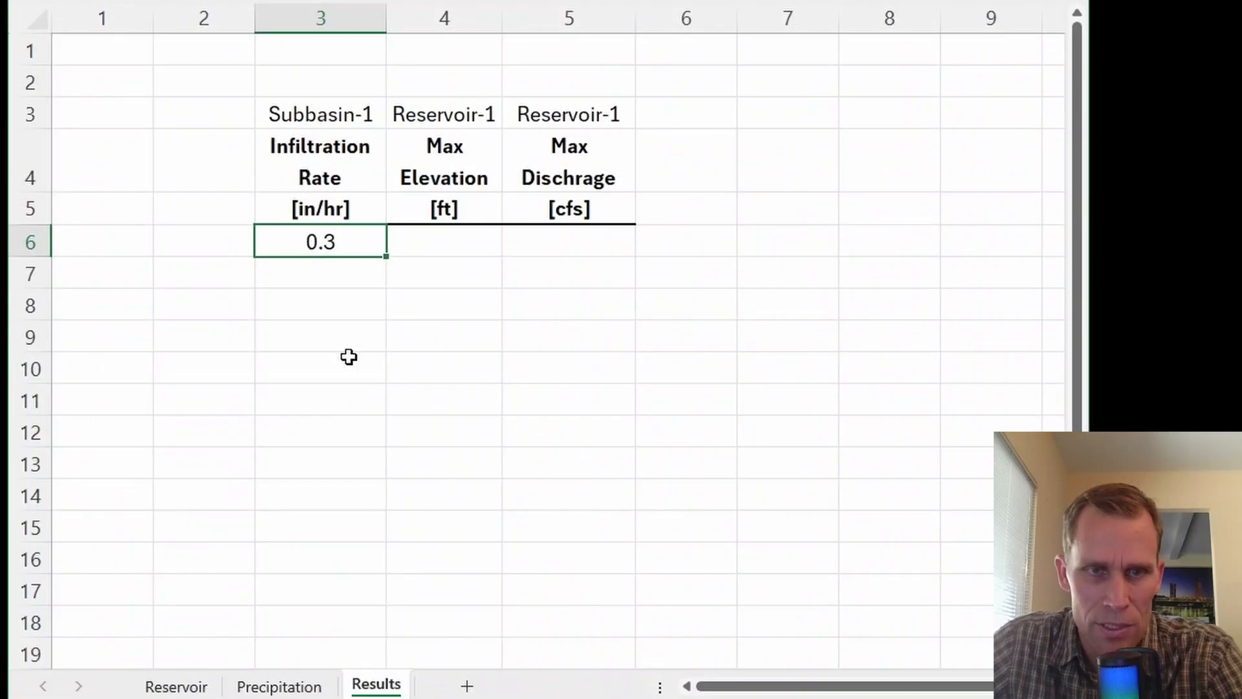
click(412, 250)
text(1457.5)
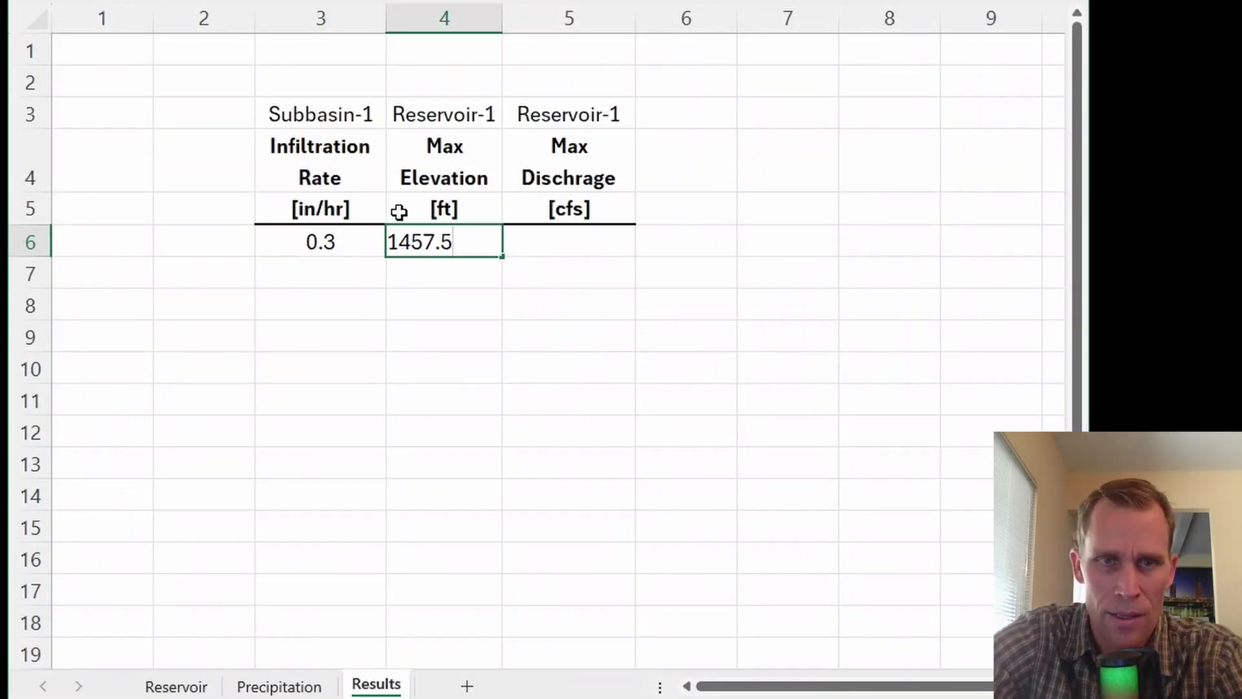
key(Return)
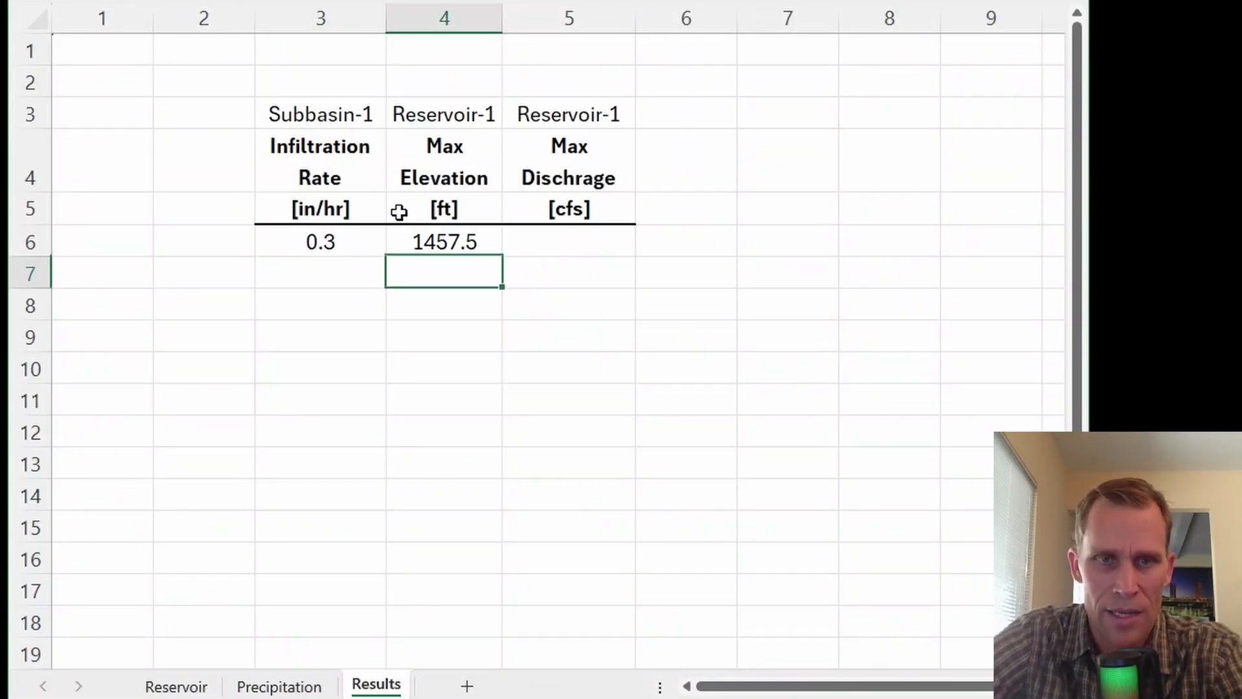
key(alt+Tab)
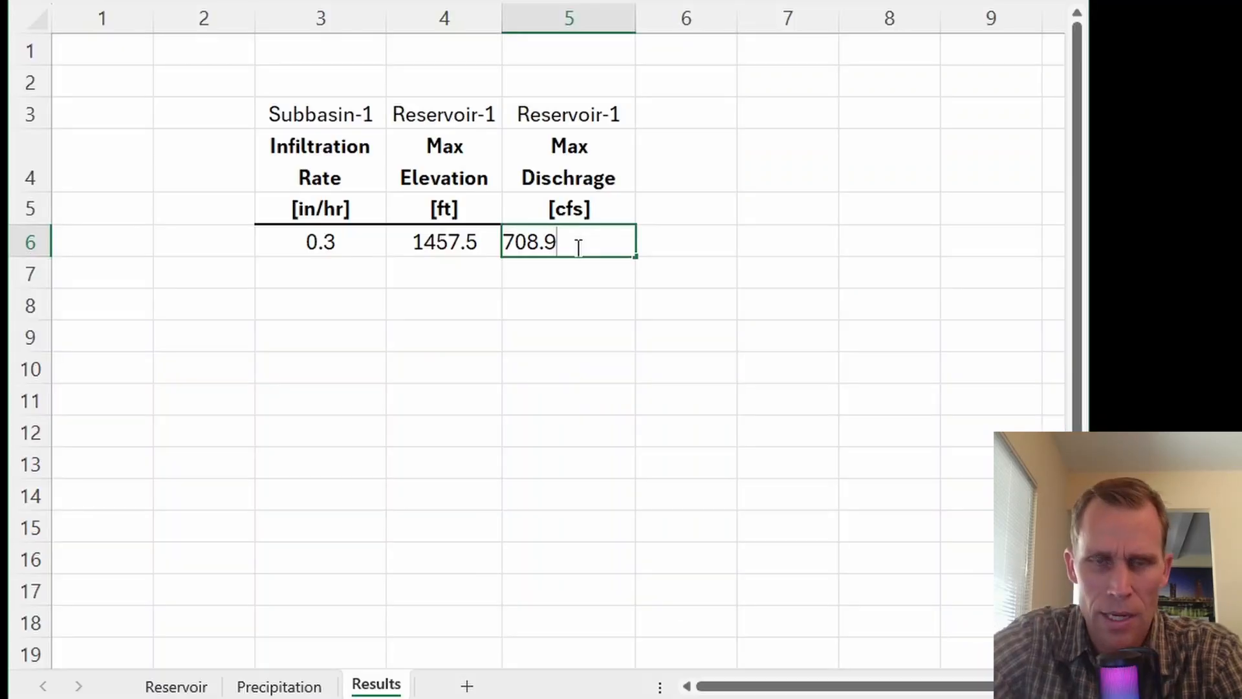
key(Return)
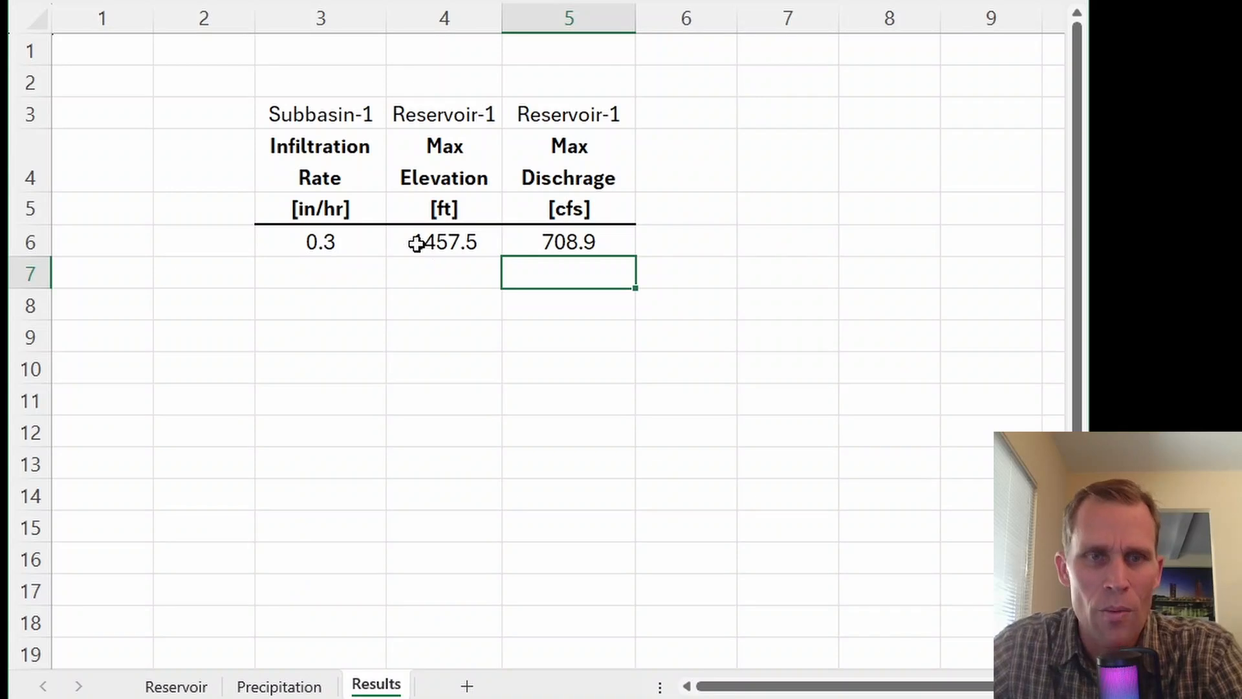
- Enter 0.4 in/hr as the next Subbasin-1 infiltration rate, in the row below 0.3
click(352, 265)
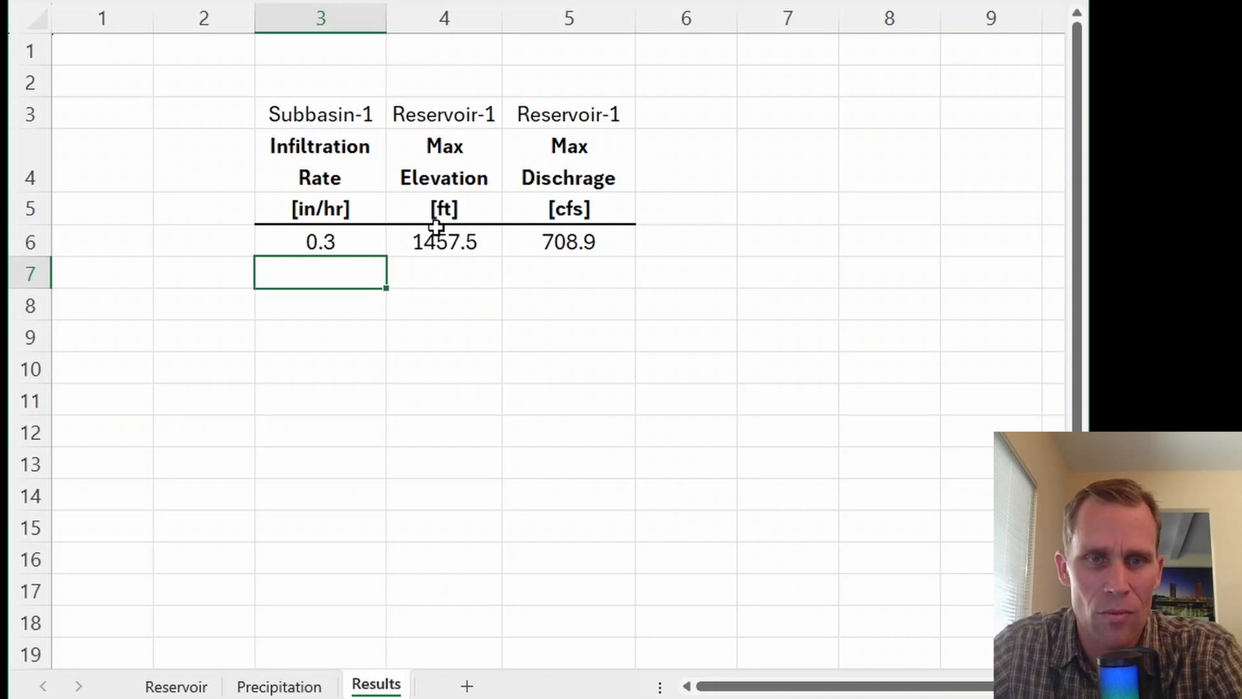
click(445, 272)
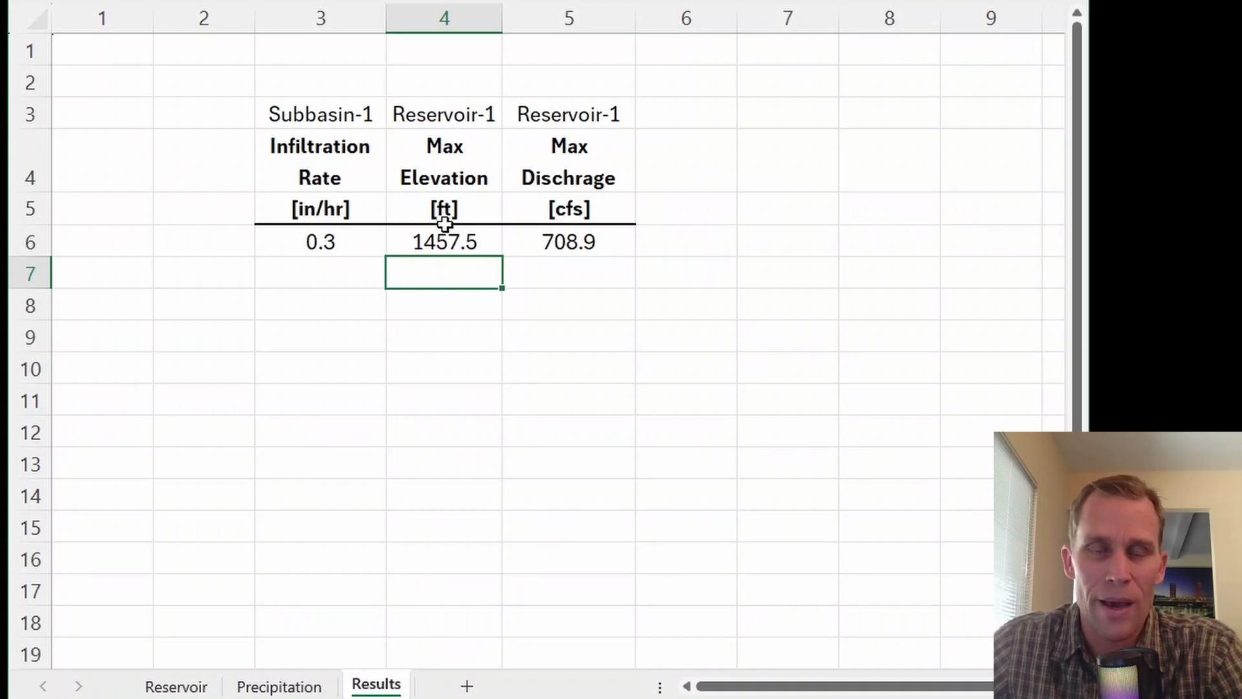
click(317, 280)
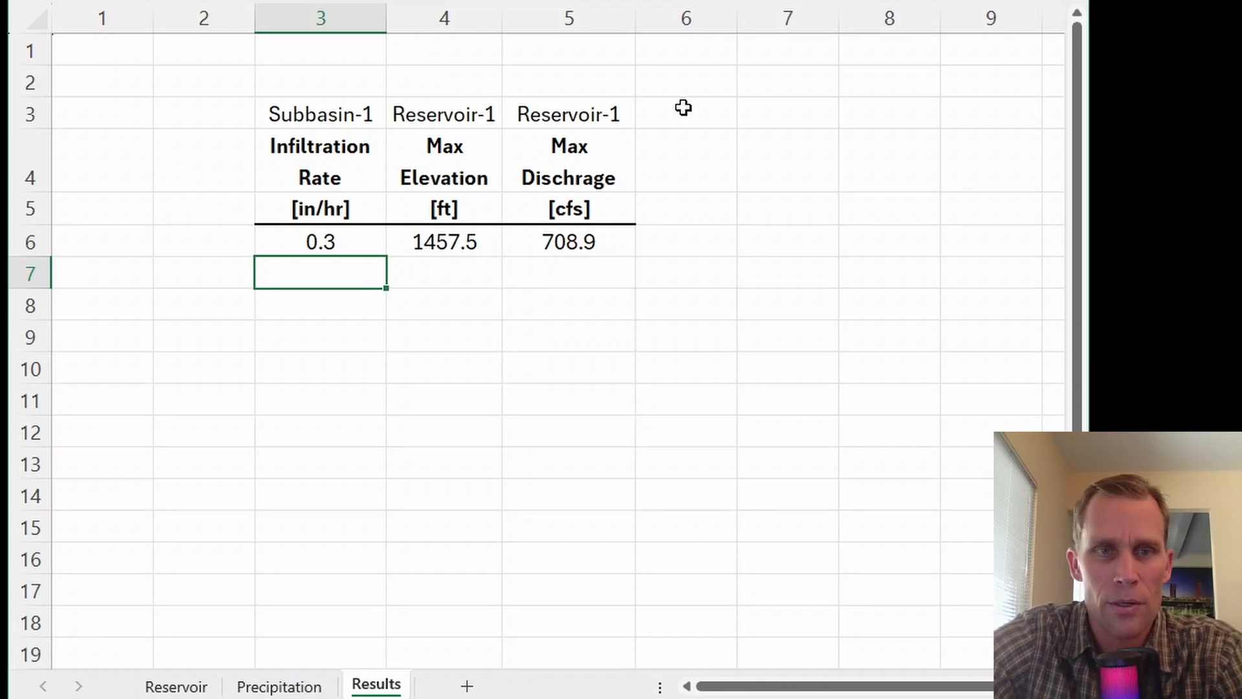
text(0.4)
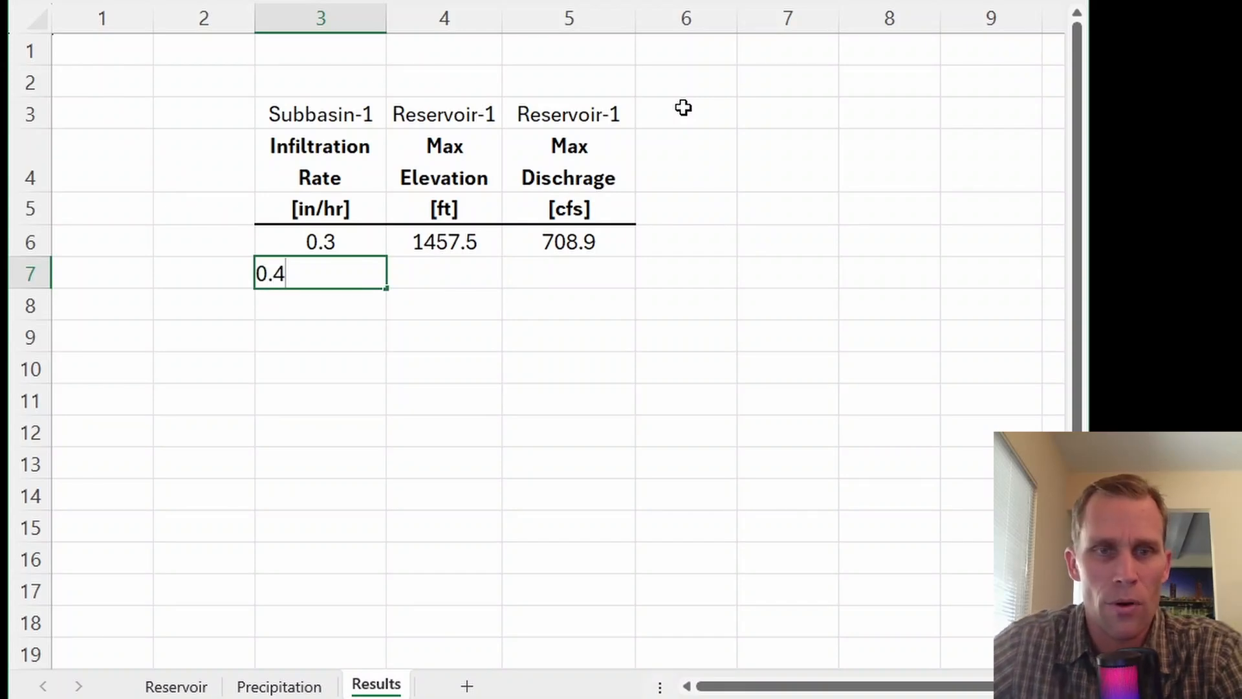
key(Tab)
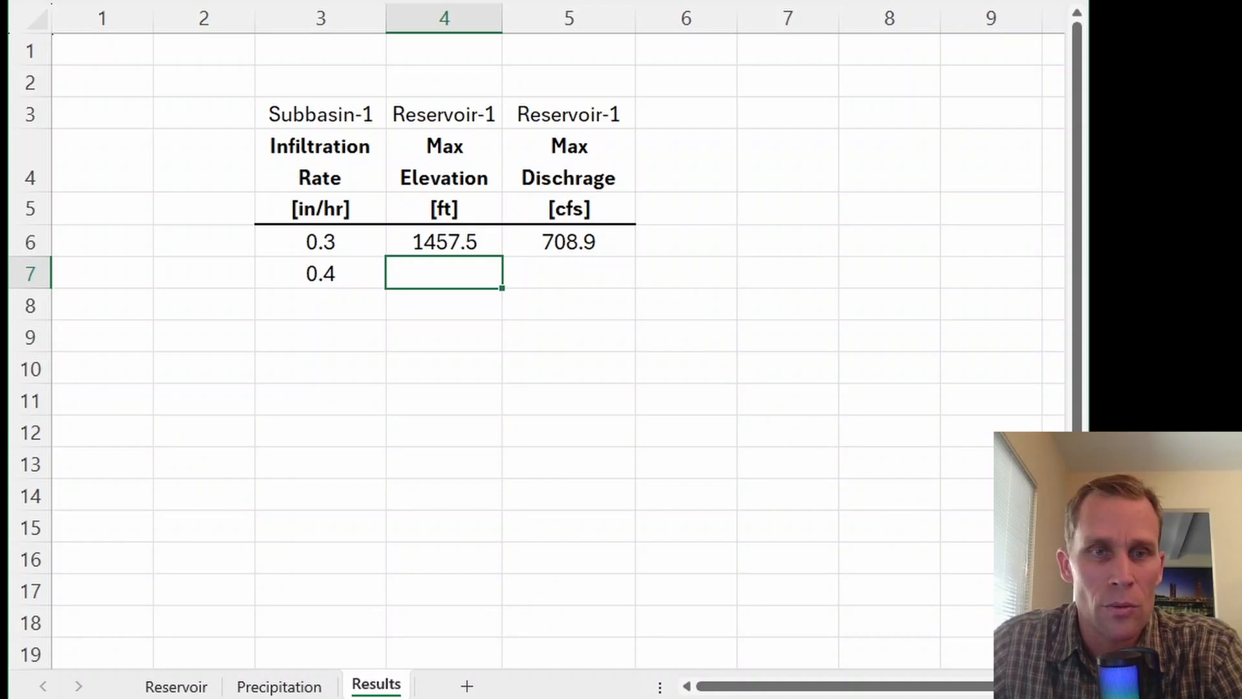
click(325, 273)
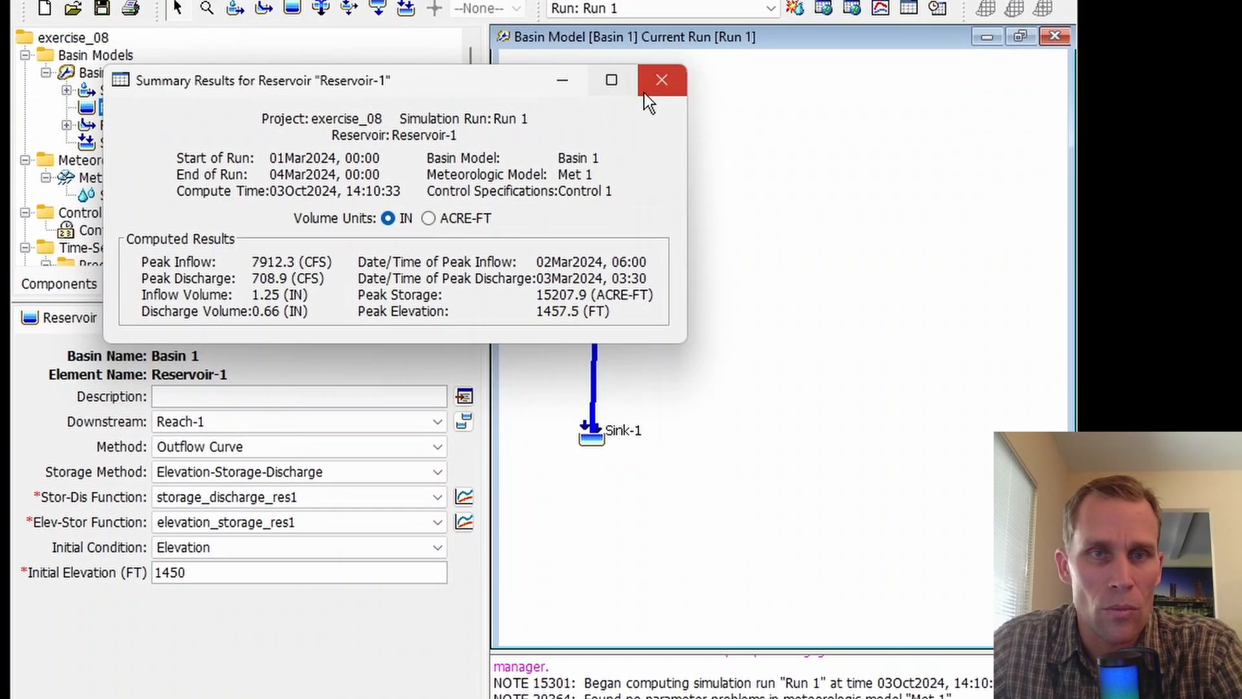
- Return to HEC-HMS, close the reservoir summary, set Subbasin-1's constant loss rate to 0.40 in/hr and recompute Run 1
click(653, 79)
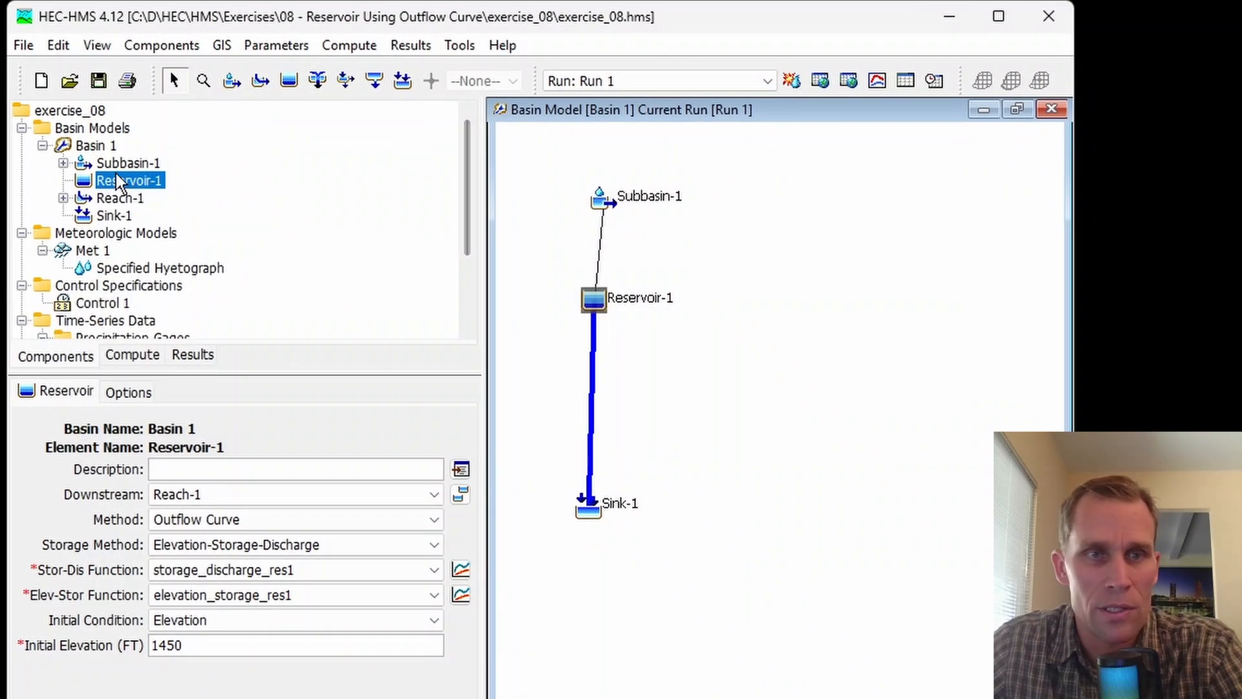
key(Up)
click(116, 394)
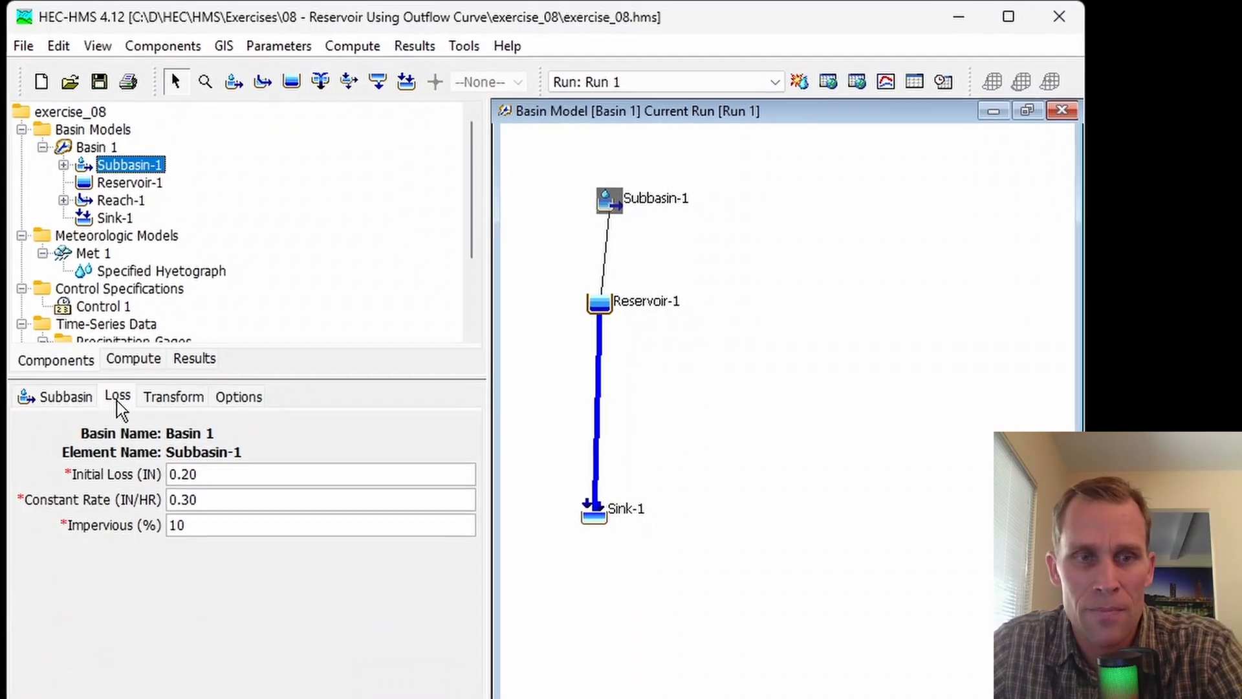
drag(214, 495, 116, 502)
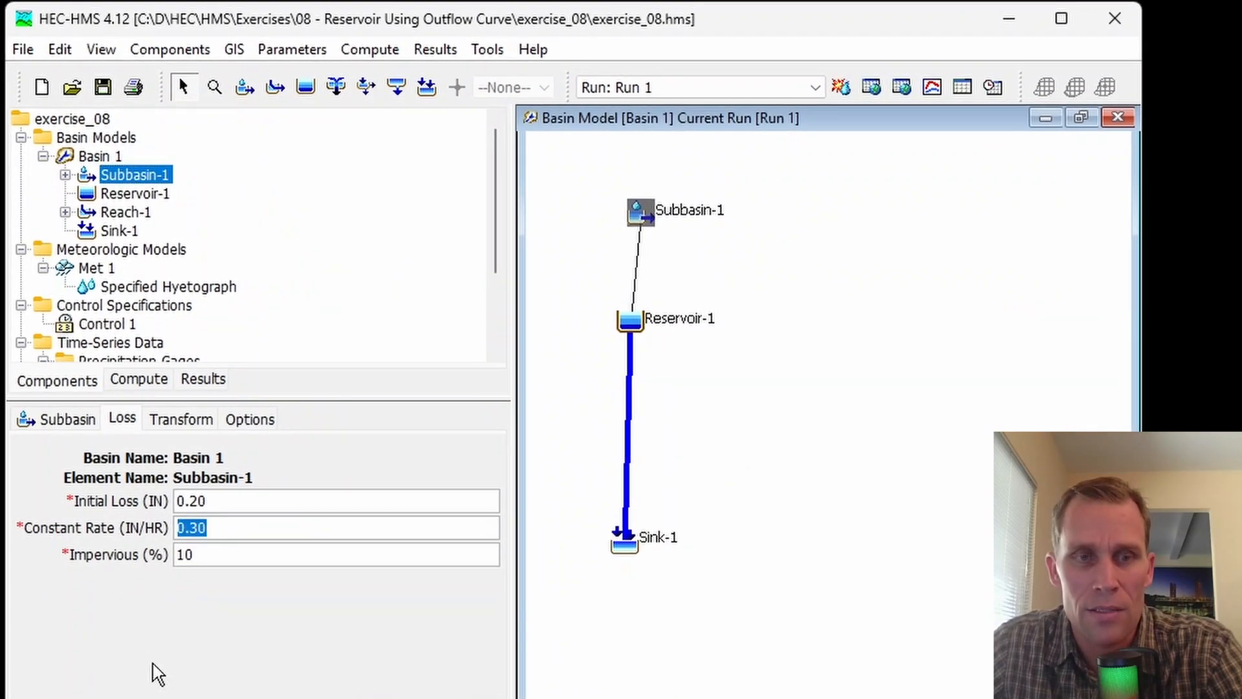
text(0)
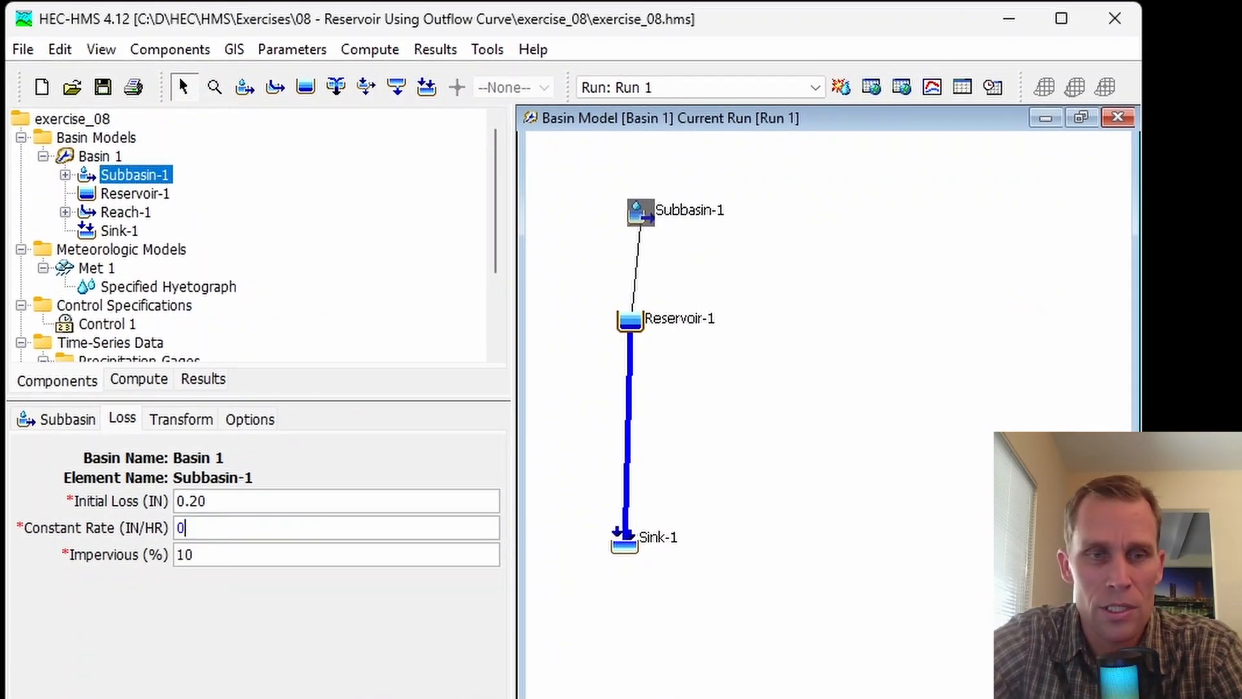
text(.40)
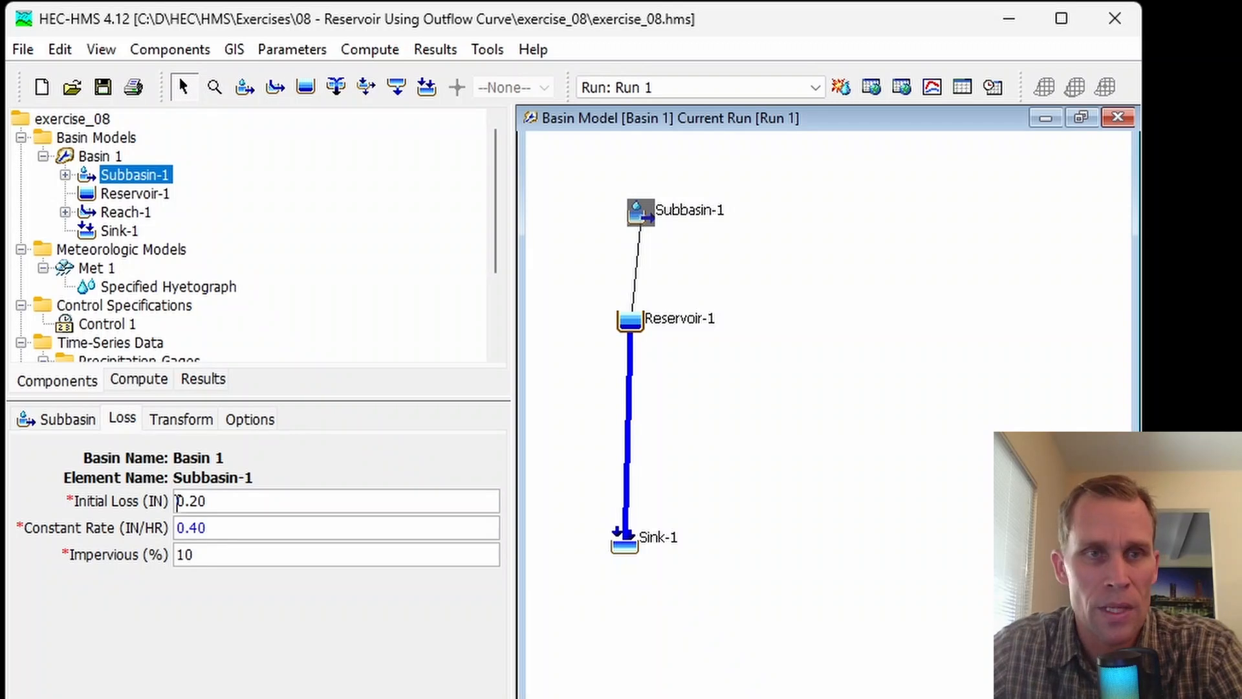
click(840, 86)
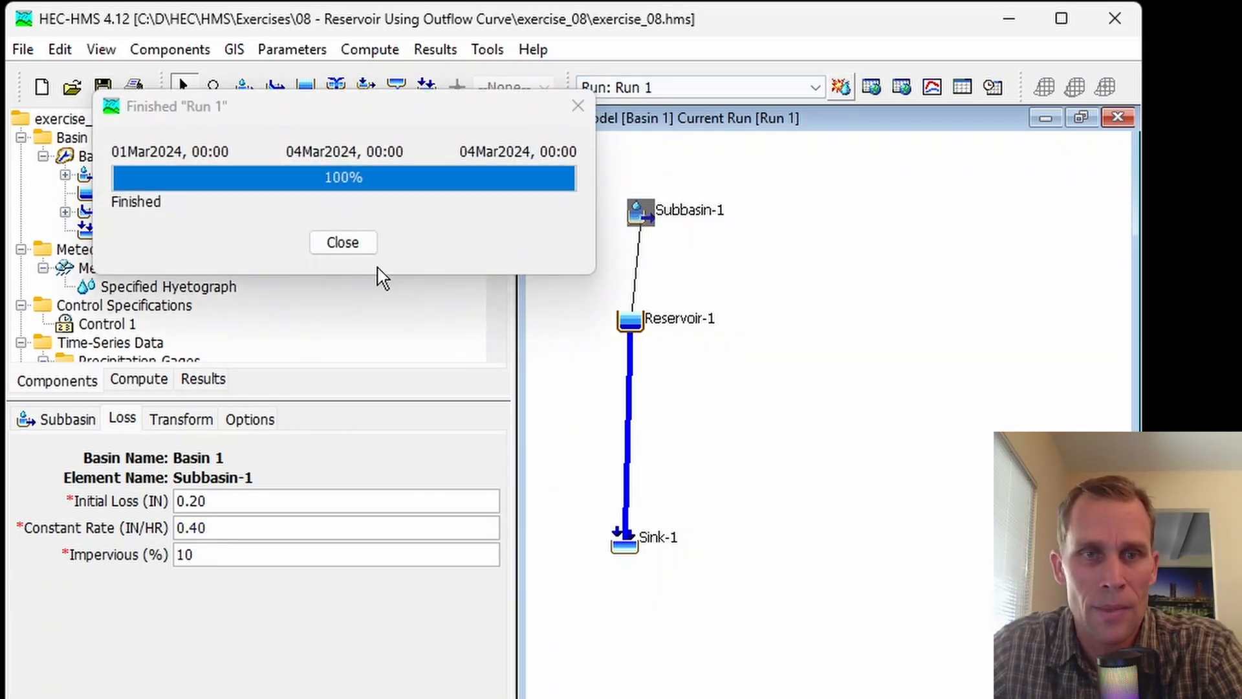
- View the updated Run 1 graph for Reservoir-1, close it and open the reservoir's summary table
right_click(628, 320)
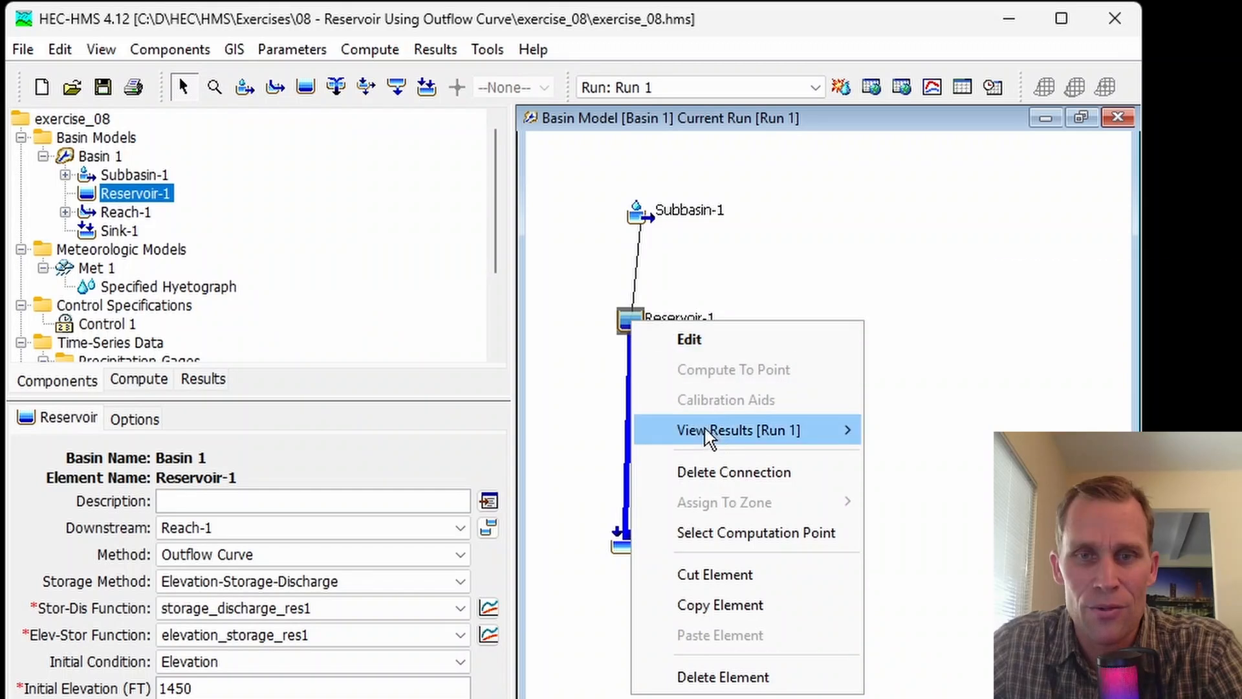
mouse_move(711, 432)
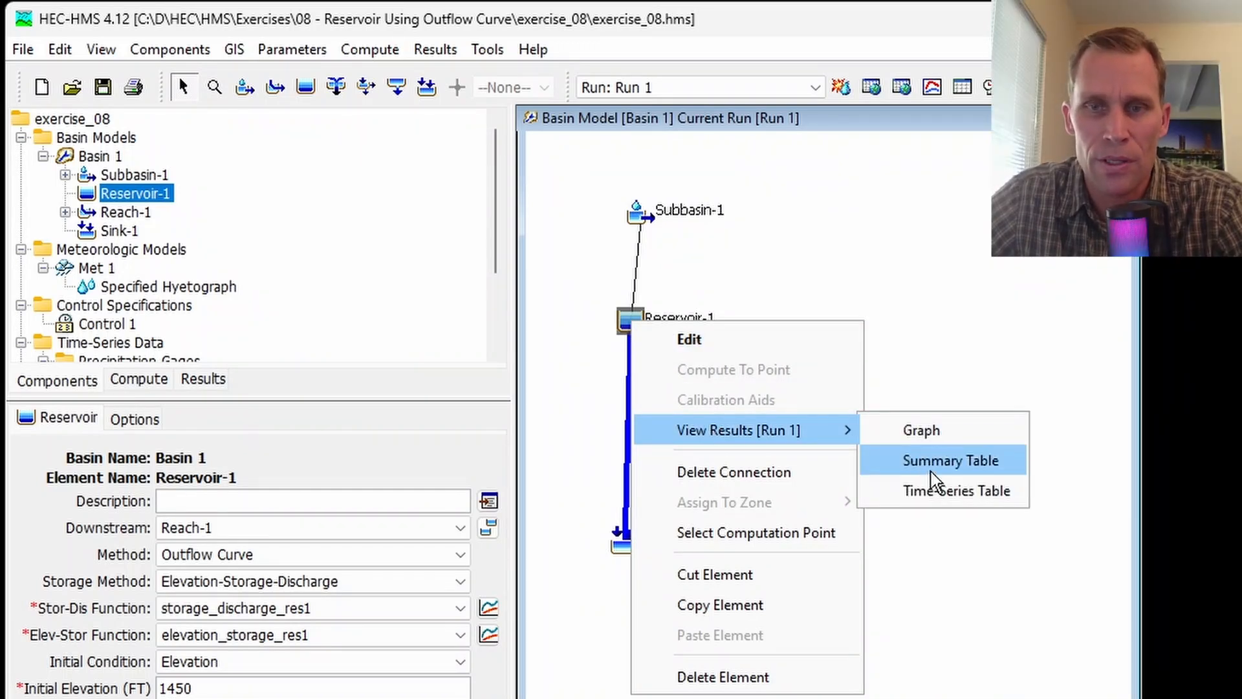
click(908, 430)
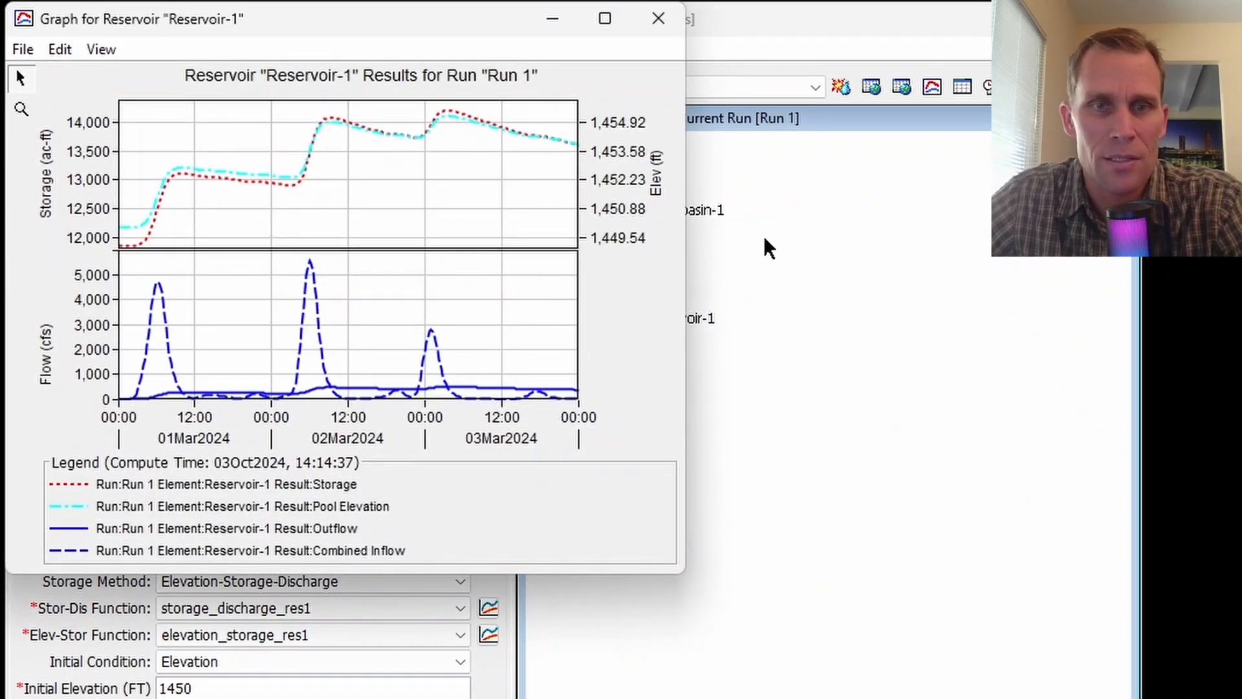
click(658, 18)
right_click(638, 321)
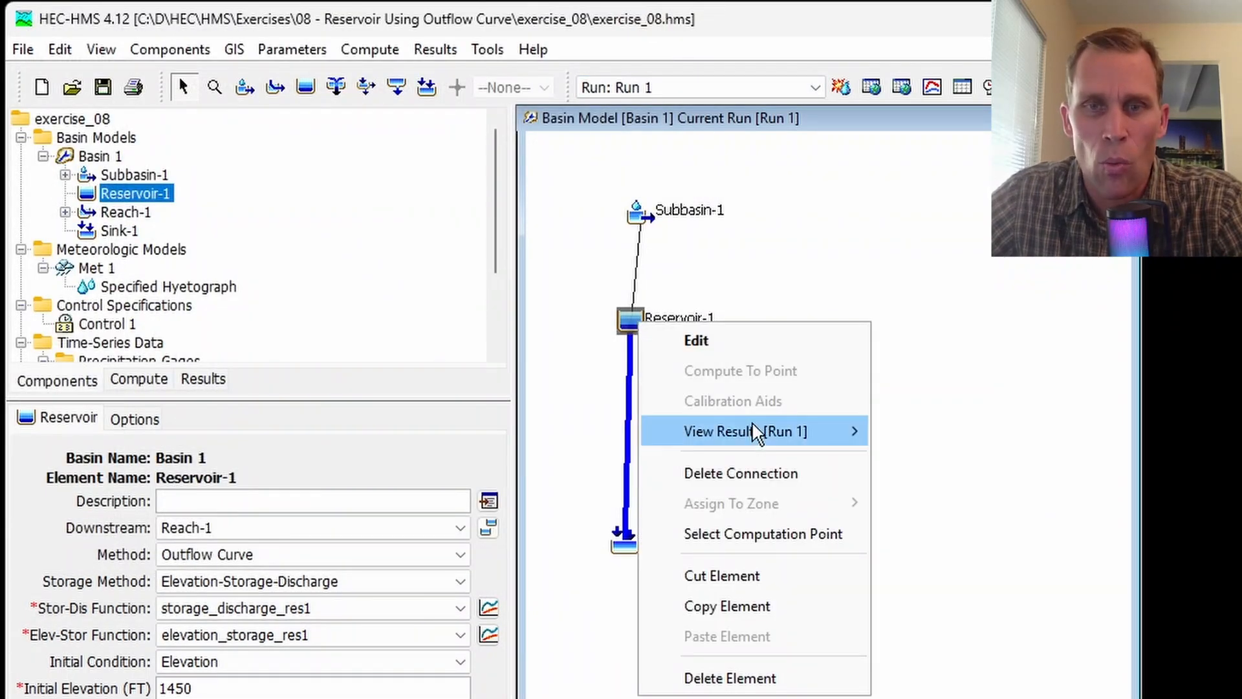
mouse_move(757, 433)
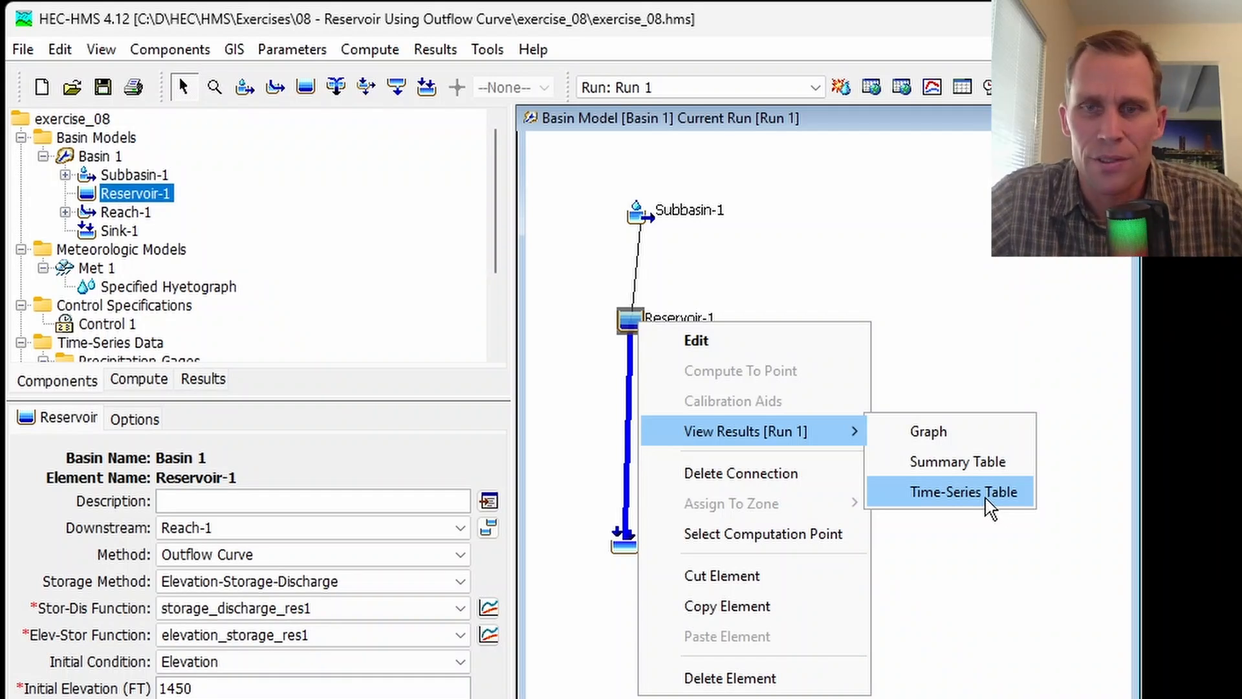
click(917, 461)
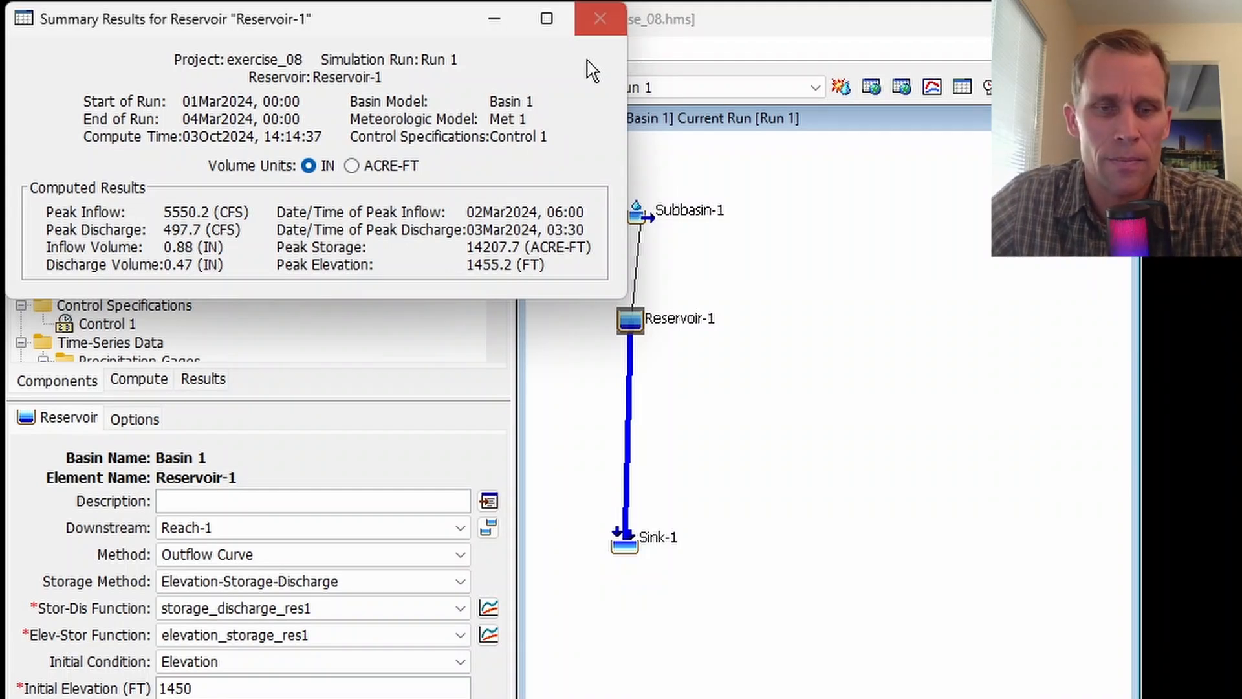
- Record max elevation 1455.2 ft and max discharge 497.7 cfs for the 0.4 in/hr rate in the Excel results table
text(4)
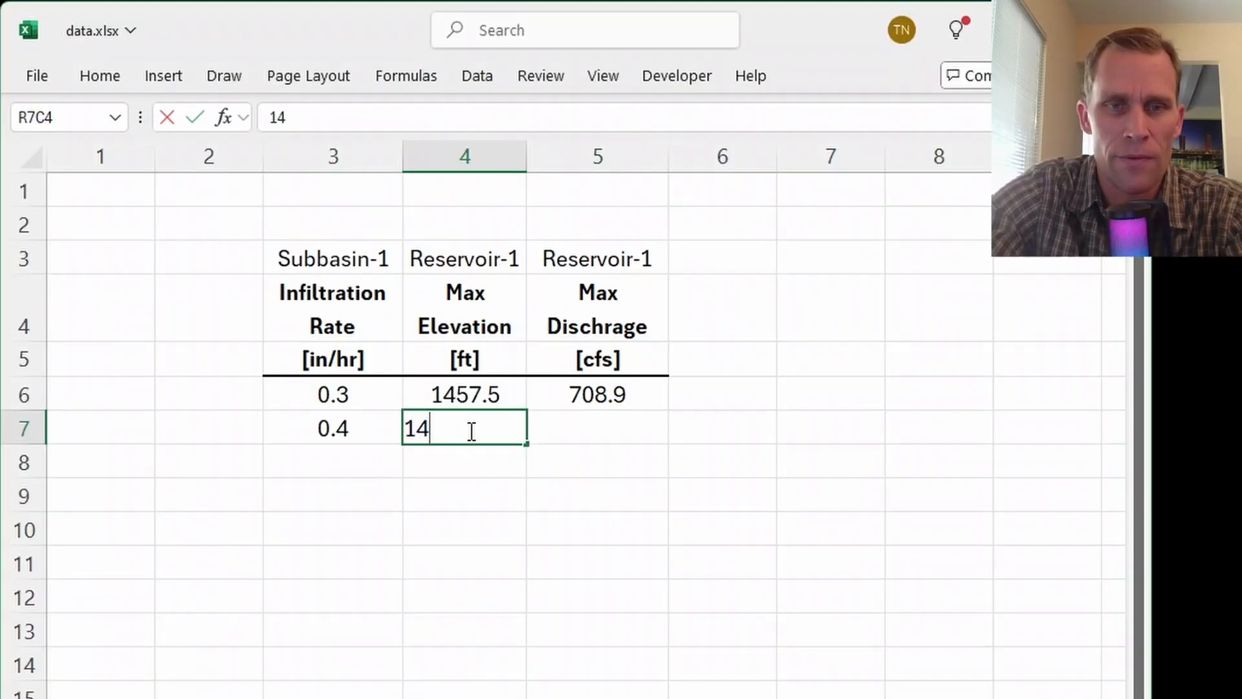
text(55.2)
key(Return)
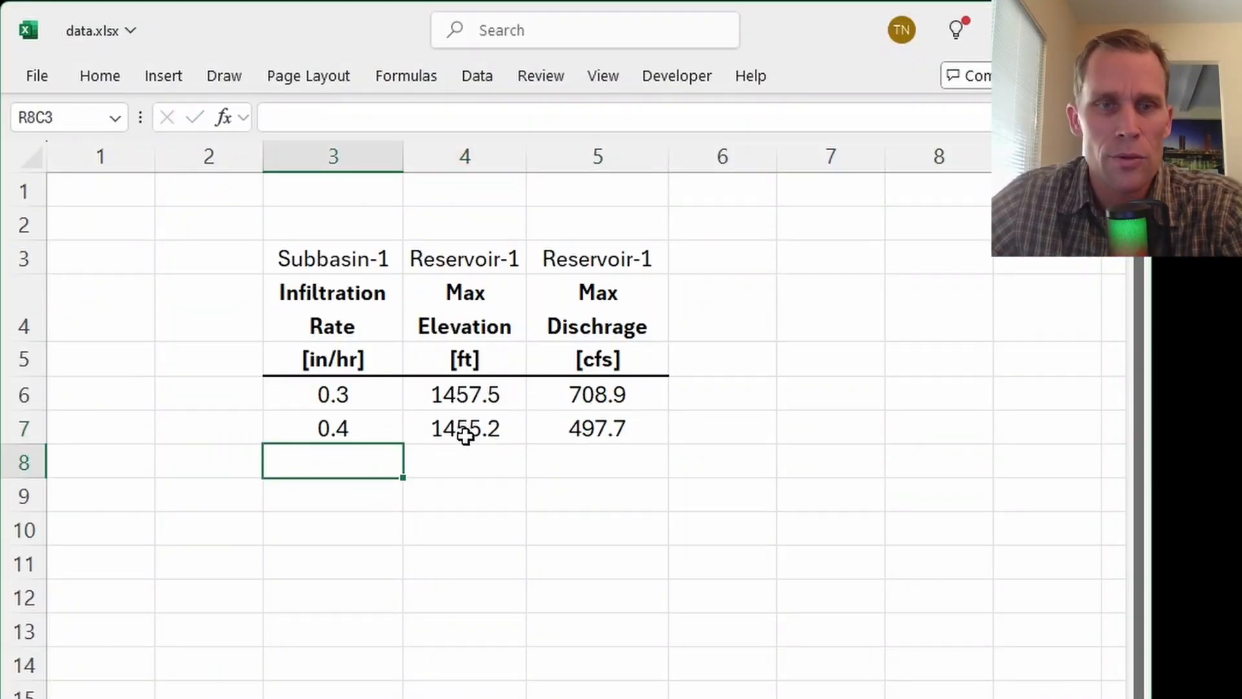
click(328, 429)
click(327, 460)
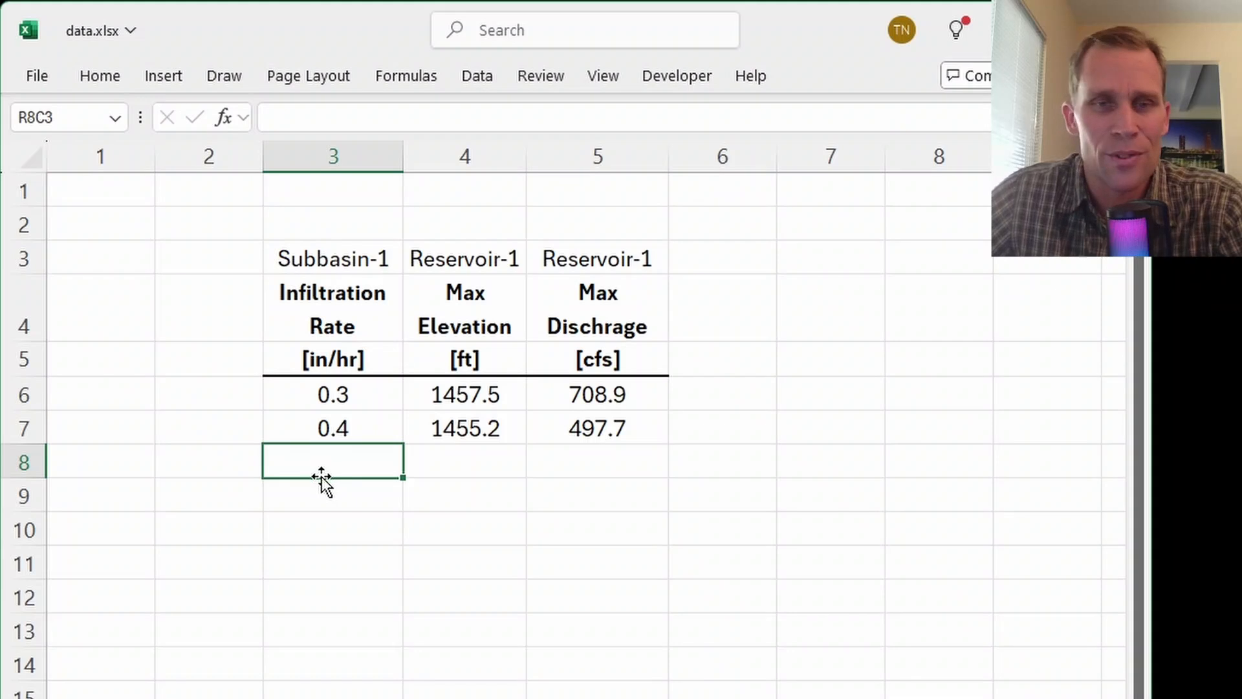
click(306, 432)
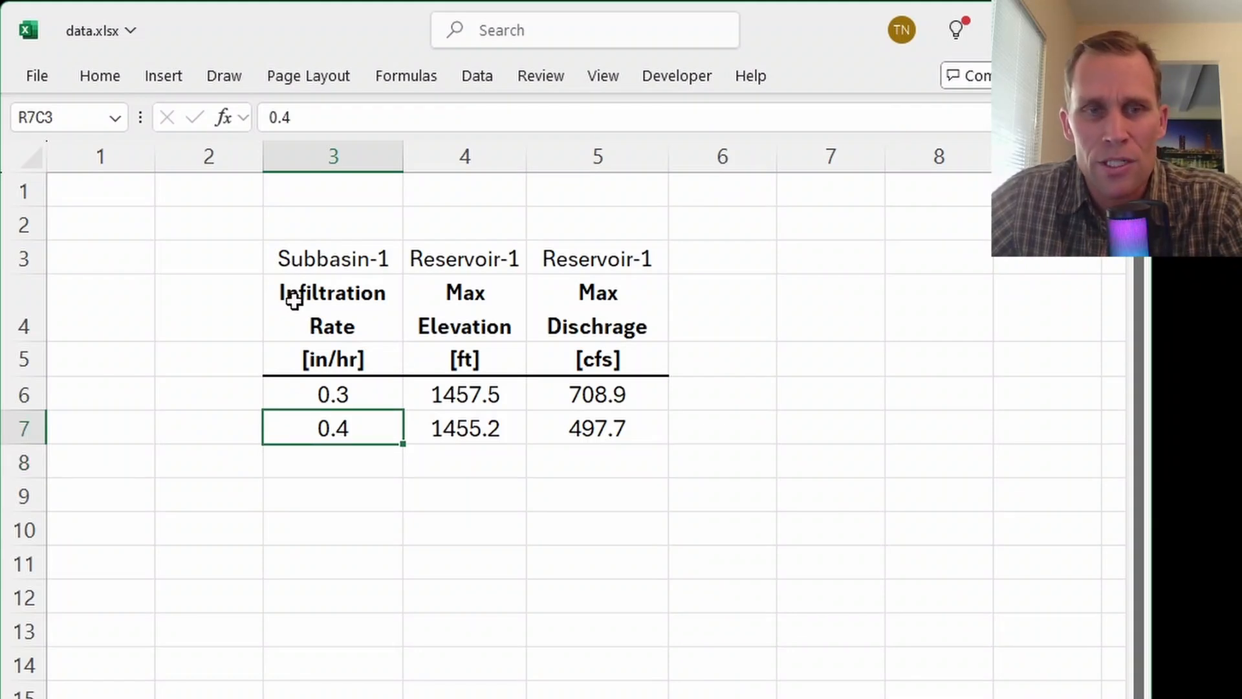
- Enter 0.5 in/hr as the next trial infiltration rate below 0.4 and compare the recorded max elevations
click(307, 464)
text(0.5)
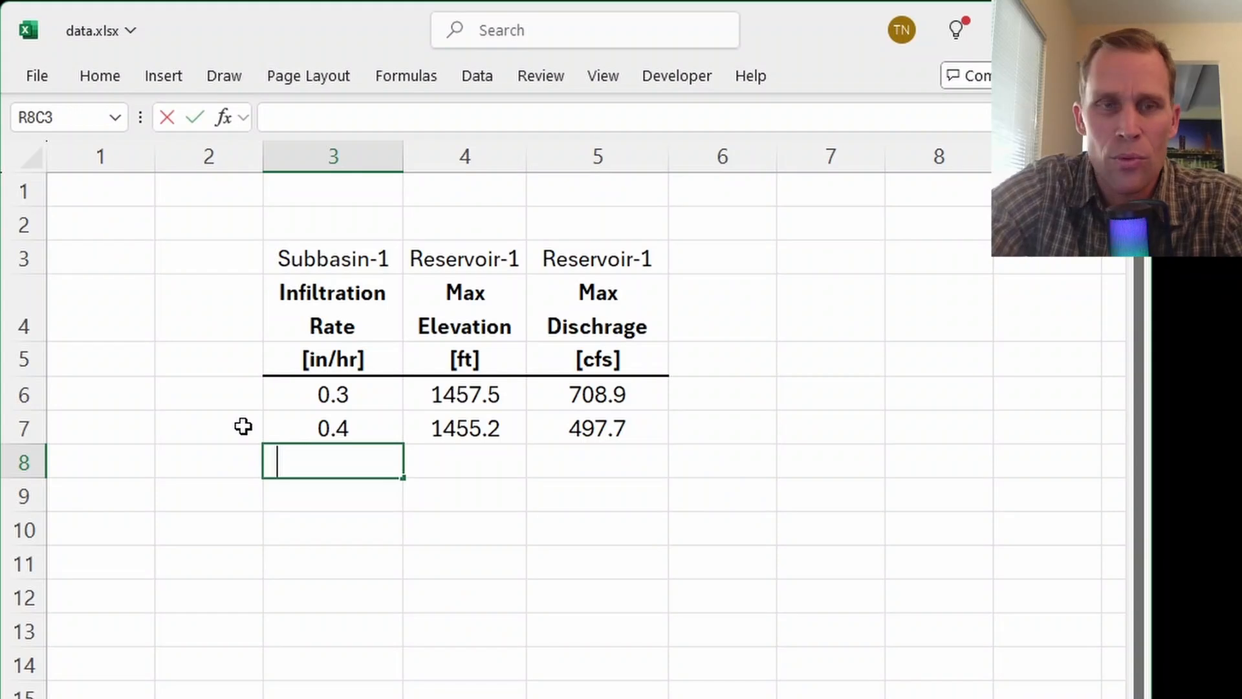
key(Return)
key(Right)
key(Up)
key(Up)
key(Up)
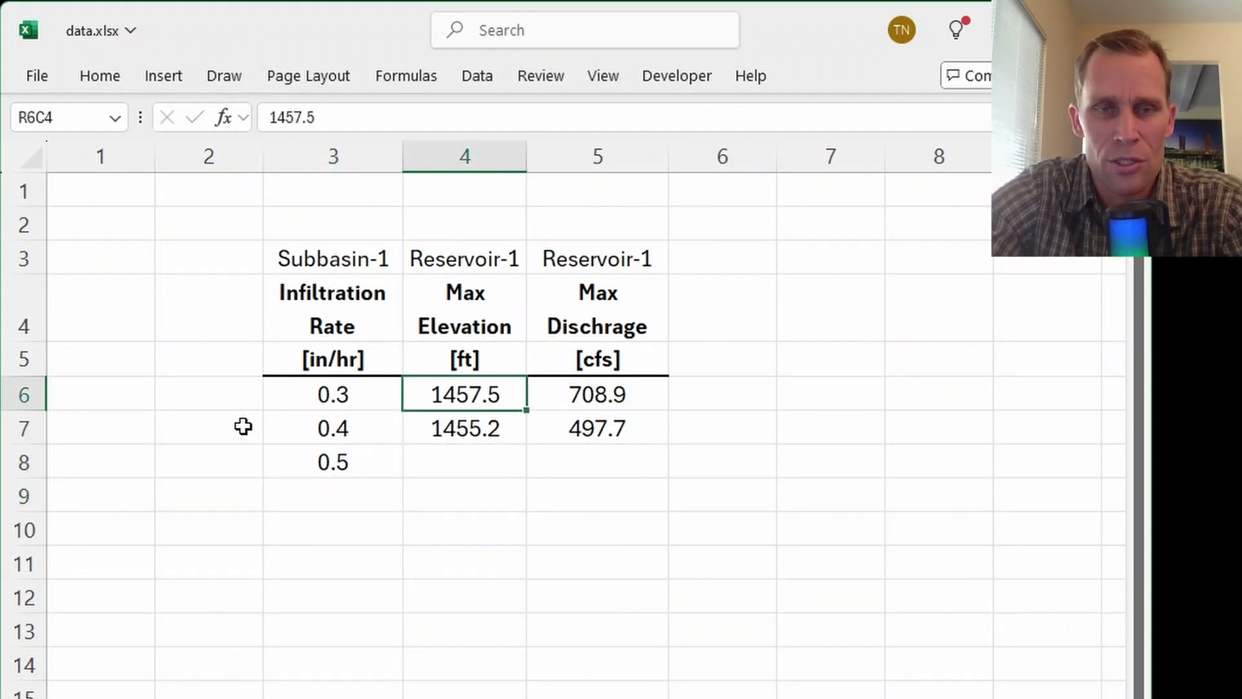
key(Down)
key(Up)
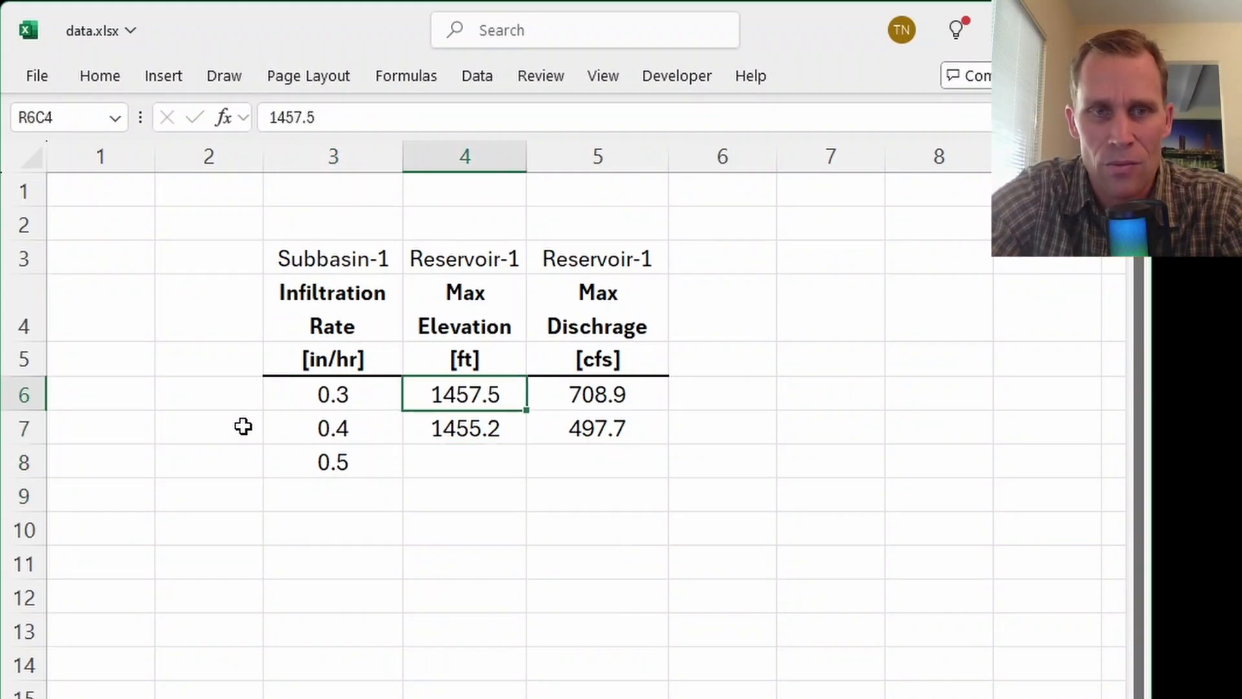
- Change the third trial infiltration rate in the Excel results table, below 0.4, to 0.45 in/hr
key(Left)
key(Down)
key(Down)
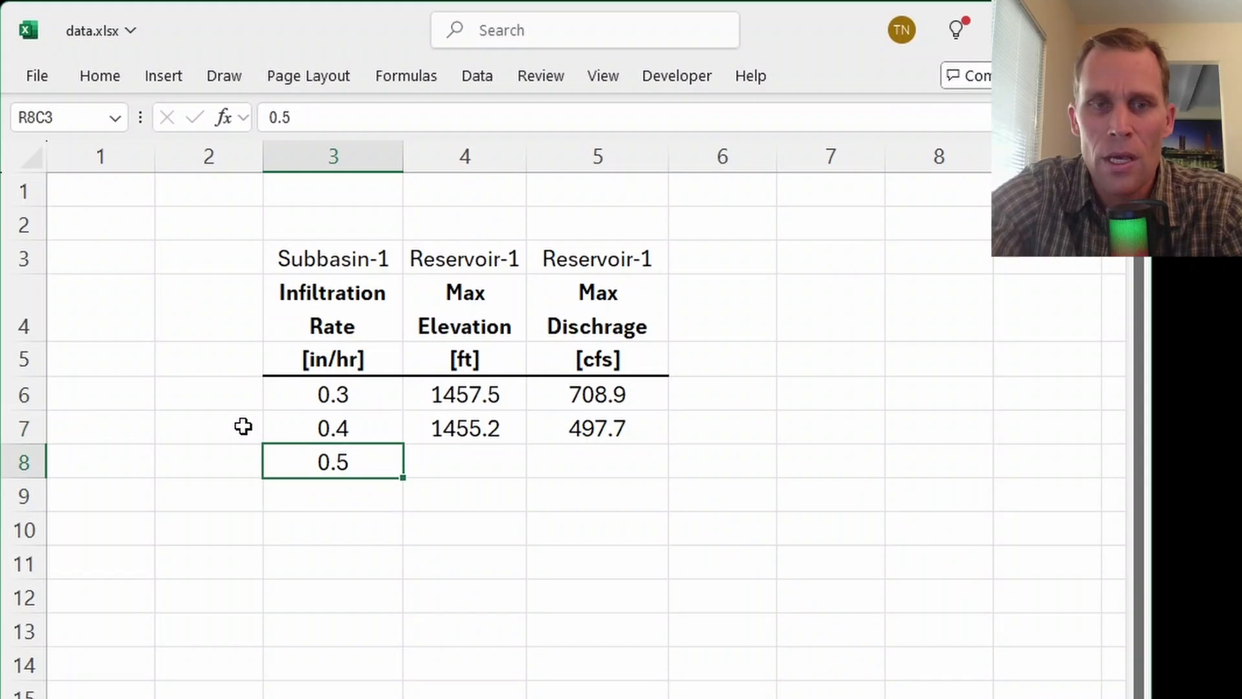
text(0.45)
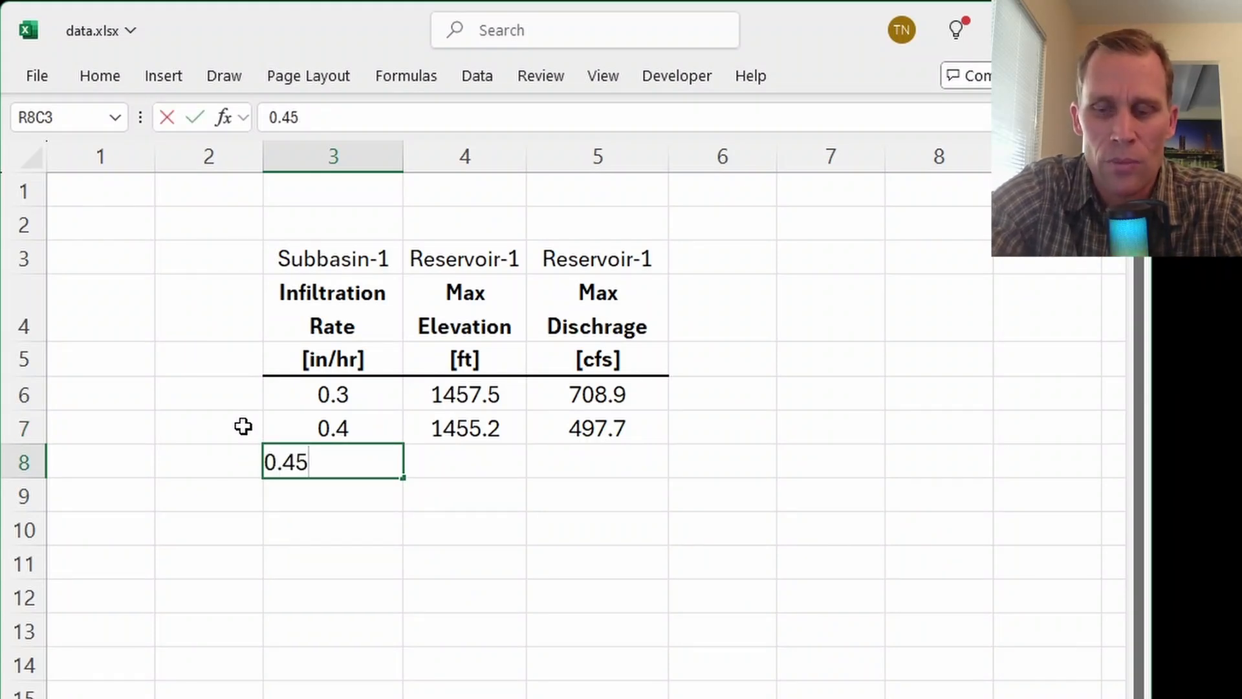
key(Tab)
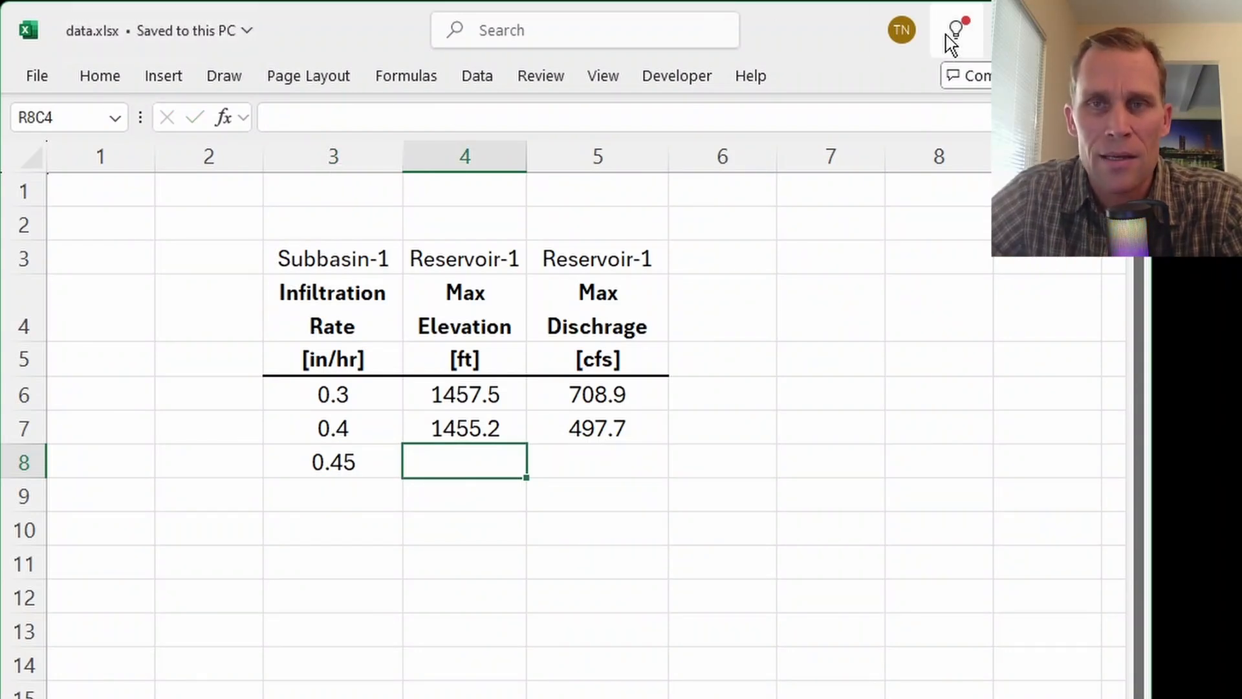
- Switch back to HEC-HMS and close the Reservoir-1 summary results
click(1014, 30)
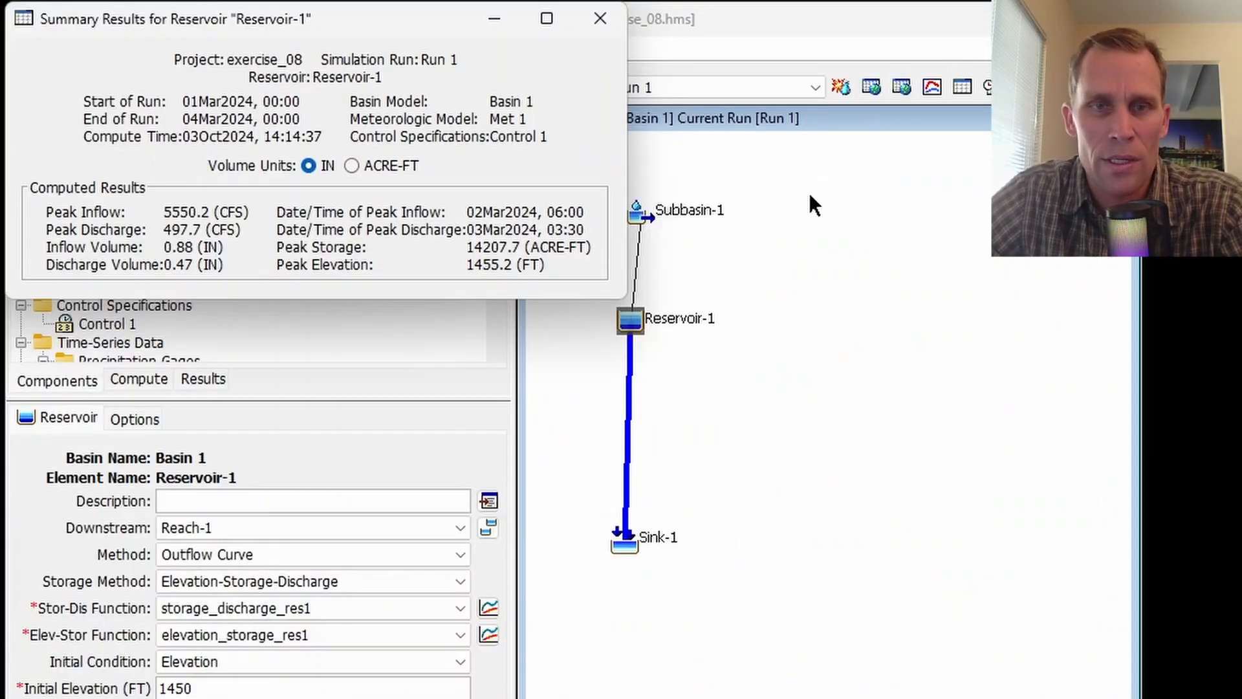
click(602, 19)
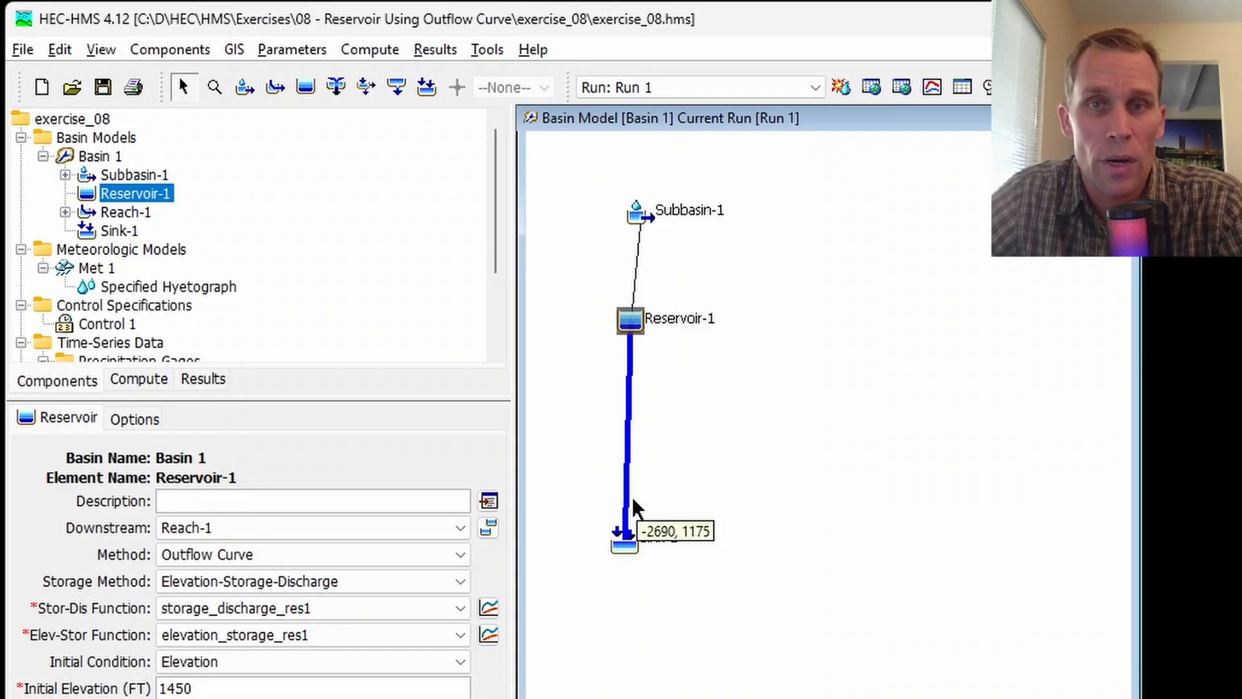
click(625, 545)
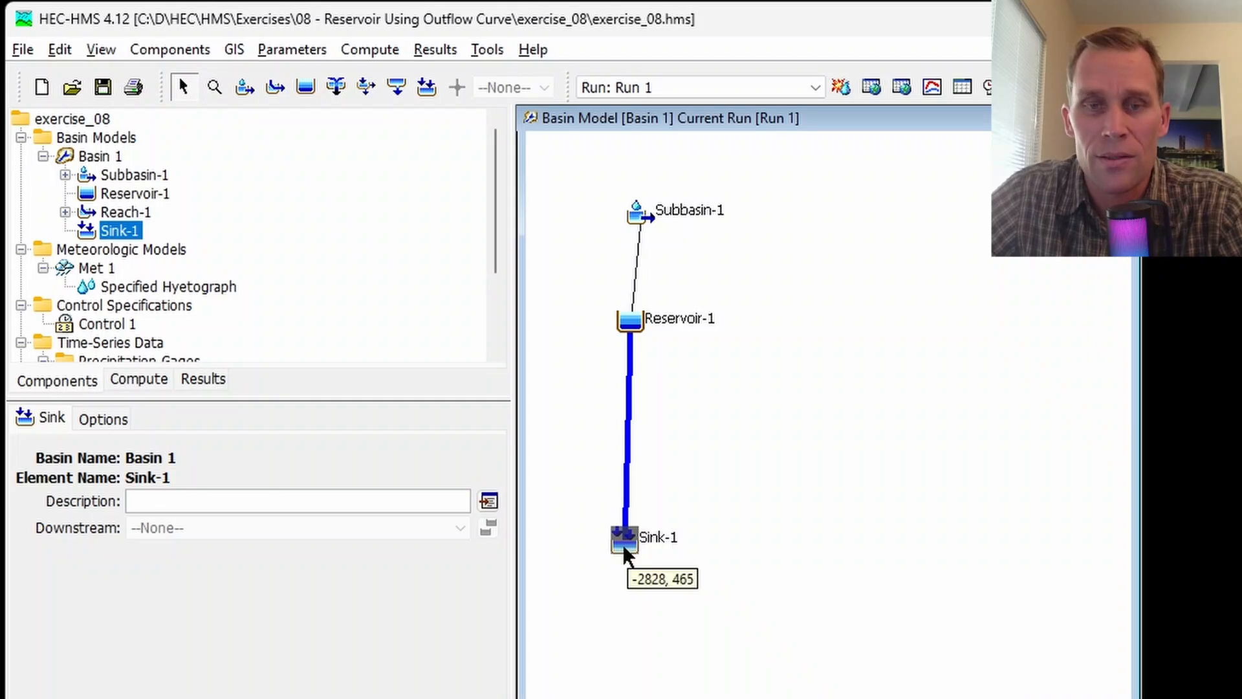
right_click(623, 545)
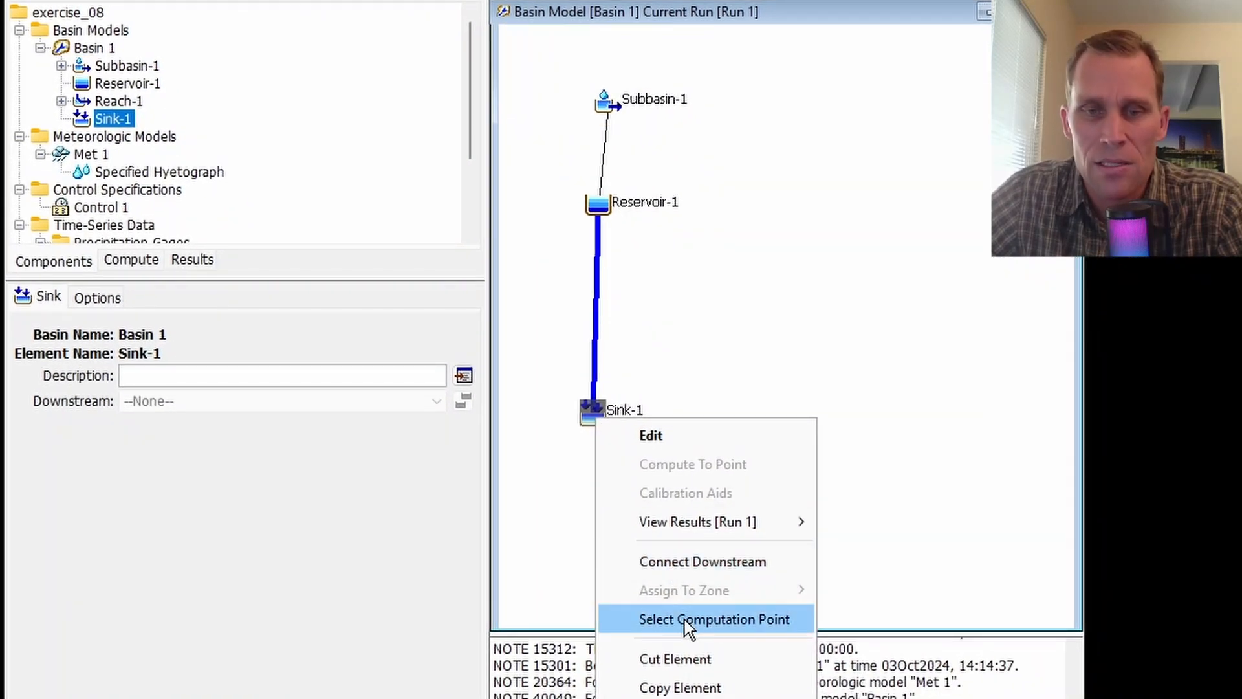
click(689, 622)
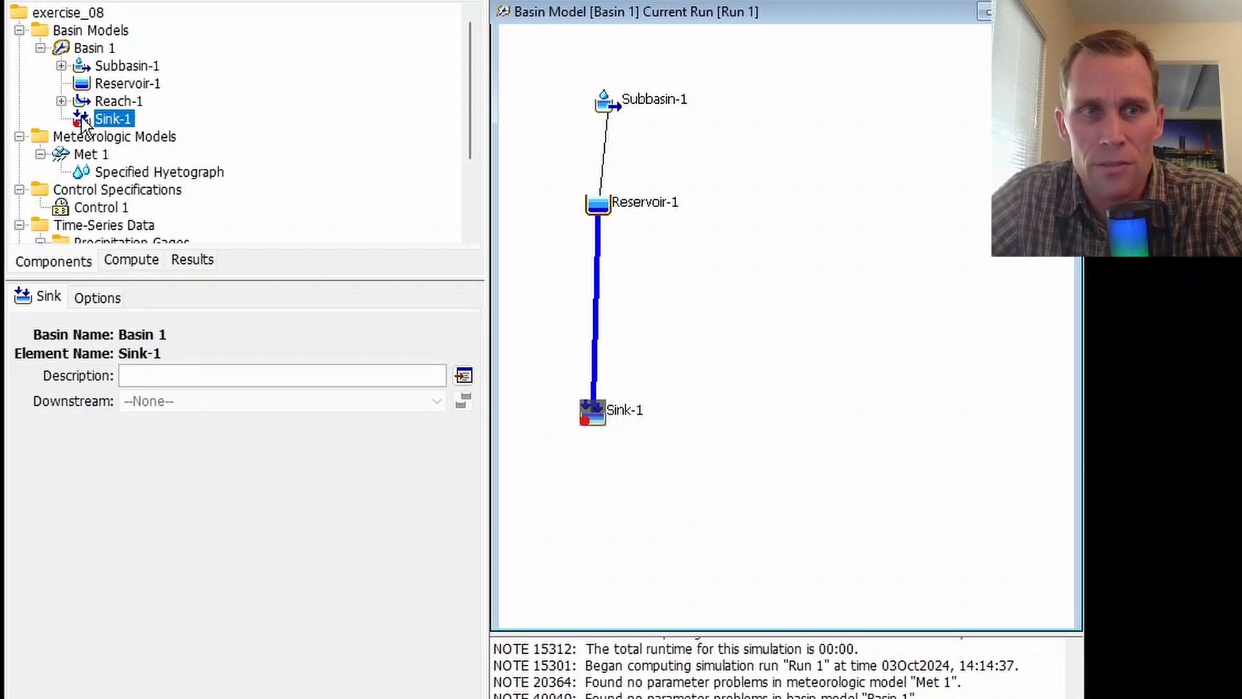
right_click(583, 419)
click(704, 614)
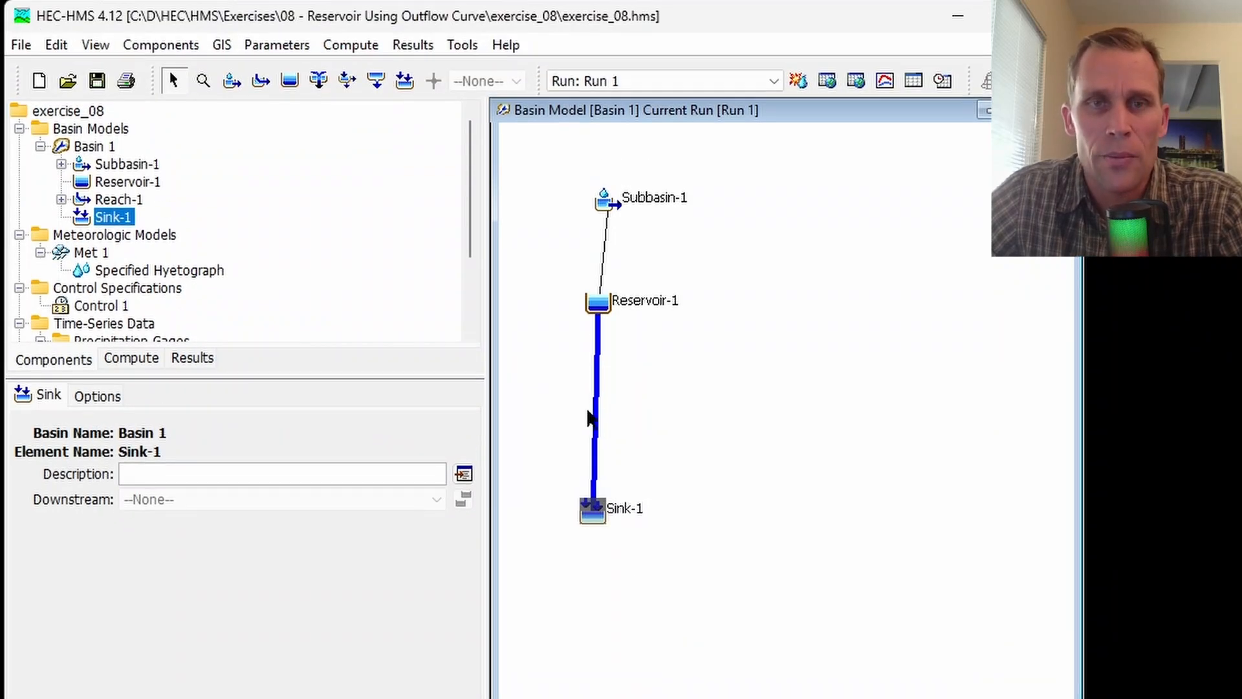
- Use the Computation Point Manager to add Sink-1 as a computation point, listing all elements without the observed-data filter
click(269, 46)
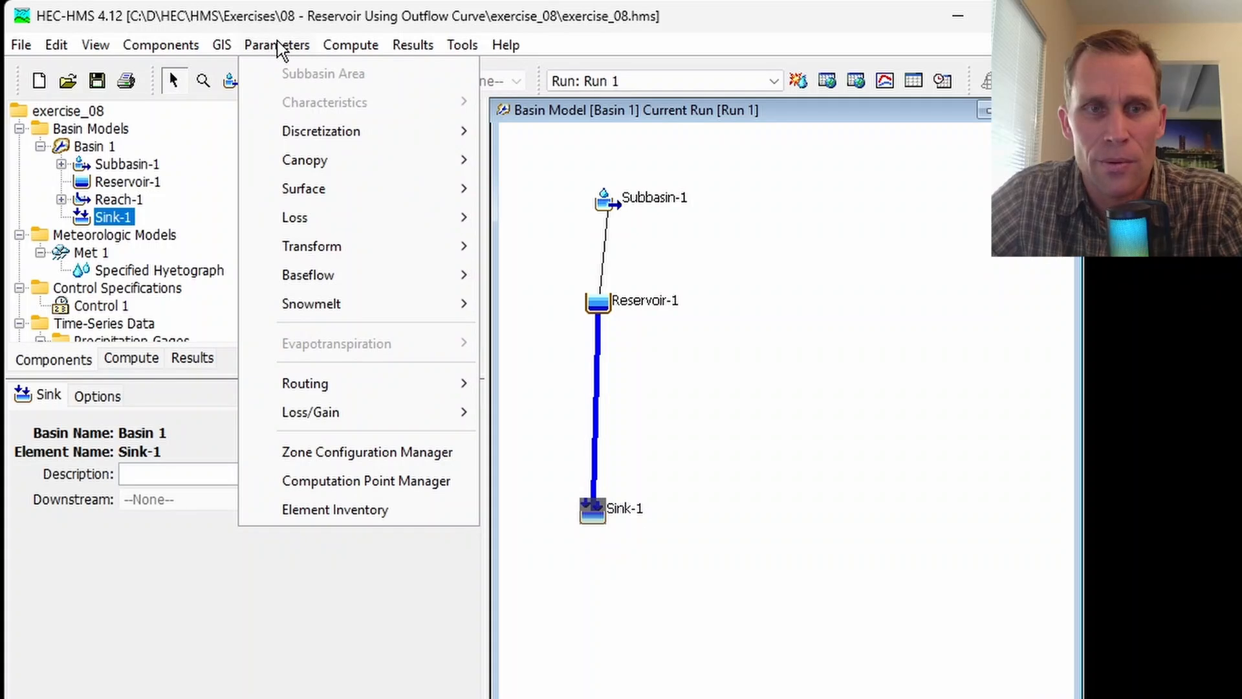
click(340, 482)
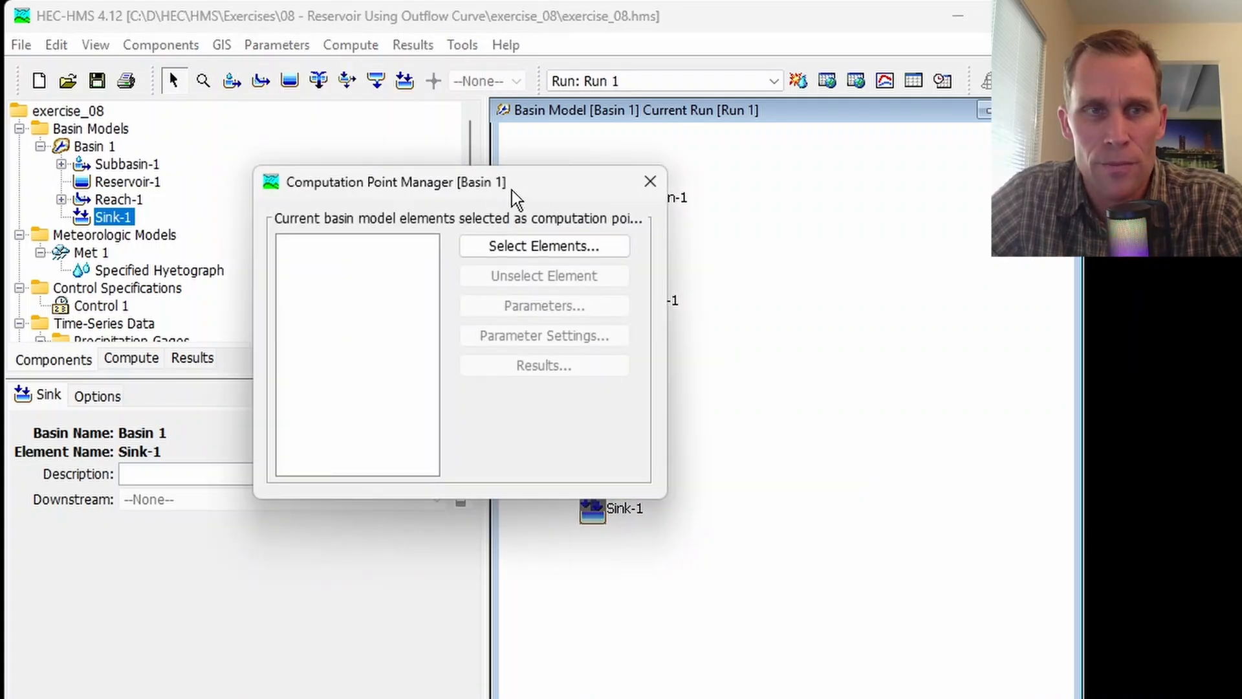
drag(511, 190, 232, 236)
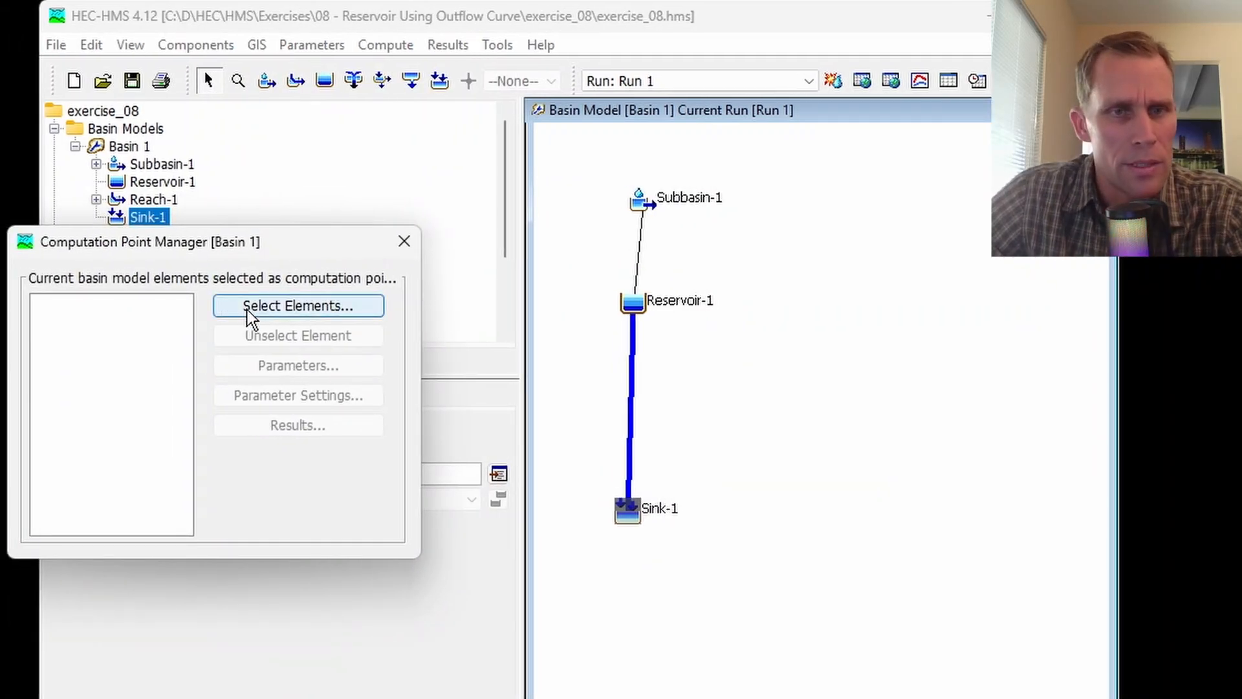
click(251, 315)
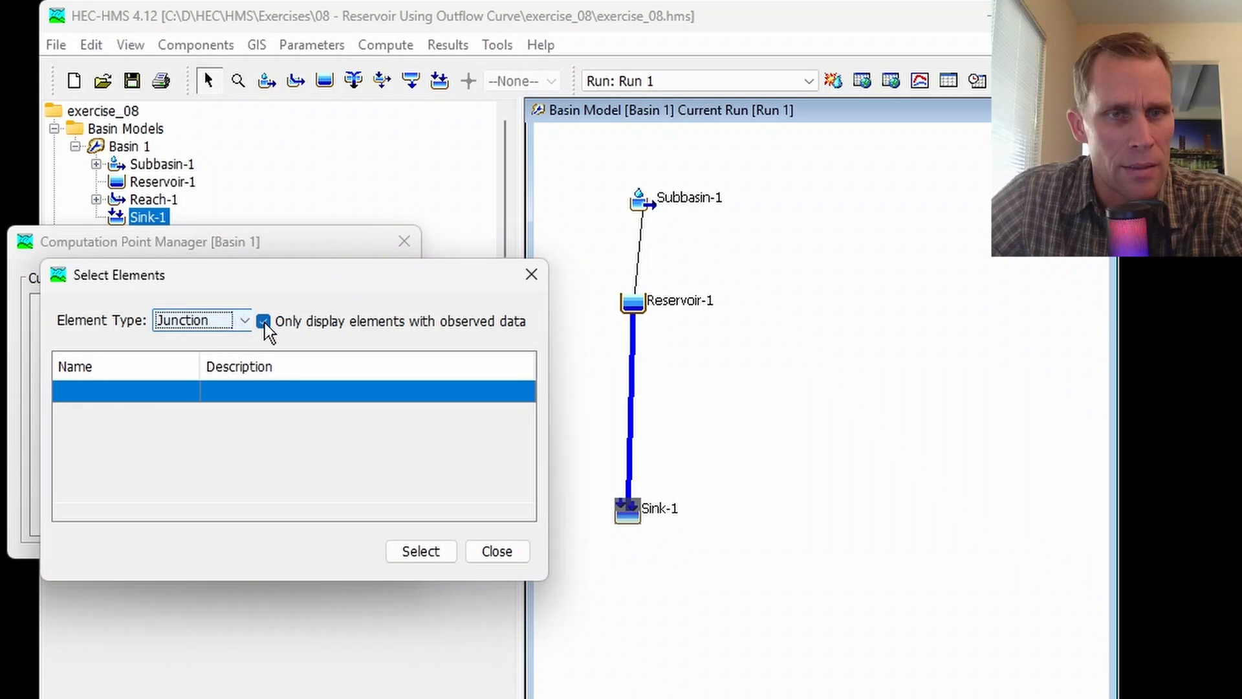
click(263, 322)
click(244, 320)
click(223, 341)
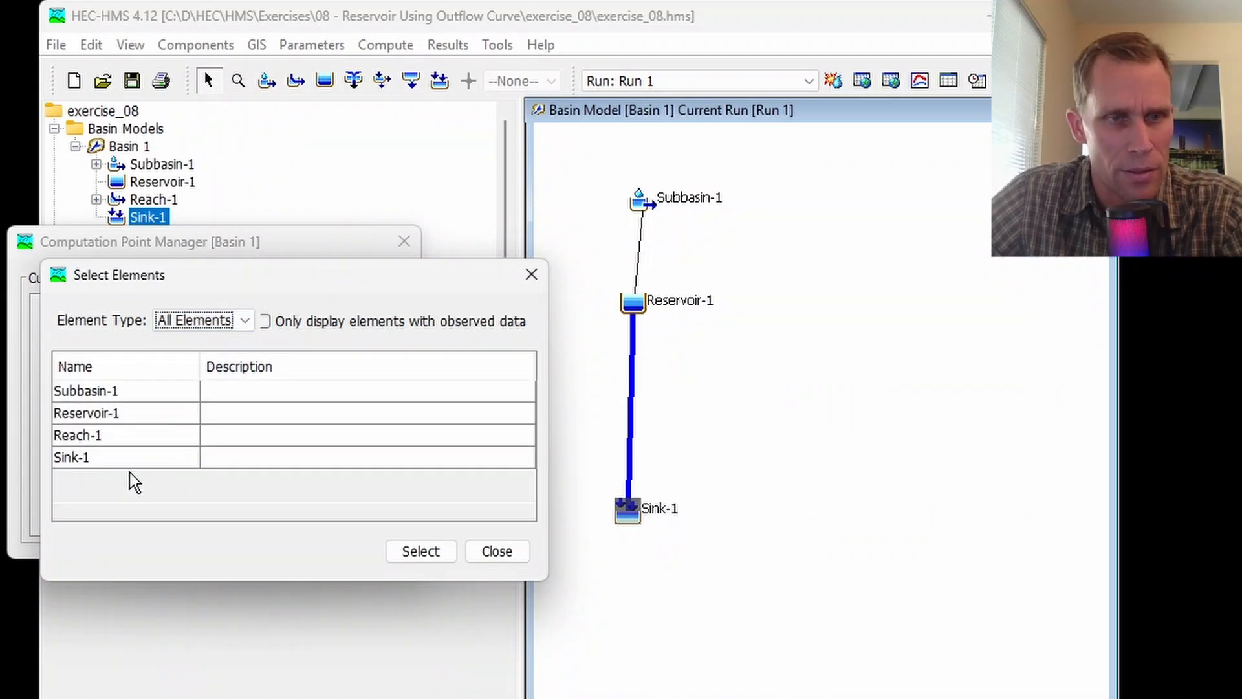
click(108, 459)
click(414, 553)
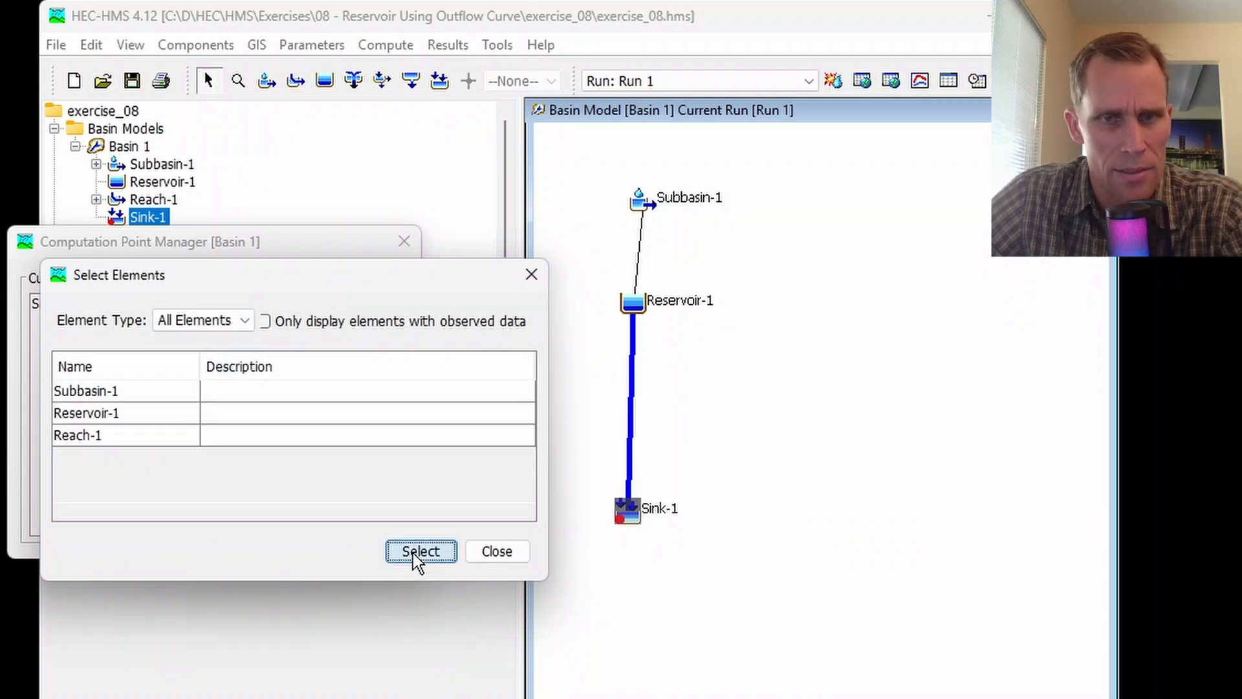
click(530, 274)
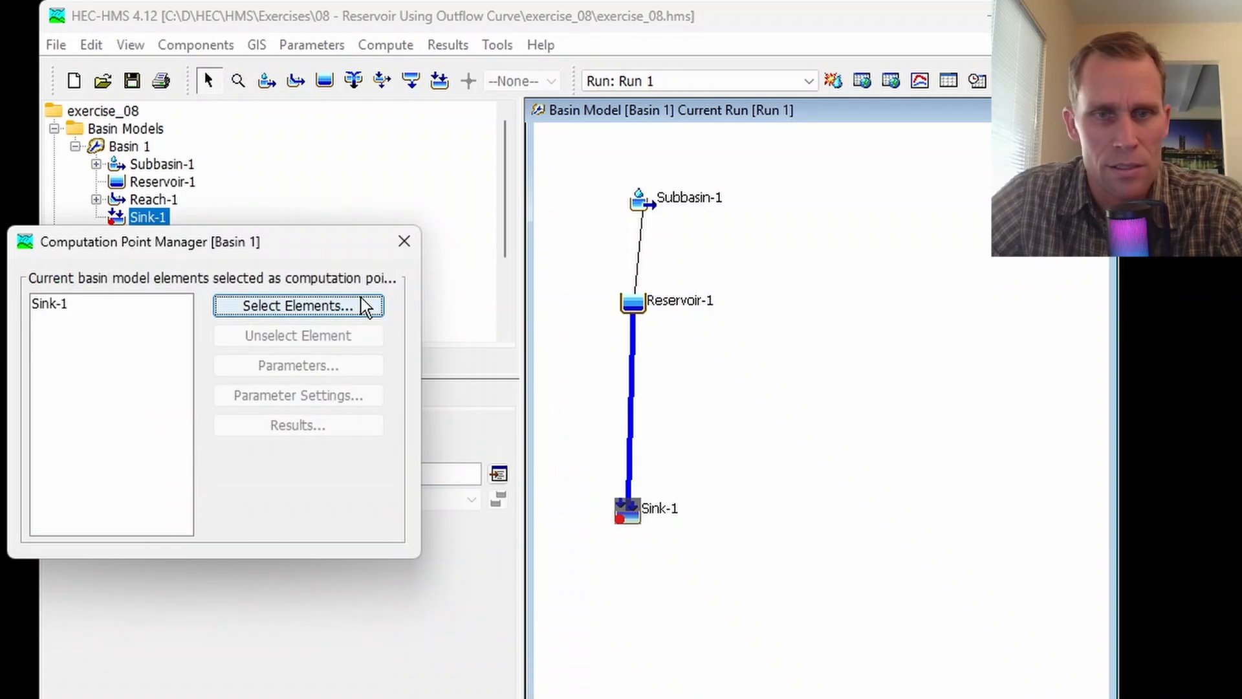
- Add Subbasin-1's Initial and Constant - Constant Rate as a parameter of the Sink-1 computation point and close the manager
drag(286, 251, 267, 336)
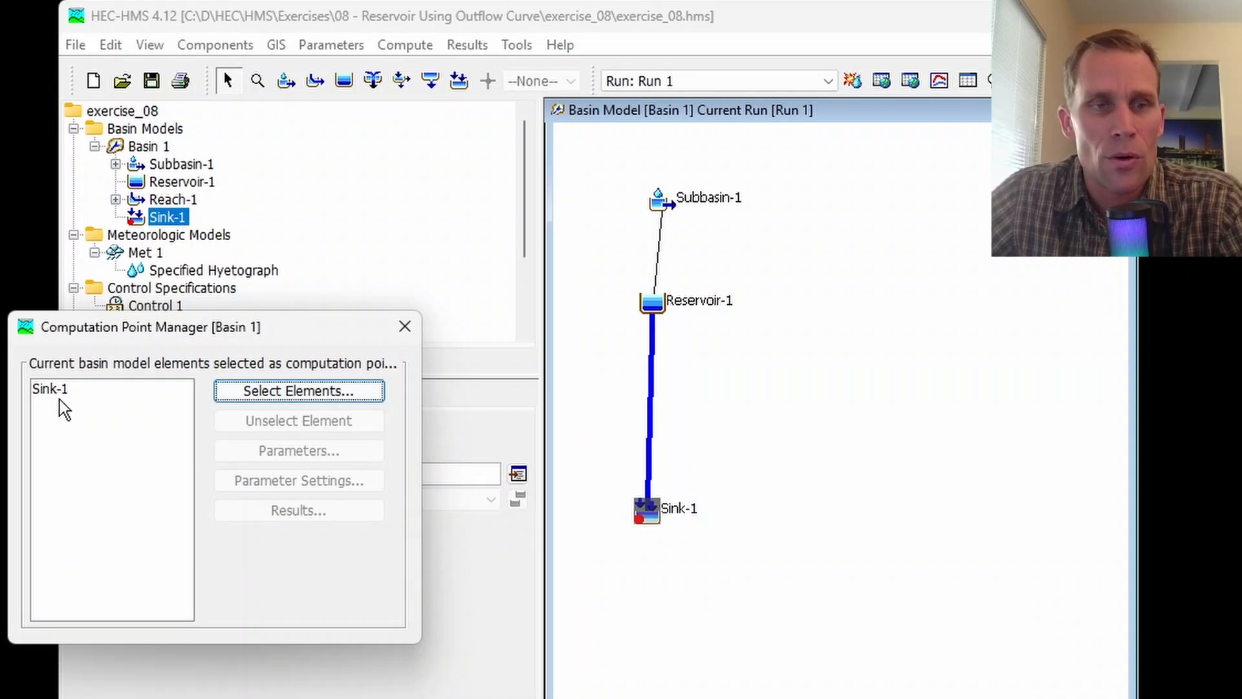
click(54, 391)
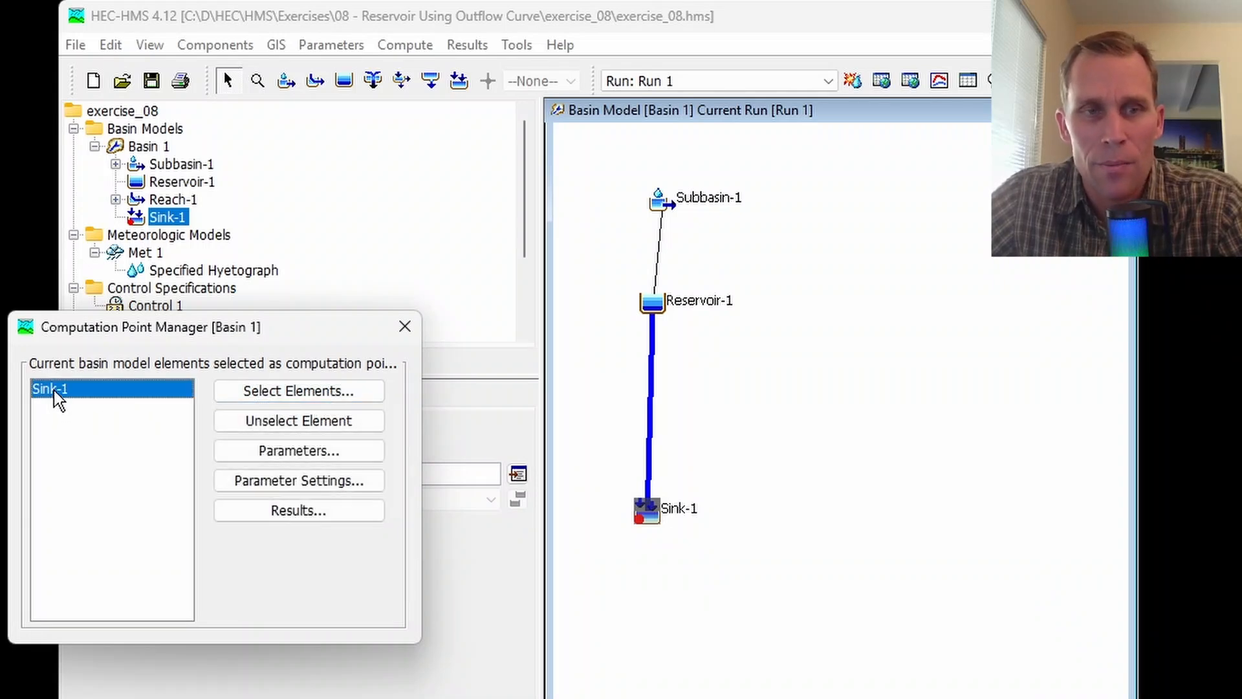
click(265, 454)
drag(316, 285, 300, 290)
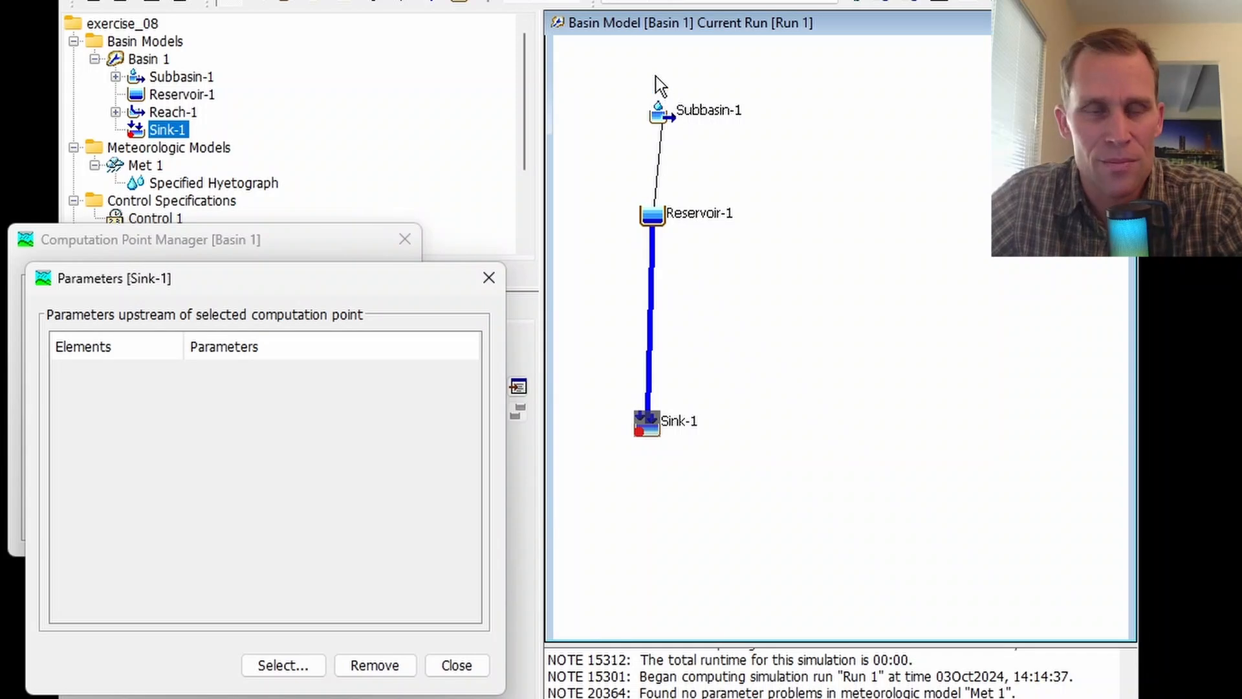
click(292, 666)
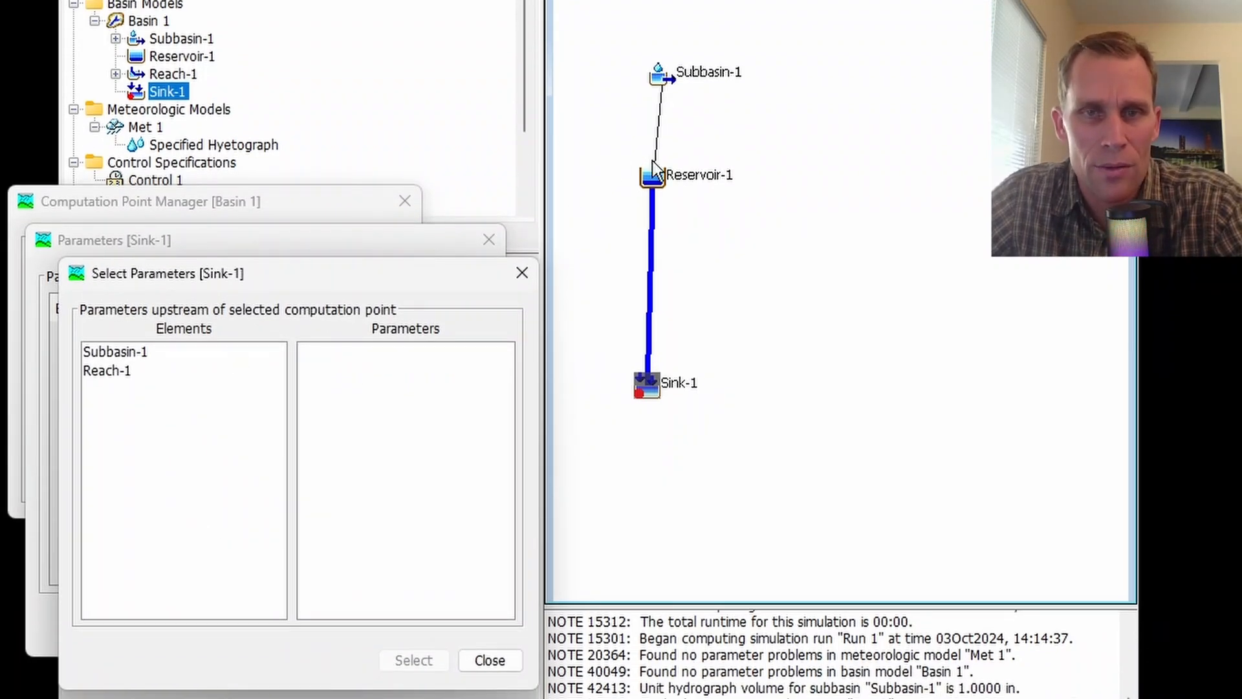
click(135, 353)
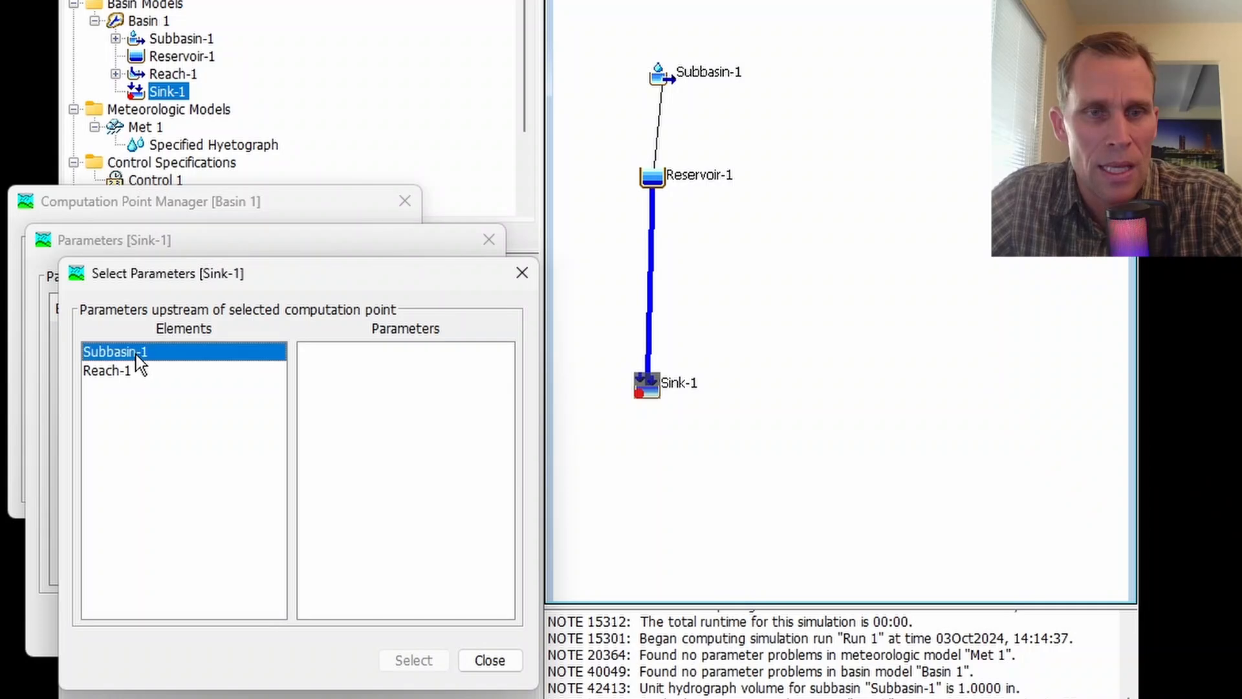
drag(539, 445, 716, 446)
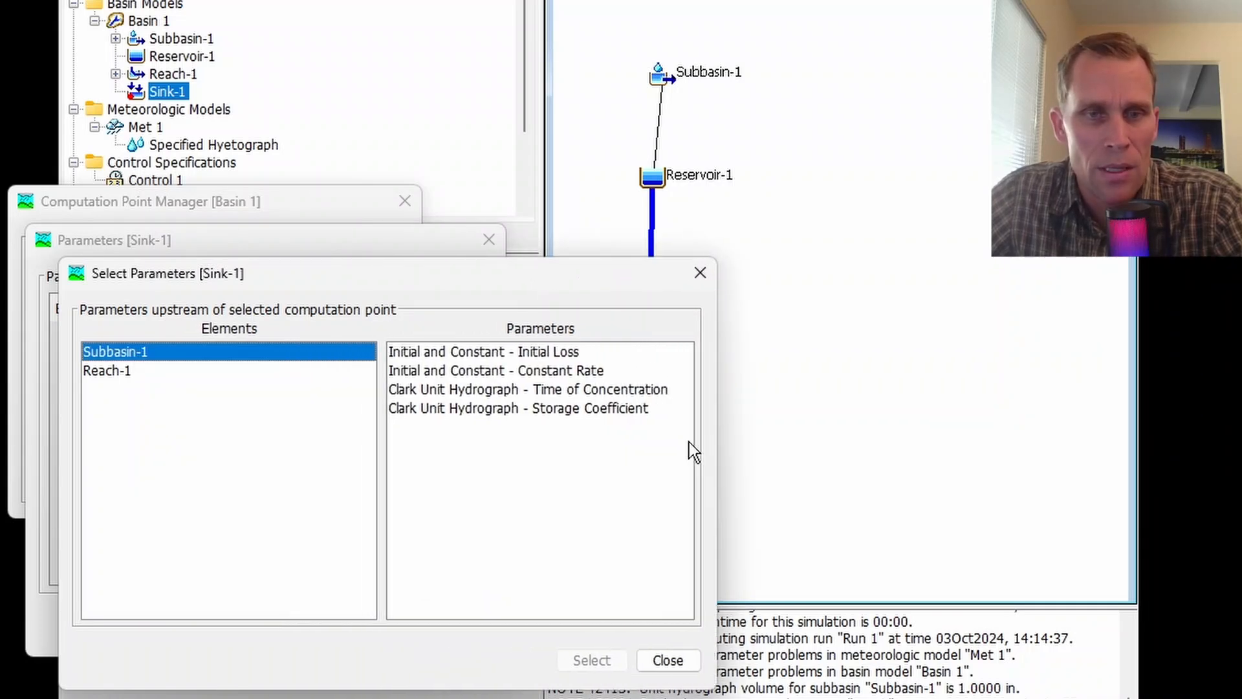
click(557, 370)
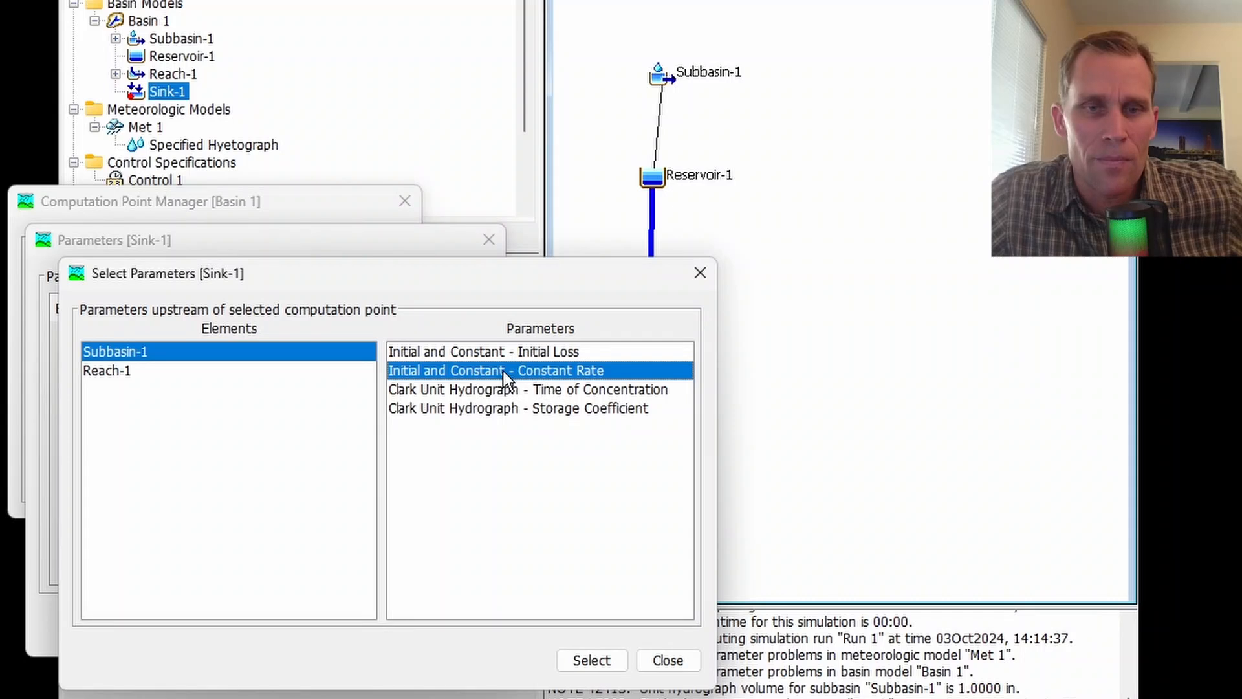
click(600, 659)
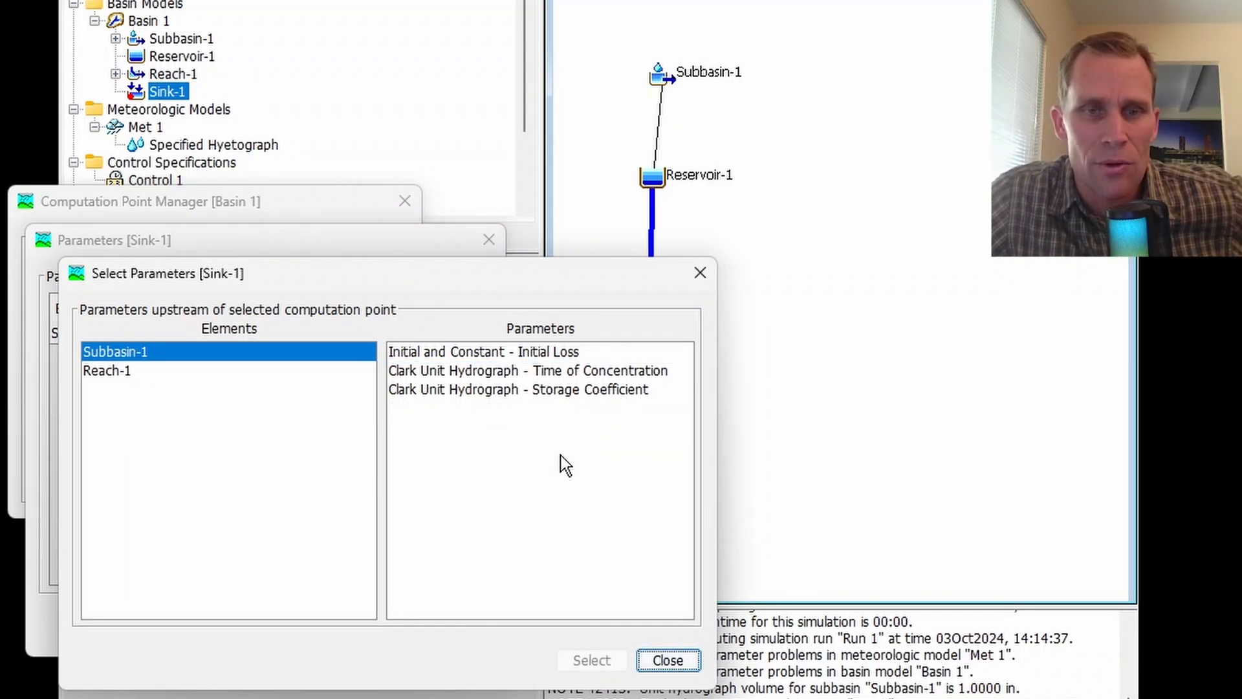
click(700, 273)
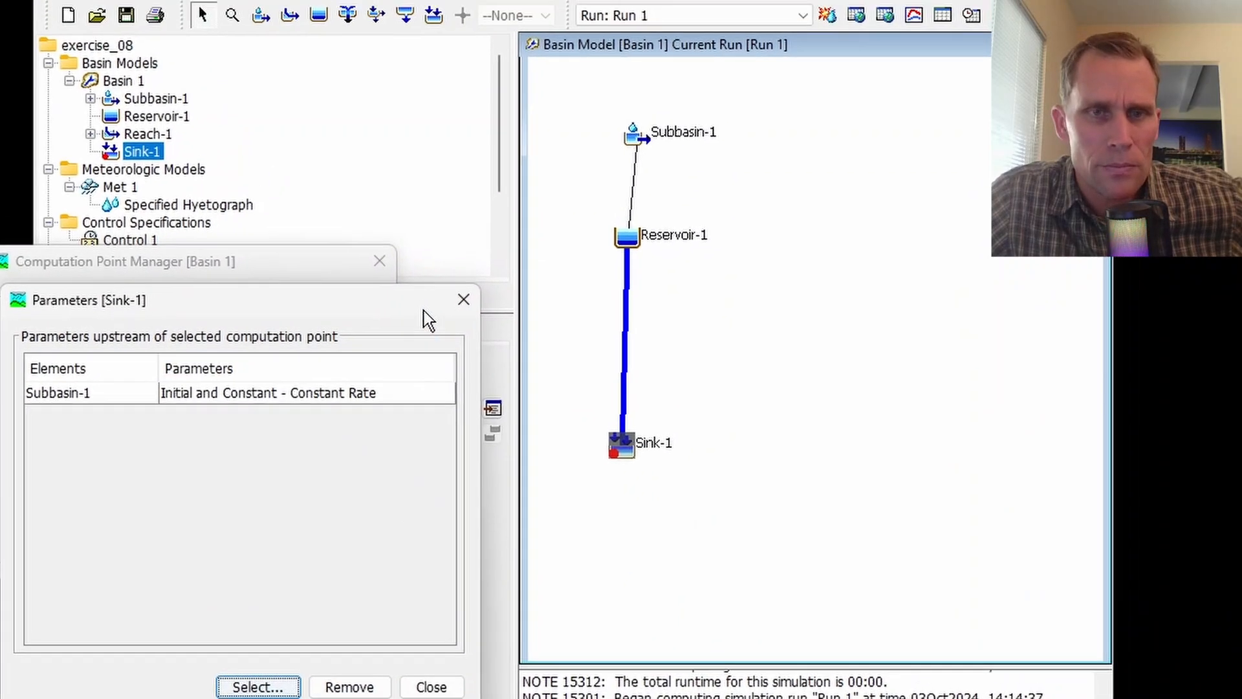
click(487, 238)
click(404, 200)
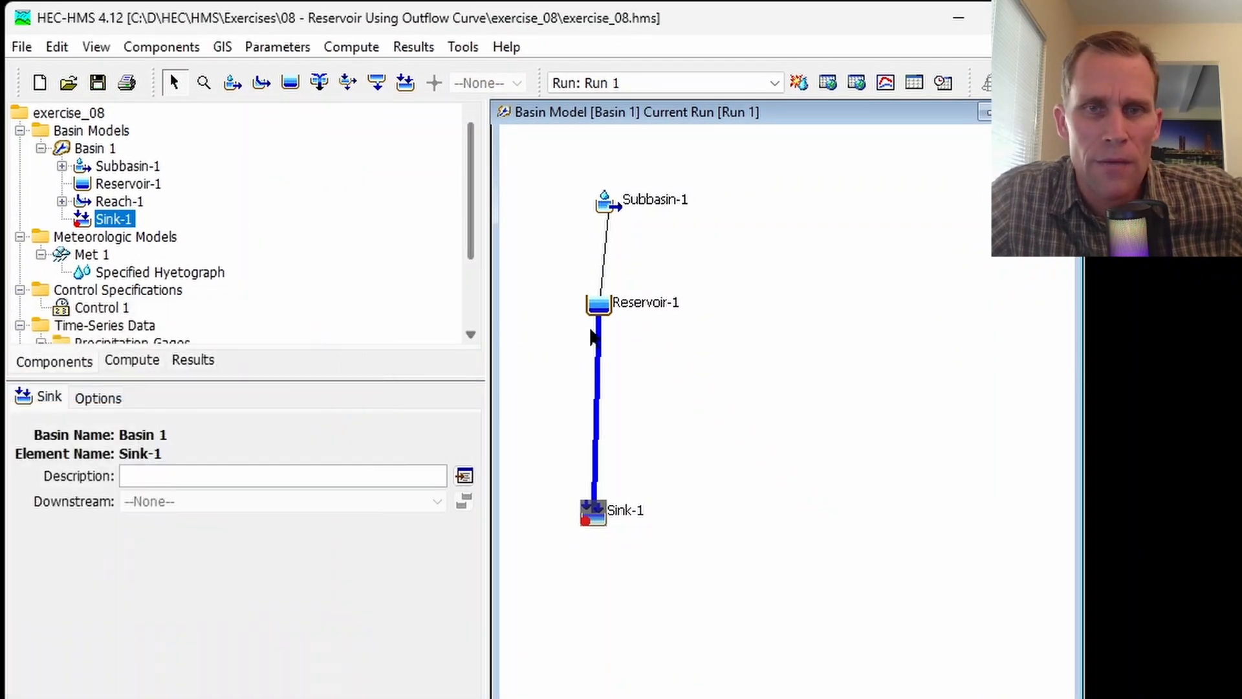
- Open the calibration aids for Sink-1 and set Subbasin-1's constant loss rate to 0.450 in/hr with the slider
right_click(599, 519)
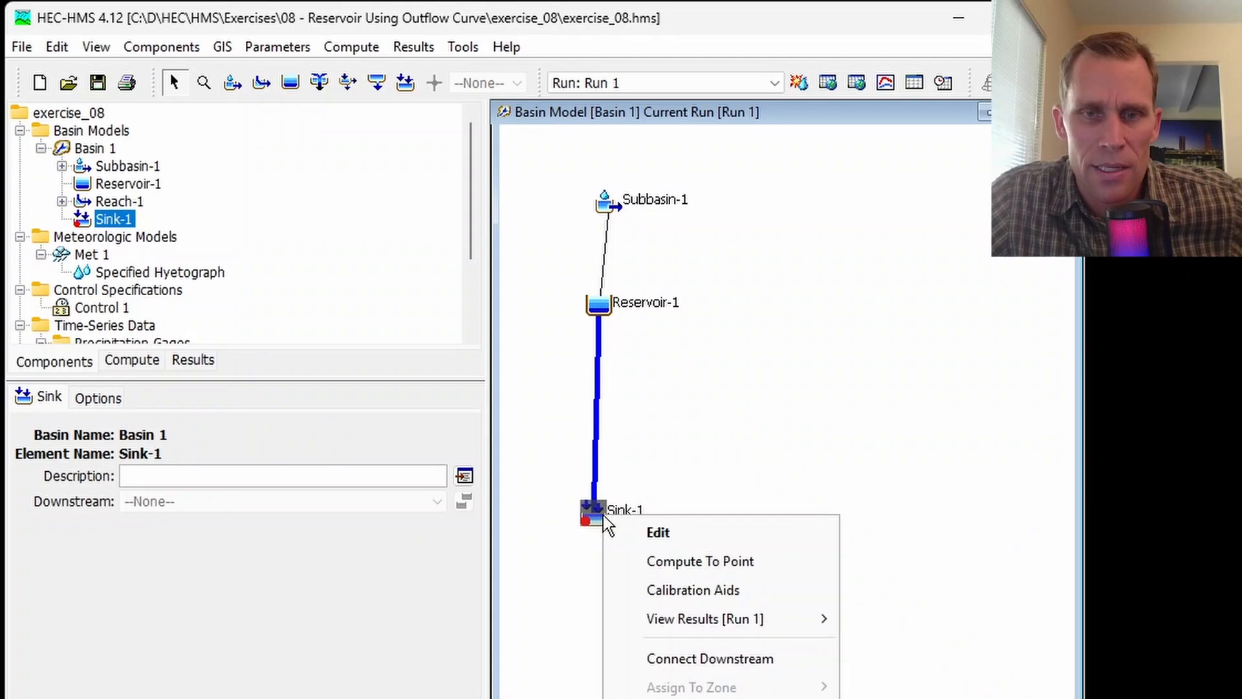
click(666, 589)
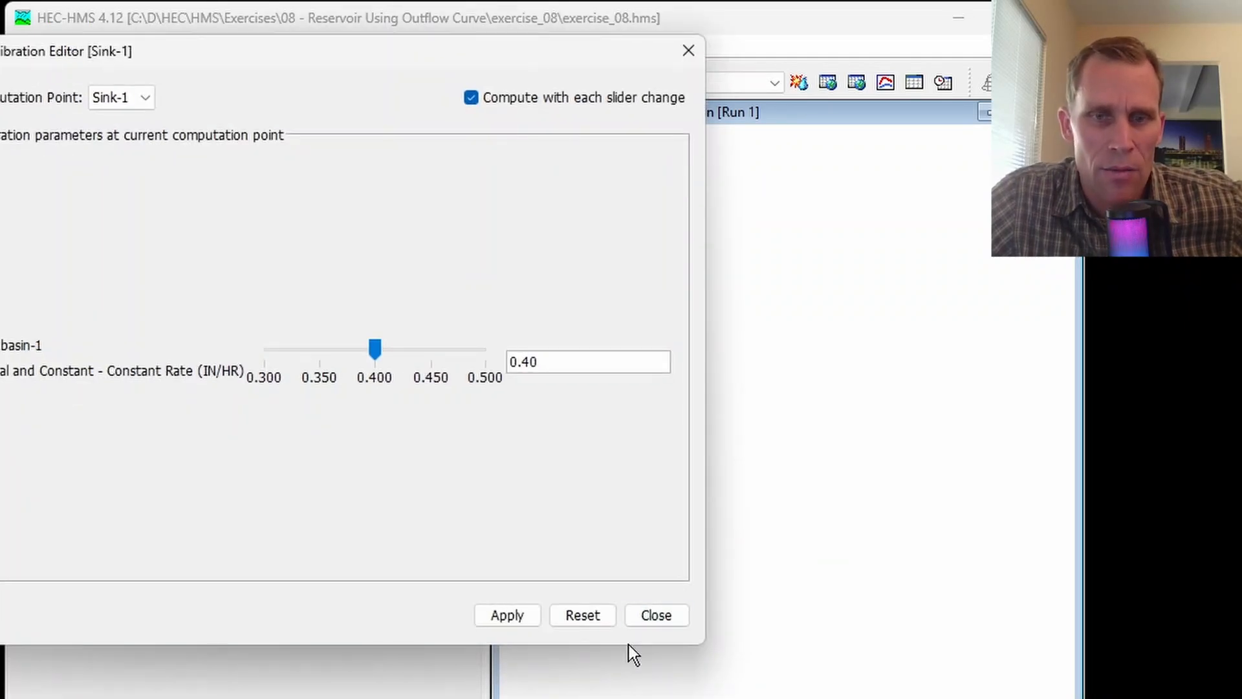
drag(453, 51, 453, 414)
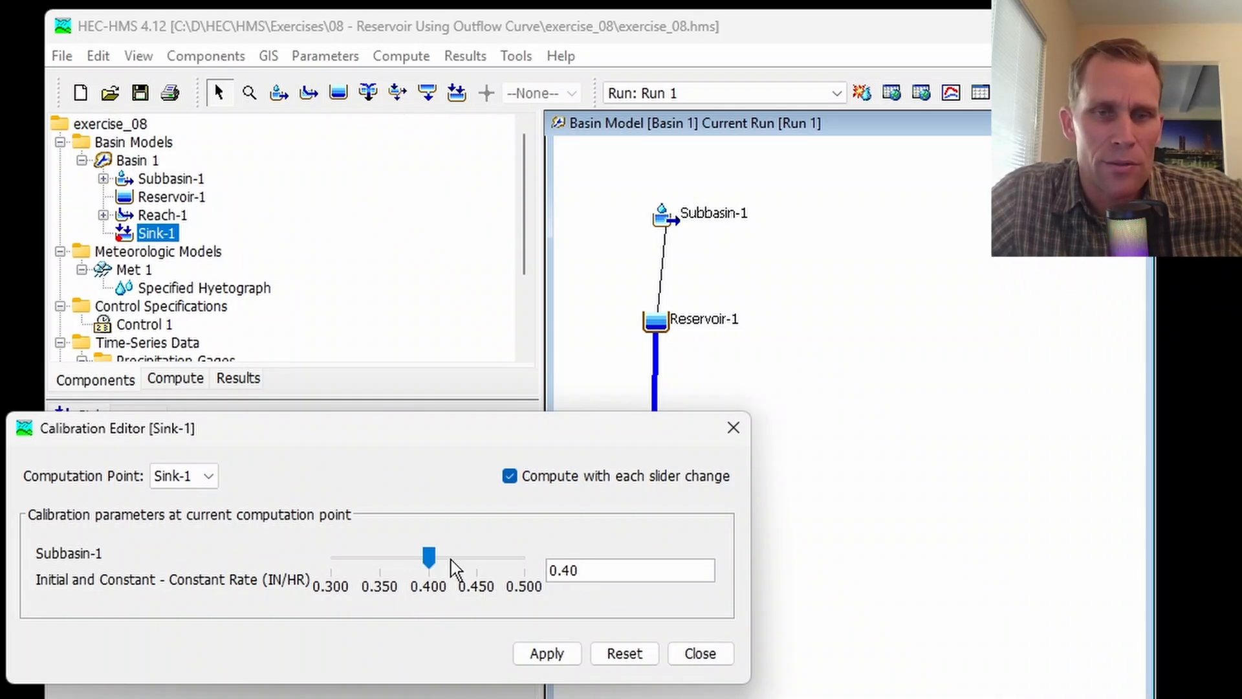
drag(588, 569, 546, 570)
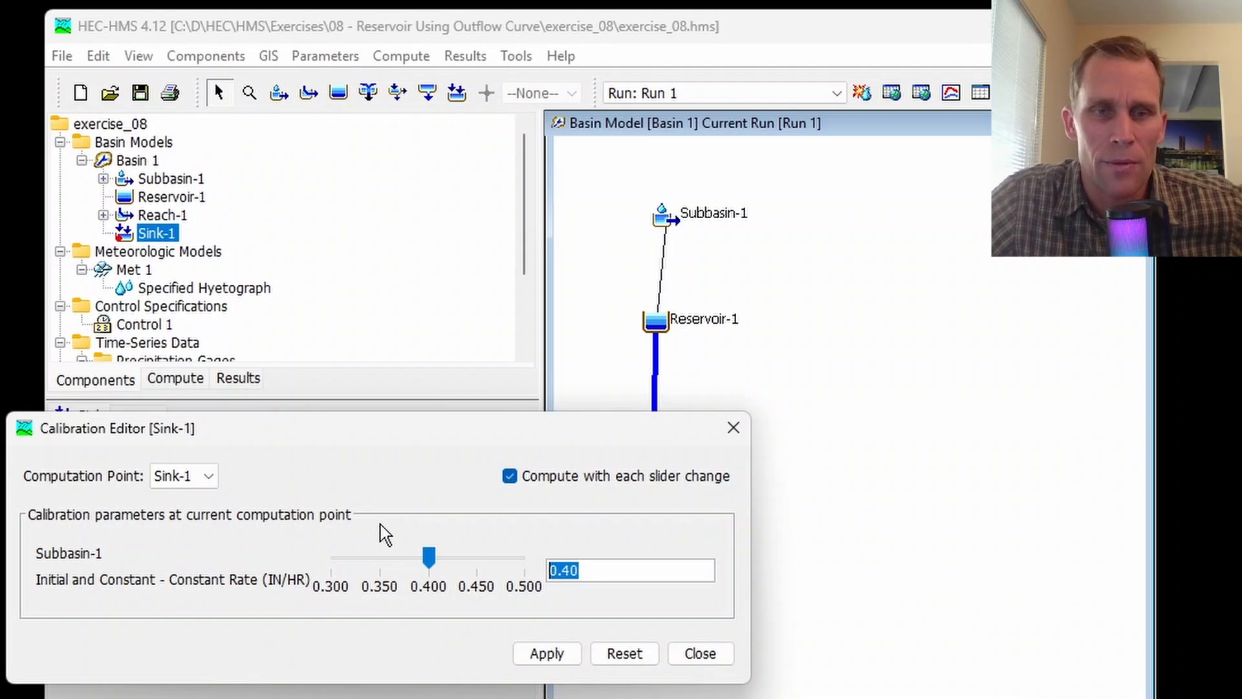
mouse_move(352, 435)
mouse_down()
mouse_move(374, 431)
mouse_move(361, 443)
mouse_up()
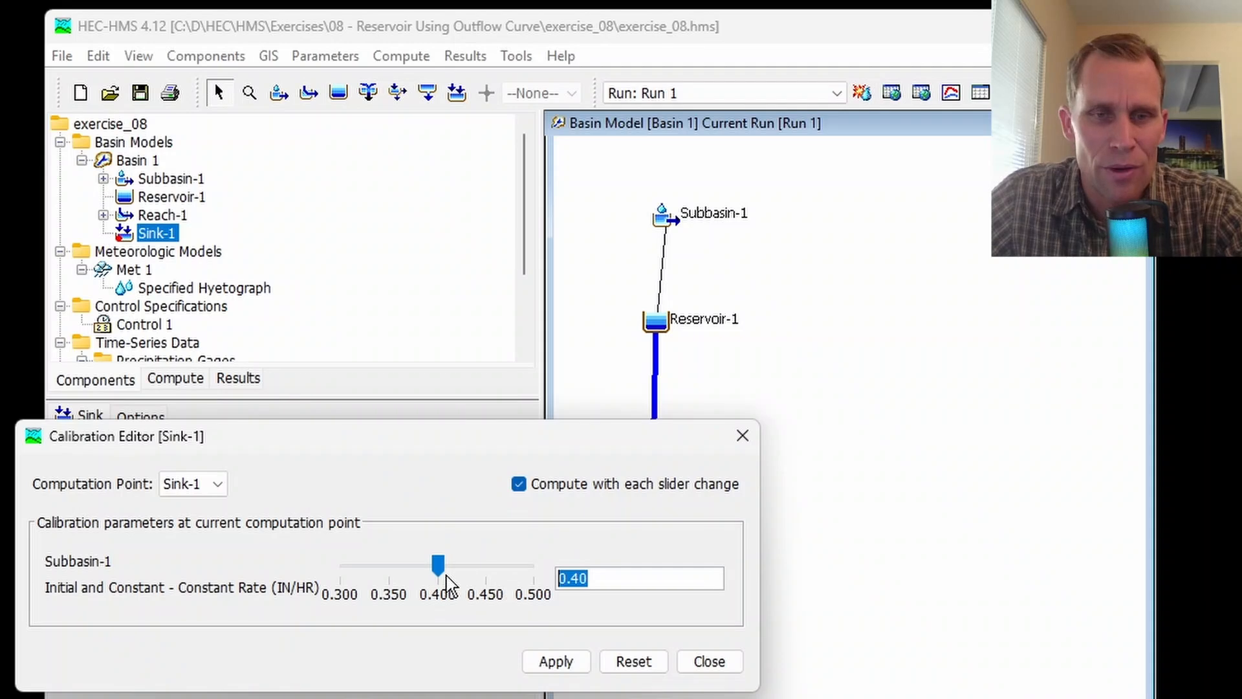
drag(442, 569, 496, 577)
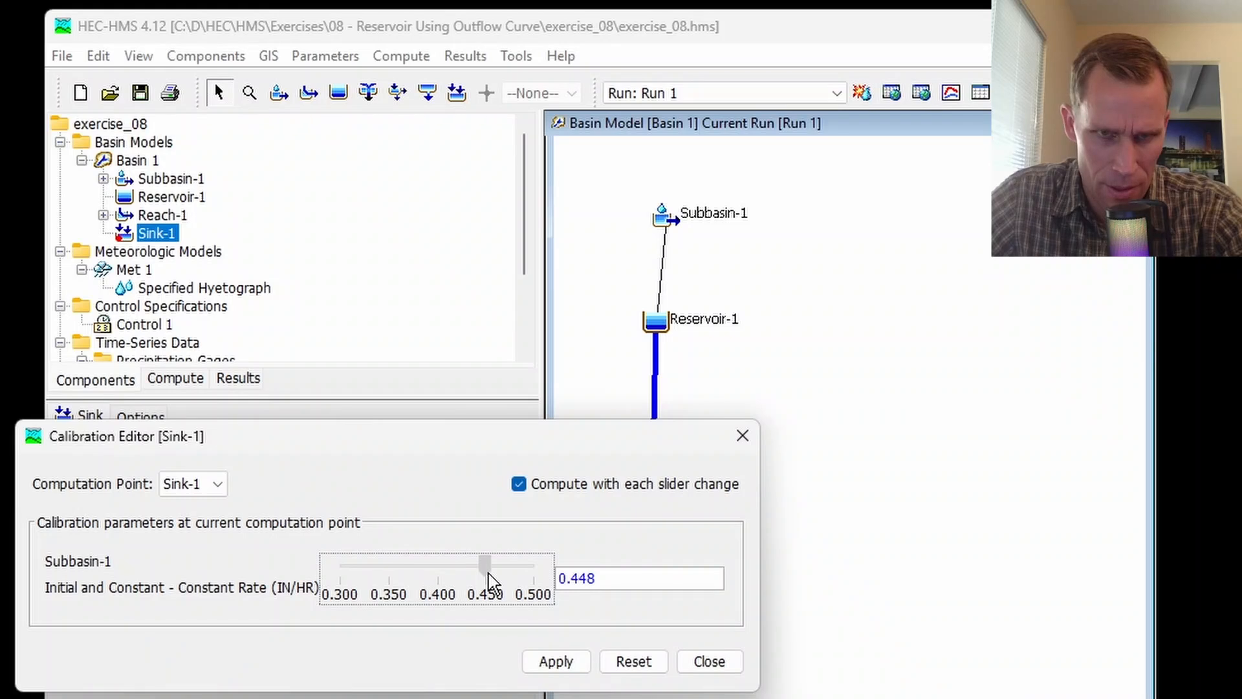
drag(489, 573, 490, 575)
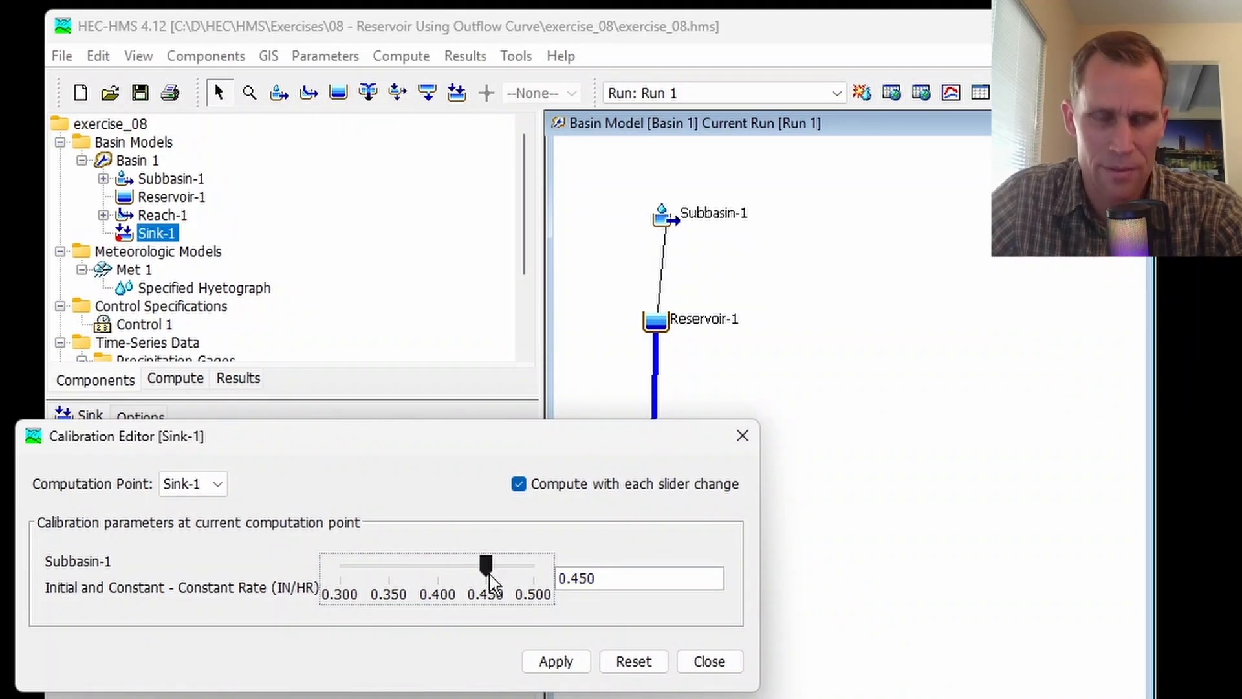
click(622, 582)
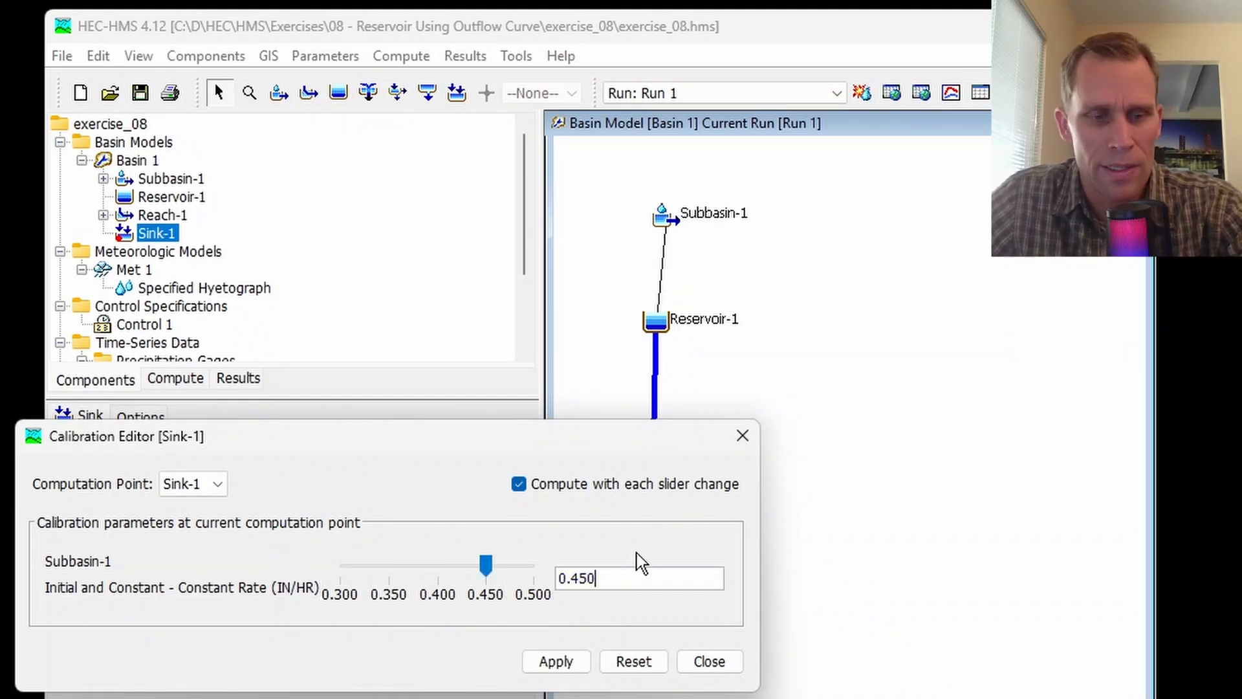
key(Tab)
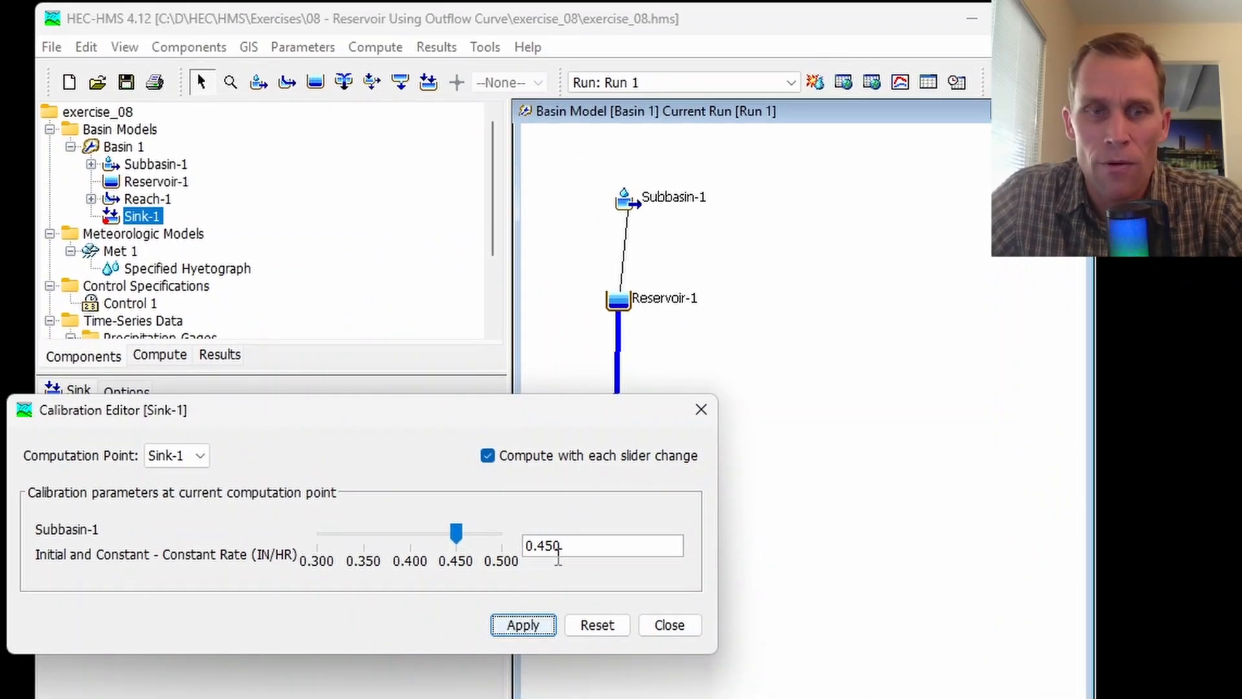
- View the Run 1 summary results table for Reservoir-1 at the 0.450 in/hr constant rate
click(649, 307)
right_click(652, 305)
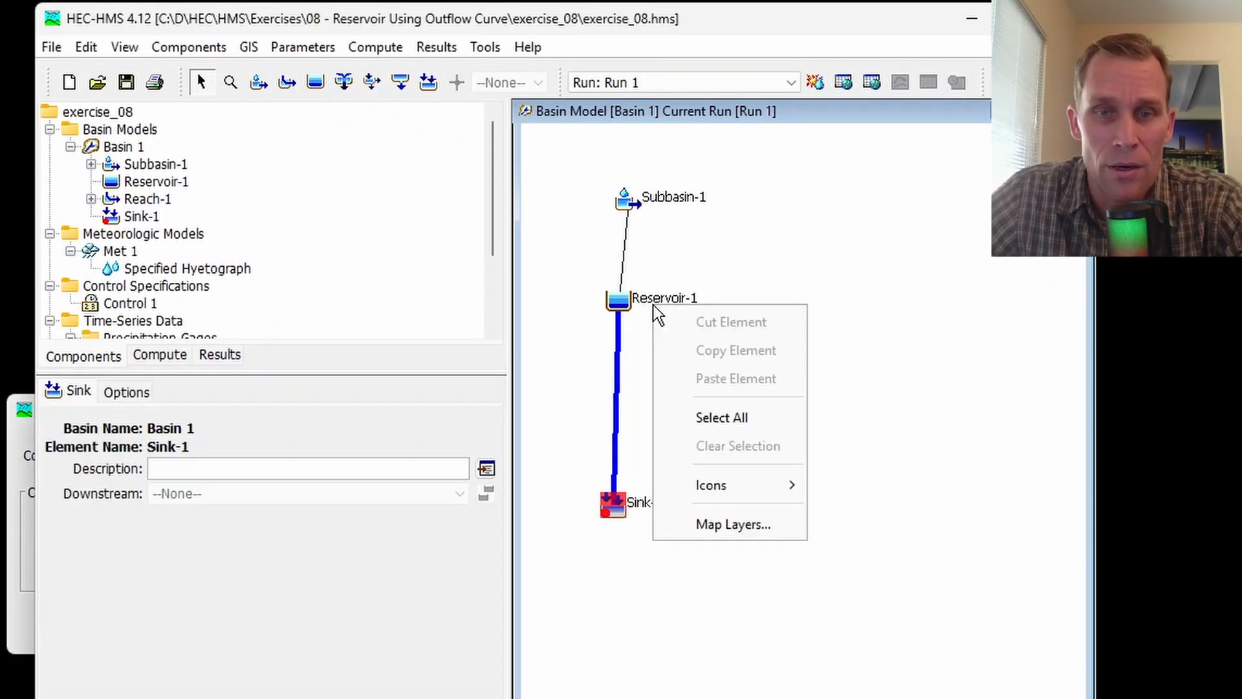
click(618, 301)
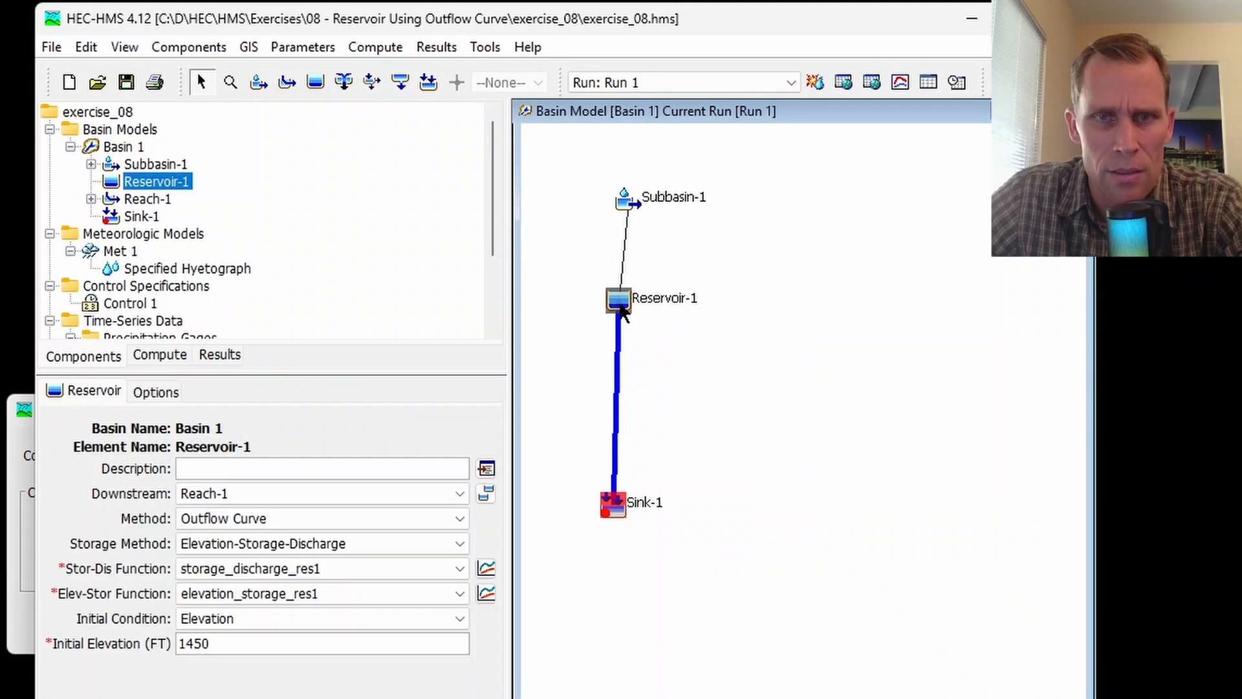
right_click(622, 302)
mouse_move(701, 408)
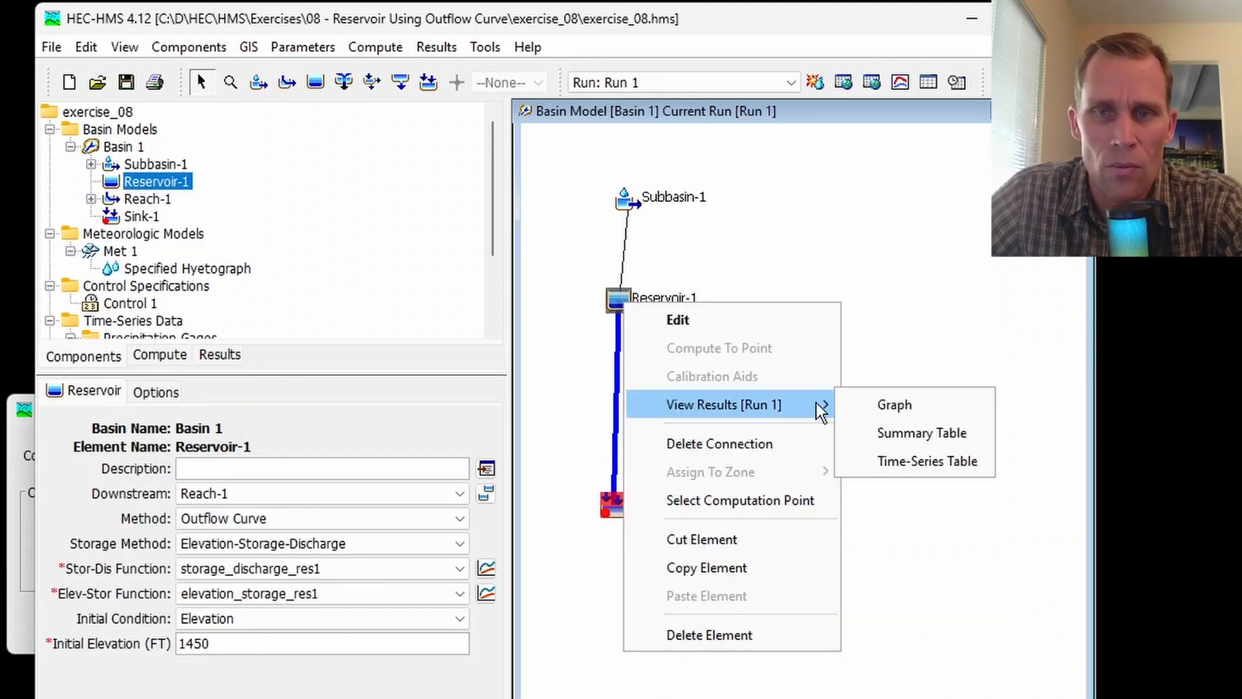
click(902, 446)
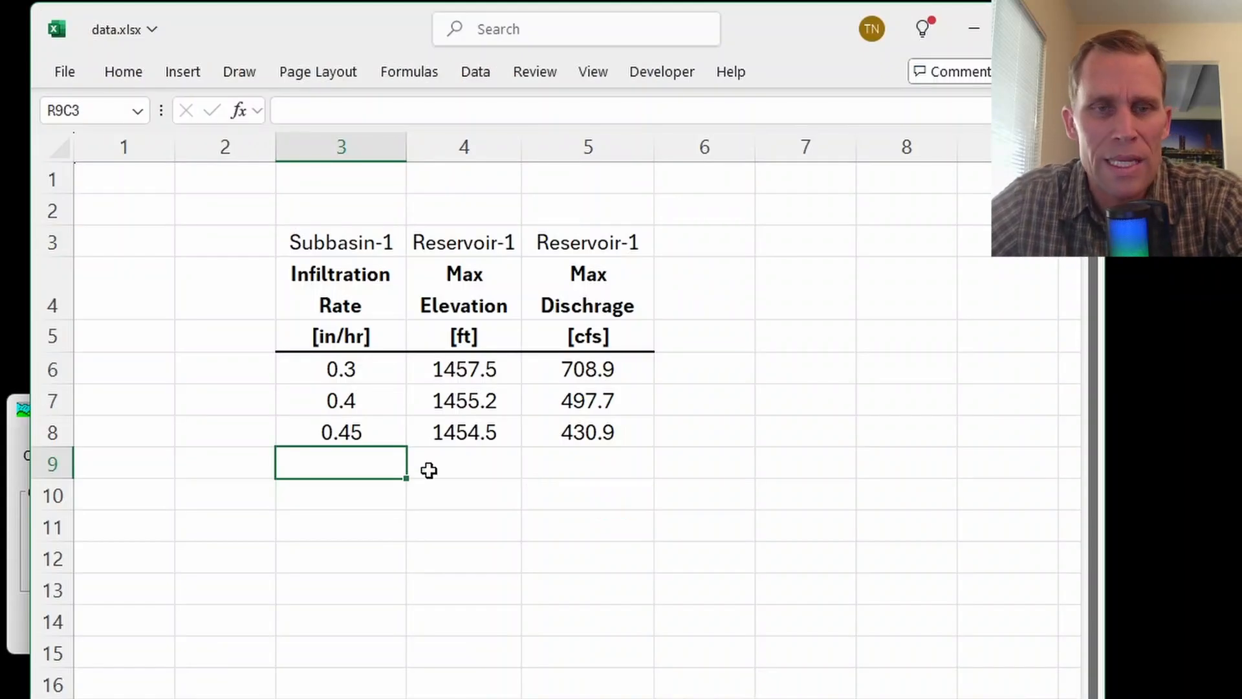
- Enter 0.42 as the trial infiltration rate in row 9 of the data.xlsx table and save the workbook
click(363, 413)
click(366, 433)
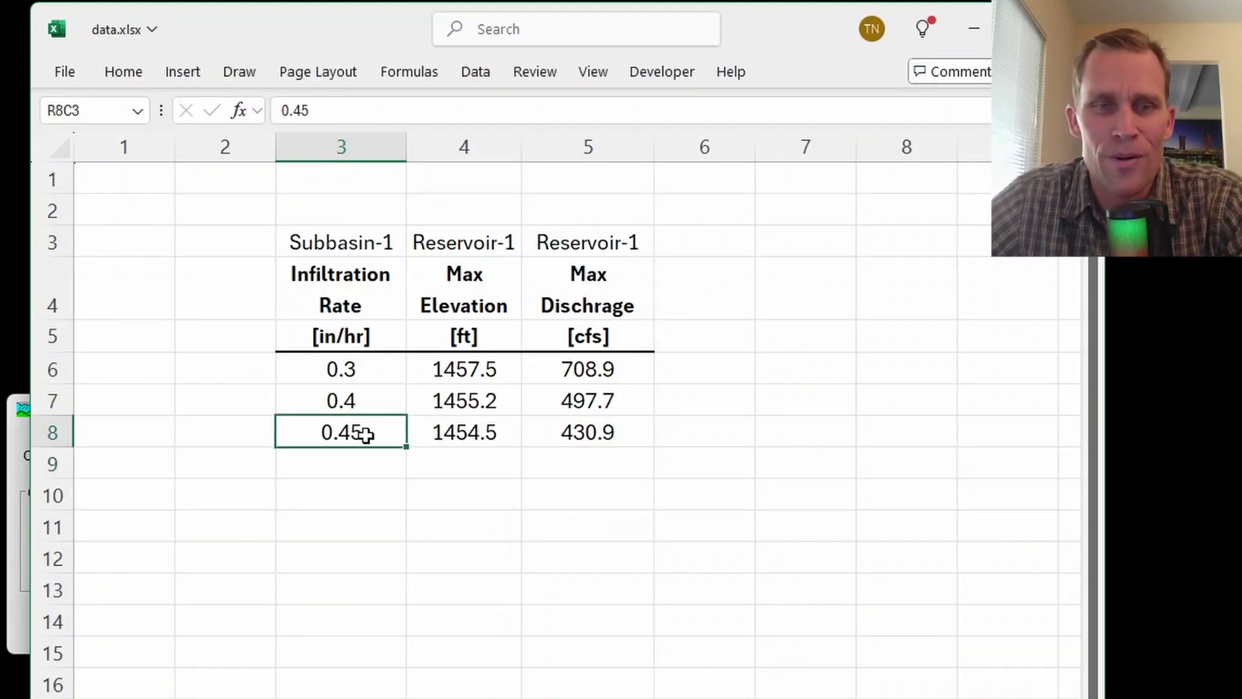
key(Down)
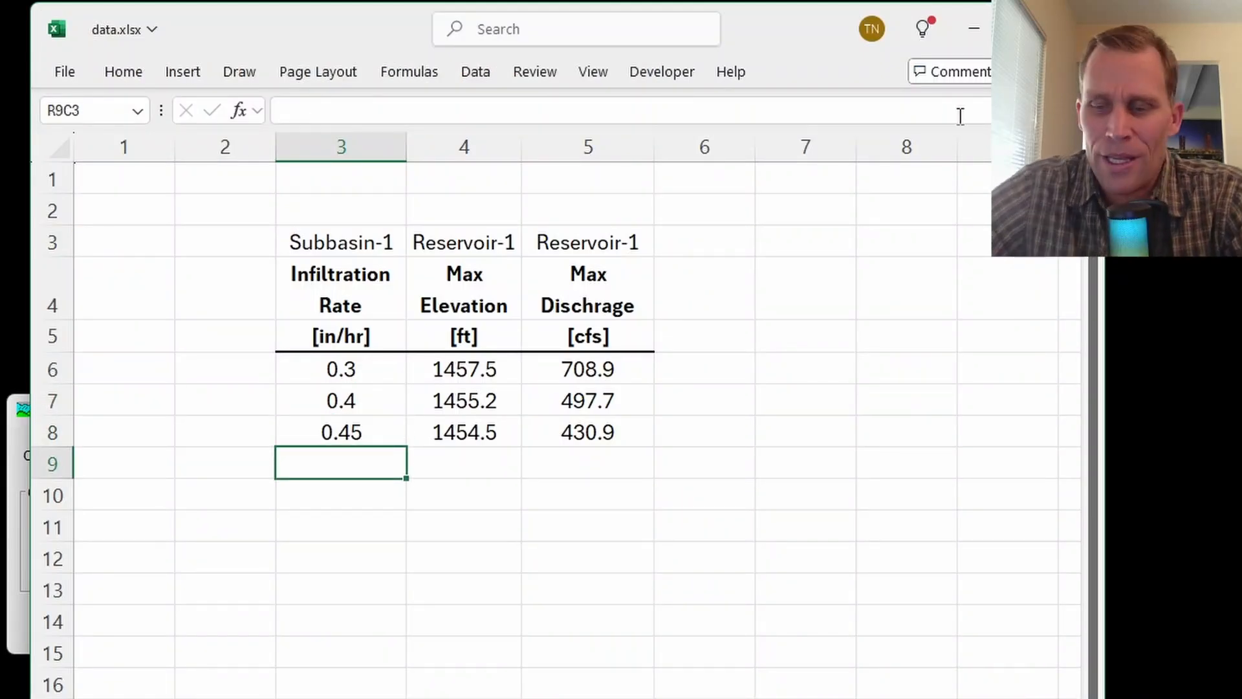
text(0.)
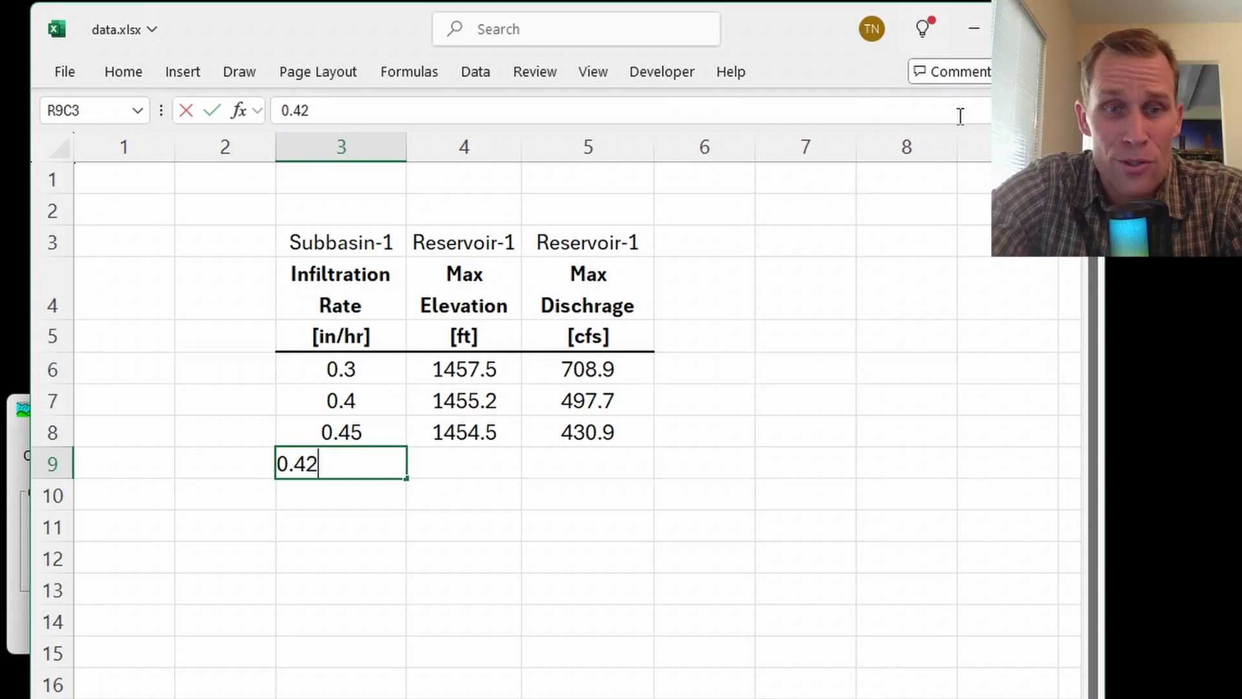
text(42)
key(Up)
key(Down)
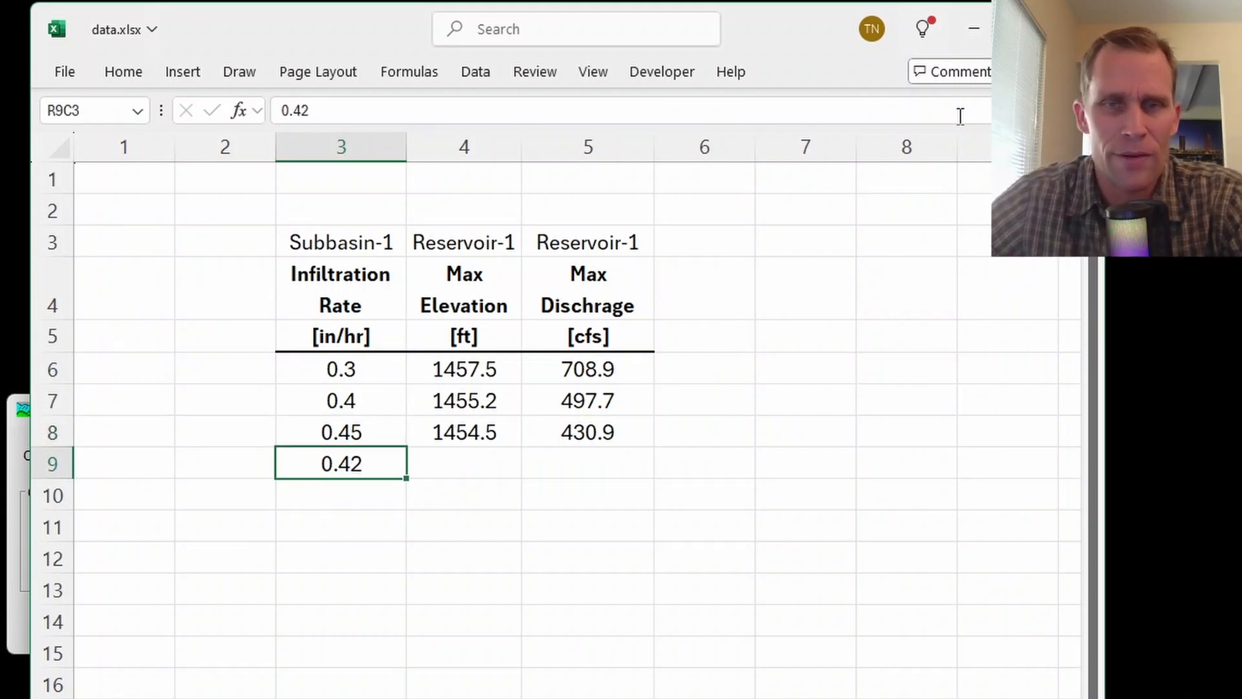
key(ctrl+s)
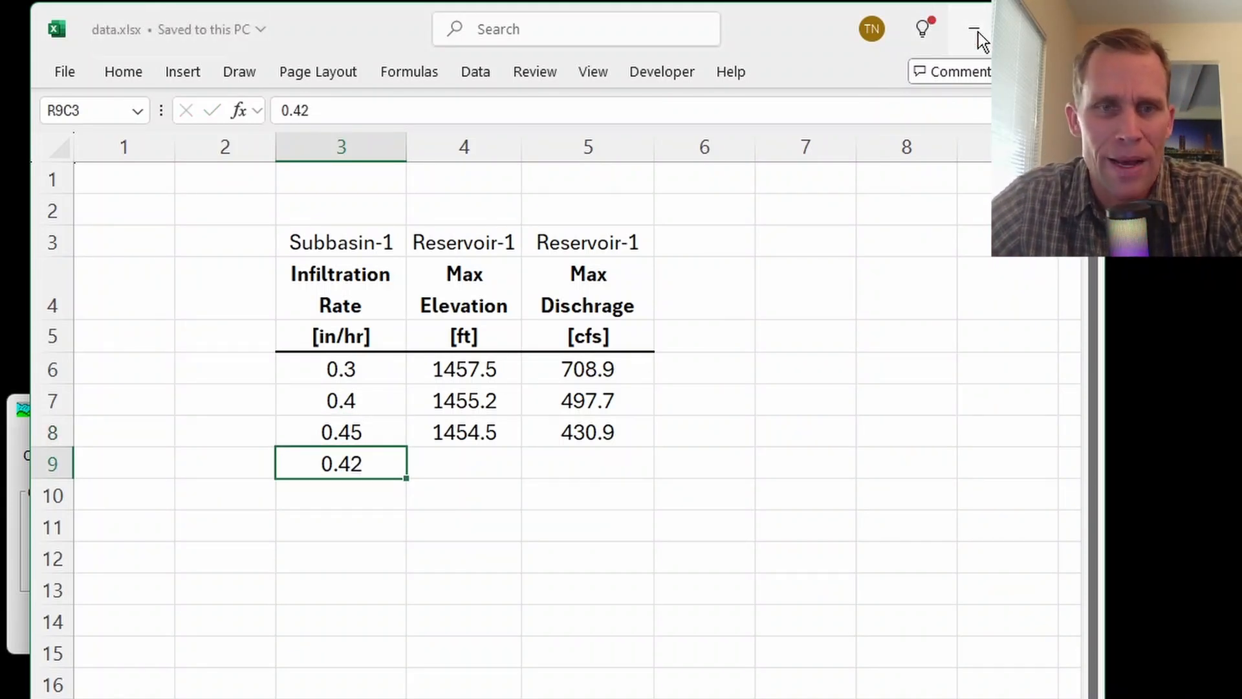
- Switch back to HEC-HMS and set Subbasin-1's constant rate to 0.42 in/hr in the Sink-1 Calibration Editor
click(974, 28)
click(589, 20)
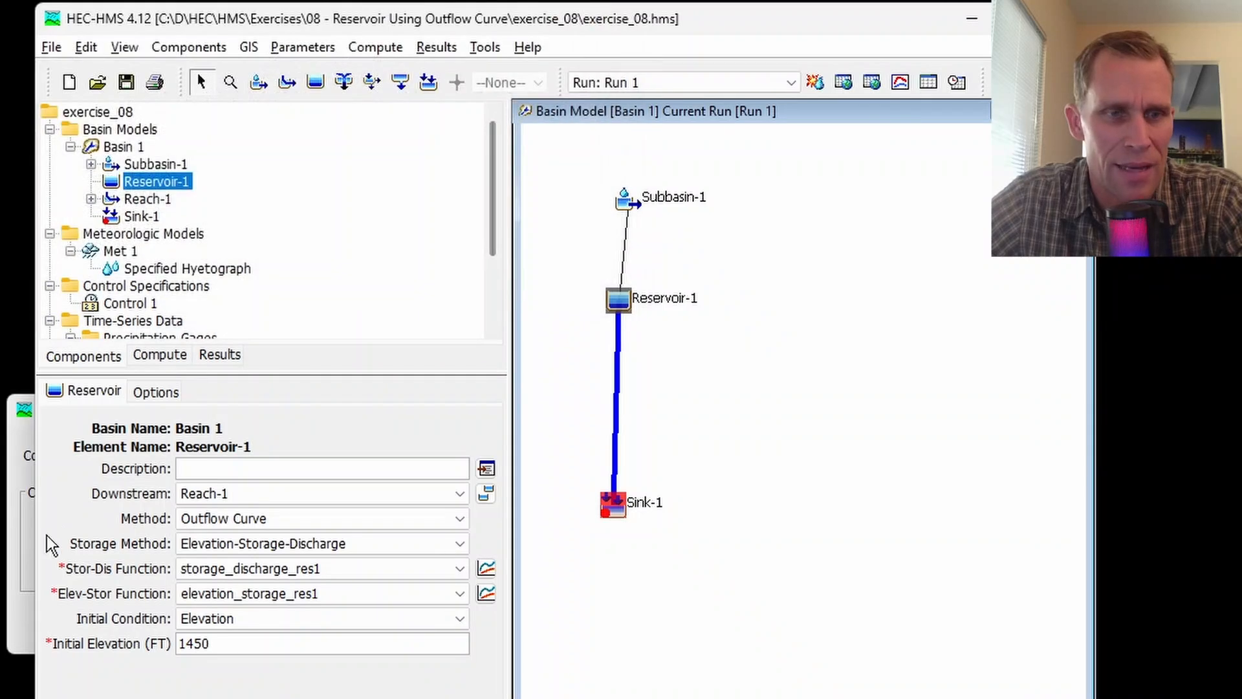
click(26, 554)
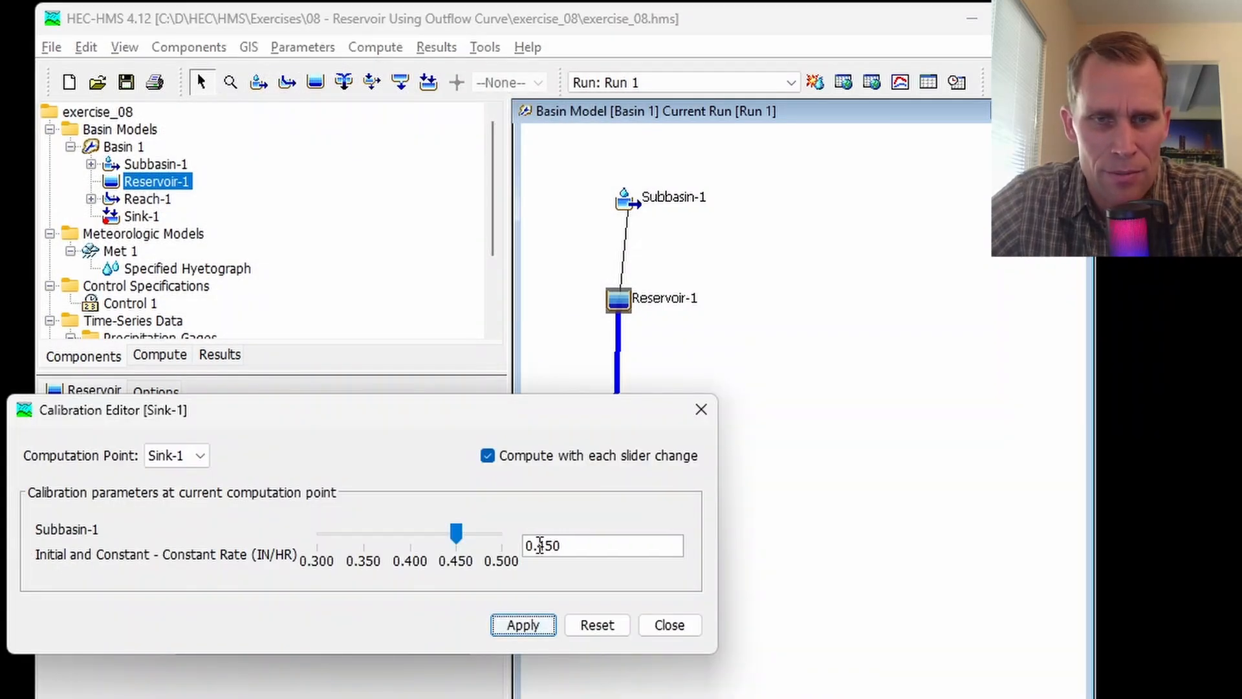
drag(540, 546, 570, 545)
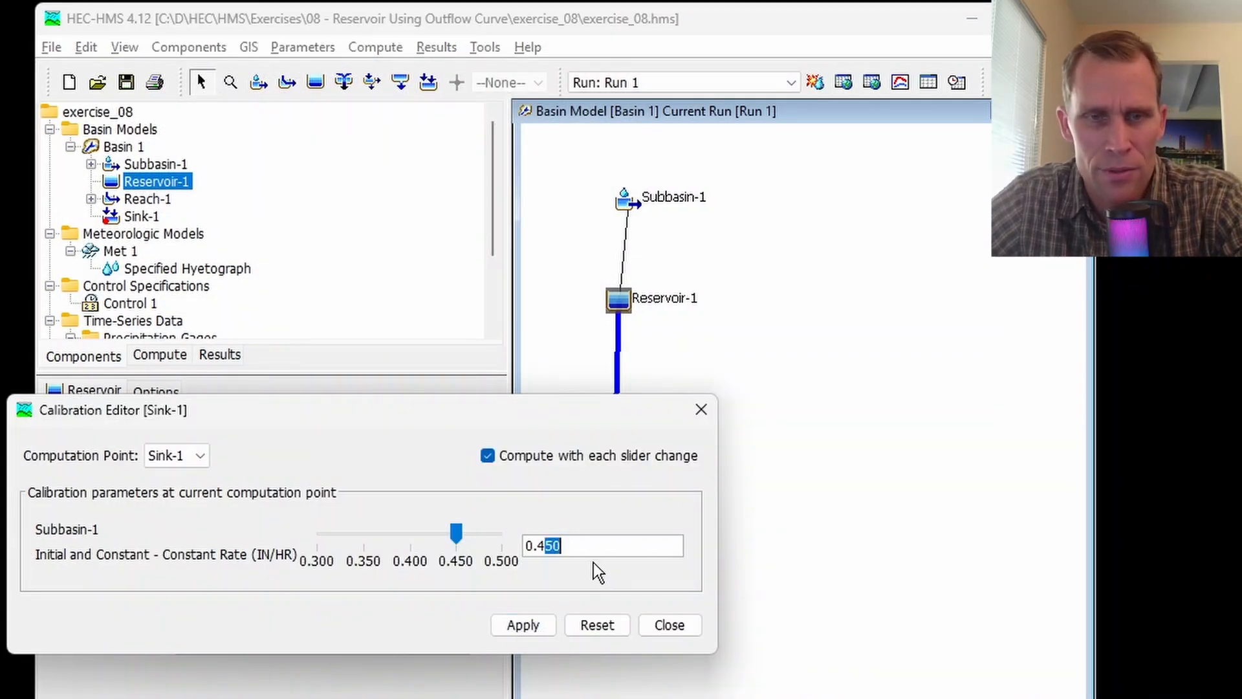
text(2)
key(Tab)
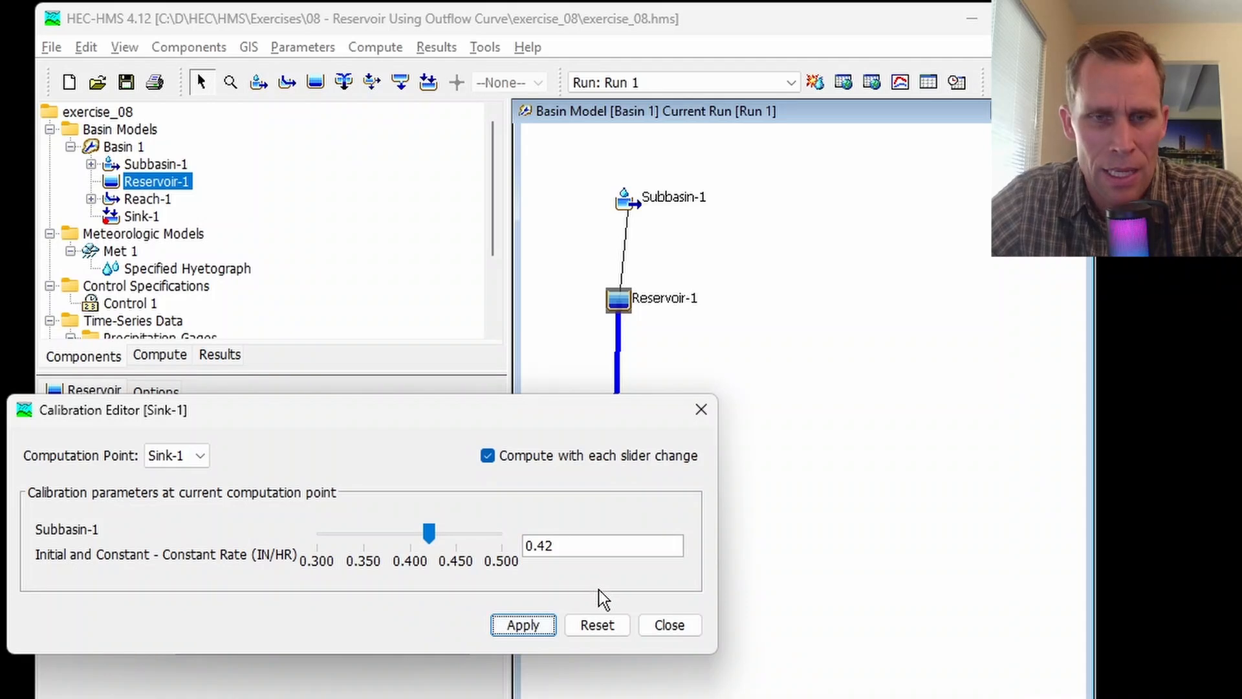
- View the Run 1 summary results table for Reservoir-1 at the 0.42 in/hr rate
click(620, 312)
right_click(624, 301)
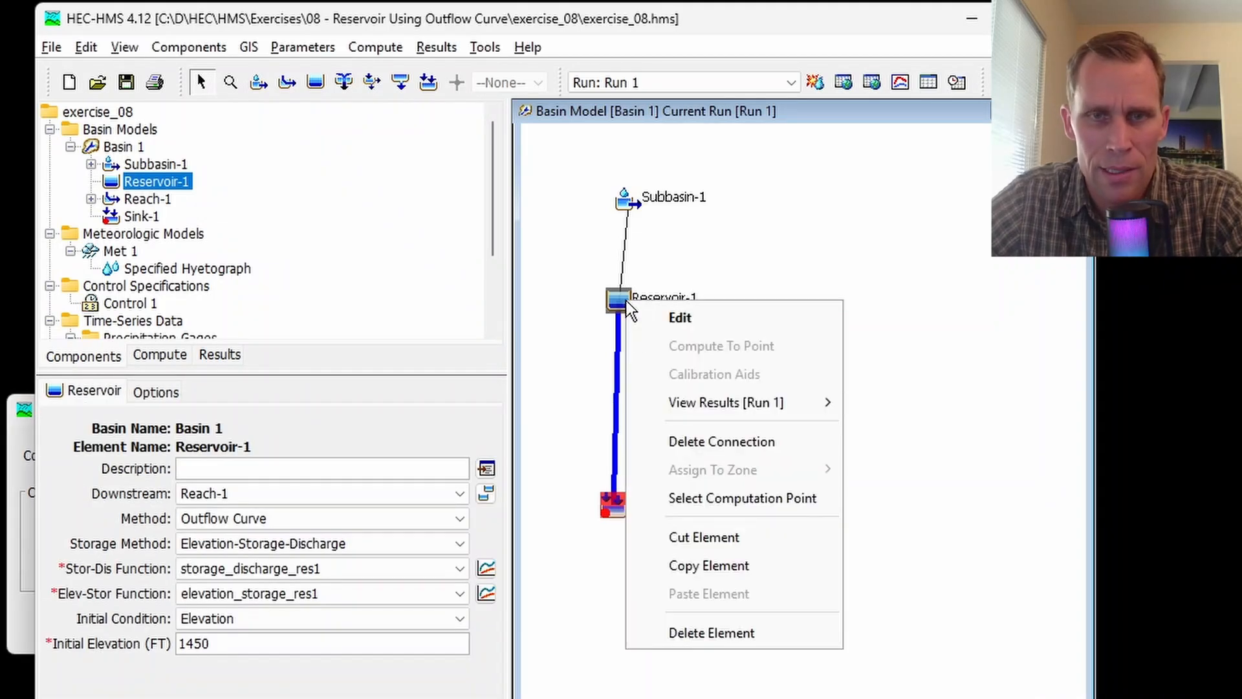
mouse_move(776, 408)
click(892, 431)
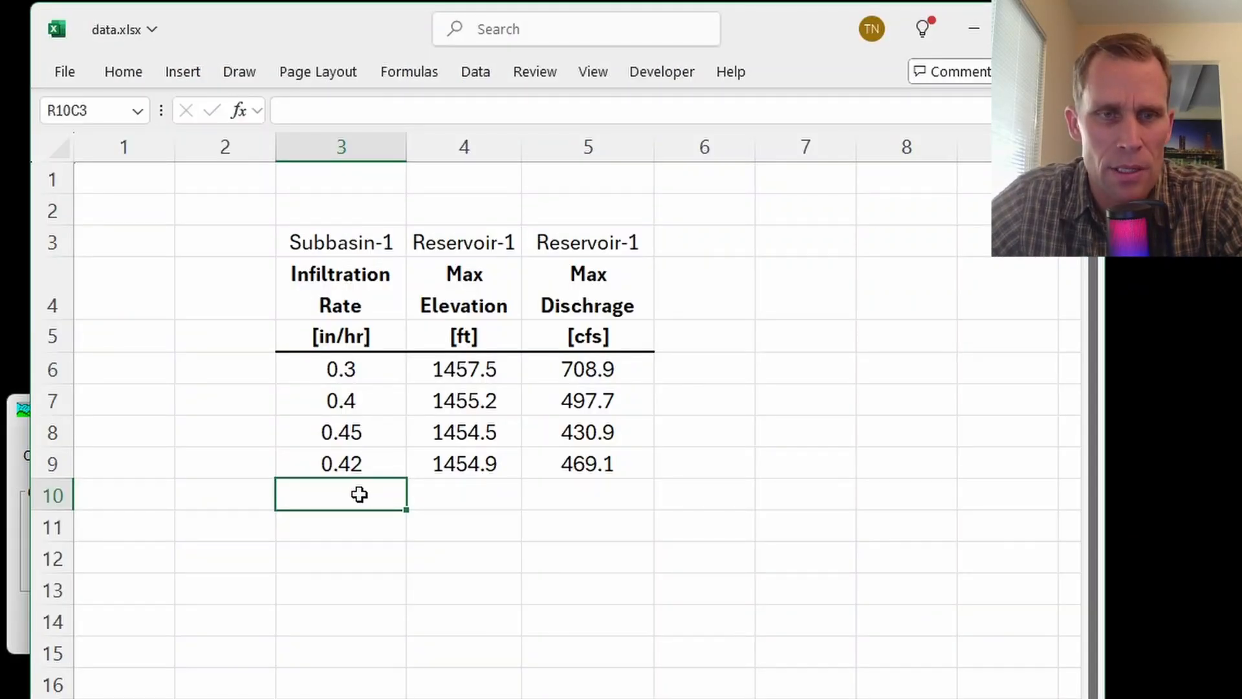
- Enter 0.41 as the infiltration rate in row 10 of the Excel table and set Subbasin-1's constant rate to 0.41 in HEC-HMS
text(0.41)
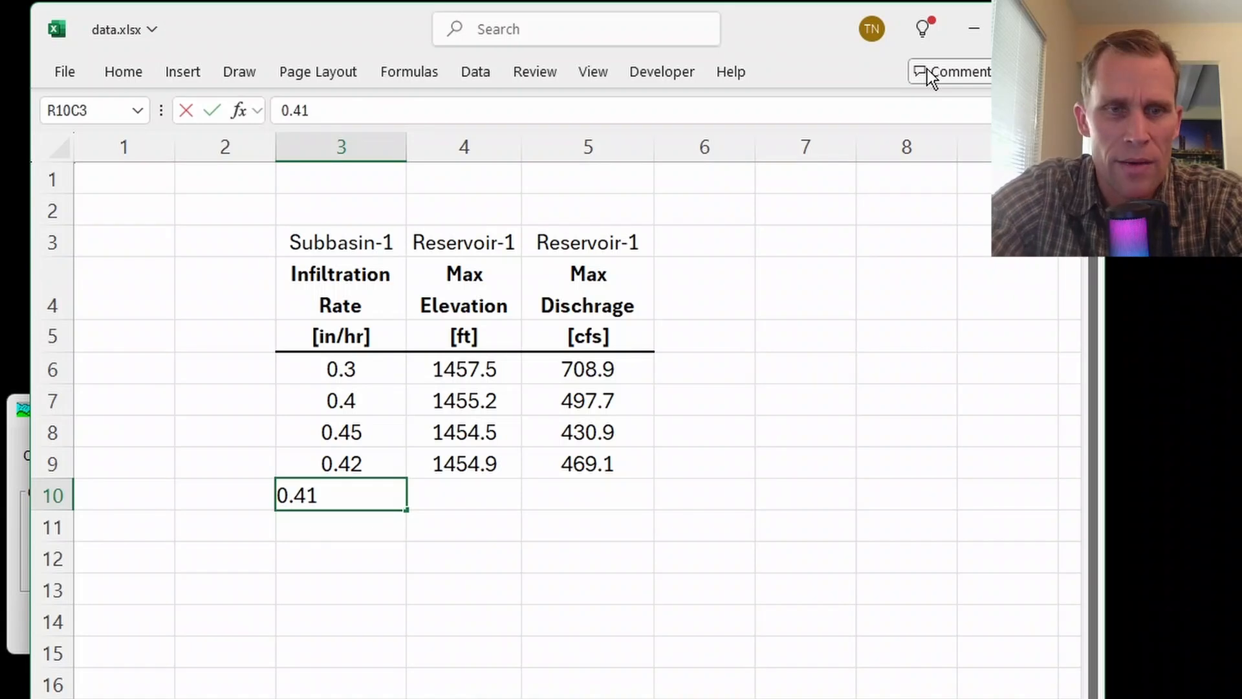
key(Tab)
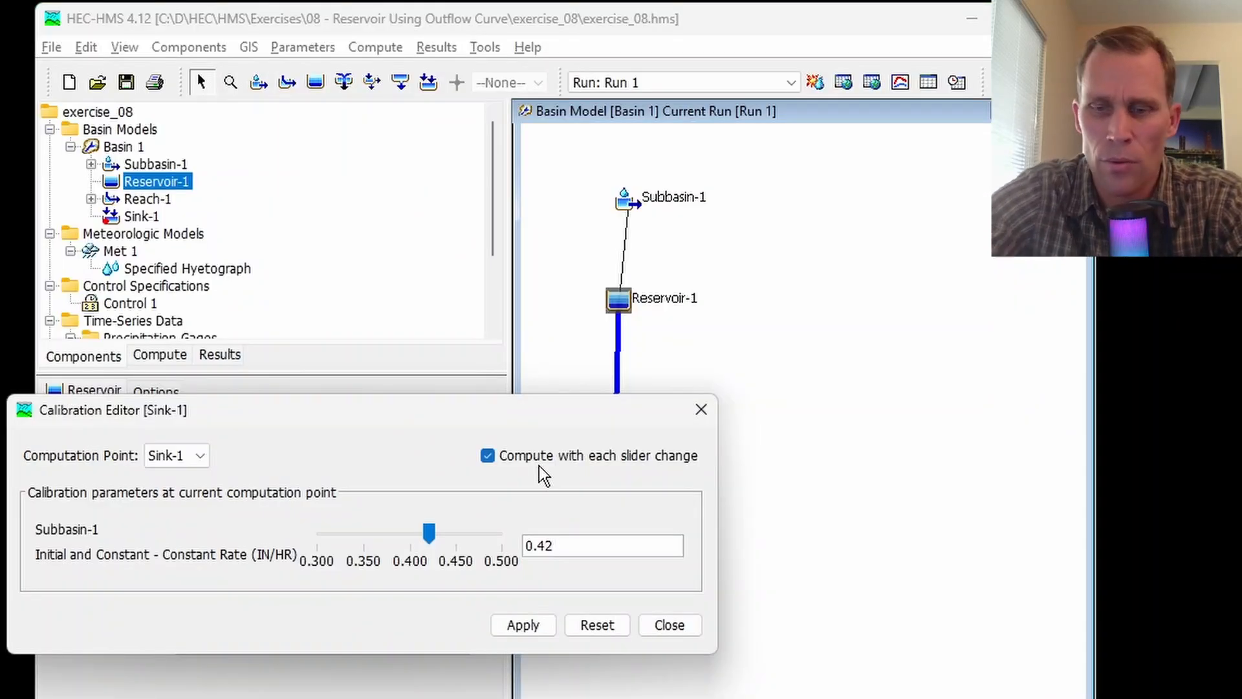
key(BackSpace)
text(1)
key(Tab)
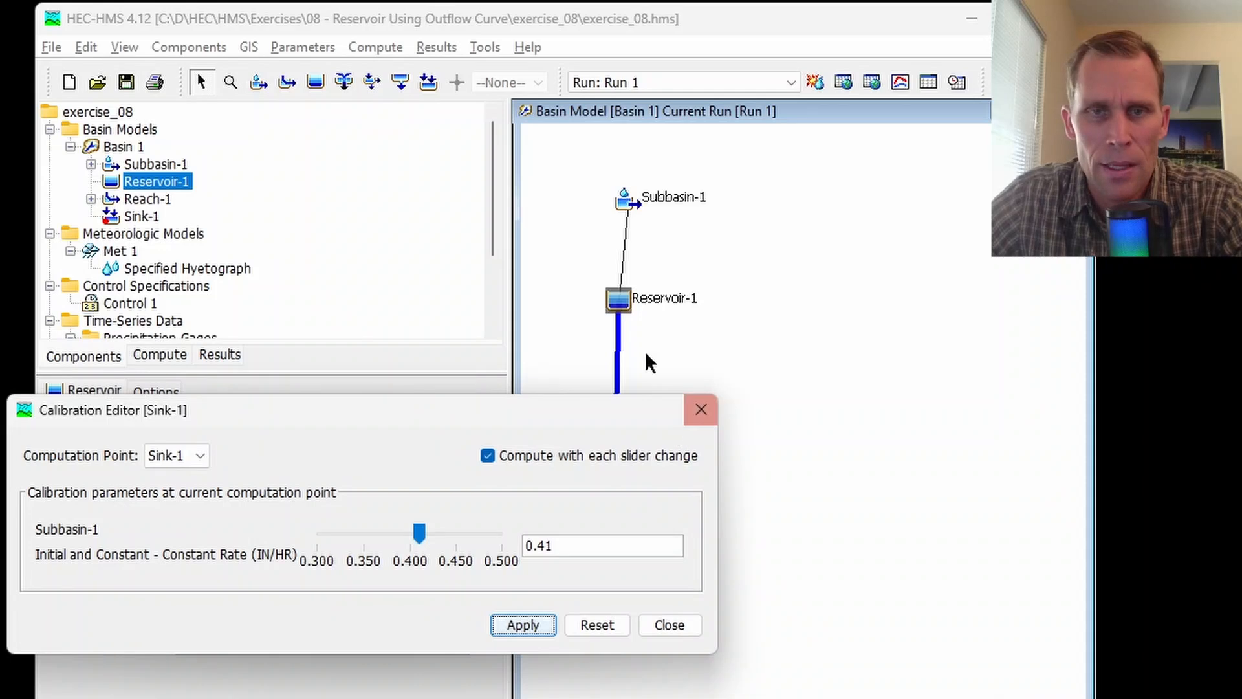
- Turn off computing with each slider change in the Calibration Editor and apply the 0.41 in/hr constant rate
right_click(623, 310)
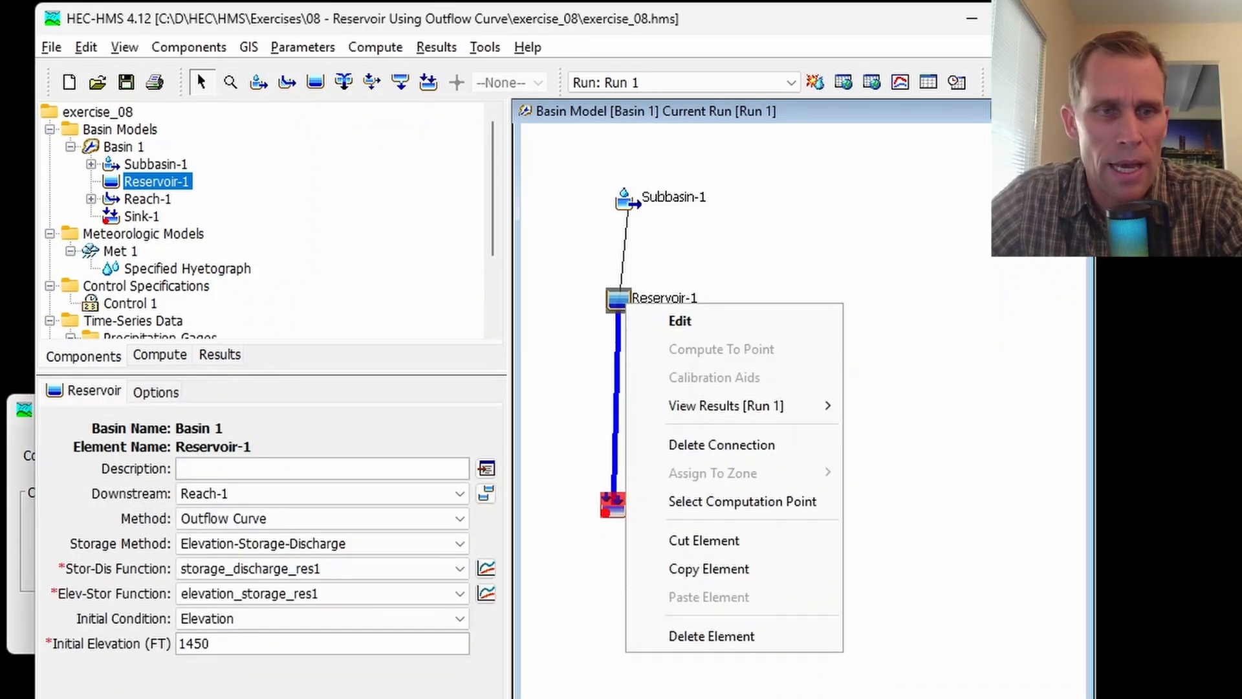
click(16, 527)
click(488, 457)
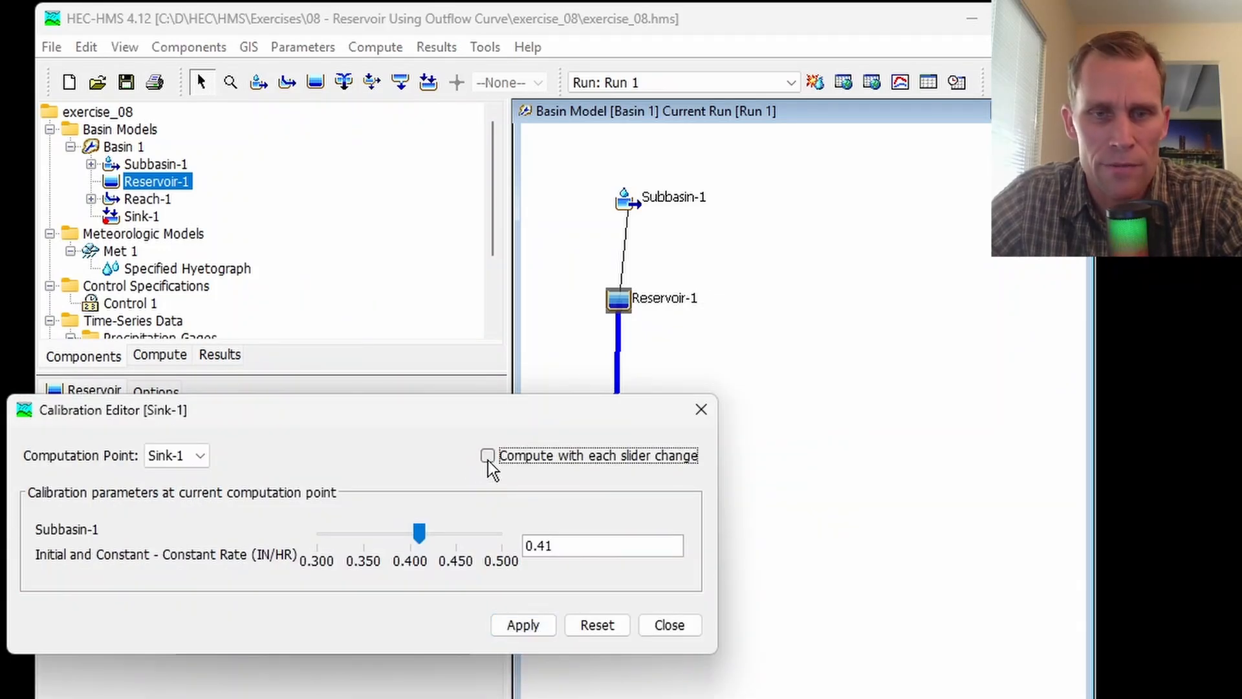
click(530, 627)
- View the Run 1 summary results table for Reservoir-1 at the 0.41 in/hr rate
right_click(623, 310)
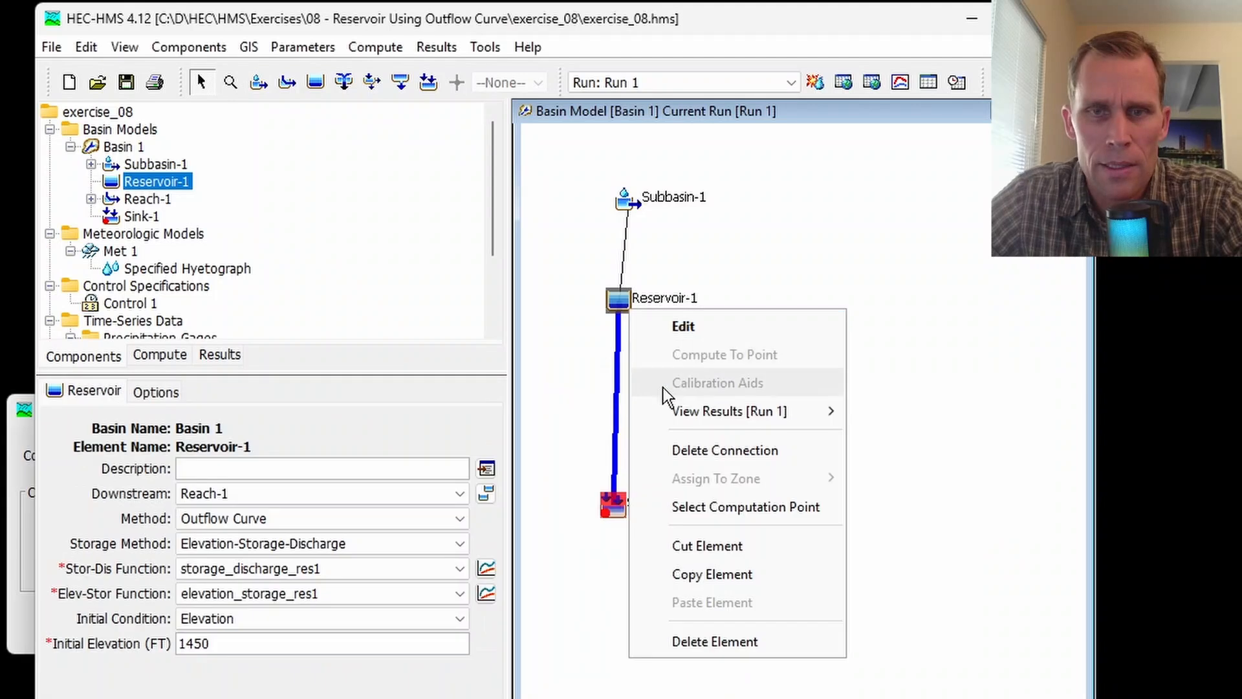
mouse_move(726, 407)
click(899, 438)
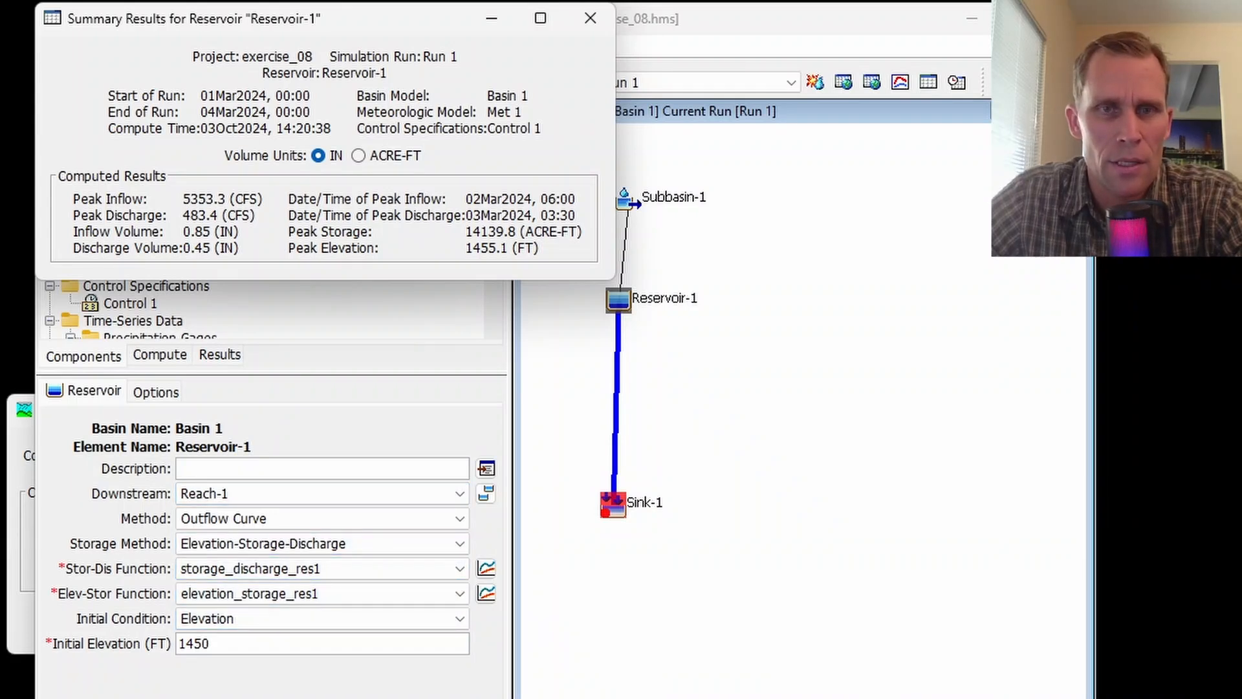
- Switch to Excel and record a max elevation of 1455.1 ft and a max discharge of 483.4 cfs in row 10
key(alt+Tab)
text(14)
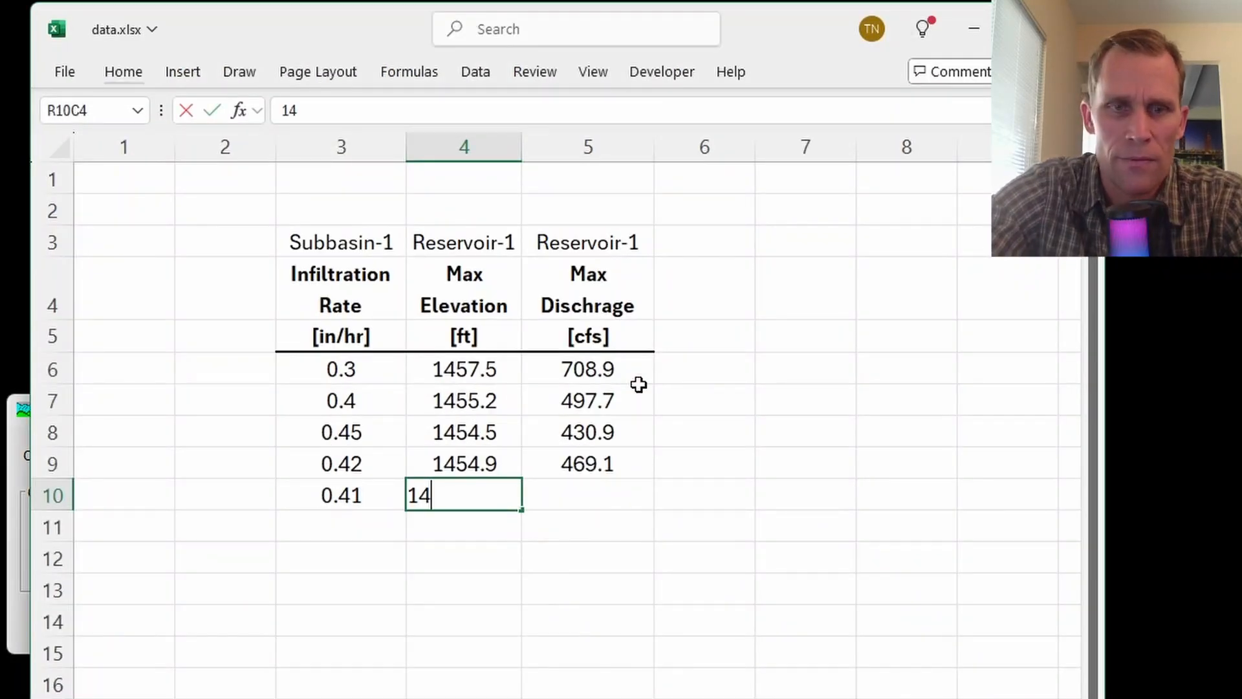
text(55.1)
key(Tab)
text(483.4)
key(Tab)
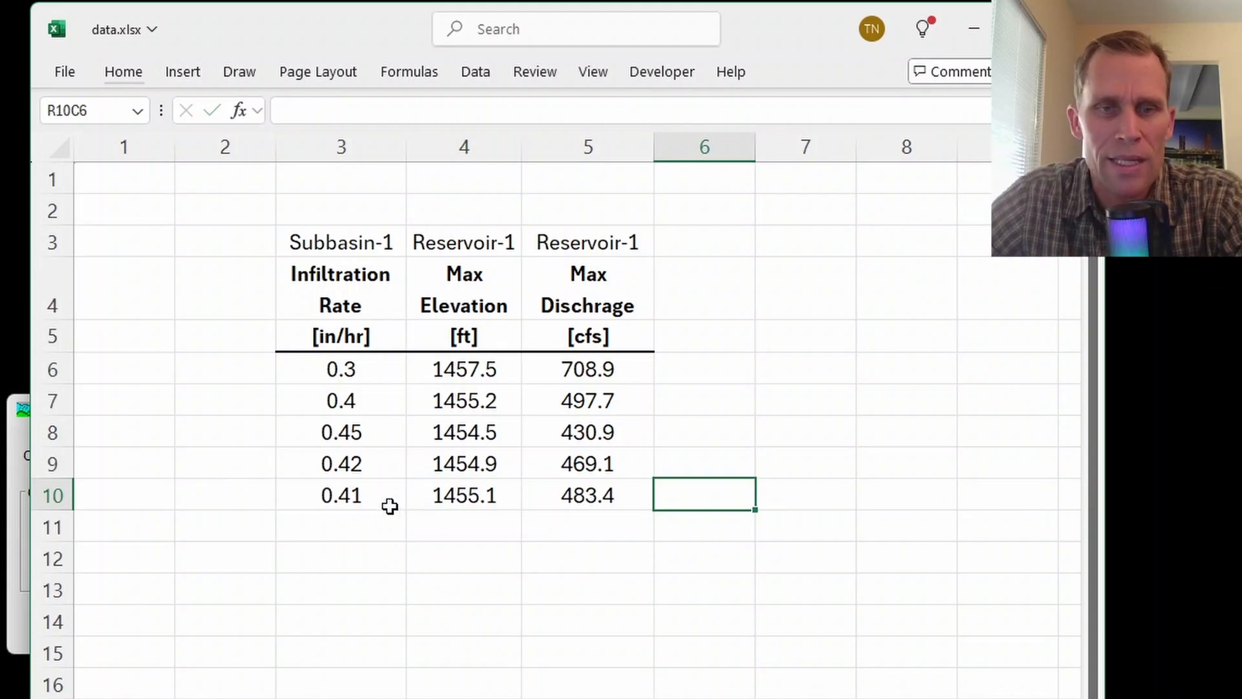
- Compare the 0.42 and 0.41 in/hr rows against the 1,455-foot limit, and switch back to HEC-HMS
drag(338, 460, 569, 495)
click(371, 497)
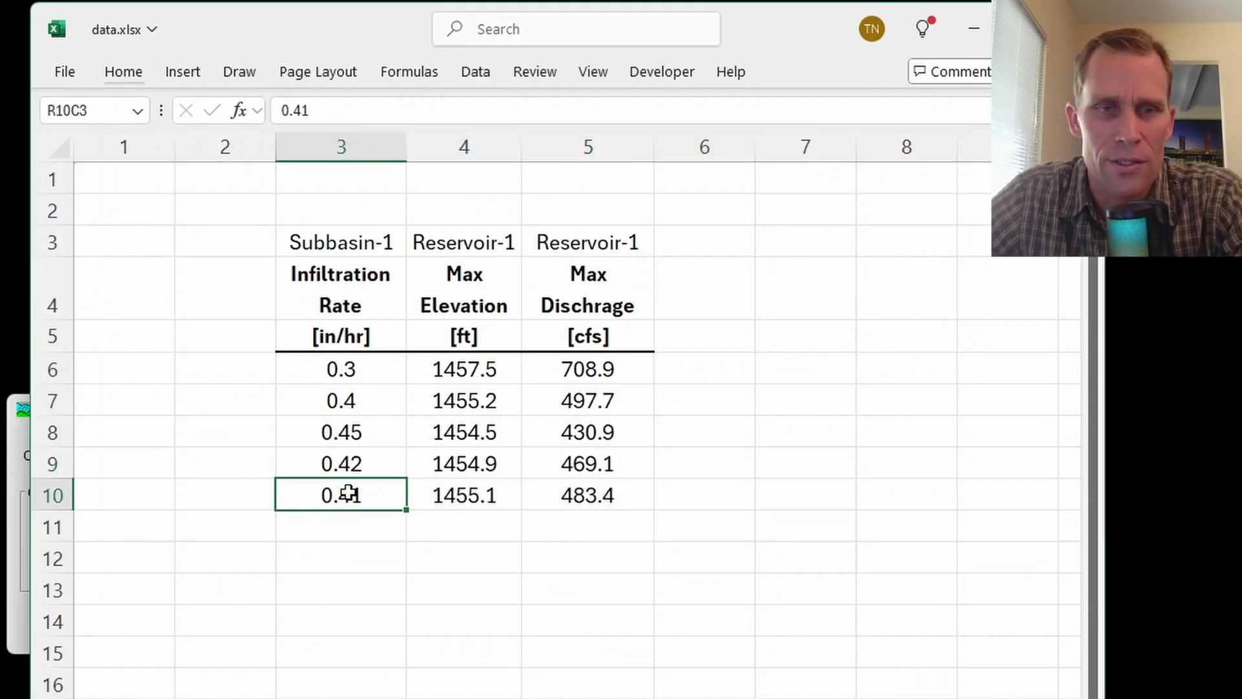
click(339, 466)
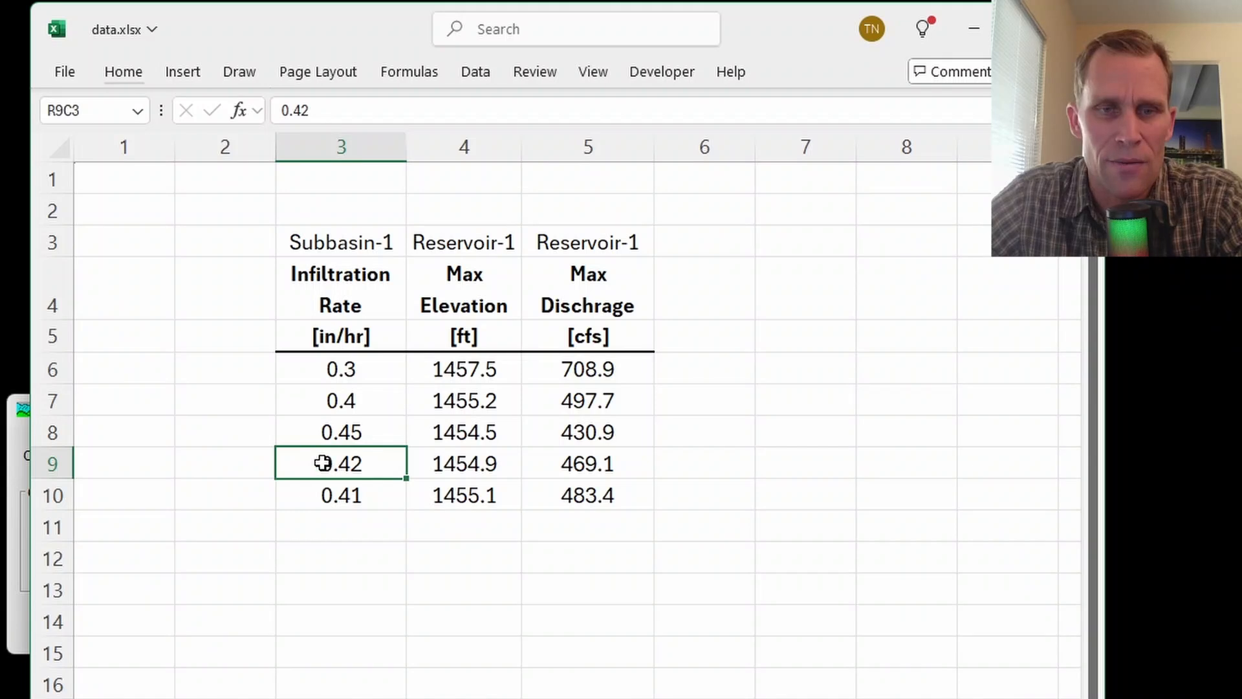
drag(323, 463, 591, 466)
click(377, 465)
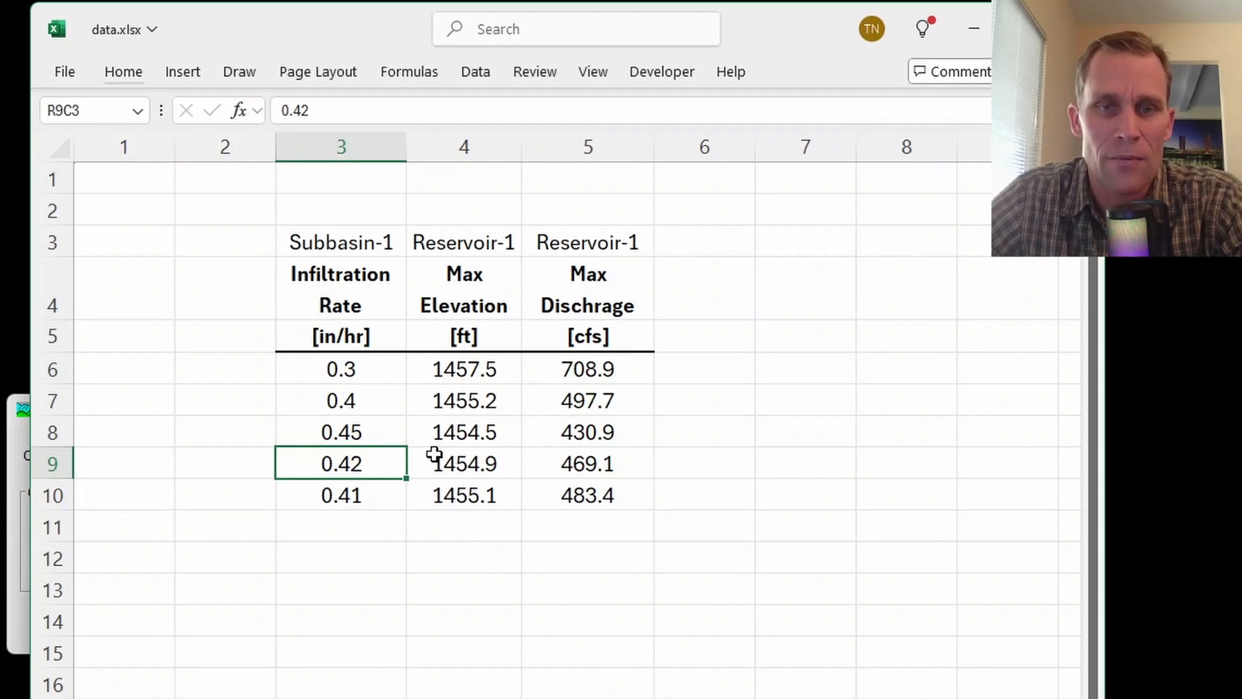
click(464, 463)
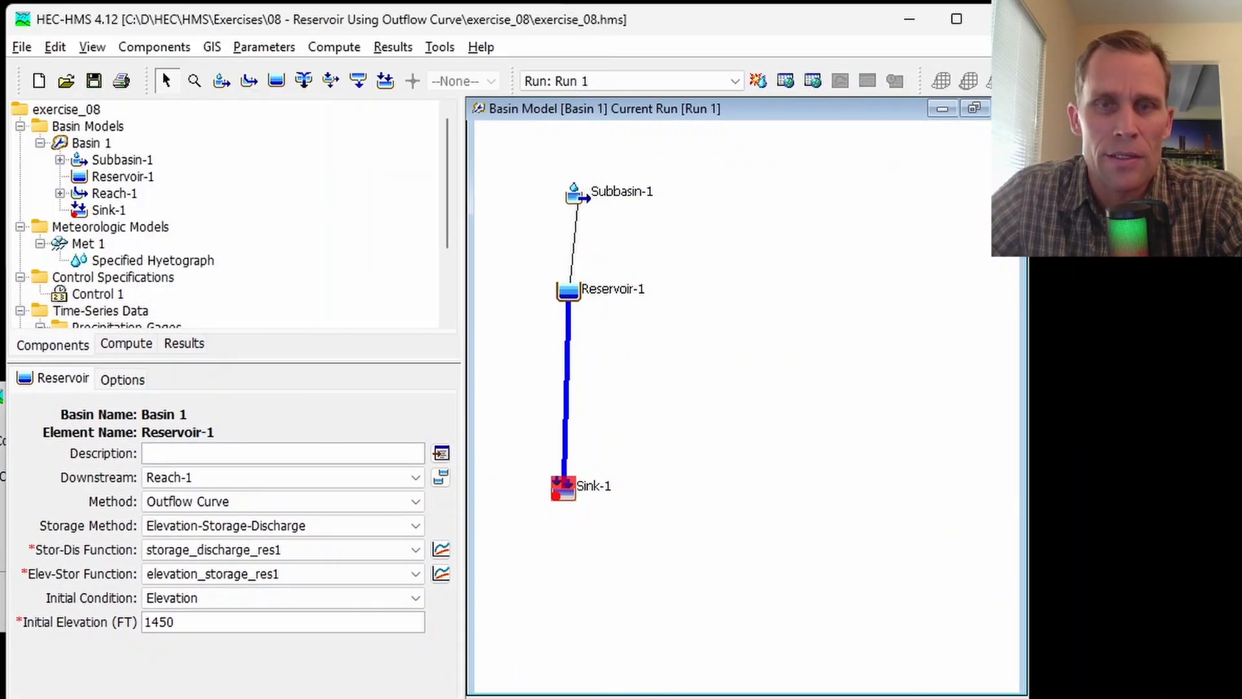
key(alt+Tab)
key(alt+Tab)
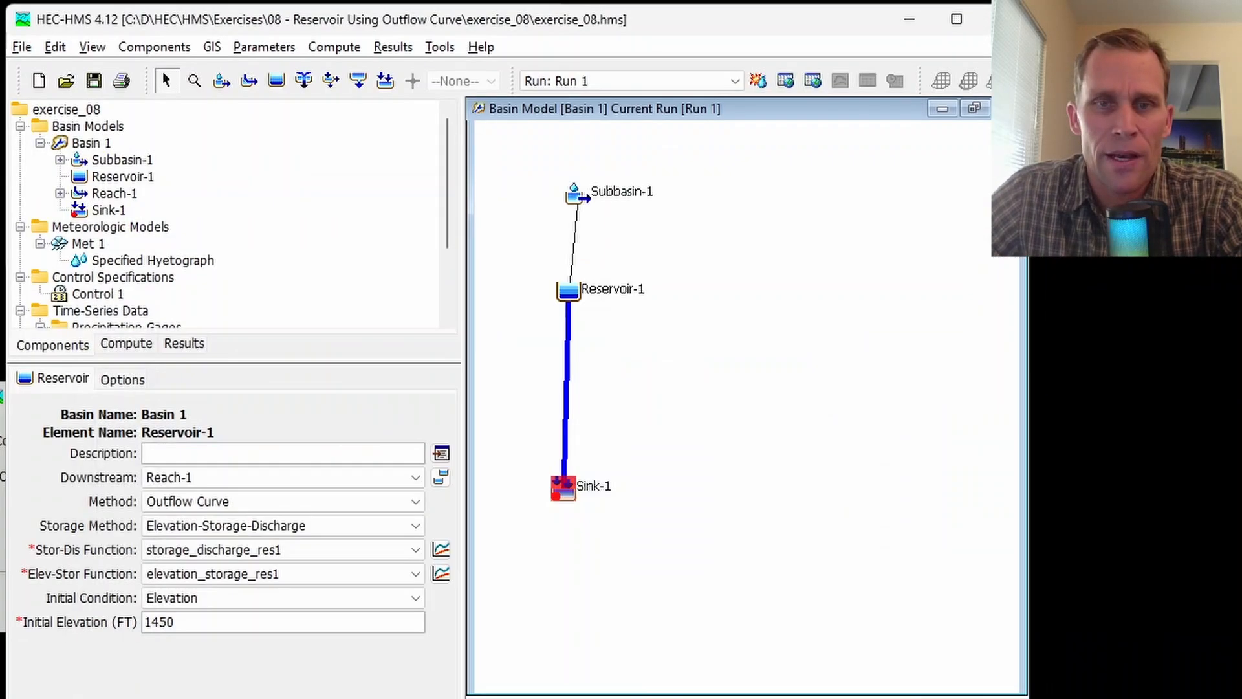